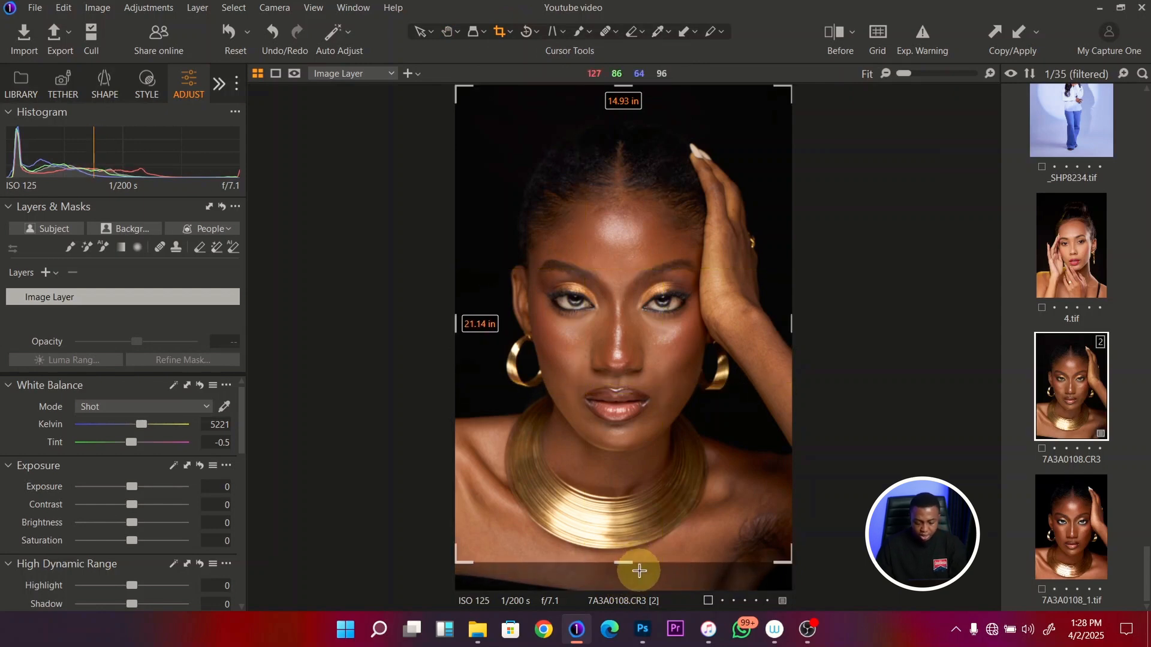
- Leave the Crop tool and raise the black point of the RGB levels to 6
{"action": "key", "text": "h"}
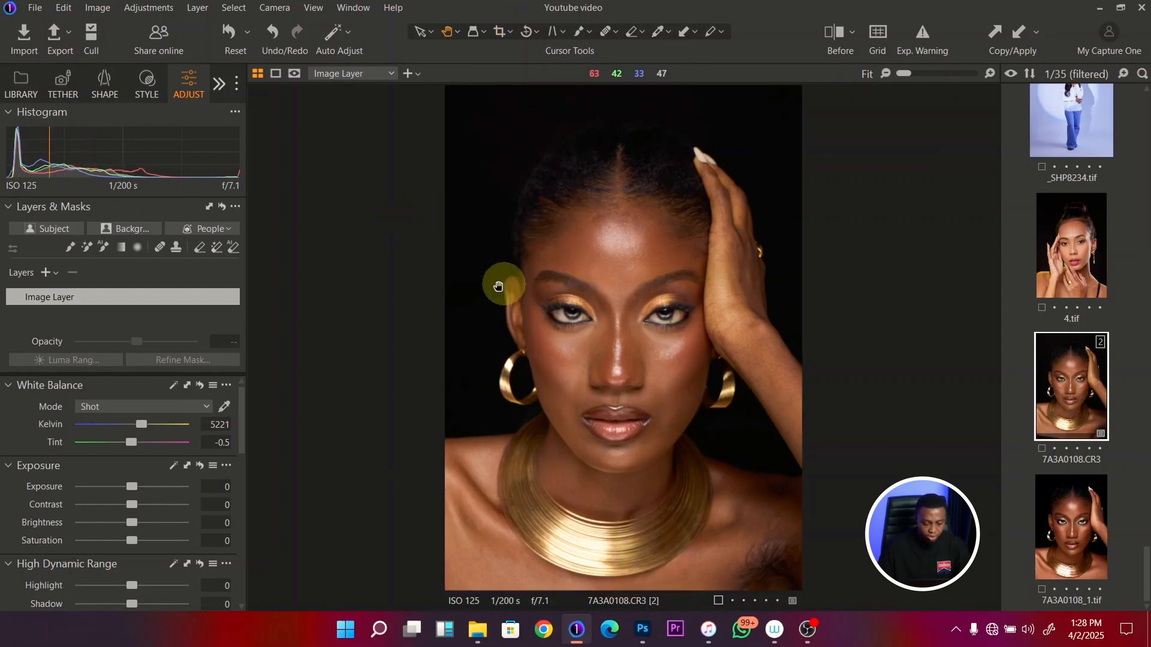
{"action": "left_click_drag", "start_coordinate": [242, 400], "coordinate": [228, 526]}
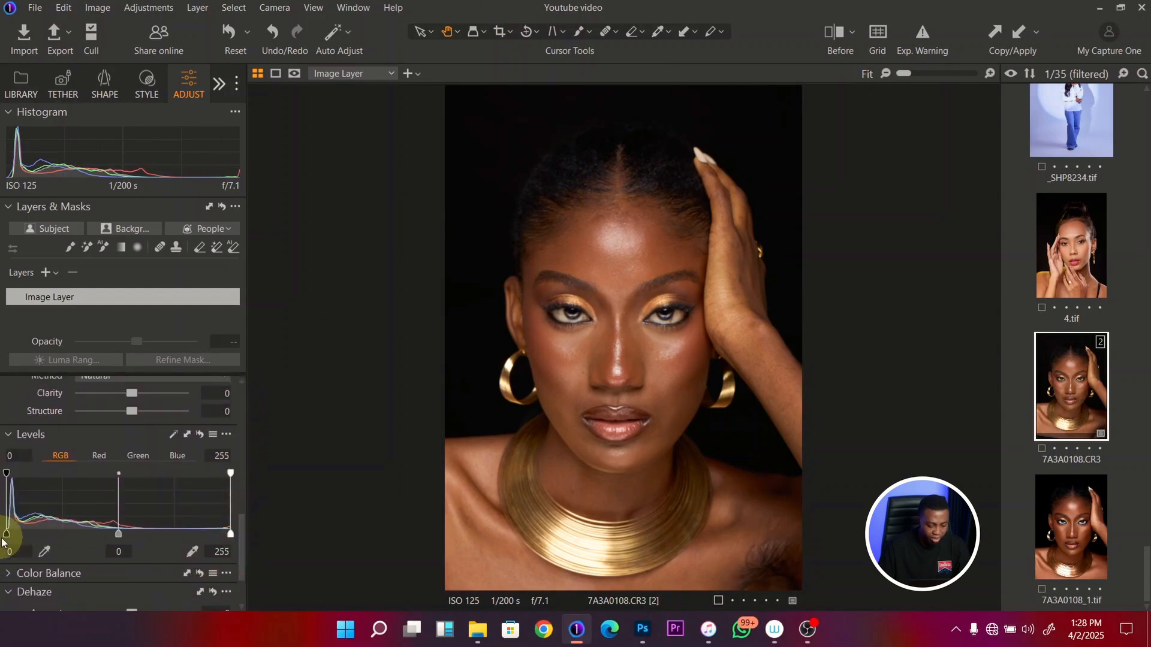
{"action": "left_click_drag", "start_coordinate": [7, 535], "coordinate": [11, 540]}
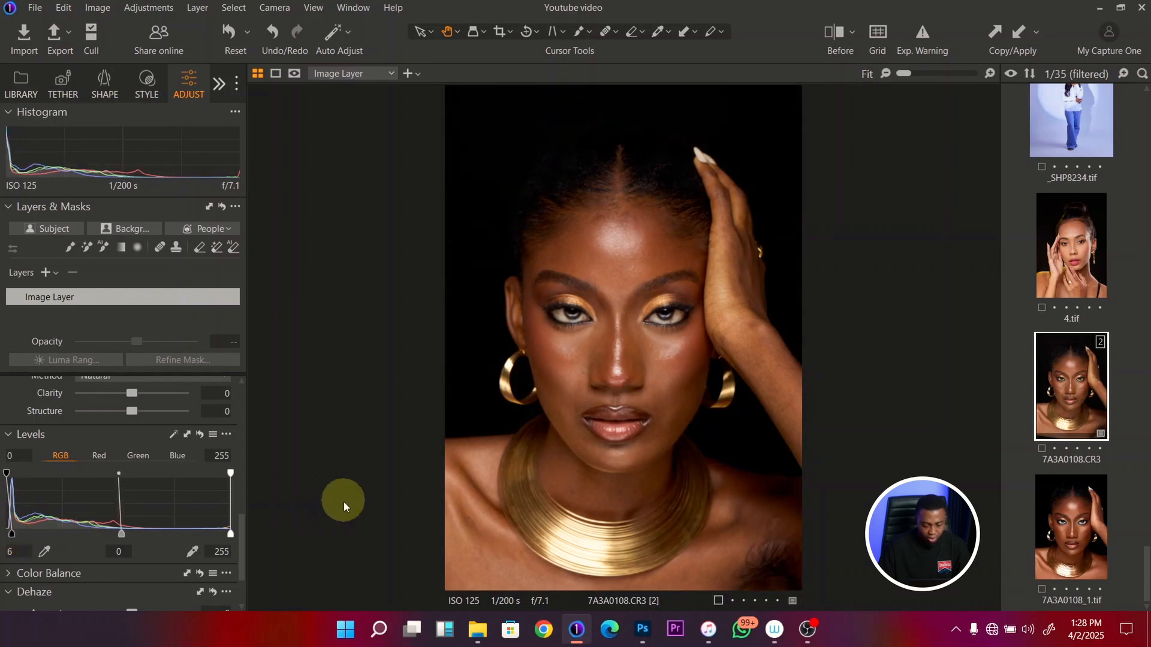
- Lower the High Dynamic Range highlights to -49 and raise the image brightness to 9
{"action": "left_click_drag", "start_coordinate": [228, 532], "coordinate": [243, 400]}
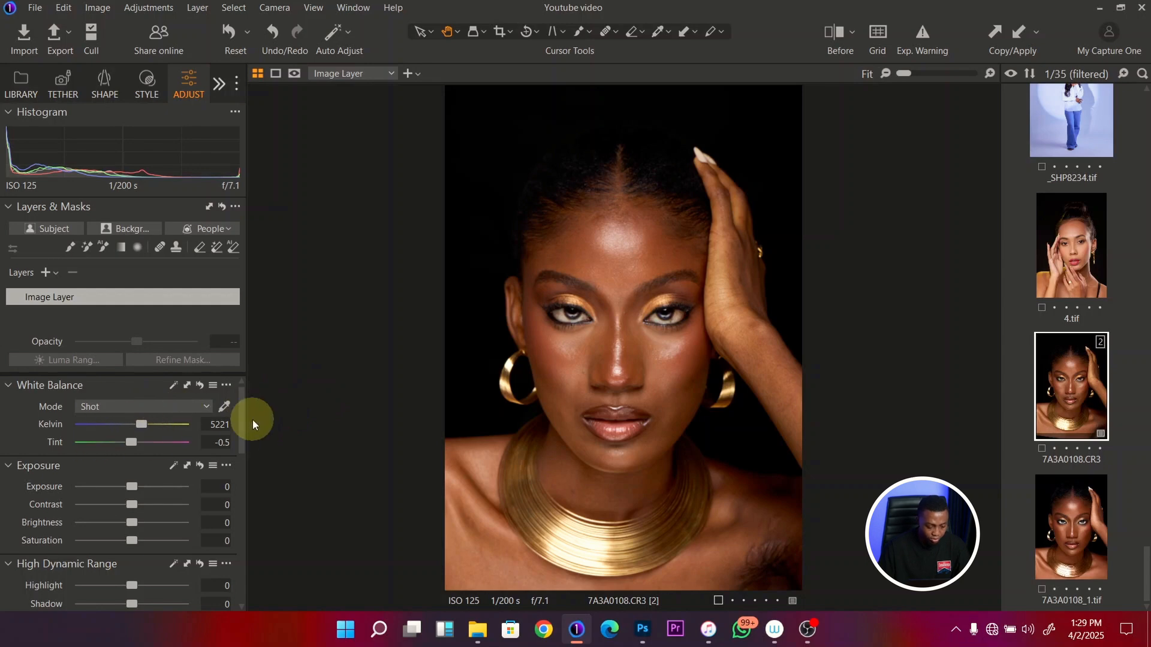
{"action": "left_click_drag", "start_coordinate": [241, 398], "coordinate": [239, 427]}
{"action": "left_click", "coordinate": [104, 489]}
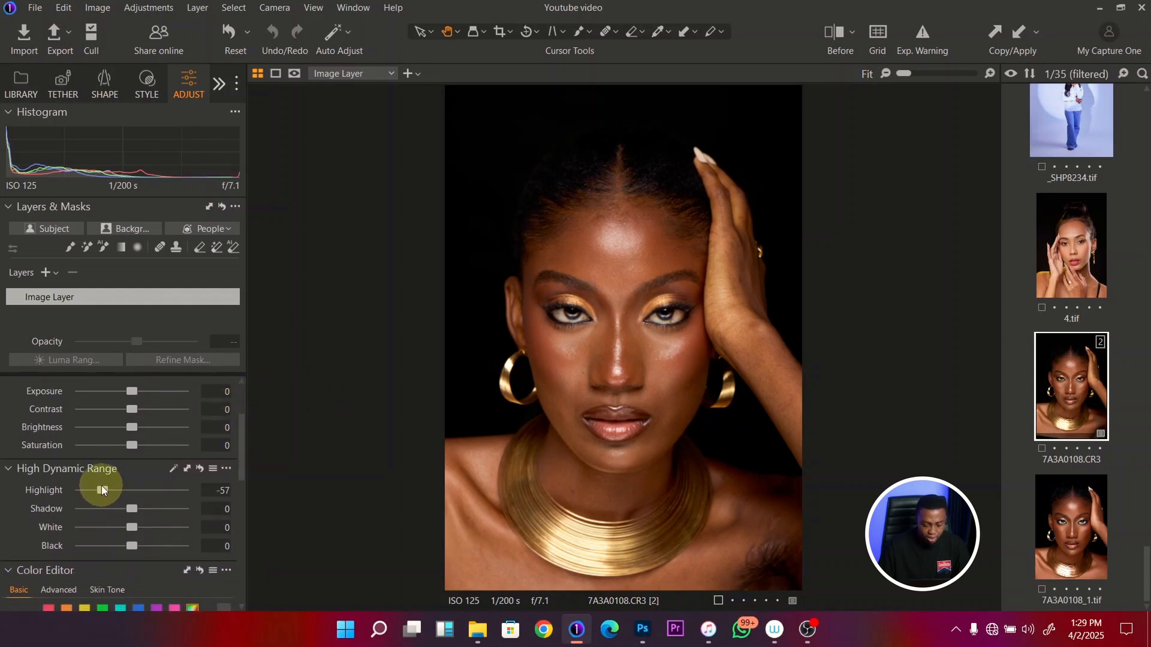
{"action": "left_click_drag", "start_coordinate": [103, 489], "coordinate": [107, 491]}
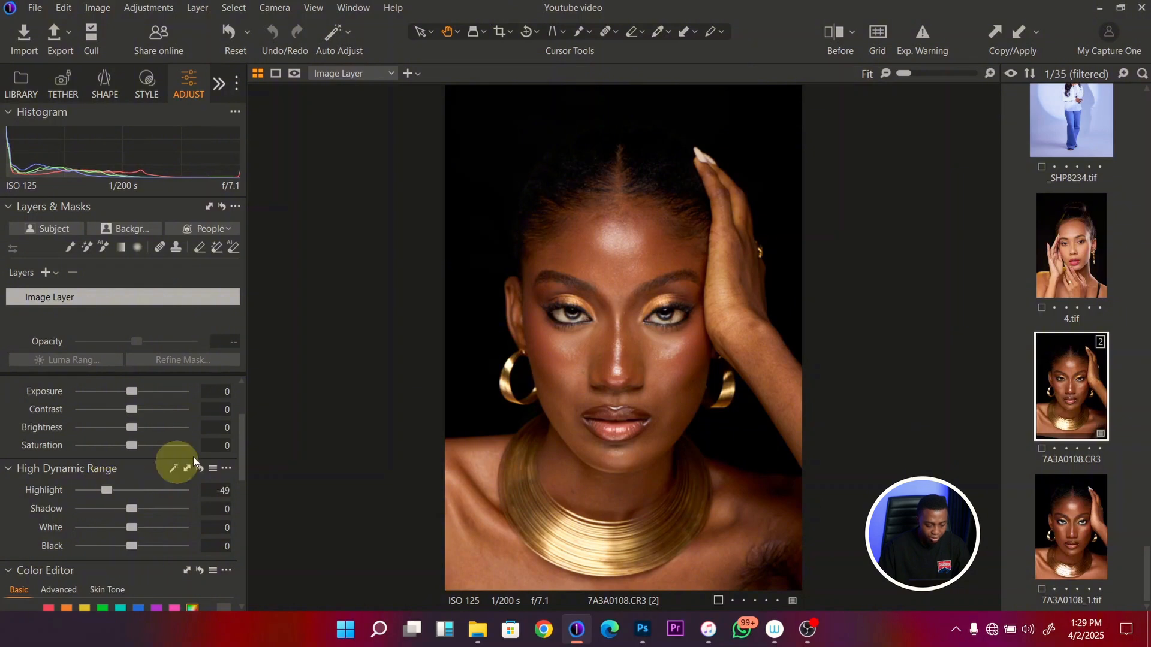
{"action": "left_click_drag", "start_coordinate": [241, 427], "coordinate": [244, 410]}
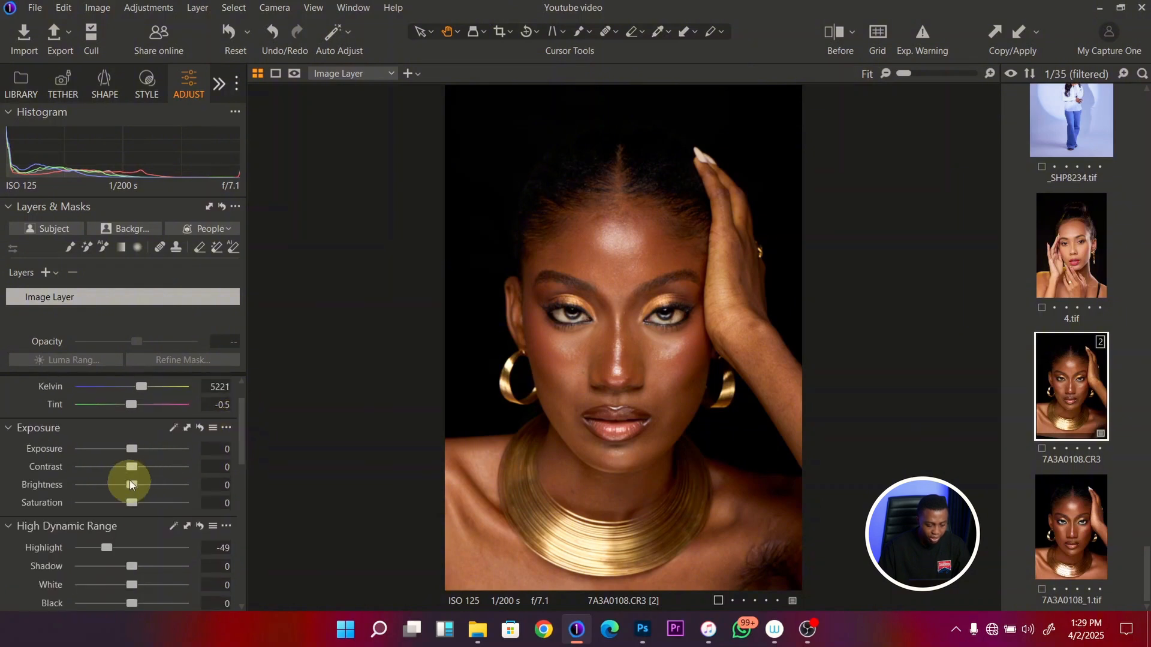
{"action": "left_click_drag", "start_coordinate": [135, 483], "coordinate": [143, 484]}
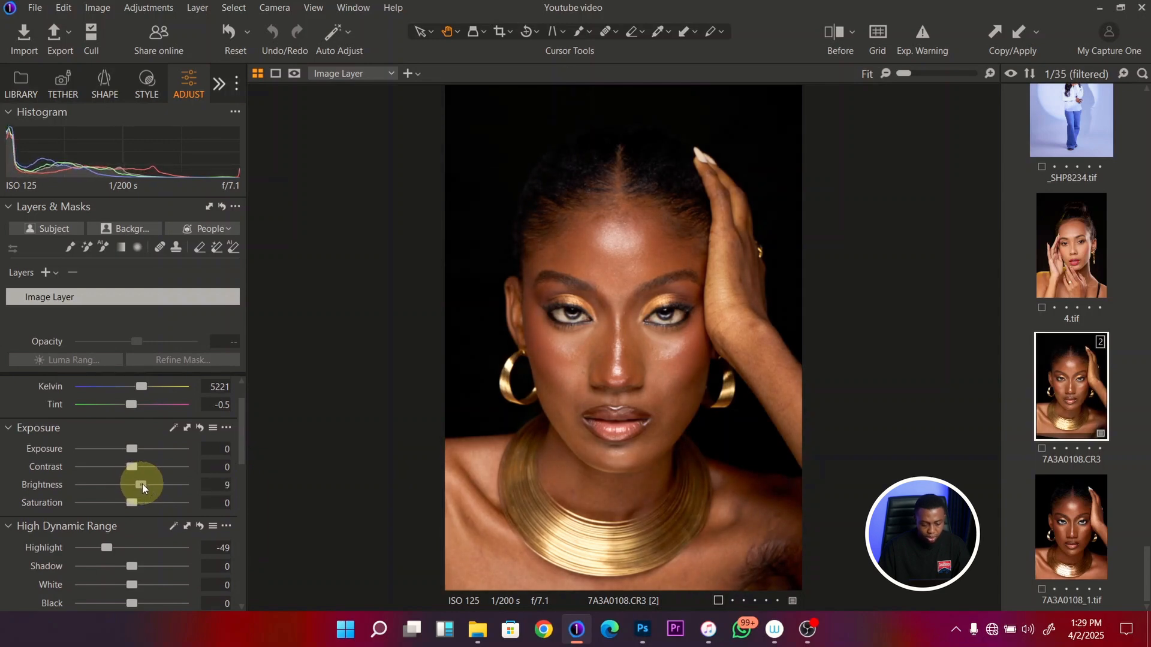
- Cool the white balance to 4869 Kelvin and compare the portrait with its unedited version
{"action": "left_click_drag", "start_coordinate": [241, 408], "coordinate": [242, 398]}
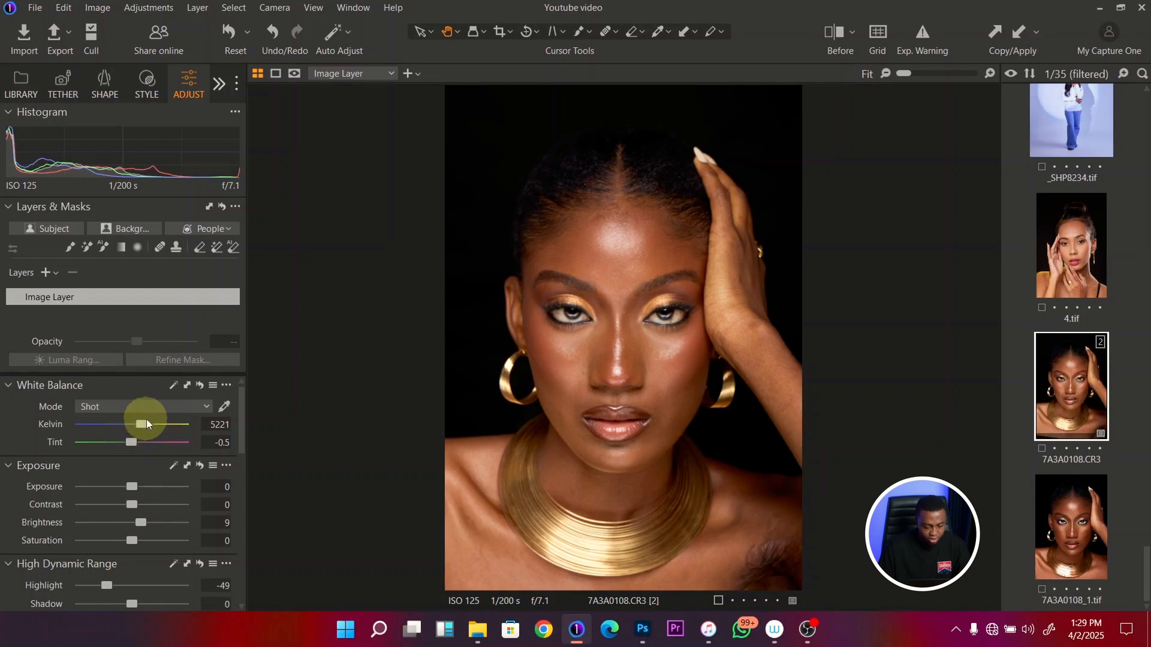
{"action": "left_click_drag", "start_coordinate": [141, 424], "coordinate": [139, 426]}
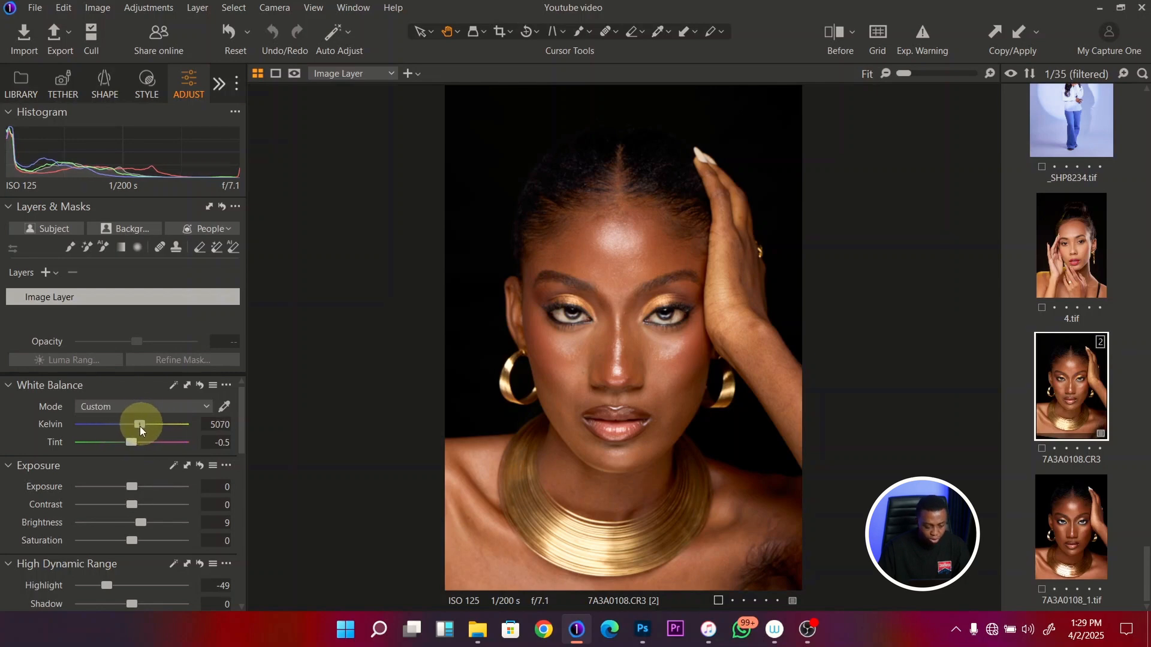
{"action": "left_click_drag", "start_coordinate": [139, 427], "coordinate": [137, 424]}
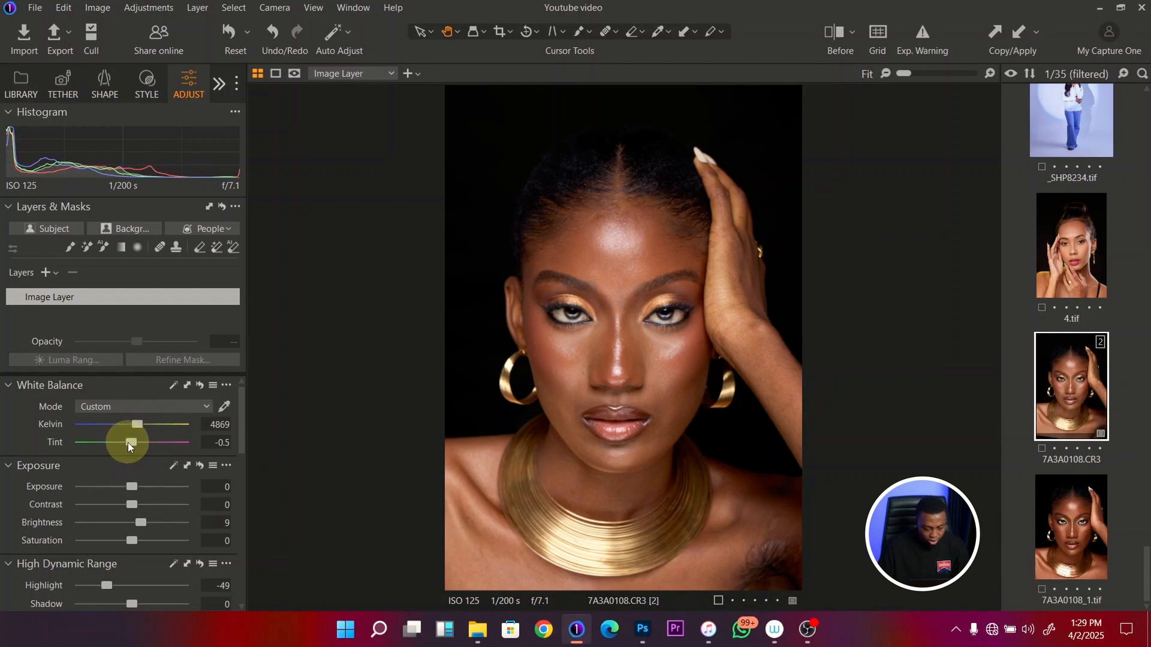
{"action": "left_click_drag", "start_coordinate": [132, 442], "coordinate": [131, 441]}
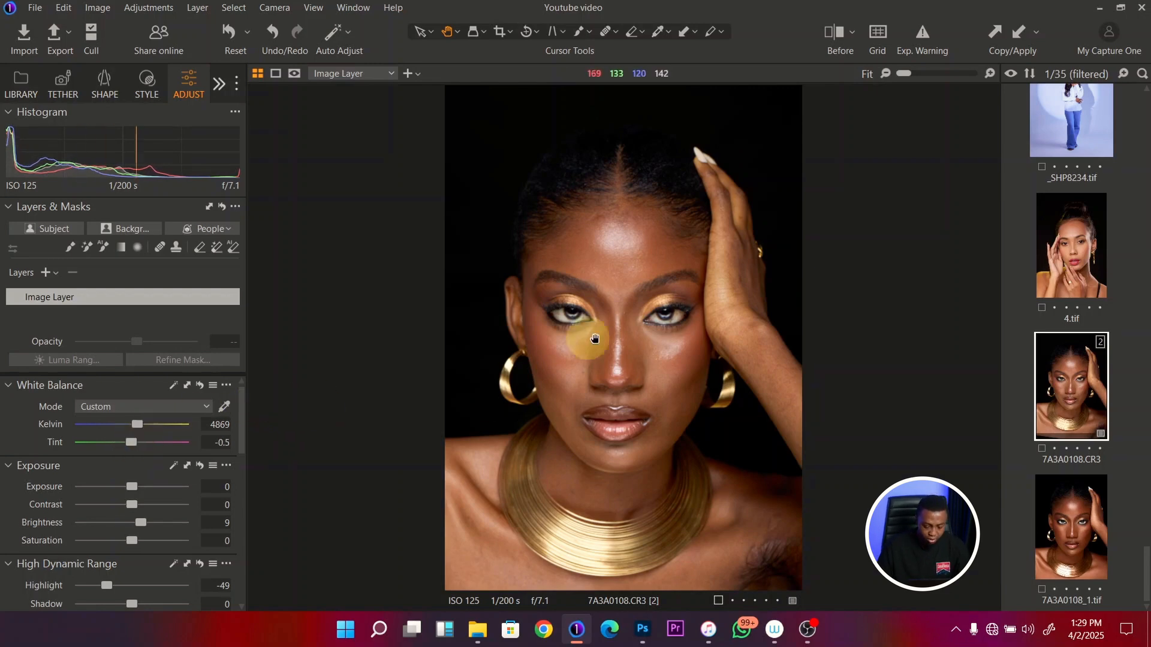
{"action": "left_click_drag", "start_coordinate": [655, 326], "coordinate": [657, 329]}
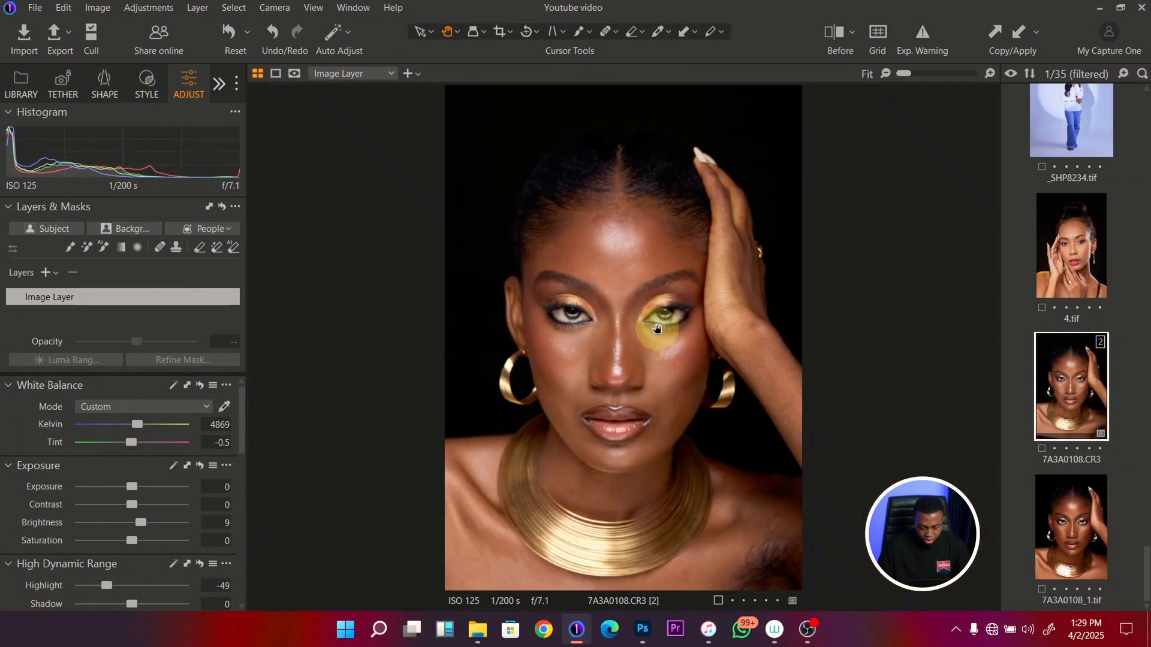
{"action": "left_click", "coordinate": [840, 33]}
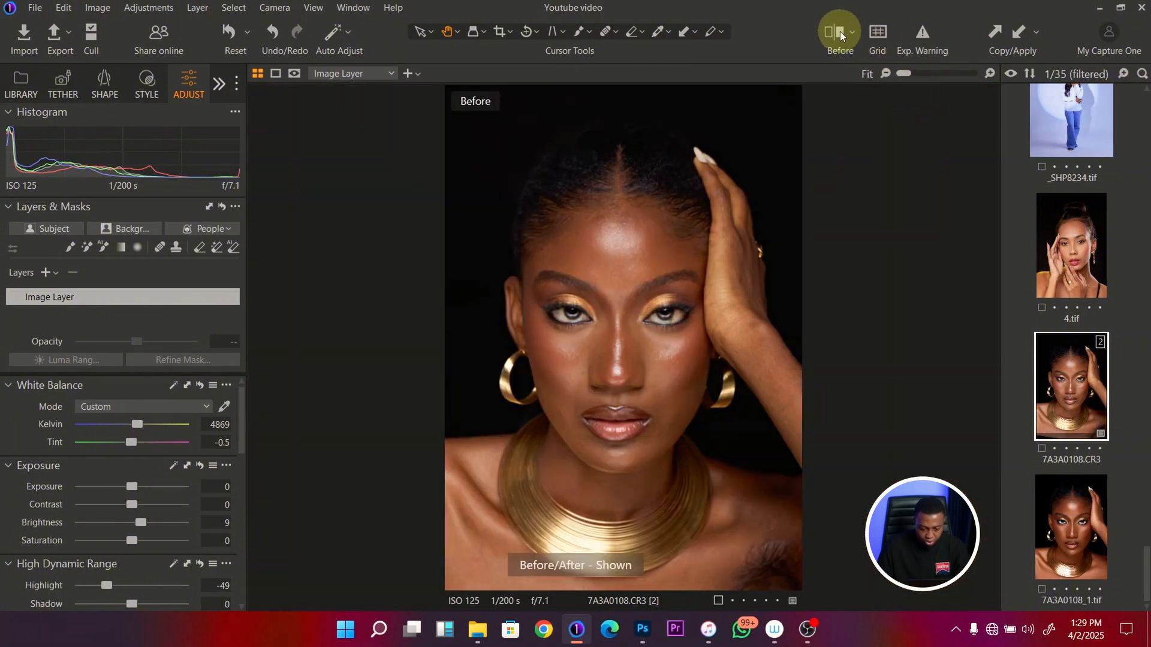
{"action": "left_click", "coordinate": [840, 34]}
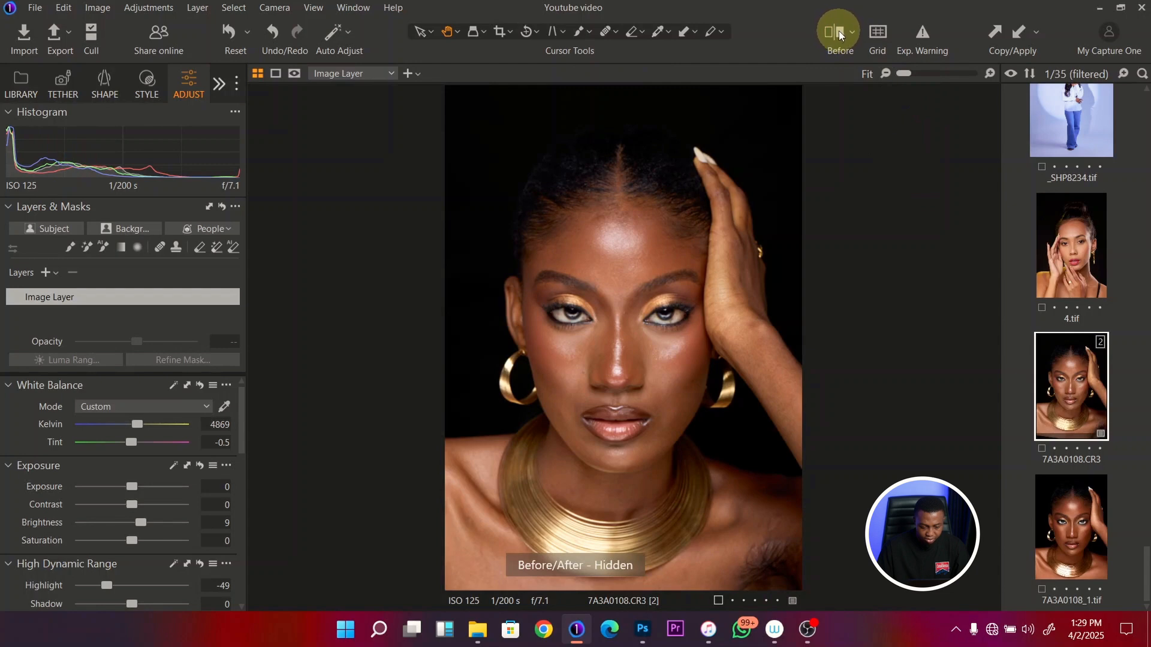
{"action": "left_click", "coordinate": [839, 30]}
{"action": "left_click", "coordinate": [840, 31]}
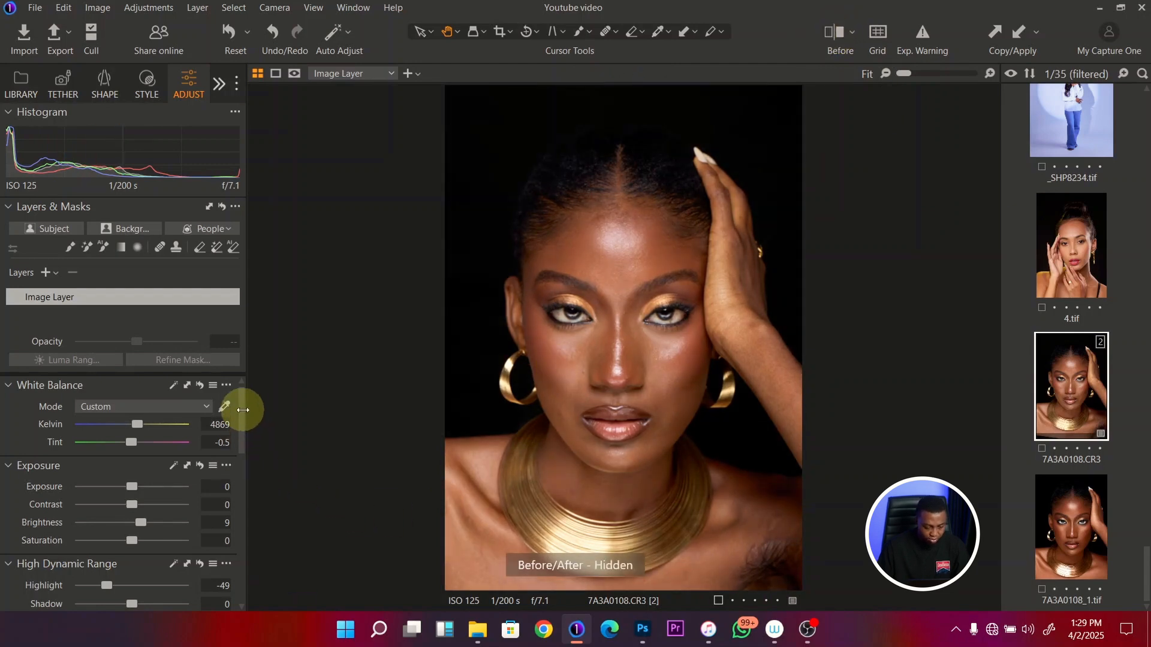
- Reduce the image brightness to 6 and lift the High Dynamic Range shadows to 10
{"action": "scroll", "coordinate": [240, 413], "scroll_direction": "down", "scroll_amount": 3}
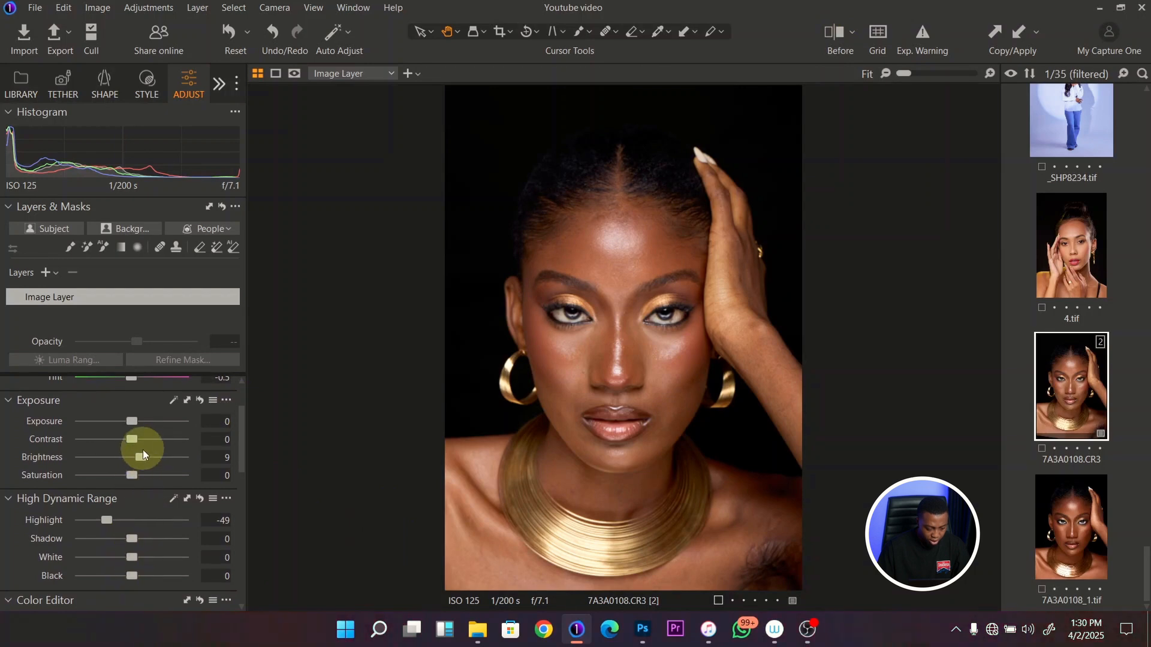
{"action": "left_click_drag", "start_coordinate": [142, 458], "coordinate": [139, 459]}
{"action": "mouse_move", "coordinate": [240, 416]}
{"action": "left_mouse_down"}
{"action": "mouse_move", "coordinate": [235, 502]}
{"action": "mouse_move", "coordinate": [246, 433]}
{"action": "left_mouse_up"}
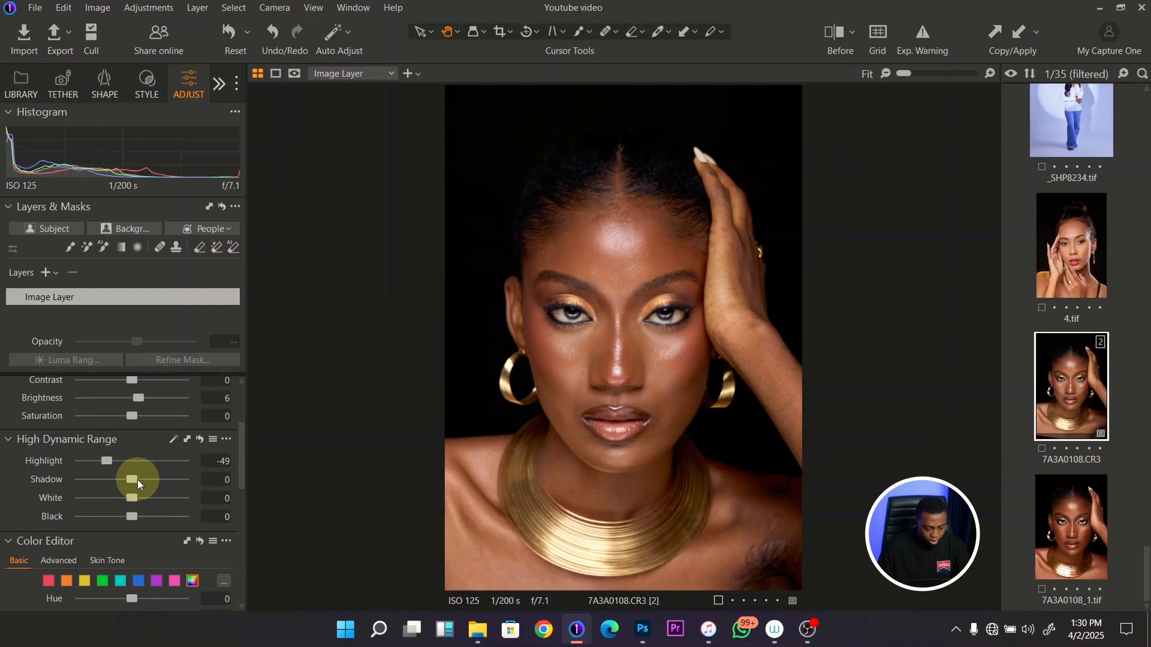
{"action": "left_click_drag", "start_coordinate": [138, 479], "coordinate": [143, 480]}
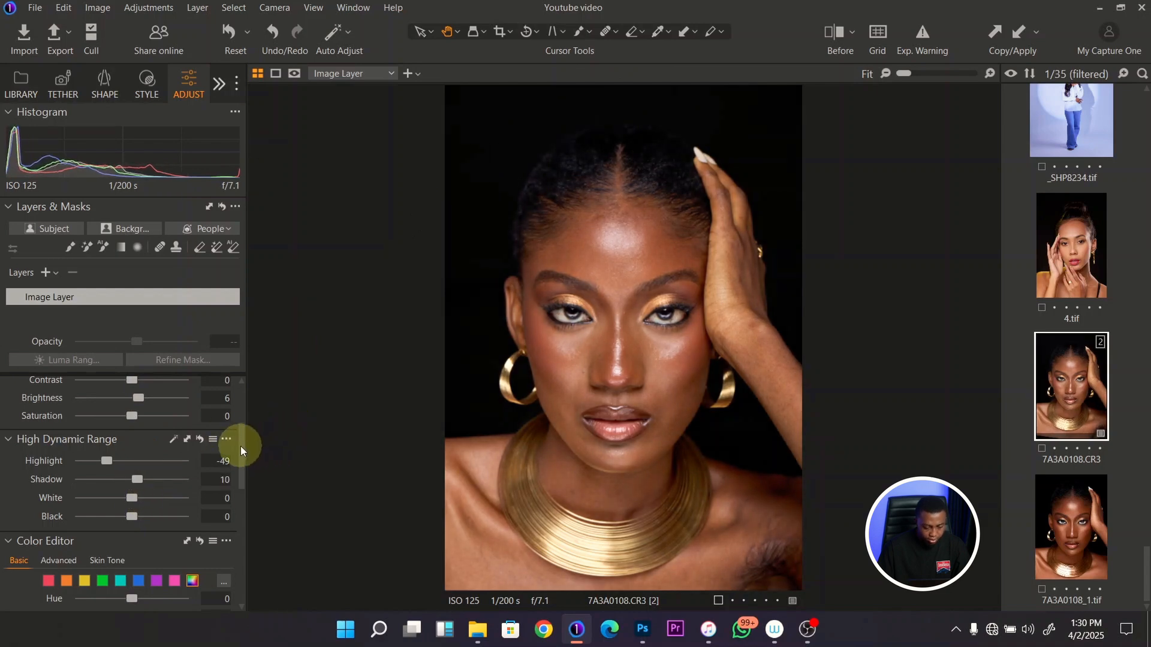
- Fine-tune the image brightness to 5 and compare the portrait with its unedited version
{"action": "scroll", "coordinate": [240, 446], "scroll_direction": "up", "scroll_amount": 2}
{"action": "left_click_drag", "start_coordinate": [139, 475], "coordinate": [137, 470]}
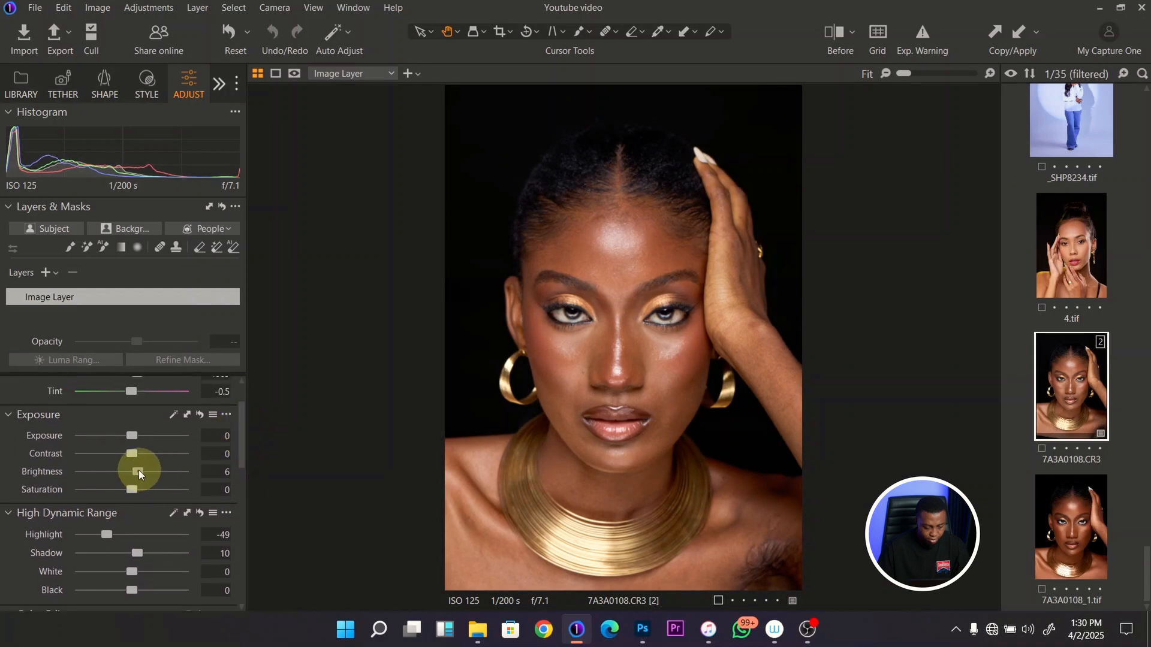
{"action": "key", "text": "y"}
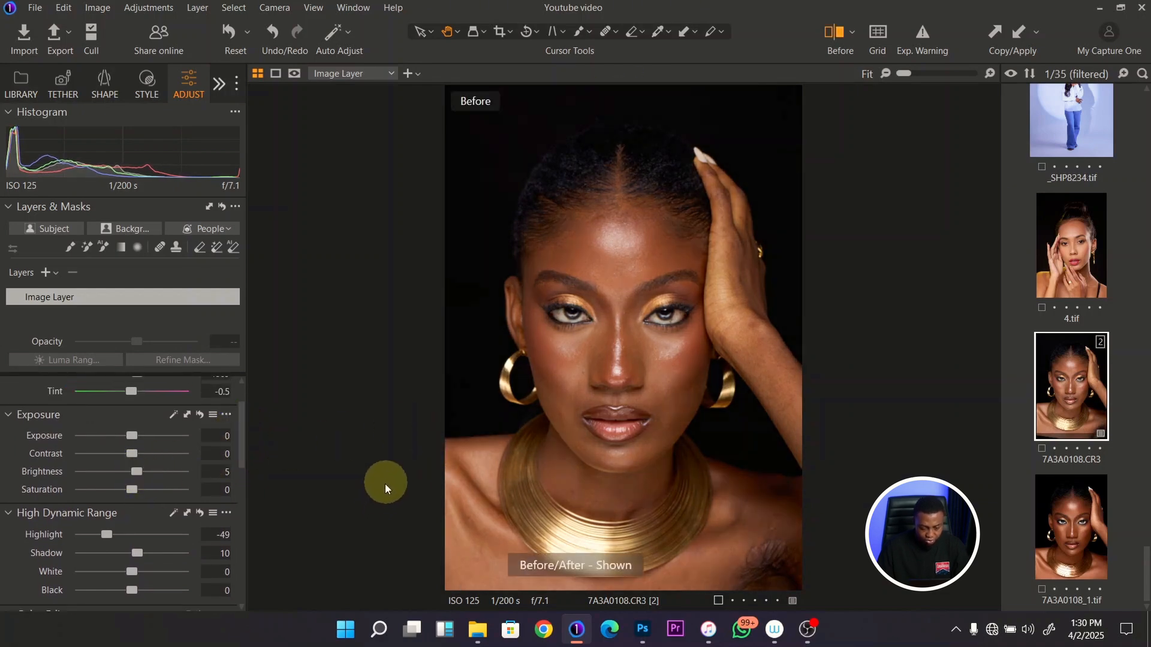
{"action": "key", "text": "y"}
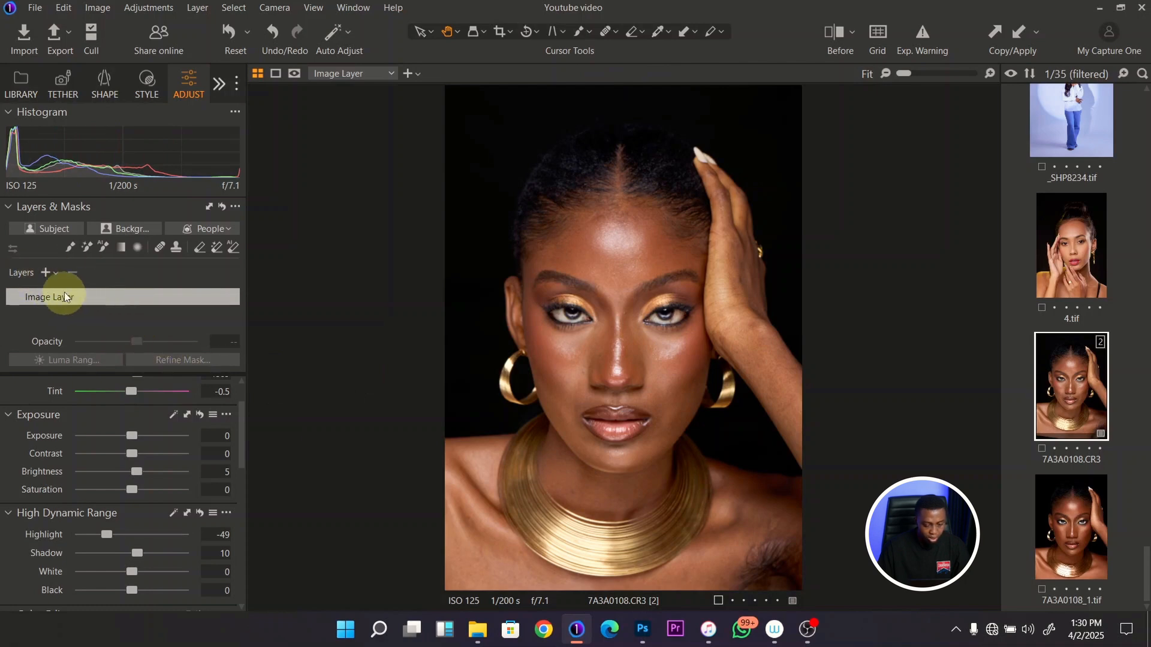
- Create an empty adjustment layer and mask the raised hand and forearm by brushing their outline and filling it
{"action": "left_click", "coordinate": [55, 273]}
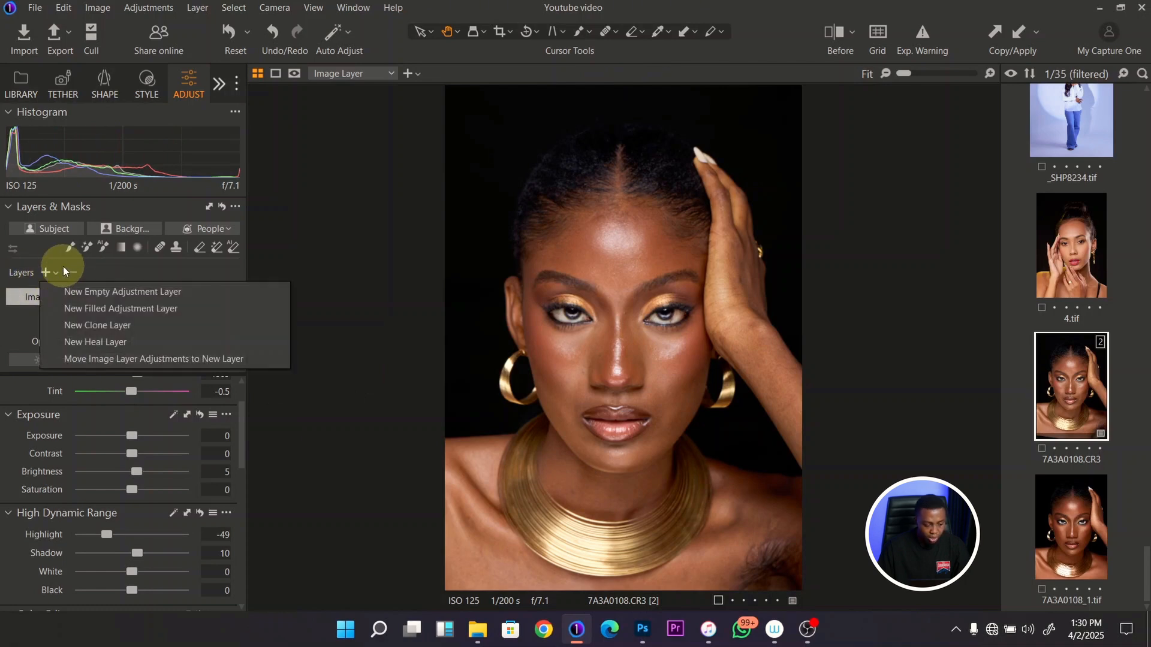
{"action": "left_click", "coordinate": [103, 291]}
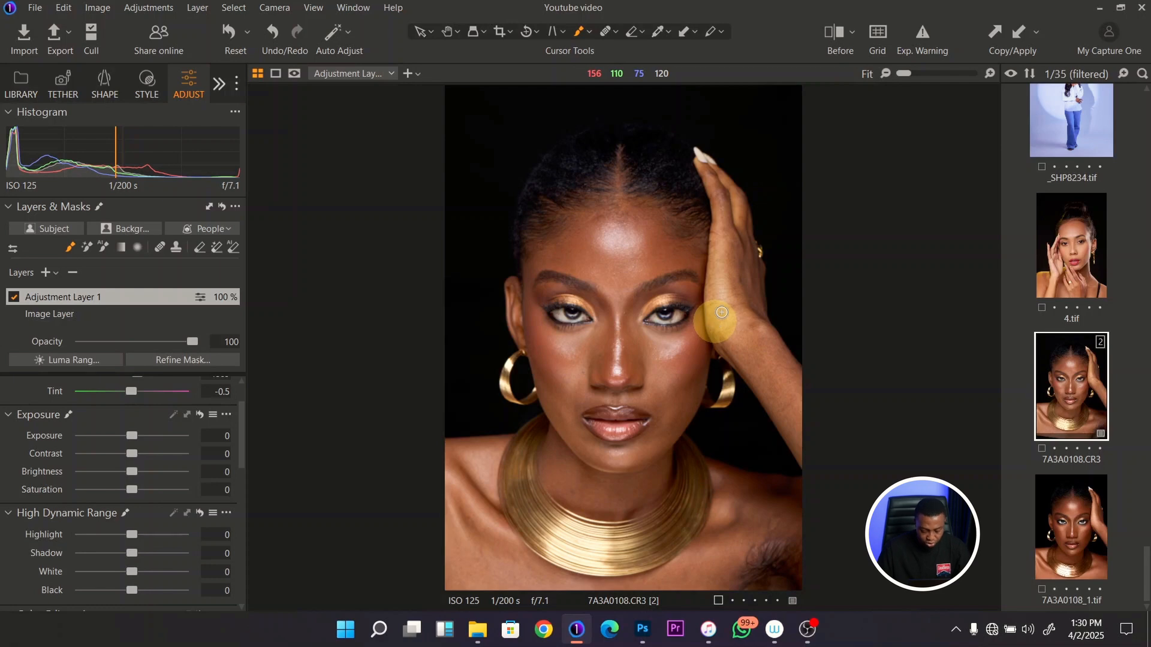
{"action": "key", "text": "m"}
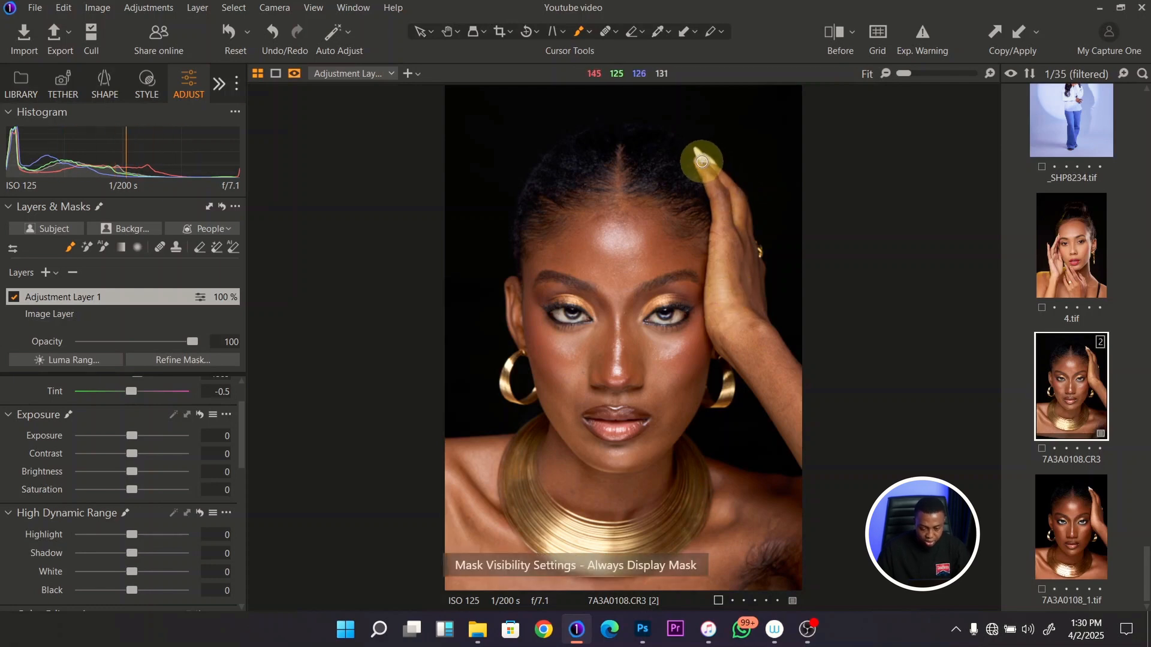
{"action": "mouse_move", "coordinate": [694, 152]}
{"action": "left_mouse_down"}
{"action": "mouse_move", "coordinate": [717, 212]}
{"action": "mouse_move", "coordinate": [708, 331]}
{"action": "mouse_move", "coordinate": [802, 463]}
{"action": "mouse_move", "coordinate": [804, 401]}
{"action": "mouse_move", "coordinate": [799, 435]}
{"action": "mouse_move", "coordinate": [795, 377]}
{"action": "mouse_move", "coordinate": [761, 306]}
{"action": "mouse_move", "coordinate": [743, 198]}
{"action": "mouse_move", "coordinate": [726, 171]}
{"action": "mouse_move", "coordinate": [689, 160]}
{"action": "left_mouse_up"}
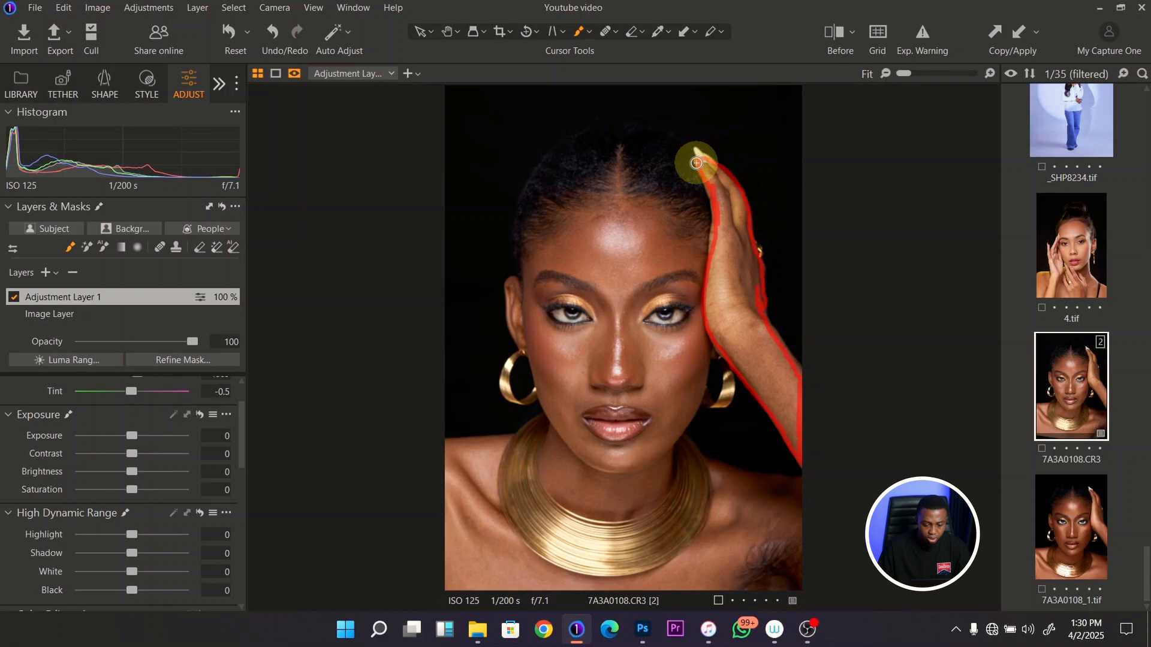
{"action": "right_click", "coordinate": [113, 294]}
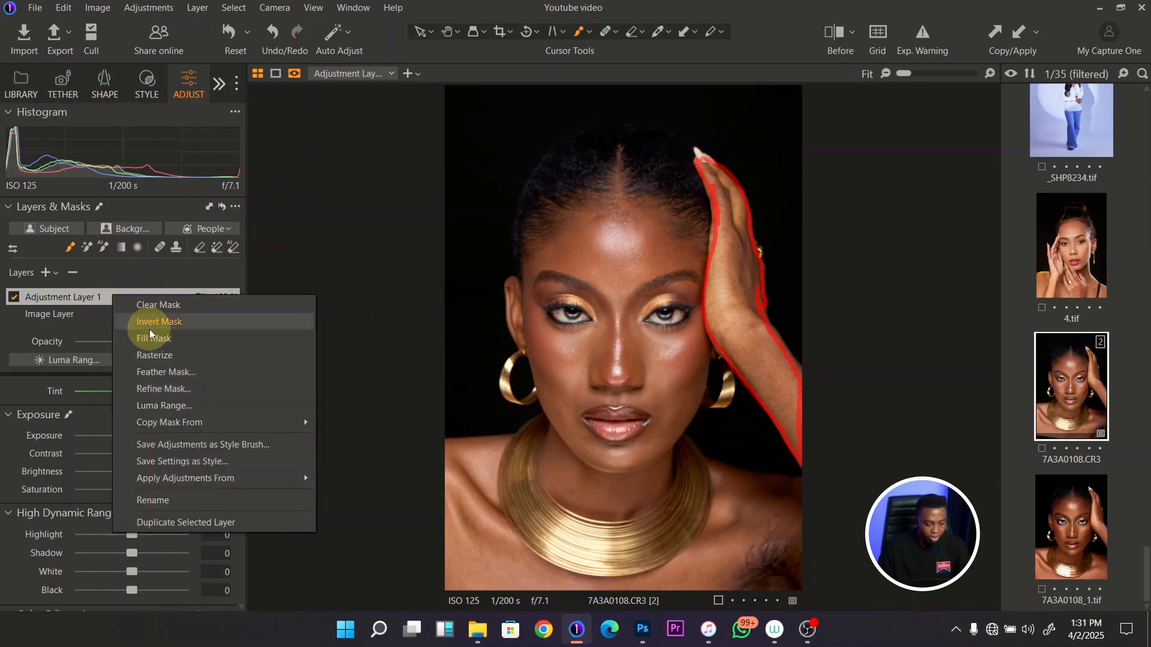
{"action": "left_click", "coordinate": [151, 327]}
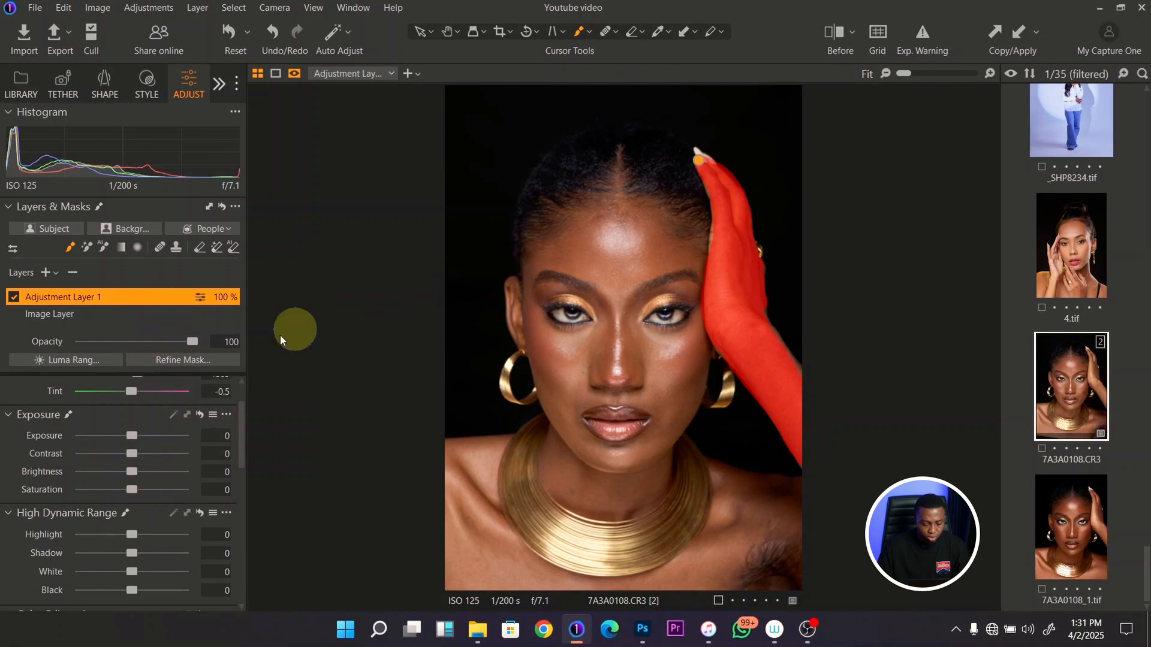
- Refine the edges of the hand and forearm mask and hide the mask overlay
{"action": "right_click", "coordinate": [121, 297]}
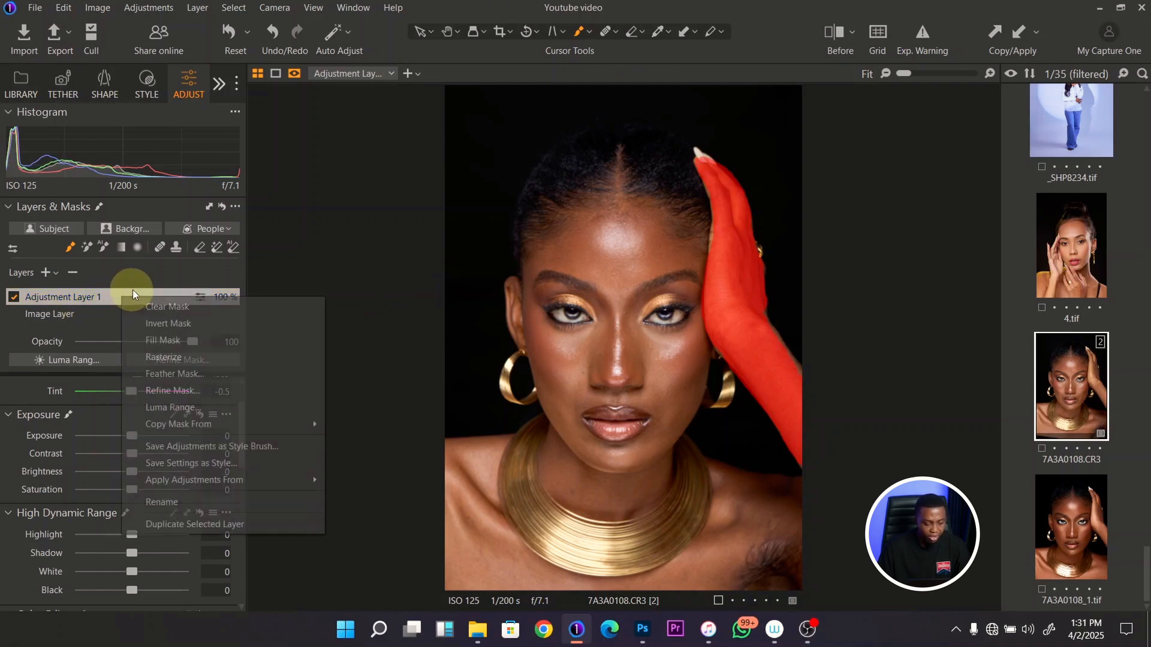
{"action": "left_click", "coordinate": [162, 390]}
{"action": "key", "text": "Return"}
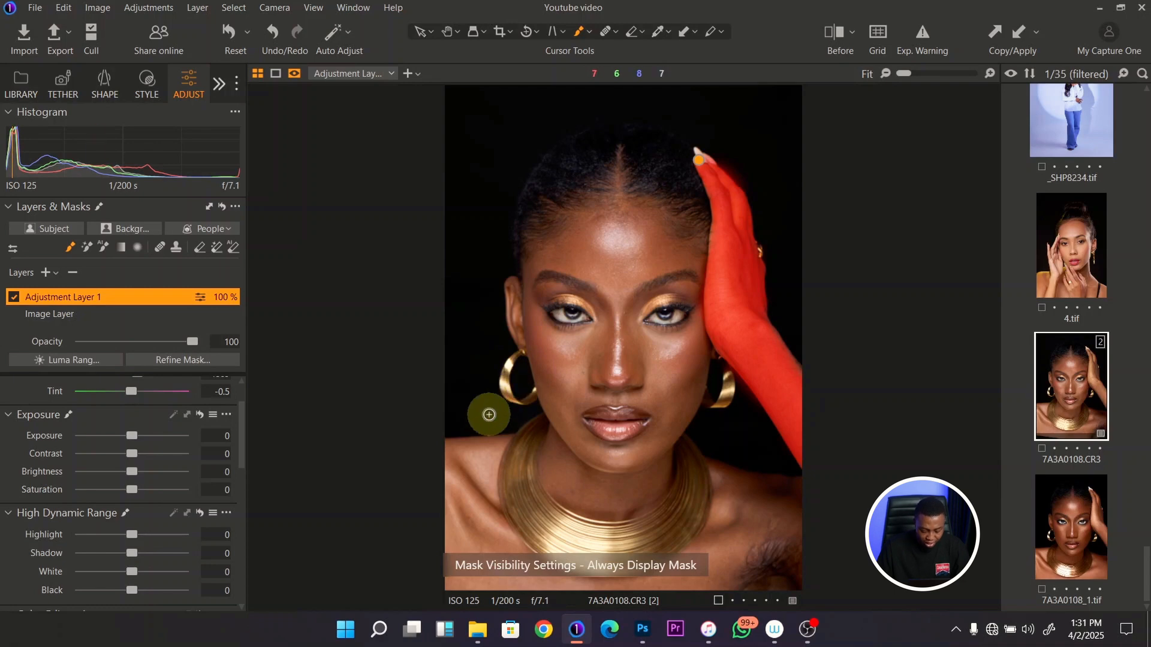
{"action": "key", "text": "m"}
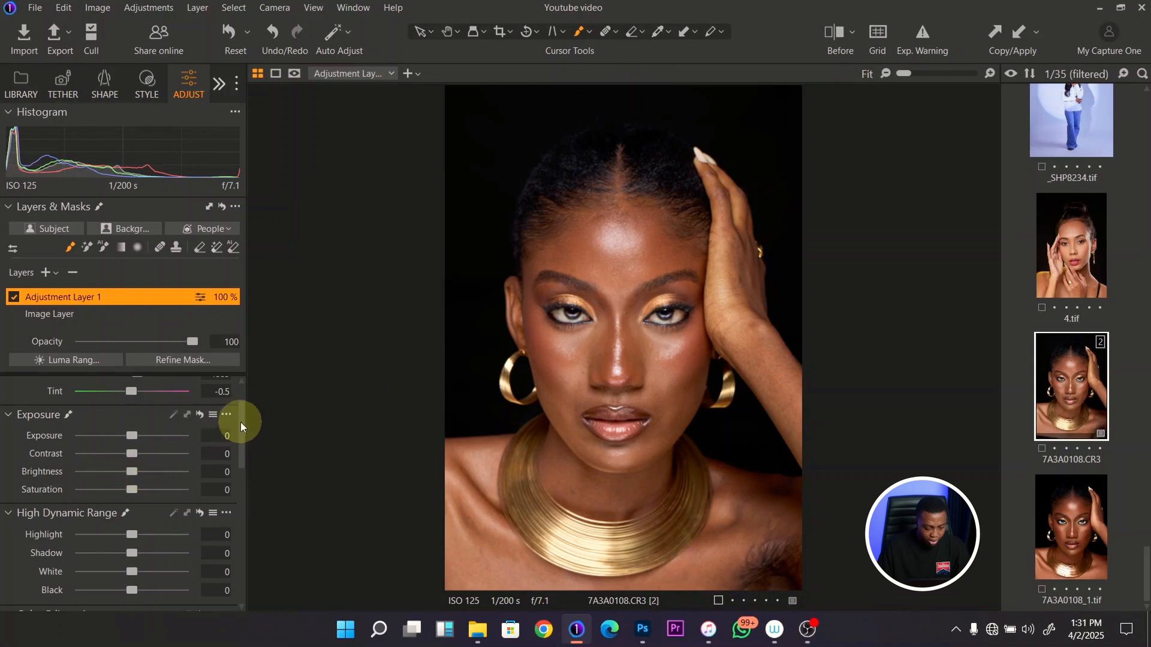
- Set the hand layer to 4517 Kelvin, tint 1.2 and brightness 2, and switch the layer off for comparison
{"action": "left_click_drag", "start_coordinate": [240, 422], "coordinate": [238, 397]}
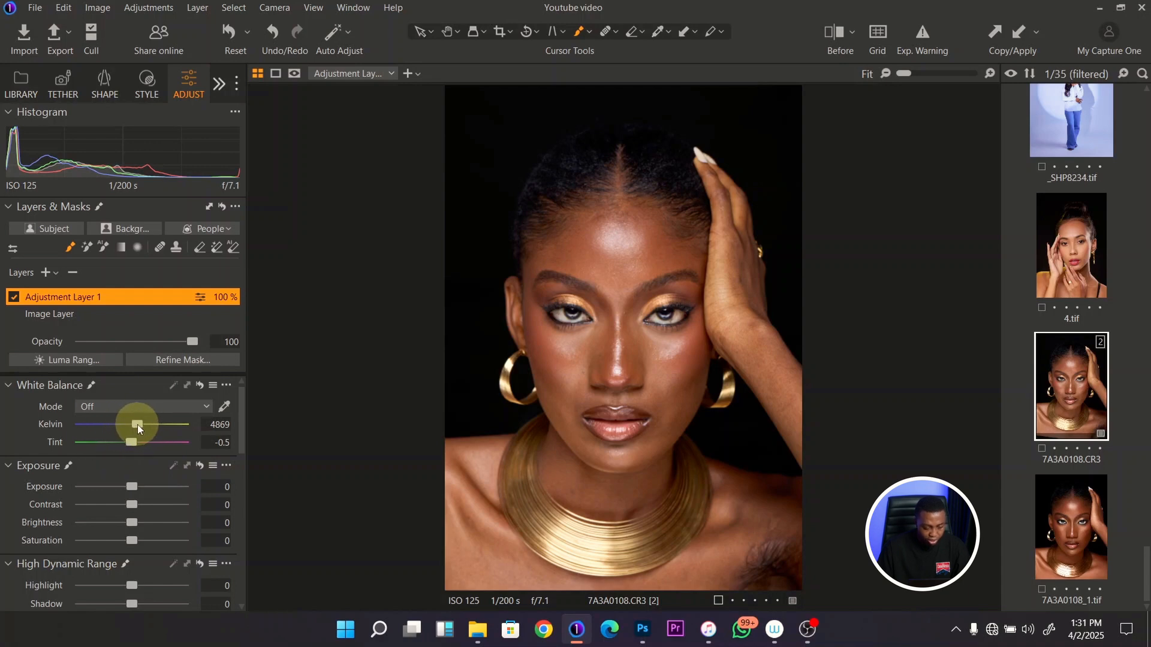
{"action": "left_click_drag", "start_coordinate": [138, 424], "coordinate": [134, 424]}
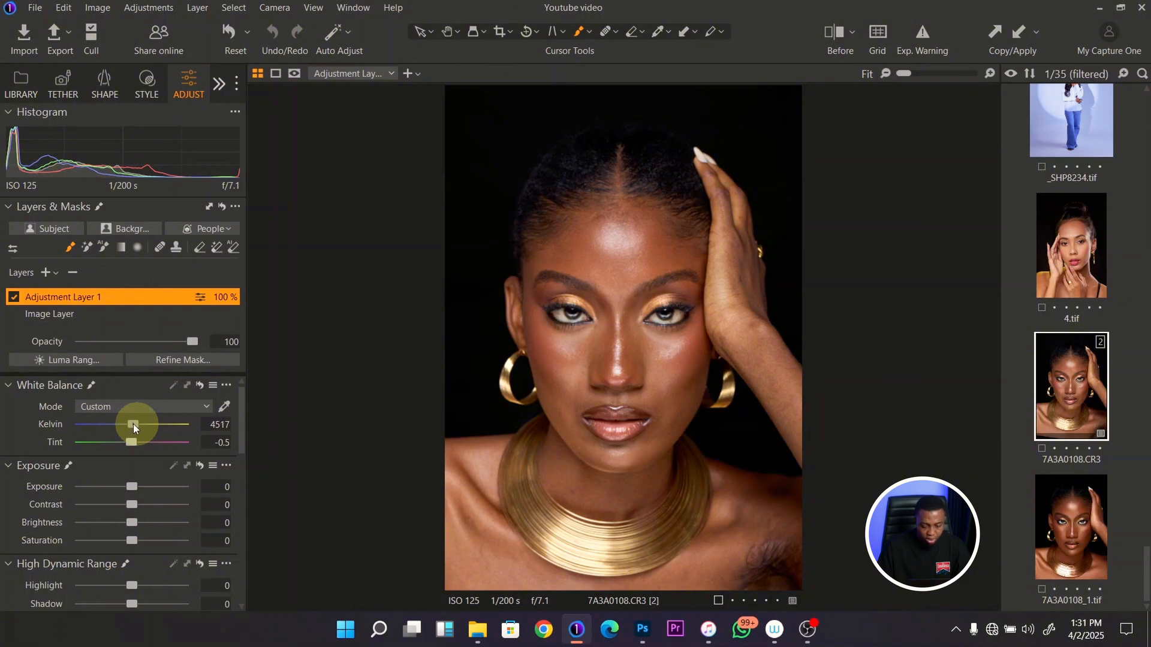
{"action": "left_click_drag", "start_coordinate": [132, 521], "coordinate": [135, 521]}
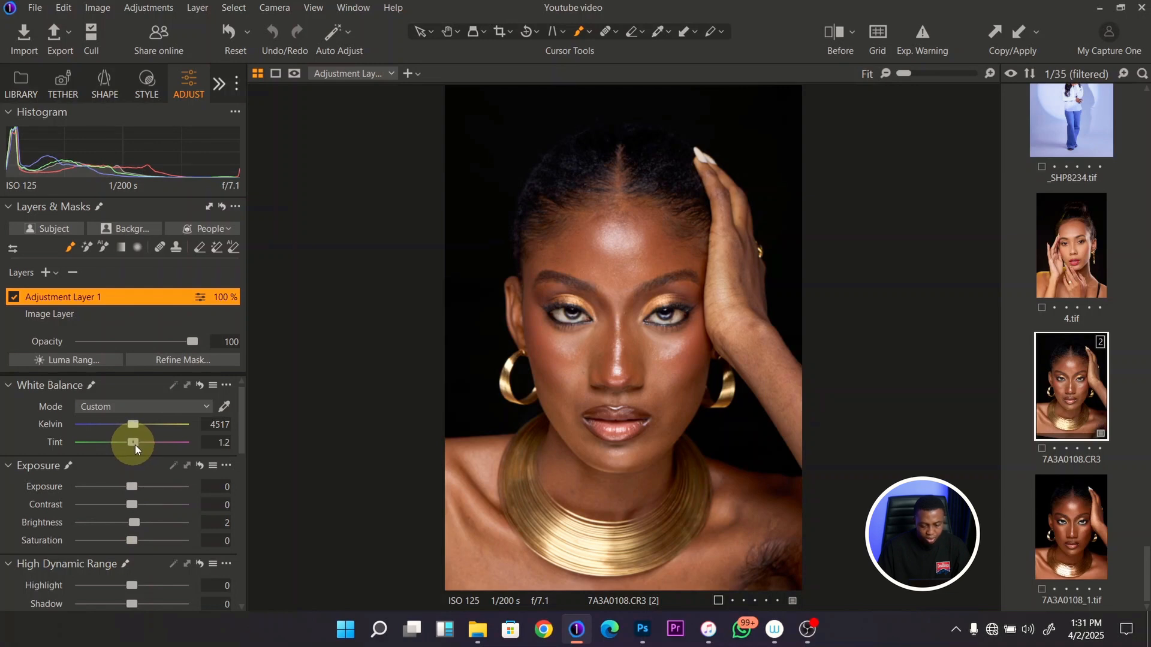
{"action": "left_click", "coordinate": [13, 298]}
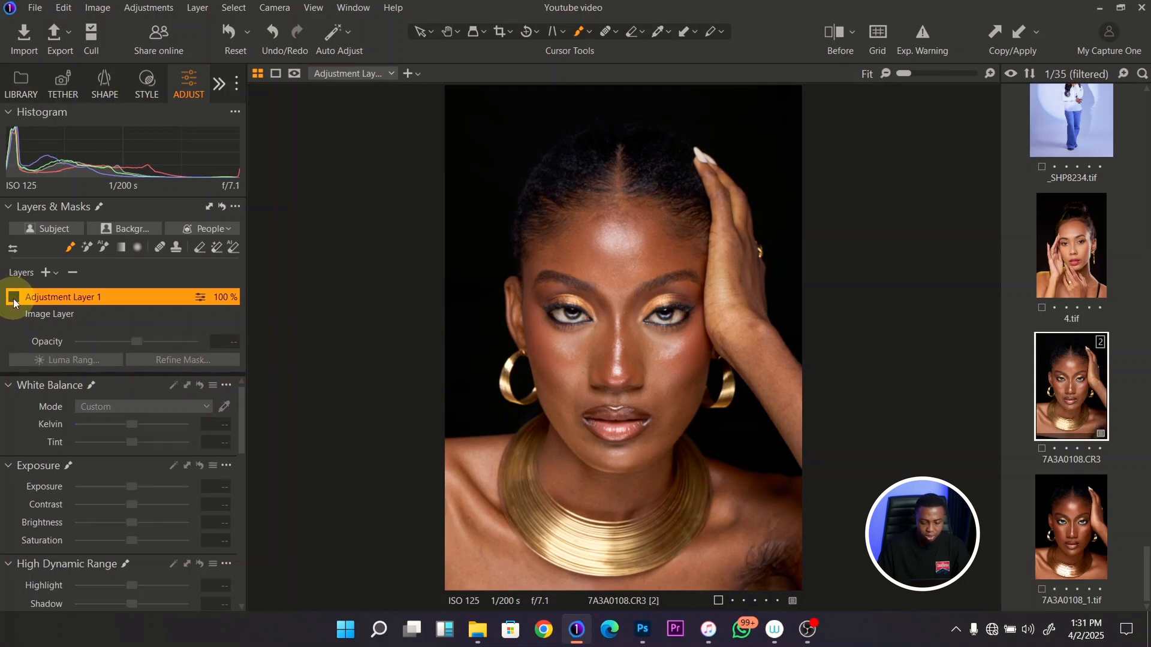
- Compare the portrait with and without the hand layer's adjustments, leaving the layer switched on
{"action": "left_click", "coordinate": [13, 299]}
{"action": "left_click", "coordinate": [14, 299]}
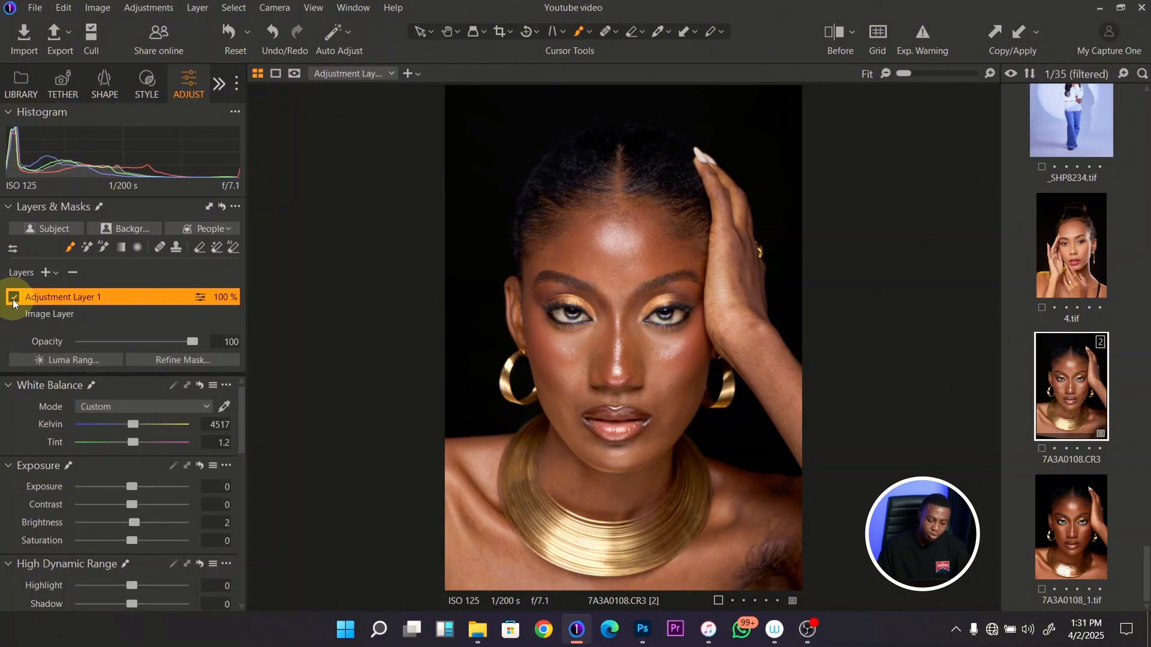
{"action": "left_click", "coordinate": [14, 299]}
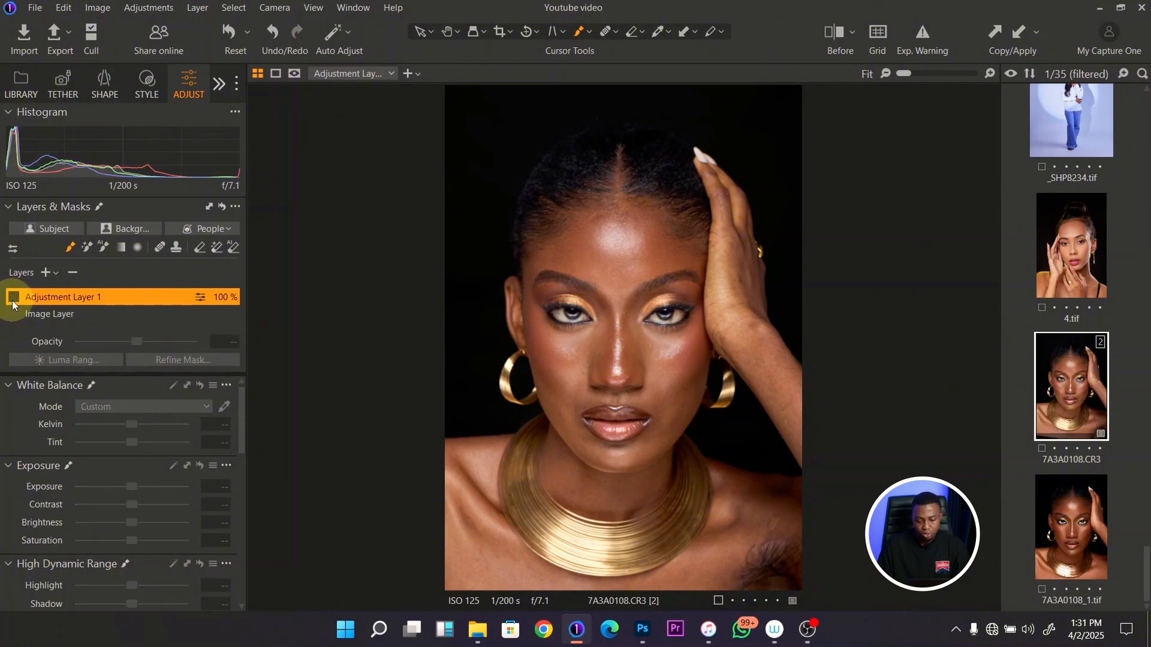
{"action": "left_click", "coordinate": [14, 299]}
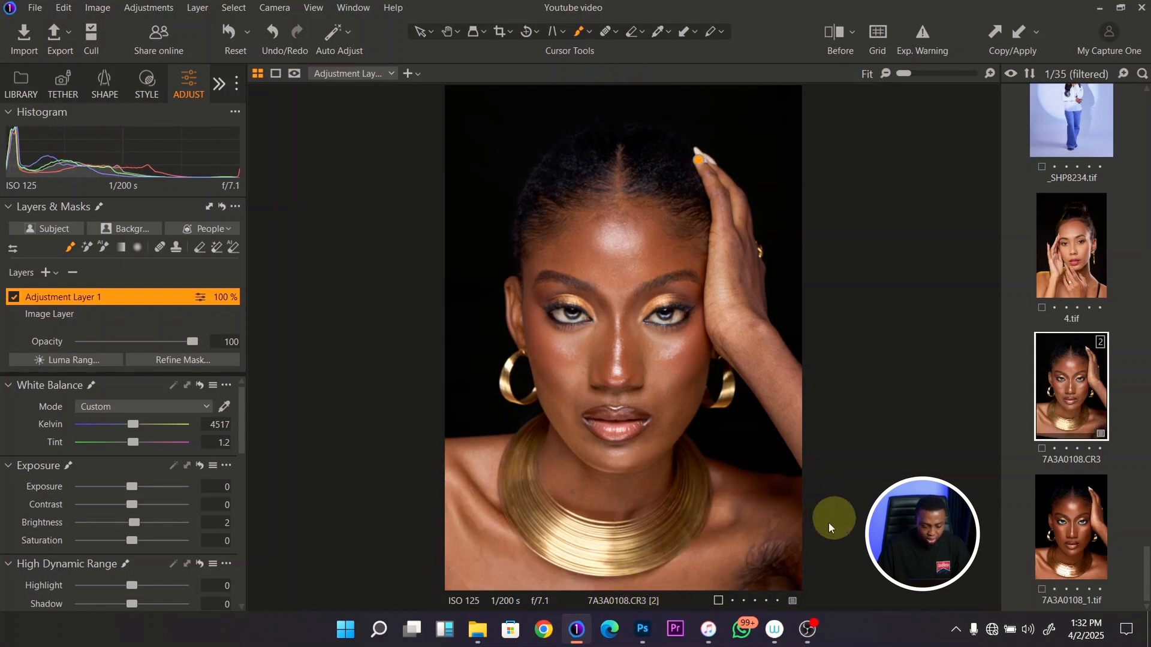
- Create an empty adjustment layer and mask the shoulder and chest area below the raised arm by brushing its outline and filling it
{"action": "left_click", "coordinate": [54, 276]}
{"action": "left_click", "coordinate": [107, 293]}
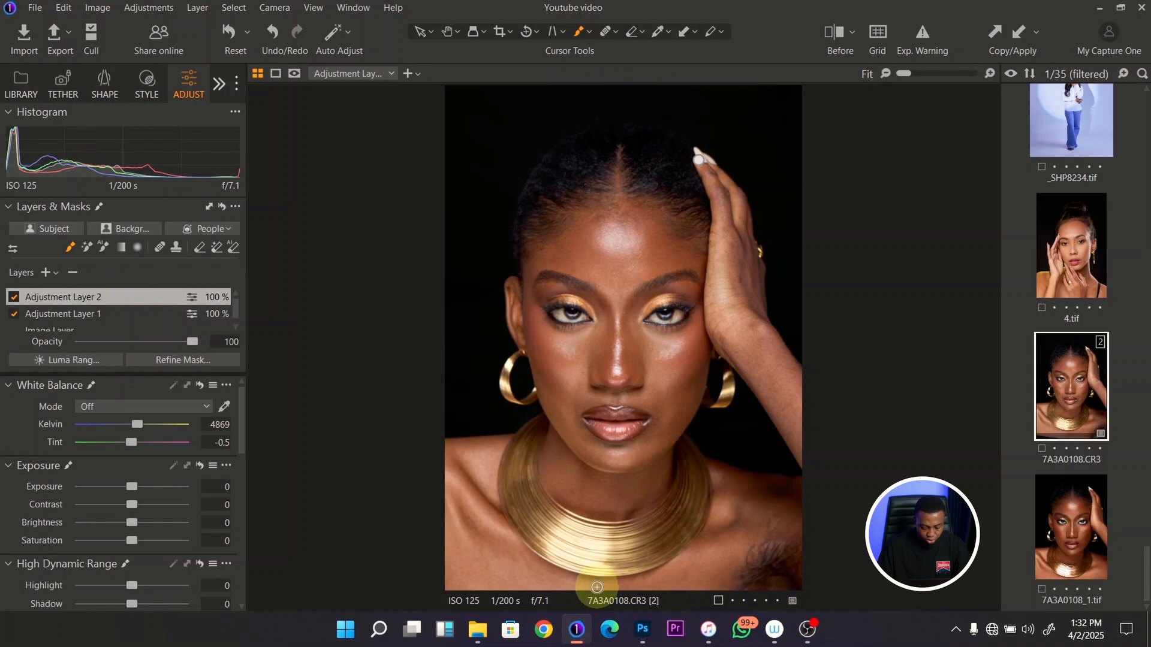
{"action": "key", "text": "m"}
{"action": "left_click_drag", "start_coordinate": [597, 584], "coordinate": [792, 591]}
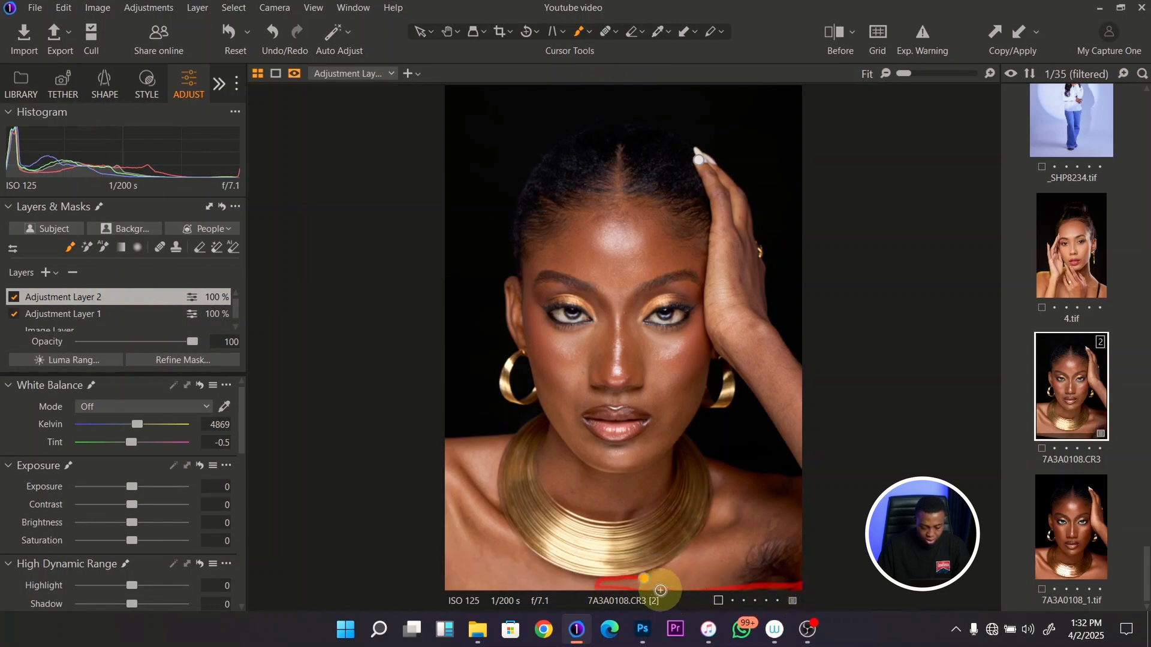
{"action": "mouse_move", "coordinate": [661, 590]}
{"action": "left_mouse_down"}
{"action": "mouse_move", "coordinate": [808, 580]}
{"action": "mouse_move", "coordinate": [802, 490]}
{"action": "mouse_move", "coordinate": [795, 548]}
{"action": "mouse_move", "coordinate": [798, 568]}
{"action": "mouse_move", "coordinate": [800, 480]}
{"action": "mouse_move", "coordinate": [705, 458]}
{"action": "mouse_move", "coordinate": [710, 519]}
{"action": "mouse_move", "coordinate": [672, 560]}
{"action": "mouse_move", "coordinate": [615, 578]}
{"action": "left_mouse_up"}
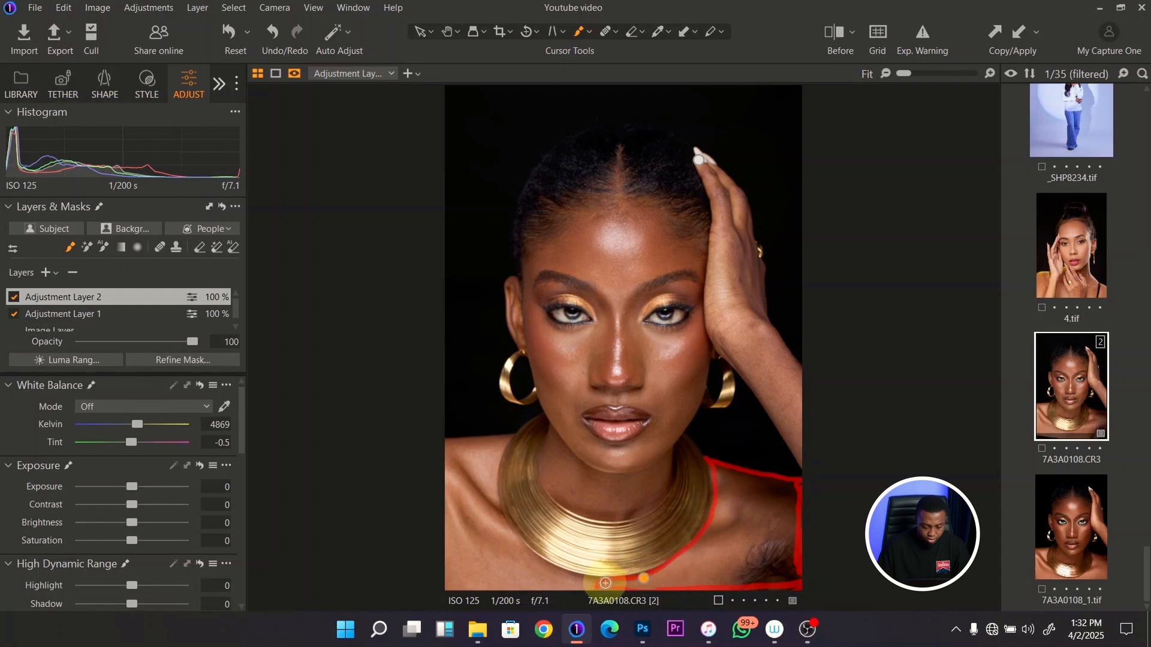
{"action": "right_click", "coordinate": [80, 299]}
{"action": "left_click", "coordinate": [115, 320]}
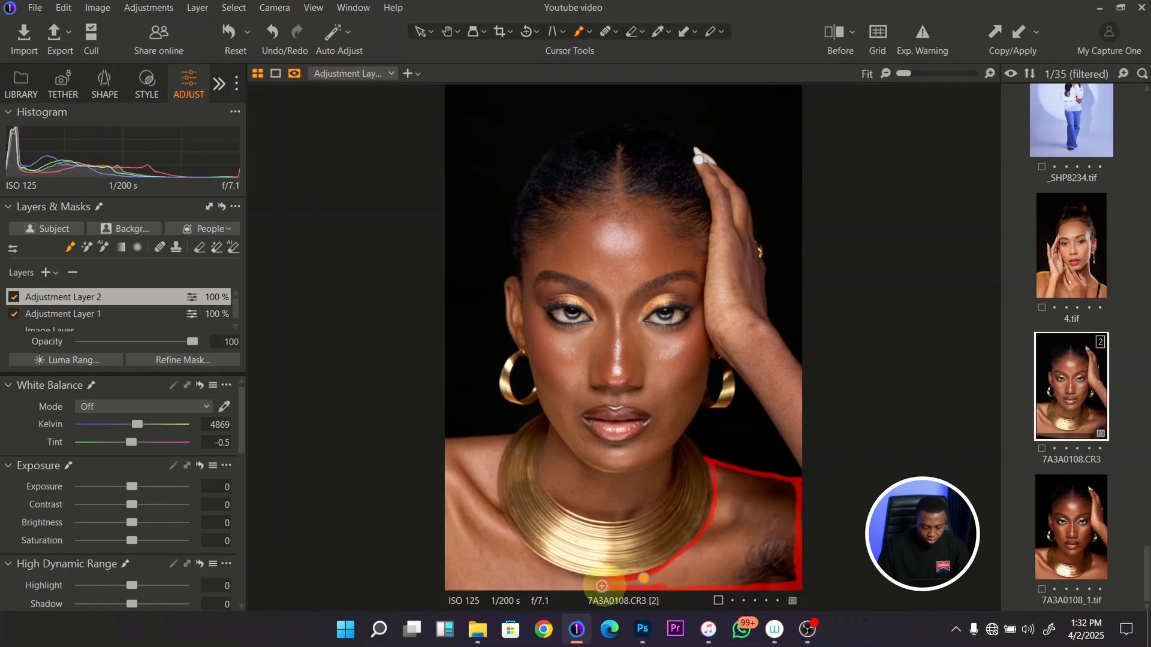
{"action": "right_click", "coordinate": [145, 294]}
{"action": "left_click", "coordinate": [175, 337]}
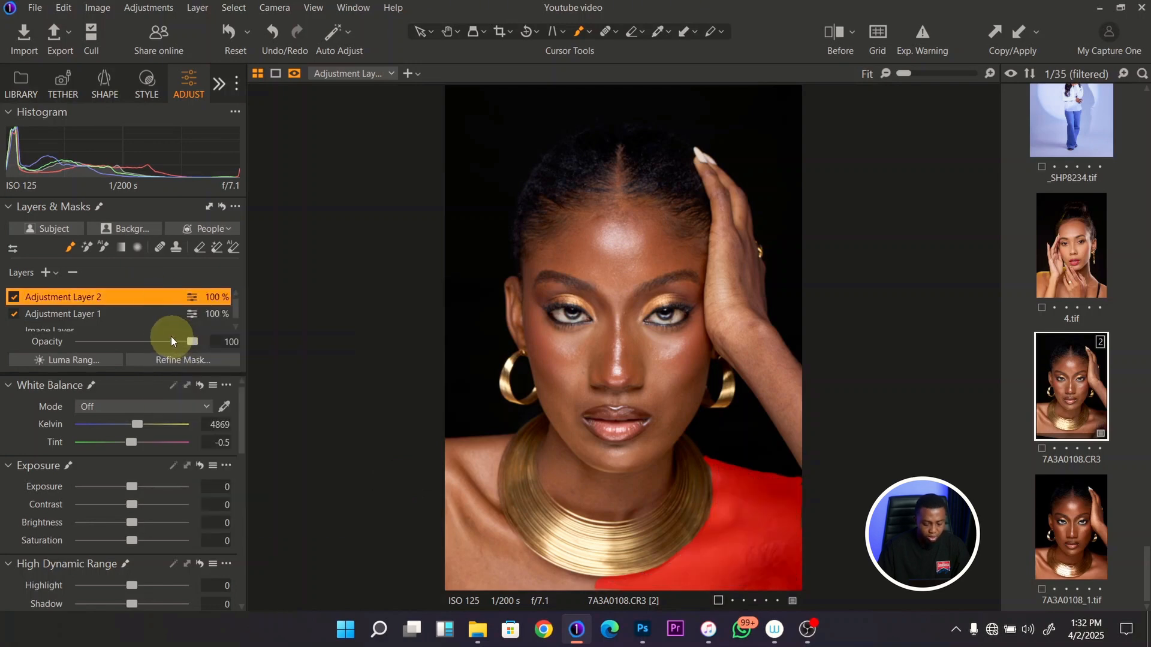
- Refine the shoulder mask with a radius of 81 and hide the mask overlay
{"action": "right_click", "coordinate": [127, 297]}
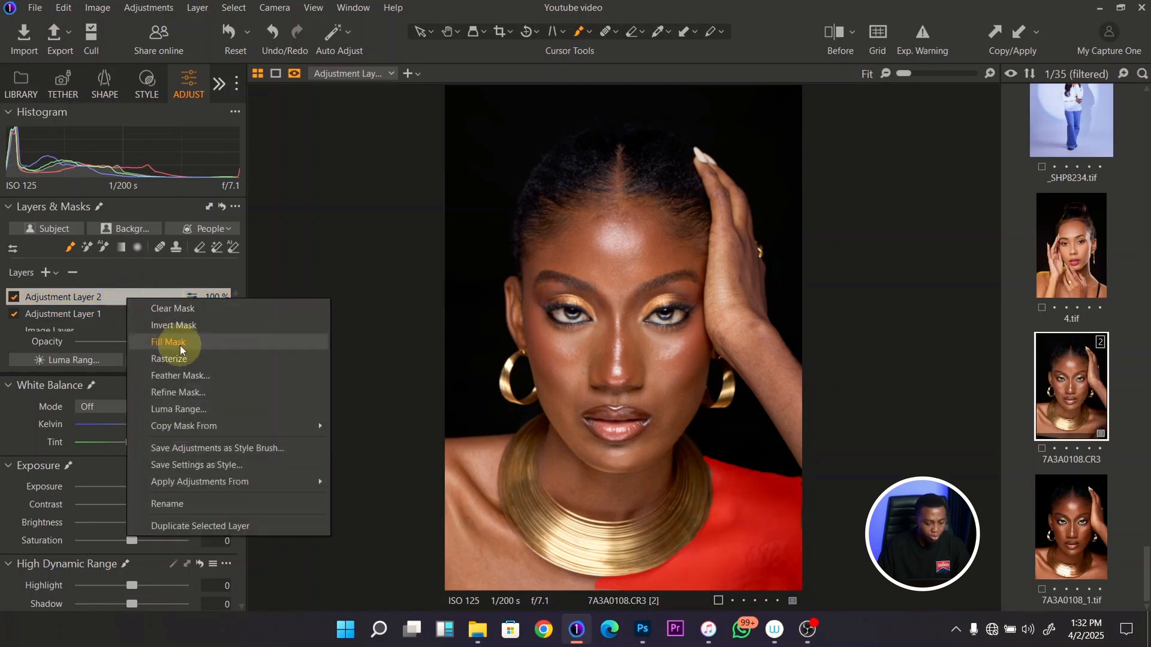
{"action": "left_click", "coordinate": [189, 387]}
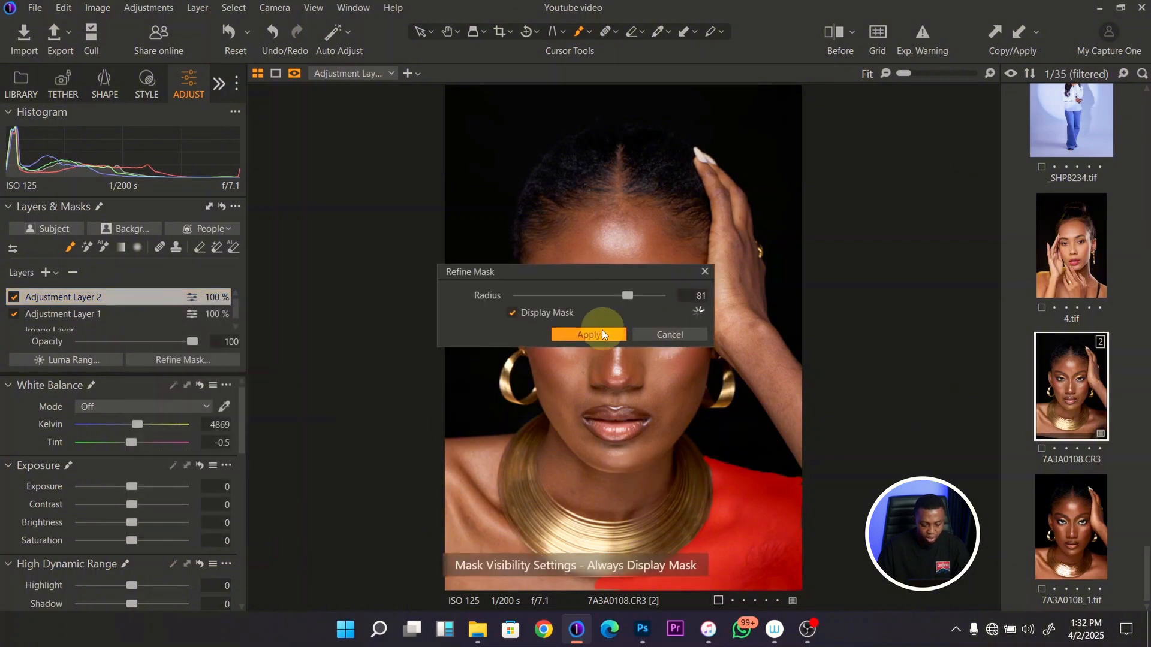
{"action": "left_click", "coordinate": [603, 334]}
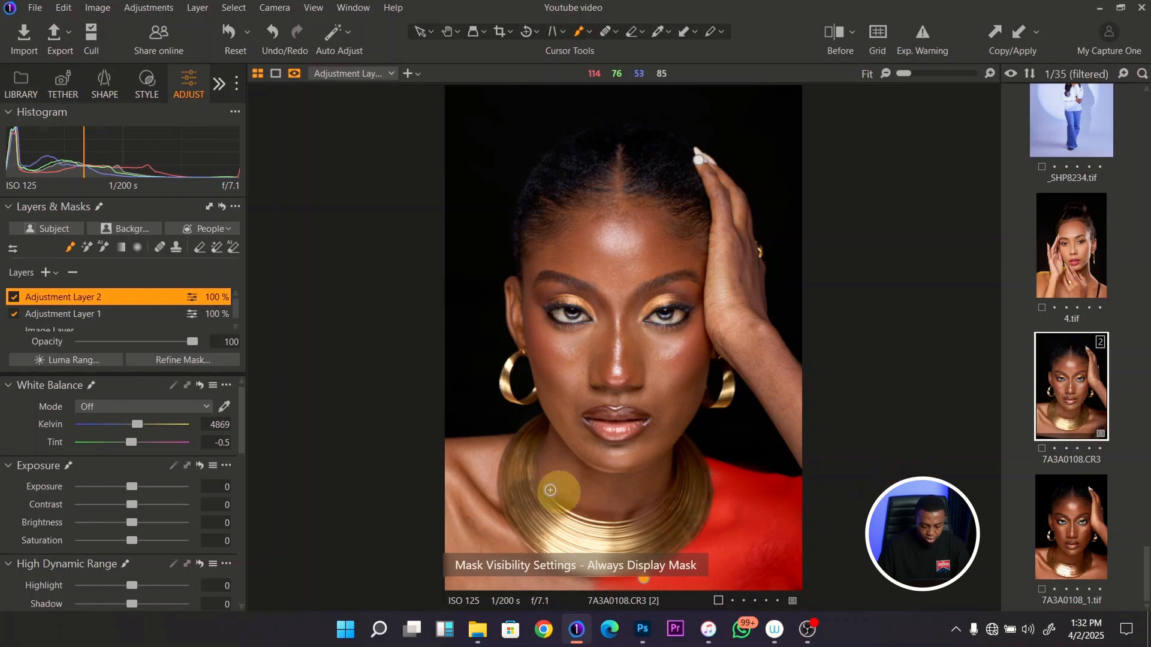
{"action": "key", "text": "m"}
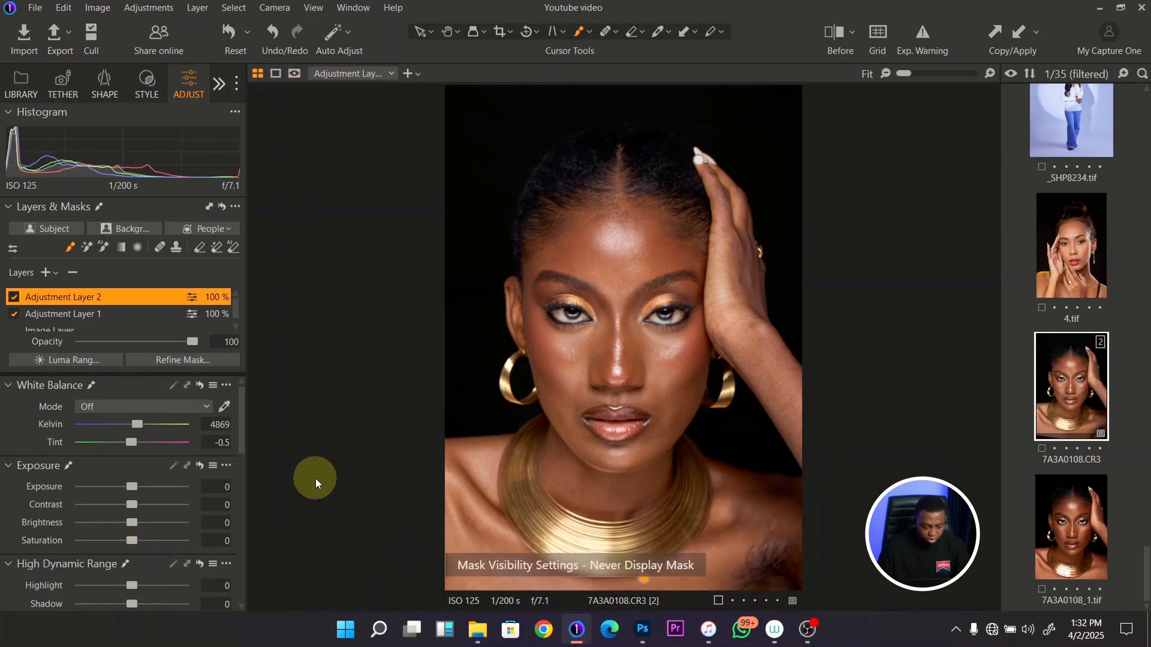
- Set the shoulder layer's brightness to 14 and its saturation to -9
{"action": "left_click_drag", "start_coordinate": [135, 523], "coordinate": [139, 521]}
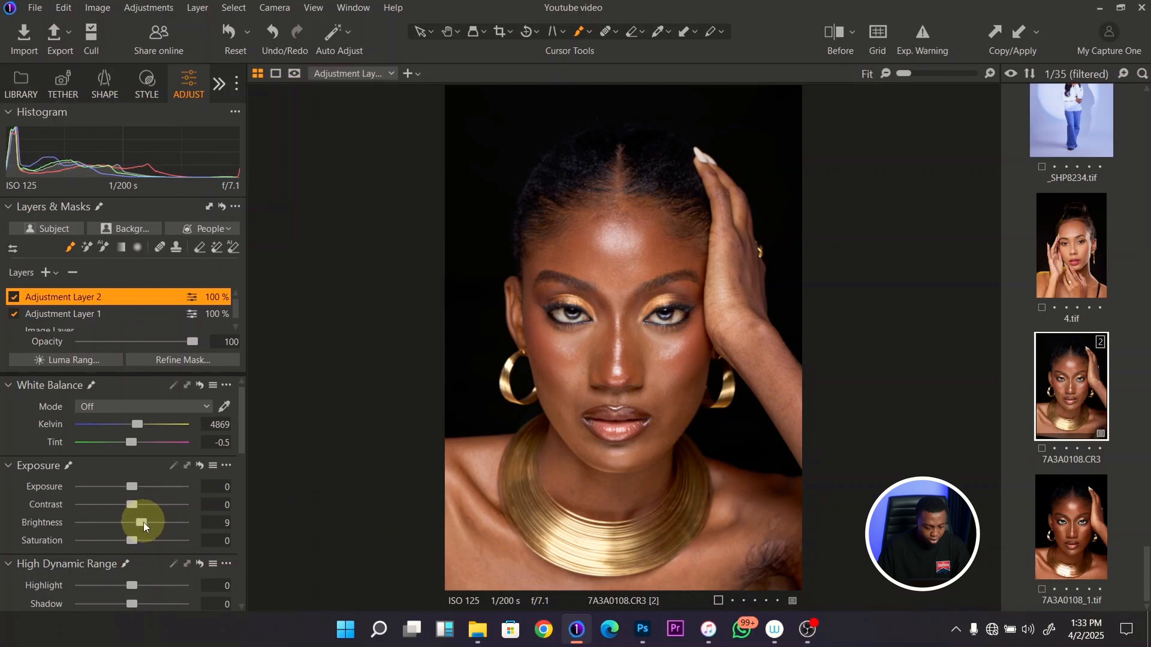
{"action": "left_click_drag", "start_coordinate": [143, 524], "coordinate": [146, 526]}
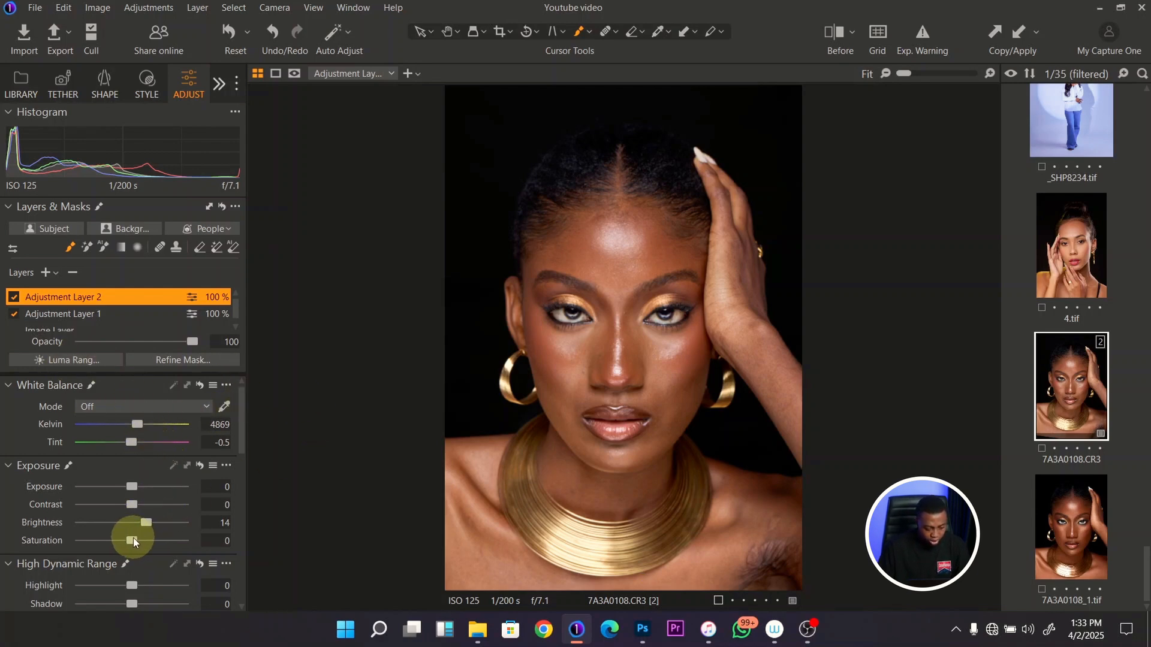
{"action": "left_click_drag", "start_coordinate": [133, 541], "coordinate": [127, 538]}
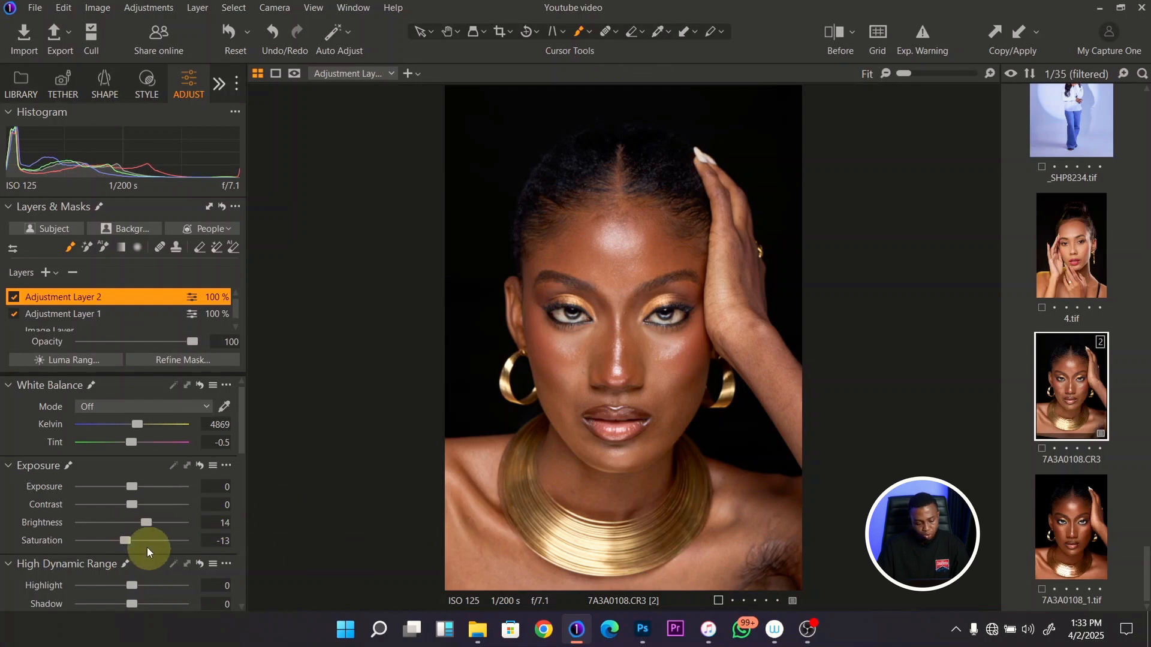
{"action": "left_click_drag", "start_coordinate": [125, 538], "coordinate": [125, 539]}
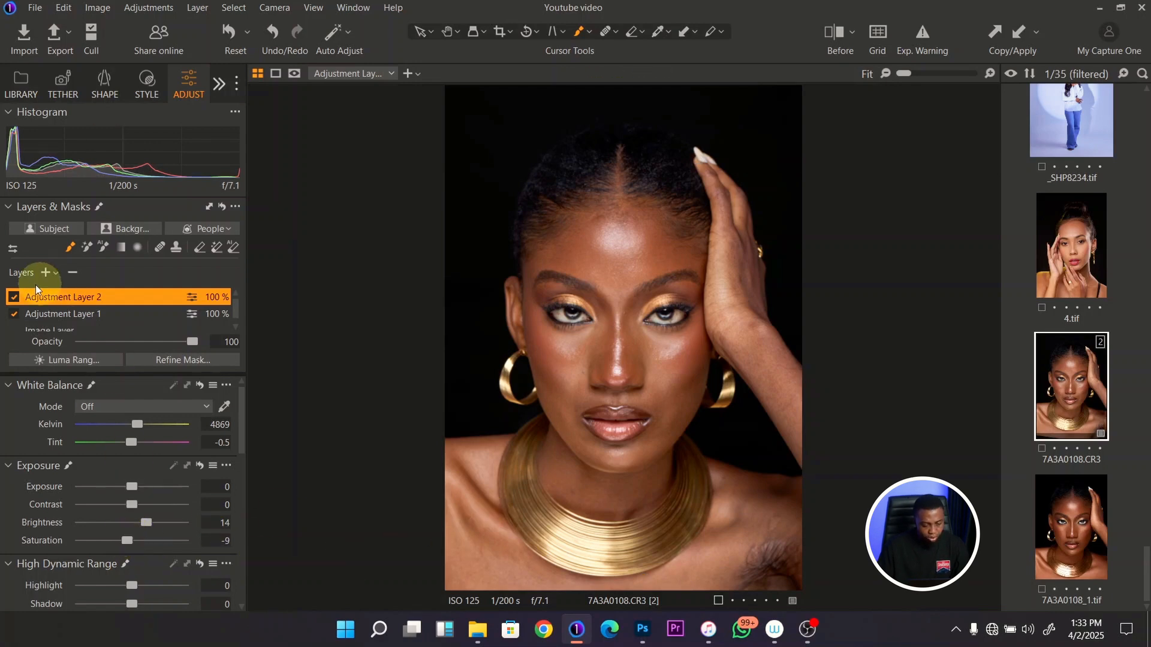
- Compare the portrait with and without the shoulder layer and reduce the layer's brightness to 10
{"action": "left_click", "coordinate": [14, 298]}
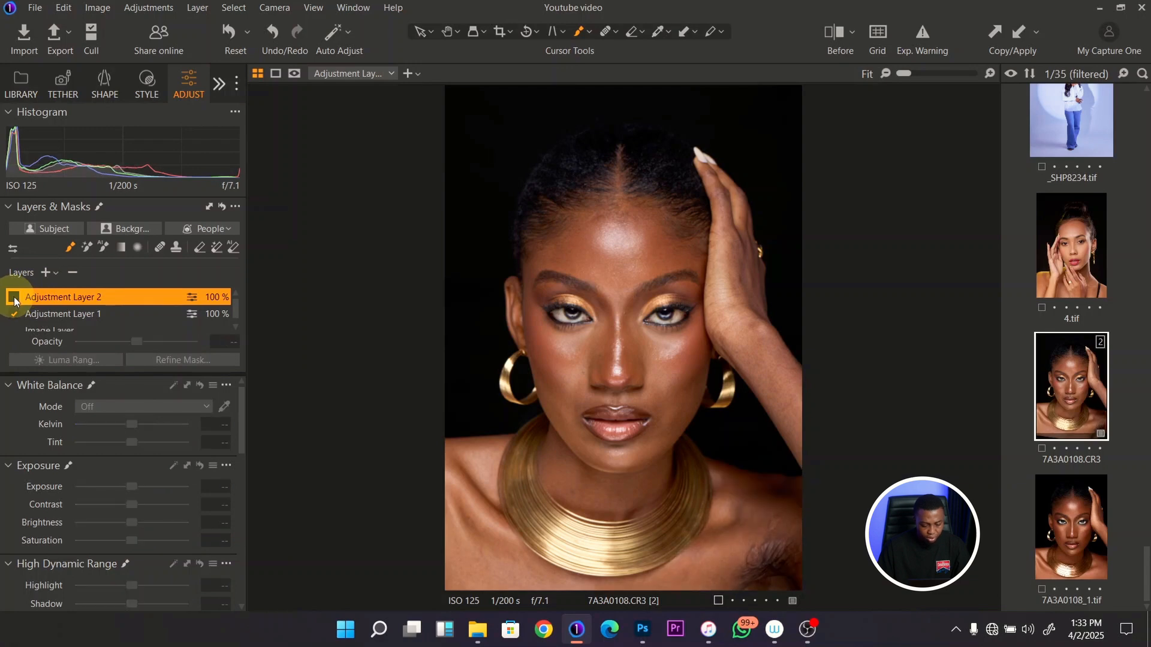
{"action": "left_click", "coordinate": [14, 299]}
{"action": "left_click", "coordinate": [15, 298]}
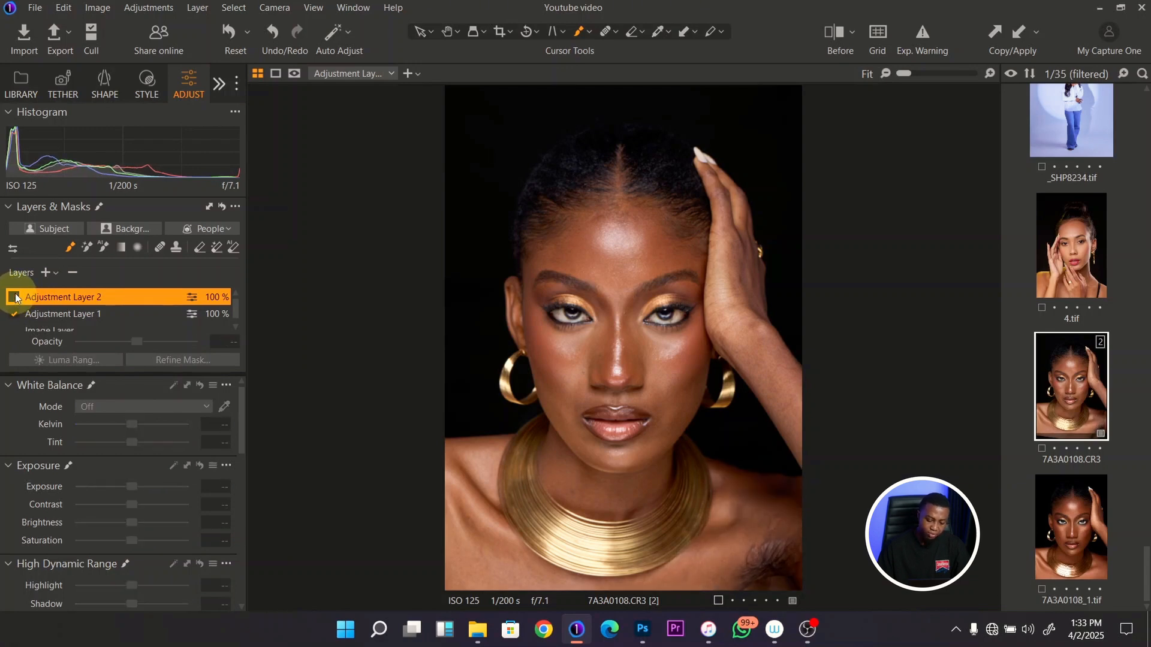
{"action": "left_click", "coordinate": [15, 296]}
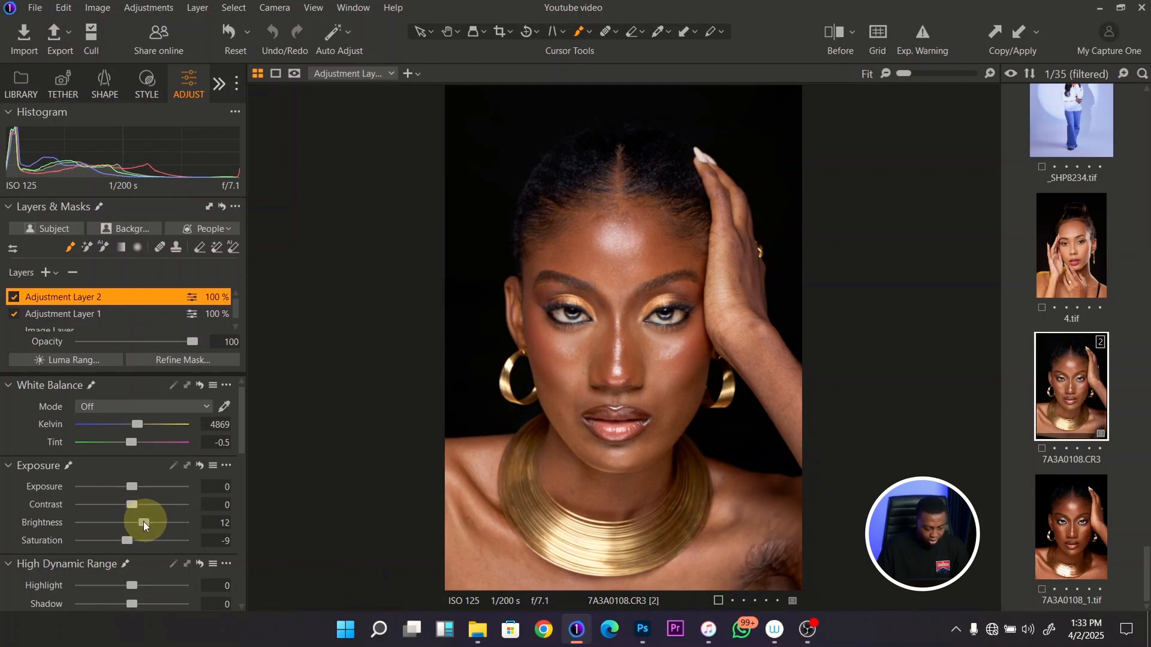
{"action": "left_click", "coordinate": [14, 297]}
{"action": "left_click", "coordinate": [15, 297]}
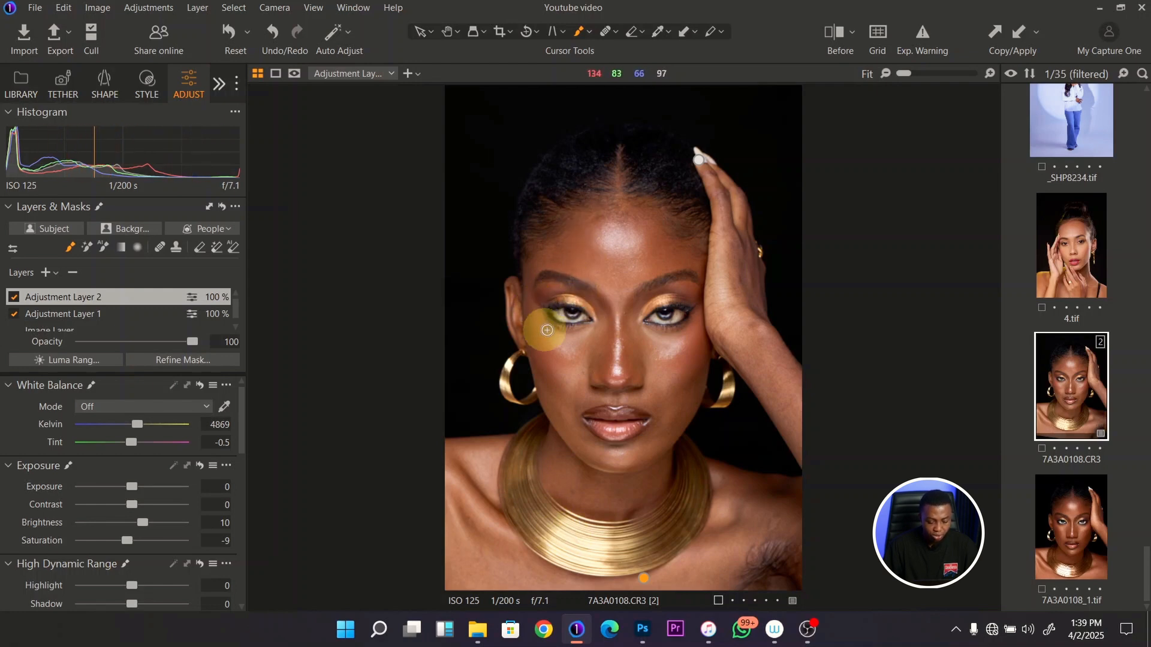
- Create another empty adjustment layer and mask the gold necklace and both earrings by brushing over them and filling the outline
{"action": "left_click", "coordinate": [48, 273]}
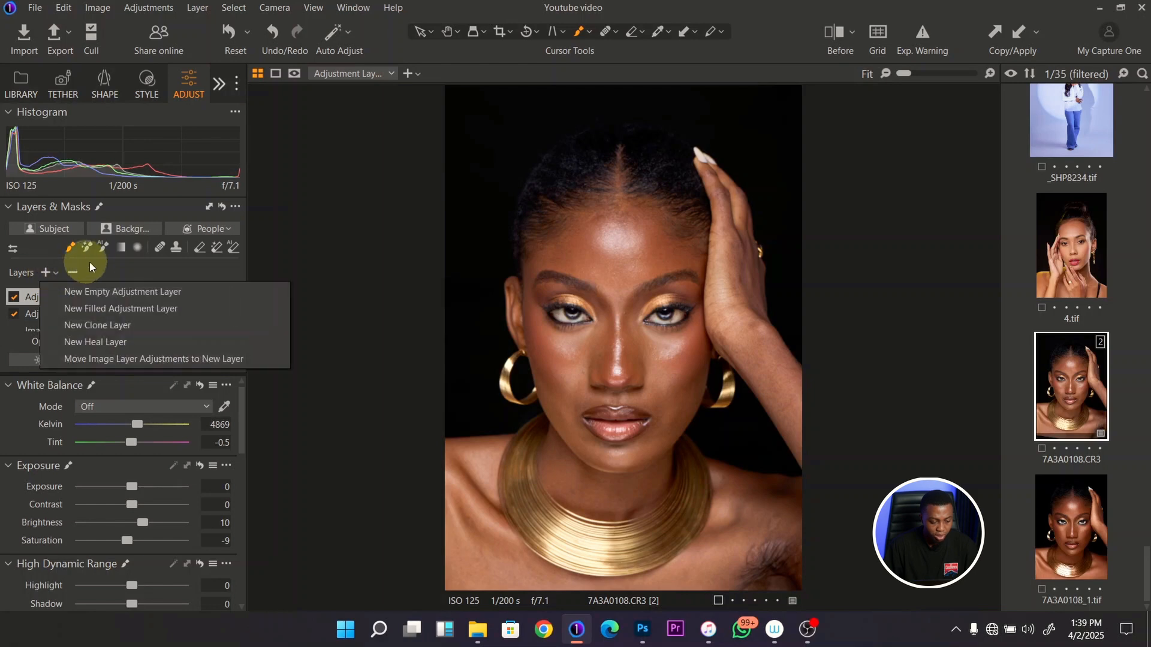
{"action": "left_click", "coordinate": [123, 290]}
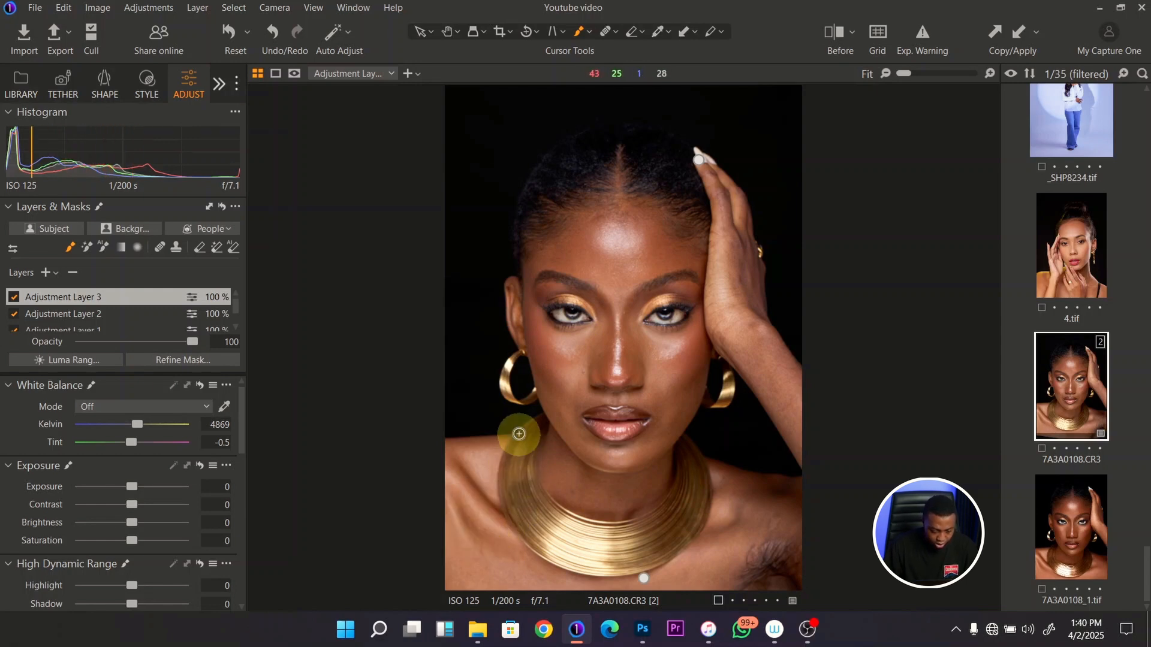
{"action": "key", "text": "m"}
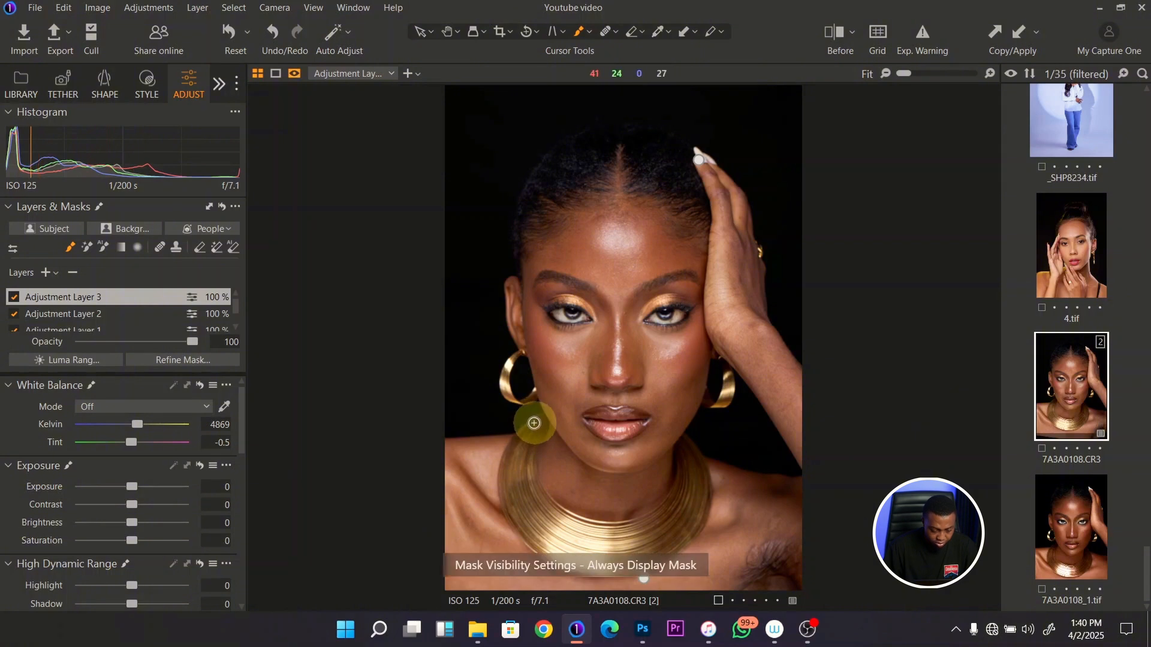
{"action": "mouse_move", "coordinate": [531, 420]}
{"action": "left_mouse_down"}
{"action": "mouse_move", "coordinate": [505, 460]}
{"action": "mouse_move", "coordinate": [504, 505]}
{"action": "mouse_move", "coordinate": [546, 556]}
{"action": "mouse_move", "coordinate": [616, 572]}
{"action": "mouse_move", "coordinate": [692, 543]}
{"action": "mouse_move", "coordinate": [709, 494]}
{"action": "mouse_move", "coordinate": [692, 441]}
{"action": "mouse_move", "coordinate": [681, 441]}
{"action": "mouse_move", "coordinate": [679, 484]}
{"action": "mouse_move", "coordinate": [661, 512]}
{"action": "mouse_move", "coordinate": [609, 528]}
{"action": "mouse_move", "coordinate": [554, 507]}
{"action": "mouse_move", "coordinate": [531, 474]}
{"action": "mouse_move", "coordinate": [531, 423]}
{"action": "left_mouse_up"}
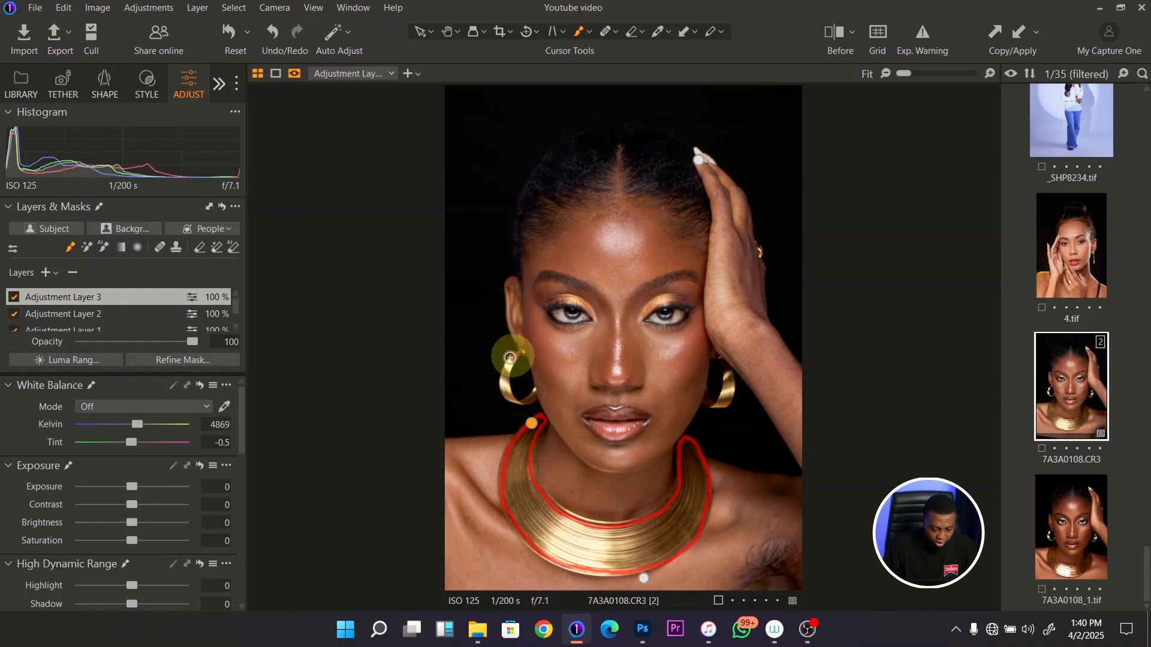
{"action": "mouse_move", "coordinate": [510, 358]}
{"action": "left_mouse_down"}
{"action": "mouse_move", "coordinate": [506, 400]}
{"action": "mouse_move", "coordinate": [533, 399]}
{"action": "mouse_move", "coordinate": [534, 390]}
{"action": "mouse_move", "coordinate": [509, 393]}
{"action": "mouse_move", "coordinate": [515, 359]}
{"action": "left_mouse_up"}
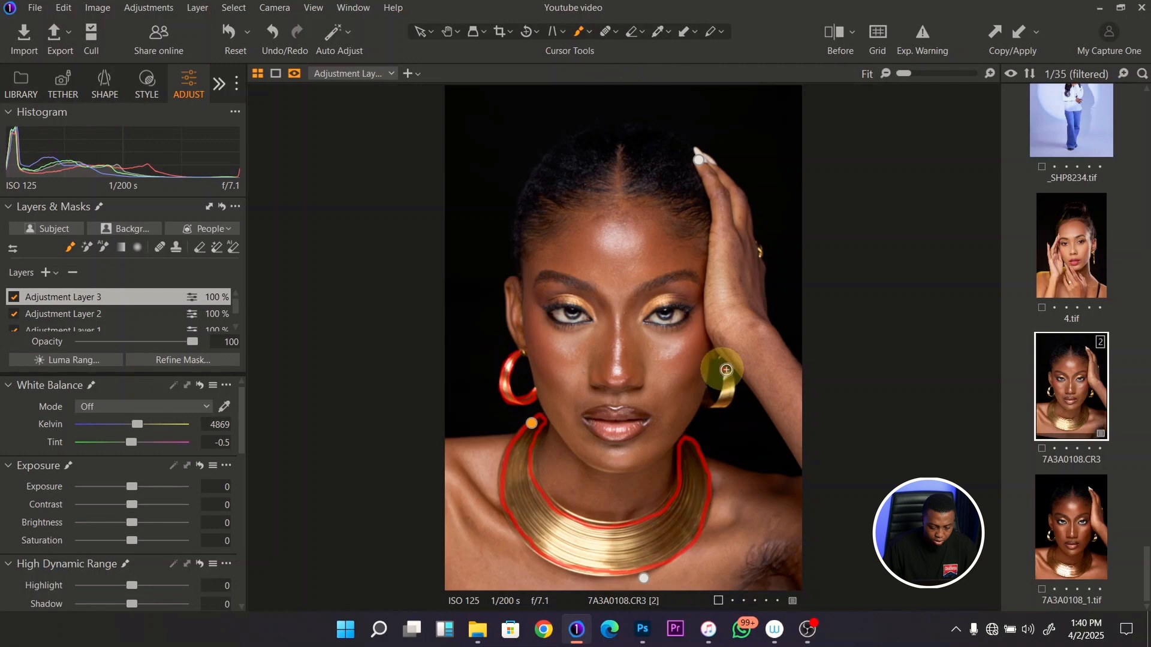
{"action": "mouse_move", "coordinate": [726, 370]}
{"action": "left_mouse_down"}
{"action": "mouse_move", "coordinate": [729, 402]}
{"action": "mouse_move", "coordinate": [705, 403]}
{"action": "mouse_move", "coordinate": [724, 378]}
{"action": "left_mouse_up"}
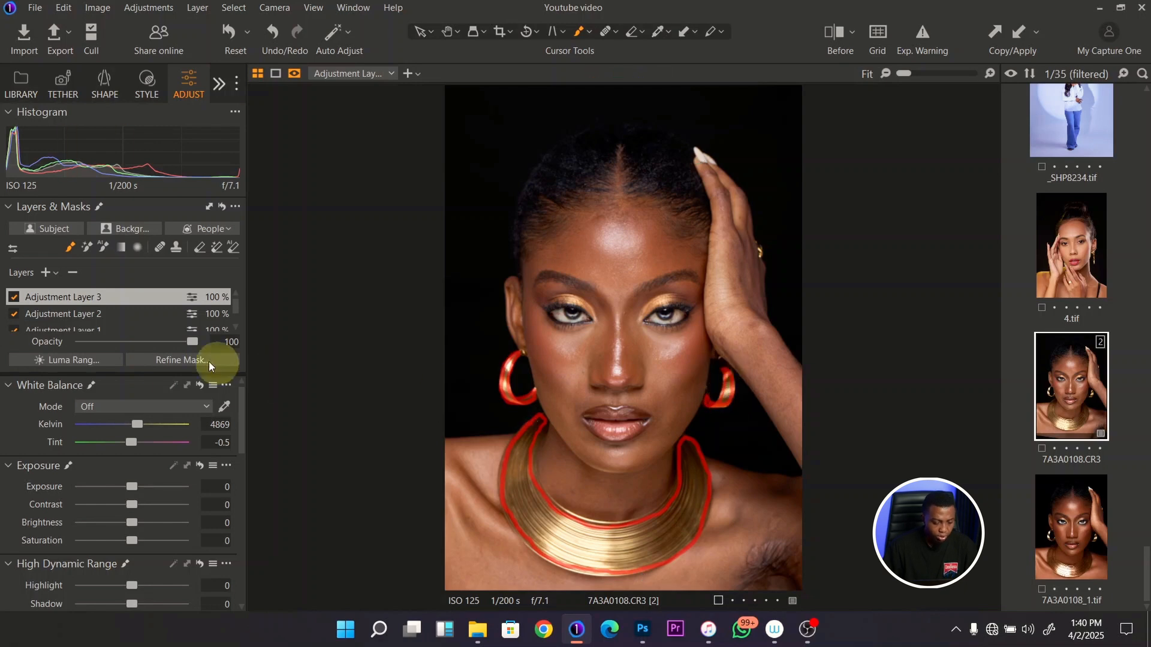
{"action": "right_click", "coordinate": [98, 297]}
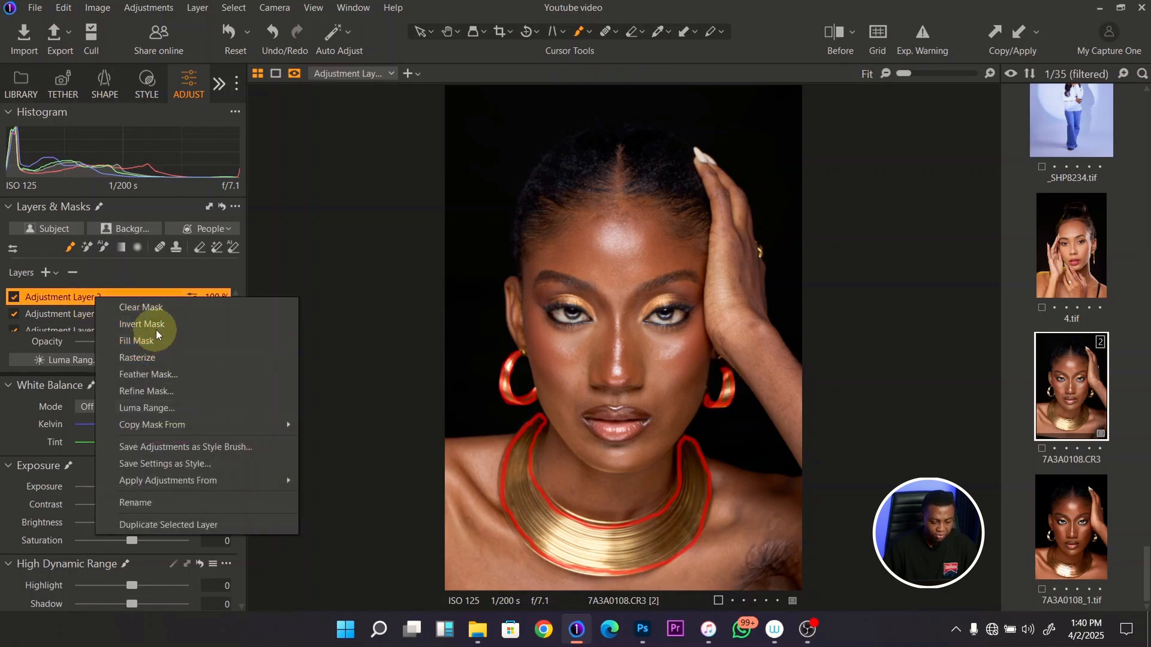
{"action": "left_click", "coordinate": [154, 336]}
- Refine the necklace and earrings mask with a radius of 81 and hide the mask overlay
{"action": "right_click", "coordinate": [88, 296]}
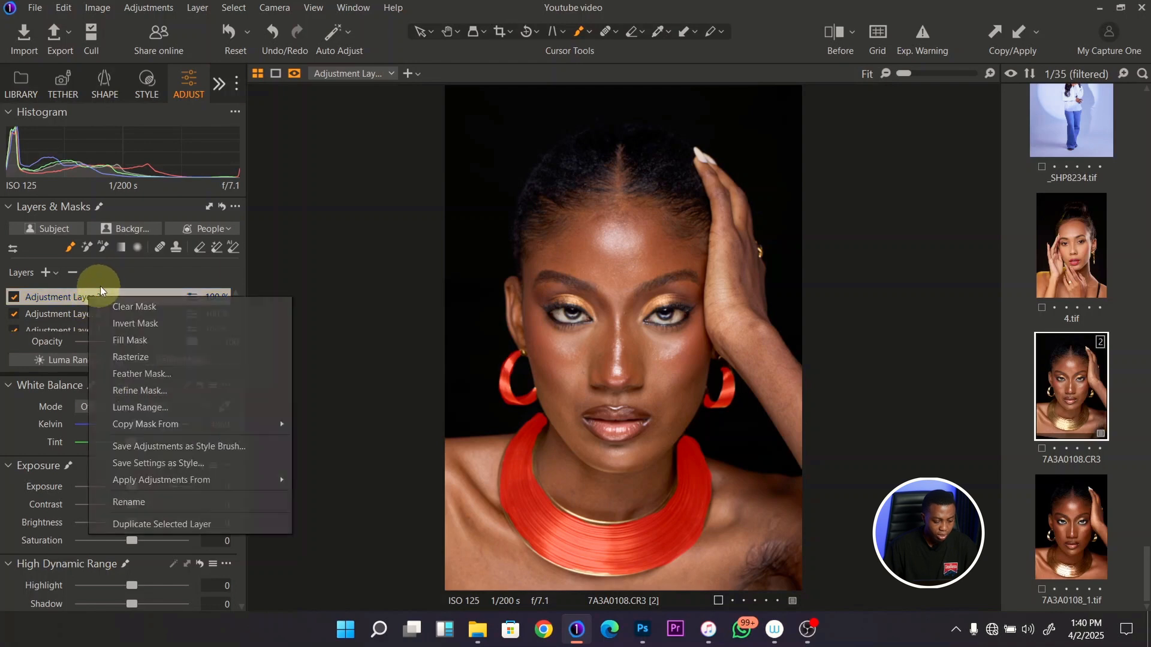
{"action": "left_click", "coordinate": [143, 391]}
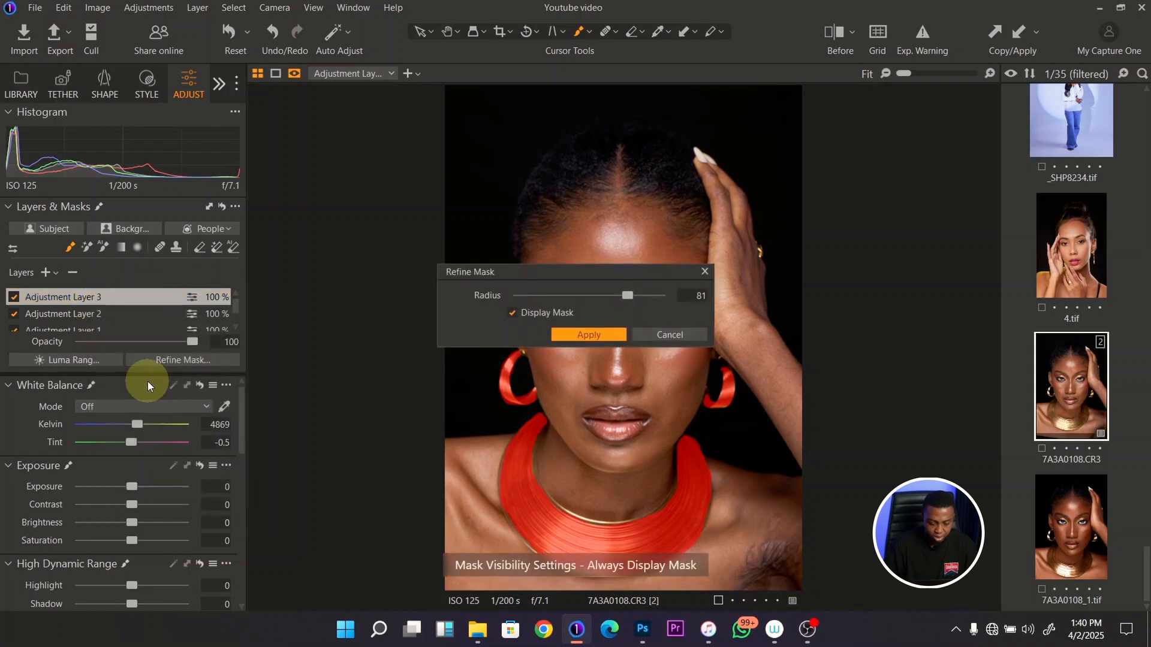
{"action": "key", "text": "Return"}
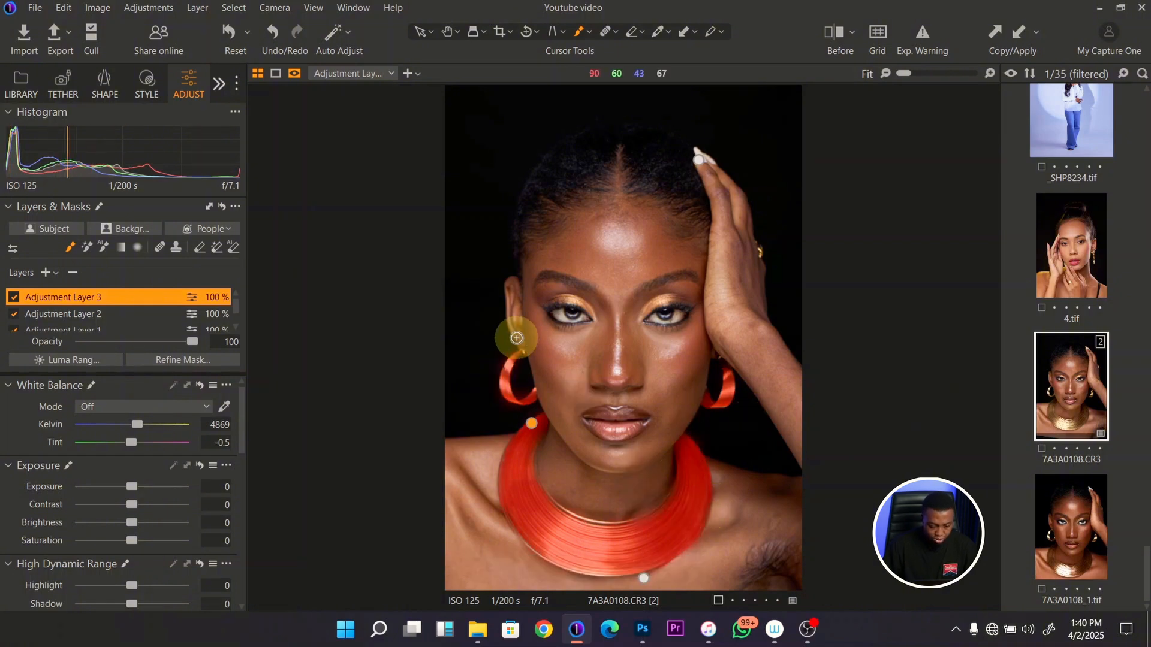
{"action": "key", "text": "m"}
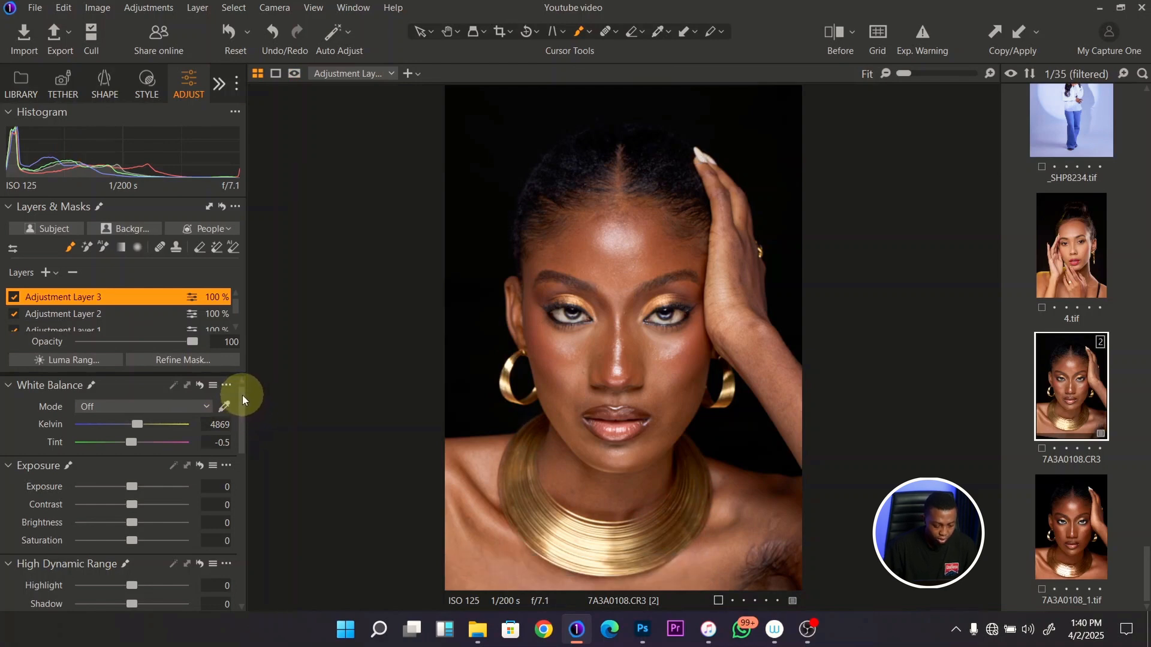
- Sample the gold eyeshadow above the eye as the jewelry layer's reference color in the Color Editor's Skin Tone mode
{"action": "left_click_drag", "start_coordinate": [243, 394], "coordinate": [222, 546]}
{"action": "left_click", "coordinate": [11, 505]}
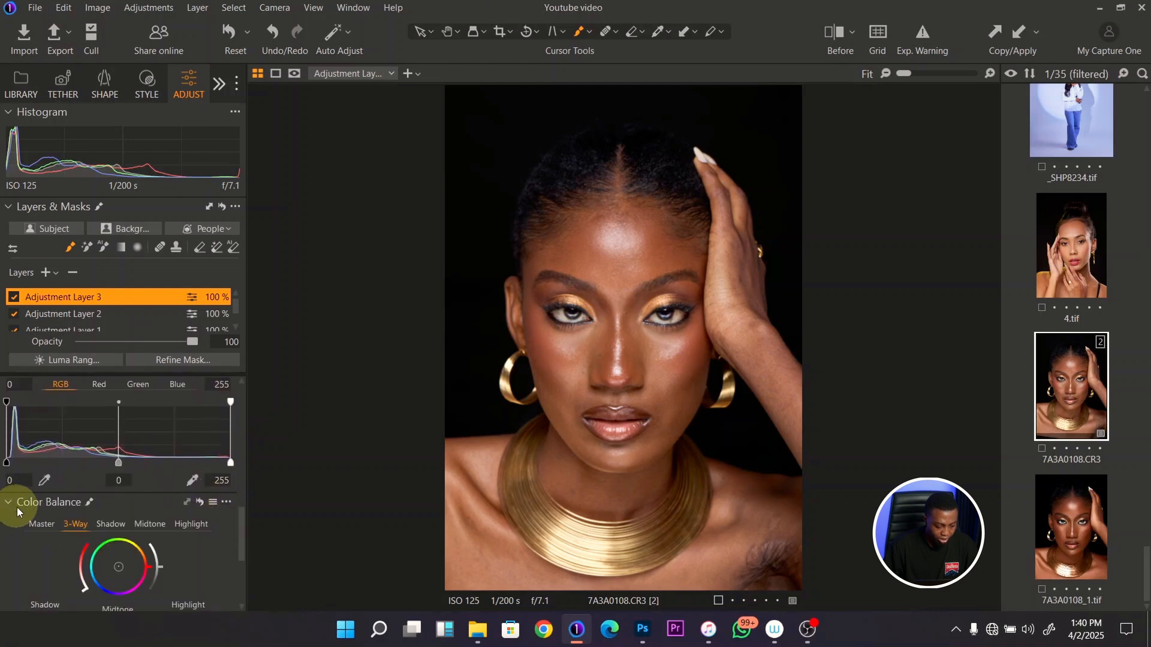
{"action": "left_click", "coordinate": [11, 504]}
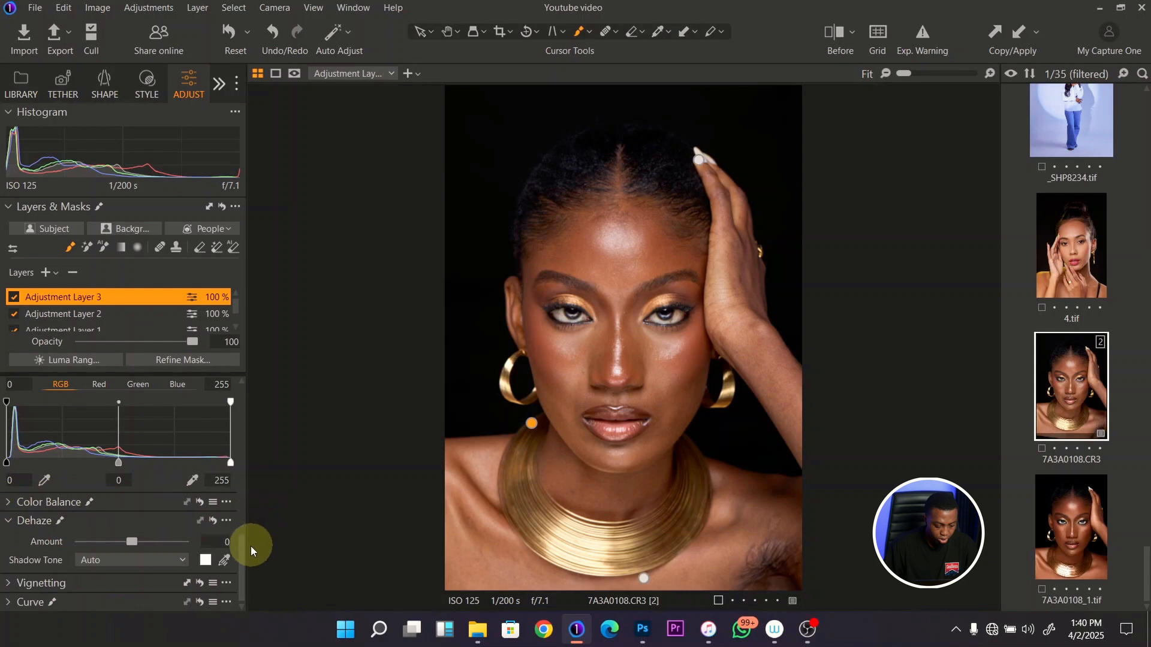
{"action": "left_click_drag", "start_coordinate": [240, 548], "coordinate": [249, 458]}
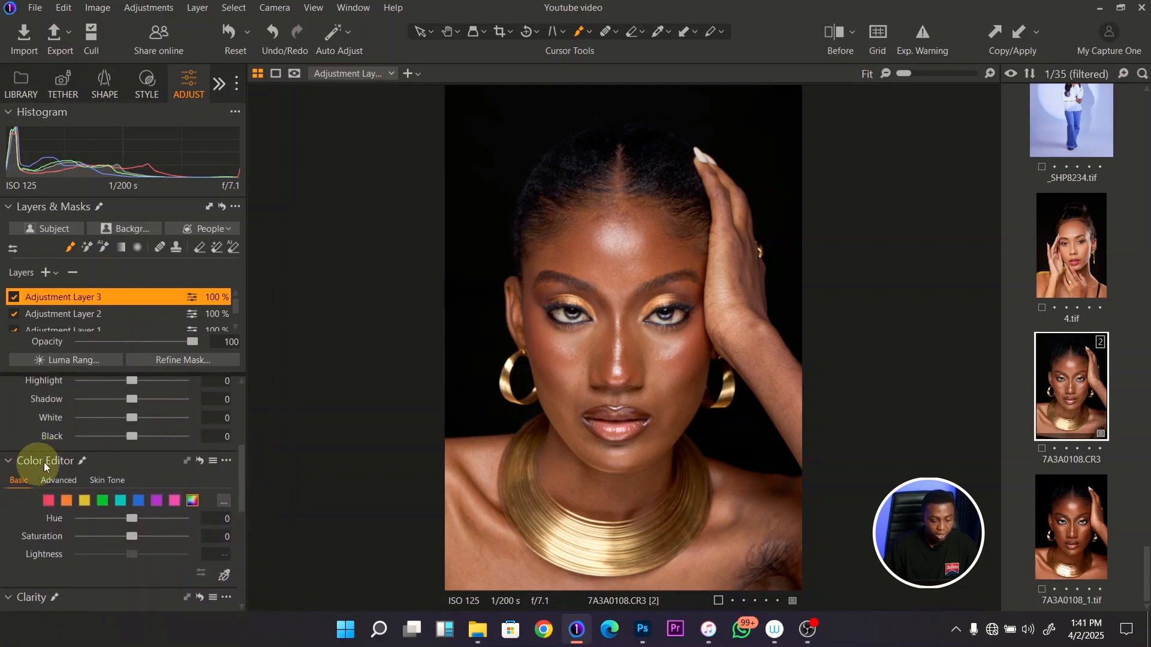
{"action": "left_click", "coordinate": [115, 480]}
{"action": "left_click_drag", "start_coordinate": [239, 453], "coordinate": [242, 468]}
{"action": "left_click", "coordinate": [223, 502]}
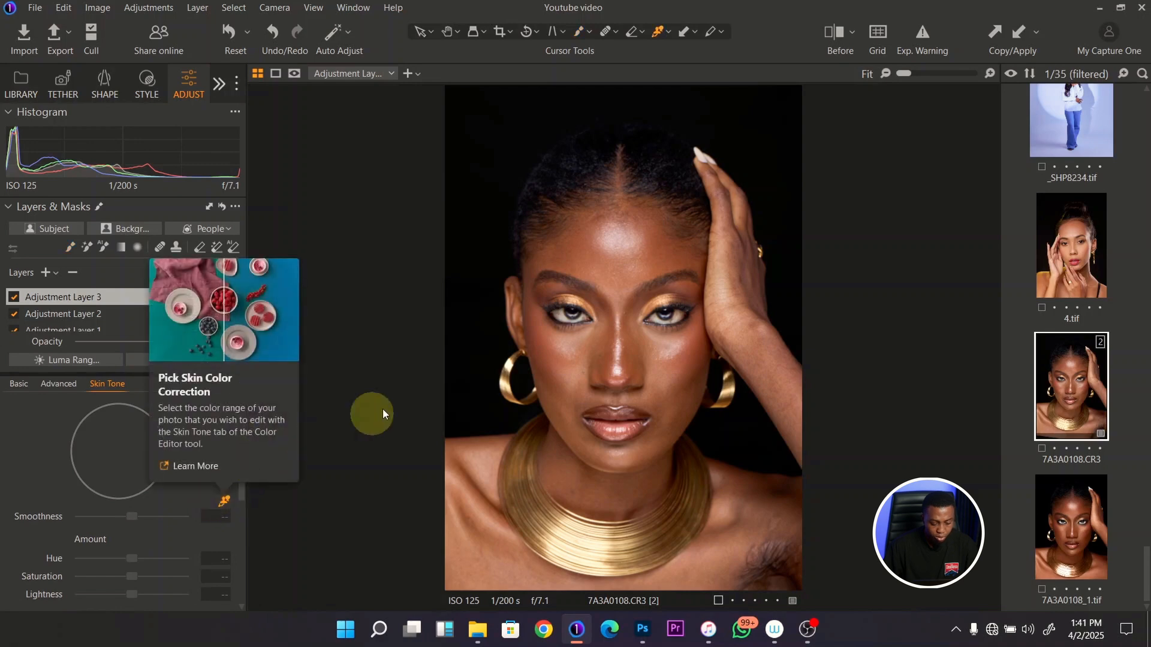
{"action": "left_click", "coordinate": [578, 293]}
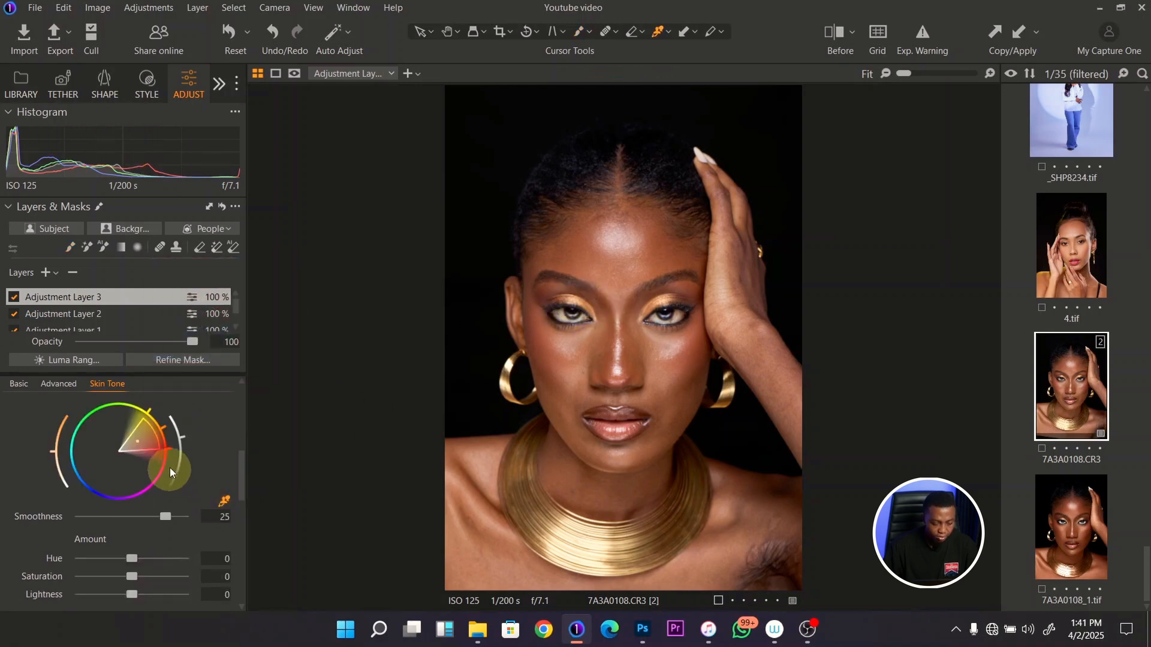
- Set the sampled tone's hue and saturation uniformity to 100 and reduce the jewelry layer's brightness to -6
{"action": "left_click_drag", "start_coordinate": [240, 458], "coordinate": [241, 486]}
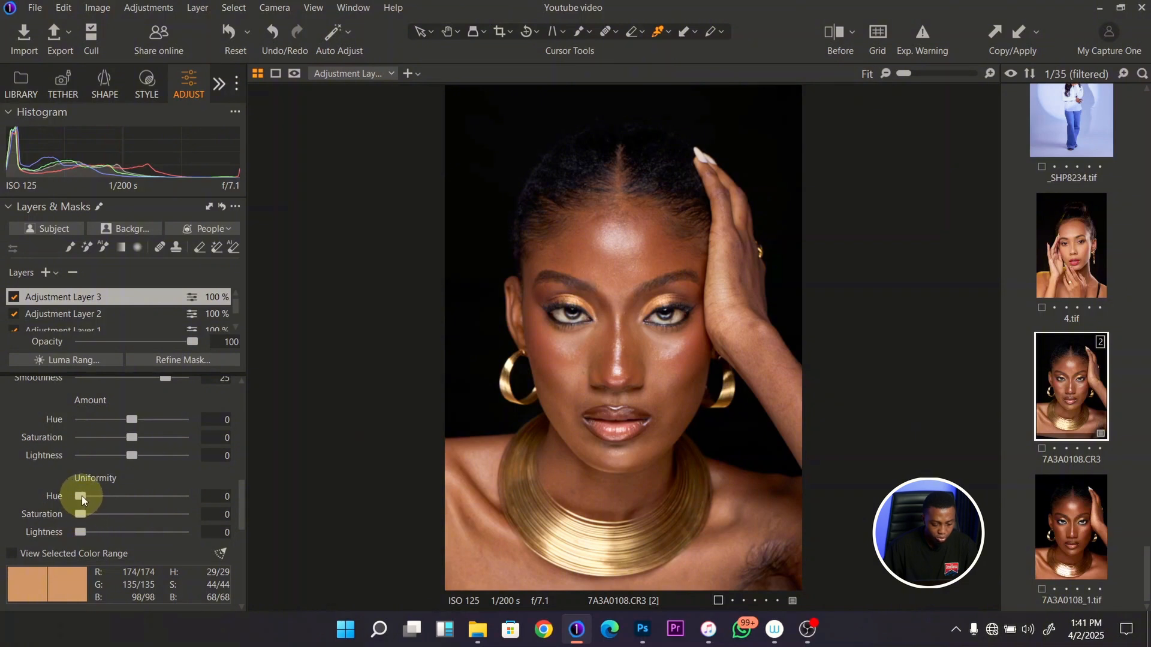
{"action": "left_click_drag", "start_coordinate": [81, 496], "coordinate": [222, 500]}
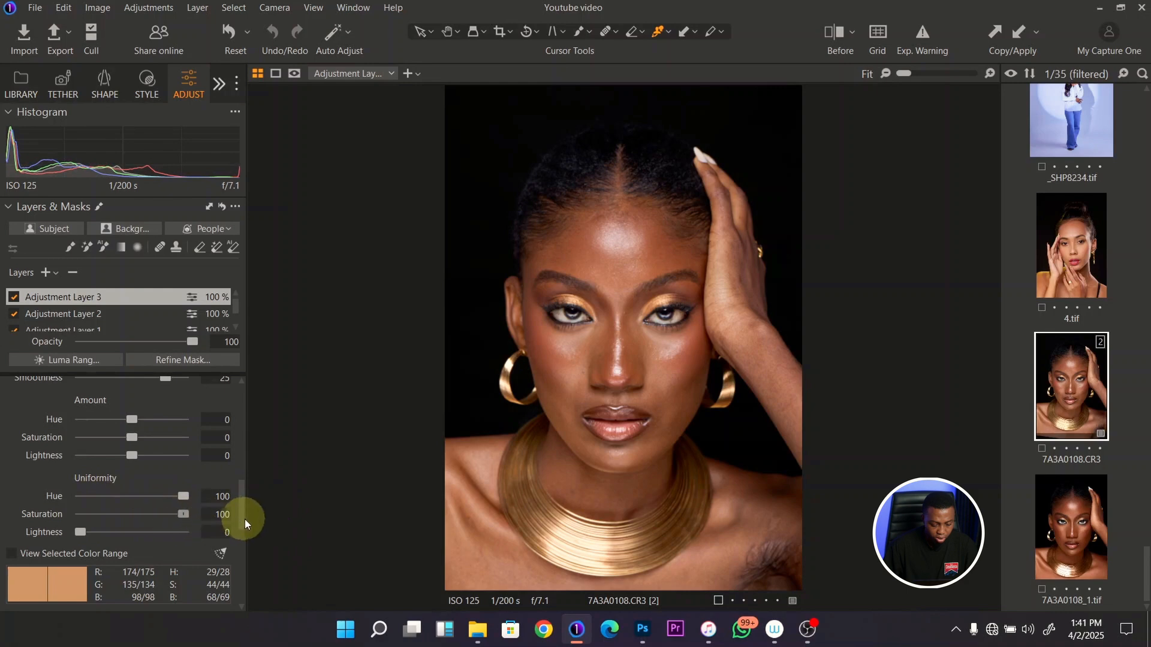
{"action": "left_click_drag", "start_coordinate": [242, 489], "coordinate": [229, 410]}
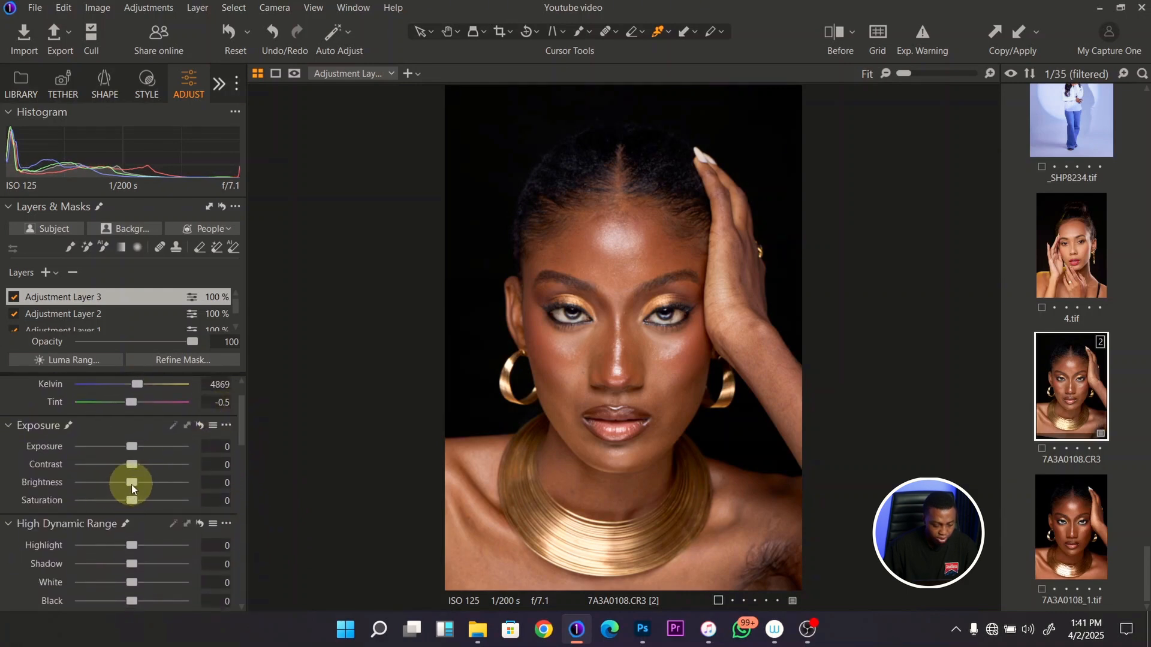
{"action": "left_click_drag", "start_coordinate": [131, 482], "coordinate": [128, 482]}
- Compare the portrait with and without the jewelry layer, and check the edit against the original photo
{"action": "left_click", "coordinate": [13, 298]}
{"action": "left_click", "coordinate": [13, 298]}
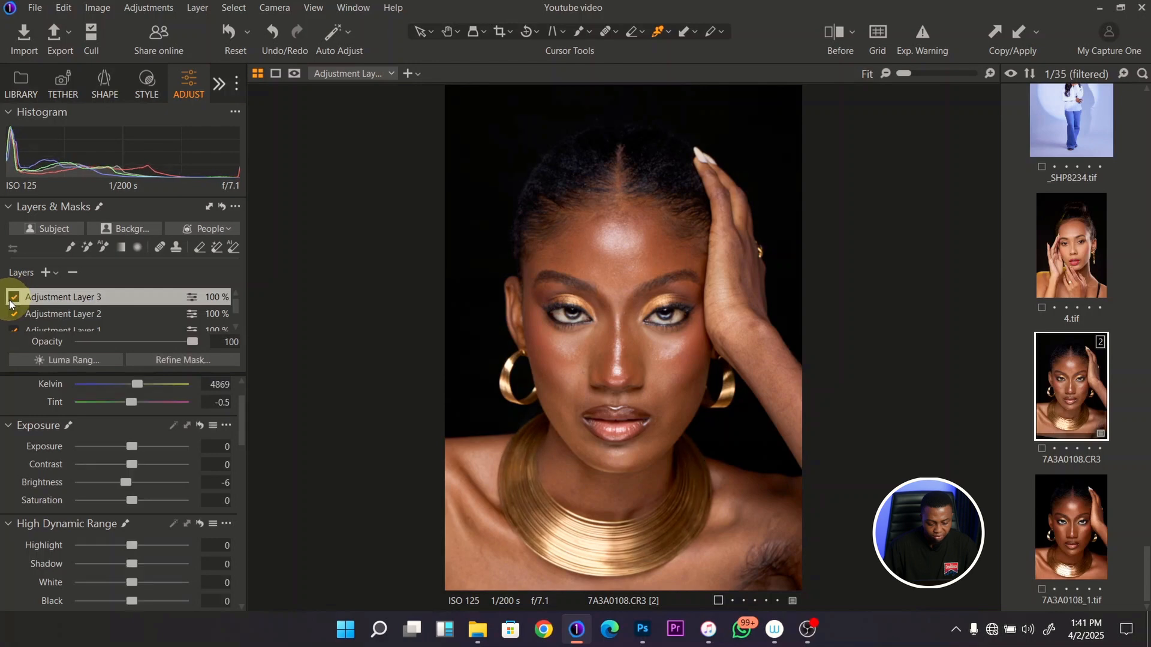
{"action": "left_click", "coordinate": [14, 297]}
{"action": "left_click", "coordinate": [10, 304]}
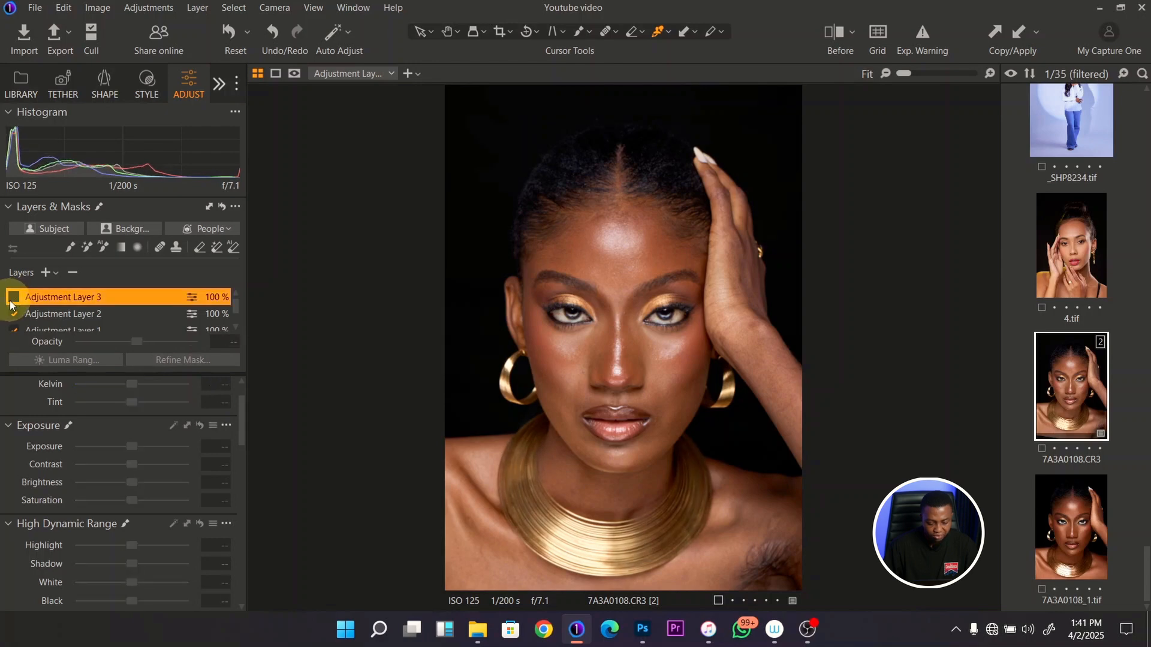
{"action": "left_click", "coordinate": [13, 299]}
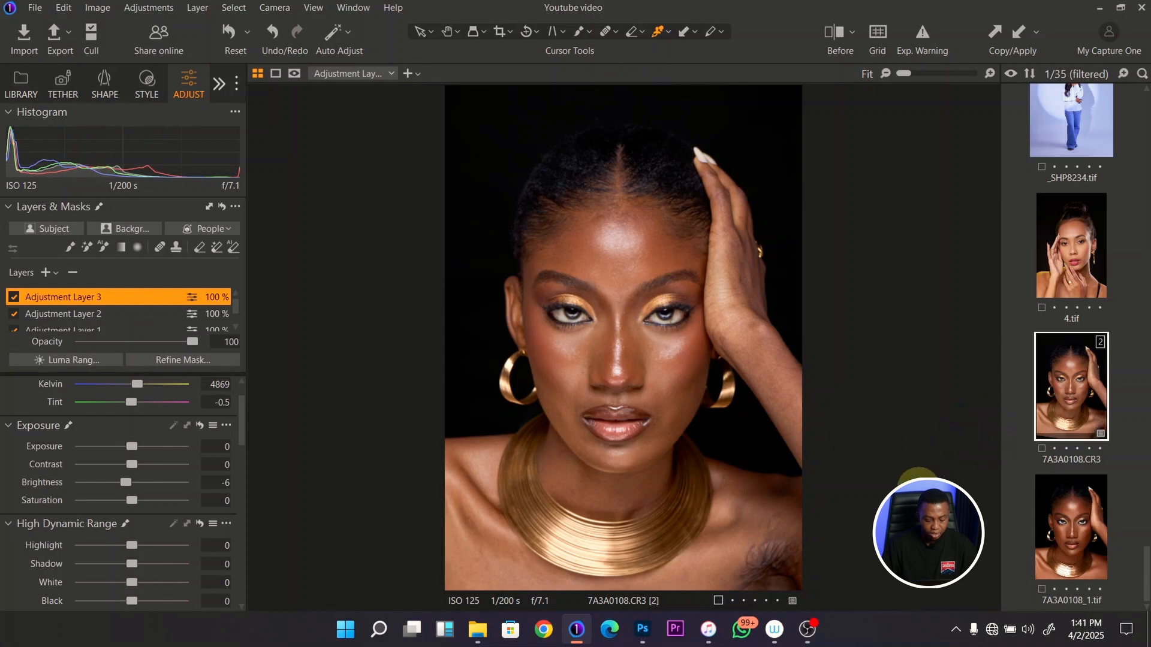
{"action": "left_click", "coordinate": [841, 31]}
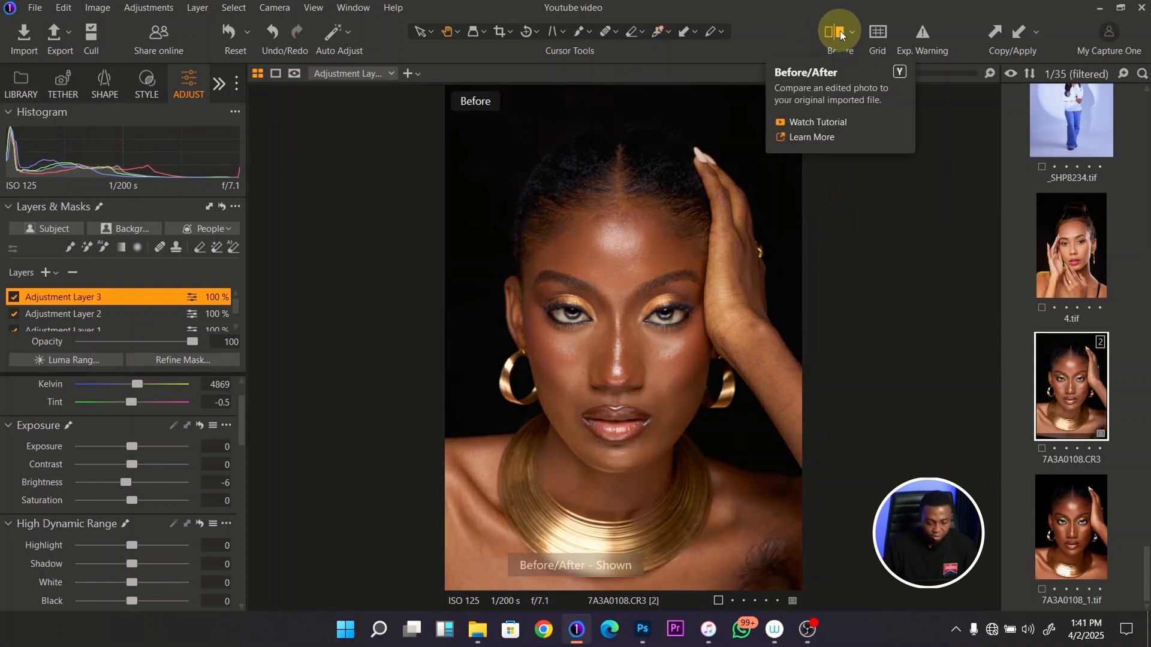
{"action": "left_click", "coordinate": [840, 33]}
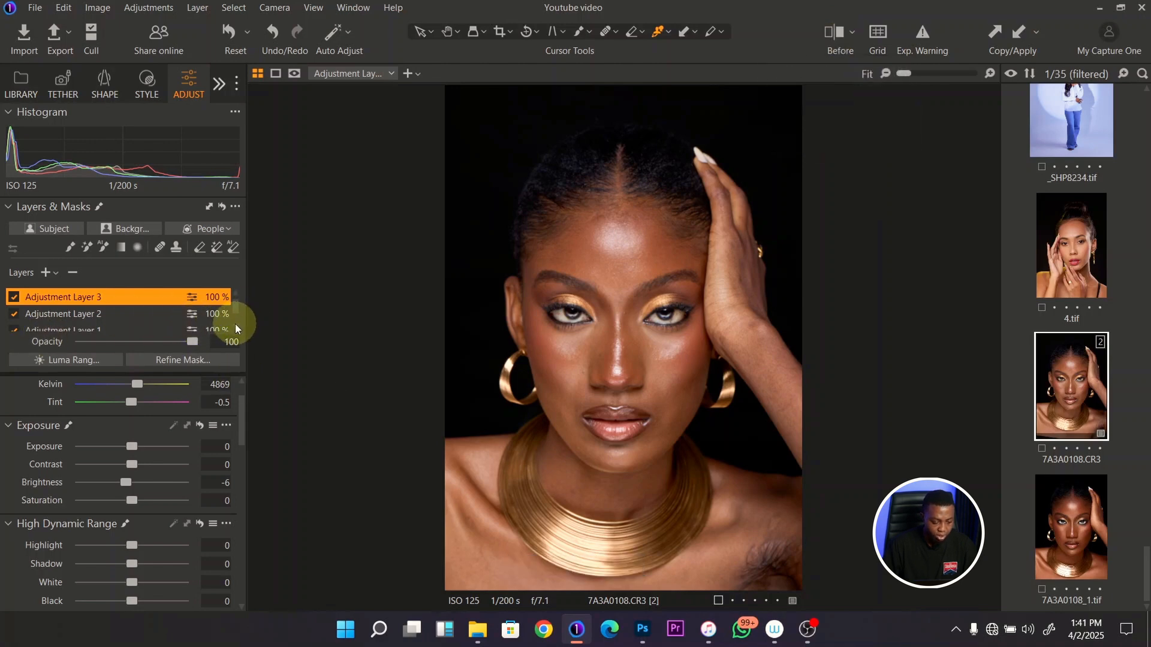
- Set the image layer's RGB levels to a black point of 7 and a white point of 245
{"action": "scroll", "coordinate": [235, 324], "scroll_direction": "down", "scroll_amount": 2}
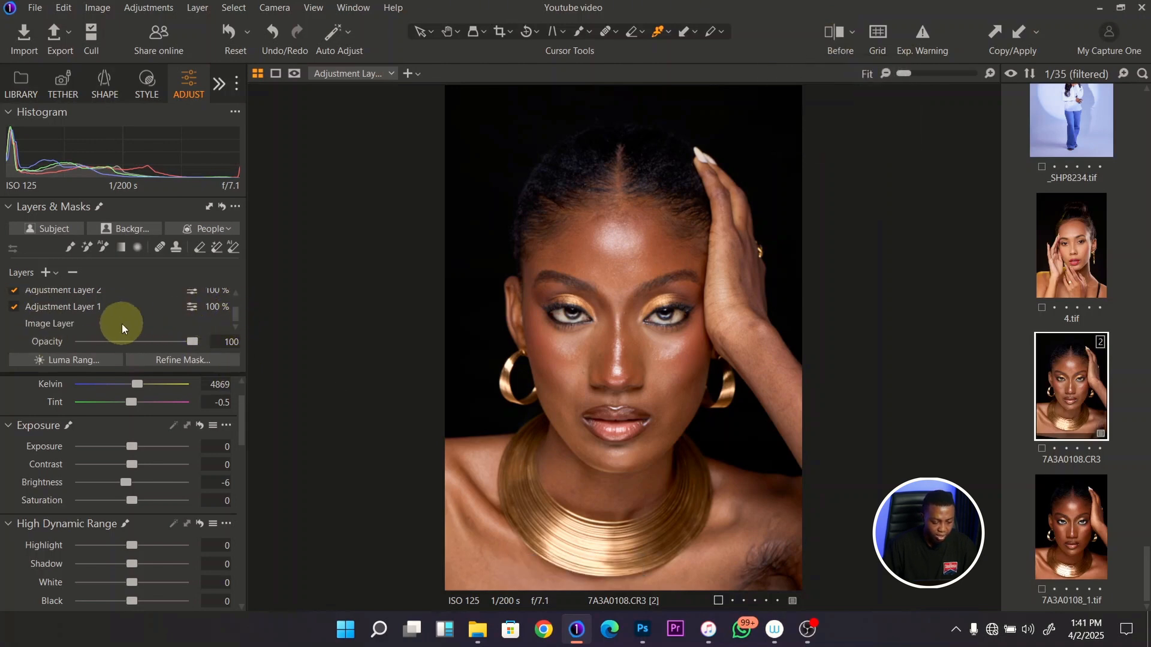
{"action": "left_click", "coordinate": [144, 324]}
{"action": "left_click_drag", "start_coordinate": [239, 417], "coordinate": [231, 557]}
{"action": "left_click_drag", "start_coordinate": [6, 540], "coordinate": [13, 540]}
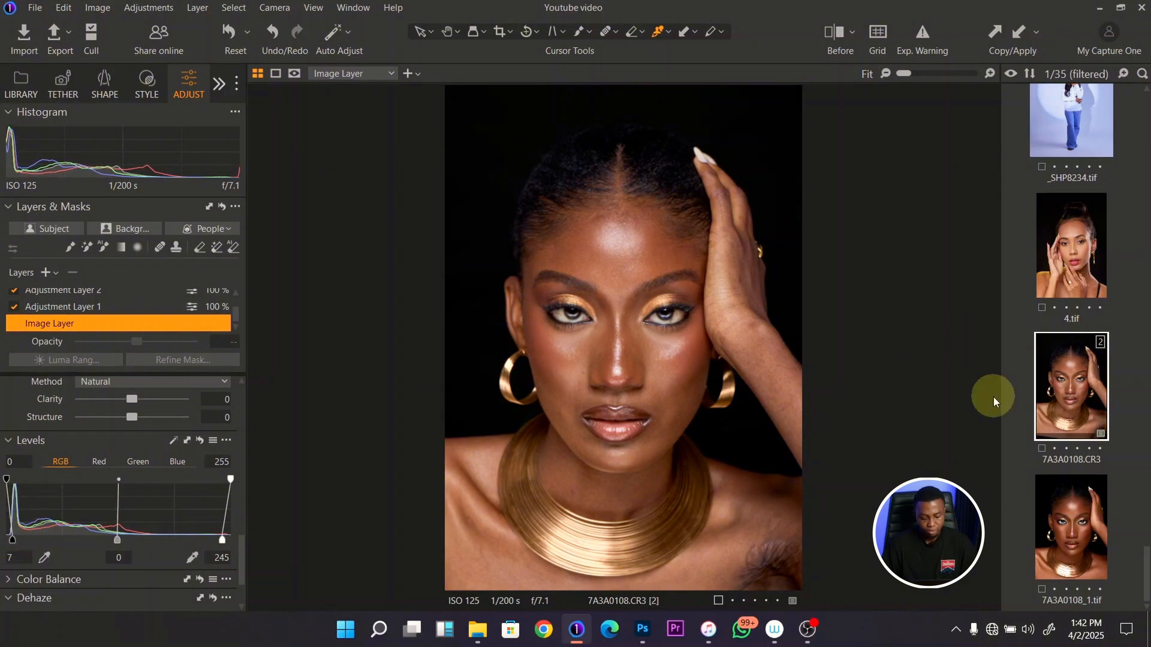
- Compare the finished color correction with the original portrait and review the image layer's adjustments
{"action": "key", "text": "y"}
{"action": "key", "text": "y"}
{"action": "key", "text": "y"}
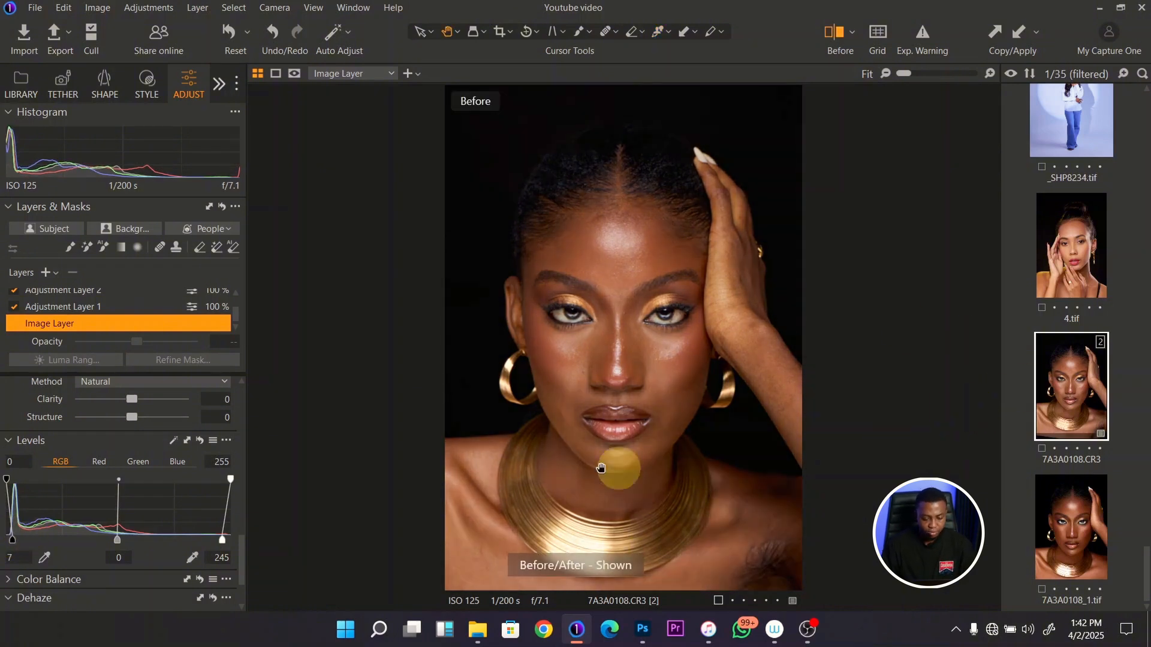
{"action": "key", "text": "y"}
{"action": "left_click_drag", "start_coordinate": [241, 547], "coordinate": [249, 391]}
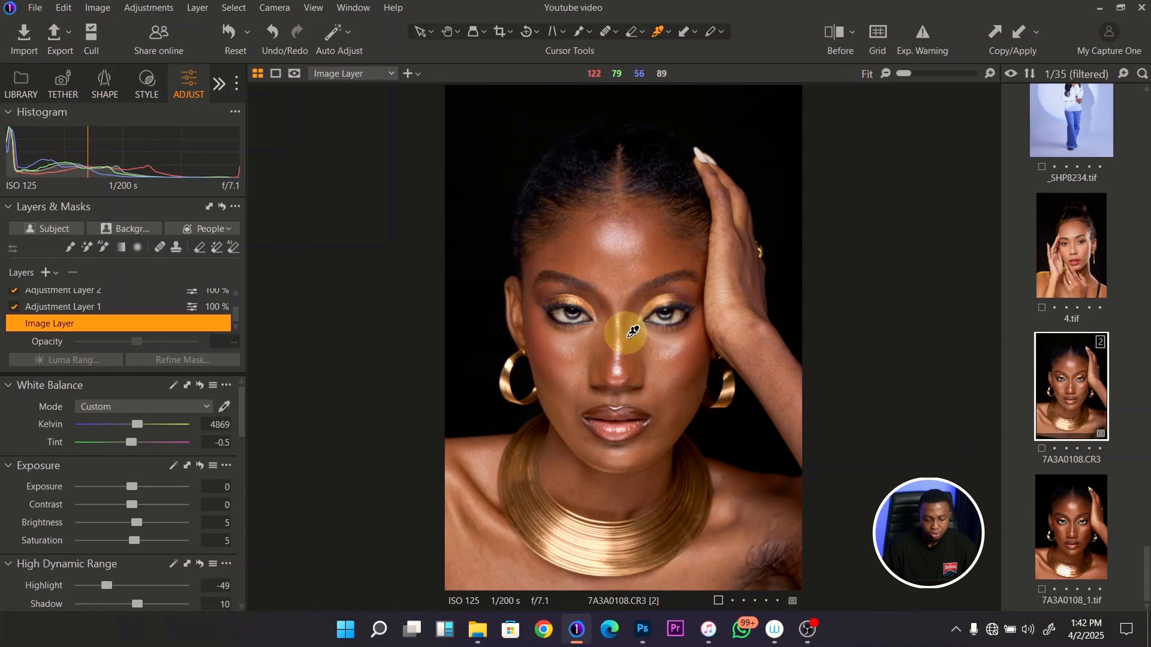
- Send the portrait to Adobe Photoshop 2025 for editing as an uncompressed 16-bit sRGB TIFF at 300 px/in and 100% scale
{"action": "right_click", "coordinate": [1076, 389]}
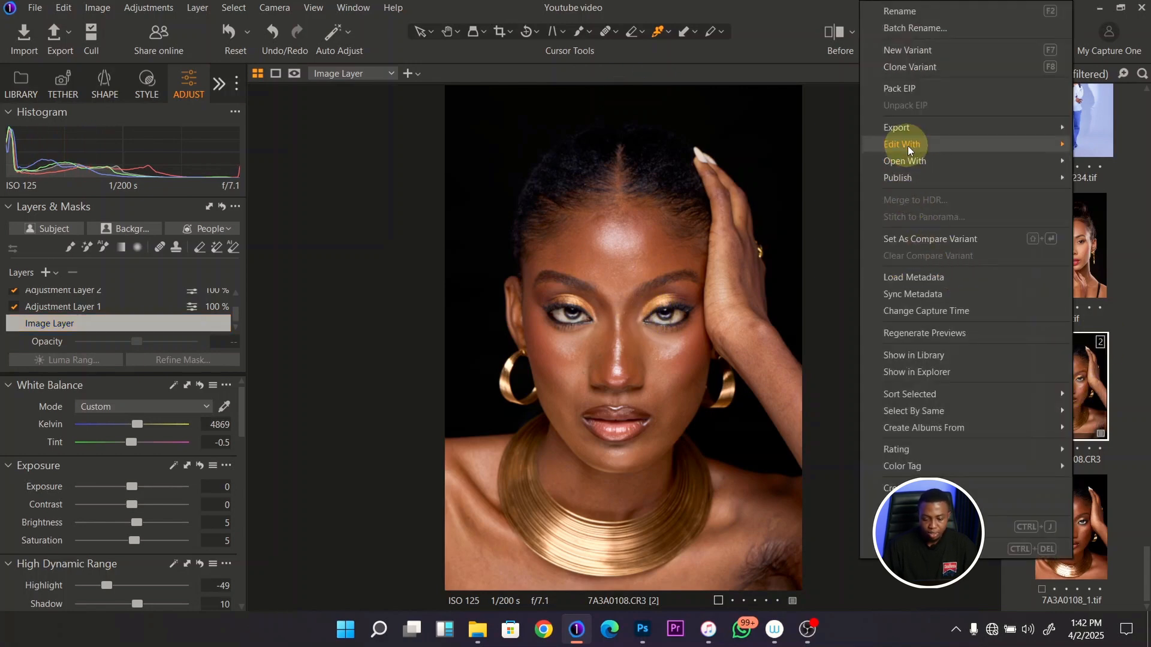
{"action": "mouse_move", "coordinate": [904, 141]}
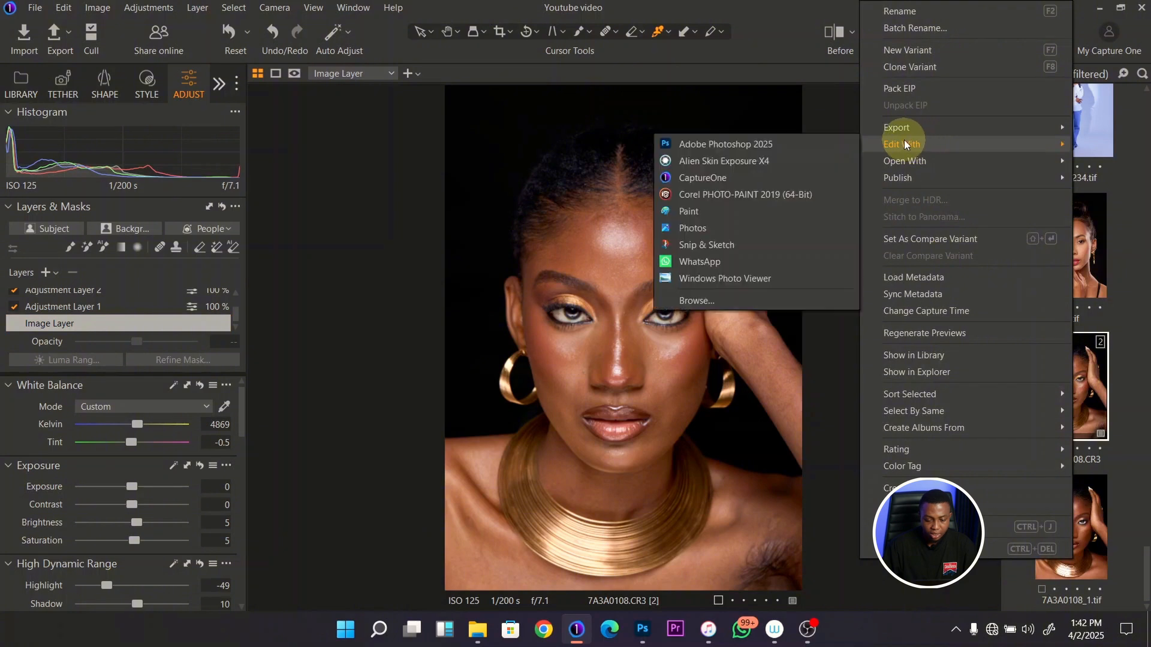
{"action": "left_click", "coordinate": [772, 144]}
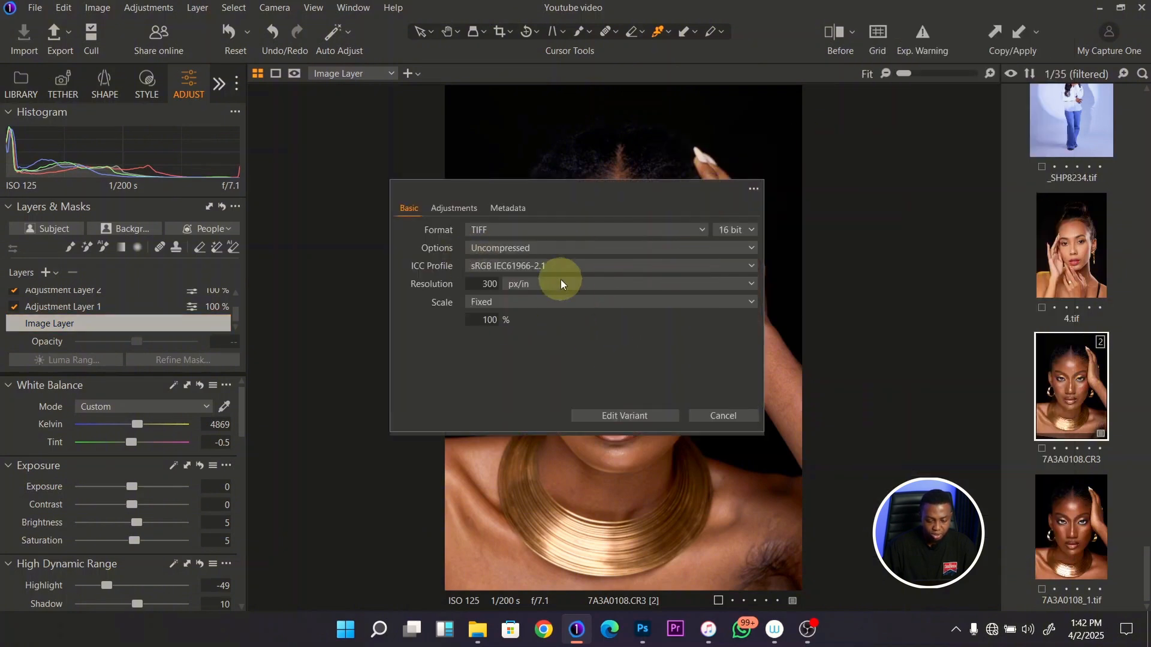
{"action": "left_click", "coordinate": [637, 416]}
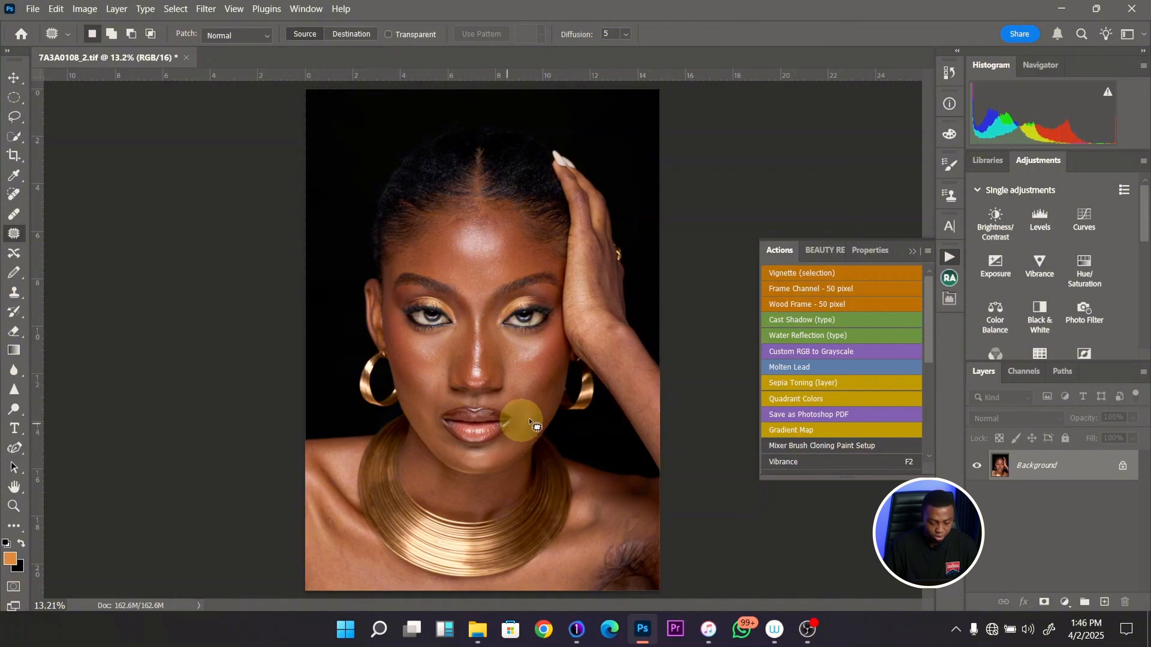
- Crop a narrow strip off the right edge of the portrait
{"action": "key", "text": "c"}
{"action": "left_click", "coordinate": [530, 397]}
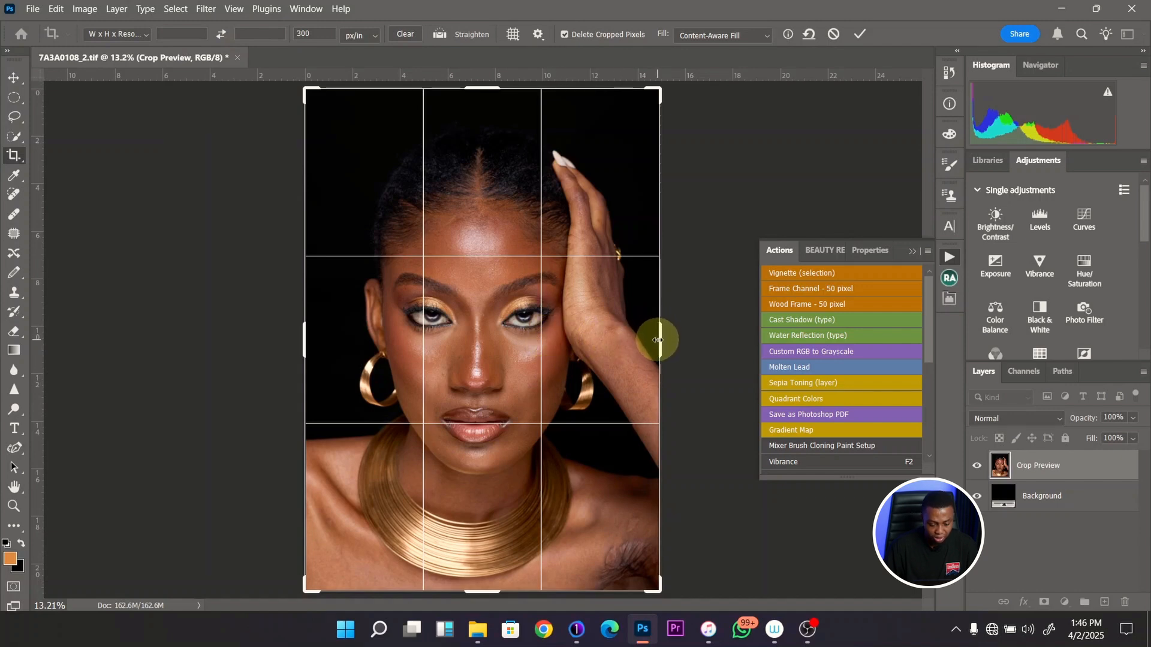
{"action": "left_click_drag", "start_coordinate": [658, 340], "coordinate": [634, 391]}
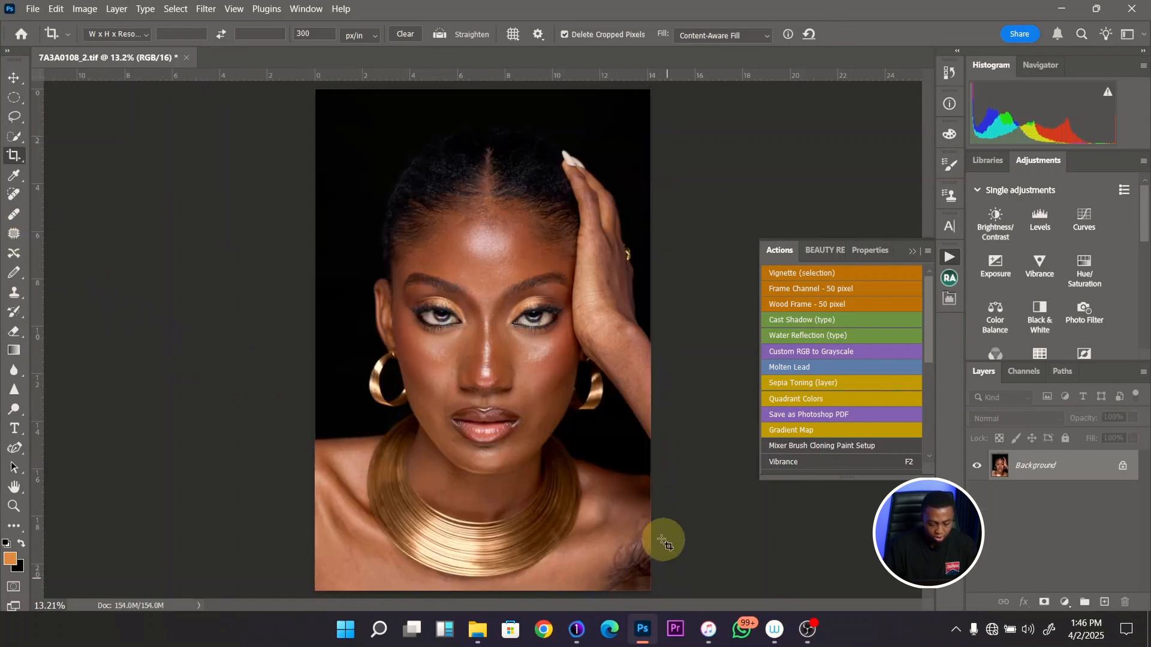
- Patch the tattoo in the lower-right corner of the chest with clean skin from the opposite side and deselect
{"action": "left_click", "coordinate": [13, 233]}
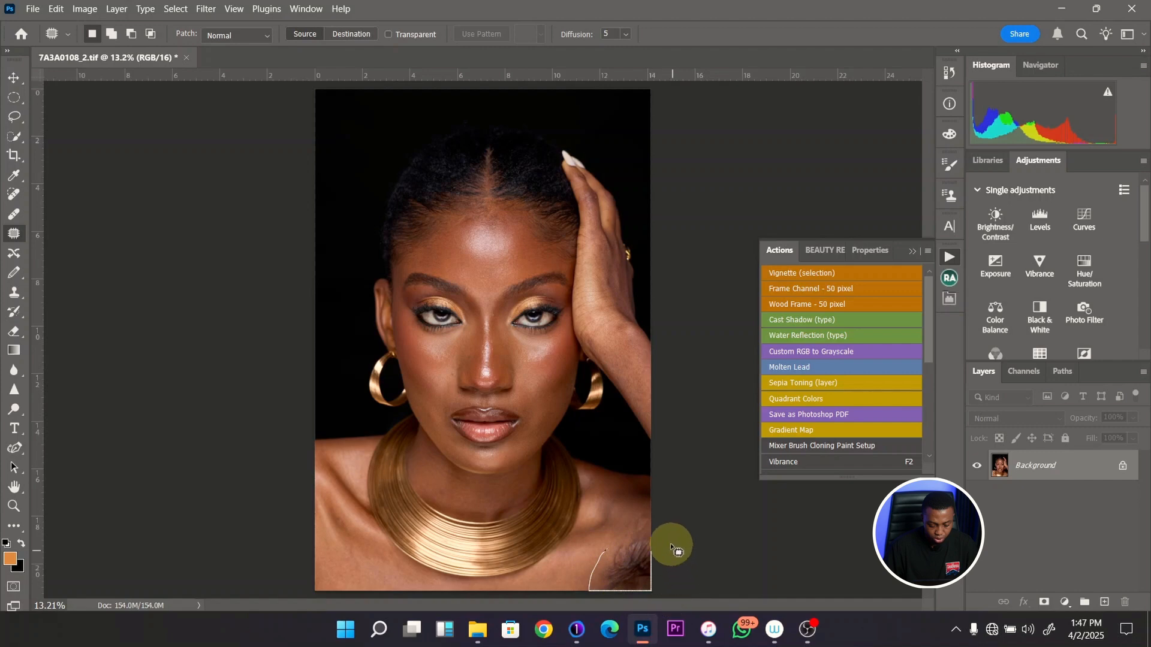
{"action": "mouse_move", "coordinate": [646, 539]}
{"action": "left_mouse_down"}
{"action": "mouse_move", "coordinate": [504, 573]}
{"action": "mouse_move", "coordinate": [346, 565]}
{"action": "mouse_move", "coordinate": [360, 562]}
{"action": "left_mouse_up"}
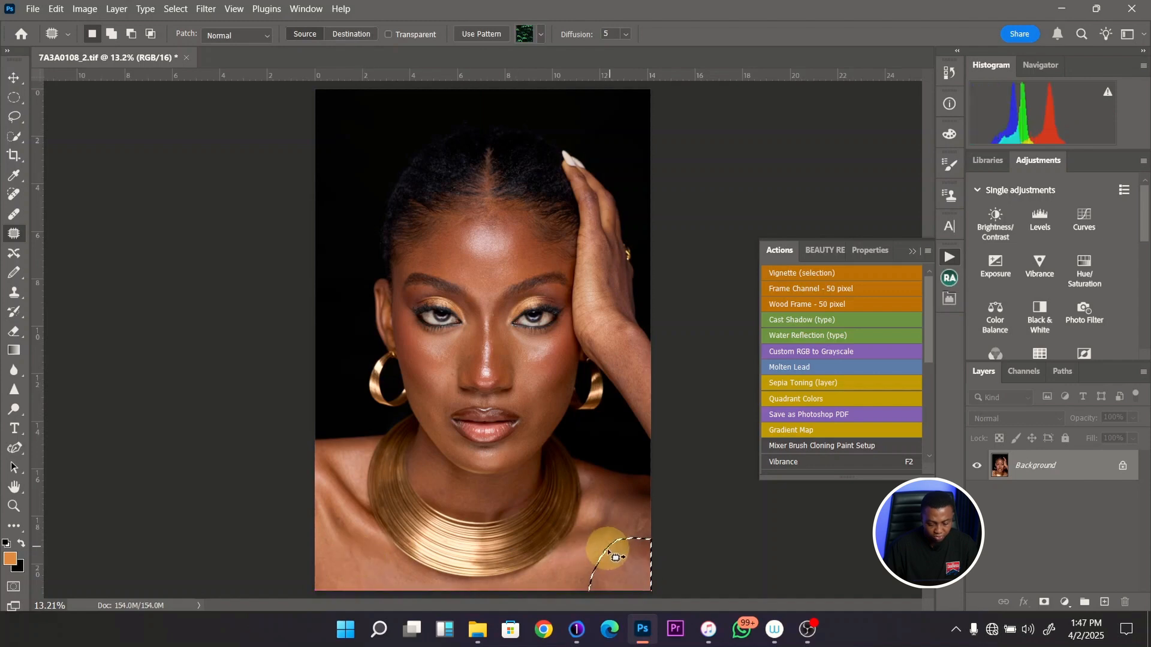
{"action": "key", "text": "ctrl+d"}
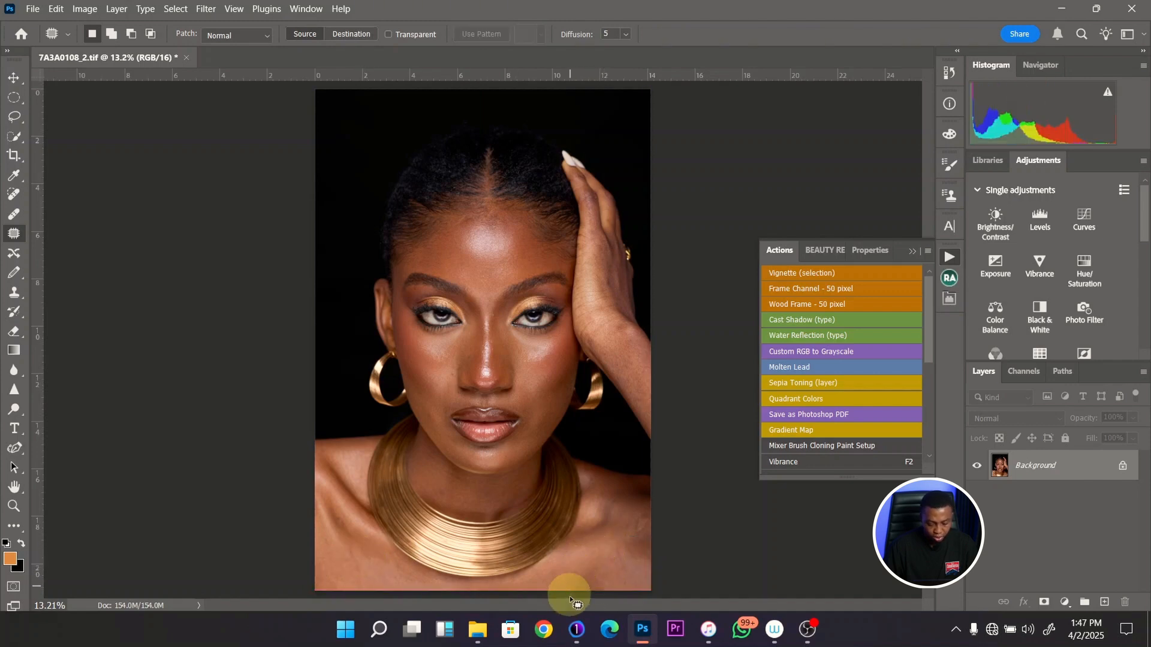
- Heal the remaining marks around the patched shoulder area with a 250-pixel Spot Healing Brush
{"action": "left_click", "coordinate": [14, 194]}
{"action": "key", "text": "bracketright"}
{"action": "key", "text": "bracketright"}
{"action": "key", "text": "bracketright"}
{"action": "key", "text": "bracketright"}
{"action": "key", "text": "bracketright"}
{"action": "key", "text": "bracketright"}
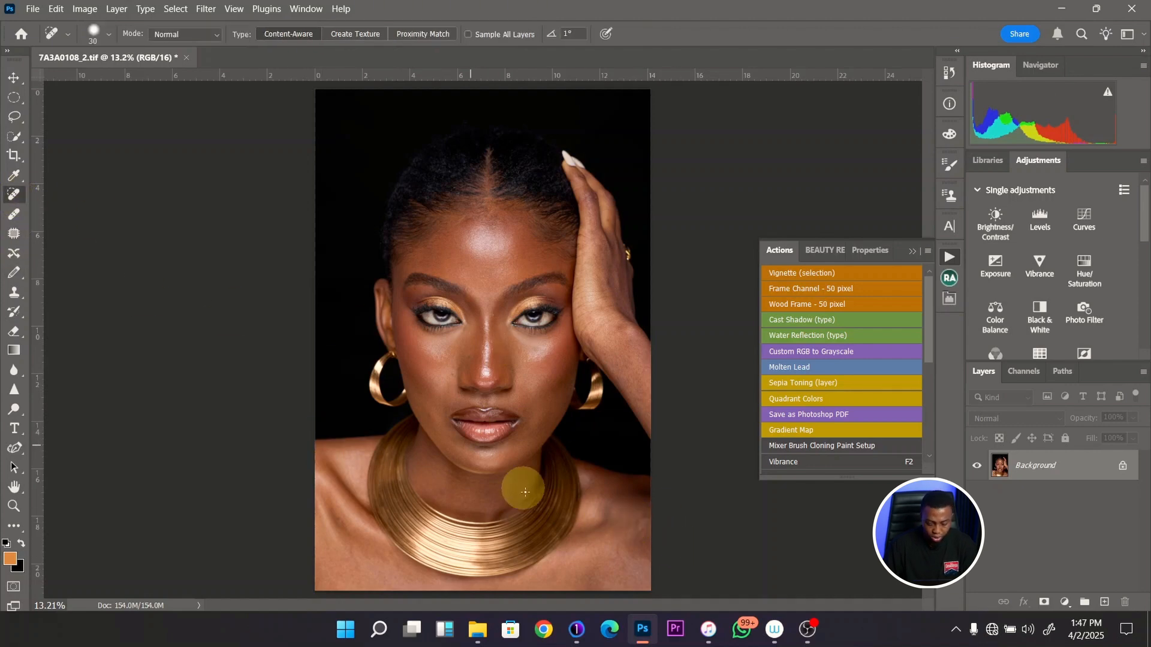
{"action": "key", "text": "bracketright"}
{"action": "key", "text": "bracketright"}
{"action": "key", "text": "bracketright"}
{"action": "key", "text": "bracketright"}
{"action": "left_click", "coordinate": [639, 525]}
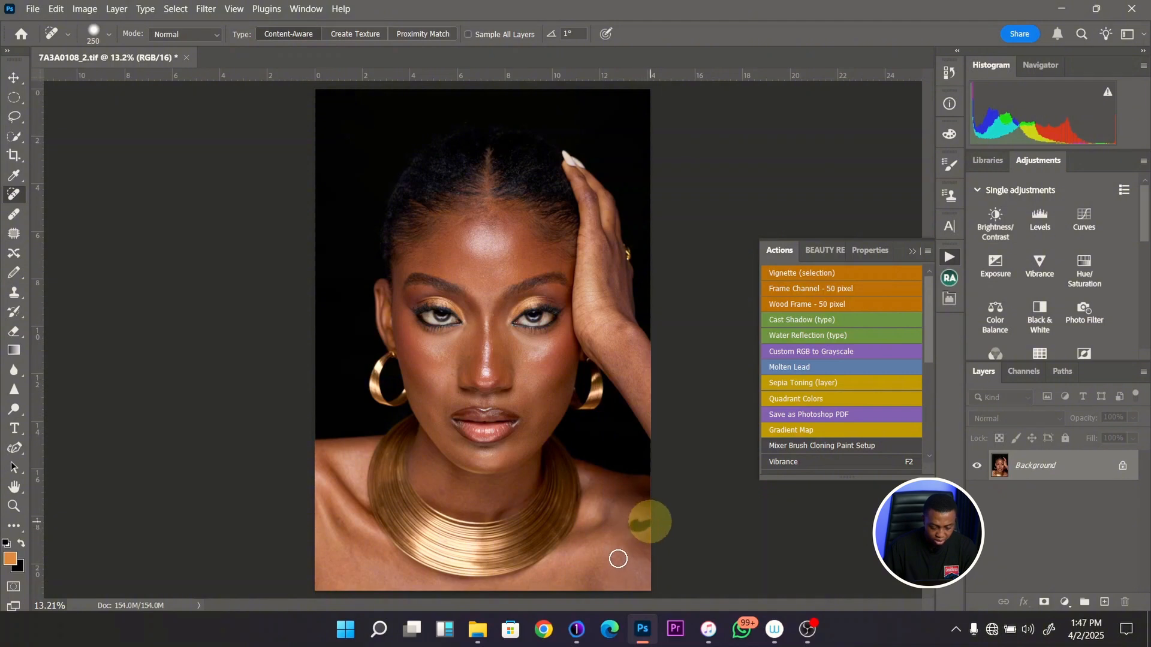
{"action": "mouse_move", "coordinate": [618, 559]}
{"action": "left_mouse_down"}
{"action": "mouse_move", "coordinate": [619, 549]}
{"action": "mouse_move", "coordinate": [604, 602]}
{"action": "left_mouse_up"}
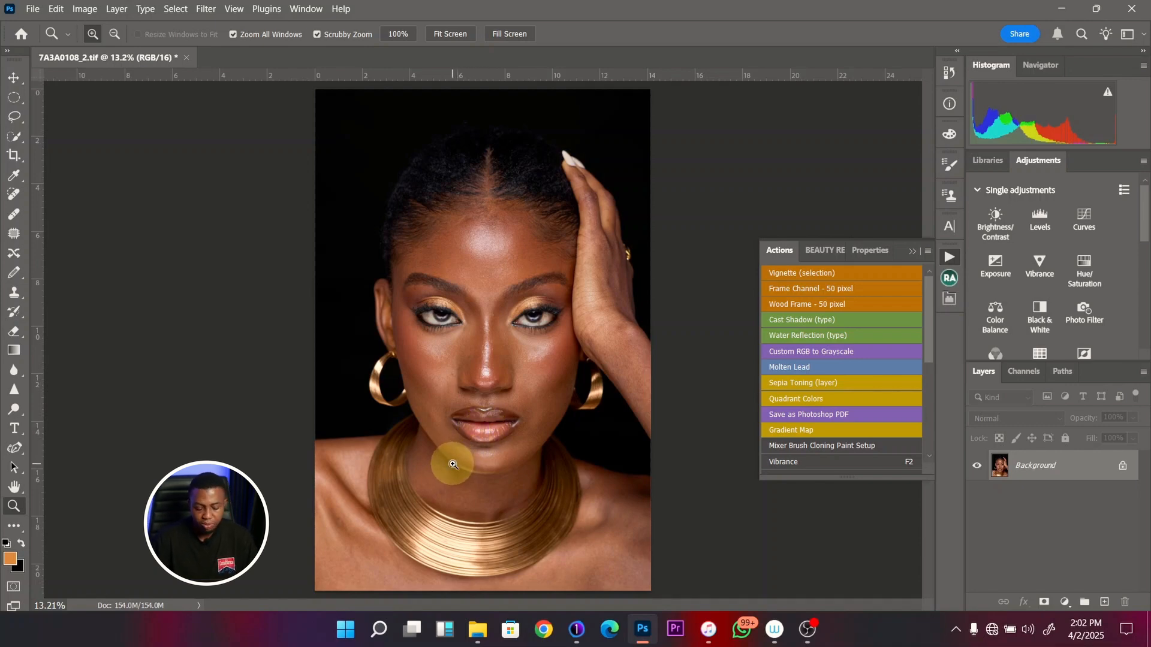
- Duplicate the background layer and create a frequency separation via Gaussian blur with a radius of 10 pixels
{"action": "key", "text": "ctrl+j"}
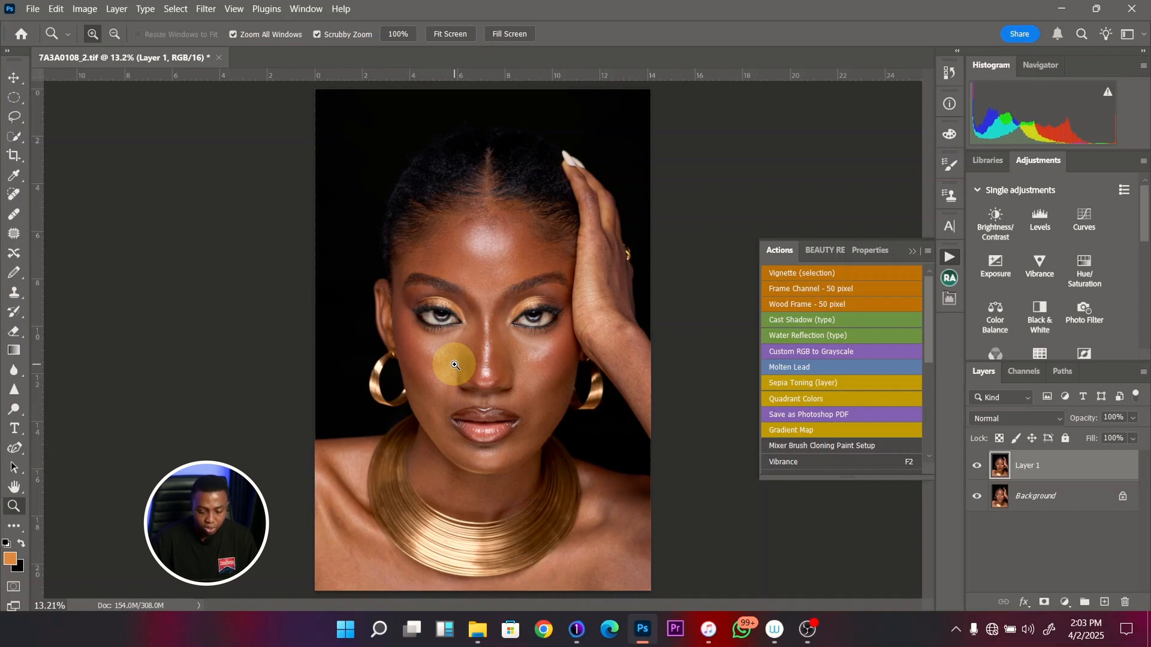
{"action": "left_click", "coordinate": [950, 277]}
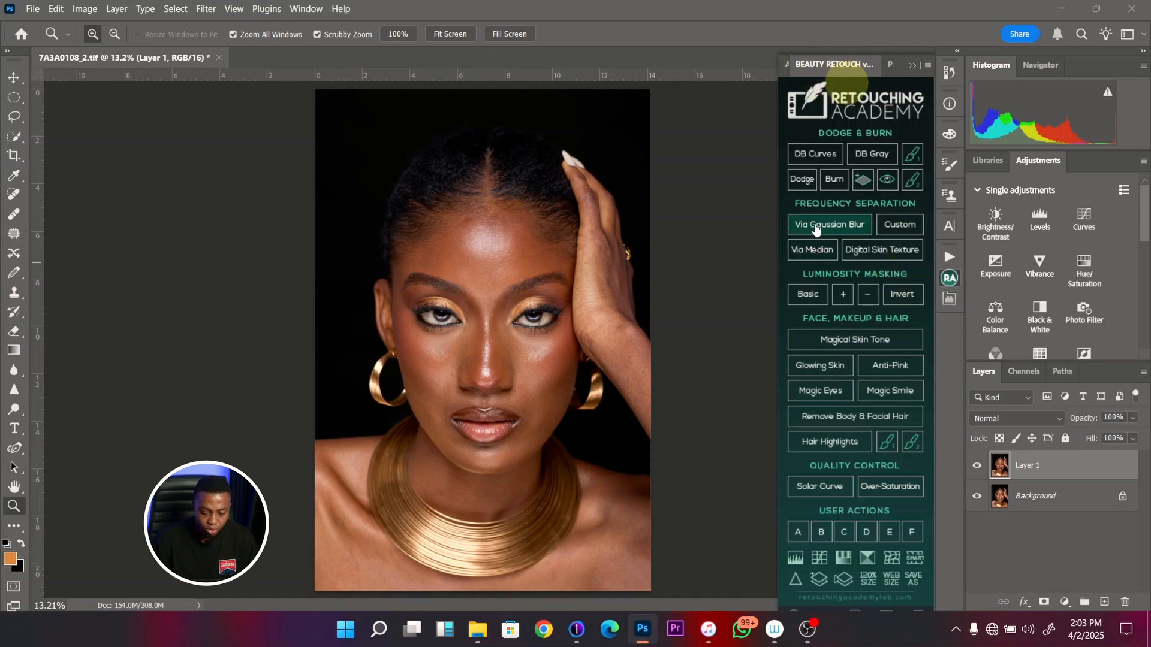
{"action": "left_click", "coordinate": [829, 232]}
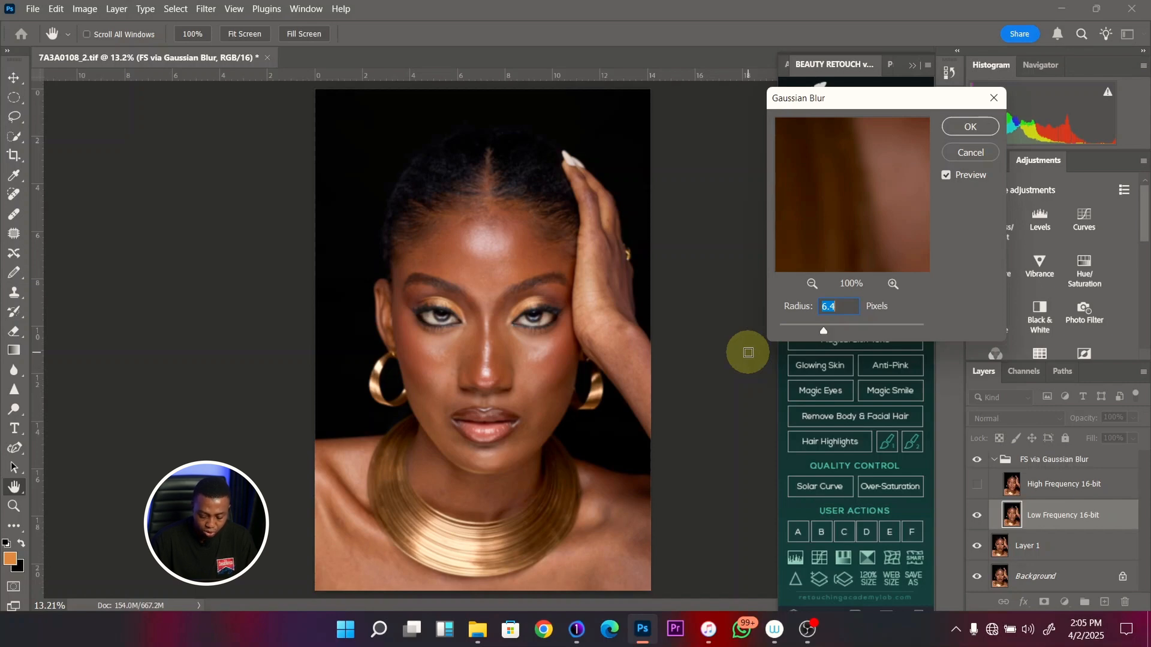
{"action": "type", "text": "10"}
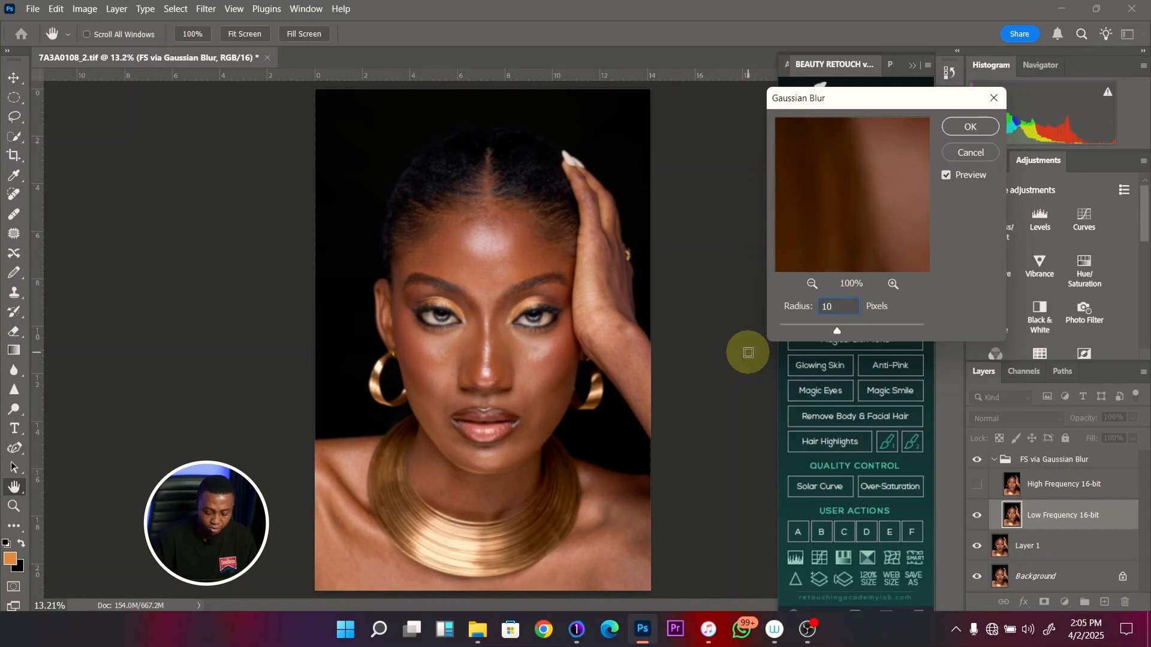
{"action": "key", "text": "Return"}
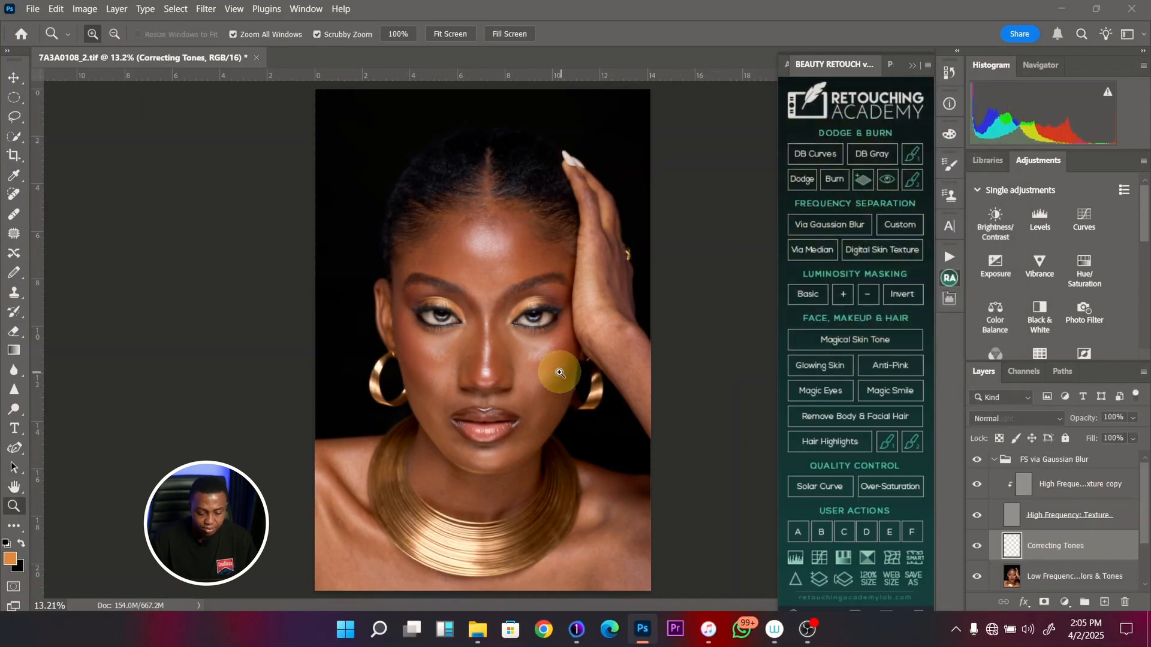
- Collapse the retouching panel and examine the frequency separation layers and the skin of the face up close
{"action": "left_click", "coordinate": [912, 64]}
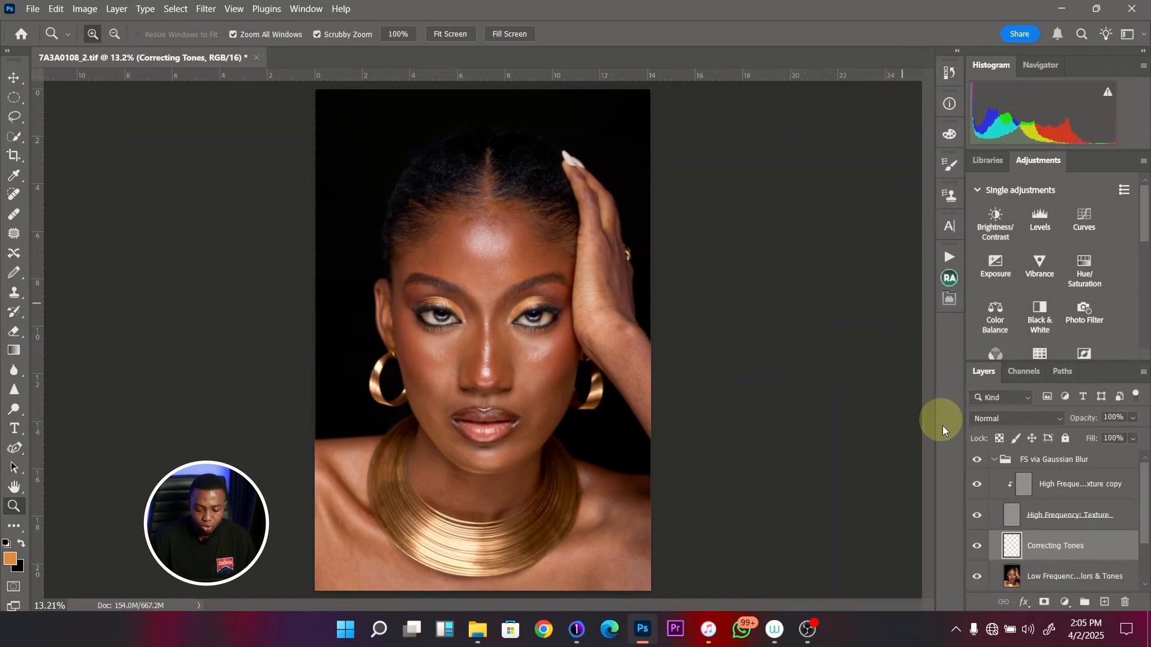
{"action": "scroll", "coordinate": [1140, 481], "scroll_direction": "down", "scroll_amount": 1}
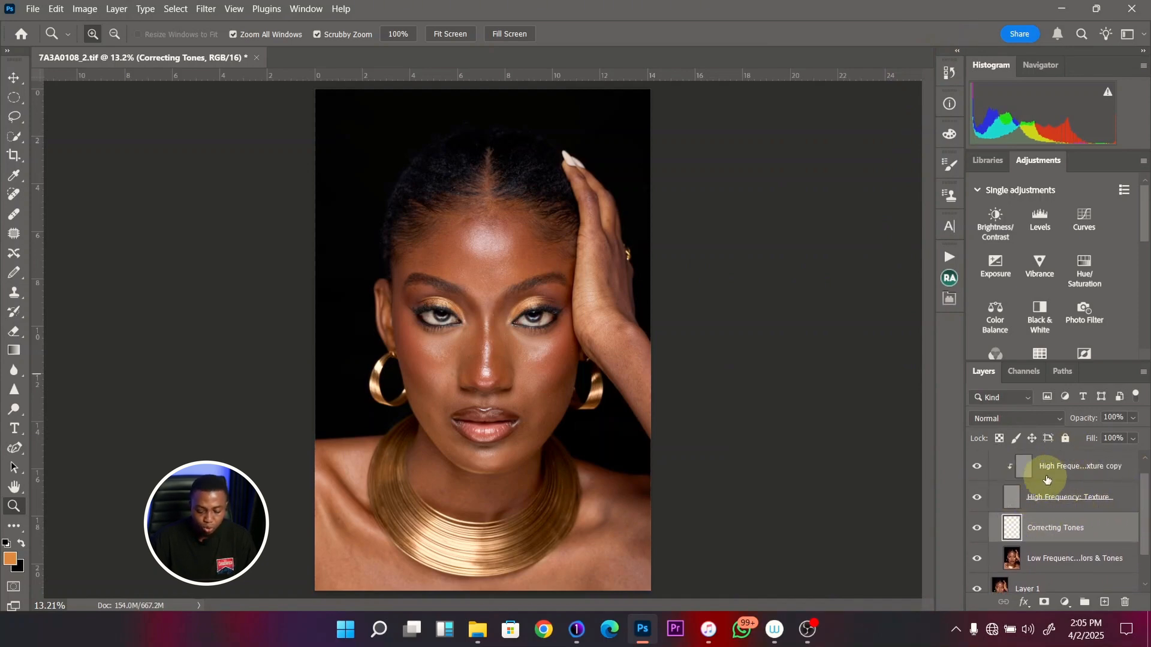
{"action": "scroll", "coordinate": [1088, 521], "scroll_direction": "down", "scroll_amount": 1}
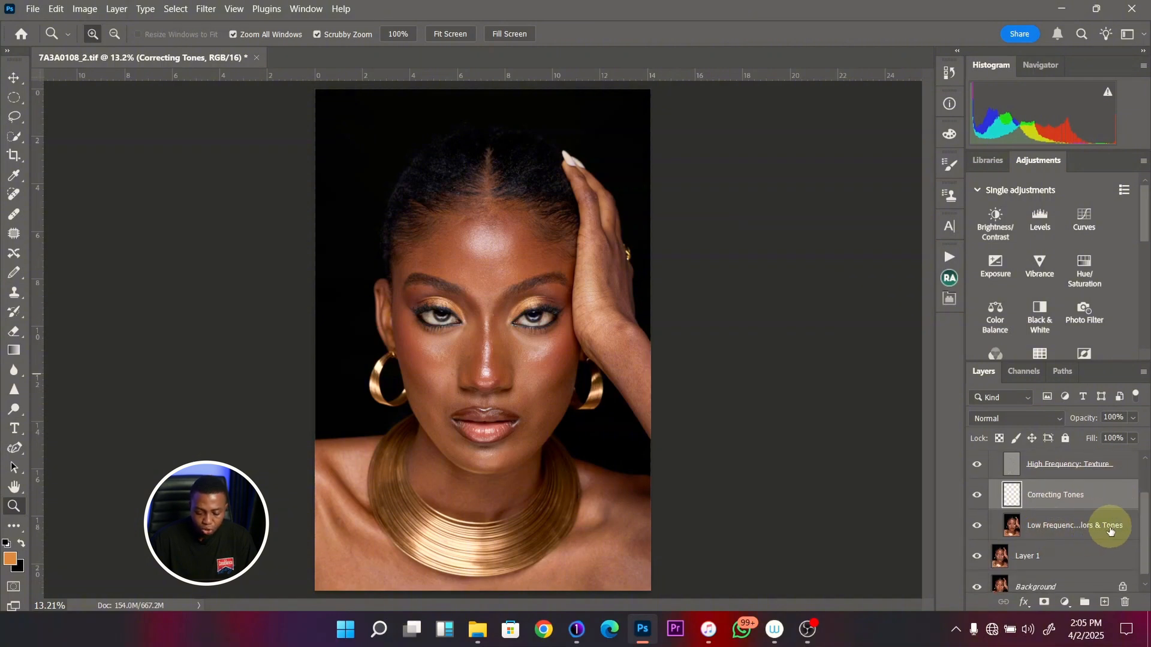
{"action": "scroll", "coordinate": [1109, 525], "scroll_direction": "up", "scroll_amount": 2}
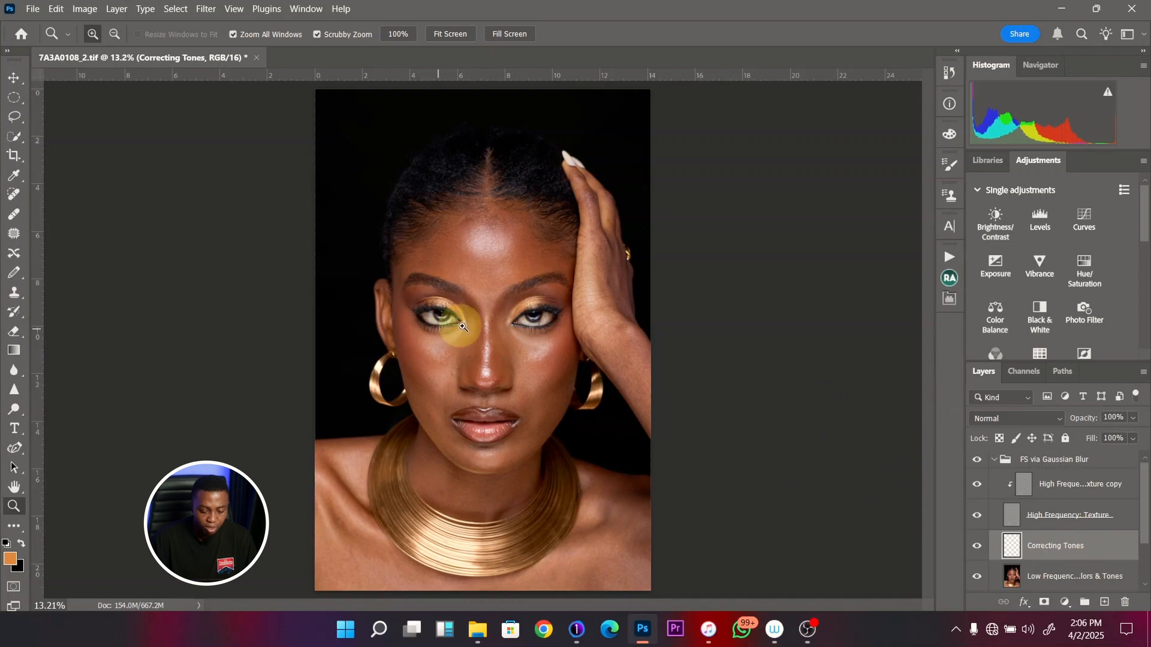
{"action": "left_click", "coordinate": [456, 321]}
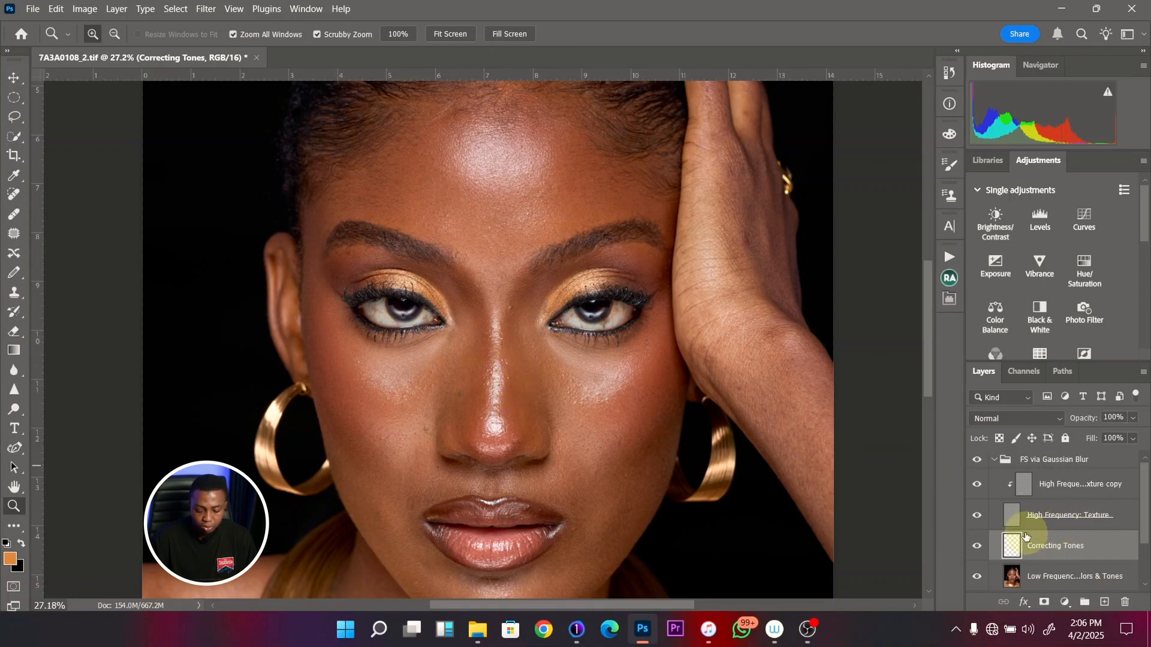
{"action": "left_click_drag", "start_coordinate": [496, 303], "coordinate": [451, 356]}
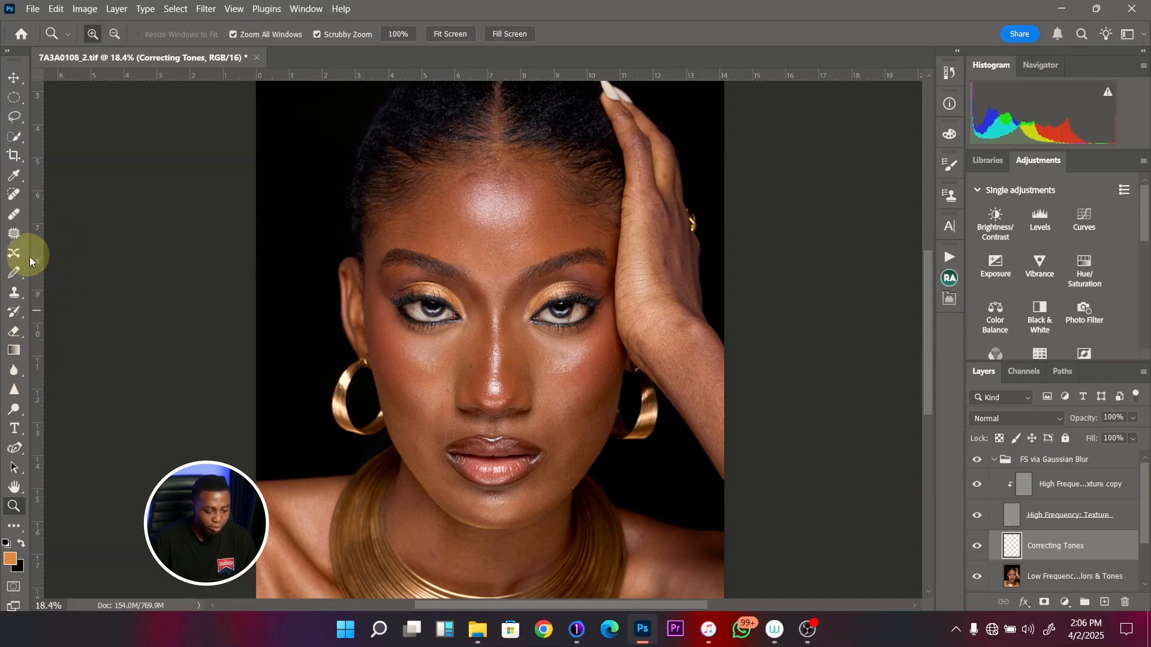
- Choose the Mixer Brush with the 80 px Soft Round Pressure Opacity tip at 0% hardness
{"action": "key", "text": "b"}
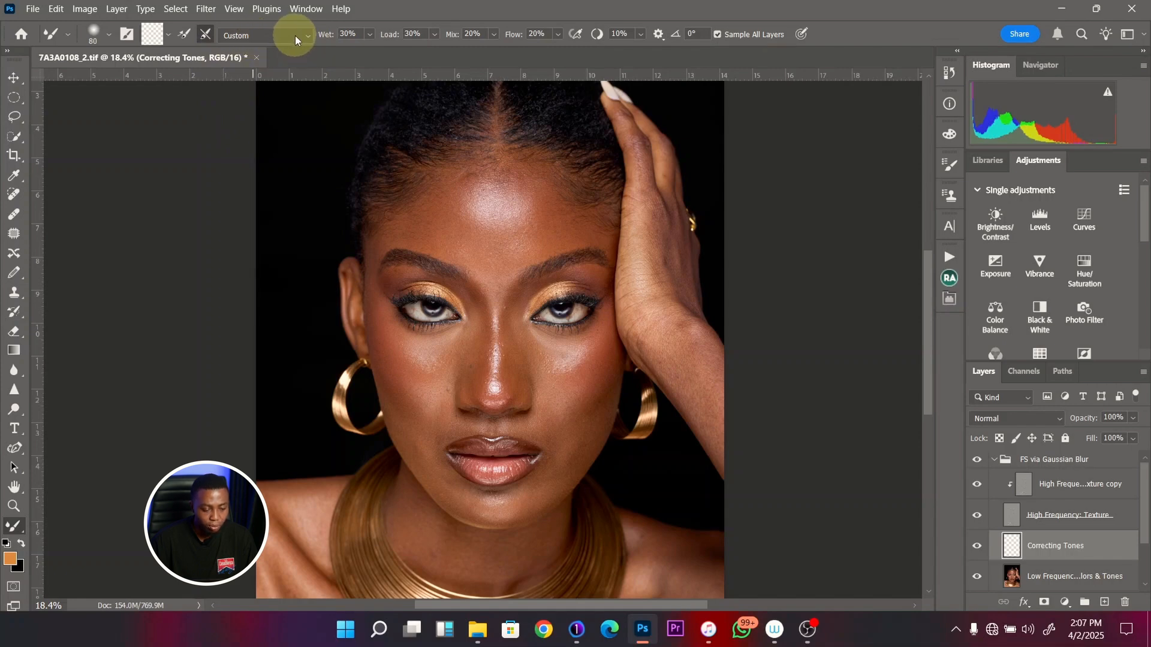
{"action": "left_click", "coordinate": [207, 38]}
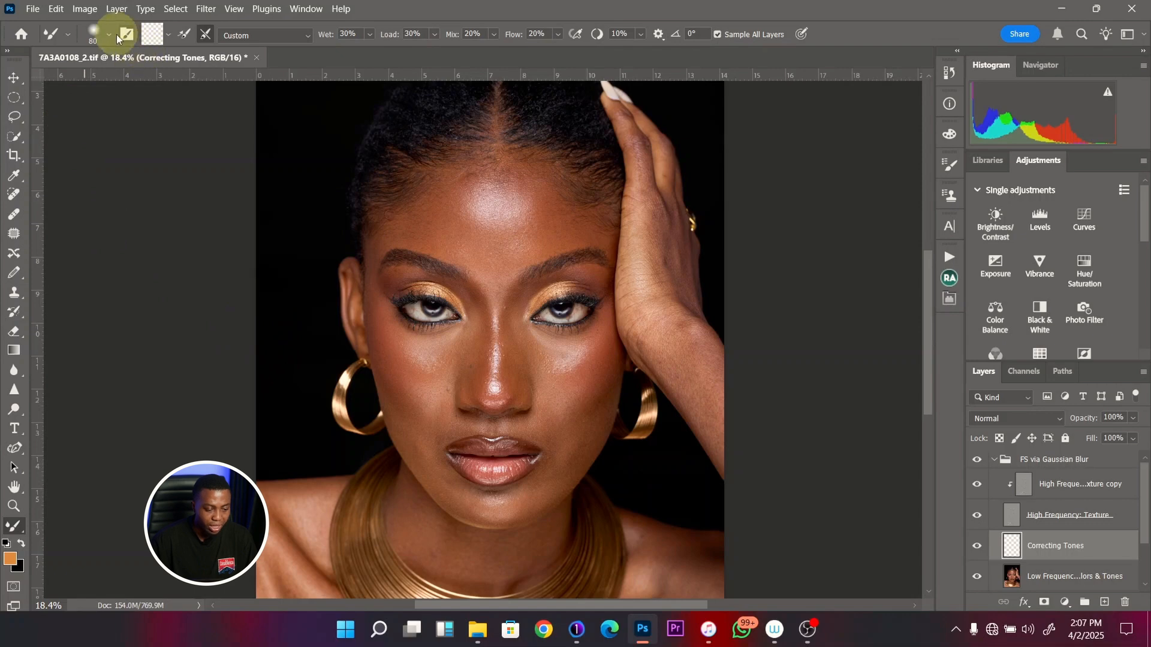
{"action": "left_click", "coordinate": [99, 33]}
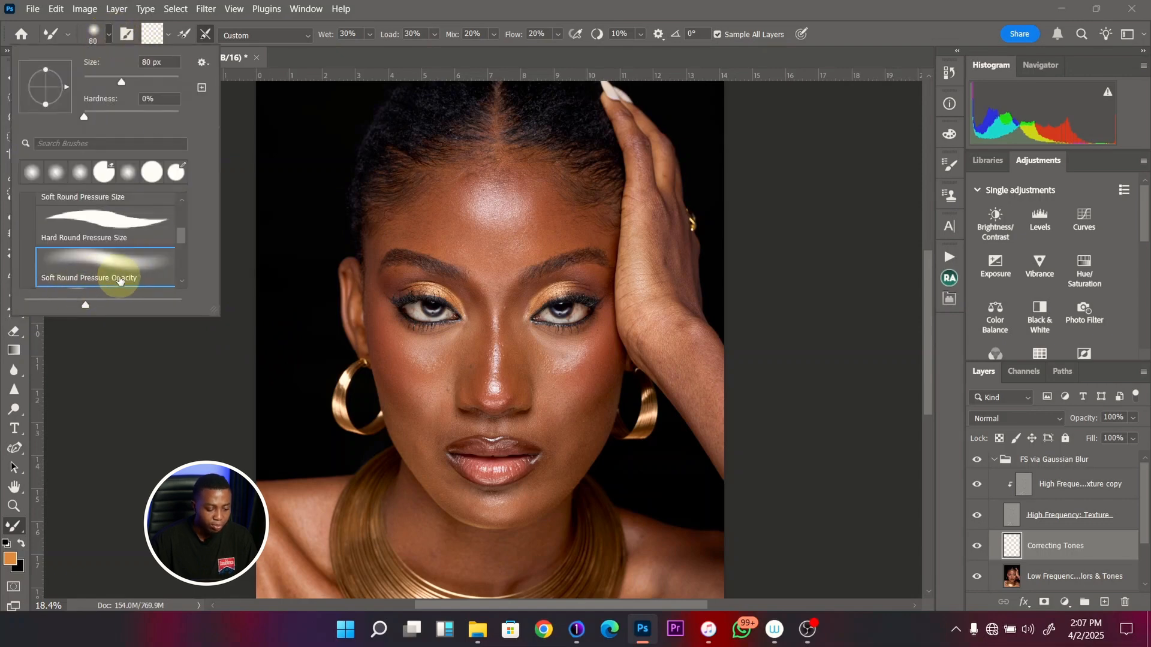
{"action": "mouse_move", "coordinate": [180, 239]}
{"action": "left_mouse_down"}
{"action": "mouse_move", "coordinate": [181, 205]}
{"action": "mouse_move", "coordinate": [181, 242]}
{"action": "left_mouse_up"}
{"action": "left_click", "coordinate": [131, 258]}
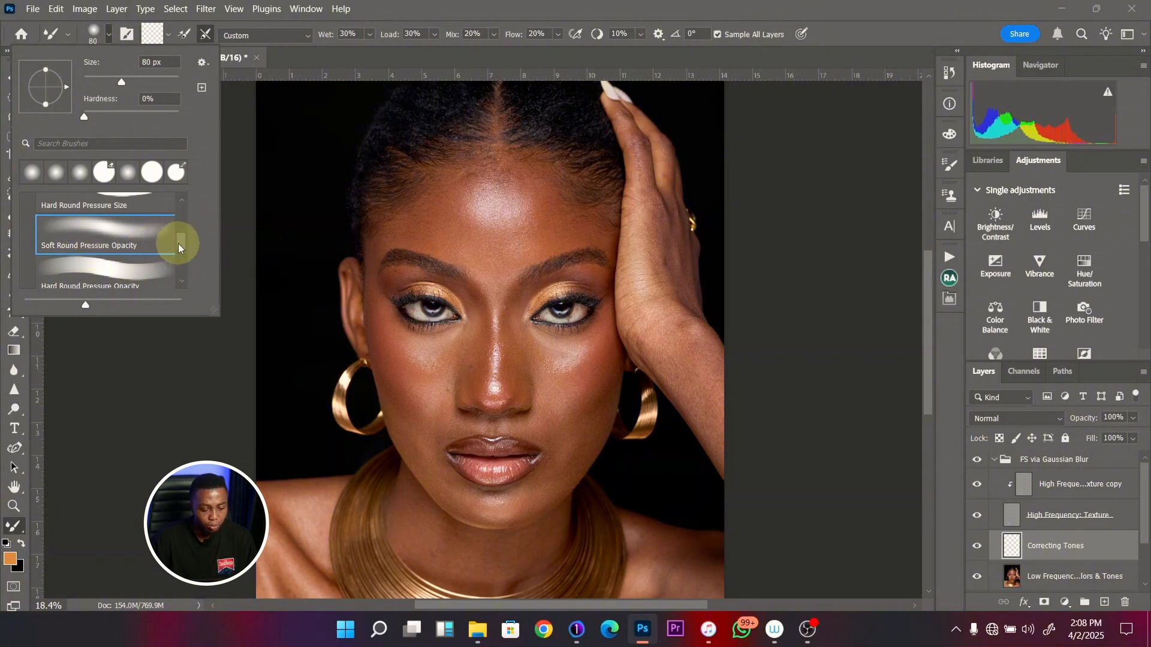
{"action": "left_click", "coordinate": [796, 58]}
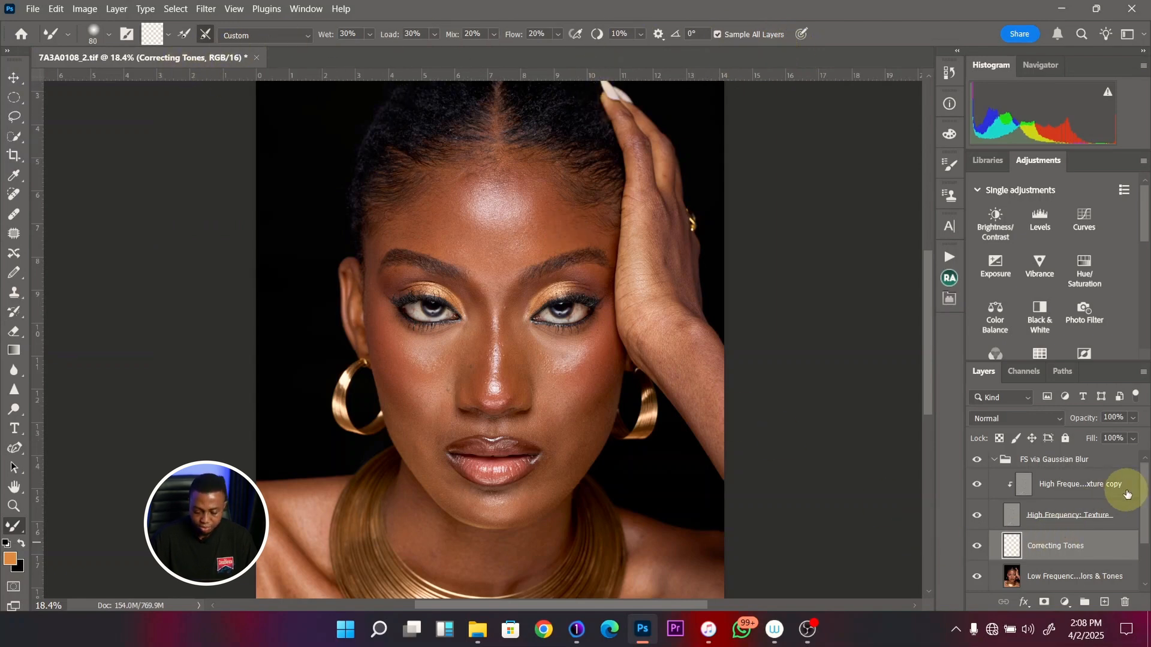
- Hide the High Frequency: Texture layer, examine the low-frequency tones across the face, and show the layer again
{"action": "left_click_drag", "start_coordinate": [1144, 489], "coordinate": [1146, 506]}
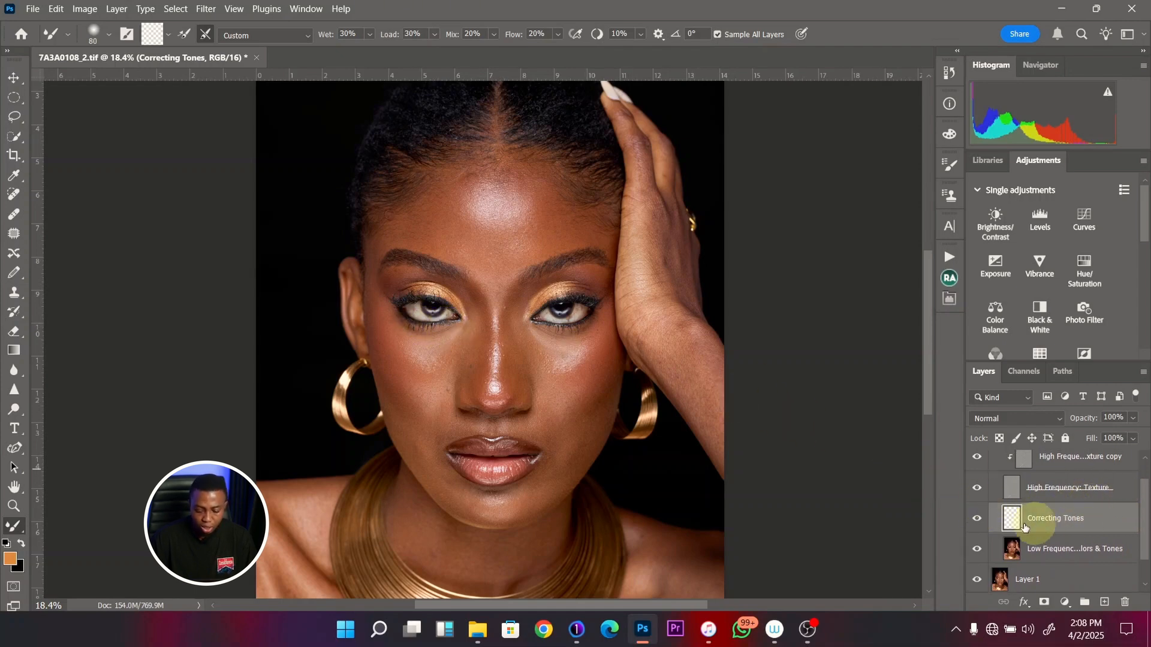
{"action": "left_click", "coordinate": [976, 491]}
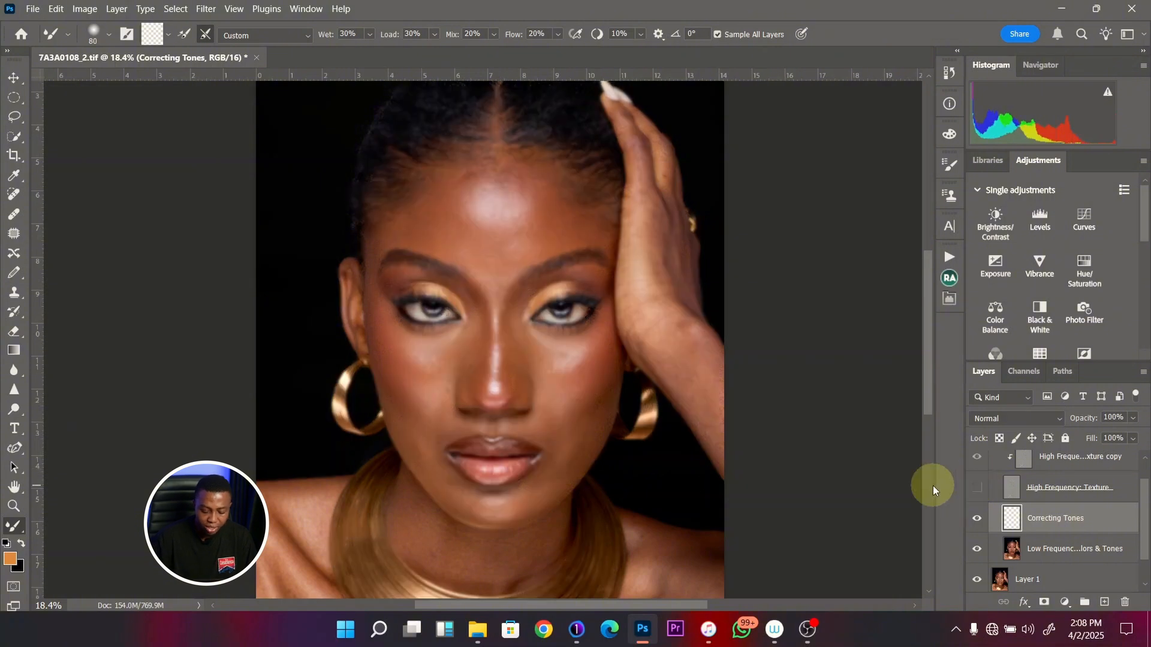
{"action": "key", "text": "ctrl+minus"}
{"action": "key", "text": "z"}
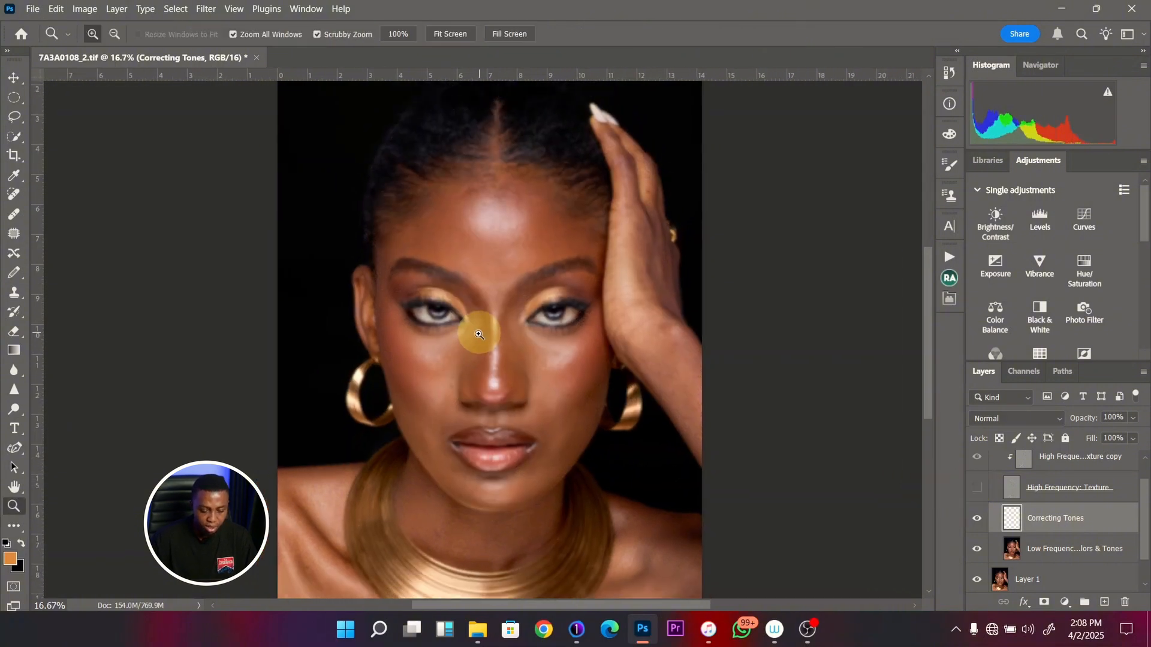
{"action": "left_click_drag", "start_coordinate": [472, 340], "coordinate": [460, 342]}
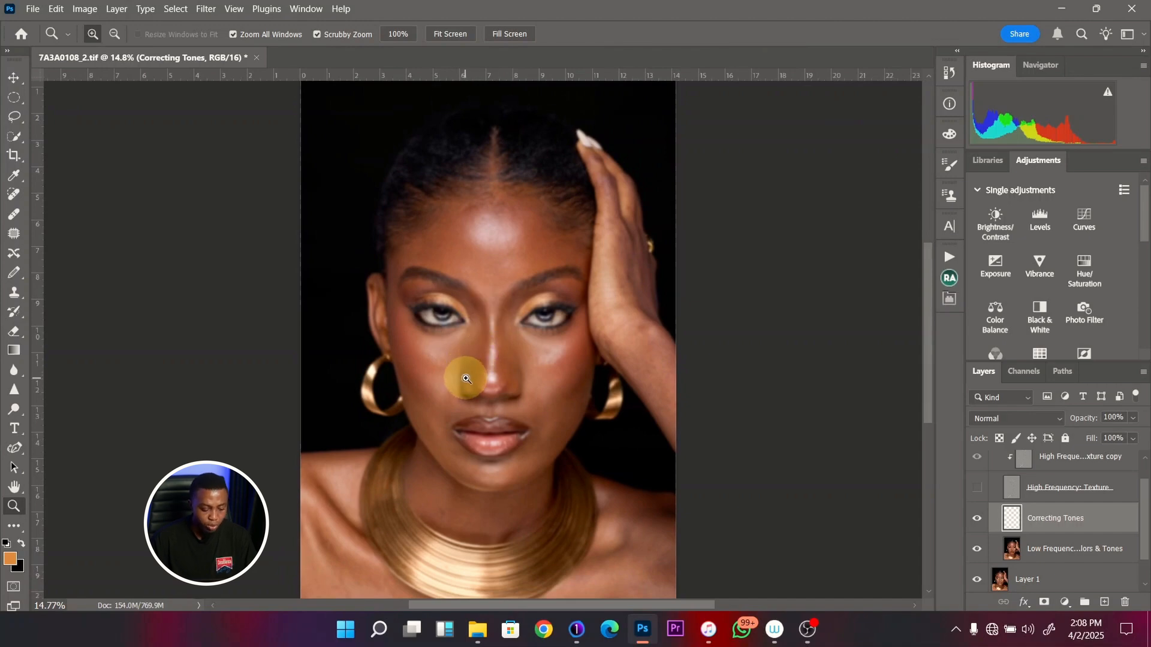
{"action": "key", "text": "b"}
{"action": "key", "text": "z"}
{"action": "left_click_drag", "start_coordinate": [493, 244], "coordinate": [522, 258]}
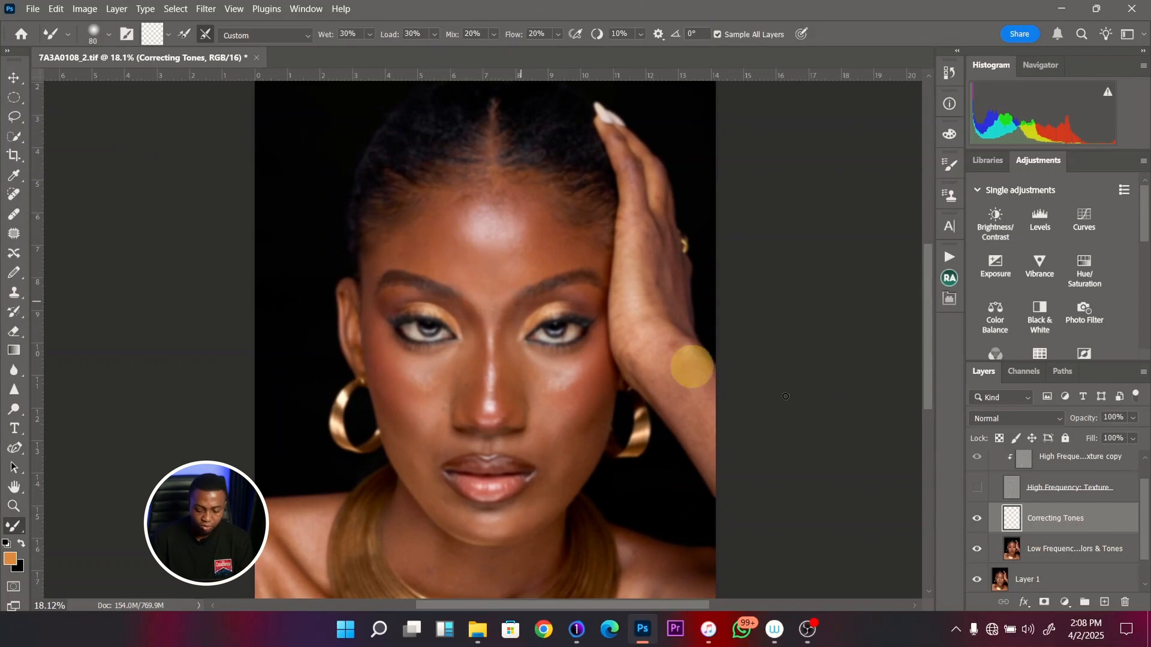
{"action": "left_click", "coordinate": [979, 490]}
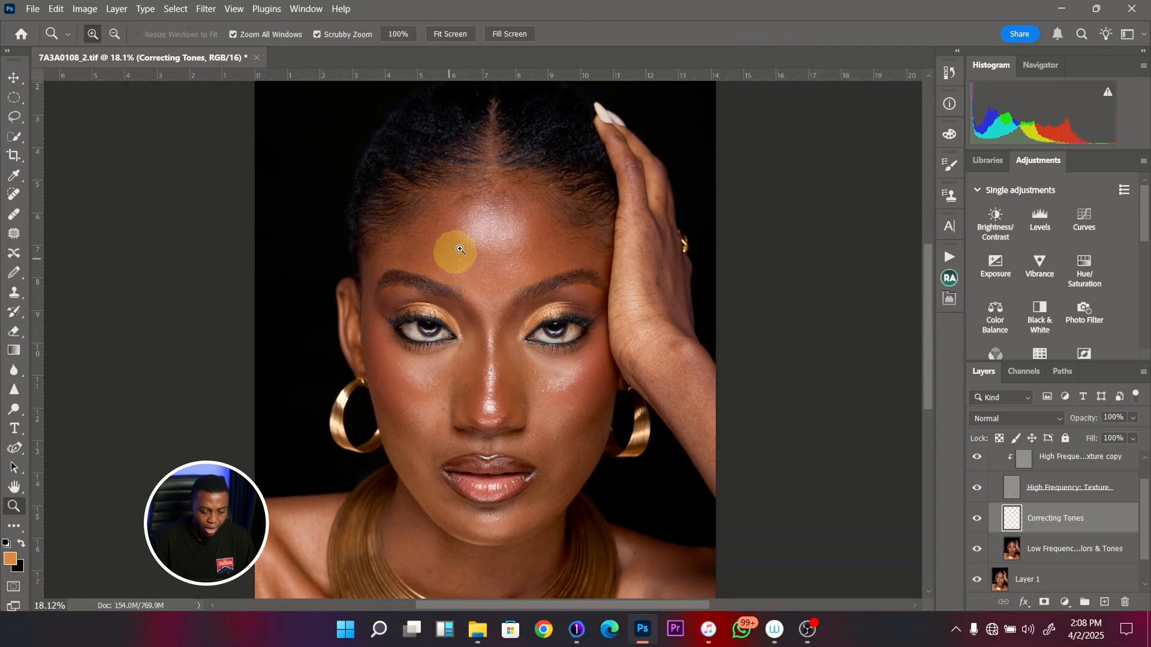
- Switch to the regular Brush tool and set the foreground color to blue 2828e7
{"action": "key", "text": "z"}
{"action": "left_click_drag", "start_coordinate": [457, 250], "coordinate": [470, 300]}
{"action": "key", "text": "b"}
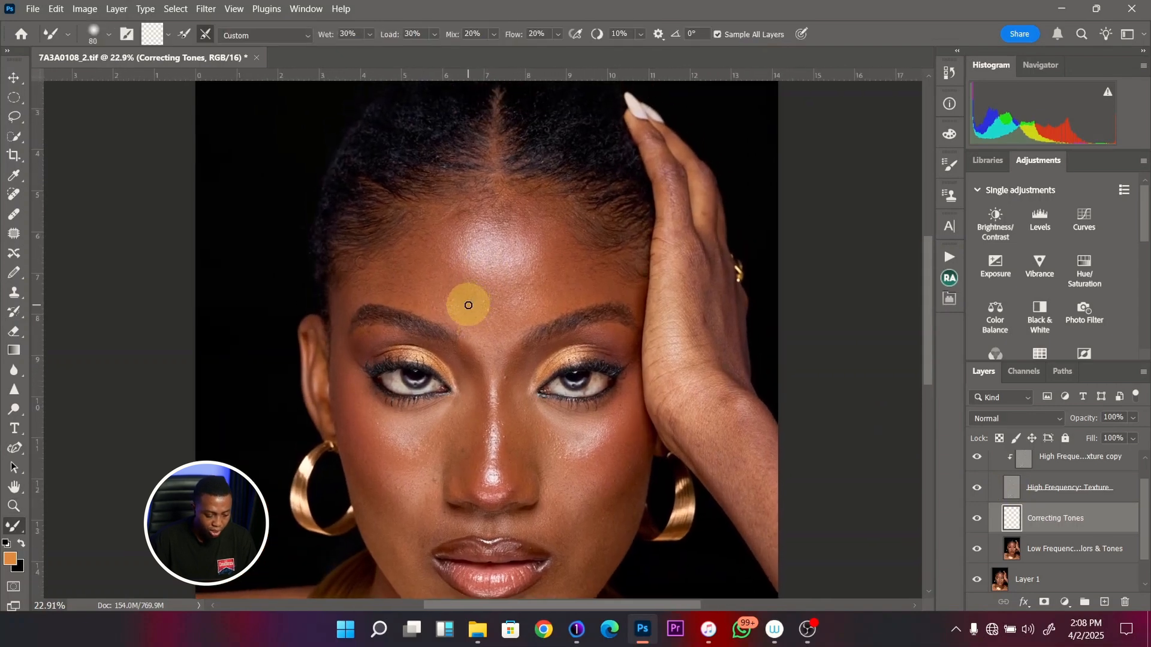
{"action": "key", "text": "shift+b"}
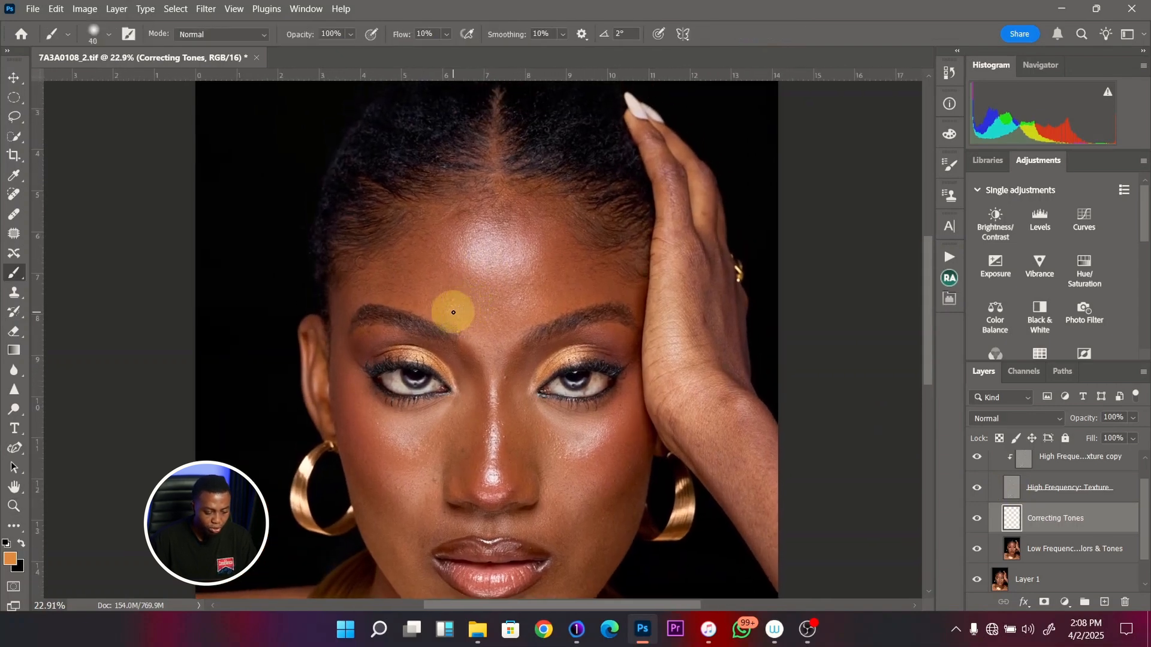
{"action": "left_click", "coordinate": [10, 559]}
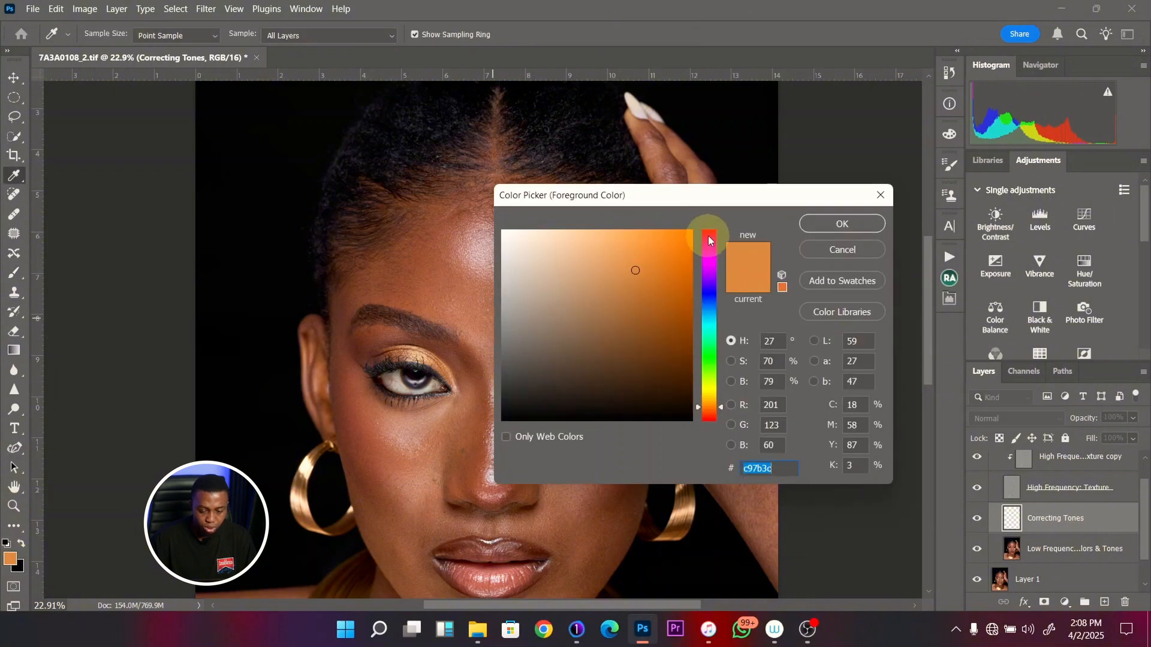
{"action": "left_click", "coordinate": [708, 237]}
{"action": "left_click", "coordinate": [711, 295]}
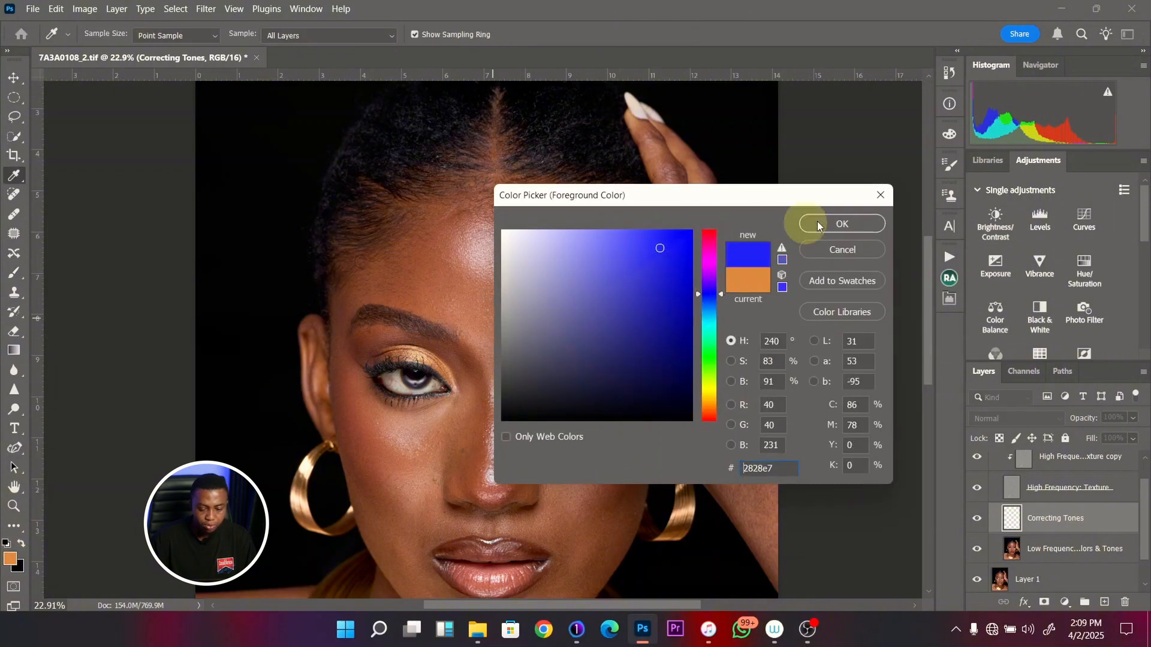
{"action": "left_click", "coordinate": [841, 224]}
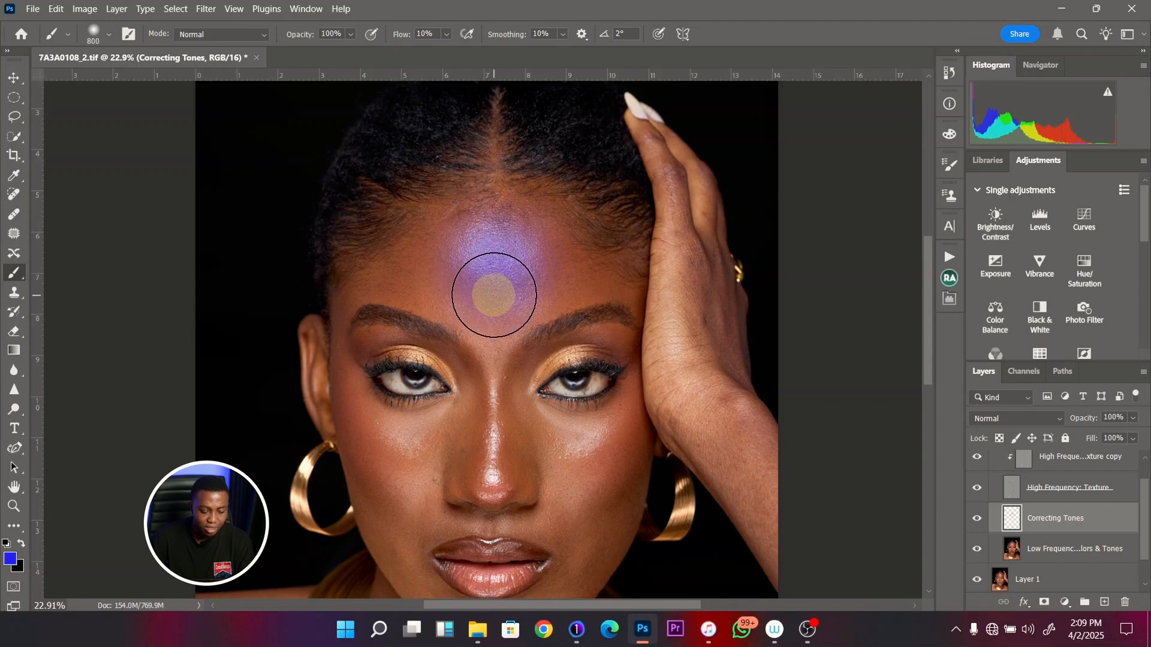
- Brush blue over the forehead on the Correcting Tones layer, enlarging the brush from 800 to 2000 pixels
{"action": "mouse_move", "coordinate": [494, 294]}
{"action": "left_mouse_down"}
{"action": "mouse_move", "coordinate": [496, 335]}
{"action": "mouse_move", "coordinate": [506, 271]}
{"action": "mouse_move", "coordinate": [484, 249]}
{"action": "left_mouse_up"}
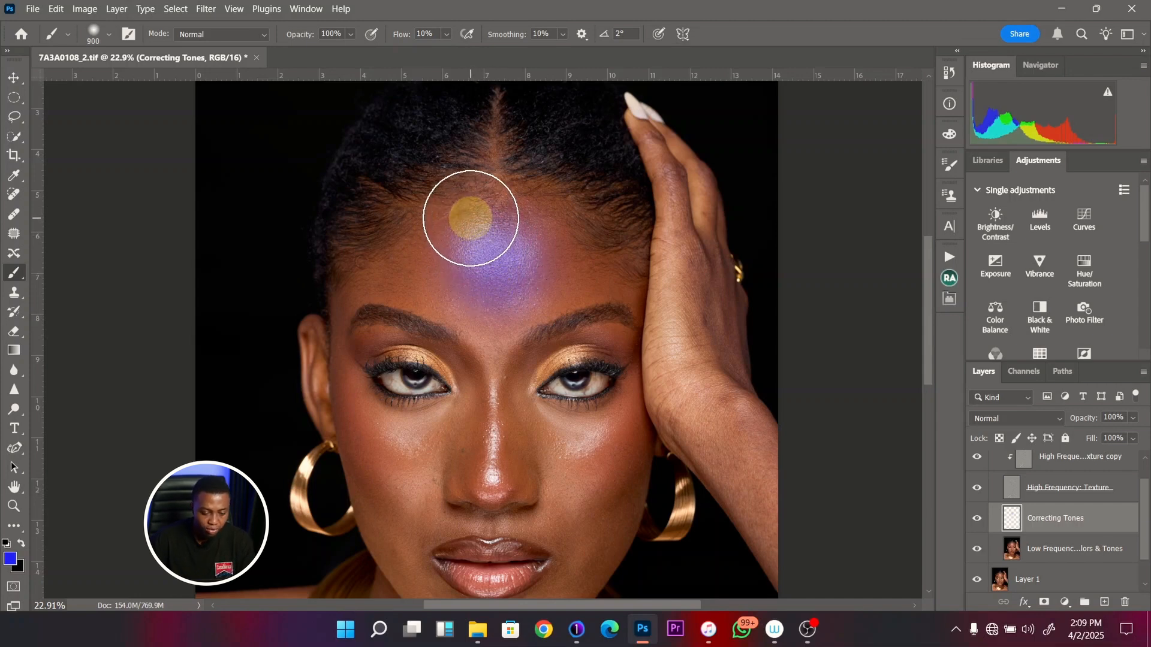
{"action": "key", "text": "bracketright"}
{"action": "key", "text": "bracketright"}
{"action": "key", "text": "bracketright"}
{"action": "key", "text": "bracketright"}
{"action": "key", "text": "bracketright"}
{"action": "key", "text": "bracketright"}
{"action": "left_click_drag", "start_coordinate": [480, 246], "coordinate": [488, 265]}
{"action": "key", "text": "bracketright"}
{"action": "key", "text": "bracketright"}
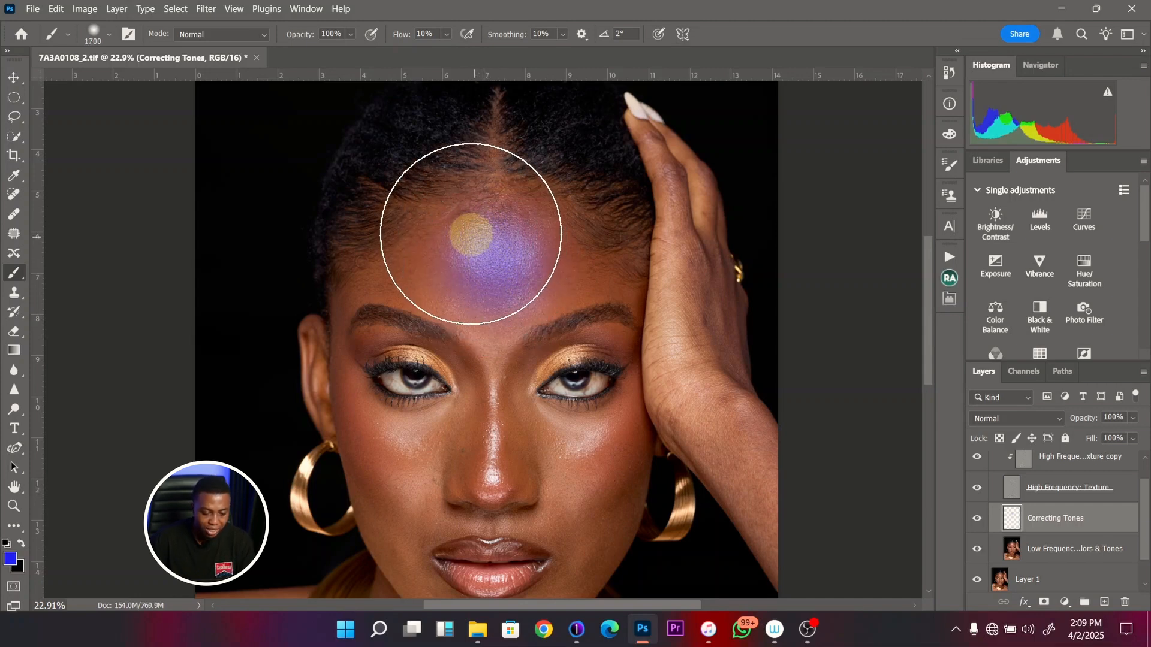
{"action": "key", "text": "bracketright"}
{"action": "key", "text": "bracketright"}
{"action": "key", "text": "bracketright"}
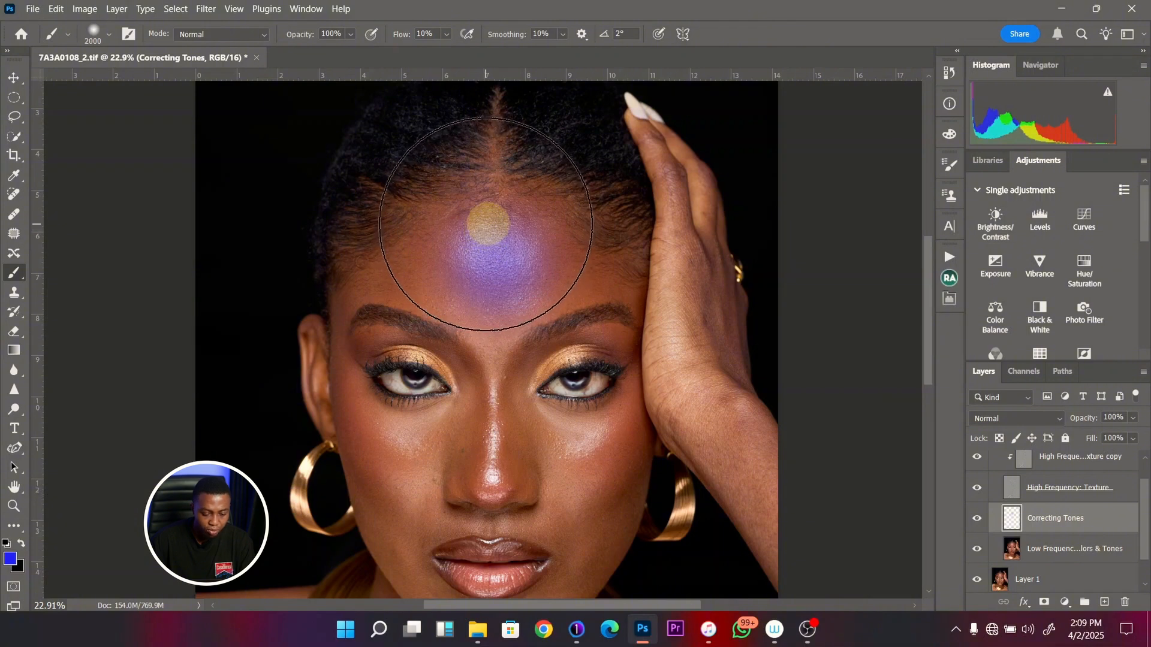
{"action": "mouse_move", "coordinate": [486, 224]}
{"action": "left_mouse_down"}
{"action": "mouse_move", "coordinate": [486, 208]}
{"action": "mouse_move", "coordinate": [483, 240]}
{"action": "mouse_move", "coordinate": [437, 185]}
{"action": "mouse_move", "coordinate": [462, 190]}
{"action": "mouse_move", "coordinate": [494, 305]}
{"action": "mouse_move", "coordinate": [535, 282]}
{"action": "mouse_move", "coordinate": [510, 284]}
{"action": "mouse_move", "coordinate": [534, 291]}
{"action": "left_mouse_up"}
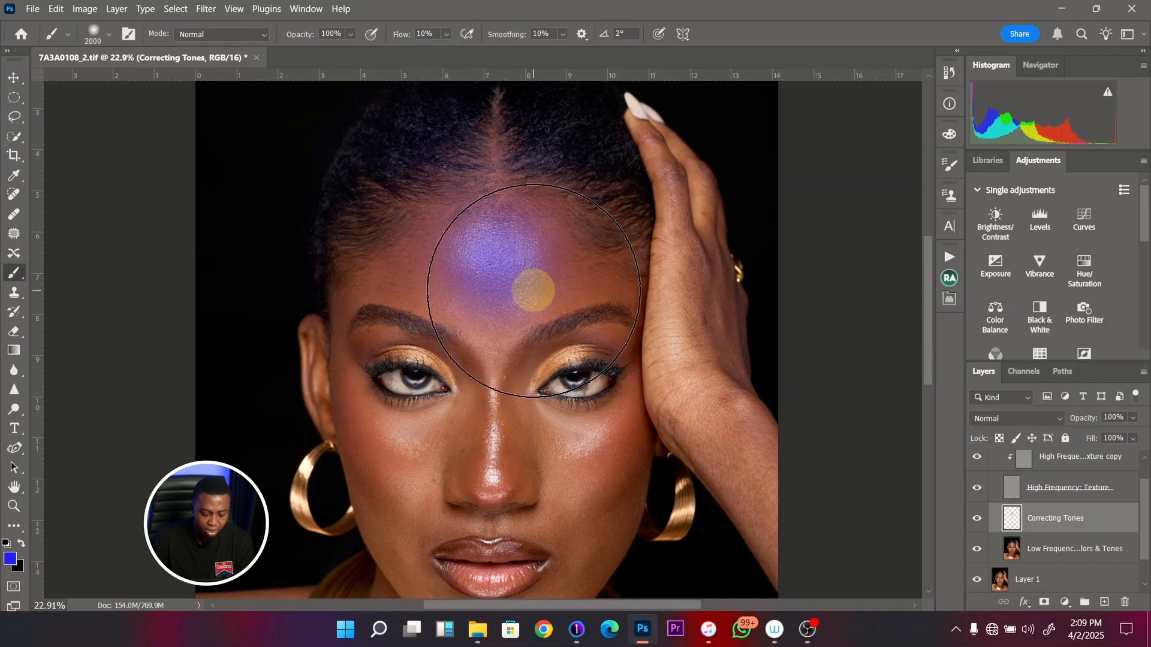
- Reduce the brush to about 700 pixels, dab blue between the eyebrows, and undo the blue forehead strokes
{"action": "key", "text": "bracketleft"}
{"action": "key", "text": "bracketleft"}
{"action": "key", "text": "bracketleft"}
{"action": "key", "text": "bracketleft"}
{"action": "key", "text": "bracketleft"}
{"action": "key", "text": "bracketleft"}
{"action": "key", "text": "bracketleft"}
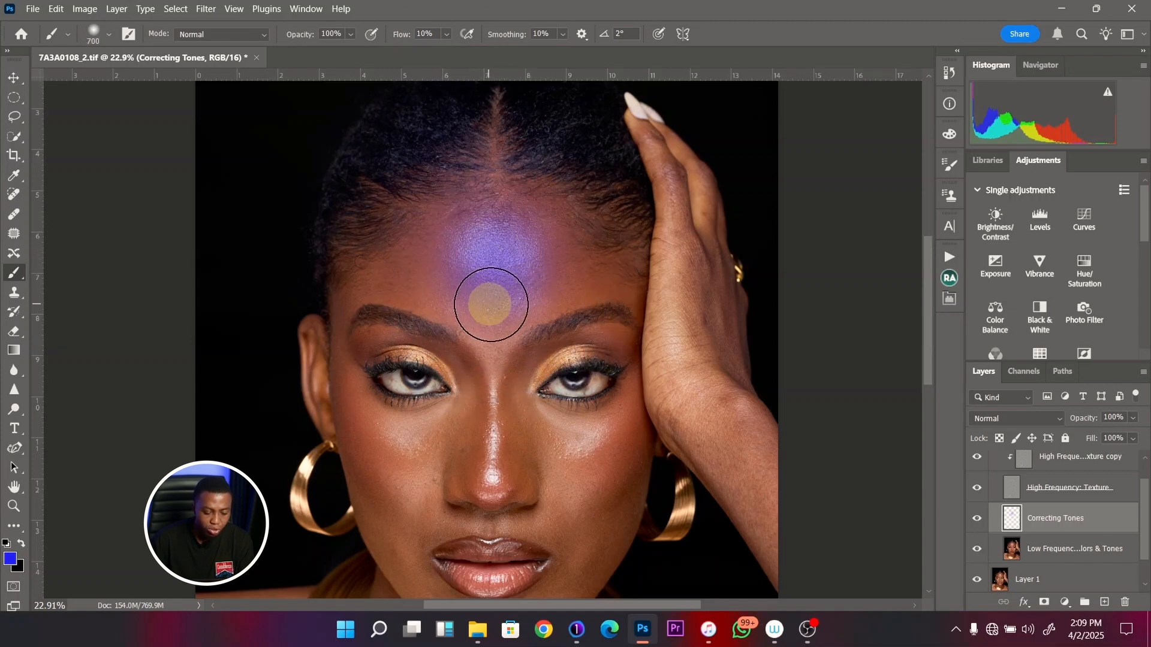
{"action": "mouse_move", "coordinate": [491, 297]}
{"action": "left_mouse_down"}
{"action": "mouse_move", "coordinate": [512, 300]}
{"action": "mouse_move", "coordinate": [502, 307]}
{"action": "left_mouse_up"}
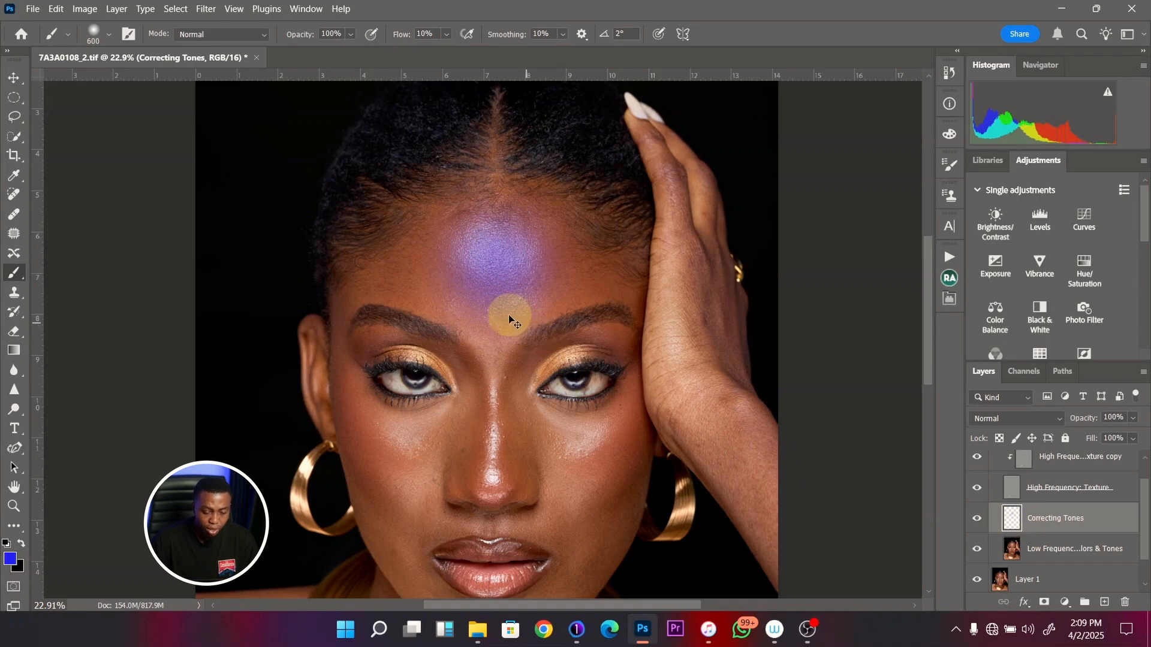
{"action": "key", "text": "ctrl+z"}
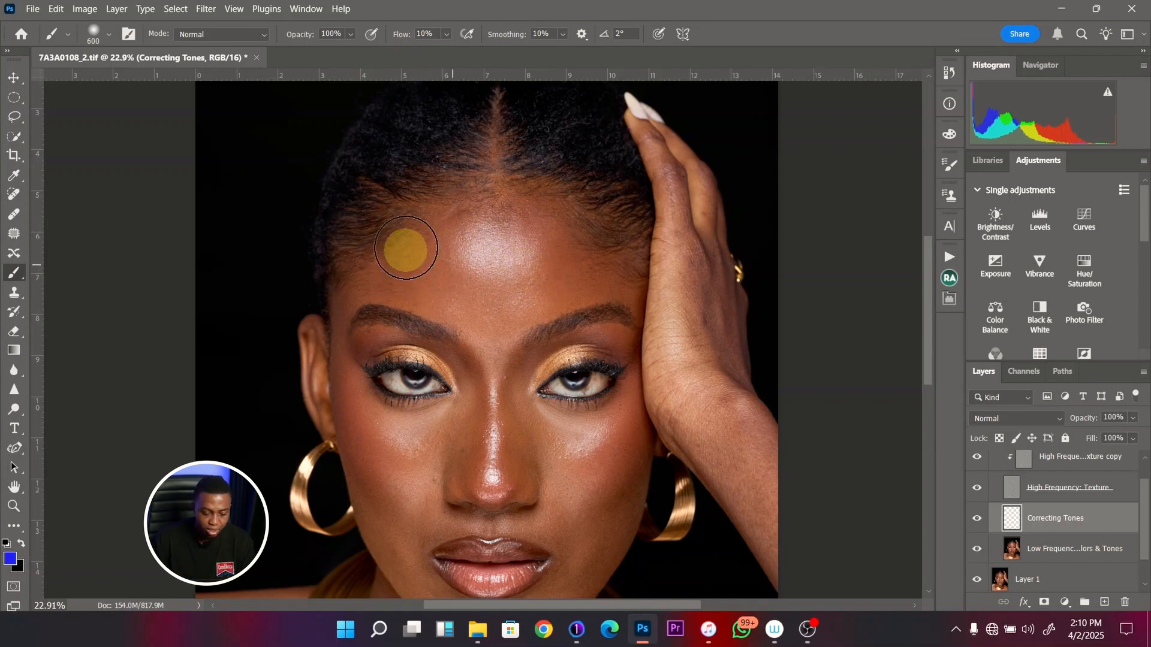
- Try an 800-pixel brush by painting blue on the side of the forehead and across its central highlight
{"action": "key", "text": "bracketright"}
{"action": "key", "text": "bracketright"}
{"action": "mouse_move", "coordinate": [428, 235]}
{"action": "left_mouse_down"}
{"action": "mouse_move", "coordinate": [419, 225]}
{"action": "mouse_move", "coordinate": [438, 234]}
{"action": "left_mouse_up"}
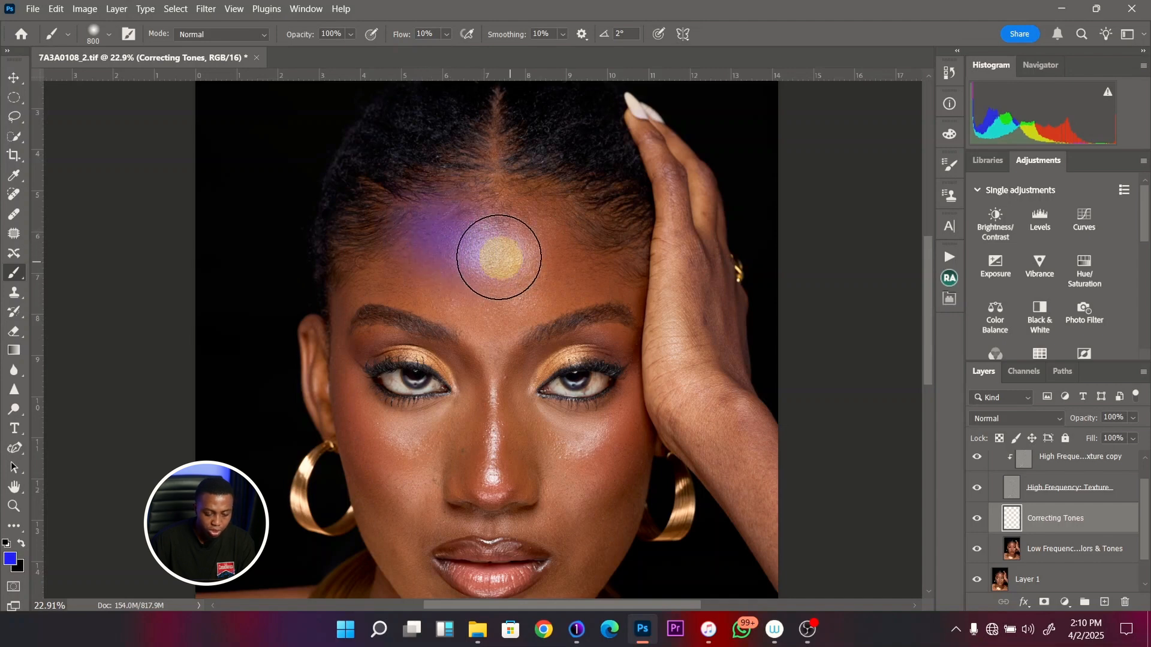
{"action": "left_click_drag", "start_coordinate": [499, 258], "coordinate": [480, 253]}
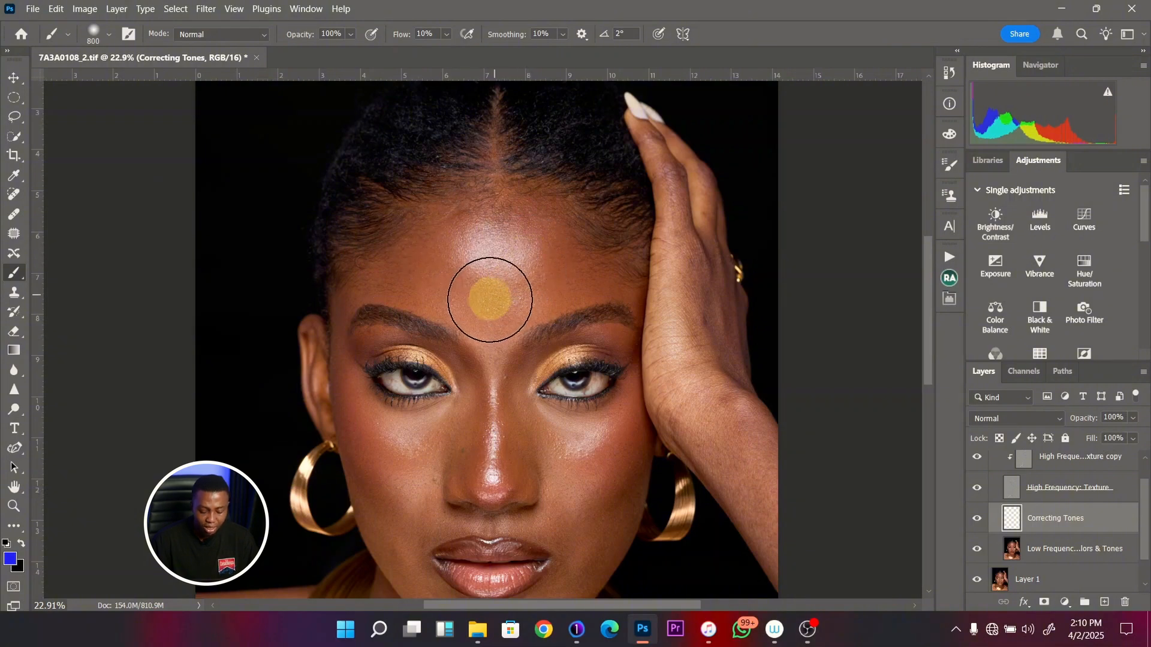
- Paint blue along the bridge and sides of the nose with a 125-pixel brush on the Correcting Tones layer
{"action": "key", "text": "z"}
{"action": "left_click_drag", "start_coordinate": [491, 318], "coordinate": [456, 314]}
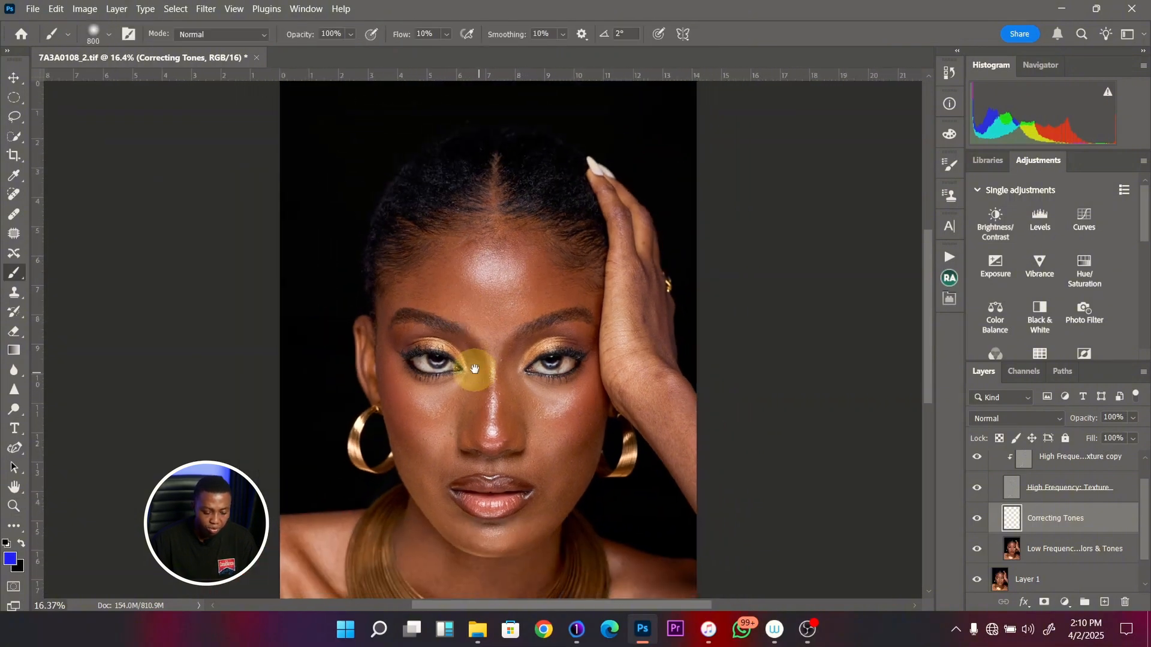
{"action": "key", "text": "space"}
{"action": "left_click_drag", "start_coordinate": [473, 365], "coordinate": [467, 304]}
{"action": "scroll", "coordinate": [496, 316], "scroll_direction": "up", "scroll_amount": 2}
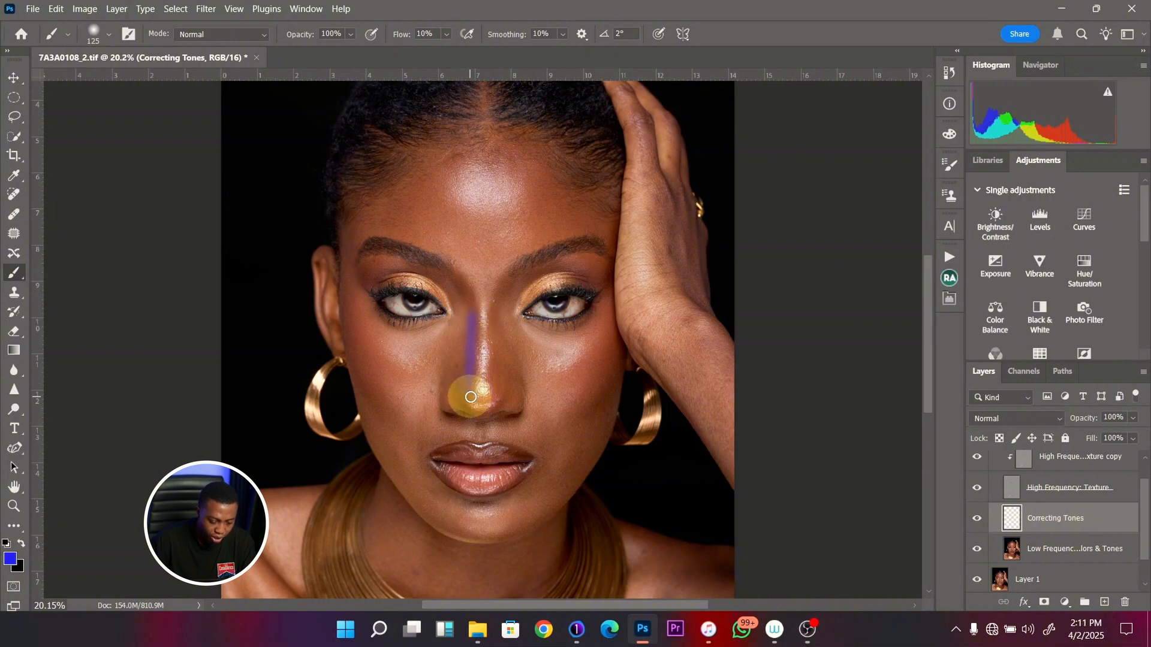
{"action": "mouse_move", "coordinate": [506, 318]}
{"action": "left_mouse_down"}
{"action": "mouse_move", "coordinate": [498, 382]}
{"action": "mouse_move", "coordinate": [490, 369]}
{"action": "mouse_move", "coordinate": [492, 396]}
{"action": "mouse_move", "coordinate": [508, 374]}
{"action": "mouse_move", "coordinate": [496, 396]}
{"action": "mouse_move", "coordinate": [507, 314]}
{"action": "mouse_move", "coordinate": [481, 326]}
{"action": "mouse_move", "coordinate": [485, 349]}
{"action": "mouse_move", "coordinate": [484, 307]}
{"action": "mouse_move", "coordinate": [480, 376]}
{"action": "mouse_move", "coordinate": [481, 314]}
{"action": "mouse_move", "coordinate": [479, 382]}
{"action": "mouse_move", "coordinate": [483, 329]}
{"action": "left_mouse_up"}
- Paint blue over the central forehead highlight with an enlarged soft brush and reduce the brush to 700 pixels
{"action": "key", "text": "bracketright"}
{"action": "key", "text": "bracketright"}
{"action": "key", "text": "bracketright"}
{"action": "key", "text": "bracketright"}
{"action": "key", "text": "bracketright"}
{"action": "key", "text": "bracketright"}
{"action": "key", "text": "bracketright"}
{"action": "key", "text": "bracketright"}
{"action": "key", "text": "bracketright"}
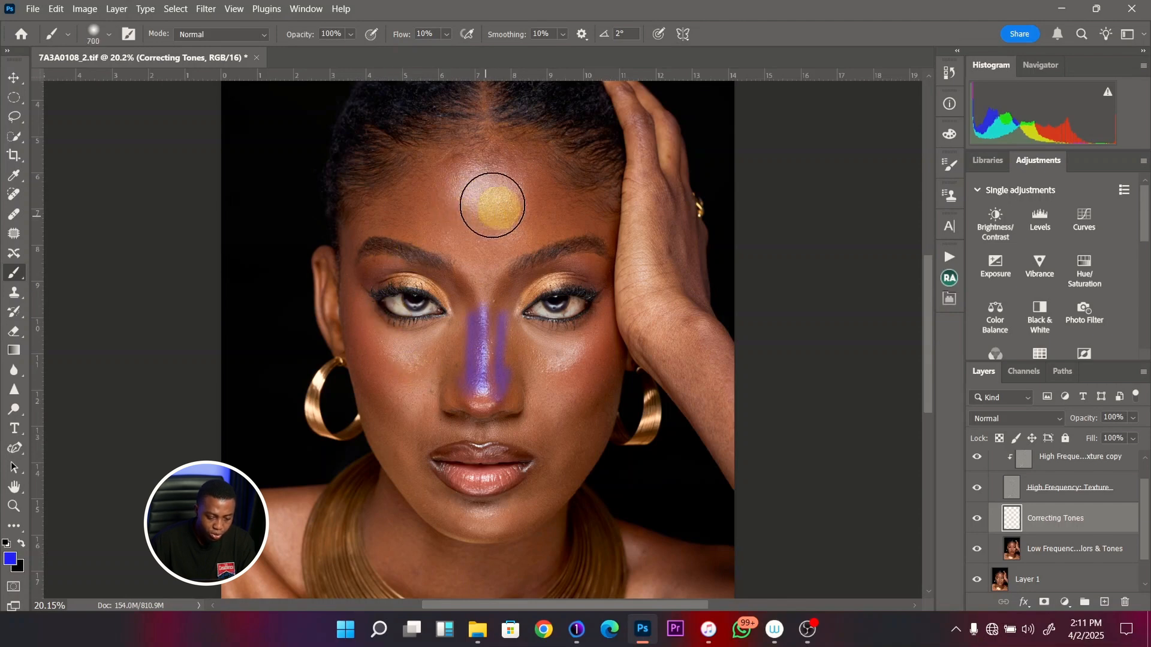
{"action": "key", "text": "bracketright"}
{"action": "key", "text": "bracketright"}
{"action": "mouse_move", "coordinate": [483, 201]}
{"action": "left_mouse_down"}
{"action": "mouse_move", "coordinate": [478, 215]}
{"action": "mouse_move", "coordinate": [492, 219]}
{"action": "mouse_move", "coordinate": [484, 210]}
{"action": "left_mouse_up"}
{"action": "key", "text": "bracketleft"}
{"action": "key", "text": "bracketleft"}
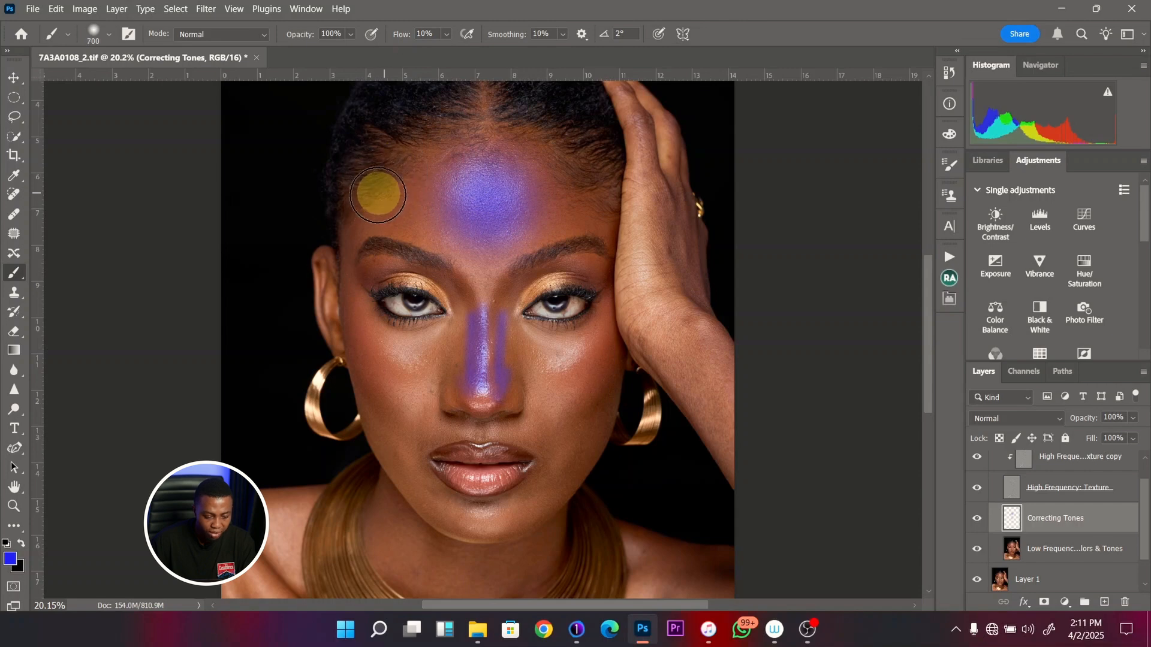
- Paint blue across both outer sides of the forehead with a 500-pixel brush on the Correcting Tones layer
{"action": "key", "text": "bracketleft"}
{"action": "key", "text": "bracketleft"}
{"action": "mouse_move", "coordinate": [377, 194]}
{"action": "left_mouse_down"}
{"action": "mouse_move", "coordinate": [434, 165]}
{"action": "mouse_move", "coordinate": [374, 211]}
{"action": "mouse_move", "coordinate": [465, 152]}
{"action": "mouse_move", "coordinate": [374, 210]}
{"action": "mouse_move", "coordinate": [438, 163]}
{"action": "mouse_move", "coordinate": [366, 203]}
{"action": "mouse_move", "coordinate": [432, 139]}
{"action": "mouse_move", "coordinate": [464, 149]}
{"action": "mouse_move", "coordinate": [435, 172]}
{"action": "mouse_move", "coordinate": [595, 141]}
{"action": "mouse_move", "coordinate": [457, 174]}
{"action": "mouse_move", "coordinate": [431, 95]}
{"action": "mouse_move", "coordinate": [528, 182]}
{"action": "mouse_move", "coordinate": [582, 206]}
{"action": "mouse_move", "coordinate": [551, 163]}
{"action": "mouse_move", "coordinate": [581, 199]}
{"action": "mouse_move", "coordinate": [543, 159]}
{"action": "mouse_move", "coordinate": [574, 208]}
{"action": "left_mouse_up"}
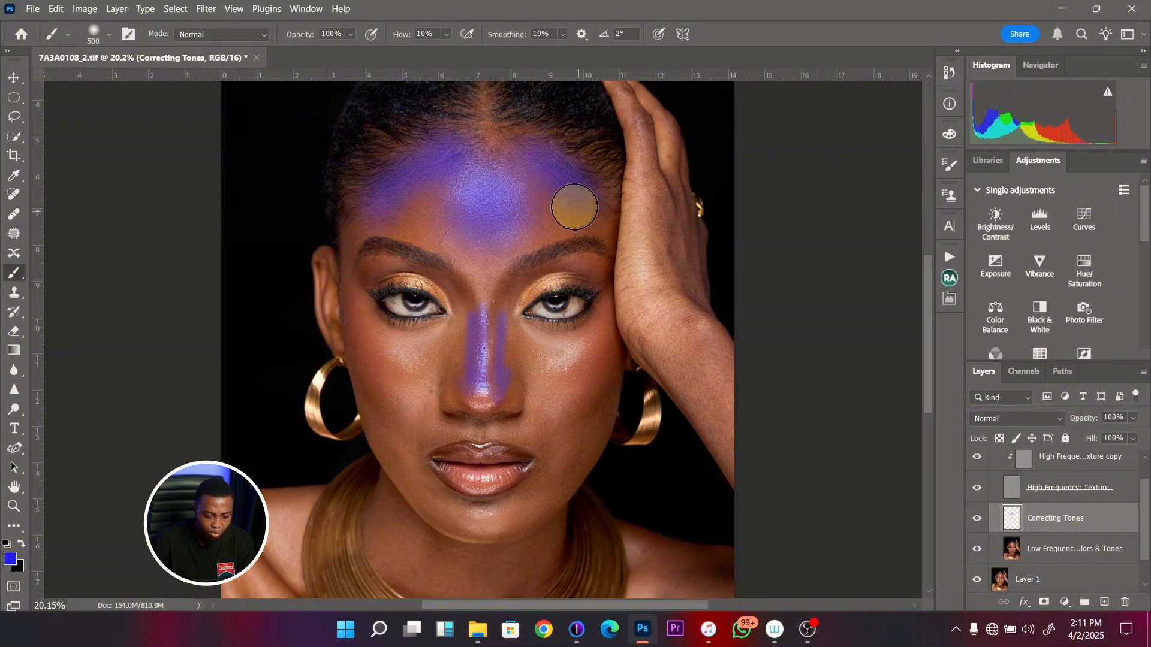
- Paint blue over the image-left cheek with a soft 900-pixel brush on the Correcting Tones layer
{"action": "key", "text": "bracketright"}
{"action": "key", "text": "bracketright"}
{"action": "key", "text": "bracketright"}
{"action": "key", "text": "bracketright"}
{"action": "mouse_move", "coordinate": [376, 405]}
{"action": "left_mouse_down"}
{"action": "mouse_move", "coordinate": [368, 344]}
{"action": "mouse_move", "coordinate": [391, 403]}
{"action": "mouse_move", "coordinate": [370, 342]}
{"action": "mouse_move", "coordinate": [549, 395]}
{"action": "mouse_move", "coordinate": [566, 483]}
{"action": "mouse_move", "coordinate": [390, 456]}
{"action": "mouse_move", "coordinate": [425, 503]}
{"action": "mouse_move", "coordinate": [384, 427]}
{"action": "mouse_move", "coordinate": [440, 514]}
{"action": "mouse_move", "coordinate": [362, 385]}
{"action": "mouse_move", "coordinate": [448, 499]}
{"action": "mouse_move", "coordinate": [566, 483]}
{"action": "mouse_move", "coordinate": [498, 495]}
{"action": "mouse_move", "coordinate": [540, 486]}
{"action": "mouse_move", "coordinate": [518, 468]}
{"action": "mouse_move", "coordinate": [461, 457]}
{"action": "left_mouse_up"}
{"action": "key", "text": "ctrl+minus"}
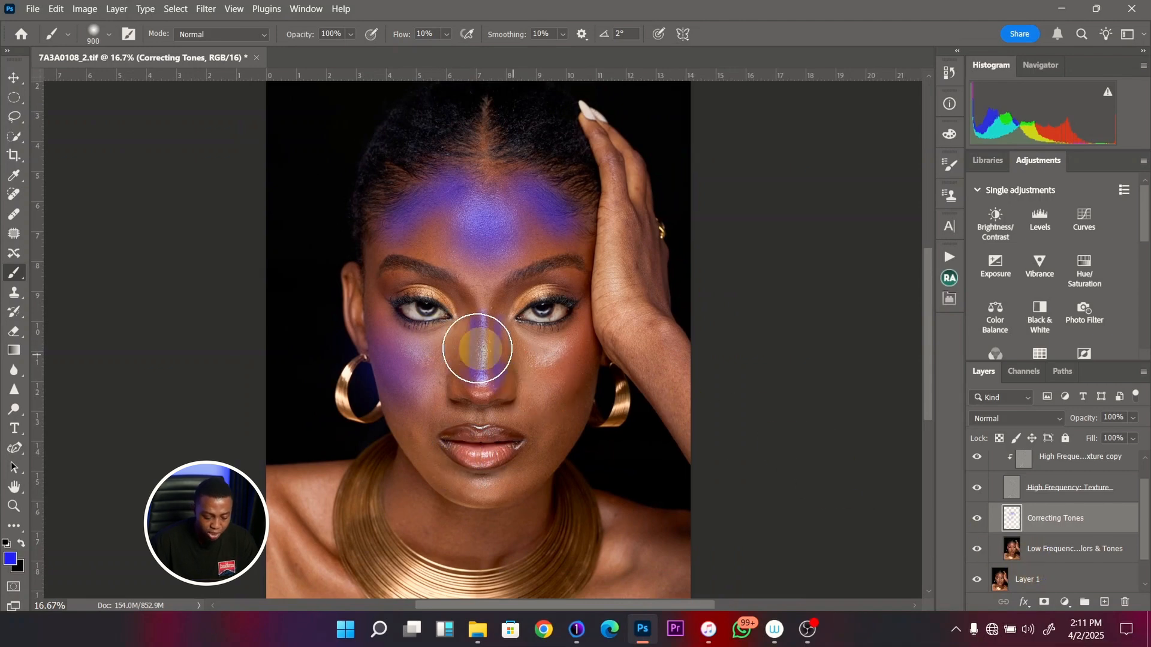
{"action": "mouse_move", "coordinate": [501, 314]}
{"action": "left_mouse_down"}
{"action": "mouse_move", "coordinate": [488, 322]}
{"action": "mouse_move", "coordinate": [493, 368]}
{"action": "mouse_move", "coordinate": [493, 326]}
{"action": "mouse_move", "coordinate": [468, 335]}
{"action": "mouse_move", "coordinate": [458, 309]}
{"action": "left_mouse_up"}
{"action": "scroll", "coordinate": [462, 312], "scroll_direction": "down", "scroll_amount": 1}
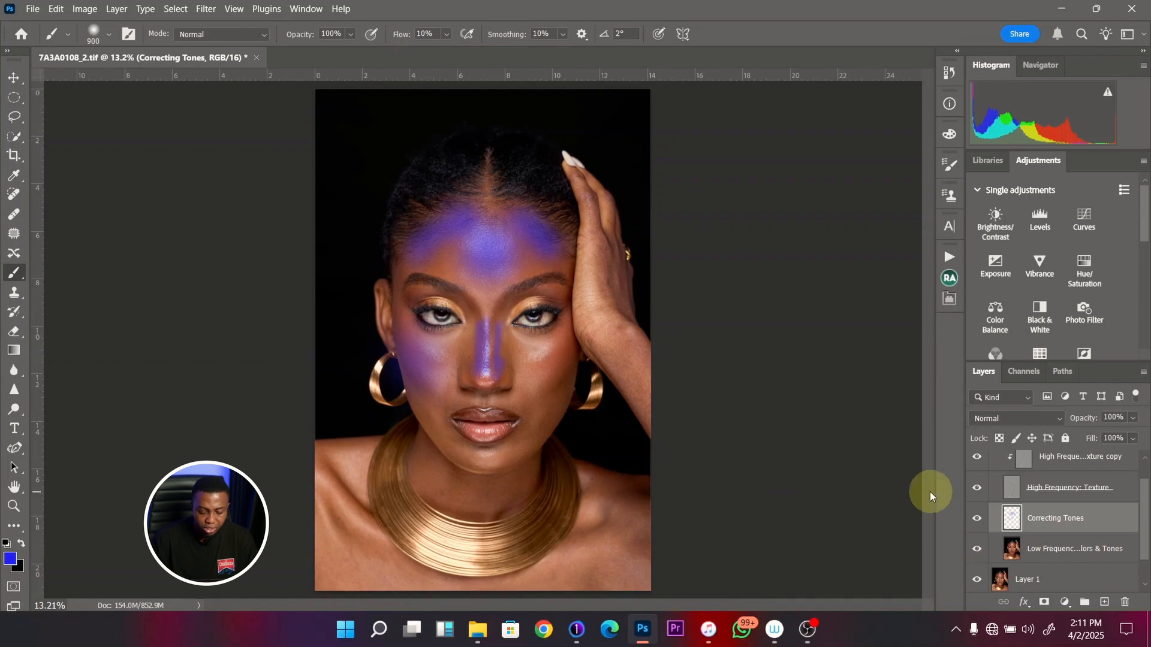
- Delete the Correcting Tones layer and add a new empty layer above Low Frequency: Colors & Tones
{"action": "left_click", "coordinate": [1019, 520]}
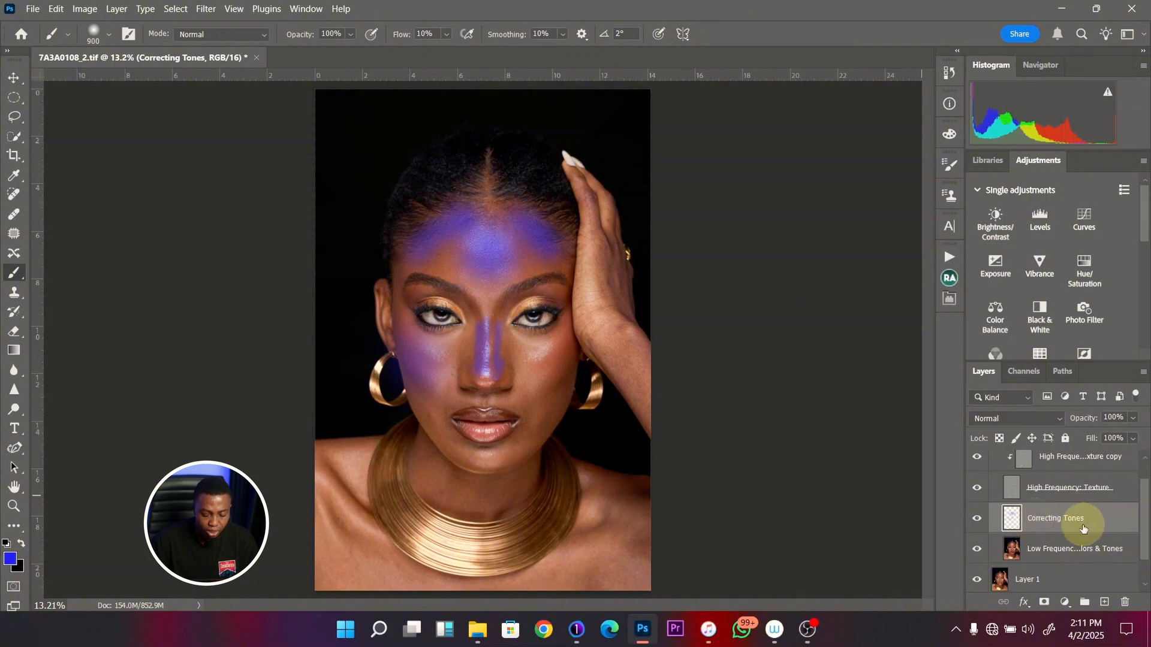
{"action": "left_click_drag", "start_coordinate": [1084, 529], "coordinate": [1126, 603]}
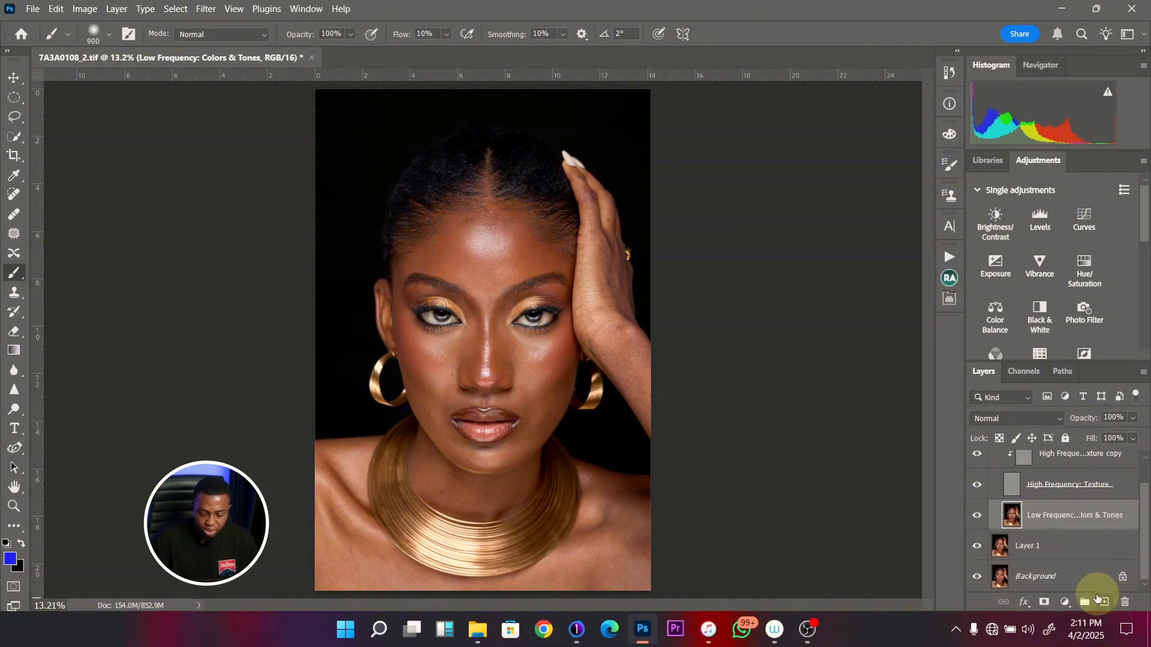
{"action": "left_click", "coordinate": [1106, 603]}
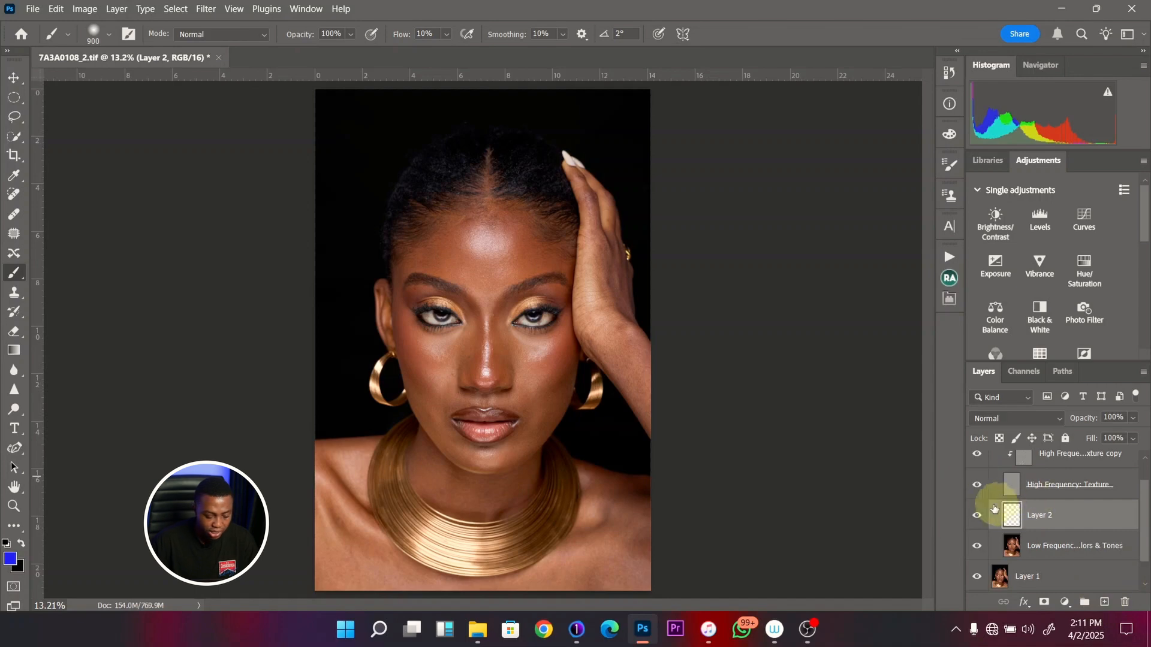
- Switch to the Mixer Brush for working on the face and hide the High Frequency: Texture layer
{"action": "key", "text": "shift+b"}
{"action": "key", "text": "shift+b"}
{"action": "key", "text": "shift+b"}
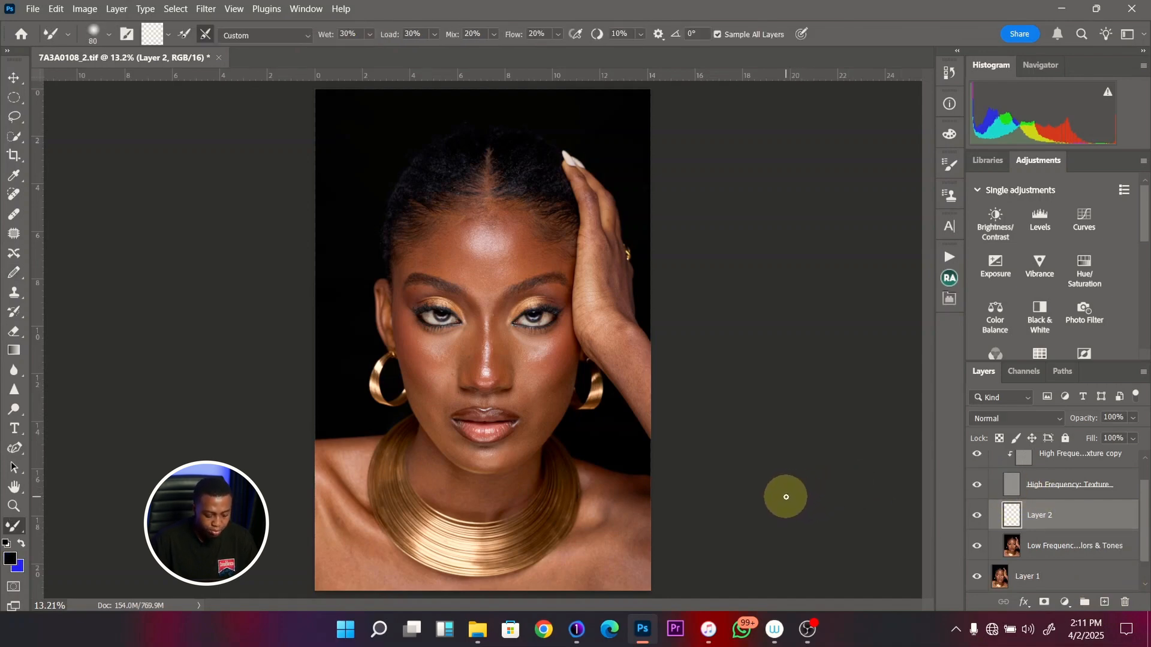
{"action": "key", "text": "z"}
{"action": "left_click_drag", "start_coordinate": [521, 260], "coordinate": [543, 264]}
{"action": "key", "text": "b"}
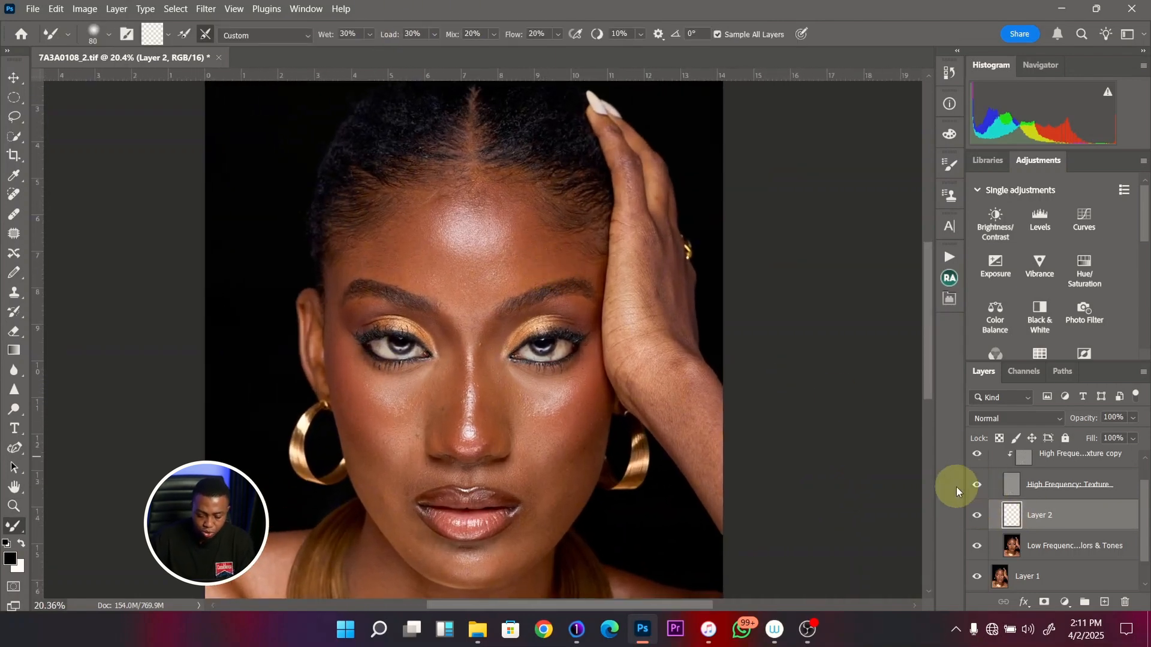
{"action": "left_click", "coordinate": [977, 490]}
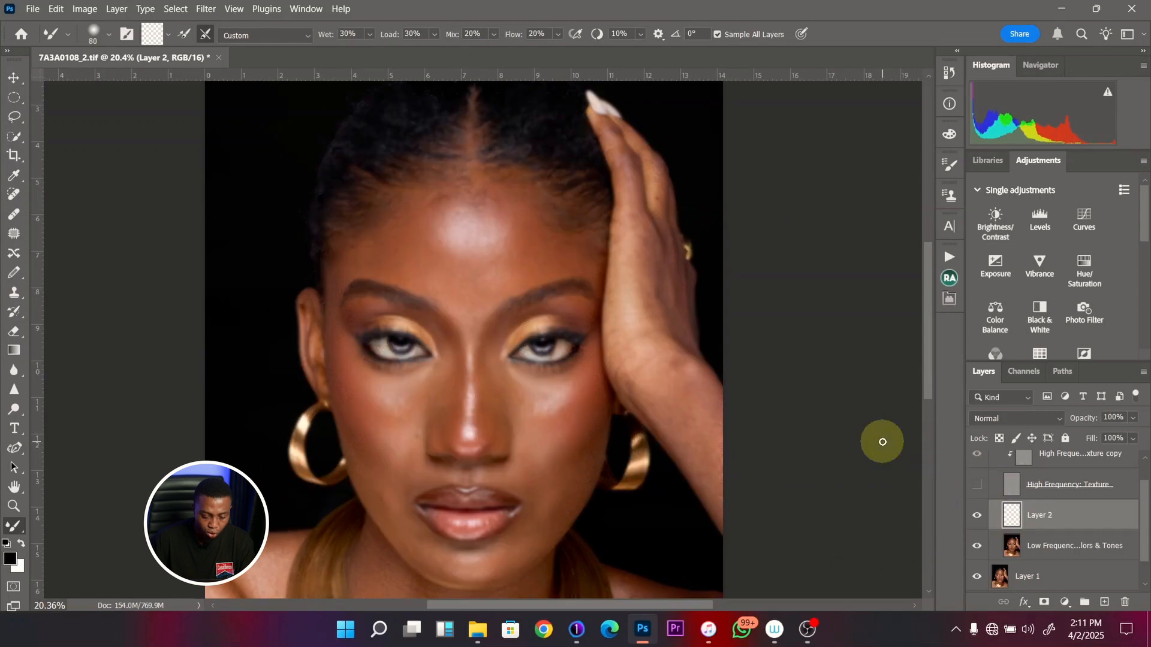
- Make white the foreground color, brush the side of the forehead with a large Mixer Brush, and reduce it to 800 pixels
{"action": "key", "text": "bracketright"}
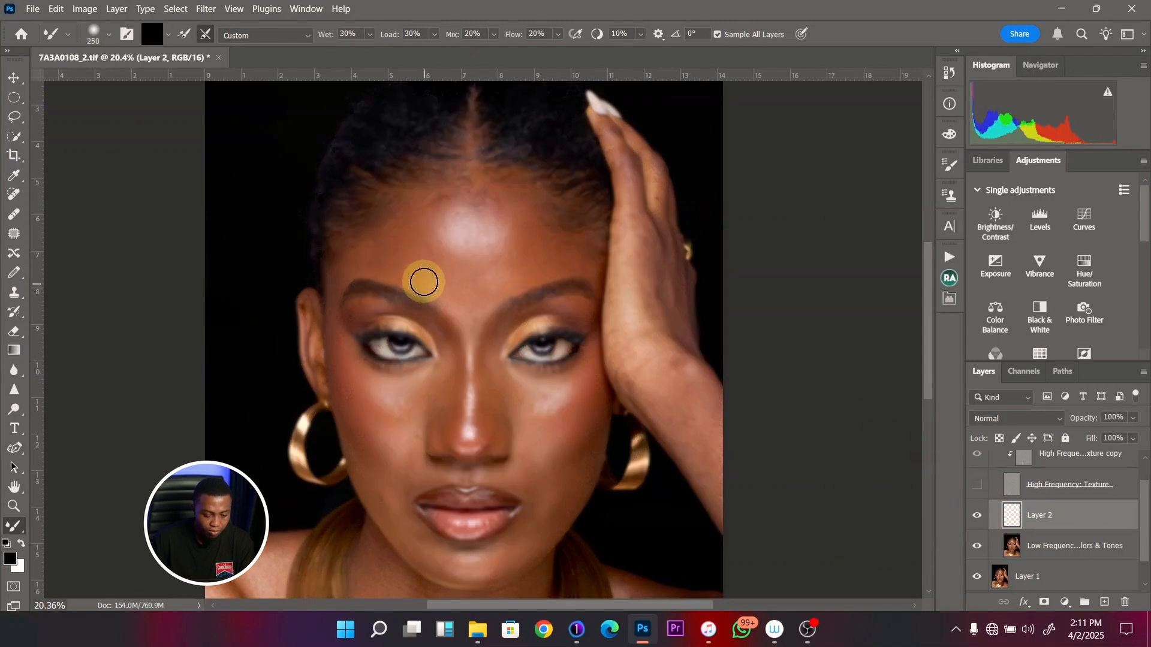
{"action": "key", "text": "x"}
{"action": "key", "text": "bracketright"}
{"action": "key", "text": "bracketright"}
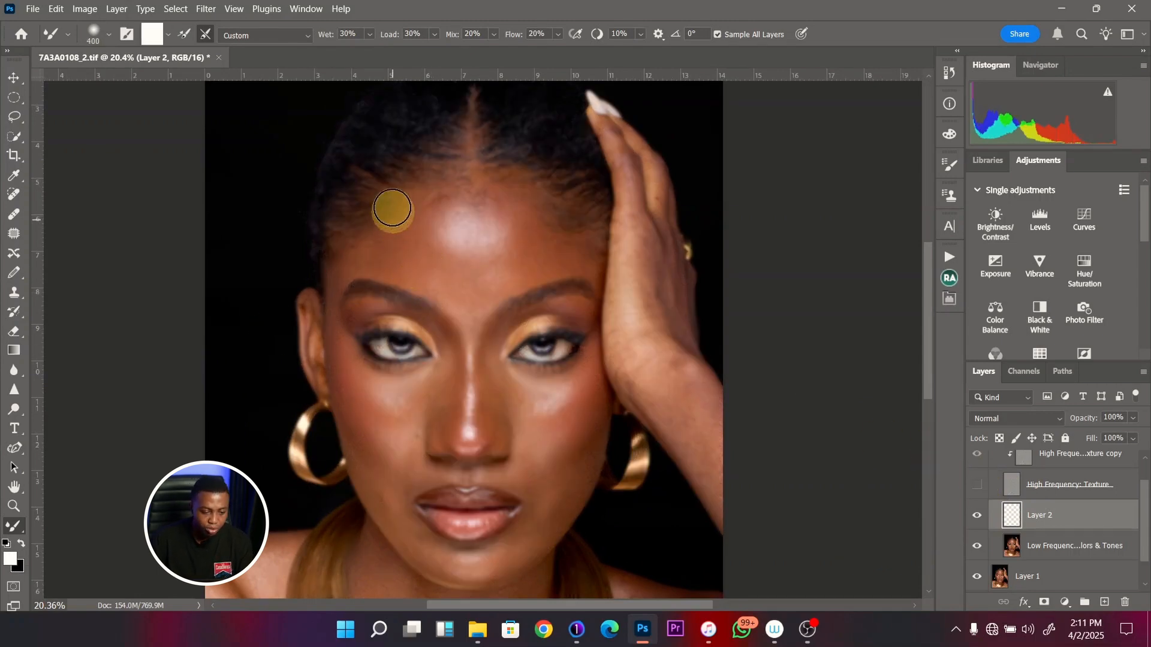
{"action": "key", "text": "bracketright"}
{"action": "key", "text": "bracketright"}
{"action": "key", "text": "bracketright"}
{"action": "key", "text": "bracketright"}
{"action": "key", "text": "bracketright"}
{"action": "key", "text": "bracketright"}
{"action": "key", "text": "bracketright"}
{"action": "key", "text": "bracketright"}
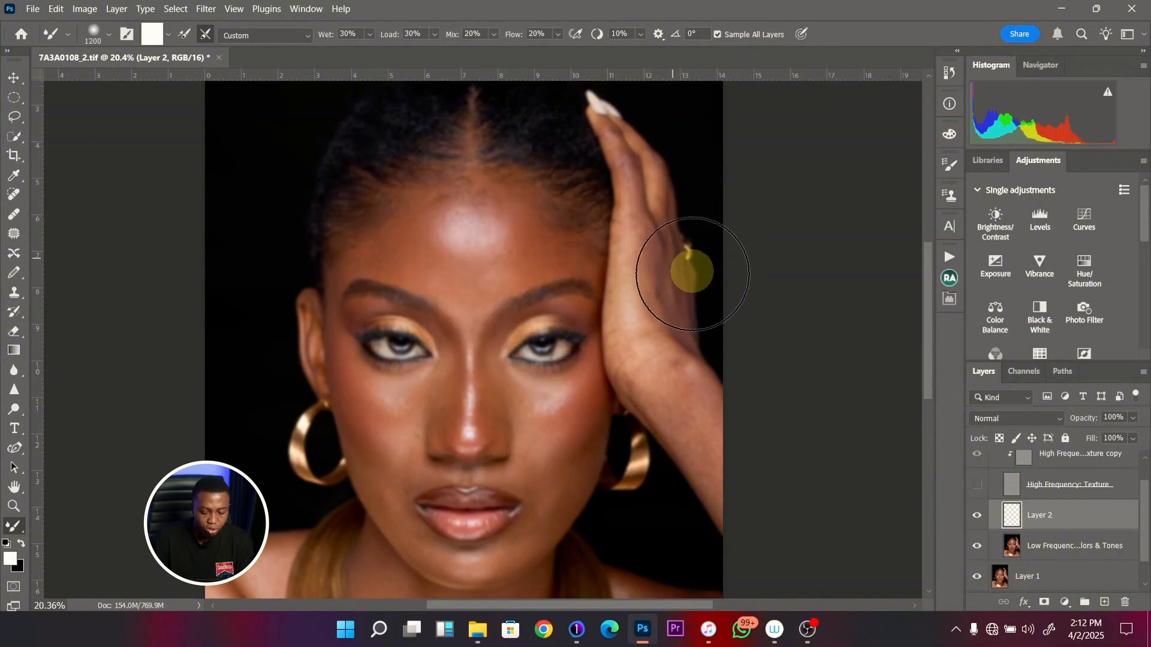
{"action": "mouse_move", "coordinate": [407, 232]}
{"action": "left_mouse_down"}
{"action": "mouse_move", "coordinate": [417, 256]}
{"action": "mouse_move", "coordinate": [419, 241]}
{"action": "left_mouse_up"}
{"action": "key", "text": "bracketleft"}
{"action": "key", "text": "bracketleft"}
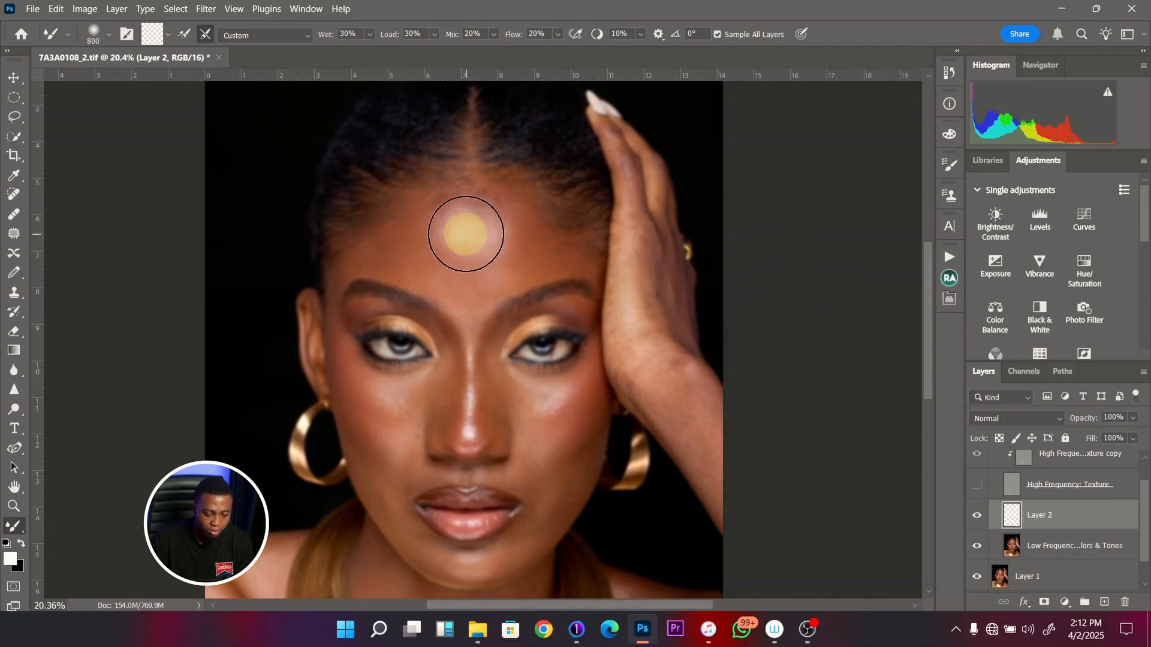
- Blend the central forehead highlight into the surrounding skin on Layer 2, ending with a 700-pixel Mixer Brush
{"action": "key", "text": "bracketright"}
{"action": "mouse_move", "coordinate": [467, 231]}
{"action": "left_mouse_down"}
{"action": "mouse_move", "coordinate": [408, 249]}
{"action": "mouse_move", "coordinate": [415, 255]}
{"action": "mouse_move", "coordinate": [395, 247]}
{"action": "mouse_move", "coordinate": [441, 199]}
{"action": "mouse_move", "coordinate": [539, 251]}
{"action": "left_mouse_up"}
{"action": "key", "text": "bracketright"}
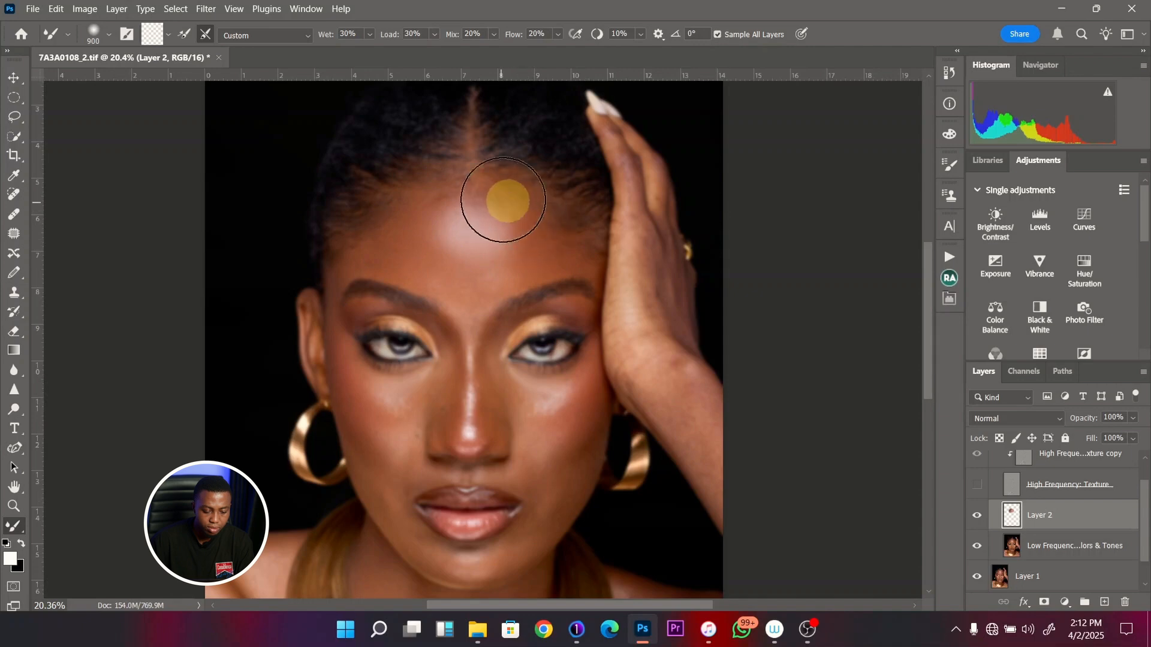
{"action": "key", "text": "bracketleft"}
{"action": "key", "text": "bracketleft"}
{"action": "key", "text": "bracketleft"}
{"action": "mouse_move", "coordinate": [483, 188]}
{"action": "left_mouse_down"}
{"action": "mouse_move", "coordinate": [426, 190]}
{"action": "mouse_move", "coordinate": [367, 226]}
{"action": "mouse_move", "coordinate": [552, 328]}
{"action": "left_mouse_up"}
{"action": "key", "text": "bracketright"}
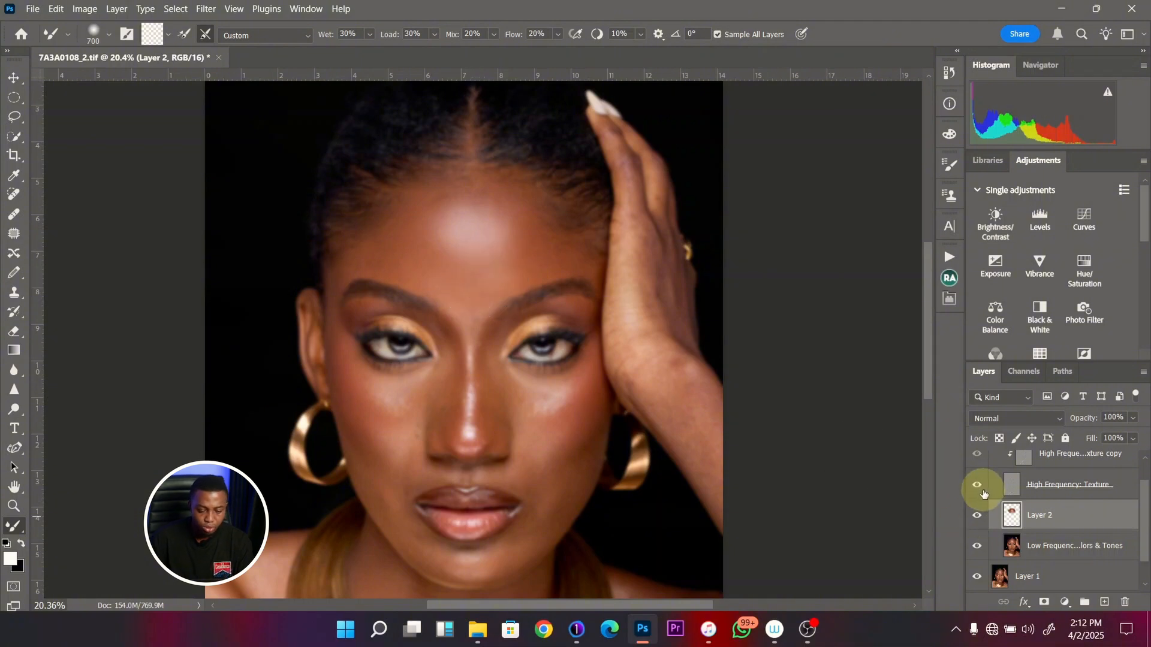
- Show the High Frequency: Texture layer and toggle Layer 2 to compare the forehead with and without the blending
{"action": "left_click", "coordinate": [977, 485]}
{"action": "left_click_drag", "start_coordinate": [427, 333], "coordinate": [416, 334]}
{"action": "left_click_drag", "start_coordinate": [496, 297], "coordinate": [460, 347]}
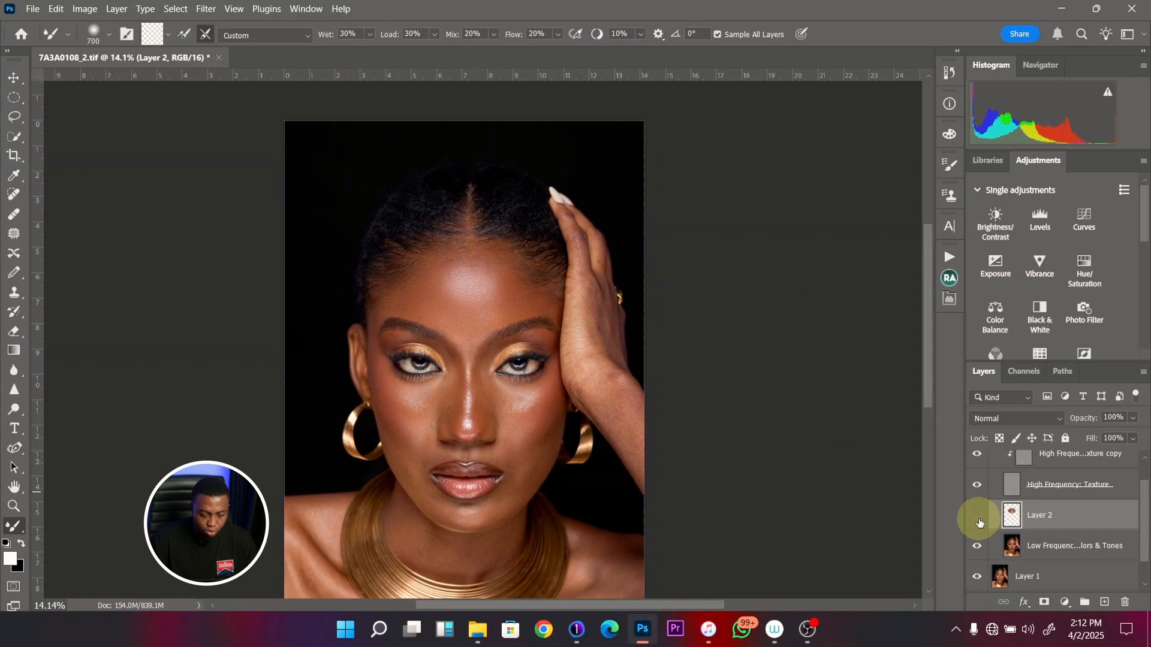
{"action": "left_click", "coordinate": [978, 517]}
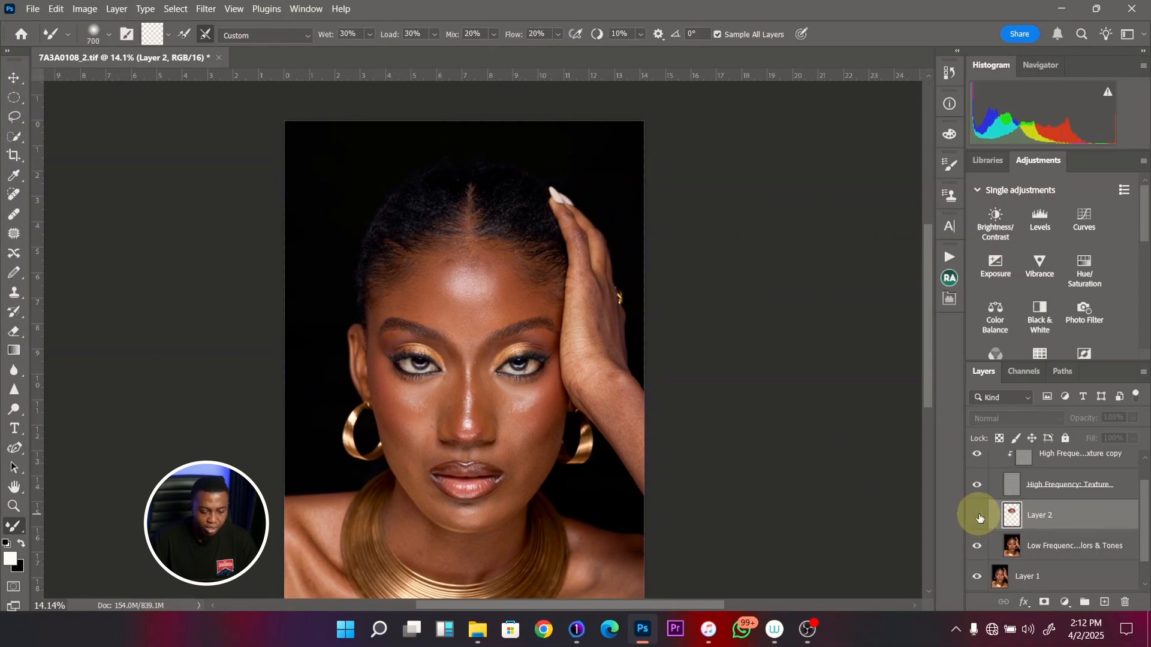
{"action": "key", "text": "ctrl+space"}
{"action": "left_click_drag", "start_coordinate": [452, 276], "coordinate": [539, 282]}
{"action": "left_click", "coordinate": [977, 515]}
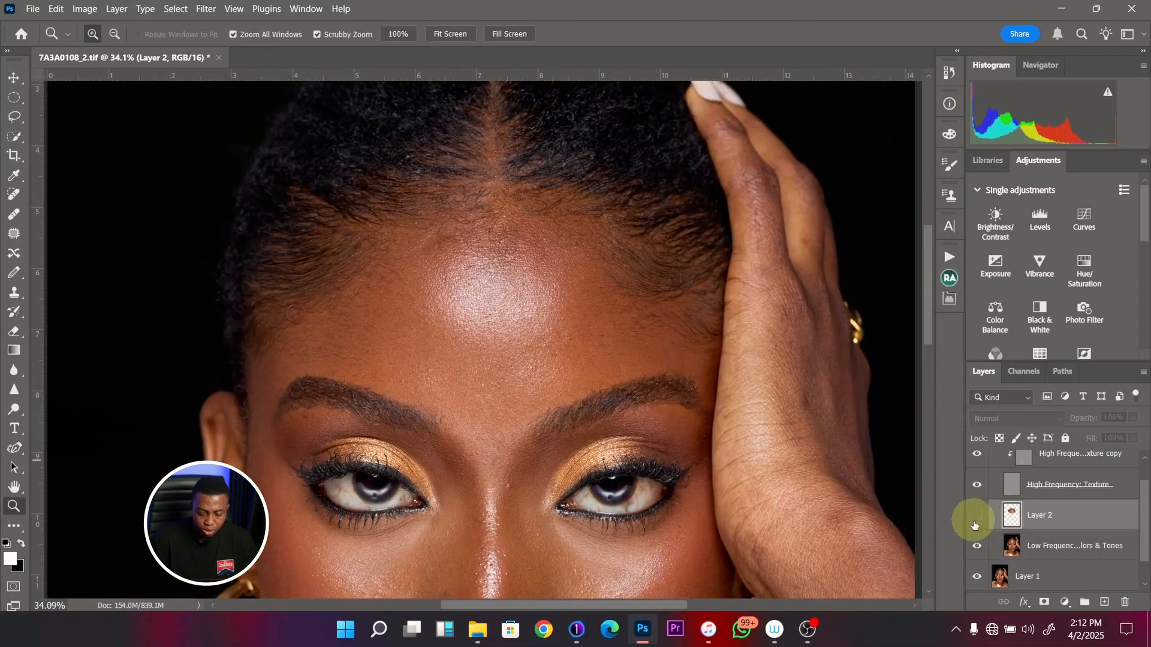
- Toggle Layer 2 at closer range to examine the forehead's texture and highlight transition, with Layer 2 left visible
{"action": "mouse_move", "coordinate": [507, 362]}
{"action": "left_mouse_down"}
{"action": "mouse_move", "coordinate": [488, 355]}
{"action": "mouse_move", "coordinate": [510, 361]}
{"action": "left_mouse_up"}
{"action": "left_click", "coordinate": [979, 519]}
{"action": "left_click", "coordinate": [980, 519]}
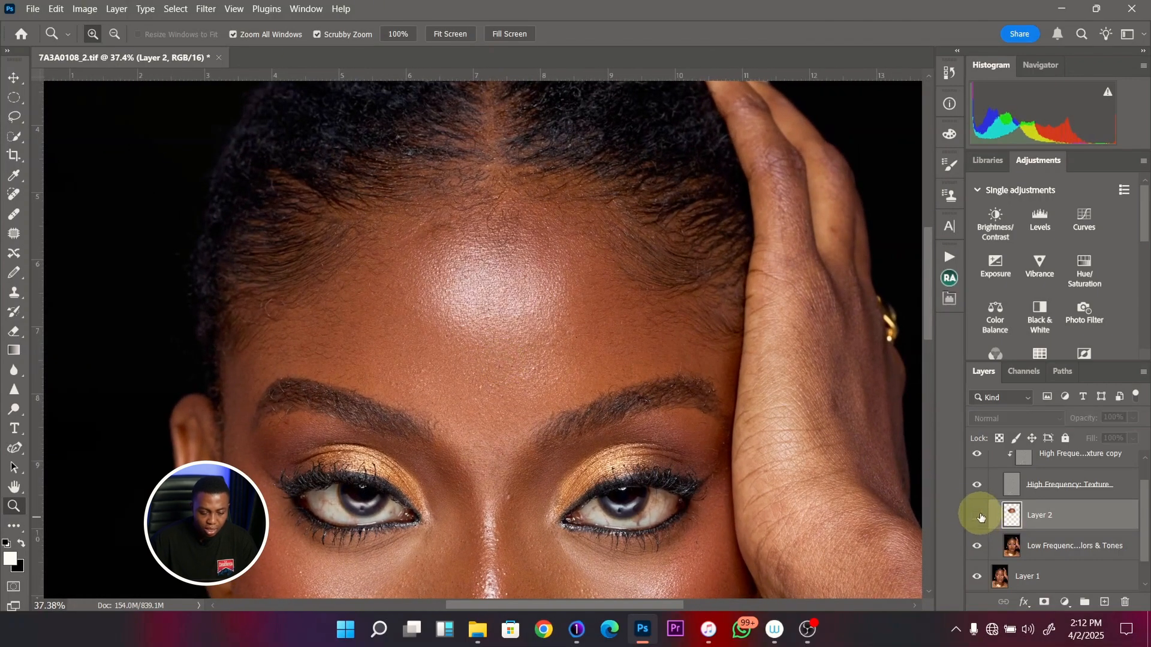
{"action": "left_click", "coordinate": [980, 516]}
{"action": "left_click_drag", "start_coordinate": [514, 342], "coordinate": [519, 309]}
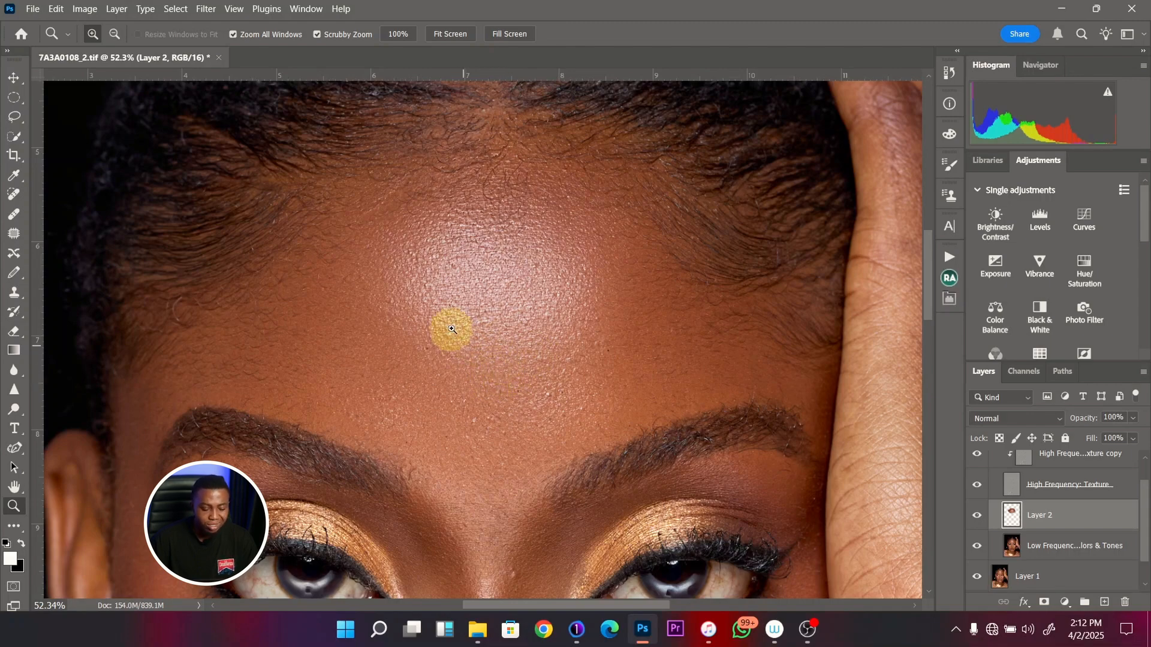
{"action": "left_click", "coordinate": [980, 519]}
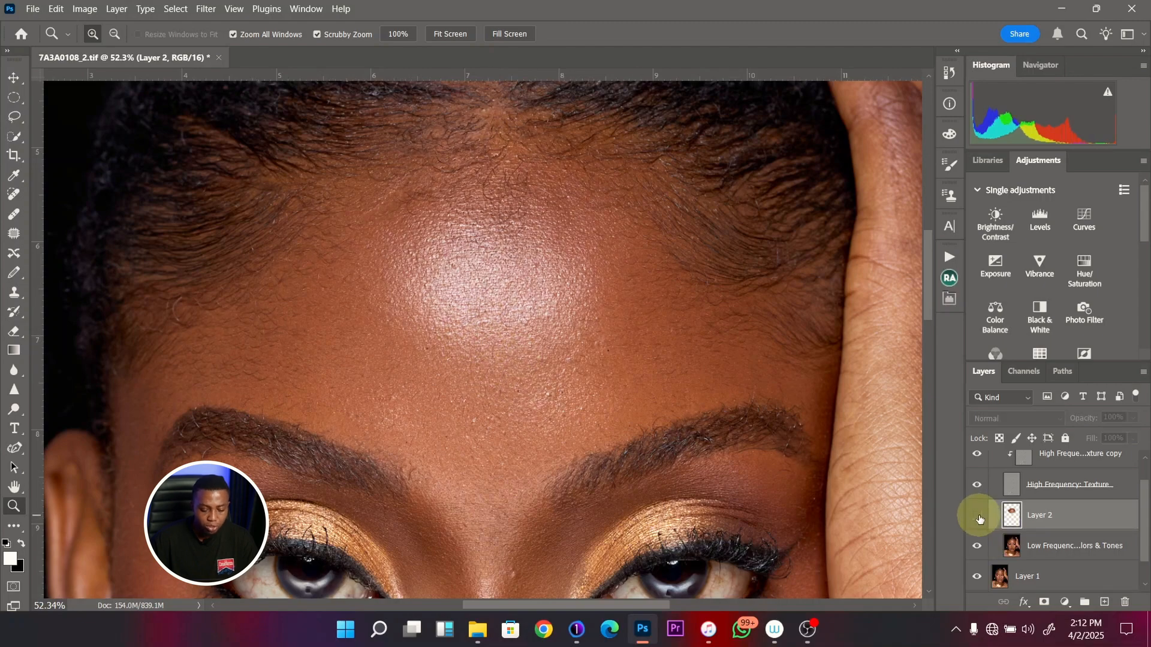
{"action": "left_click_drag", "start_coordinate": [494, 324], "coordinate": [463, 331]}
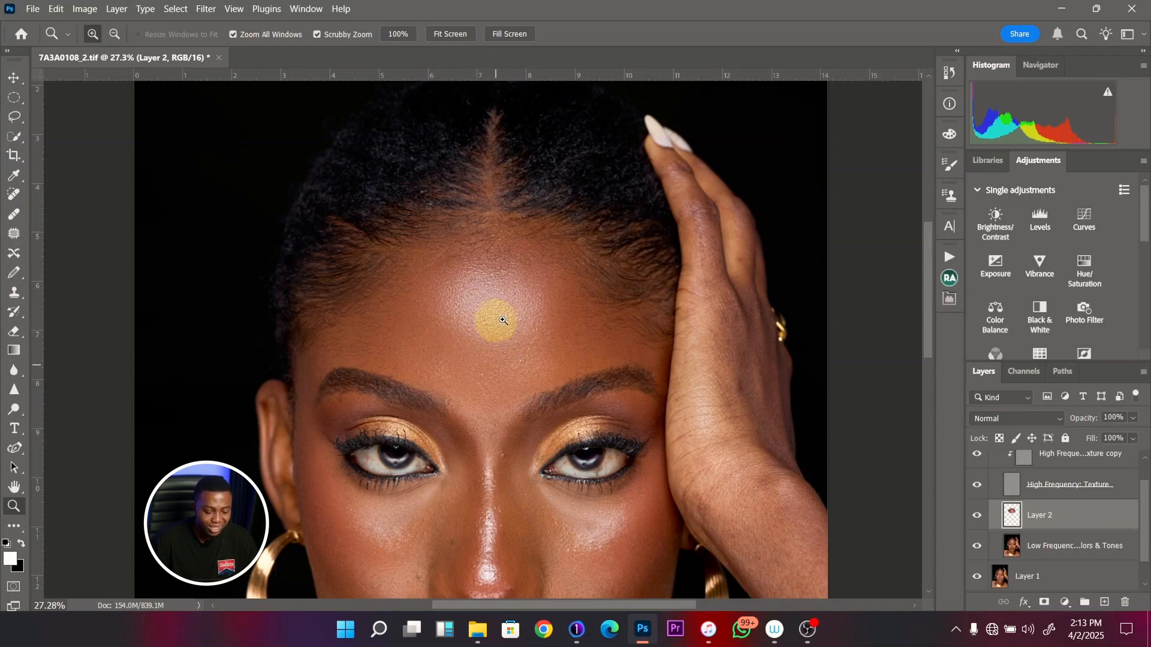
{"action": "left_click_drag", "start_coordinate": [470, 352], "coordinate": [428, 360]}
{"action": "left_click_drag", "start_coordinate": [447, 408], "coordinate": [437, 380]}
- Hide the High Frequency: Texture layer and blend the skin above the image-left eyebrow with a smaller Mixer Brush
{"action": "key", "text": "b"}
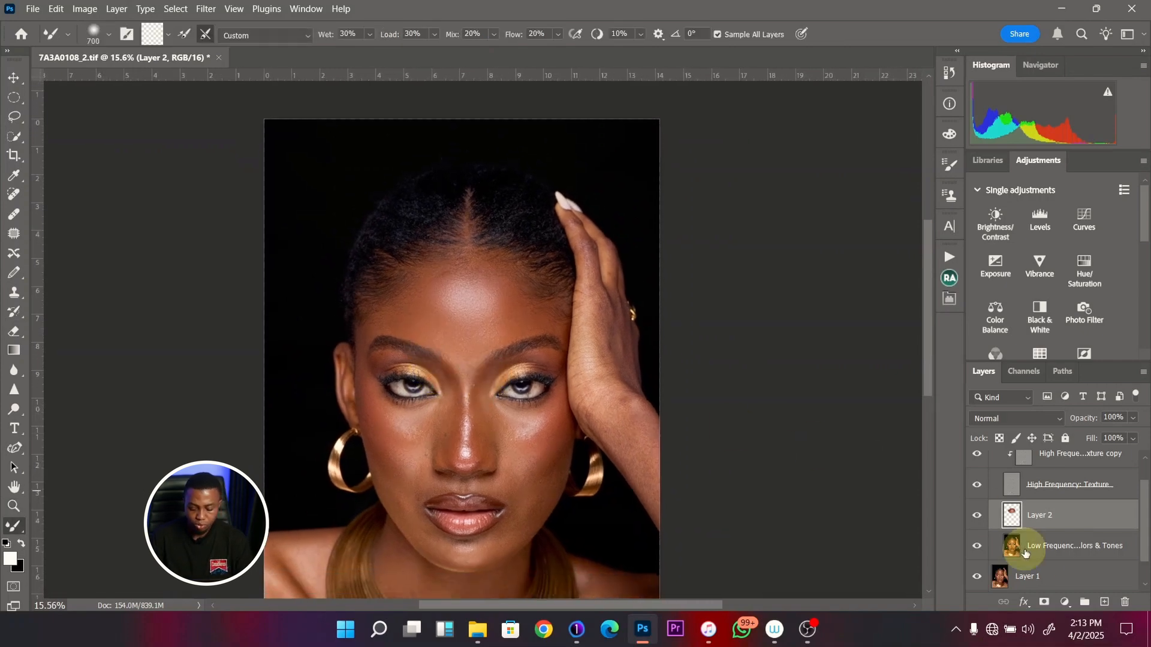
{"action": "left_click", "coordinate": [977, 485]}
{"action": "key", "text": "bracketleft"}
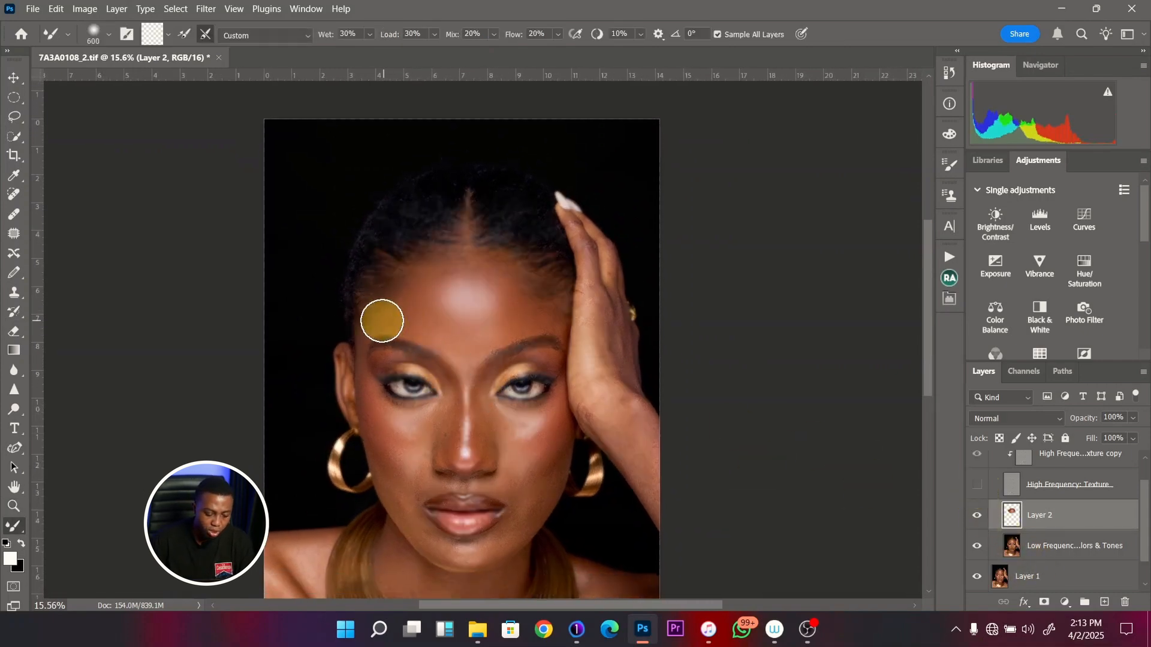
{"action": "key", "text": "bracketleft"}
{"action": "key", "text": "bracketleft"}
{"action": "key", "text": "bracketleft"}
{"action": "key", "text": "bracketright"}
{"action": "mouse_move", "coordinate": [377, 321]}
{"action": "left_mouse_down"}
{"action": "mouse_move", "coordinate": [427, 277]}
{"action": "mouse_move", "coordinate": [396, 309]}
{"action": "mouse_move", "coordinate": [415, 321]}
{"action": "left_mouse_up"}
- Blend the tones along the nose with a Mixer Brush of about 300 pixels, ending at 175 pixels
{"action": "key", "text": "bracketleft"}
{"action": "key", "text": "bracketleft"}
{"action": "key", "text": "bracketleft"}
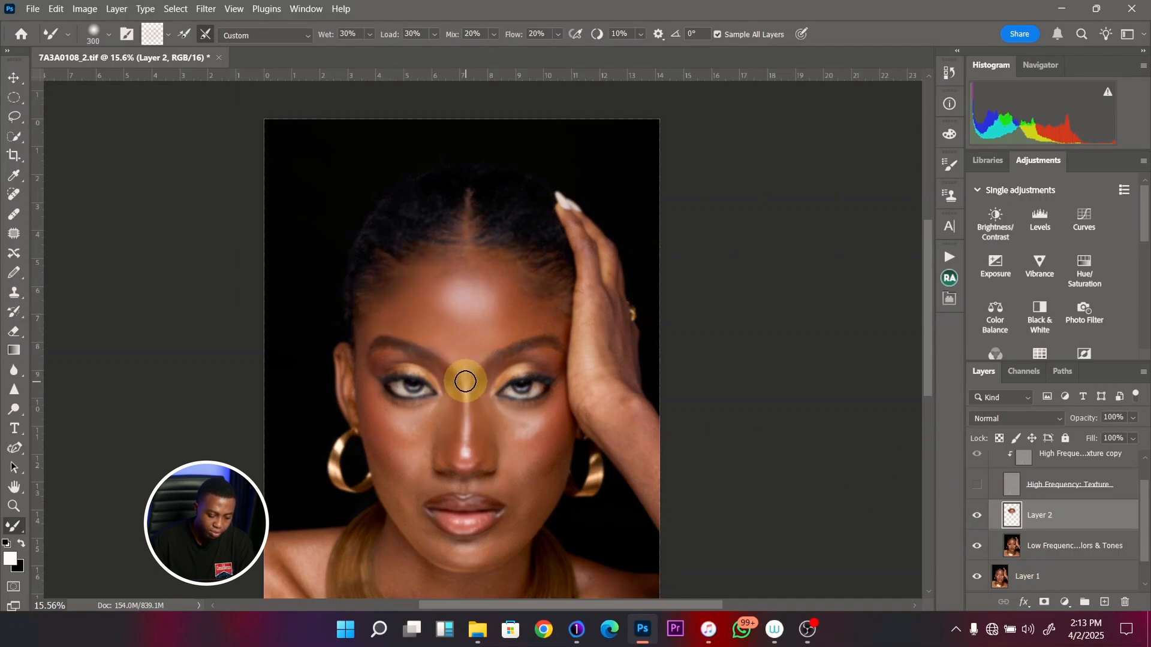
{"action": "key", "text": "bracketright"}
{"action": "mouse_move", "coordinate": [461, 449]}
{"action": "left_mouse_down"}
{"action": "mouse_move", "coordinate": [456, 393]}
{"action": "mouse_move", "coordinate": [447, 427]}
{"action": "left_mouse_up"}
{"action": "key", "text": "bracketleft"}
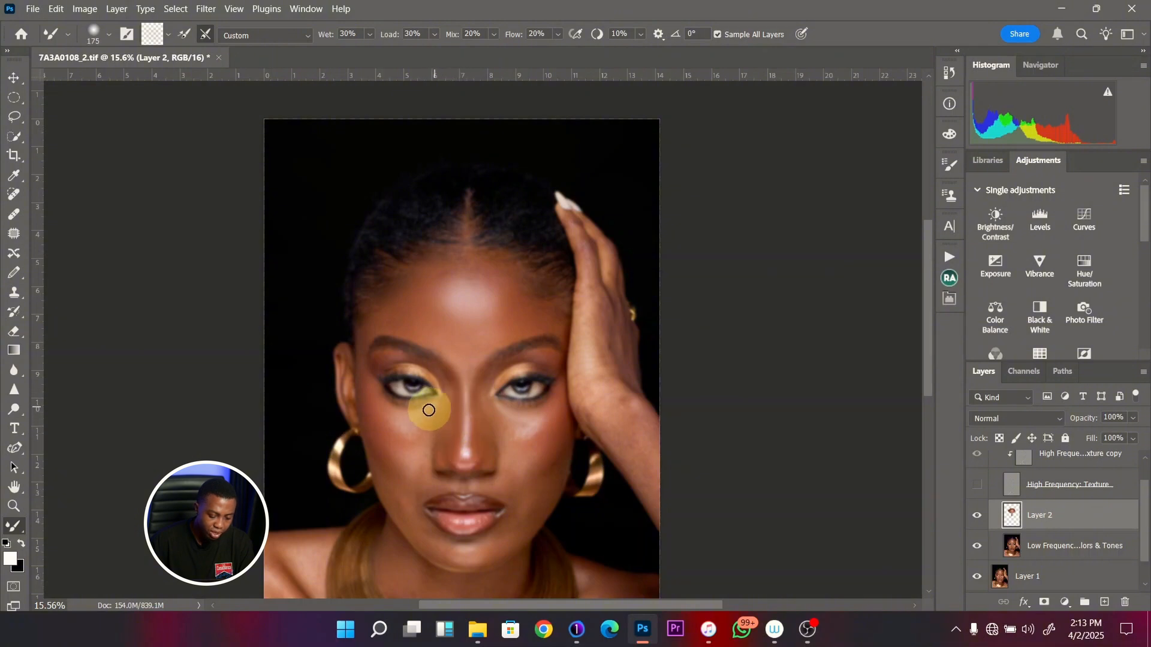
- Blend the under-eye area and cheek on the image-left side, enlarging the Mixer Brush to between 500 and 600 pixels
{"action": "mouse_move", "coordinate": [427, 425]}
{"action": "left_mouse_down"}
{"action": "mouse_move", "coordinate": [392, 419]}
{"action": "mouse_move", "coordinate": [416, 442]}
{"action": "mouse_move", "coordinate": [374, 407]}
{"action": "left_mouse_up"}
{"action": "key", "text": "bracketright"}
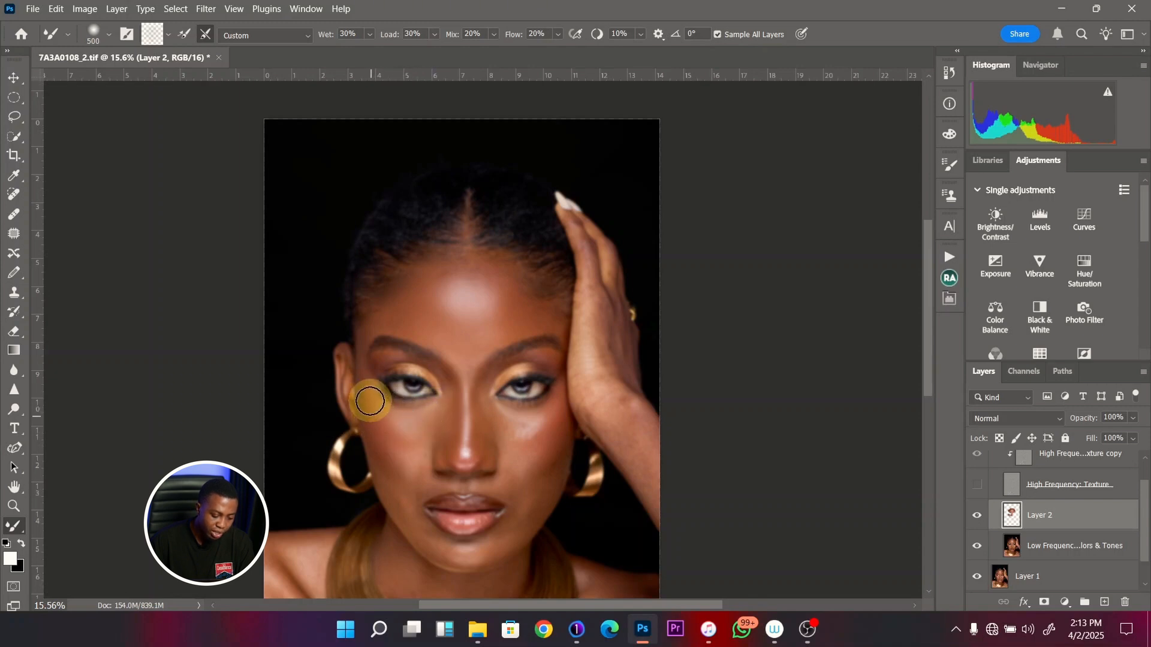
{"action": "key", "text": "bracketright"}
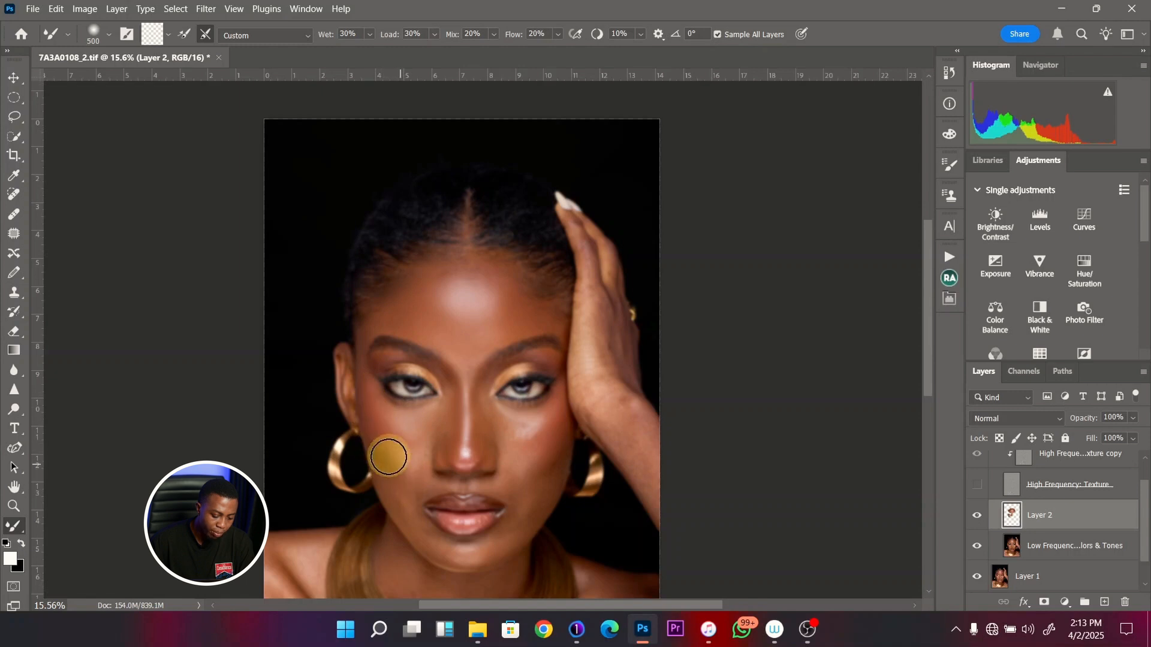
{"action": "key", "text": "bracketright"}
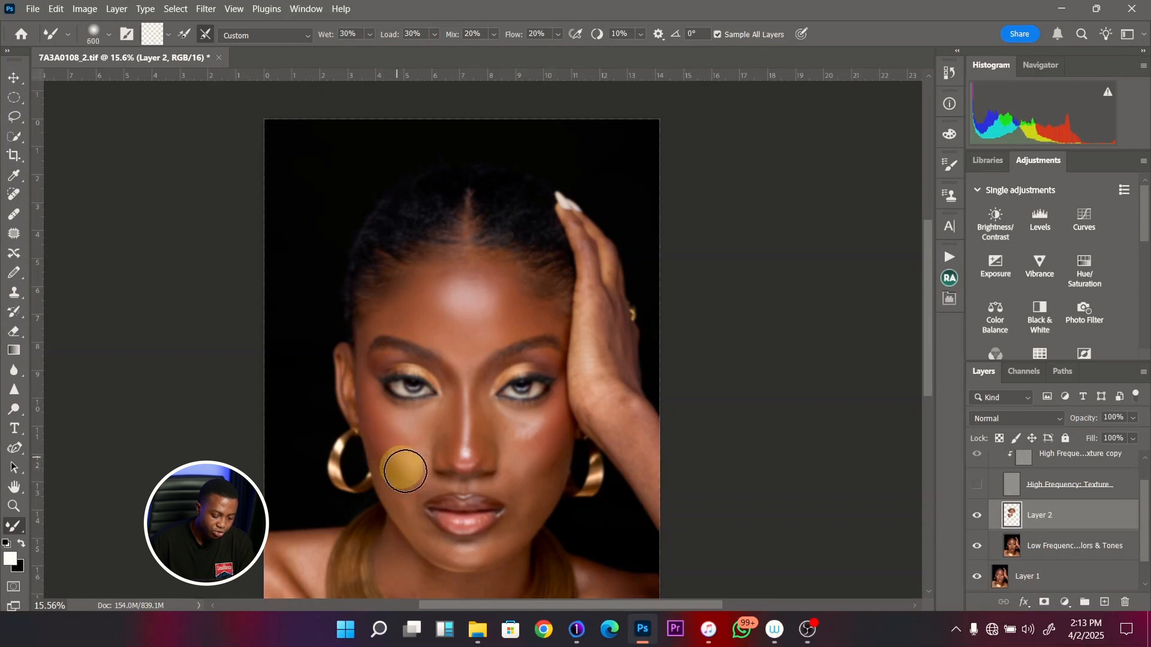
{"action": "key", "text": "bracketleft"}
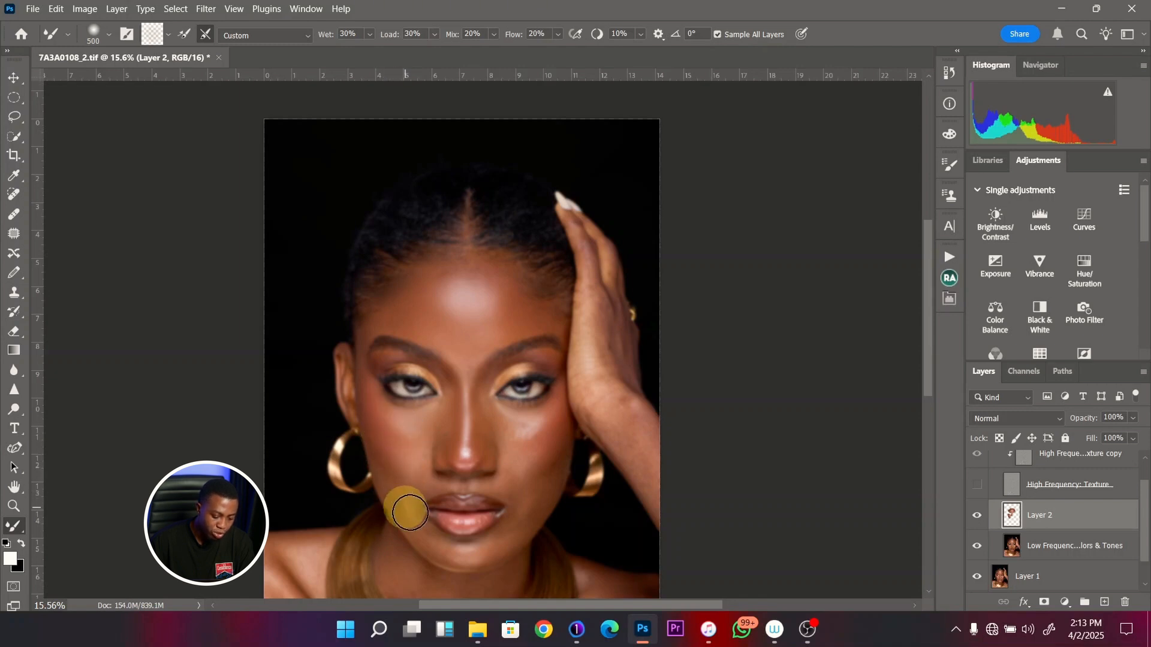
- Blend the skin around the lips with a 175-pixel Mixer Brush and enlarge it to 300 pixels for the chin
{"action": "key", "text": "bracketleft"}
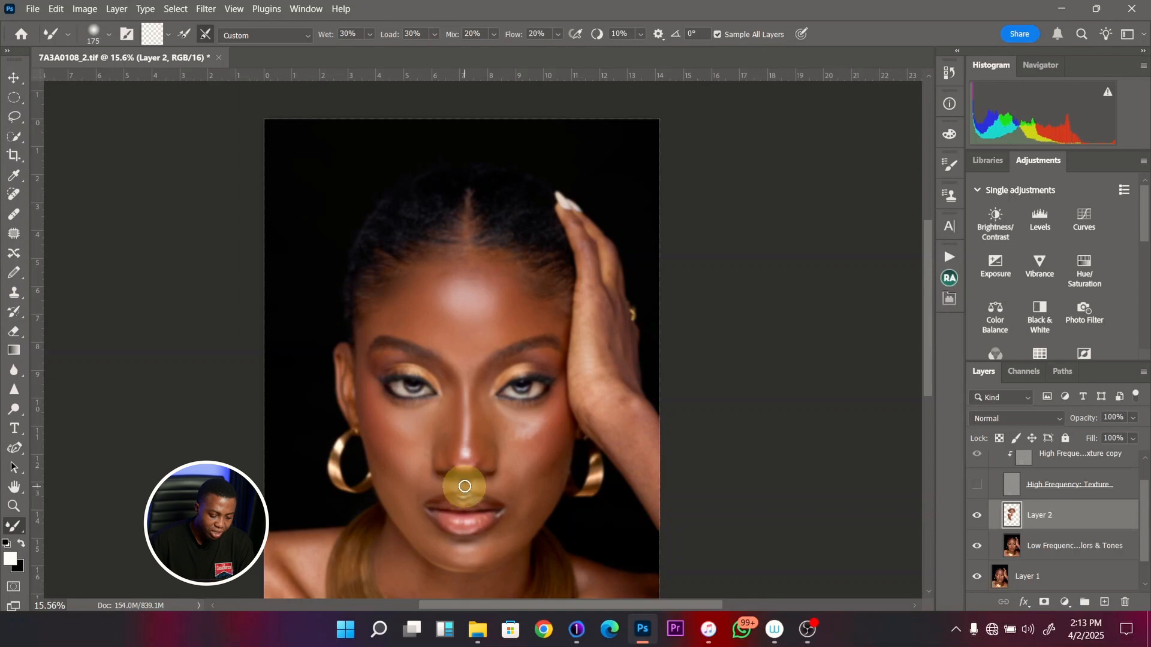
{"action": "key", "text": "bracketleft"}
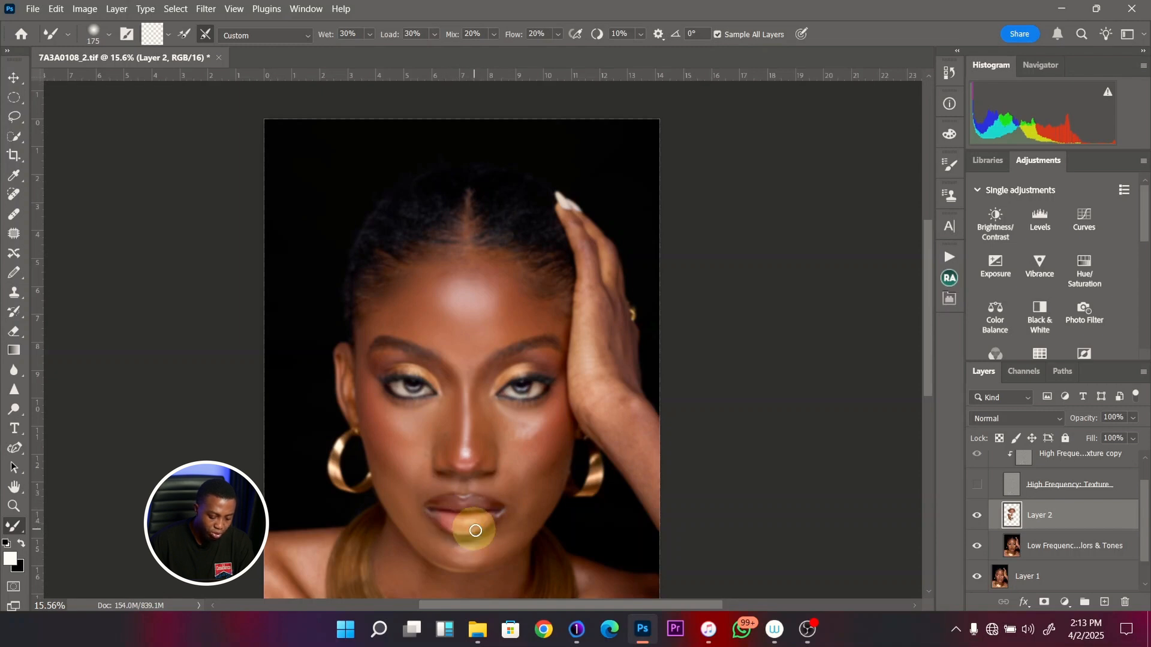
{"action": "key", "text": "bracketright"}
{"action": "key", "text": "bracketright"}
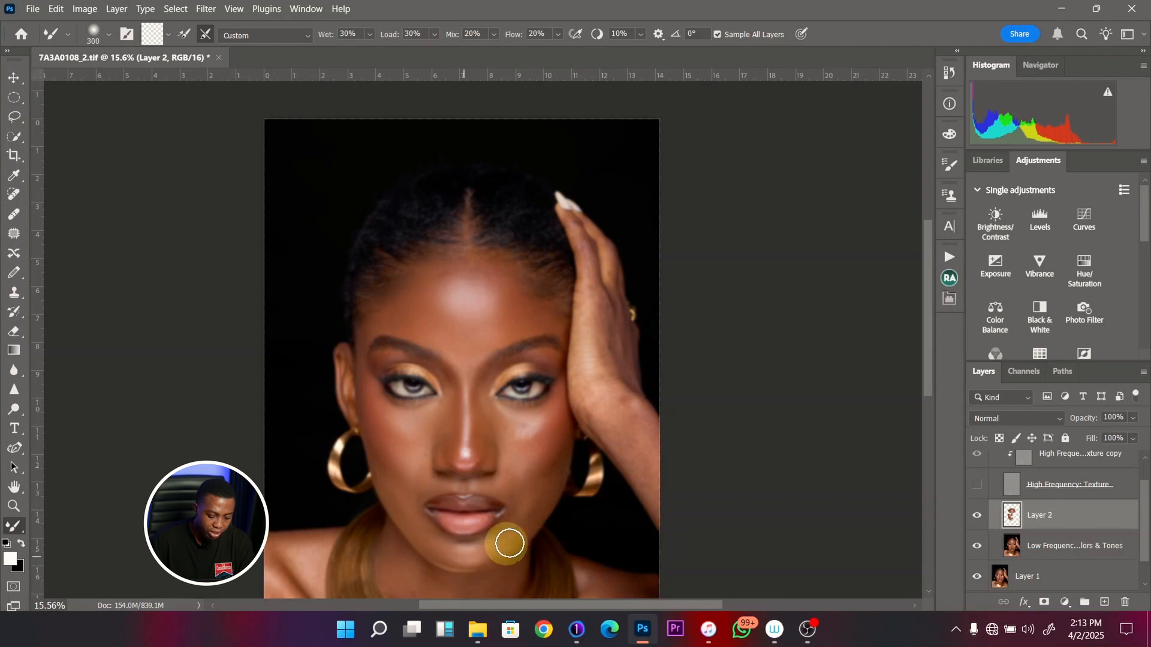
- Blend the skin beside the image-right corner of the mouth with a Mixer Brush of 400 to 500 pixels
{"action": "key", "text": "bracketright"}
{"action": "key", "text": "bracketright"}
{"action": "key", "text": "bracketright"}
{"action": "key", "text": "bracketright"}
{"action": "key", "text": "bracketleft"}
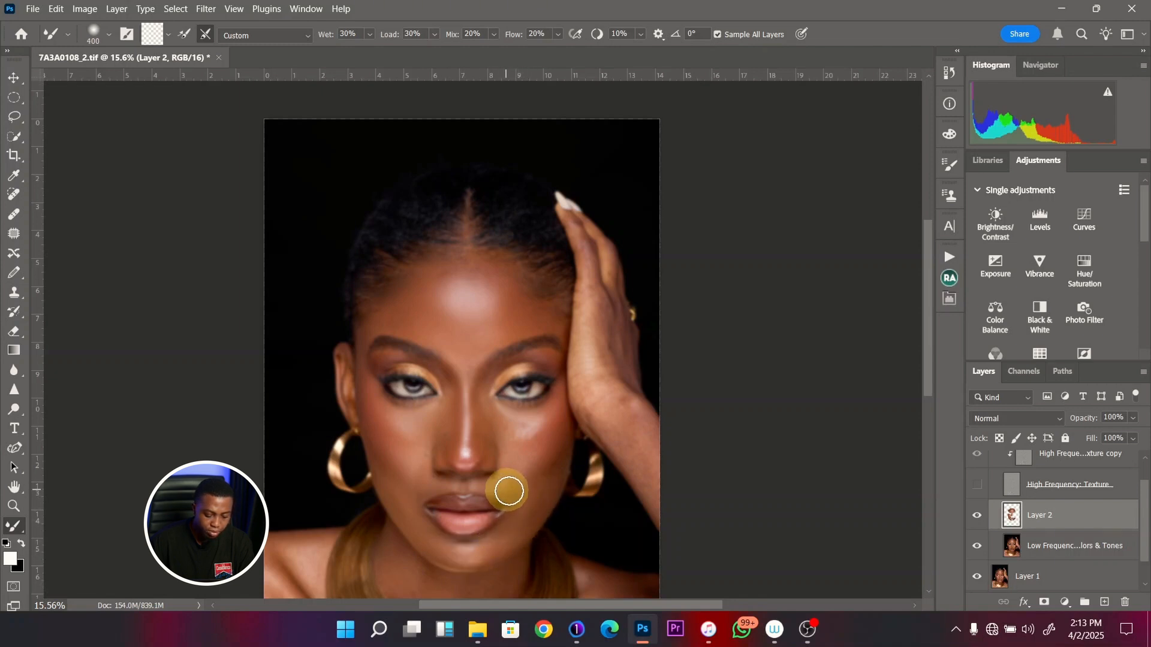
{"action": "left_click_drag", "start_coordinate": [496, 485], "coordinate": [516, 480]}
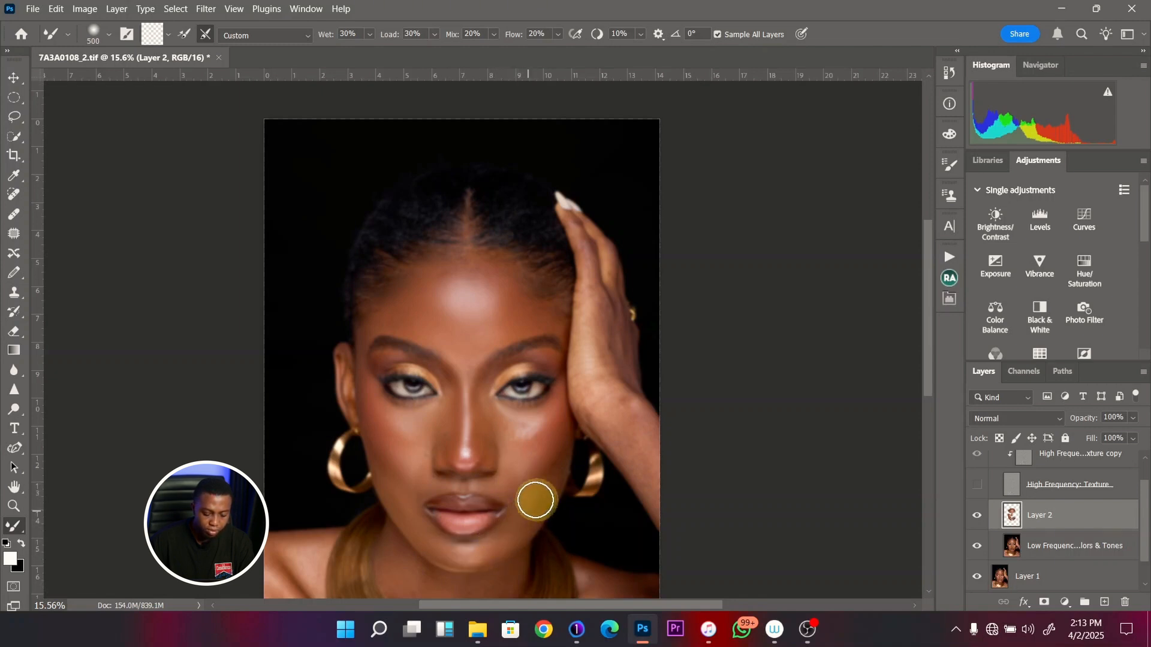
- Enlarge the Mixer Brush to 600 pixels beside the mouth and check the blended face with the High Frequency texture shown and hidden
{"action": "key", "text": "bracketright"}
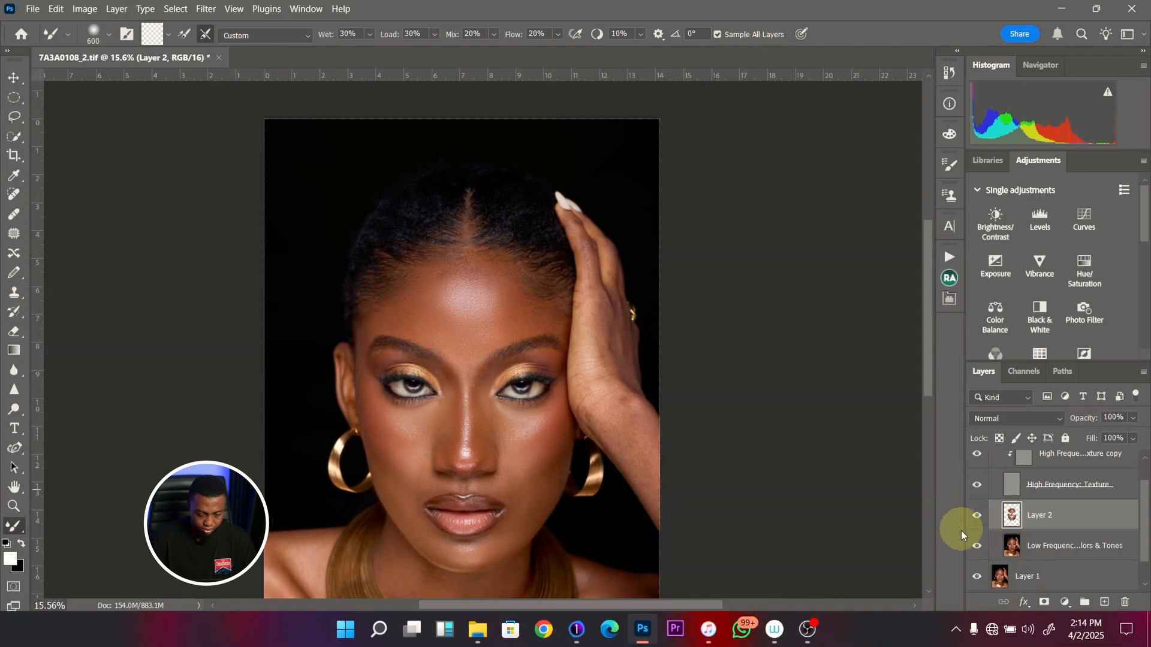
{"action": "key", "text": "z"}
{"action": "left_click_drag", "start_coordinate": [496, 478], "coordinate": [497, 446]}
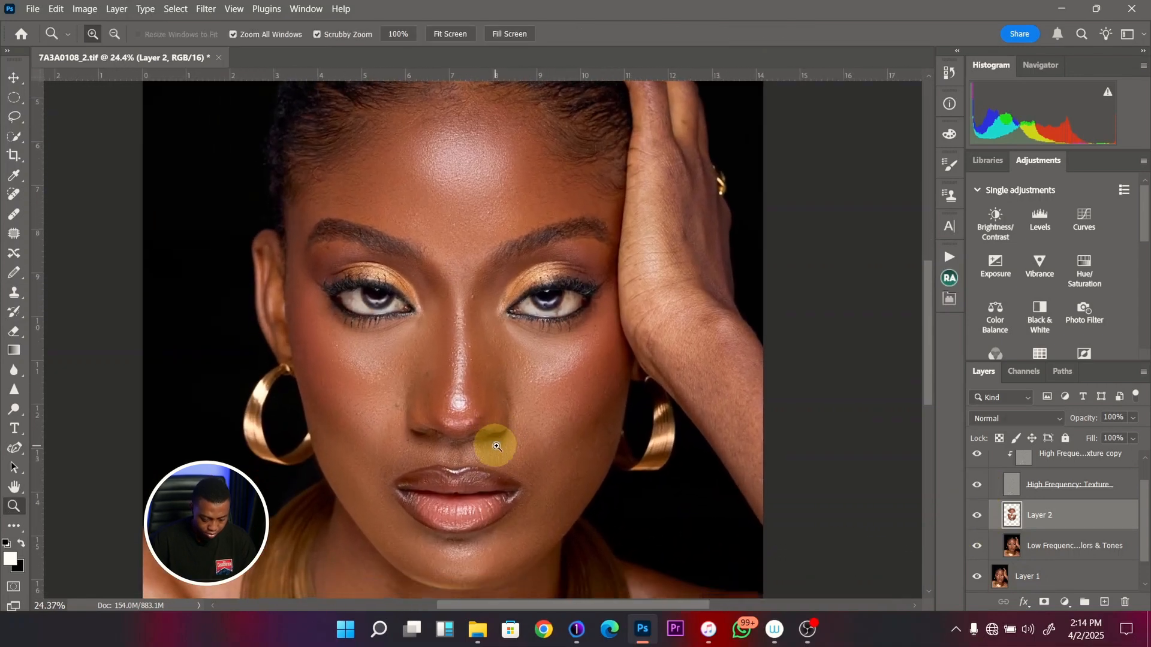
{"action": "left_click", "coordinate": [978, 487]}
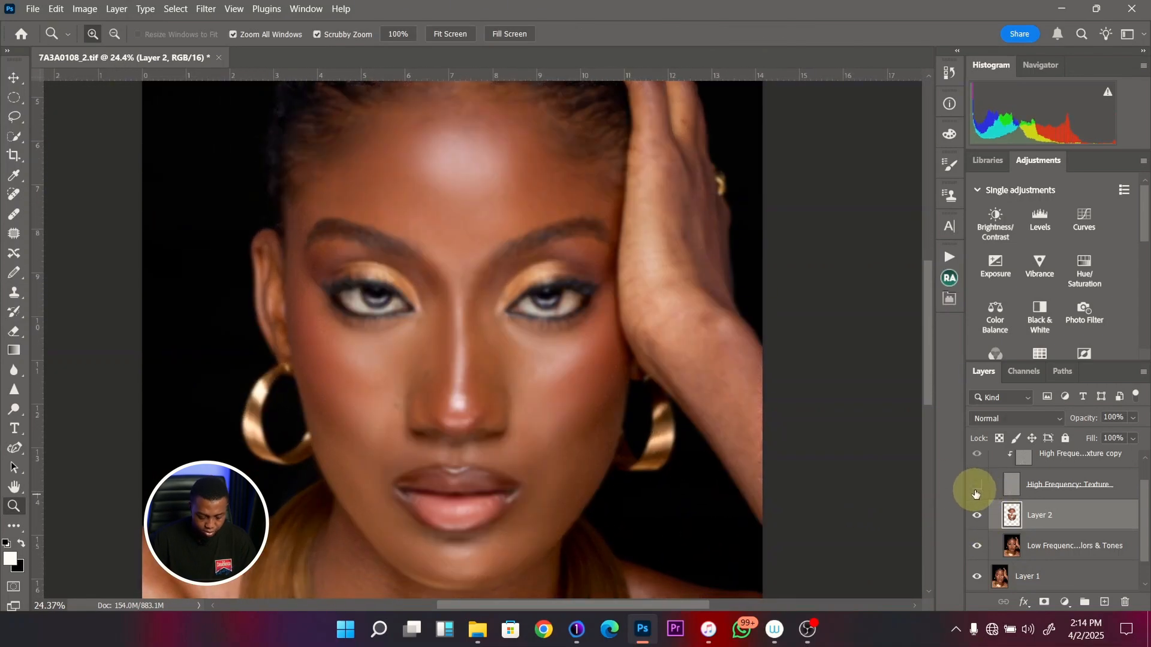
- Save the TIFF with no image compression, interleaved pixel order and RLE layer compression, and show the High Frequency texture to view the whole portrait
{"action": "key", "text": "ctrl+s"}
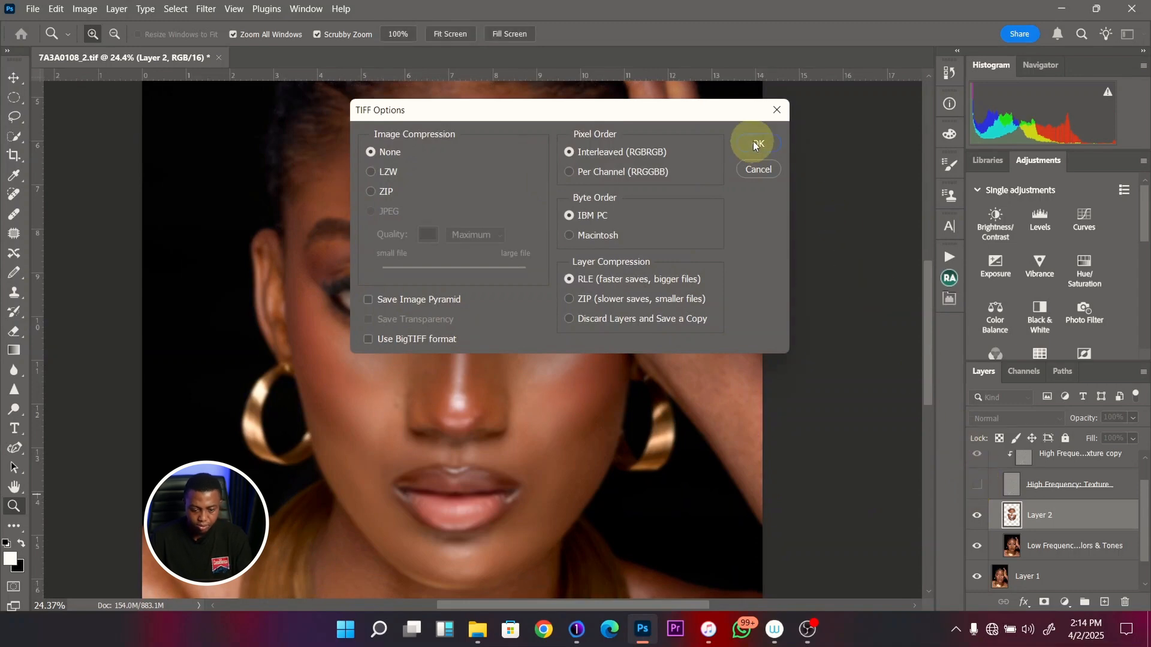
{"action": "left_click", "coordinate": [758, 143]}
{"action": "left_click", "coordinate": [981, 488]}
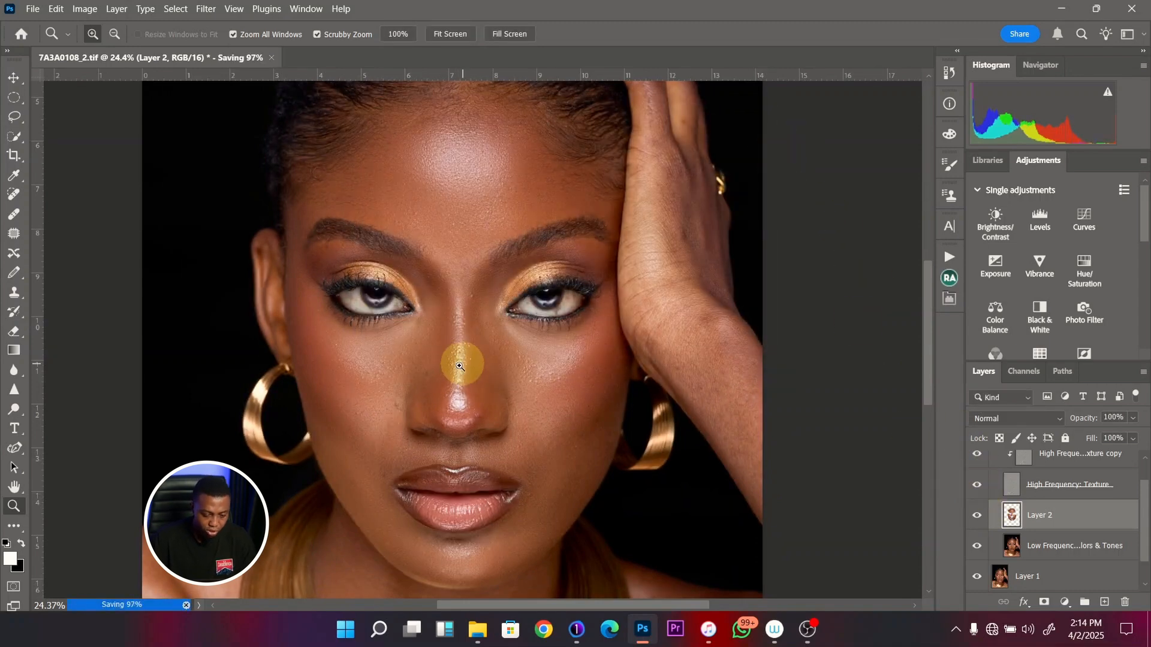
{"action": "left_click_drag", "start_coordinate": [458, 360], "coordinate": [483, 381]}
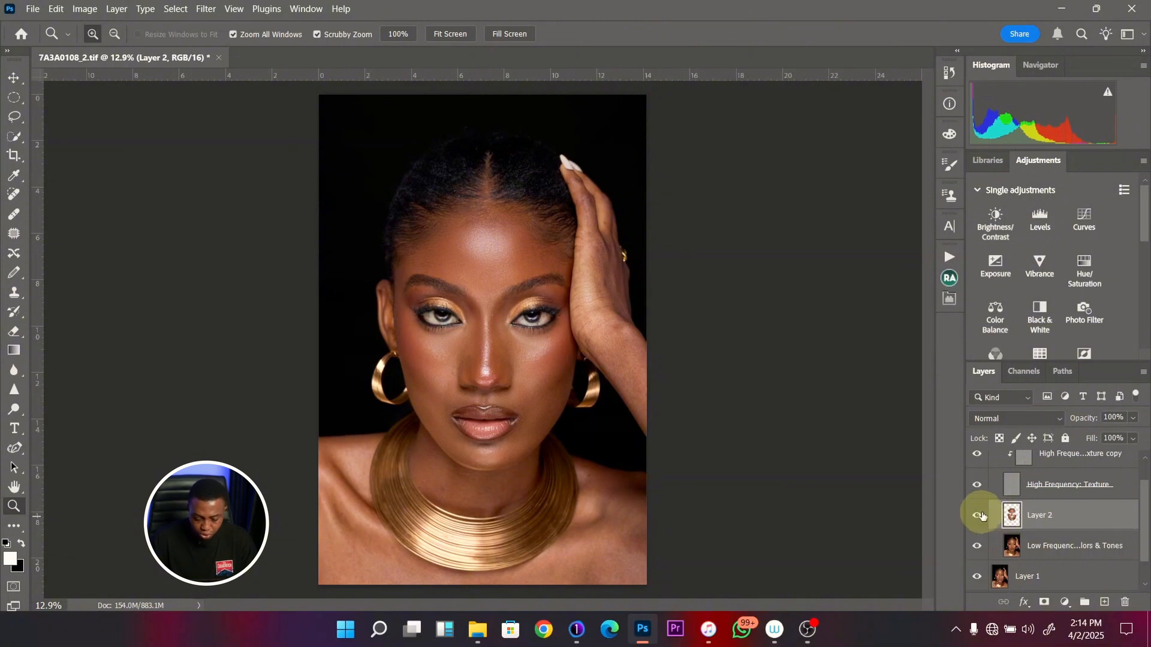
- Hide the High Frequency texture and blend the skin around the image-right eye with a 300-pixel Mixer Brush, enlarging it to 500 pixels
{"action": "left_click", "coordinate": [977, 487]}
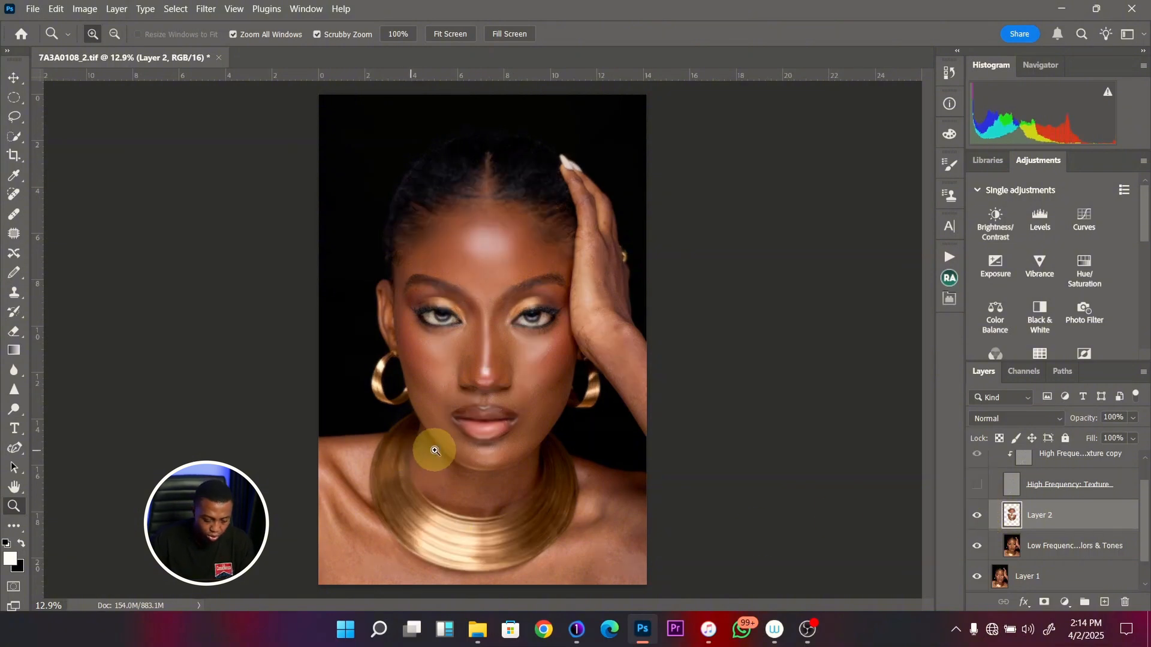
{"action": "key", "text": "b"}
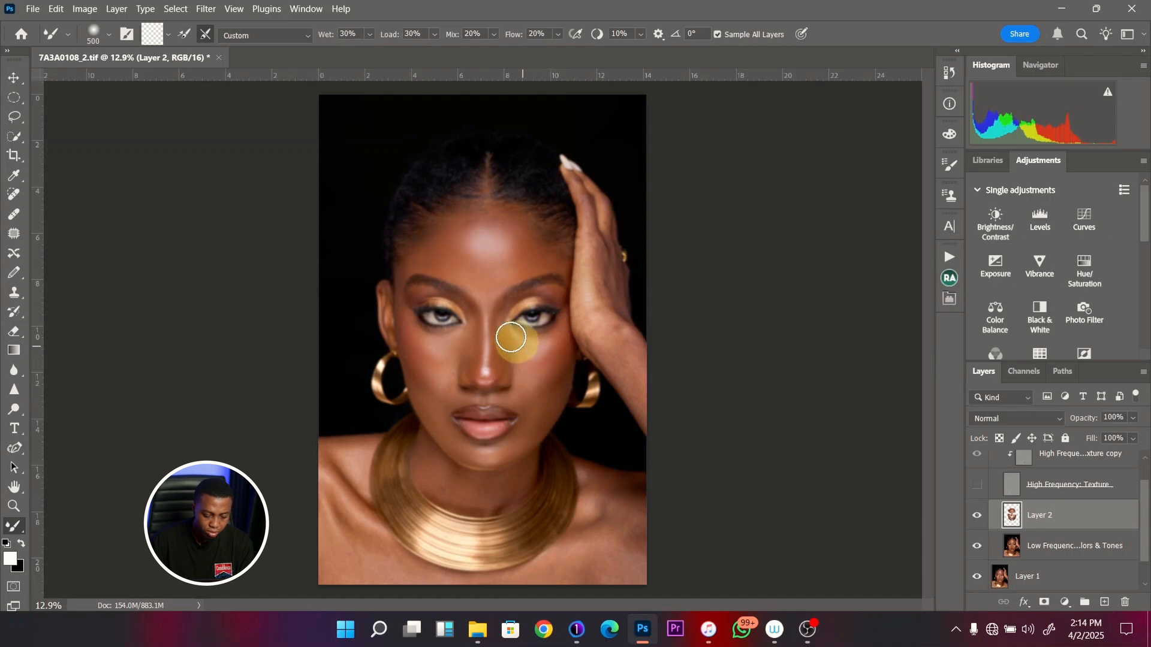
{"action": "key", "text": "bracketleft"}
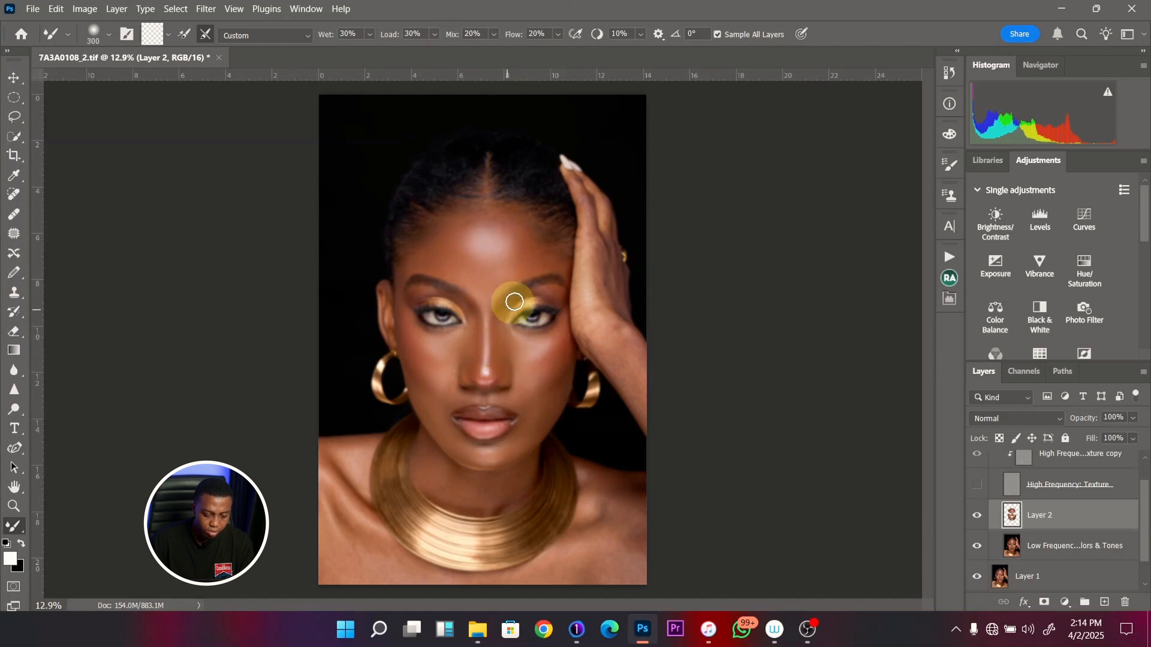
{"action": "key", "text": "bracketleft"}
{"action": "key", "text": "bracketright"}
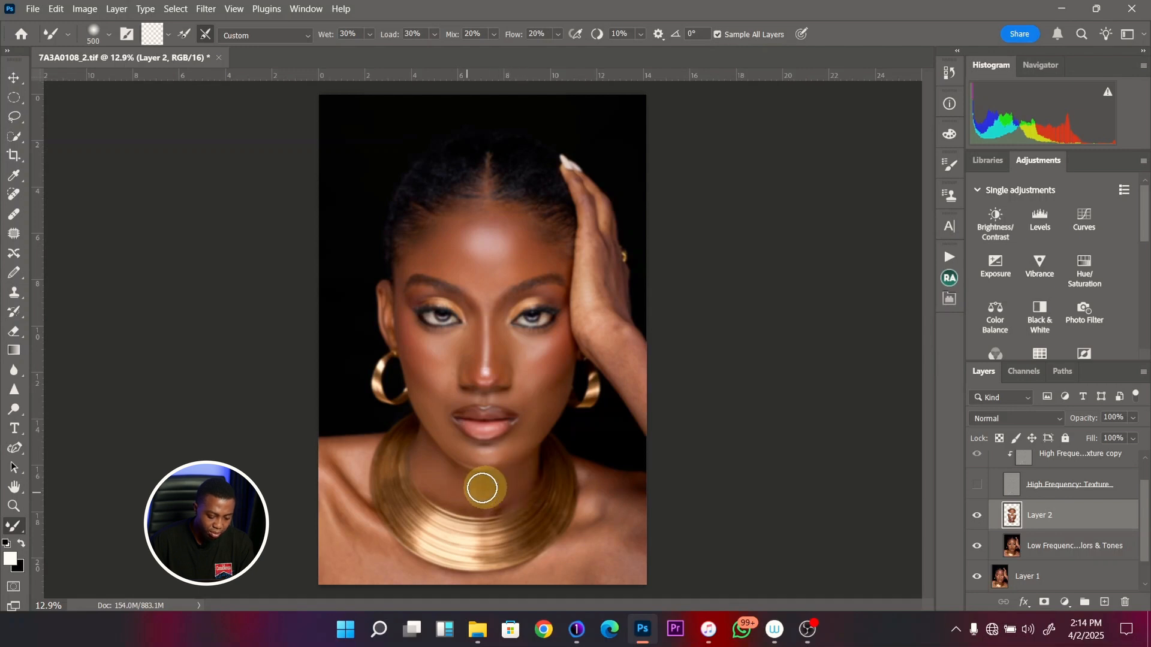
- Blend the tones of the neck, chest and image-right shoulder, varying the Mixer Brush size and ending at 300 pixels
{"action": "key", "text": "bracketleft"}
{"action": "key", "text": "bracketright"}
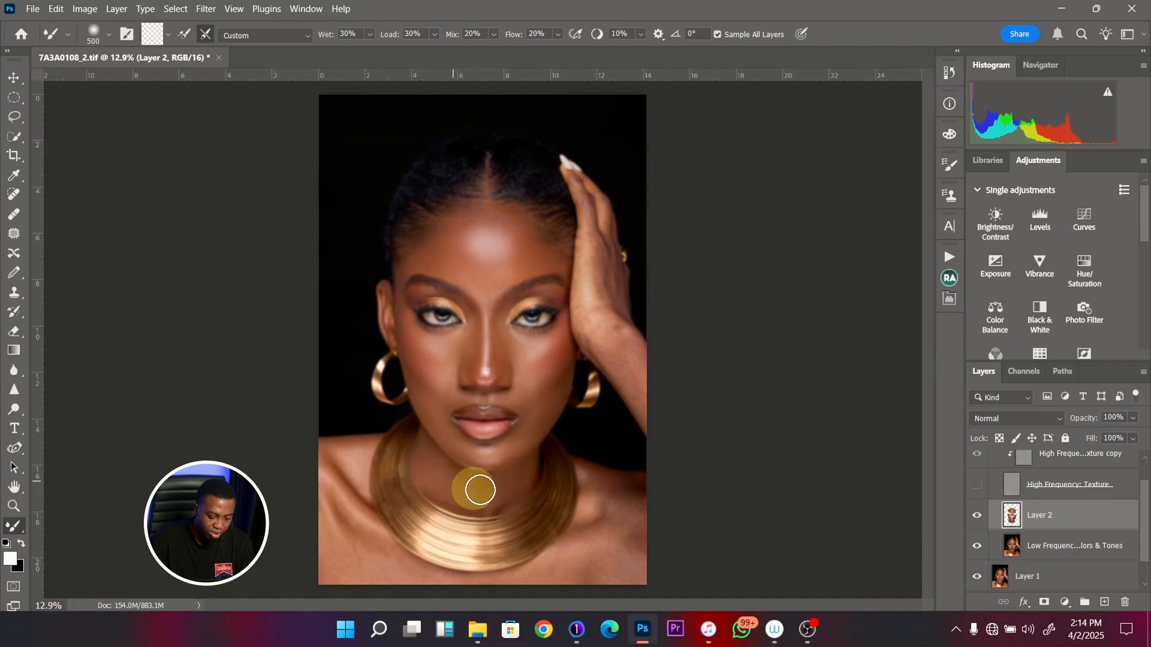
{"action": "key", "text": "bracketleft"}
{"action": "key", "text": "bracketleft"}
{"action": "mouse_move", "coordinate": [479, 464]}
{"action": "left_mouse_down"}
{"action": "mouse_move", "coordinate": [455, 454]}
{"action": "mouse_move", "coordinate": [513, 455]}
{"action": "mouse_move", "coordinate": [546, 412]}
{"action": "mouse_move", "coordinate": [468, 464]}
{"action": "mouse_move", "coordinate": [334, 486]}
{"action": "mouse_move", "coordinate": [343, 492]}
{"action": "mouse_move", "coordinate": [329, 460]}
{"action": "mouse_move", "coordinate": [338, 455]}
{"action": "mouse_move", "coordinate": [353, 480]}
{"action": "mouse_move", "coordinate": [333, 452]}
{"action": "mouse_move", "coordinate": [348, 450]}
{"action": "mouse_move", "coordinate": [333, 449]}
{"action": "mouse_move", "coordinate": [354, 450]}
{"action": "mouse_move", "coordinate": [356, 482]}
{"action": "mouse_move", "coordinate": [349, 448]}
{"action": "mouse_move", "coordinate": [334, 457]}
{"action": "mouse_move", "coordinate": [356, 524]}
{"action": "mouse_move", "coordinate": [380, 549]}
{"action": "mouse_move", "coordinate": [333, 495]}
{"action": "mouse_move", "coordinate": [339, 483]}
{"action": "mouse_move", "coordinate": [361, 542]}
{"action": "mouse_move", "coordinate": [339, 555]}
{"action": "mouse_move", "coordinate": [334, 526]}
{"action": "mouse_move", "coordinate": [331, 572]}
{"action": "mouse_move", "coordinate": [342, 548]}
{"action": "mouse_move", "coordinate": [331, 509]}
{"action": "mouse_move", "coordinate": [349, 584]}
{"action": "mouse_move", "coordinate": [362, 577]}
{"action": "mouse_move", "coordinate": [328, 502]}
{"action": "mouse_move", "coordinate": [355, 579]}
{"action": "mouse_move", "coordinate": [366, 577]}
{"action": "mouse_move", "coordinate": [356, 561]}
{"action": "mouse_move", "coordinate": [369, 557]}
{"action": "mouse_move", "coordinate": [374, 570]}
{"action": "mouse_move", "coordinate": [390, 561]}
{"action": "mouse_move", "coordinate": [380, 556]}
{"action": "mouse_move", "coordinate": [431, 582]}
{"action": "mouse_move", "coordinate": [538, 578]}
{"action": "mouse_move", "coordinate": [542, 567]}
{"action": "mouse_move", "coordinate": [563, 581]}
{"action": "mouse_move", "coordinate": [606, 570]}
{"action": "mouse_move", "coordinate": [629, 581]}
{"action": "mouse_move", "coordinate": [586, 570]}
{"action": "mouse_move", "coordinate": [620, 552]}
{"action": "mouse_move", "coordinate": [576, 549]}
{"action": "mouse_move", "coordinate": [596, 527]}
{"action": "mouse_move", "coordinate": [593, 503]}
{"action": "left_mouse_up"}
{"action": "key", "text": "bracketright"}
{"action": "key", "text": "bracketright"}
{"action": "key", "text": "bracketright"}
{"action": "key", "text": "bracketleft"}
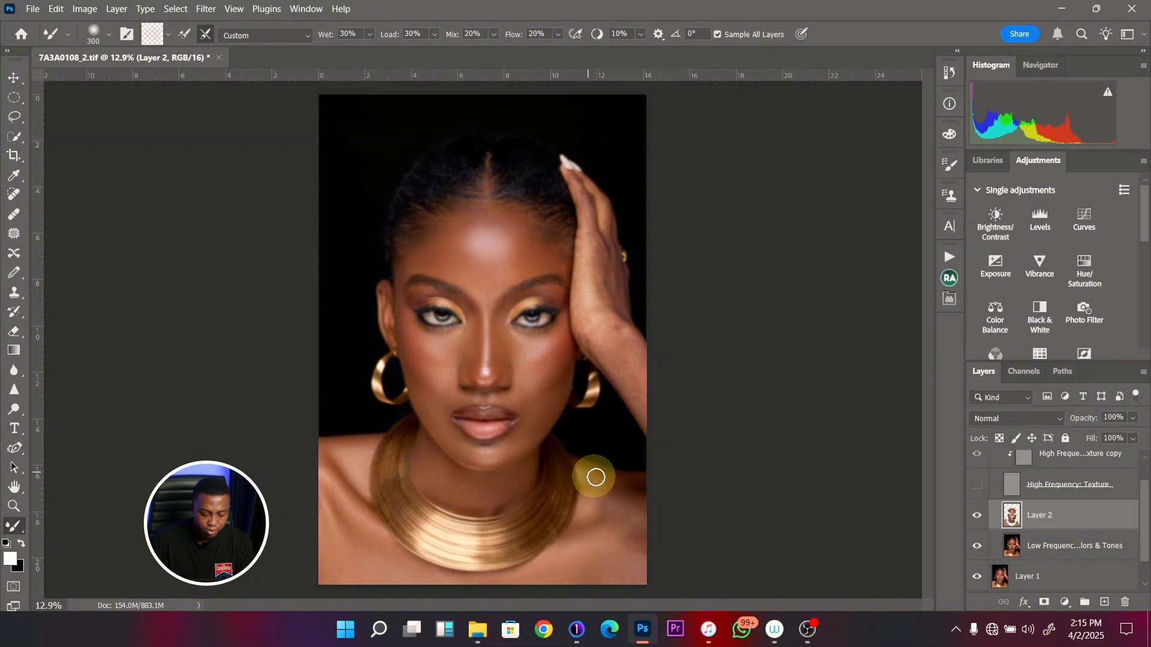
- Blend the image-right shoulder, forearm and raised hand with varying Mixer Brush sizes, ending at 500 pixels
{"action": "key", "text": "bracketright"}
{"action": "key", "text": "bracketright"}
{"action": "key", "text": "bracketright"}
{"action": "mouse_move", "coordinate": [627, 483]}
{"action": "left_mouse_down"}
{"action": "mouse_move", "coordinate": [634, 507]}
{"action": "mouse_move", "coordinate": [607, 522]}
{"action": "mouse_move", "coordinate": [612, 550]}
{"action": "mouse_move", "coordinate": [634, 510]}
{"action": "mouse_move", "coordinate": [629, 558]}
{"action": "mouse_move", "coordinate": [582, 577]}
{"action": "mouse_move", "coordinate": [641, 575]}
{"action": "mouse_move", "coordinate": [597, 527]}
{"action": "mouse_move", "coordinate": [604, 489]}
{"action": "mouse_move", "coordinate": [595, 499]}
{"action": "mouse_move", "coordinate": [610, 490]}
{"action": "mouse_move", "coordinate": [609, 533]}
{"action": "mouse_move", "coordinate": [635, 500]}
{"action": "mouse_move", "coordinate": [630, 487]}
{"action": "mouse_move", "coordinate": [609, 524]}
{"action": "mouse_move", "coordinate": [623, 562]}
{"action": "mouse_move", "coordinate": [614, 368]}
{"action": "mouse_move", "coordinate": [644, 414]}
{"action": "mouse_move", "coordinate": [618, 355]}
{"action": "mouse_move", "coordinate": [629, 377]}
{"action": "mouse_move", "coordinate": [587, 336]}
{"action": "mouse_move", "coordinate": [639, 380]}
{"action": "mouse_move", "coordinate": [580, 312]}
{"action": "mouse_move", "coordinate": [588, 222]}
{"action": "mouse_move", "coordinate": [576, 176]}
{"action": "mouse_move", "coordinate": [604, 206]}
{"action": "mouse_move", "coordinate": [616, 289]}
{"action": "mouse_move", "coordinate": [596, 244]}
{"action": "mouse_move", "coordinate": [599, 290]}
{"action": "mouse_move", "coordinate": [586, 241]}
{"action": "mouse_move", "coordinate": [621, 334]}
{"action": "mouse_move", "coordinate": [609, 290]}
{"action": "mouse_move", "coordinate": [591, 325]}
{"action": "mouse_move", "coordinate": [624, 336]}
{"action": "left_mouse_up"}
{"action": "key", "text": "bracketleft"}
{"action": "key", "text": "bracketleft"}
{"action": "key", "text": "bracketright"}
{"action": "key", "text": "bracketleft"}
{"action": "key", "text": "bracketleft"}
{"action": "key", "text": "bracketleft"}
{"action": "key", "text": "bracketleft"}
{"action": "key", "text": "bracketleft"}
{"action": "key", "text": "bracketleft"}
{"action": "key", "text": "bracketright"}
{"action": "key", "text": "bracketright"}
{"action": "key", "text": "bracketright"}
{"action": "key", "text": "bracketright"}
{"action": "key", "text": "bracketright"}
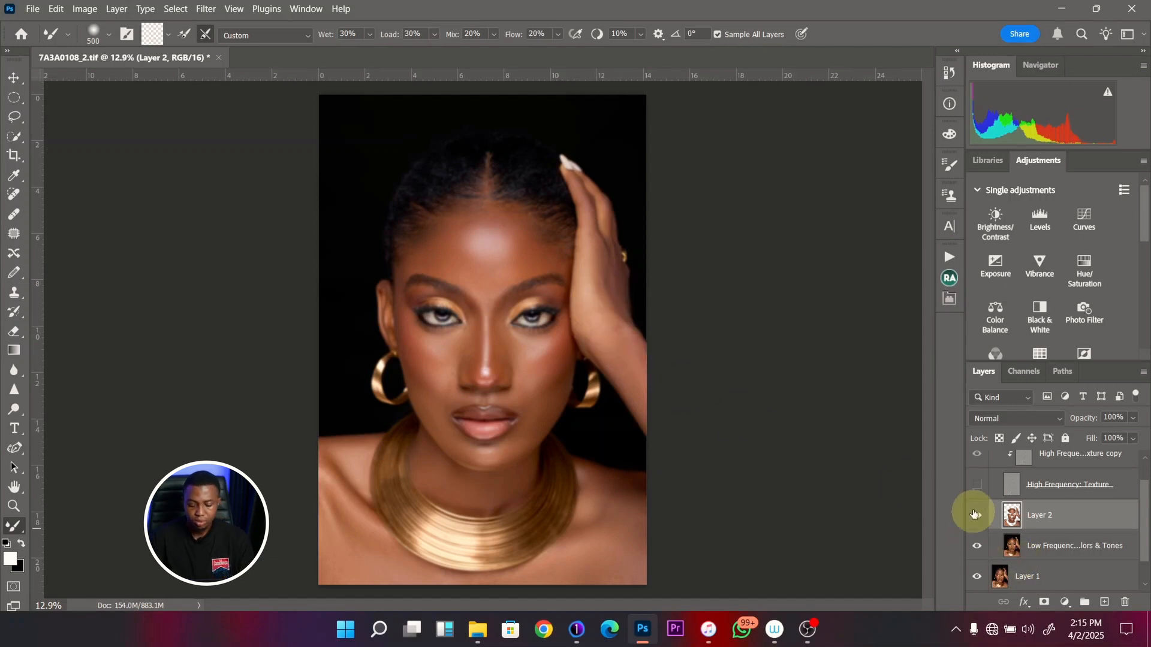
- Show the High Frequency texture and compare the portrait with Layer 2 on and off, both close up and in full
{"action": "left_click", "coordinate": [977, 487]}
{"action": "key", "text": "z"}
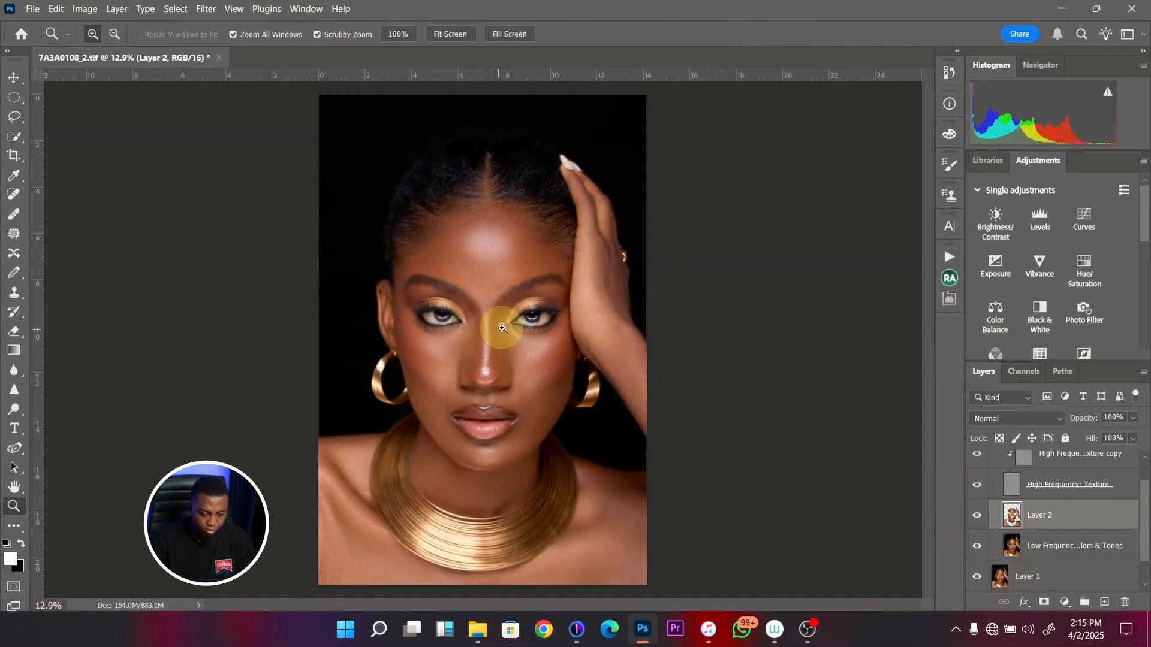
{"action": "left_click_drag", "start_coordinate": [505, 326], "coordinate": [538, 334]}
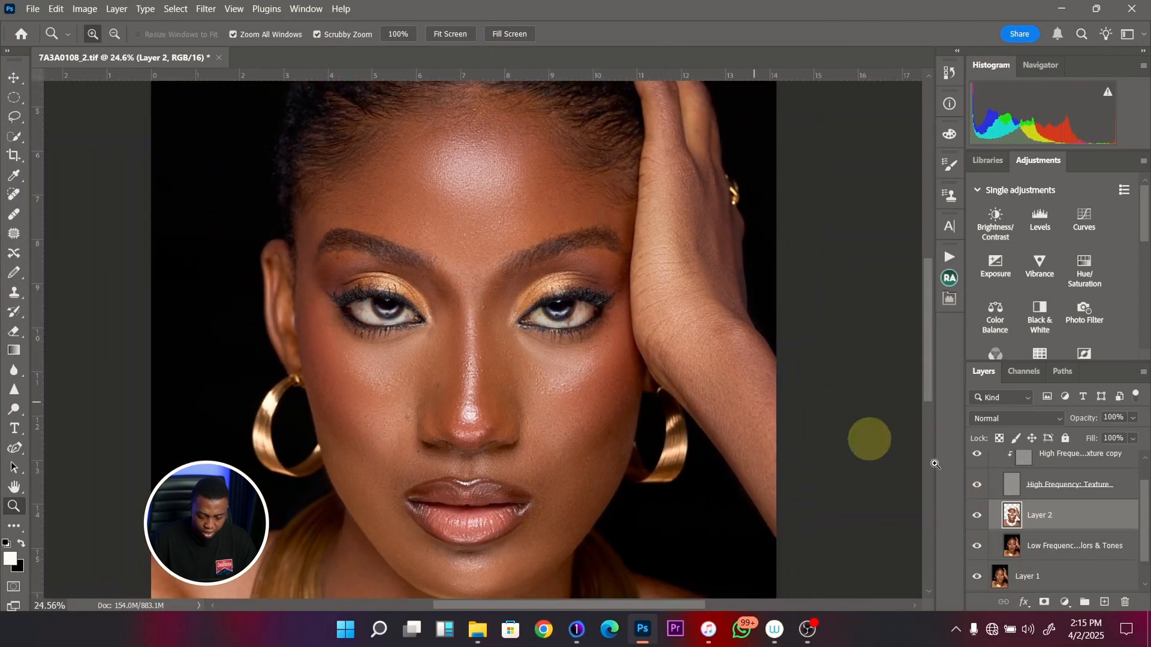
{"action": "left_click", "coordinate": [979, 516]}
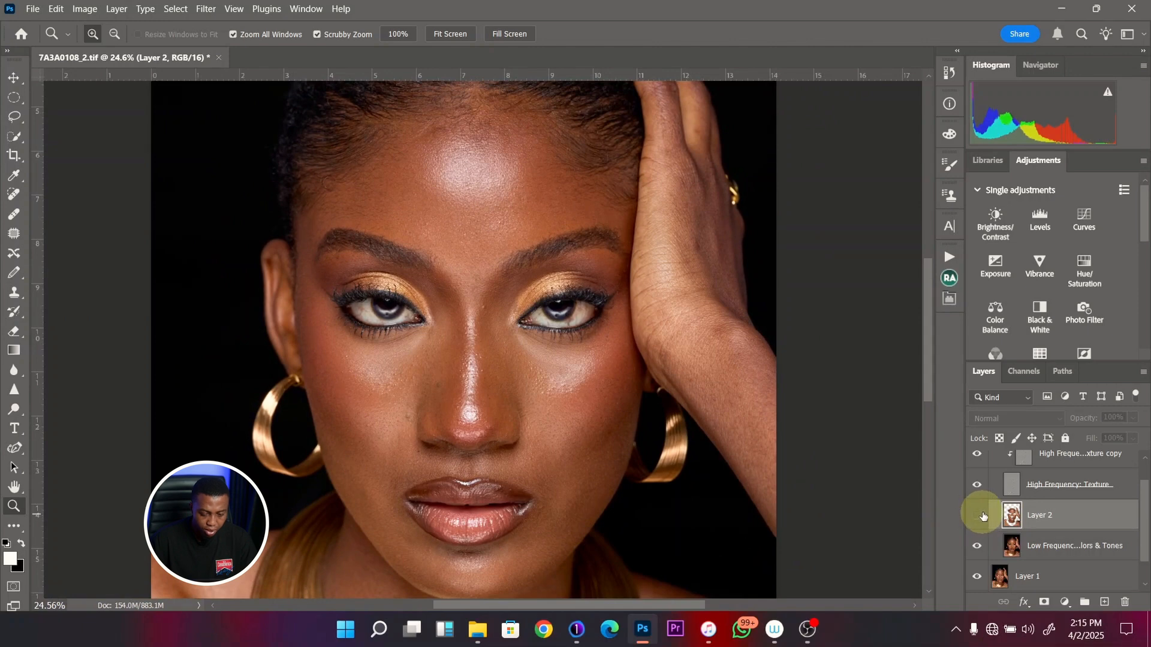
{"action": "left_click", "coordinate": [979, 517]}
{"action": "left_click_drag", "start_coordinate": [465, 314], "coordinate": [429, 323]}
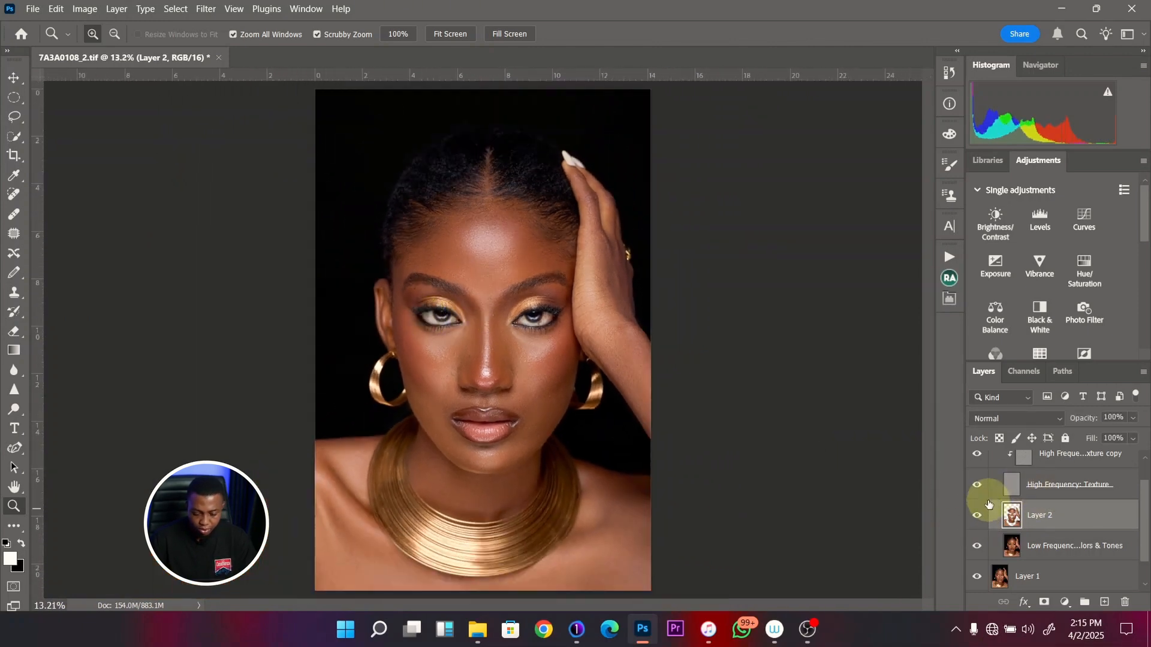
{"action": "left_click", "coordinate": [979, 517]}
{"action": "left_click", "coordinate": [979, 519]}
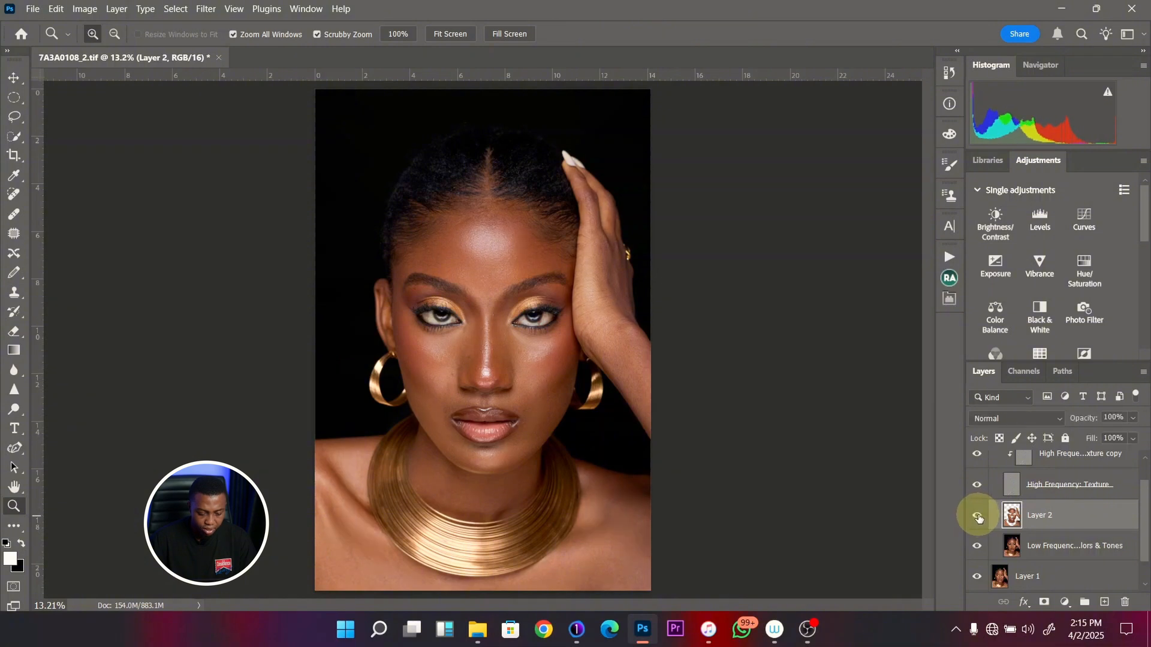
- Hide the High Frequency texture and blend the chest, shoulders and neck with a Mixer Brush of 600 and then 500 pixels
{"action": "left_click", "coordinate": [977, 485]}
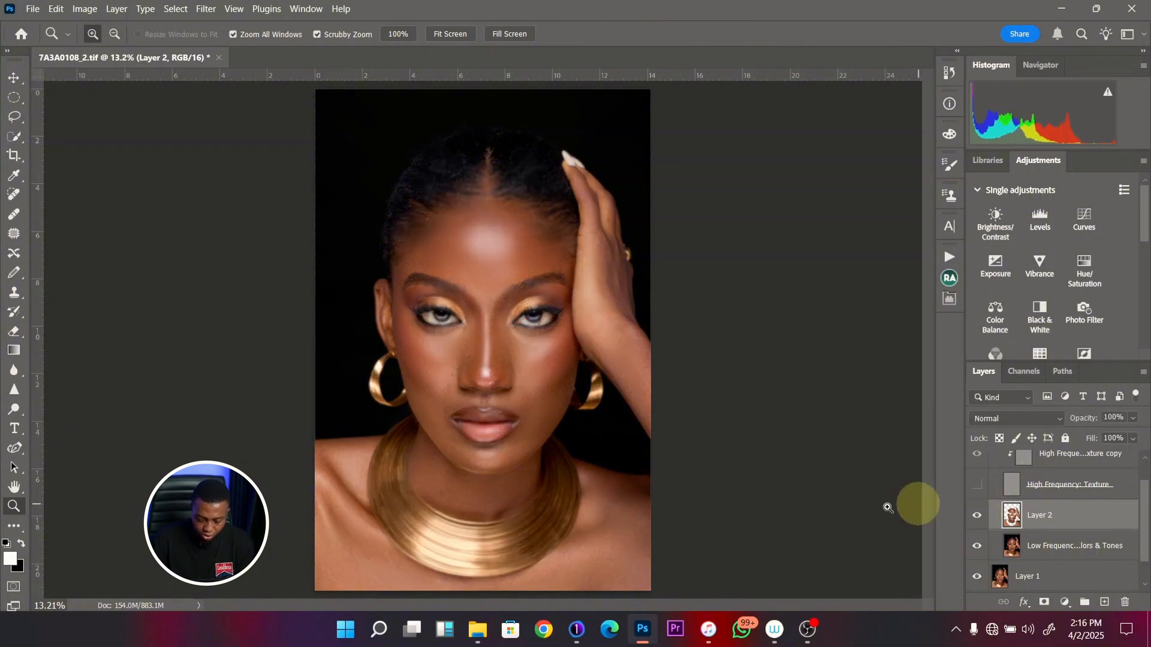
{"action": "mouse_move", "coordinate": [365, 551]}
{"action": "left_mouse_down"}
{"action": "mouse_move", "coordinate": [387, 523]}
{"action": "mouse_move", "coordinate": [372, 515]}
{"action": "mouse_move", "coordinate": [350, 447]}
{"action": "mouse_move", "coordinate": [400, 523]}
{"action": "mouse_move", "coordinate": [433, 540]}
{"action": "mouse_move", "coordinate": [416, 537]}
{"action": "mouse_move", "coordinate": [552, 540]}
{"action": "mouse_move", "coordinate": [605, 476]}
{"action": "mouse_move", "coordinate": [584, 470]}
{"action": "mouse_move", "coordinate": [604, 520]}
{"action": "mouse_move", "coordinate": [631, 532]}
{"action": "mouse_move", "coordinate": [604, 486]}
{"action": "left_mouse_up"}
{"action": "key", "text": "bracketright"}
{"action": "key", "text": "bracketright"}
{"action": "key", "text": "bracketright"}
{"action": "key", "text": "bracketleft"}
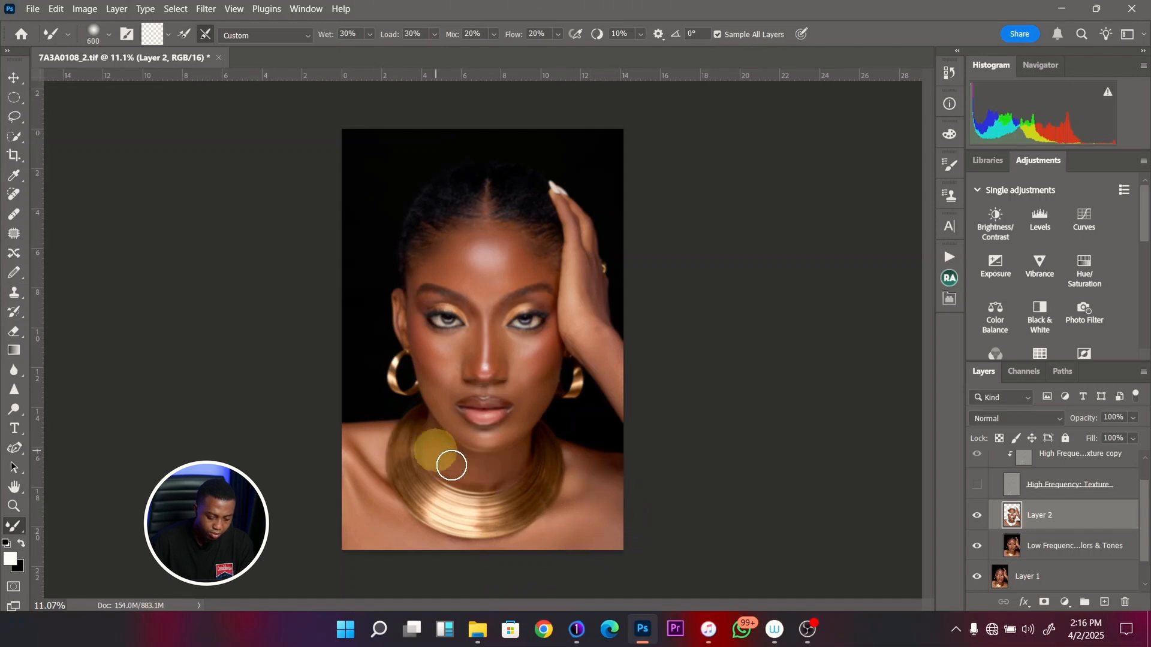
{"action": "key", "text": "bracketleft"}
{"action": "mouse_move", "coordinate": [468, 476]}
{"action": "left_mouse_down"}
{"action": "mouse_move", "coordinate": [493, 484]}
{"action": "mouse_move", "coordinate": [511, 470]}
{"action": "left_mouse_up"}
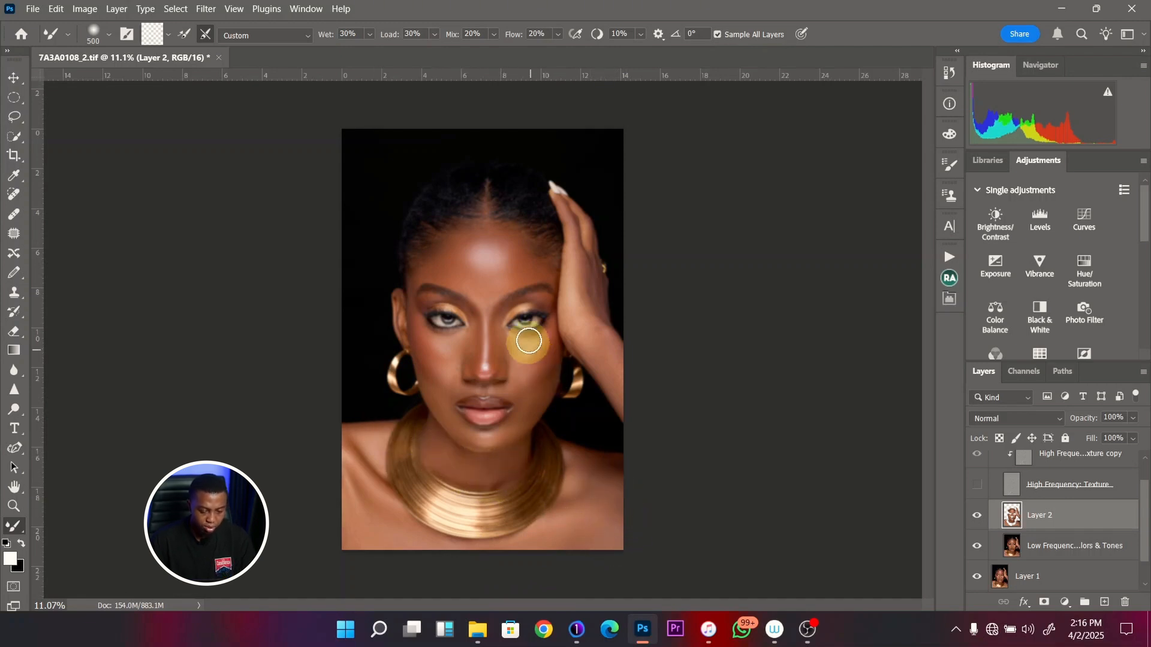
- Blend the forehead from the hairline to the image-left temple with the Mixer Brush, ending at 400 pixels
{"action": "key", "text": "z"}
{"action": "left_click_drag", "start_coordinate": [534, 257], "coordinate": [552, 267]}
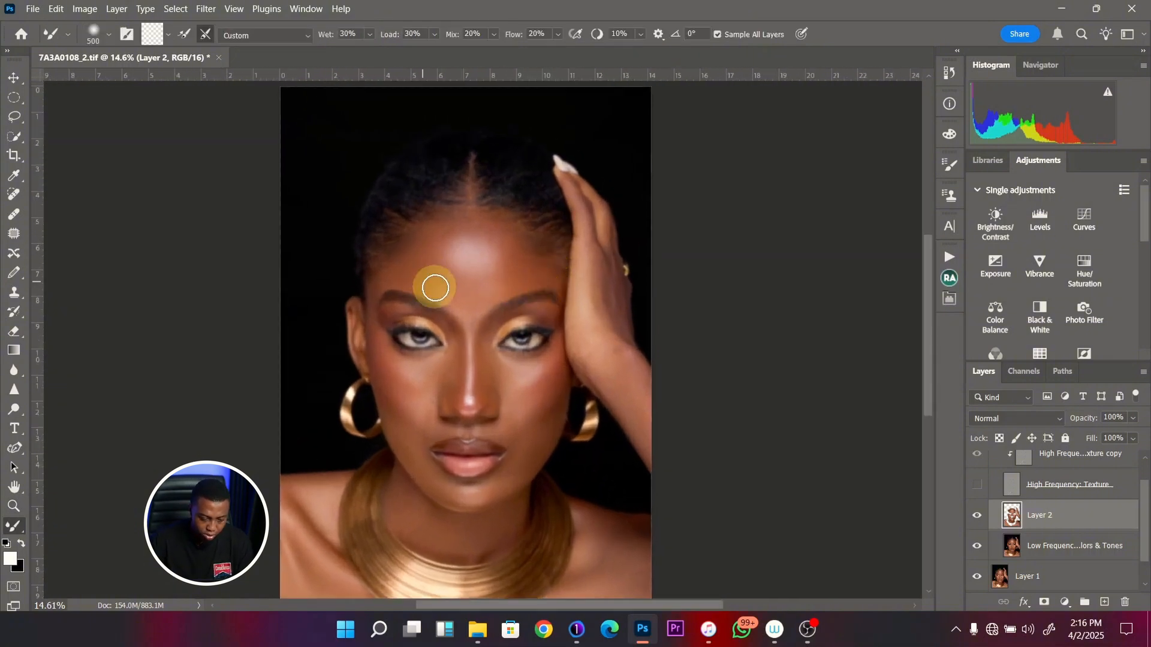
{"action": "key", "text": "bracketleft"}
{"action": "key", "text": "bracketleft"}
{"action": "mouse_move", "coordinate": [456, 205]}
{"action": "left_mouse_down"}
{"action": "mouse_move", "coordinate": [507, 213]}
{"action": "mouse_move", "coordinate": [432, 221]}
{"action": "mouse_move", "coordinate": [477, 218]}
{"action": "mouse_move", "coordinate": [505, 240]}
{"action": "mouse_move", "coordinate": [506, 282]}
{"action": "mouse_move", "coordinate": [398, 279]}
{"action": "left_mouse_up"}
{"action": "key", "text": "bracketright"}
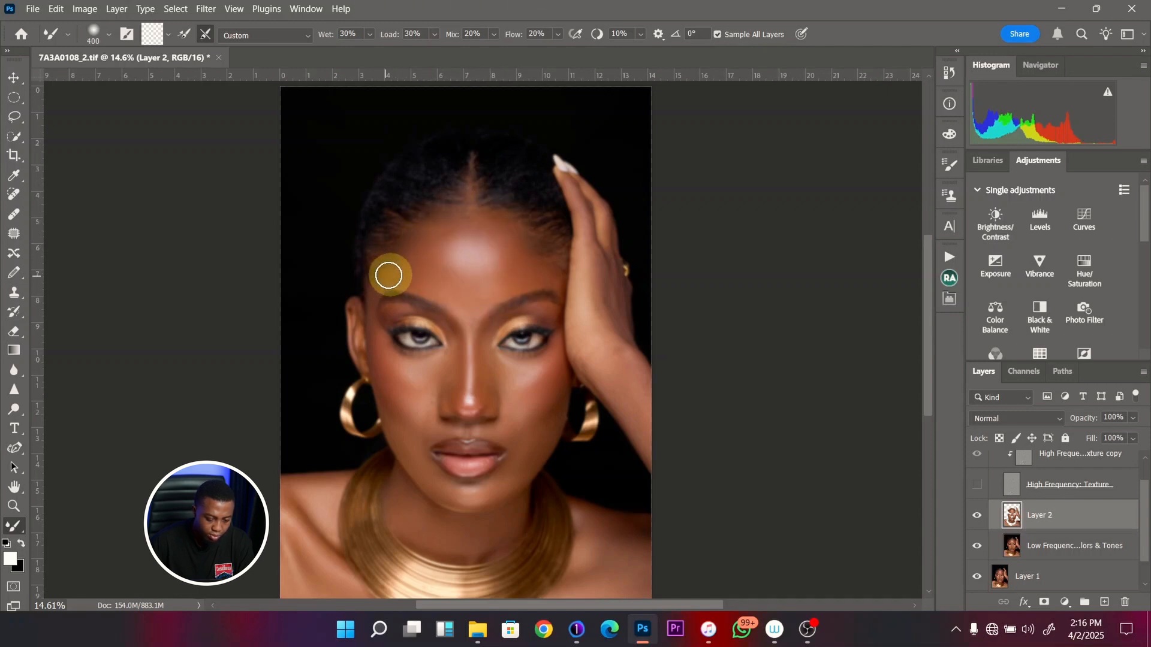
- Show the High Frequency texture and compare the forehead and face with Layer 2 on and off
{"action": "left_click", "coordinate": [977, 484]}
{"action": "key", "text": "z"}
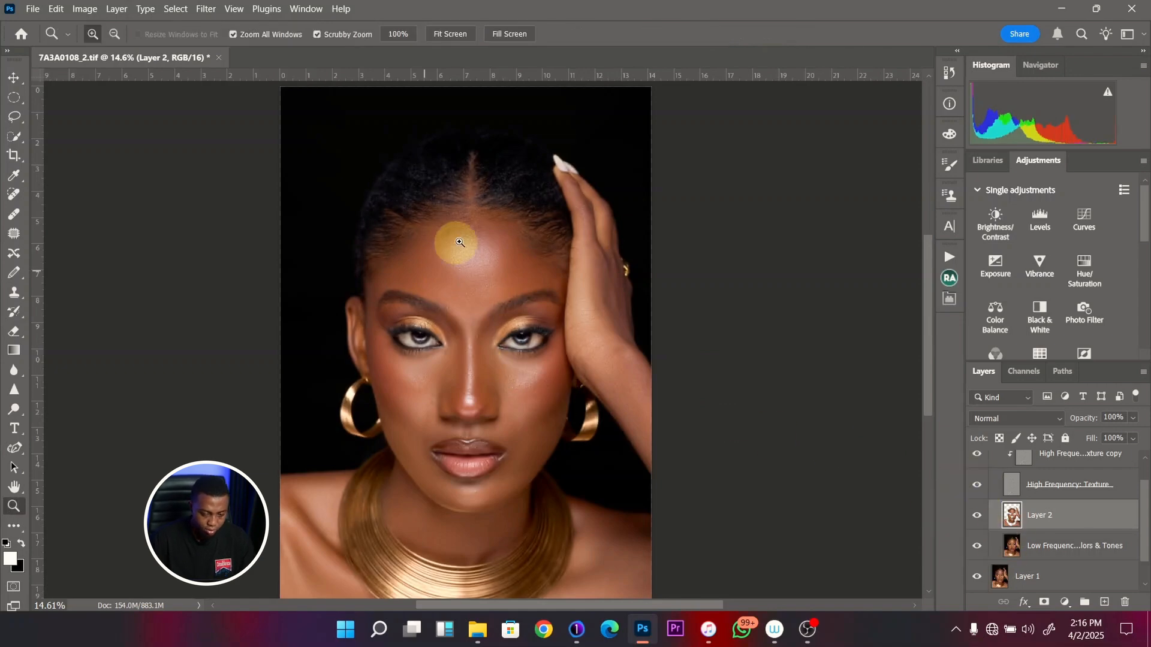
{"action": "mouse_move", "coordinate": [460, 241]}
{"action": "left_mouse_down"}
{"action": "mouse_move", "coordinate": [502, 236]}
{"action": "mouse_move", "coordinate": [529, 251]}
{"action": "left_mouse_up"}
{"action": "key", "text": "b"}
{"action": "left_click", "coordinate": [976, 517]}
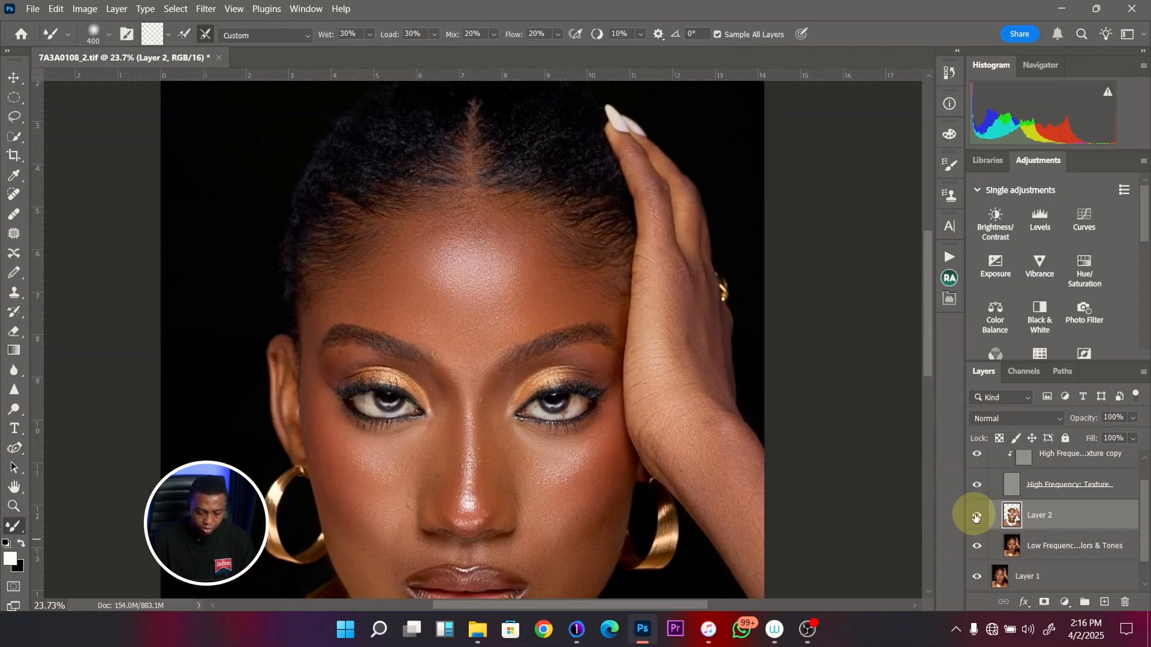
{"action": "left_click", "coordinate": [978, 519]}
{"action": "key", "text": "z"}
{"action": "left_click_drag", "start_coordinate": [490, 384], "coordinate": [449, 369]}
{"action": "key", "text": "space"}
{"action": "mouse_move", "coordinate": [436, 433]}
{"action": "left_mouse_down"}
{"action": "mouse_move", "coordinate": [475, 424]}
{"action": "mouse_move", "coordinate": [560, 450]}
{"action": "left_mouse_up"}
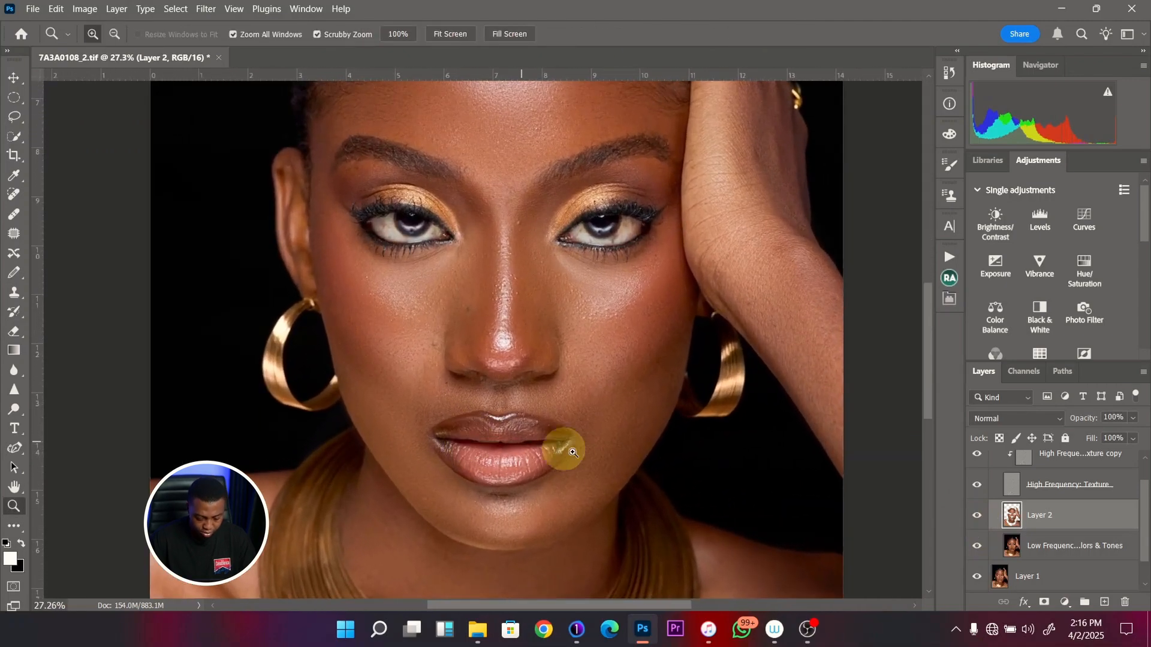
- Hide the High Frequency texture and soften the highlight on the nose tip with a 200-pixel Mixer Brush, comparing against Layer 2 hidden
{"action": "key", "text": "b"}
{"action": "left_click", "coordinate": [978, 491]}
{"action": "key", "text": "bracketleft"}
{"action": "key", "text": "bracketleft"}
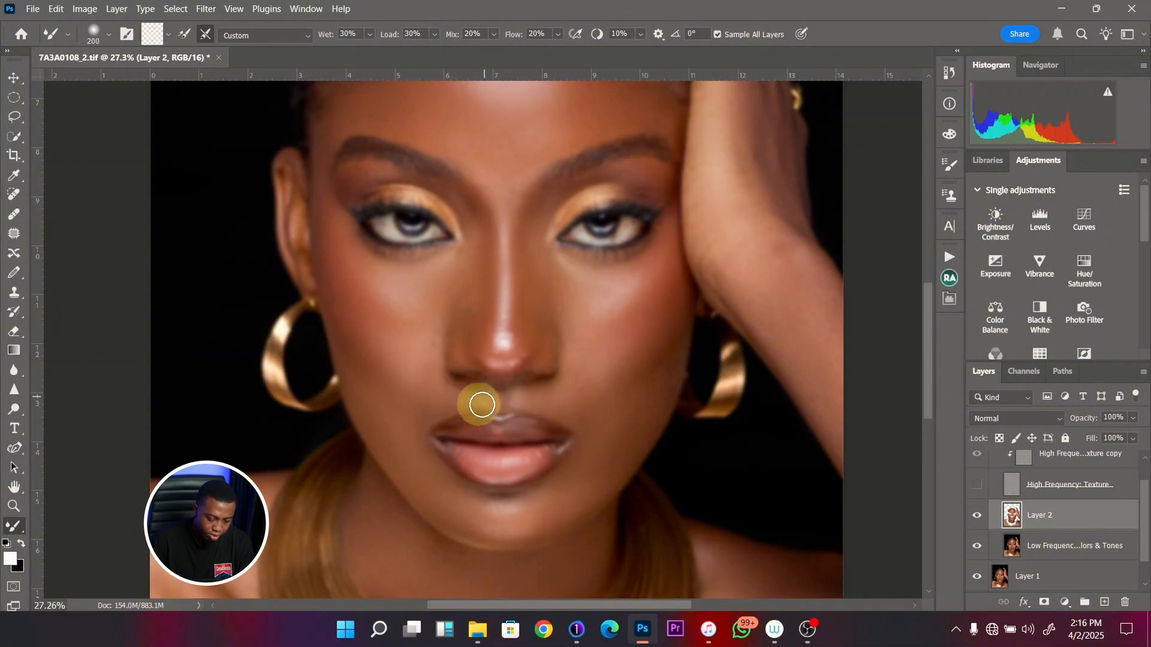
{"action": "key", "text": "bracketleft"}
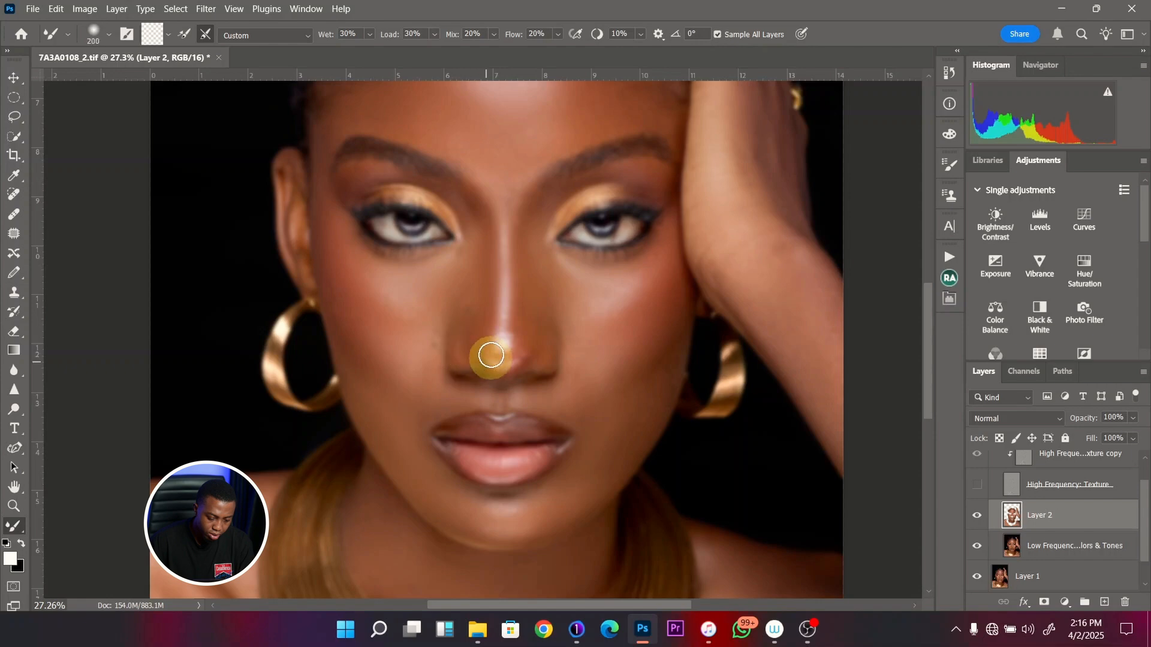
{"action": "left_click_drag", "start_coordinate": [484, 354], "coordinate": [520, 359]}
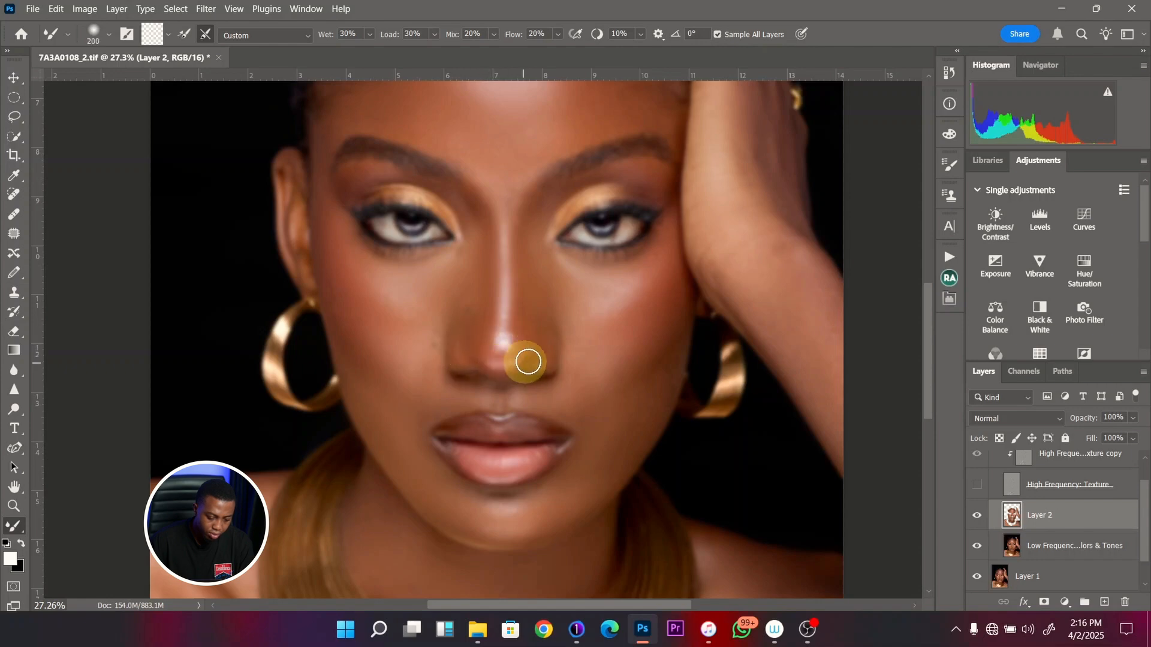
{"action": "mouse_move", "coordinate": [504, 327]}
{"action": "left_mouse_down"}
{"action": "mouse_move", "coordinate": [473, 349]}
{"action": "mouse_move", "coordinate": [492, 357]}
{"action": "mouse_move", "coordinate": [504, 310]}
{"action": "mouse_move", "coordinate": [522, 327]}
{"action": "mouse_move", "coordinate": [512, 366]}
{"action": "left_mouse_up"}
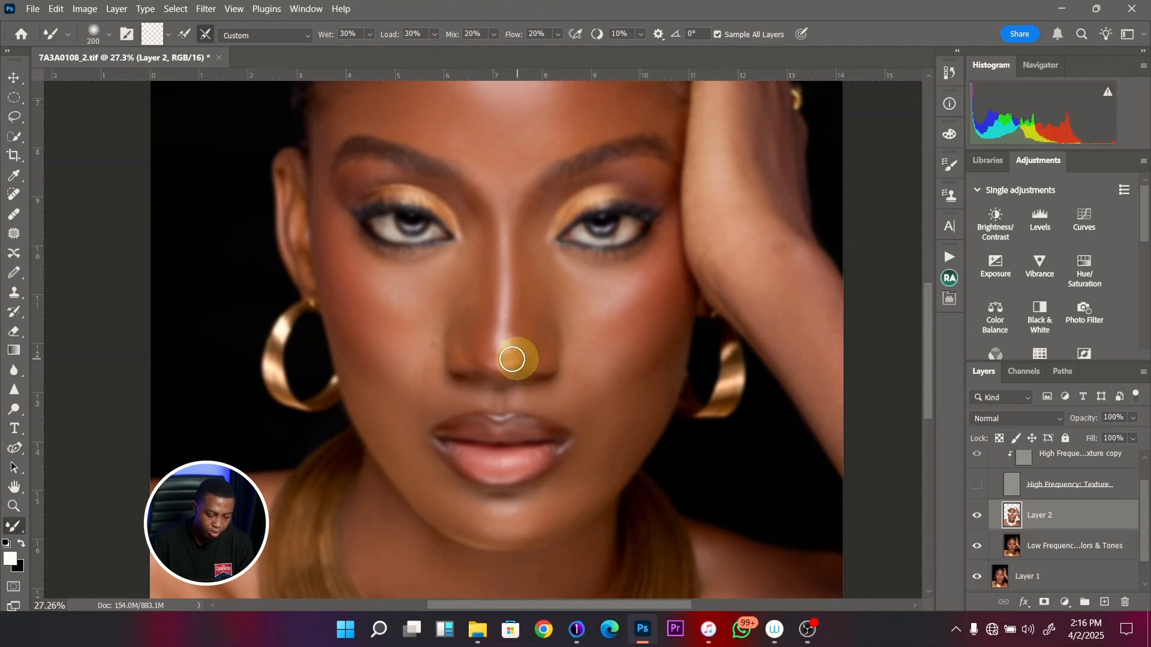
{"action": "left_click", "coordinate": [977, 516]}
{"action": "left_click", "coordinate": [977, 516]}
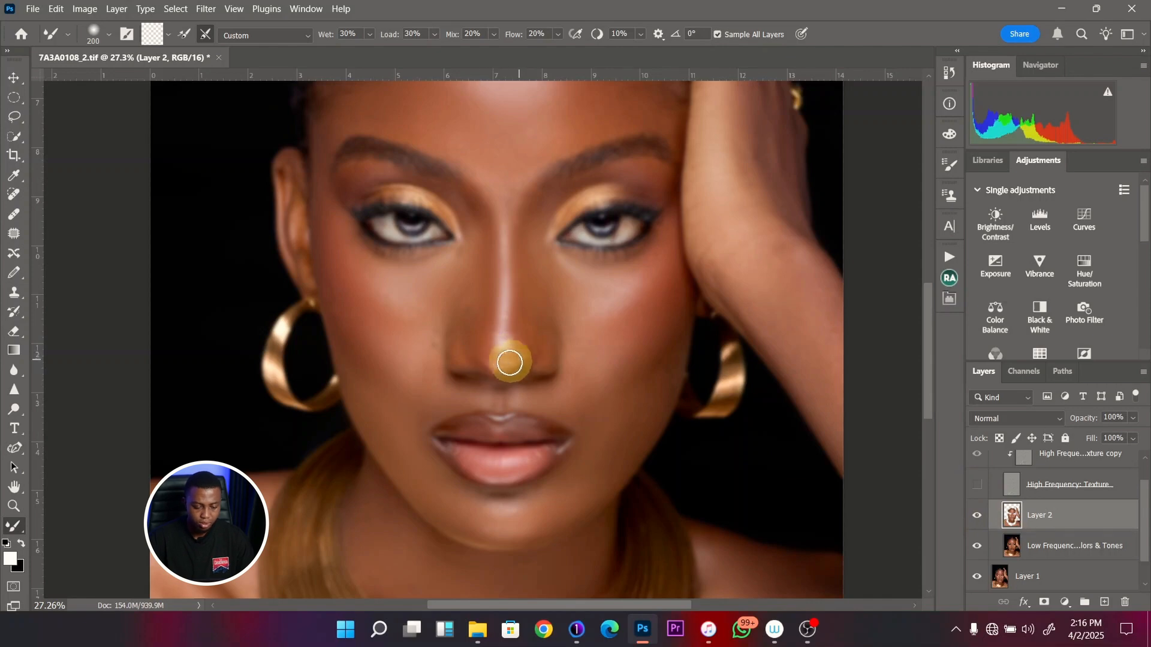
{"action": "mouse_move", "coordinate": [509, 362]}
{"action": "left_mouse_down"}
{"action": "mouse_move", "coordinate": [519, 320]}
{"action": "mouse_move", "coordinate": [511, 340]}
{"action": "mouse_move", "coordinate": [500, 303]}
{"action": "mouse_move", "coordinate": [510, 299]}
{"action": "mouse_move", "coordinate": [485, 314]}
{"action": "mouse_move", "coordinate": [499, 348]}
{"action": "mouse_move", "coordinate": [525, 332]}
{"action": "mouse_move", "coordinate": [520, 362]}
{"action": "left_mouse_up"}
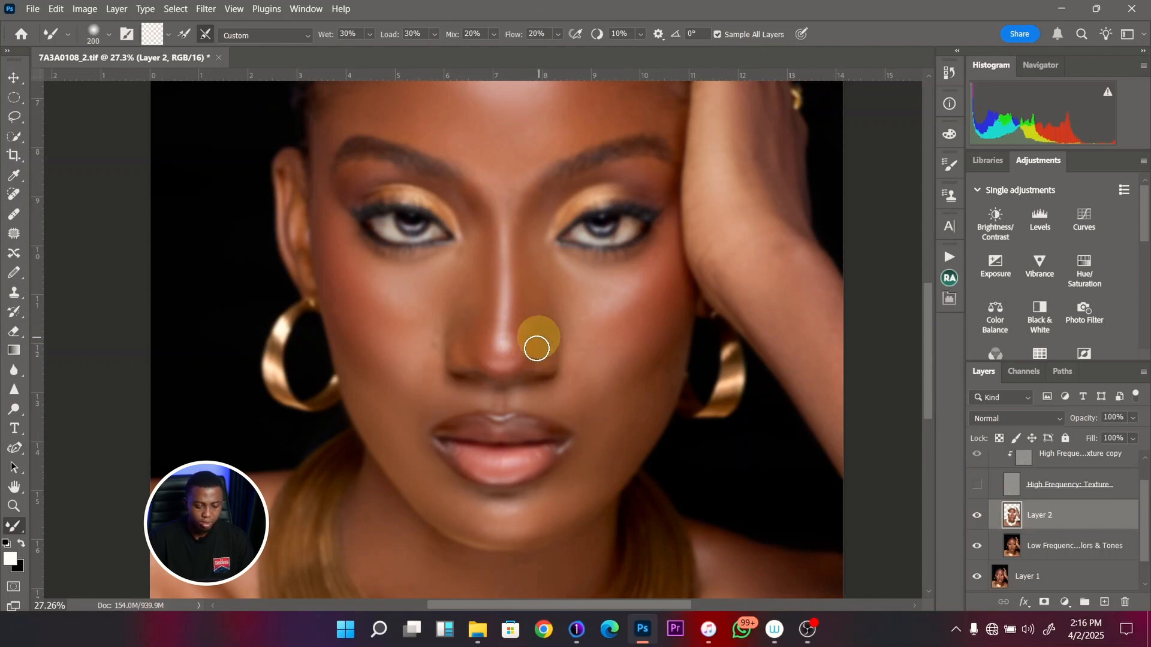
- Blend the cheek beside the image-right corner of the mouth with a 400-pixel Mixer Brush and show the High Frequency texture for the full portrait
{"action": "key", "text": "bracketright"}
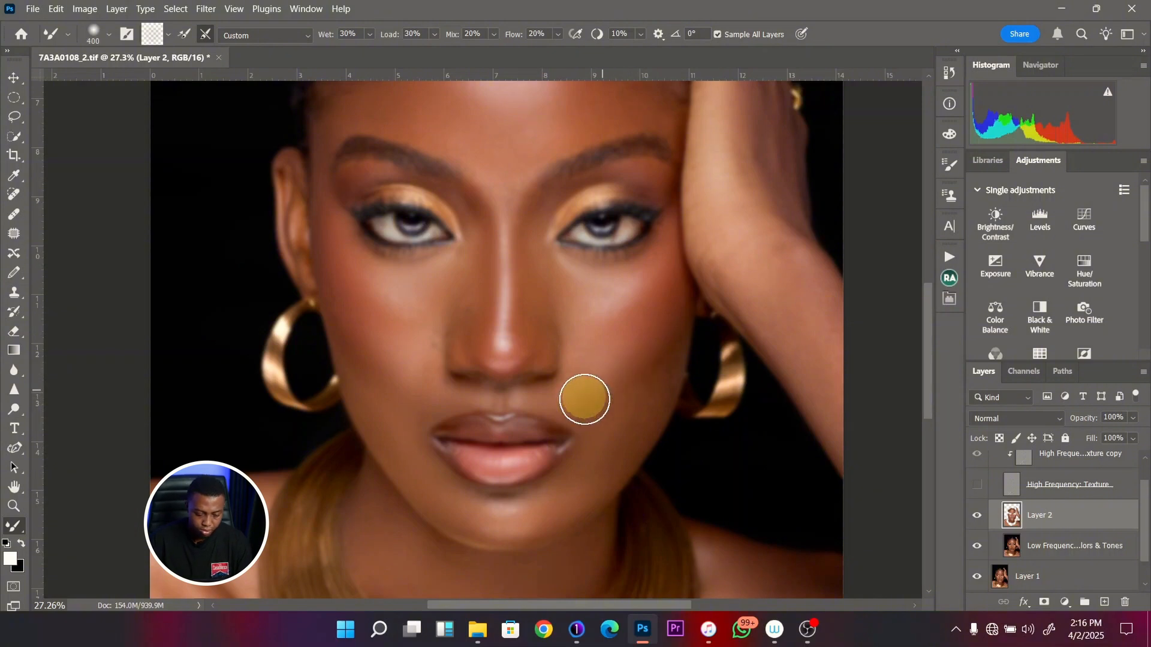
{"action": "mouse_move", "coordinate": [584, 400]}
{"action": "left_mouse_down"}
{"action": "mouse_move", "coordinate": [634, 348]}
{"action": "mouse_move", "coordinate": [659, 363]}
{"action": "mouse_move", "coordinate": [629, 411]}
{"action": "left_mouse_up"}
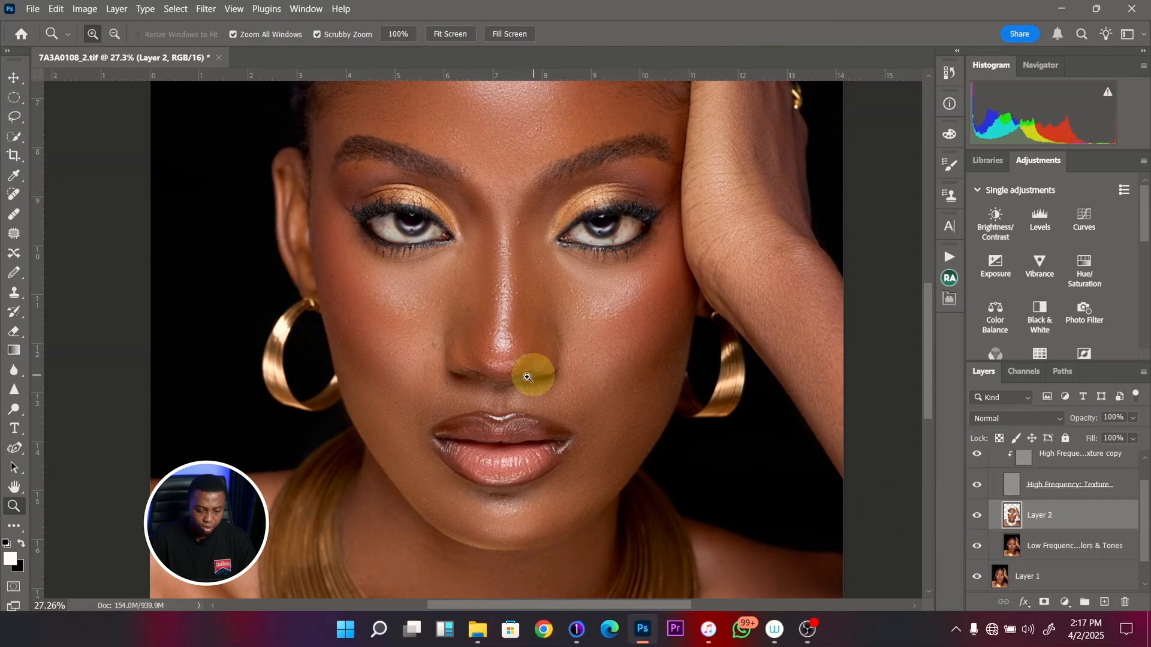
{"action": "left_click_drag", "start_coordinate": [527, 378], "coordinate": [513, 377]}
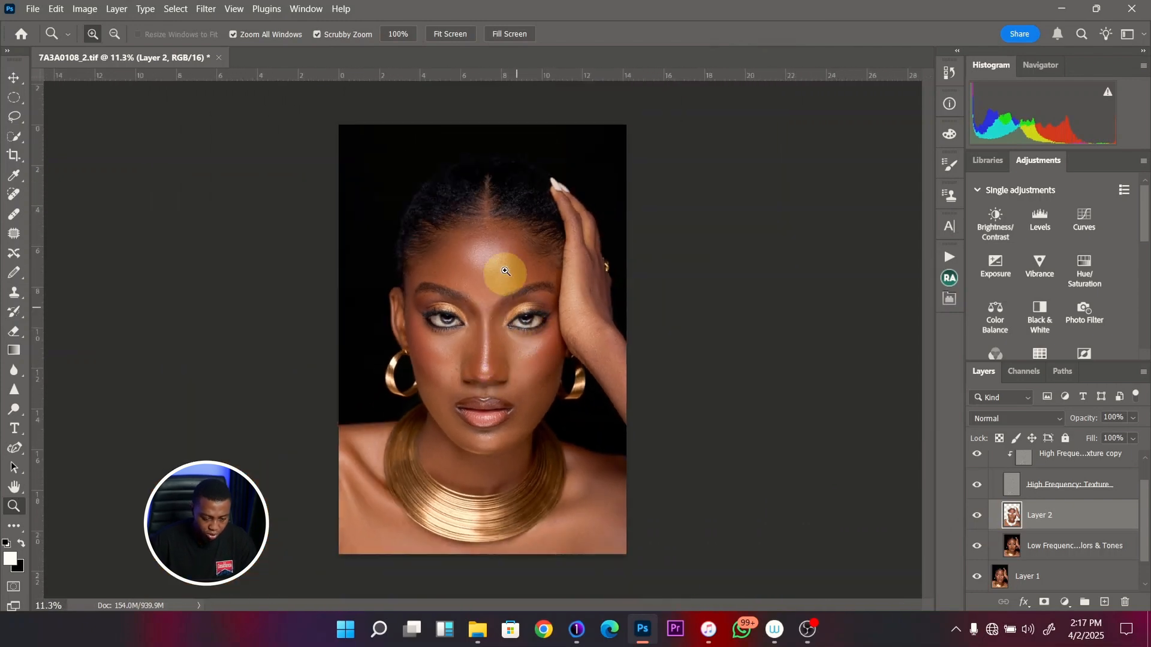
- Examine the face and compare the full portrait with Layer 2 hidden and shown
{"action": "left_click_drag", "start_coordinate": [501, 231], "coordinate": [418, 343]}
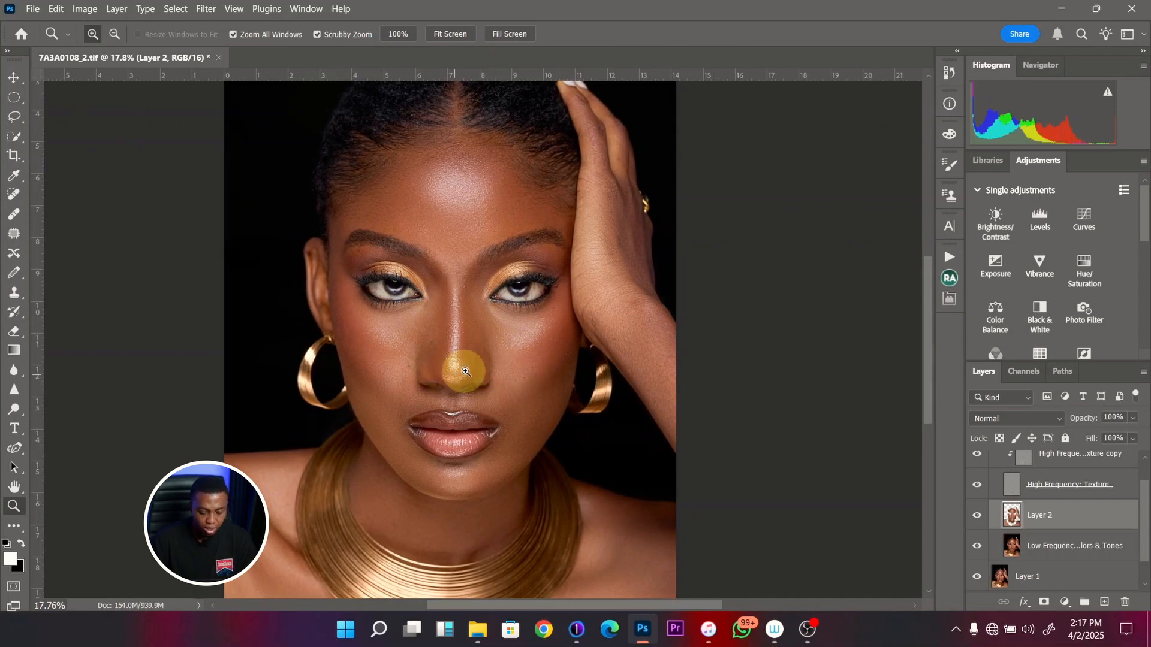
{"action": "left_click_drag", "start_coordinate": [473, 373], "coordinate": [450, 373]}
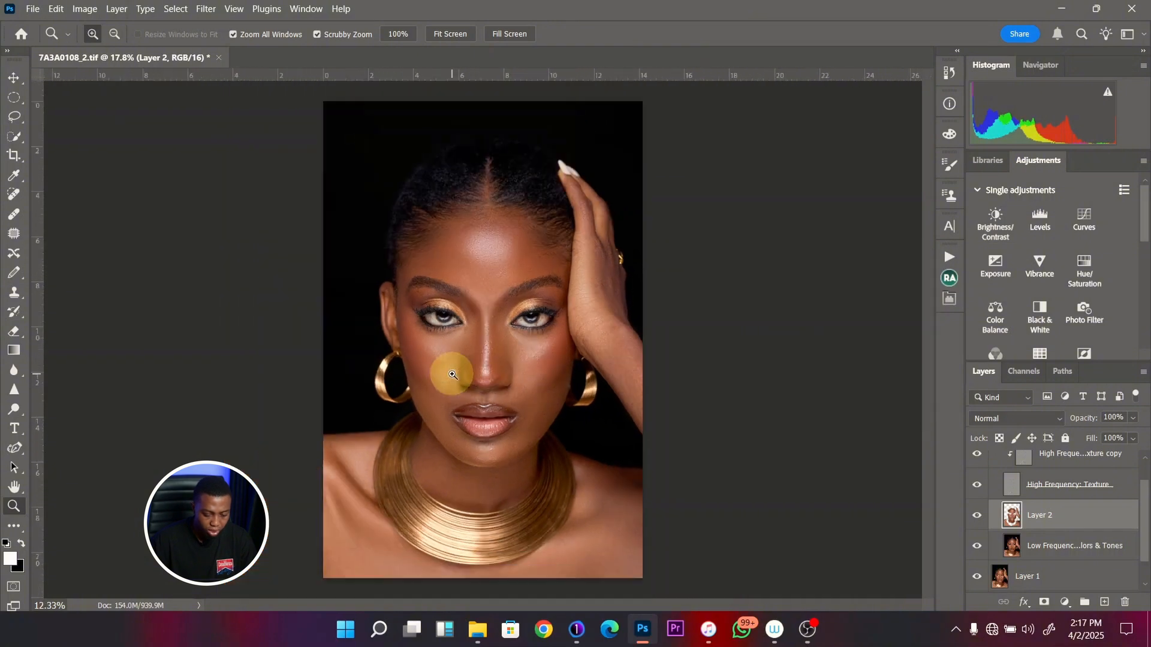
{"action": "left_click", "coordinate": [978, 519]}
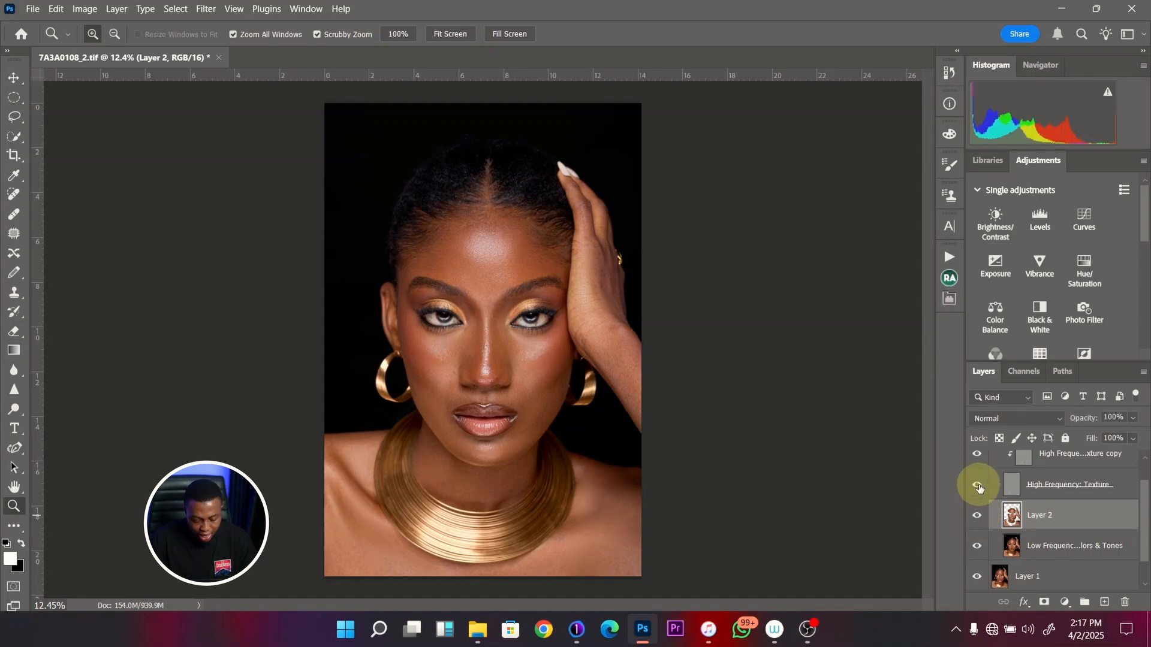
- With the High Frequency texture temporarily hidden, blend the lower cheek beside the image-right mouth corner on Layer 2 using a 400-pixel Mixer Brush
{"action": "left_click", "coordinate": [977, 484]}
{"action": "key", "text": "b"}
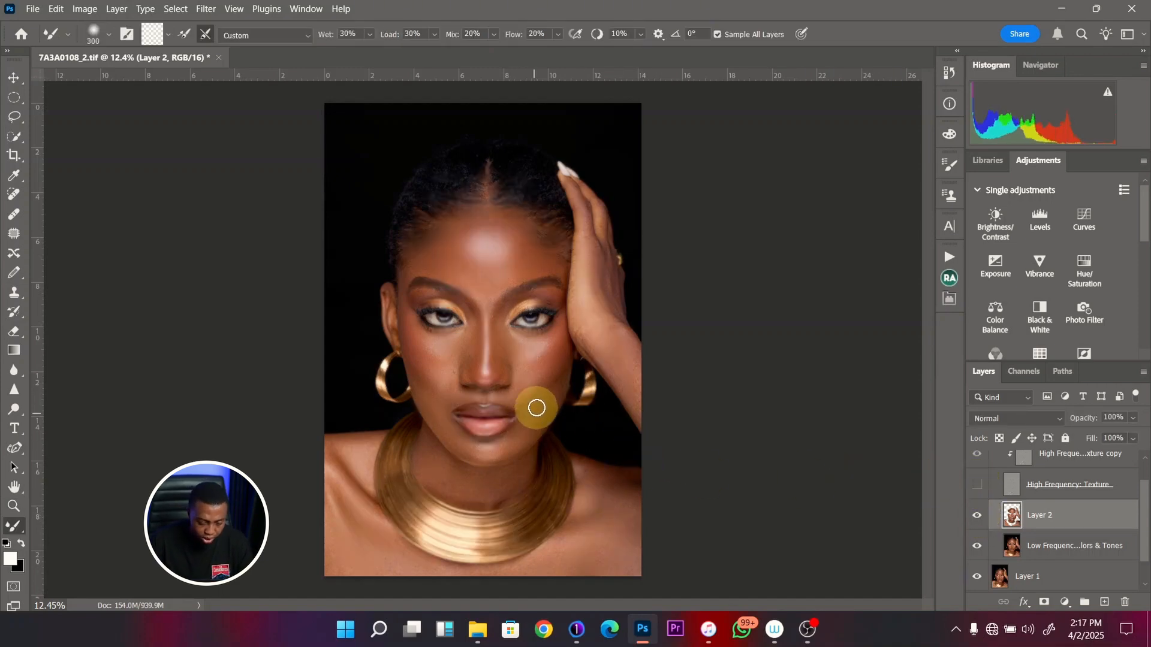
{"action": "key", "text": "bracketright"}
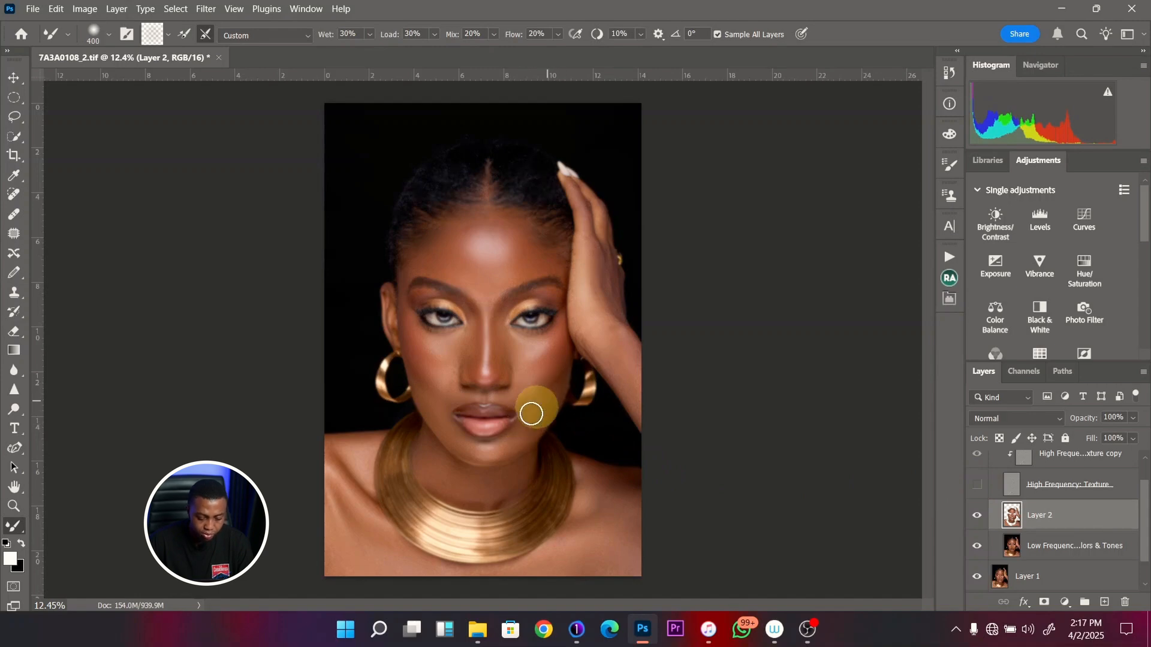
{"action": "left_click", "coordinate": [977, 484]}
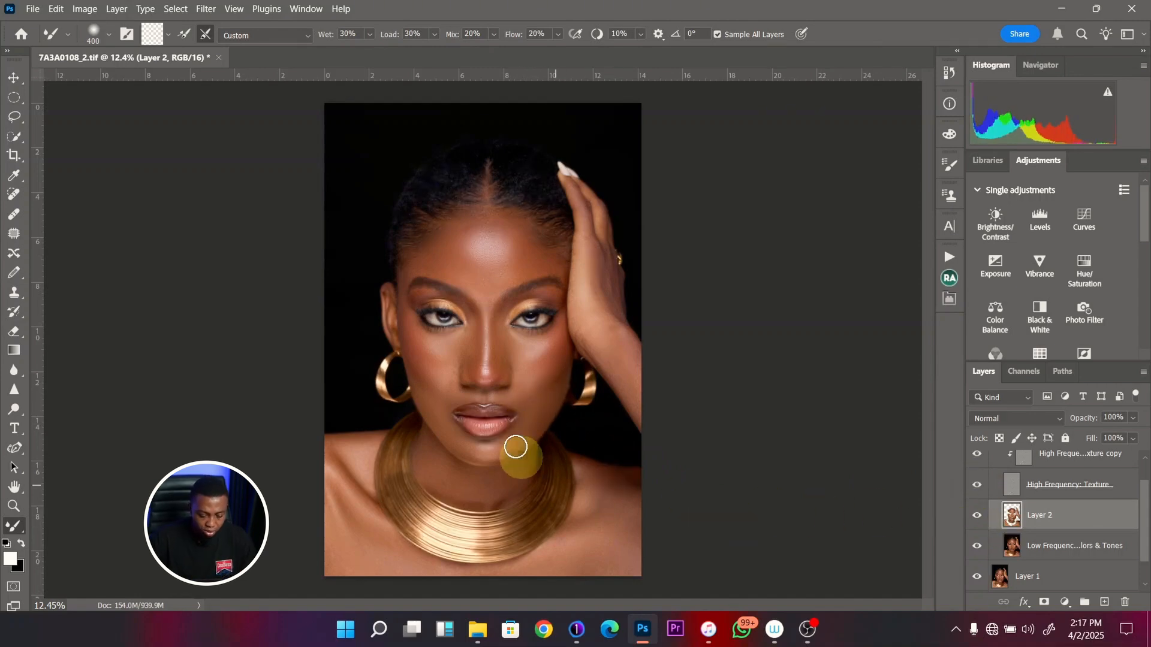
- Select the High Frequency texture copy layer and set the Clone Stamp to 45 pixels for the skin around the eyes and nose
{"action": "key", "text": "z"}
{"action": "mouse_move", "coordinate": [488, 346]}
{"action": "left_mouse_down"}
{"action": "mouse_move", "coordinate": [525, 345]}
{"action": "mouse_move", "coordinate": [527, 221]}
{"action": "mouse_move", "coordinate": [506, 239]}
{"action": "mouse_move", "coordinate": [505, 293]}
{"action": "mouse_move", "coordinate": [471, 334]}
{"action": "left_mouse_up"}
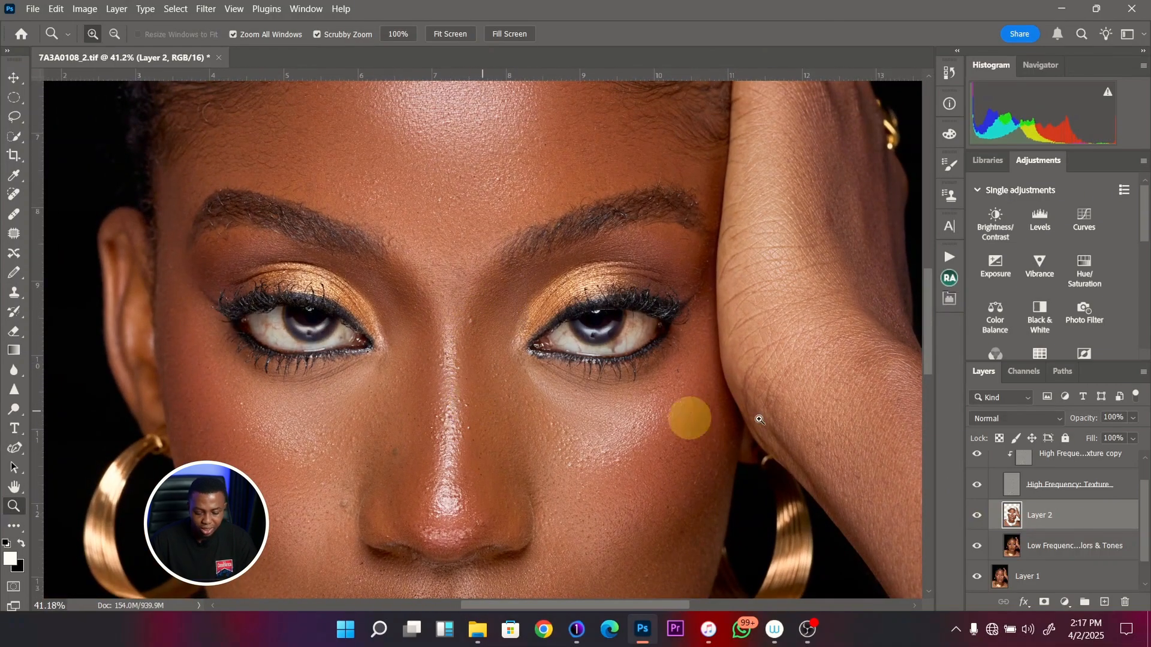
{"action": "left_click_drag", "start_coordinate": [1144, 507], "coordinate": [1141, 478]}
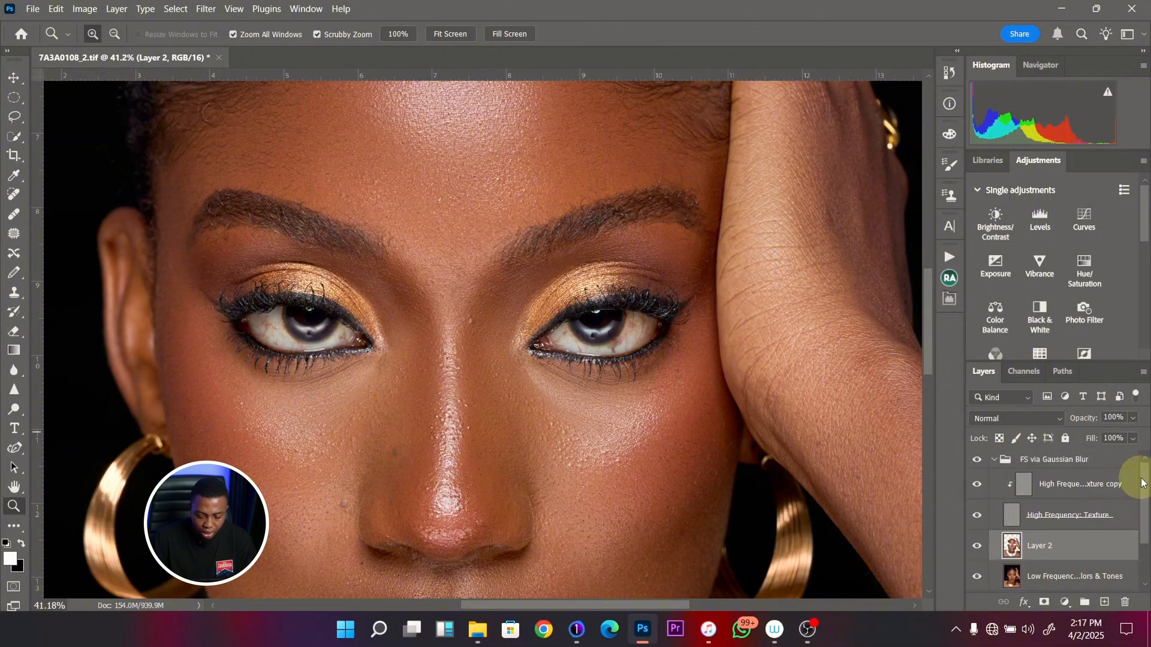
{"action": "left_click", "coordinate": [1092, 487]}
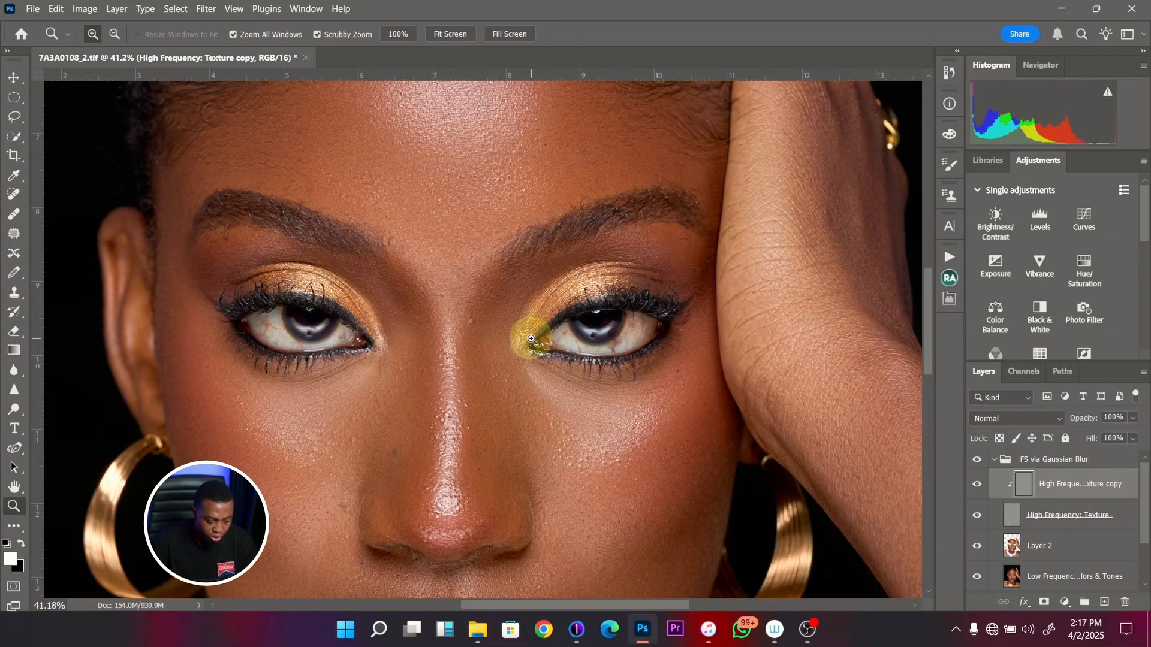
{"action": "key", "text": "s"}
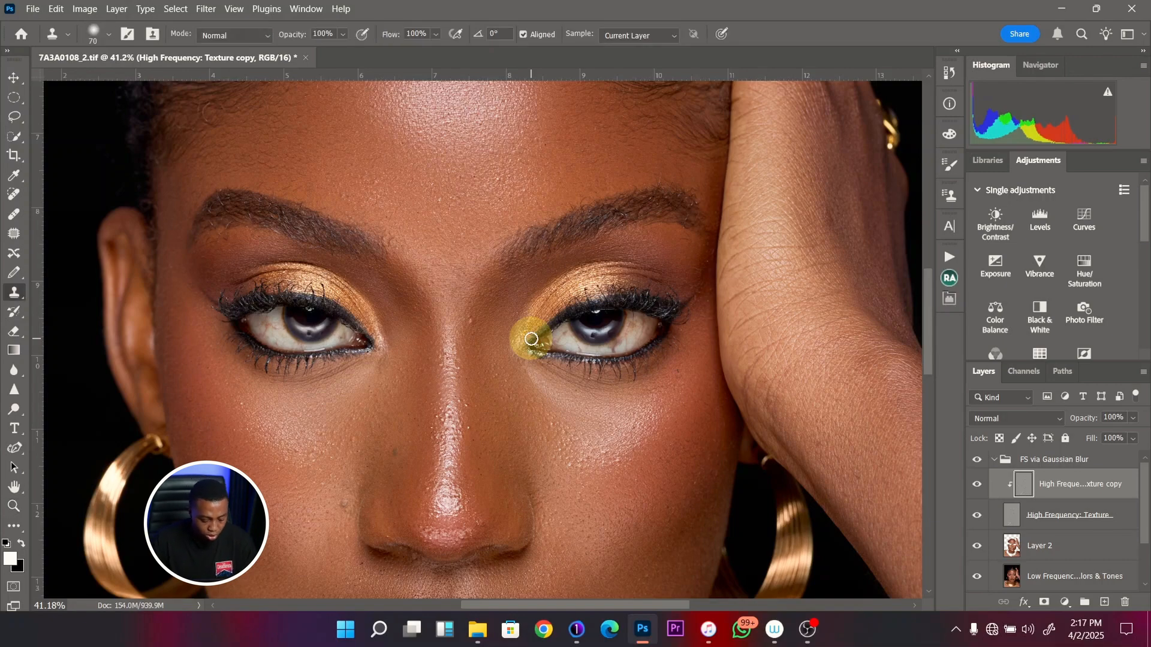
{"action": "key", "text": "bracketleft"}
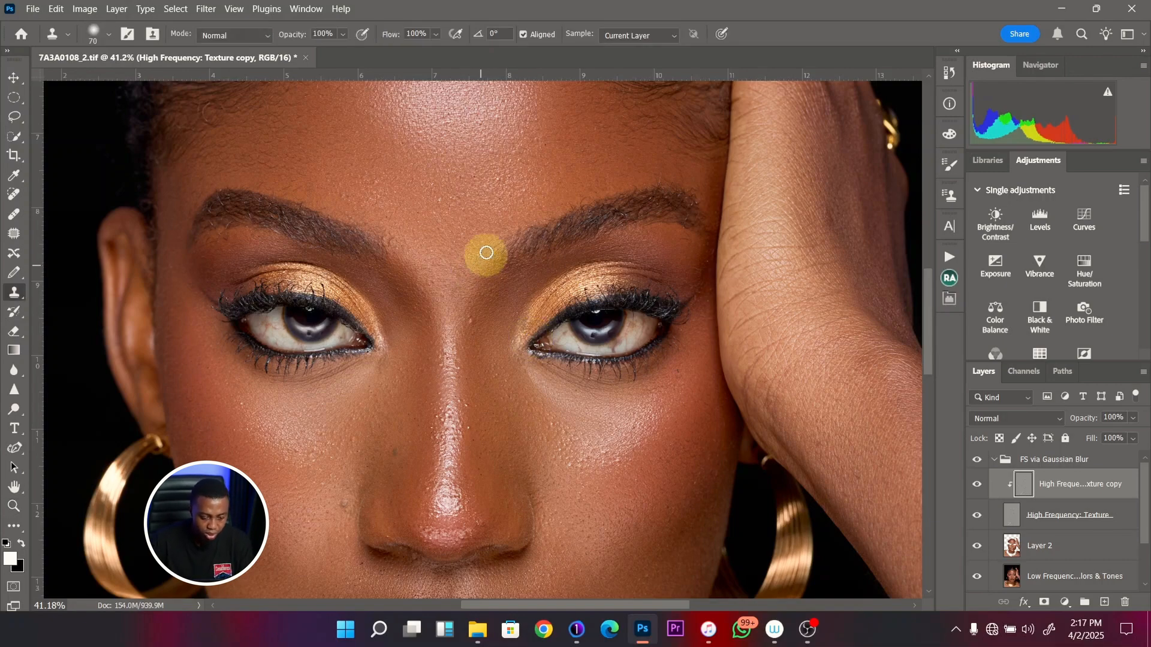
{"action": "key", "text": "bracketleft"}
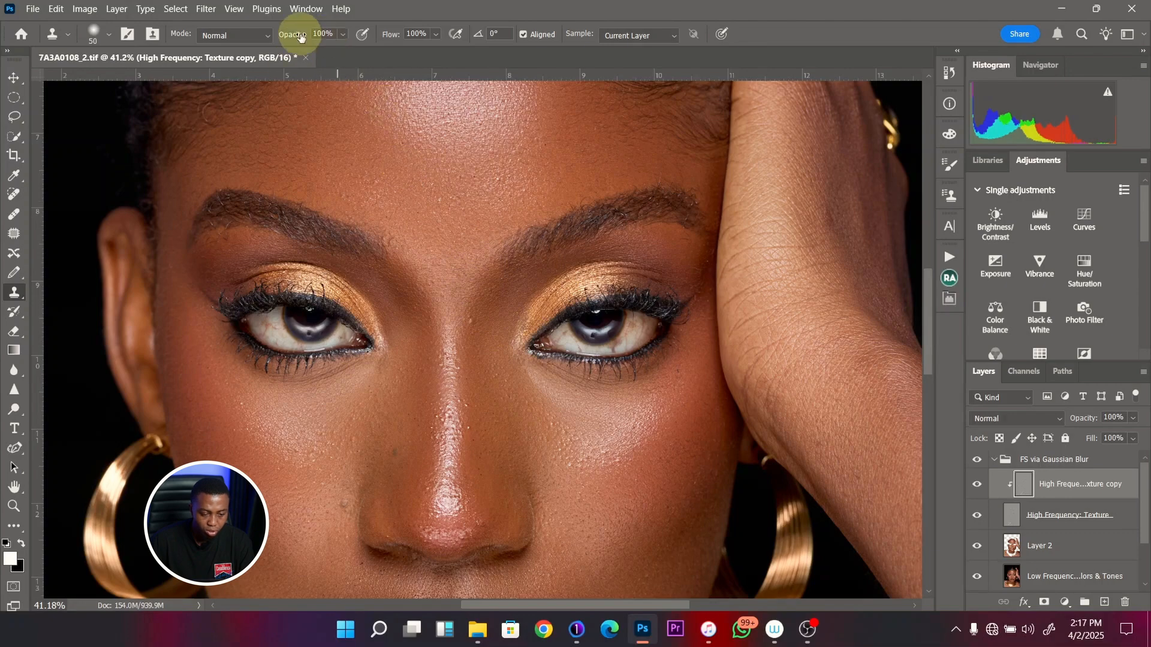
{"action": "key", "text": "bracketleft"}
{"action": "key", "text": "bracketleft"}
{"action": "key", "text": "bracketleft"}
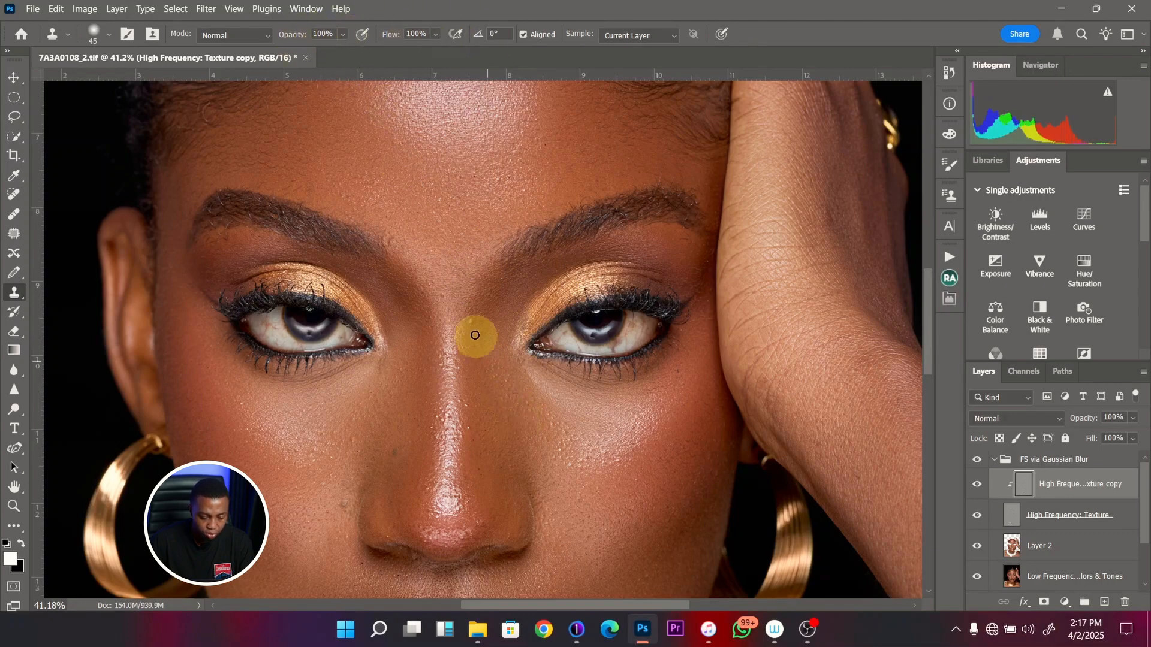
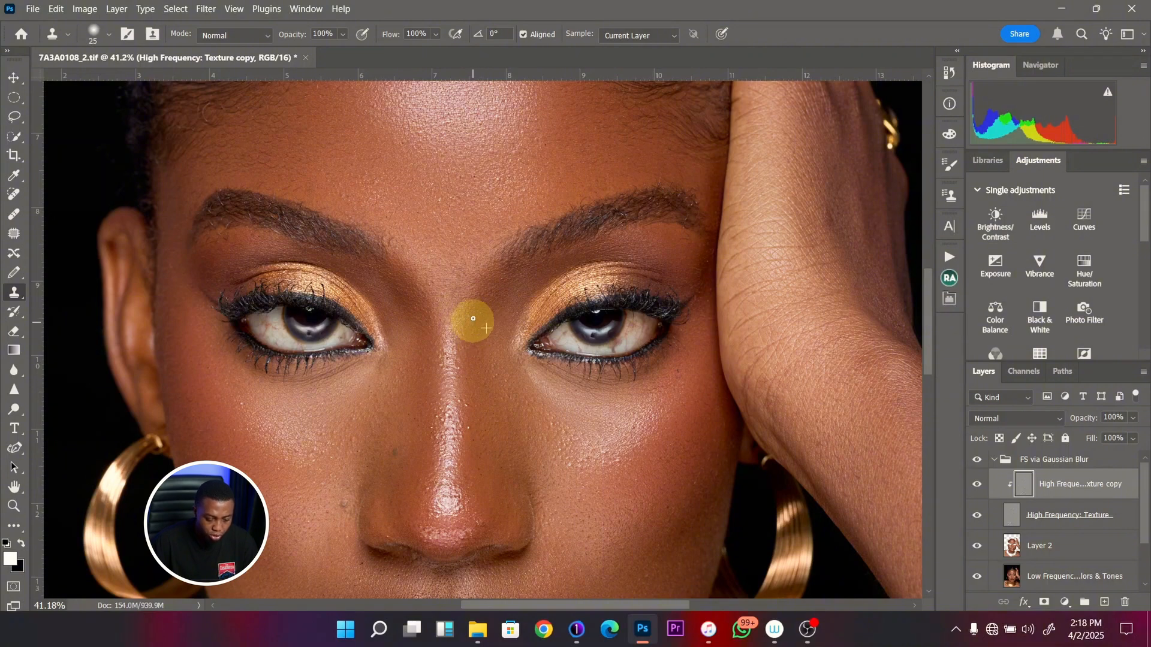
- Clean the texture on the nose bridge between the eyes with the Clone Stamp at 25 pixels and reduce the brush to 20 pixels
{"action": "left_click_drag", "start_coordinate": [473, 318], "coordinate": [458, 384]}
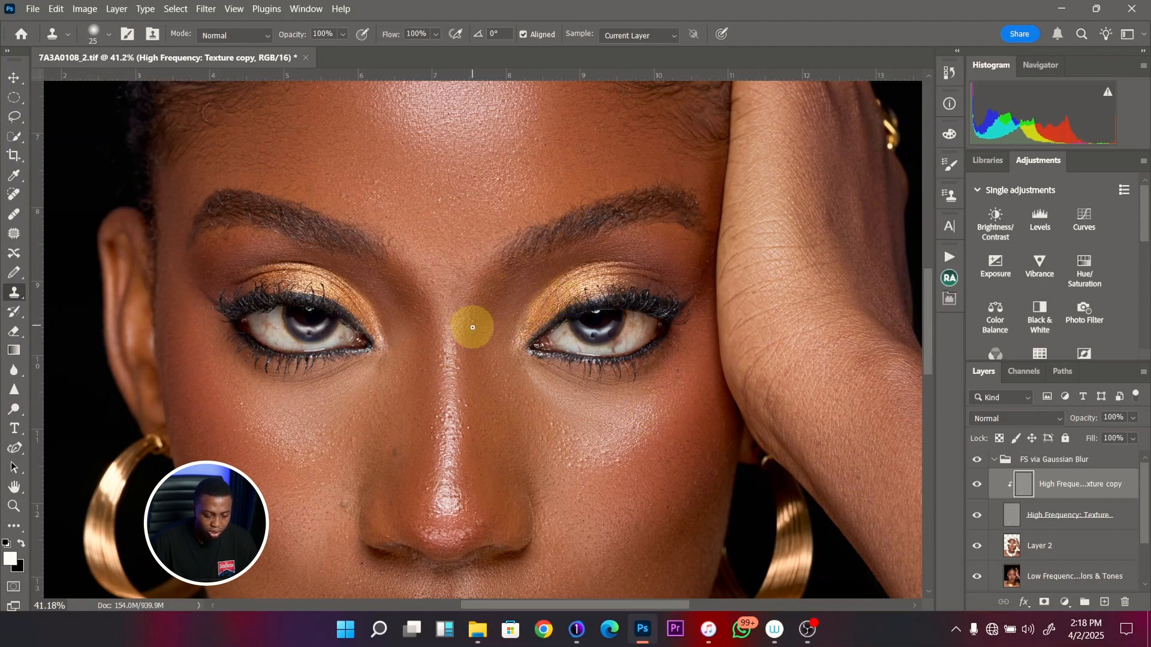
{"action": "left_click_drag", "start_coordinate": [497, 315], "coordinate": [535, 306]}
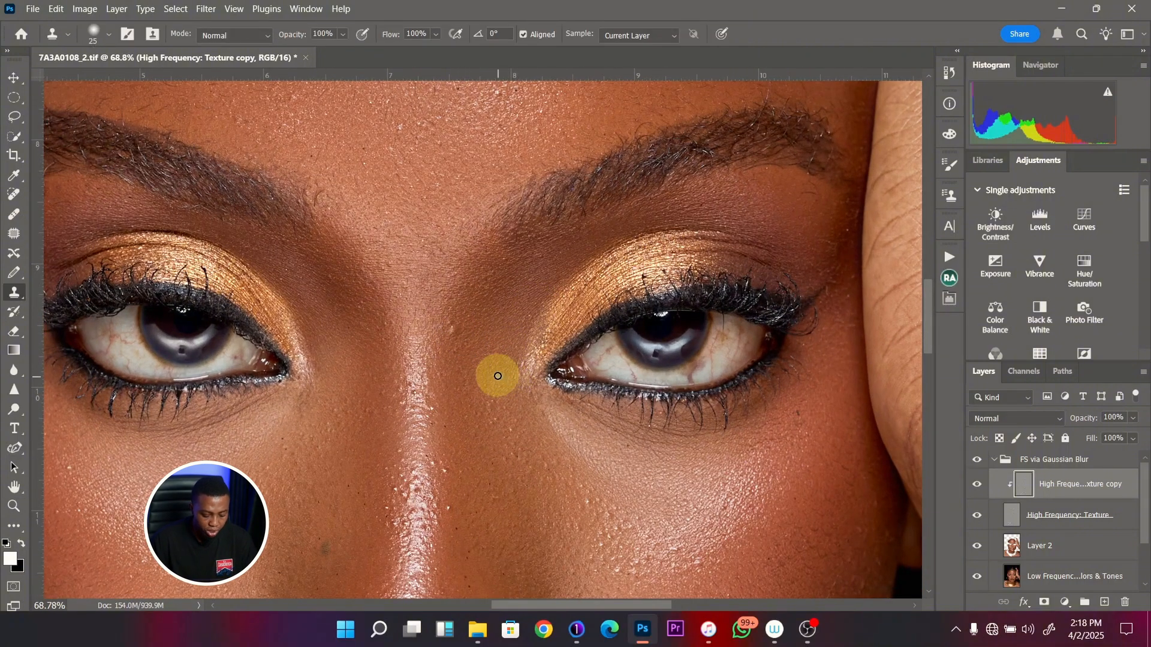
{"action": "key", "text": "bracketleft"}
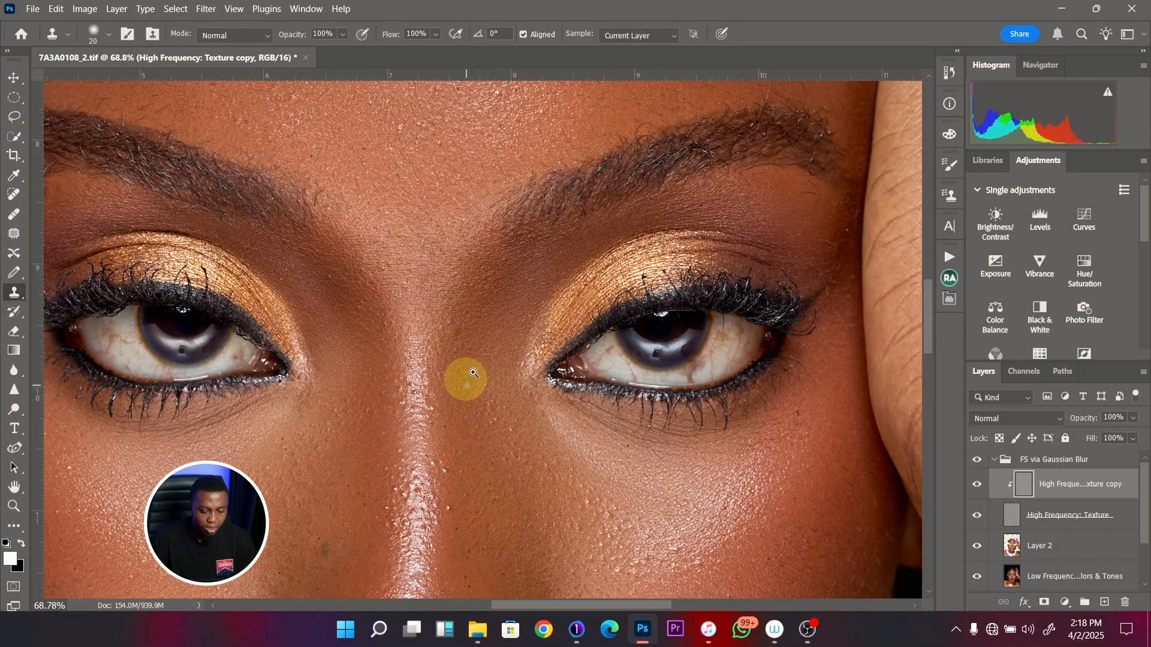
{"action": "left_click_drag", "start_coordinate": [465, 380], "coordinate": [436, 356]}
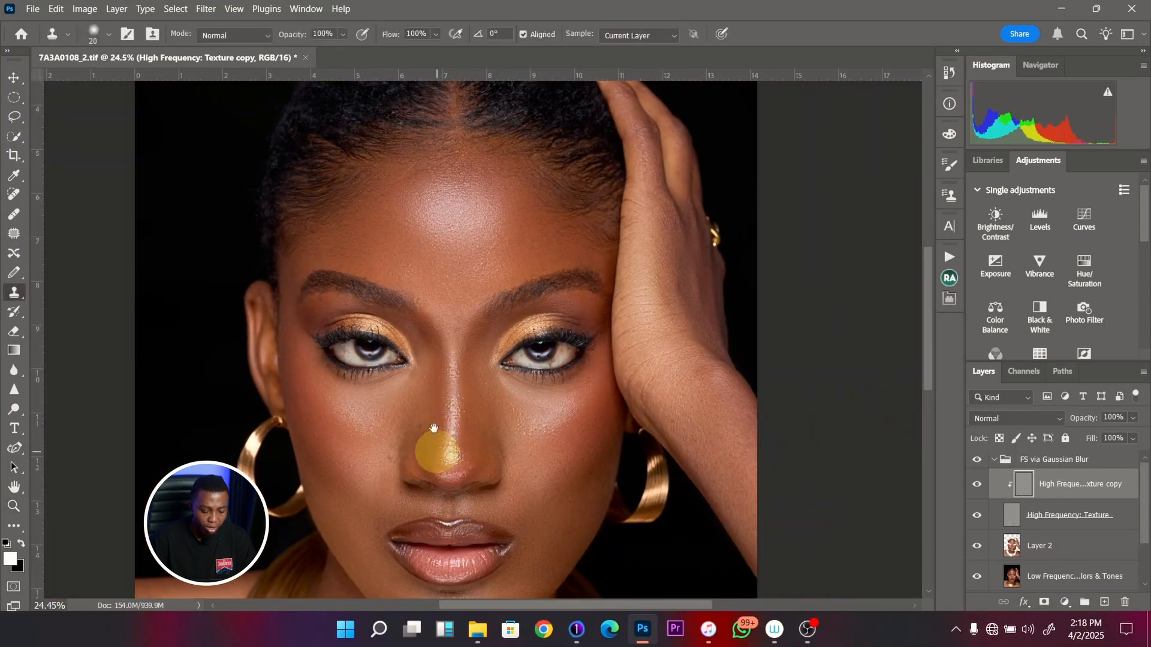
- Clean the skin texture on the image-left cheek beside the nose with a 20-pixel Clone Stamp
{"action": "left_click_drag", "start_coordinate": [436, 464], "coordinate": [427, 343]}
{"action": "left_click_drag", "start_coordinate": [392, 381], "coordinate": [438, 363]}
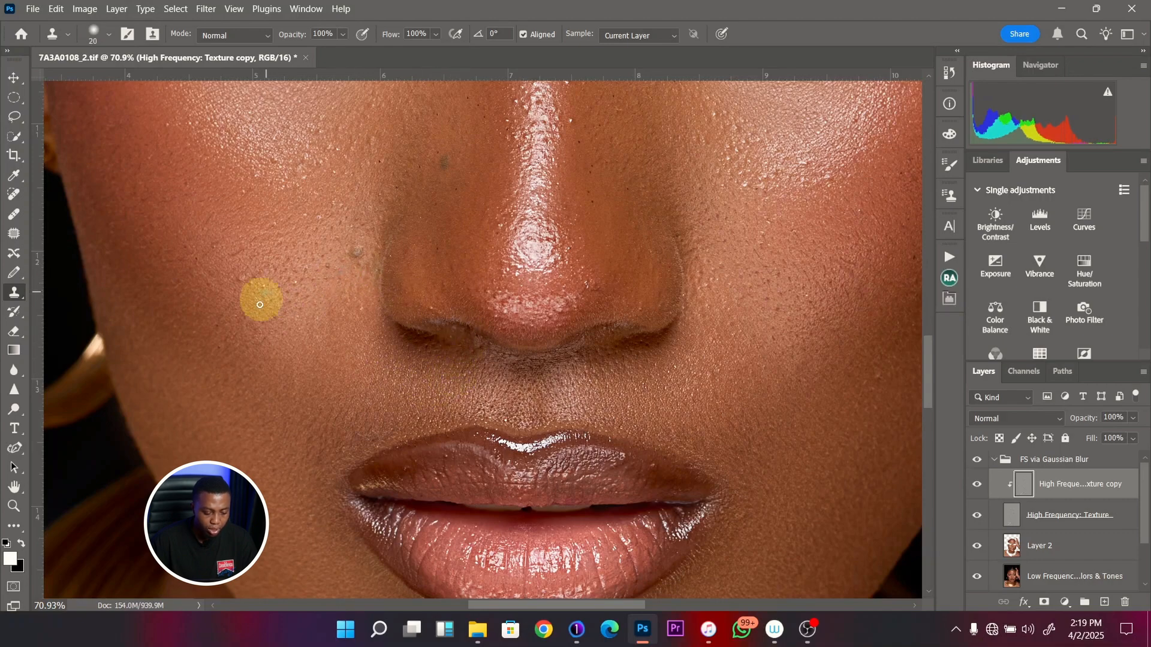
{"action": "left_click_drag", "start_coordinate": [282, 312], "coordinate": [247, 328]}
{"action": "left_click_drag", "start_coordinate": [307, 332], "coordinate": [337, 373]}
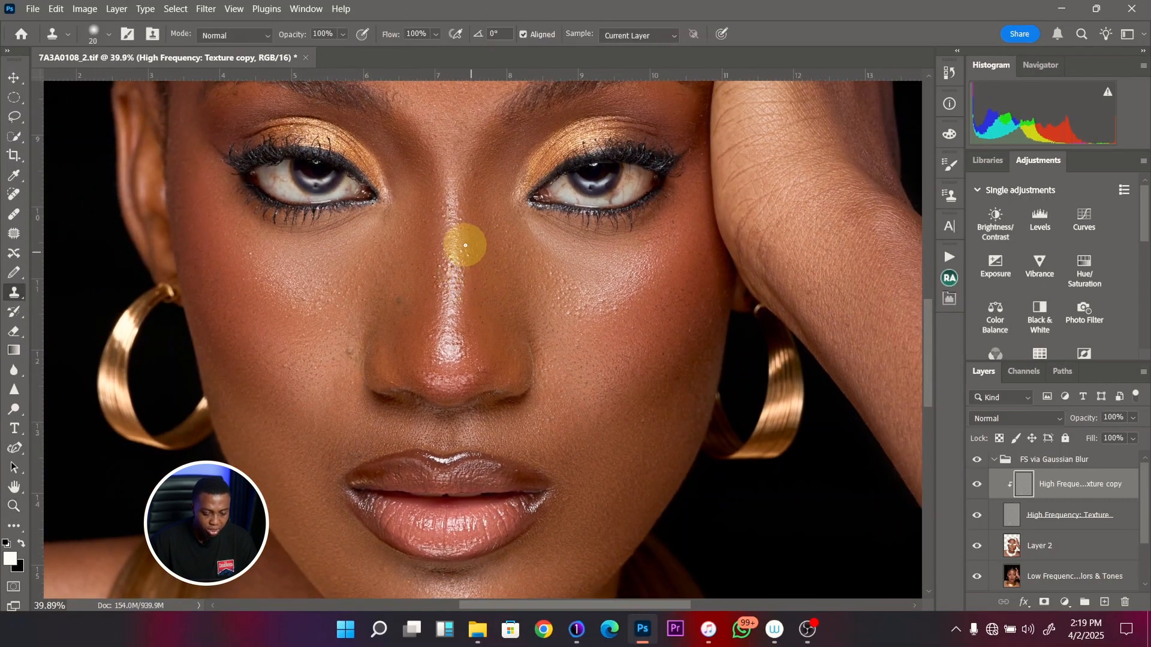
- Clone clean texture over small spots on the nose bridge and the image-right side of the nose tip at 20 pixels
{"action": "left_click_drag", "start_coordinate": [468, 253], "coordinate": [472, 258]}
{"action": "left_click", "coordinate": [494, 362], "text": "alt"}
{"action": "left_click_drag", "start_coordinate": [482, 365], "coordinate": [479, 371]}
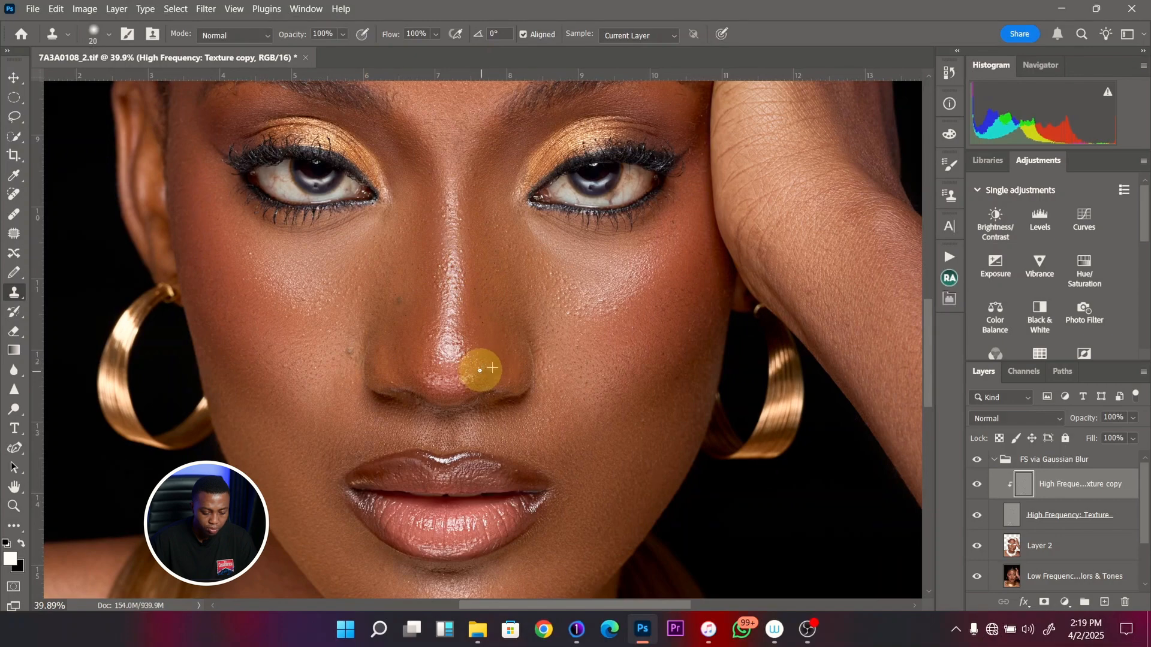
{"action": "left_click_drag", "start_coordinate": [460, 409], "coordinate": [391, 410]}
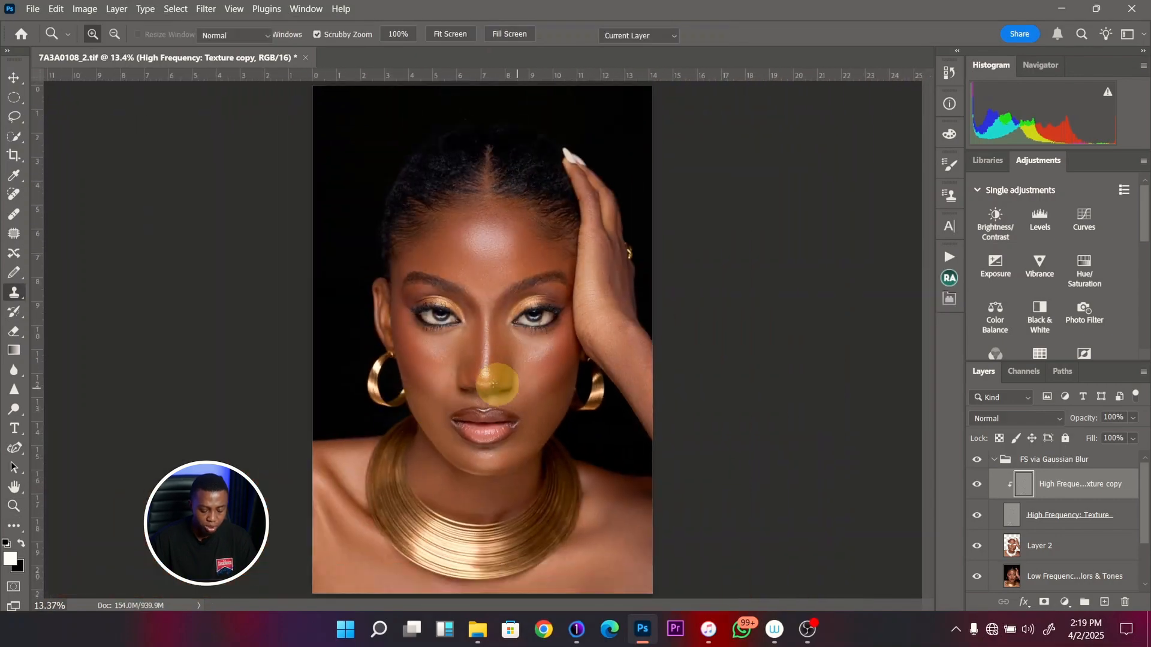
- Remove the dark spots on the image-left side of the nose and the adjacent cheek with the 20-pixel Clone Stamp
{"action": "left_click_drag", "start_coordinate": [505, 360], "coordinate": [546, 354]}
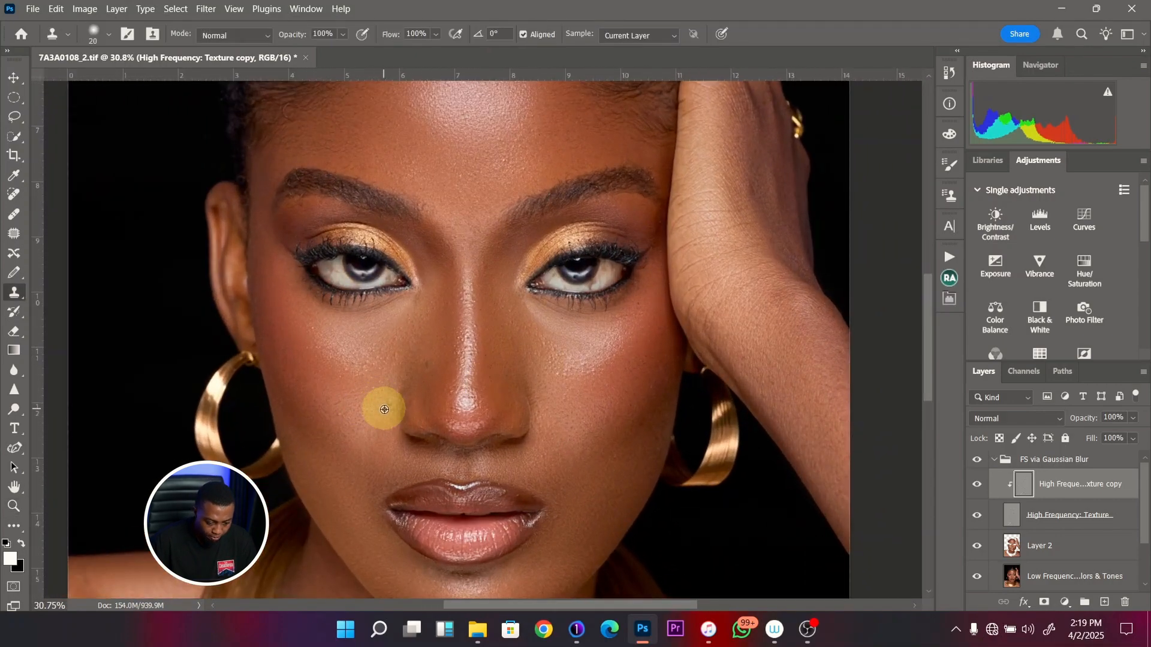
{"action": "left_click_drag", "start_coordinate": [388, 407], "coordinate": [387, 410]}
{"action": "left_click", "coordinate": [429, 377], "text": "alt"}
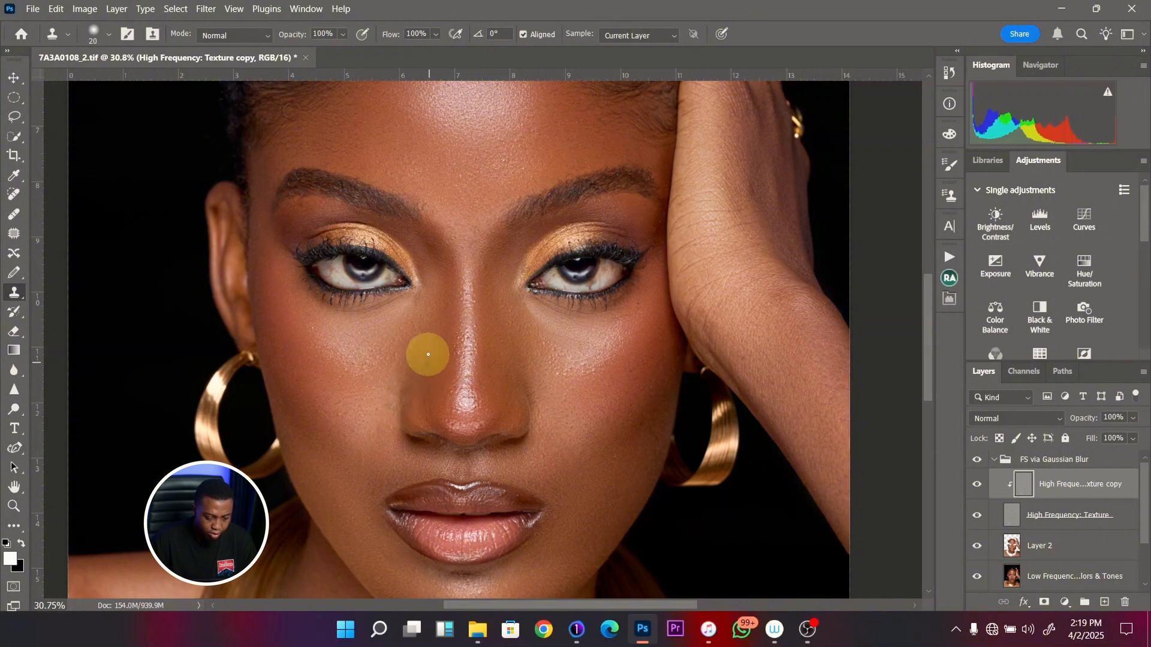
{"action": "left_click_drag", "start_coordinate": [427, 361], "coordinate": [430, 370]}
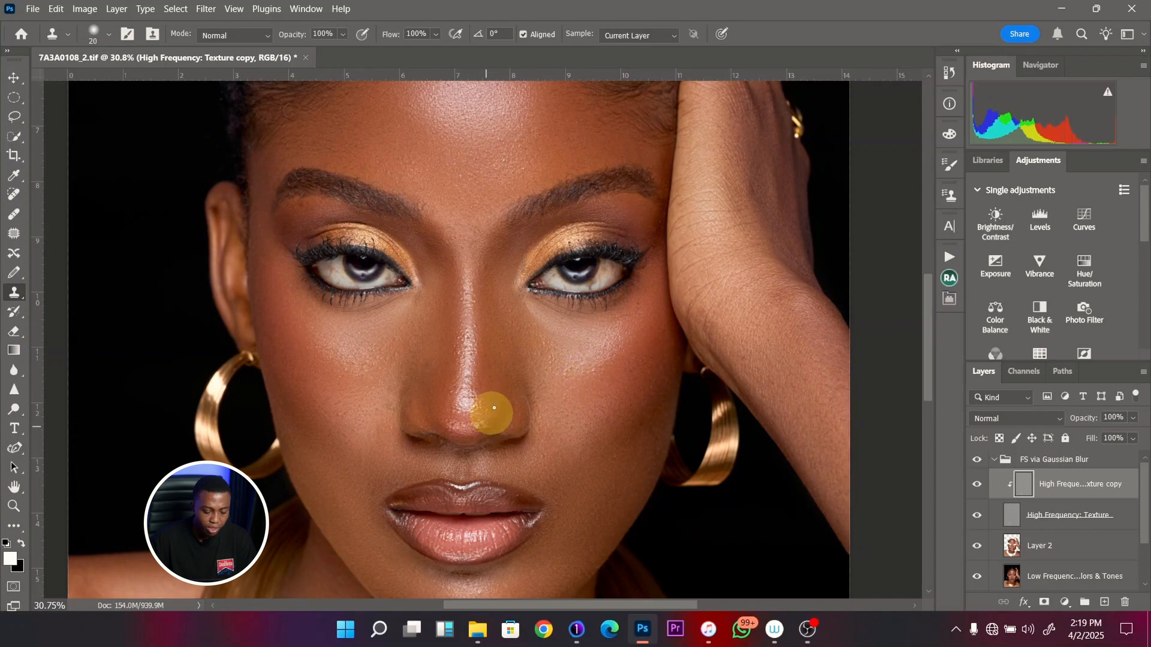
- Clean the image-left upper forehead texture near the hairline with the 20-pixel Clone Stamp
{"action": "key", "text": "z"}
{"action": "left_click_drag", "start_coordinate": [453, 232], "coordinate": [436, 246]}
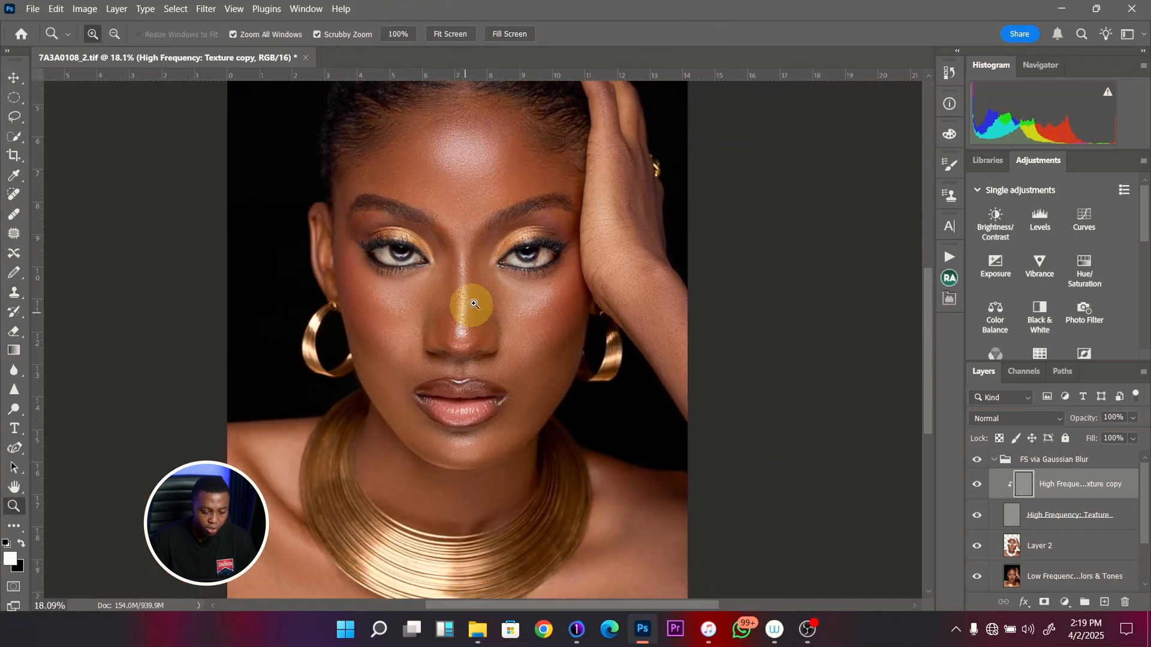
{"action": "left_click_drag", "start_coordinate": [470, 304], "coordinate": [457, 308]}
{"action": "left_click_drag", "start_coordinate": [475, 244], "coordinate": [545, 239]}
{"action": "key", "text": "s"}
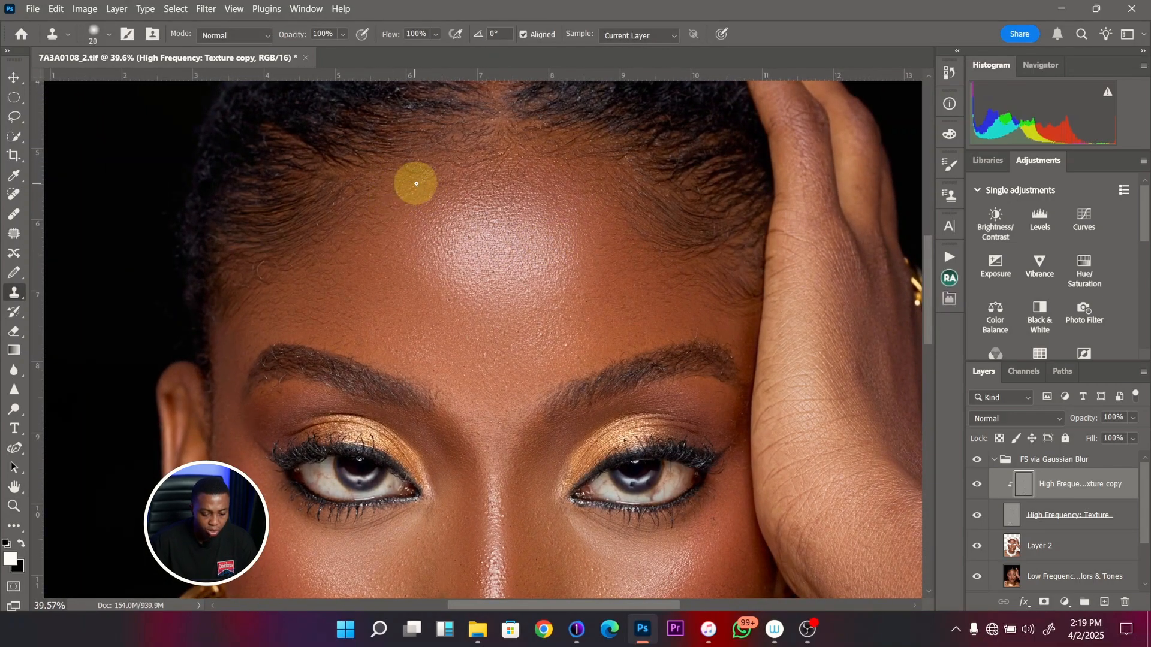
{"action": "mouse_move", "coordinate": [427, 182]}
{"action": "left_mouse_down"}
{"action": "mouse_move", "coordinate": [398, 208]}
{"action": "mouse_move", "coordinate": [431, 193]}
{"action": "mouse_move", "coordinate": [404, 209]}
{"action": "mouse_move", "coordinate": [402, 188]}
{"action": "mouse_move", "coordinate": [396, 214]}
{"action": "mouse_move", "coordinate": [457, 177]}
{"action": "left_mouse_up"}
{"action": "left_click", "coordinate": [415, 221], "text": "alt"}
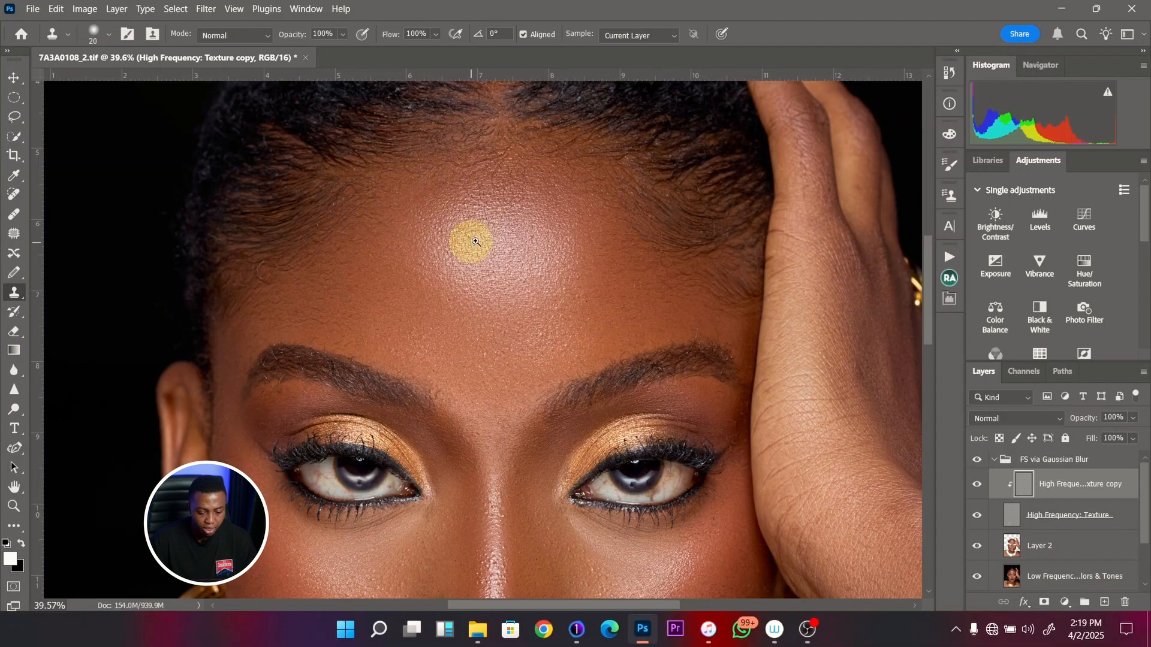
- Examine the cleaned skin texture on the forehead, cheeks and nose, both close up and across the full portrait
{"action": "key", "text": "ctrl+space"}
{"action": "left_click_drag", "start_coordinate": [473, 243], "coordinate": [435, 245]}
{"action": "key", "text": "ctrl+space"}
{"action": "left_click_drag", "start_coordinate": [486, 294], "coordinate": [457, 288]}
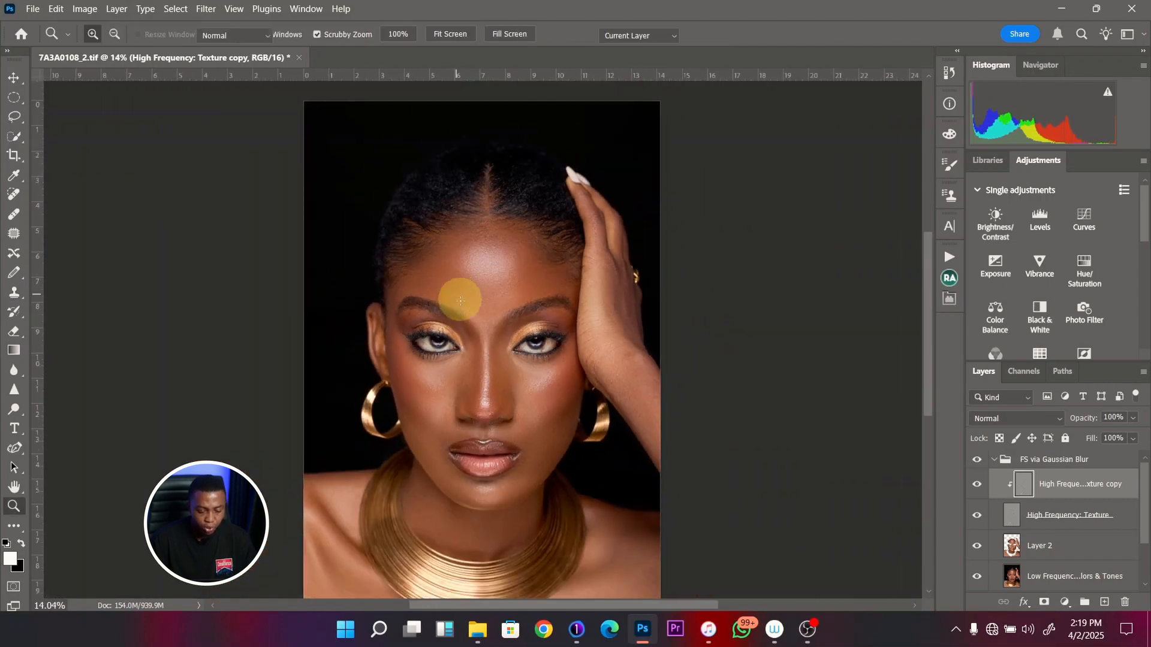
{"action": "left_click_drag", "start_coordinate": [531, 394], "coordinate": [565, 386]}
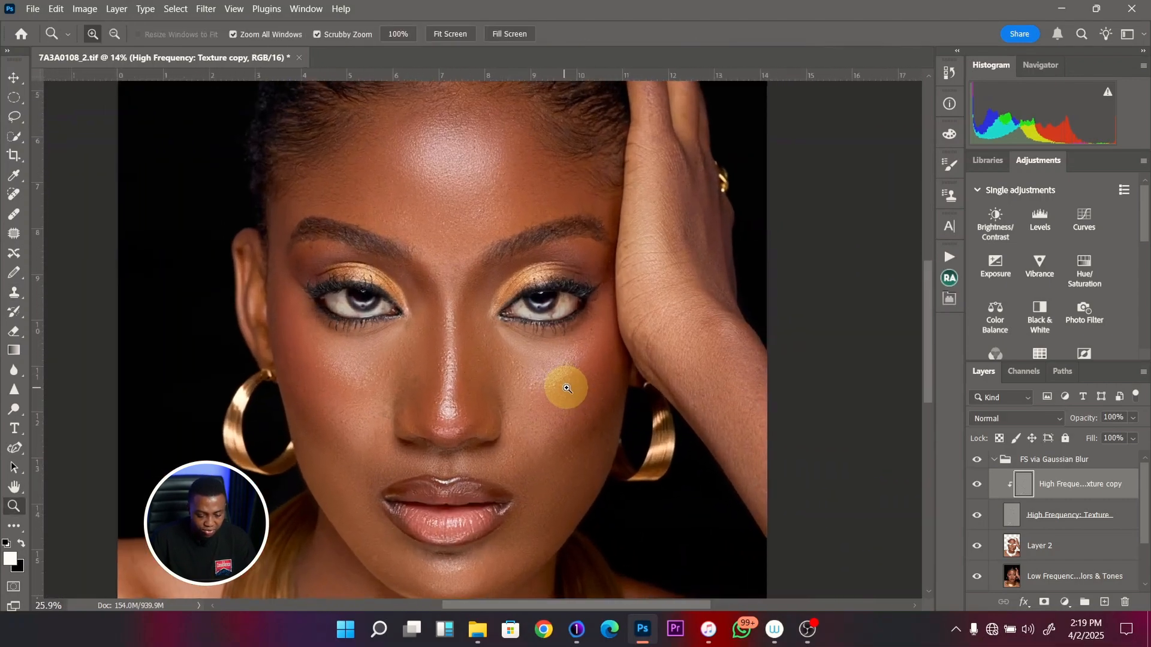
{"action": "scroll", "coordinate": [484, 374], "scroll_direction": "down", "scroll_amount": 1}
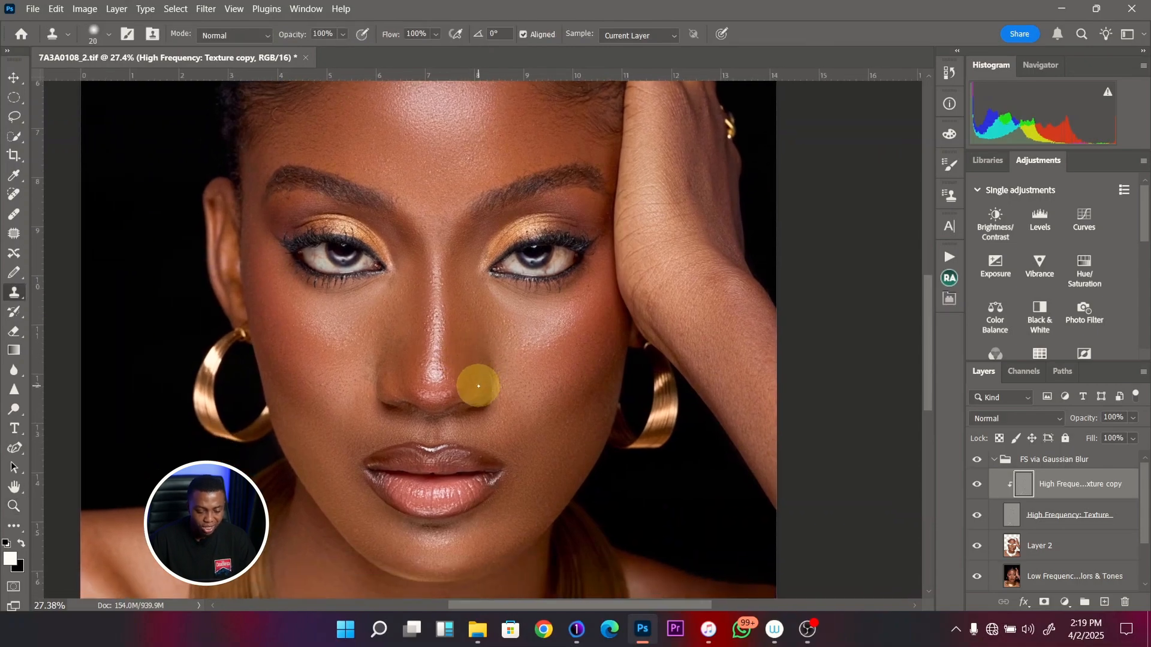
{"action": "key", "text": "ctrl+space"}
{"action": "left_click_drag", "start_coordinate": [476, 380], "coordinate": [460, 398]}
{"action": "key", "text": "ctrl+space"}
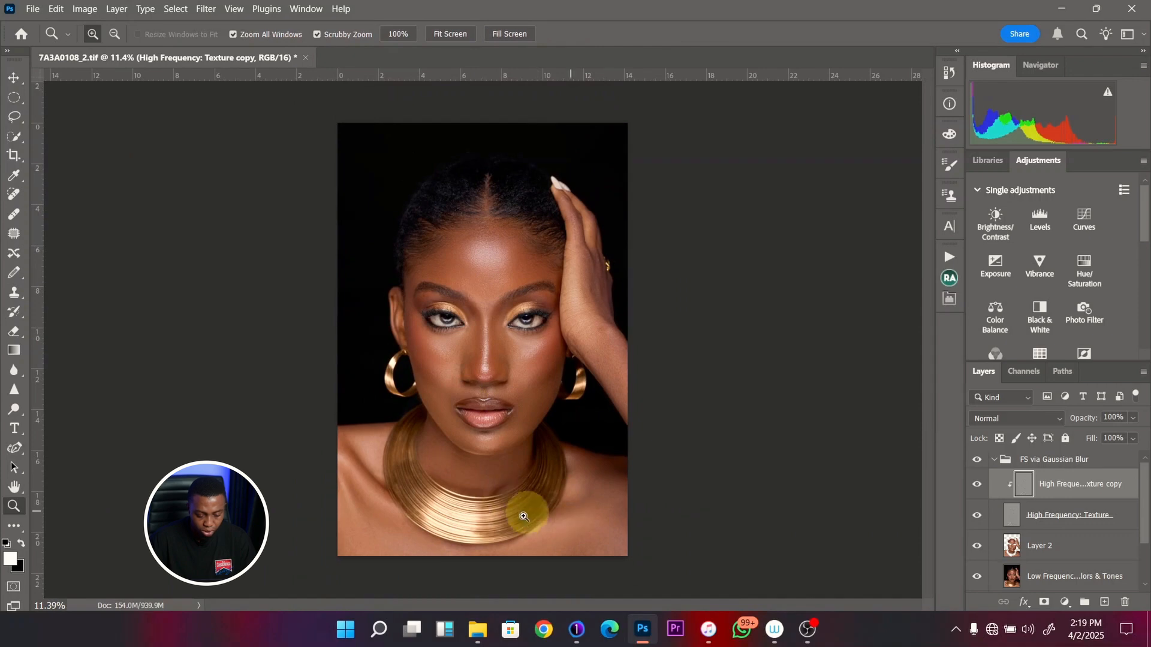
- With the High Frequency texture hidden, blend the chest below the necklace on Layer 2 using a 400-pixel Mixer Brush
{"action": "left_click_drag", "start_coordinate": [549, 540], "coordinate": [649, 526]}
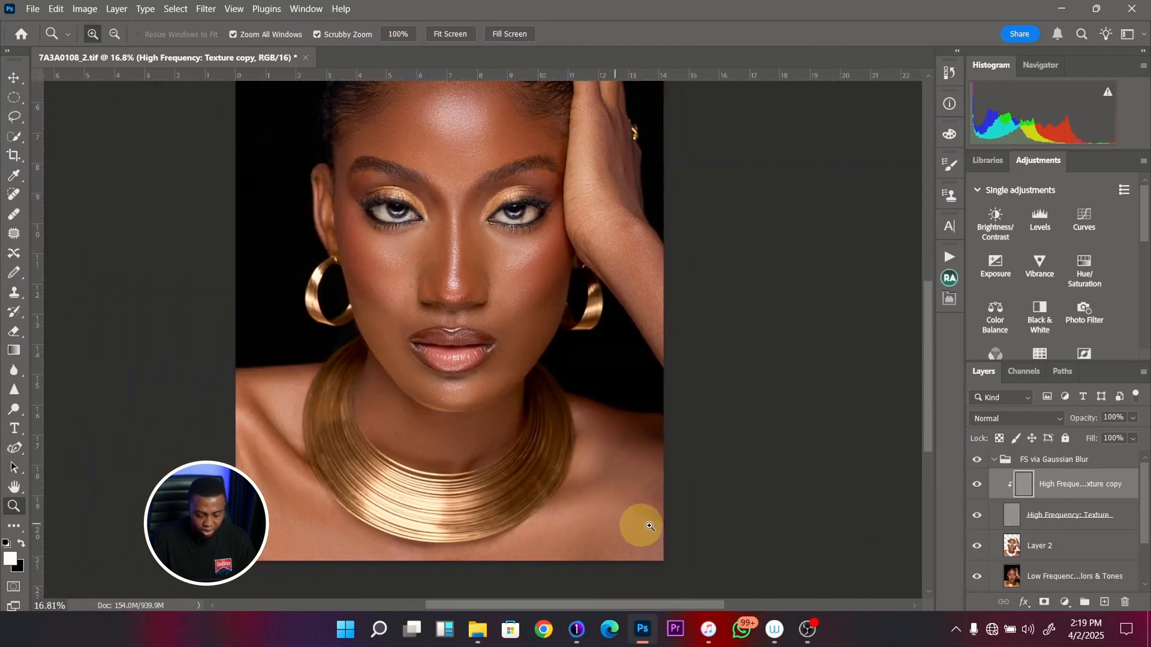
{"action": "key", "text": "b"}
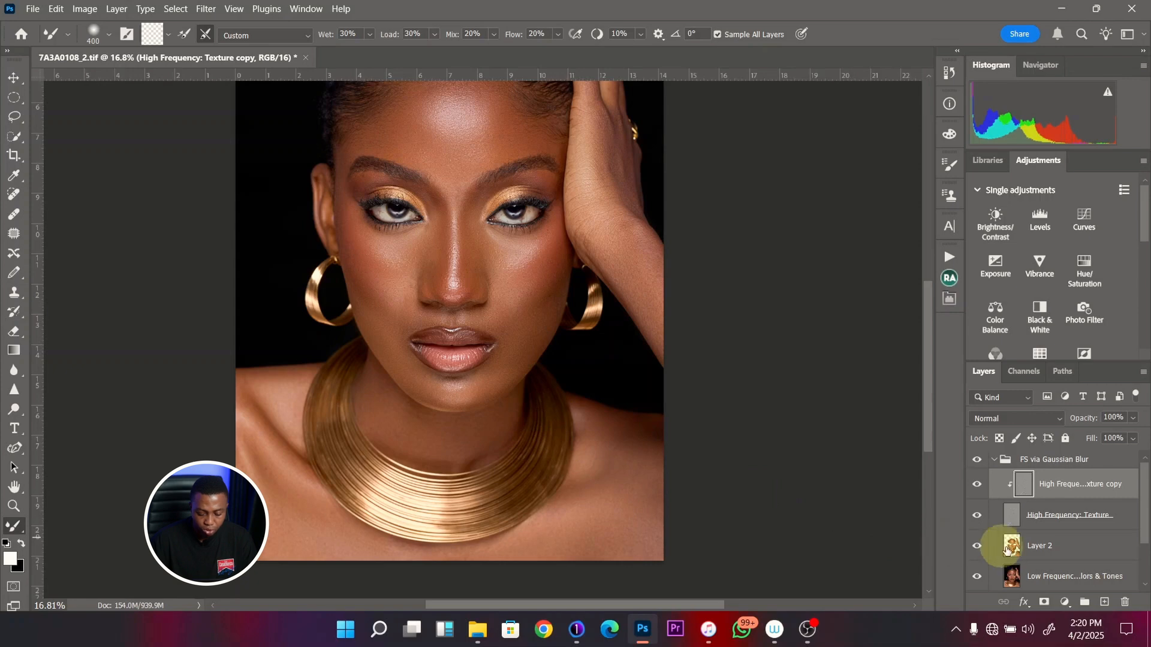
{"action": "left_click", "coordinate": [1045, 550]}
{"action": "left_click", "coordinate": [977, 515]}
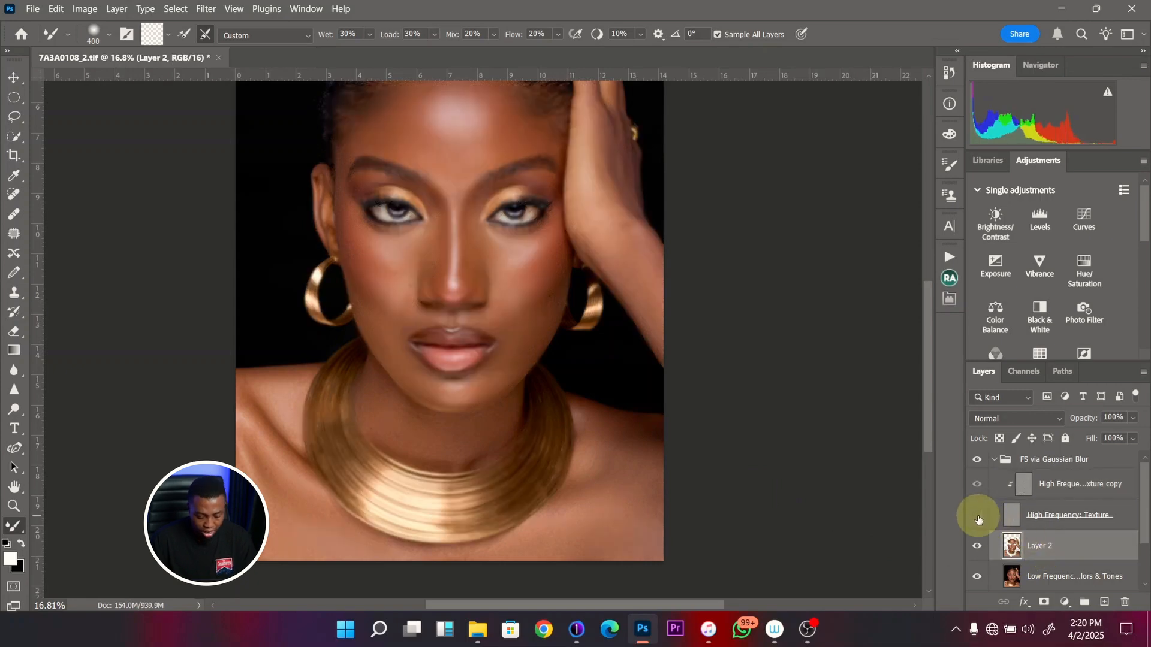
{"action": "key", "text": "bracketleft"}
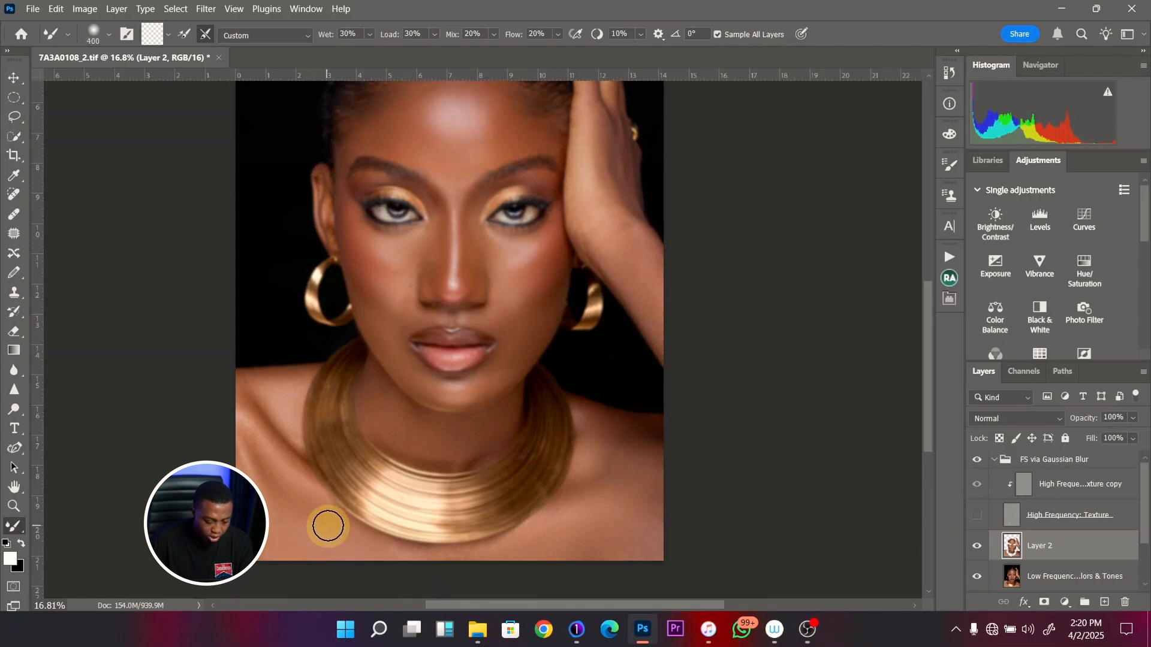
{"action": "mouse_move", "coordinate": [328, 526]}
{"action": "left_mouse_down"}
{"action": "mouse_move", "coordinate": [317, 505]}
{"action": "mouse_move", "coordinate": [350, 549]}
{"action": "mouse_move", "coordinate": [383, 558]}
{"action": "mouse_move", "coordinate": [488, 555]}
{"action": "left_mouse_up"}
- Enlarge the Mixer Brush to 900 pixels, blend the image-right chest and shoulder, and show the High Frequency texture again
{"action": "key", "text": "bracketright"}
{"action": "key", "text": "bracketright"}
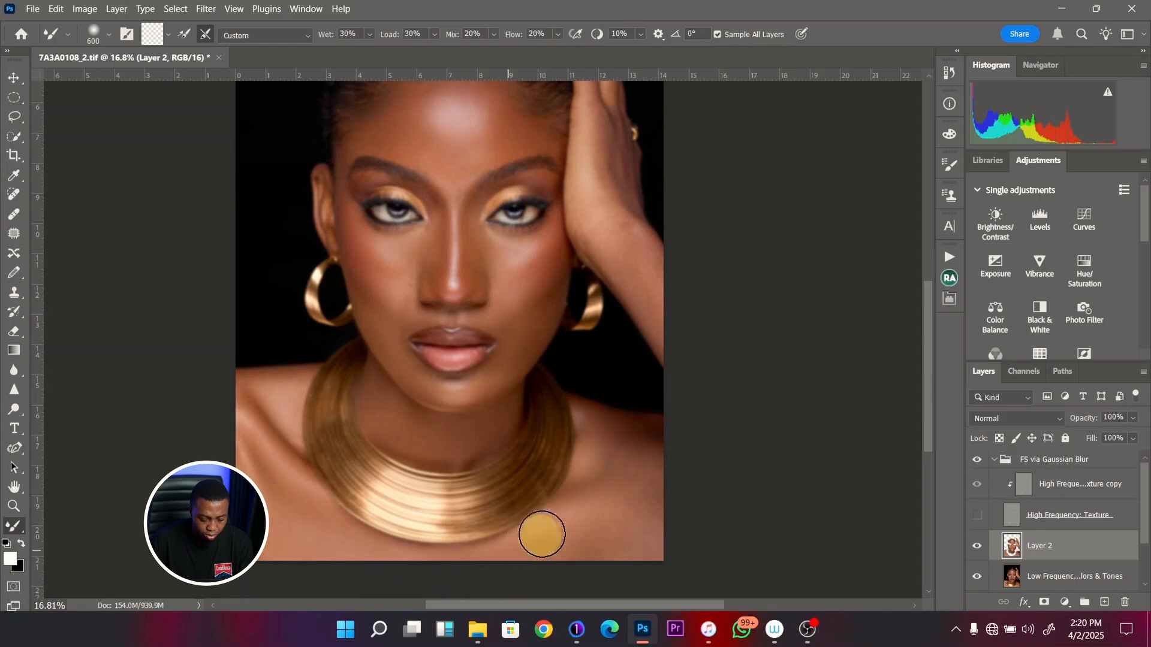
{"action": "key", "text": "bracketright"}
{"action": "key", "text": "bracketright"}
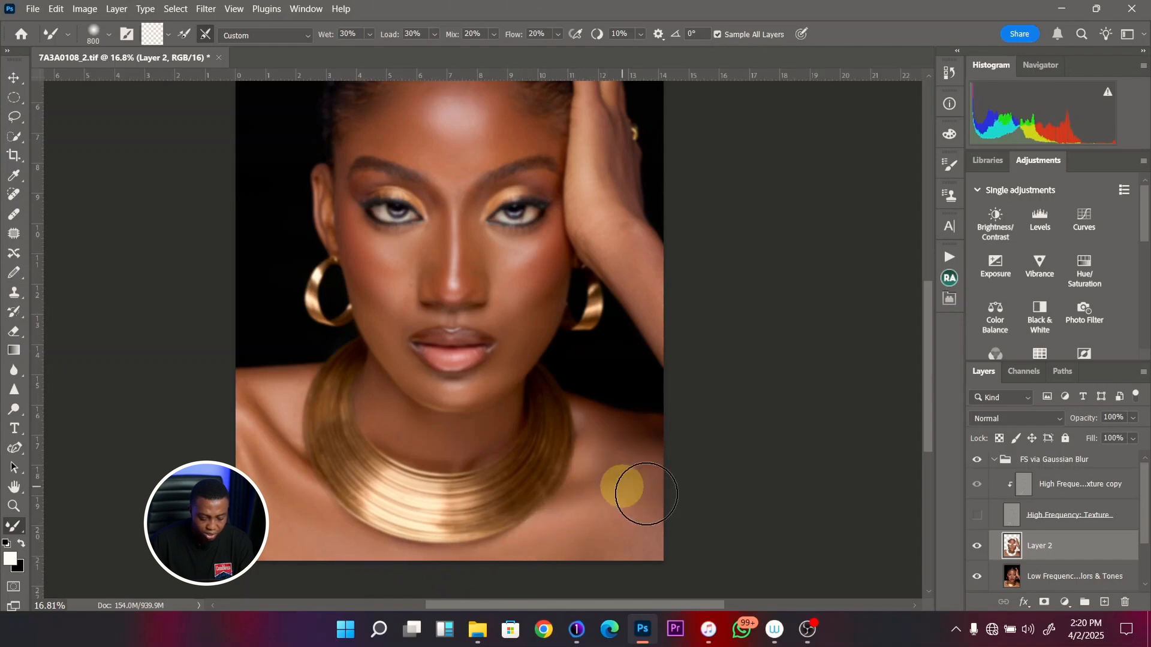
{"action": "key", "text": "bracketright"}
{"action": "mouse_move", "coordinate": [650, 476]}
{"action": "left_mouse_down"}
{"action": "mouse_move", "coordinate": [563, 548]}
{"action": "mouse_move", "coordinate": [653, 553]}
{"action": "left_mouse_up"}
{"action": "left_click", "coordinate": [983, 518]}
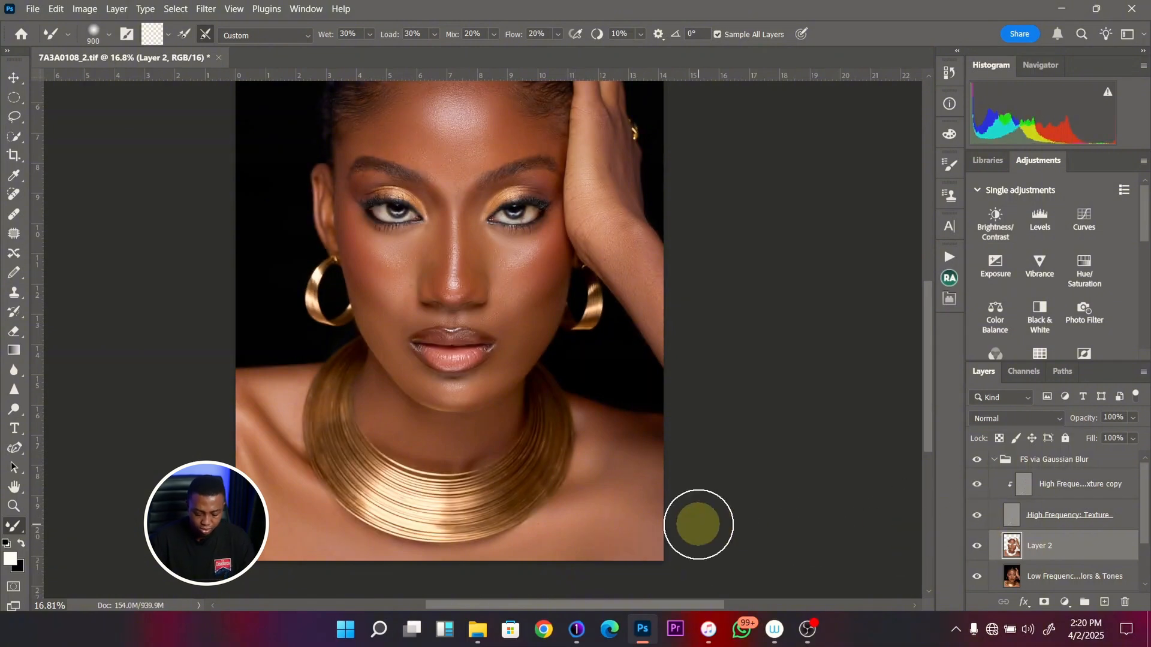
- Compare the full portrait and the forehead with the FS via Gaussian Blur group and Layer 2 hidden and shown
{"action": "key", "text": "ctrl+s"}
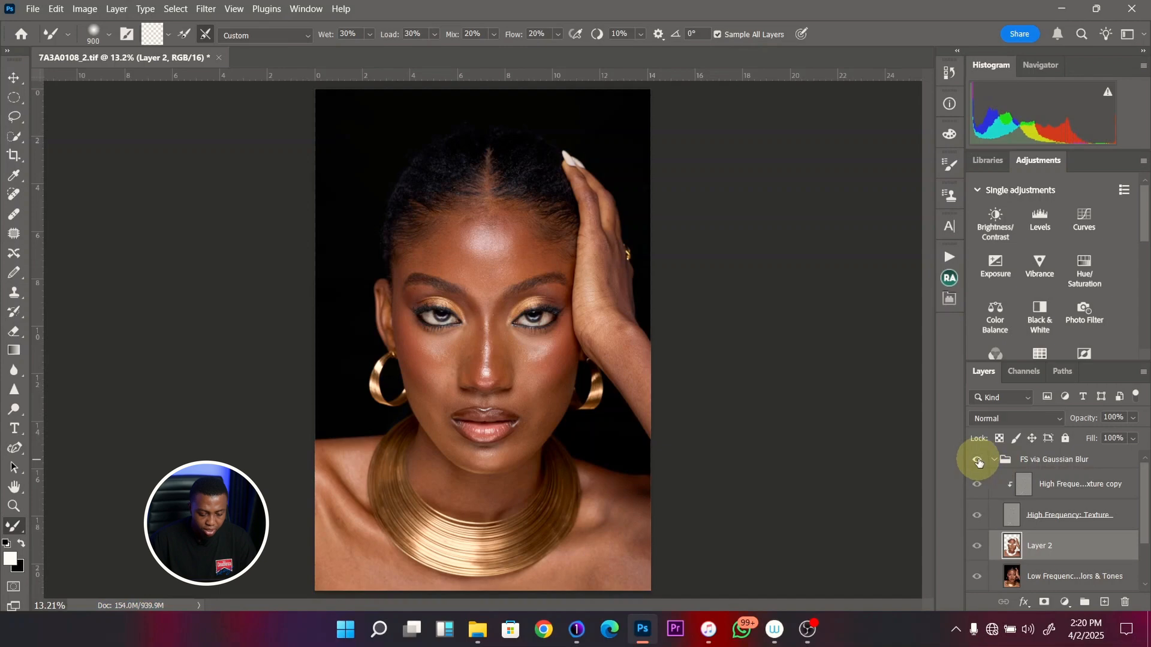
{"action": "left_click", "coordinate": [978, 462]}
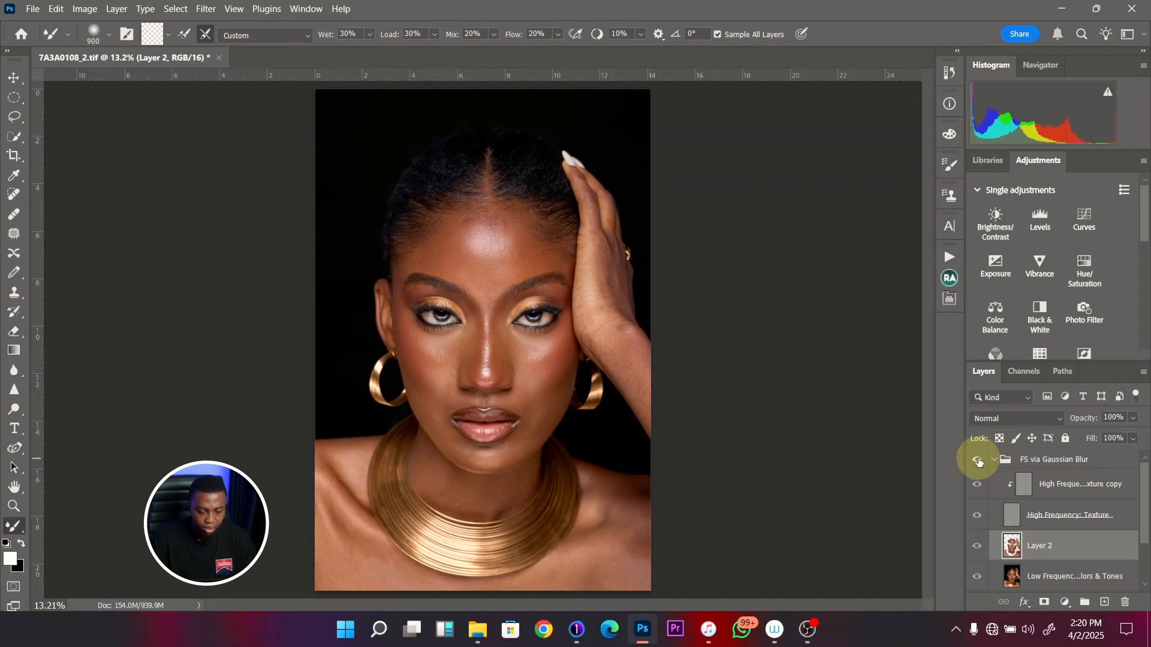
{"action": "key", "text": "z"}
{"action": "left_click_drag", "start_coordinate": [485, 206], "coordinate": [533, 206]}
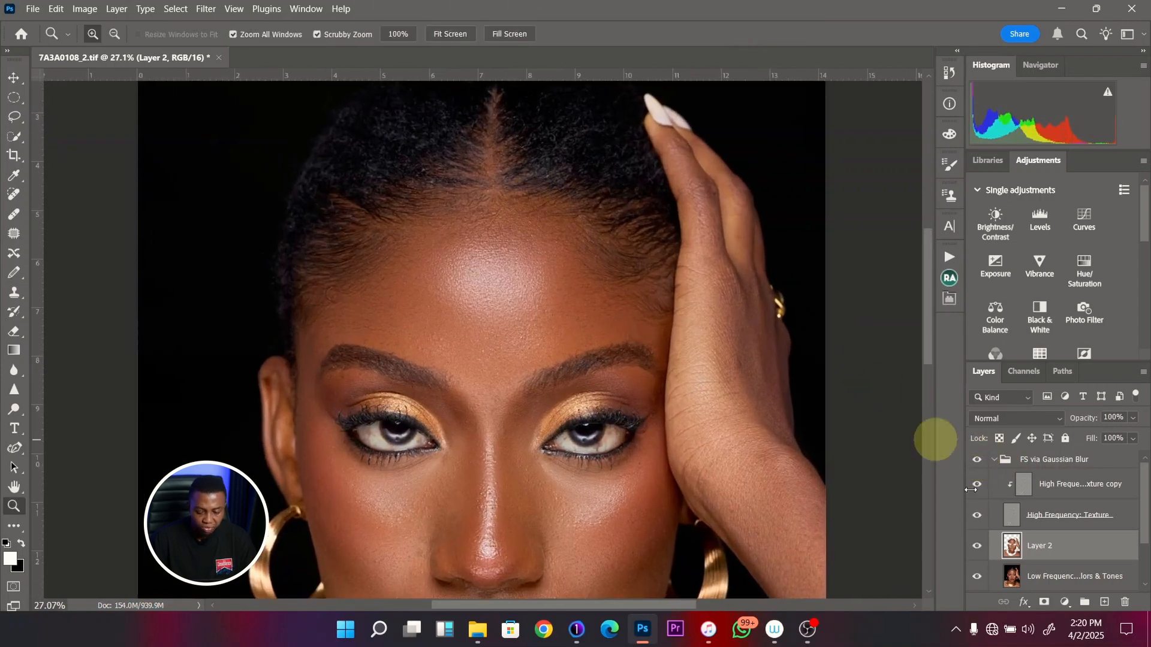
{"action": "left_click", "coordinate": [976, 547]}
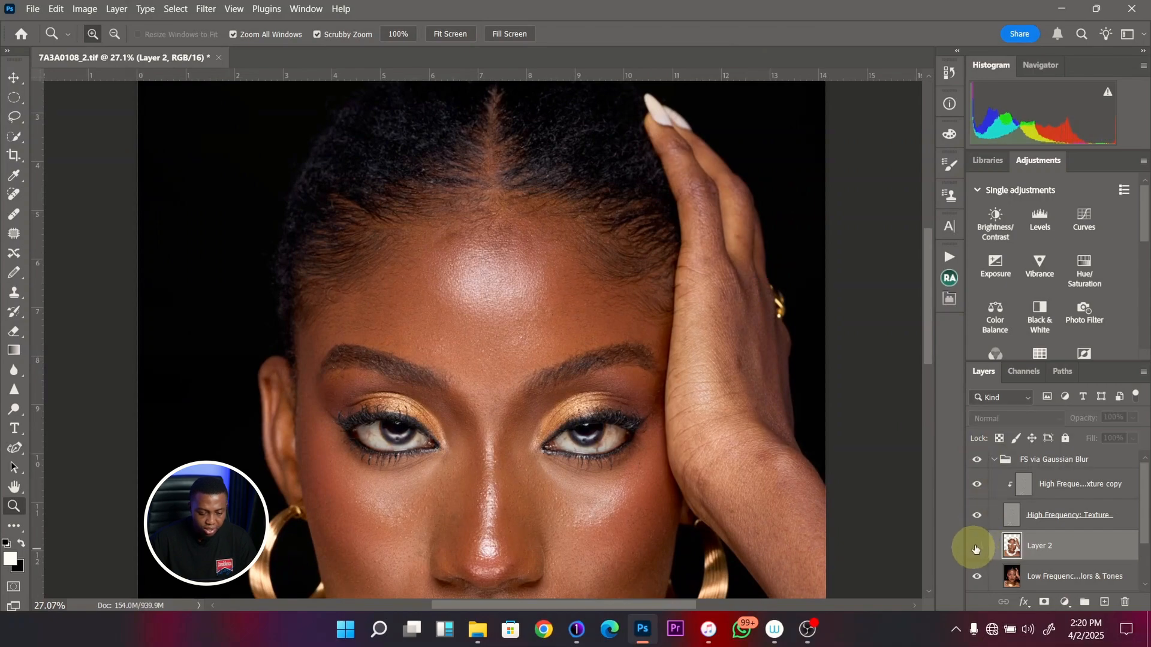
{"action": "left_click", "coordinate": [976, 547]}
{"action": "left_click", "coordinate": [976, 546]}
{"action": "left_click", "coordinate": [976, 547]}
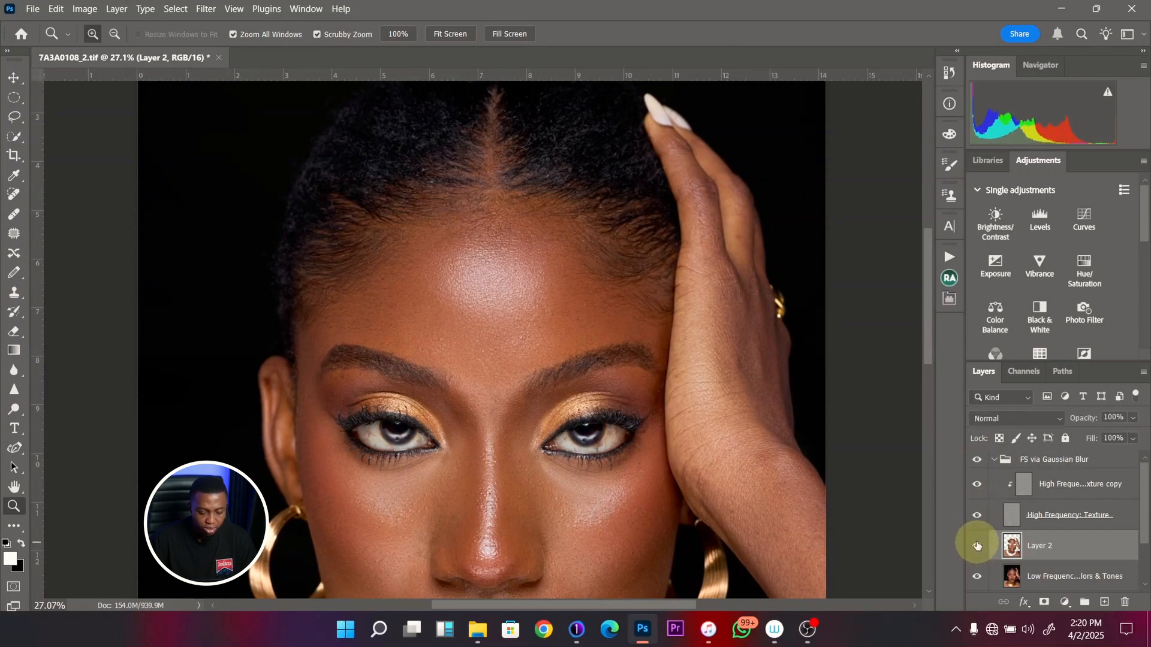
{"action": "left_click_drag", "start_coordinate": [510, 378], "coordinate": [480, 476]}
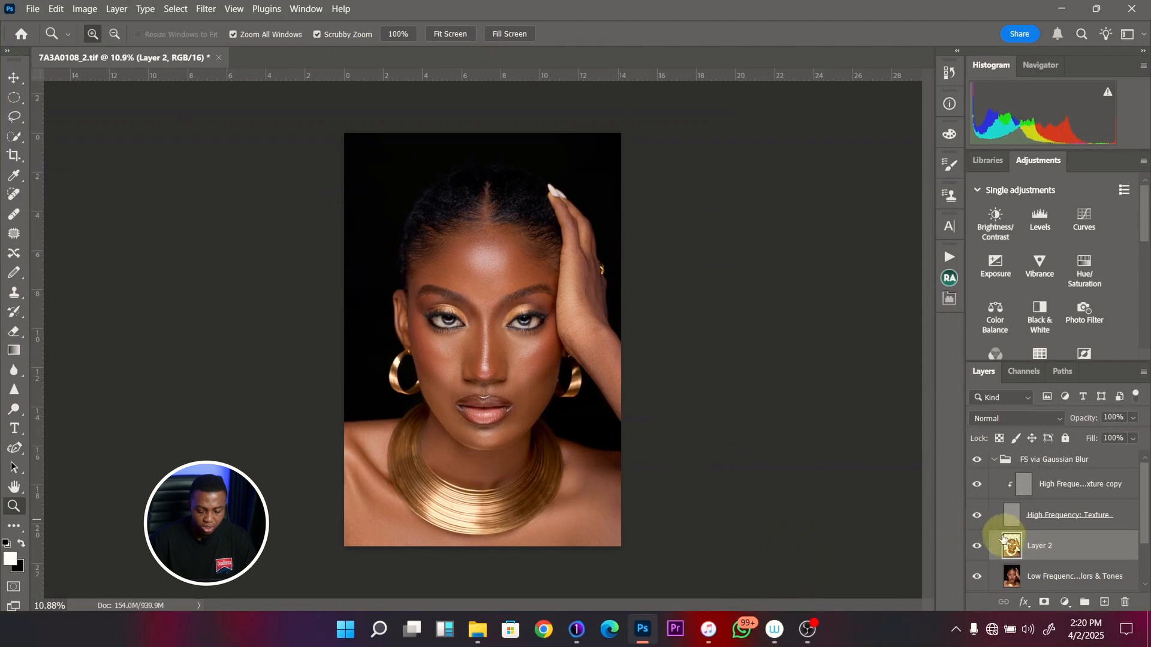
{"action": "left_click", "coordinate": [975, 548]}
{"action": "left_click", "coordinate": [976, 547]}
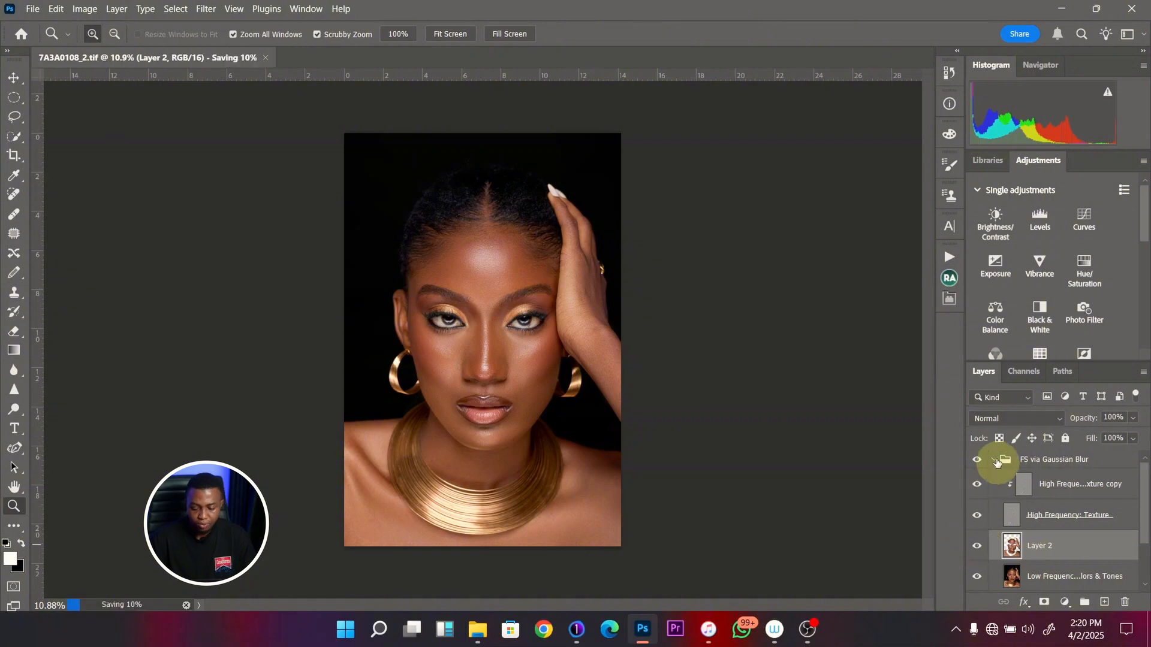
- Save the portrait file and collapse the FS via Gaussian Blur group
{"action": "key", "text": "ctrl+s"}
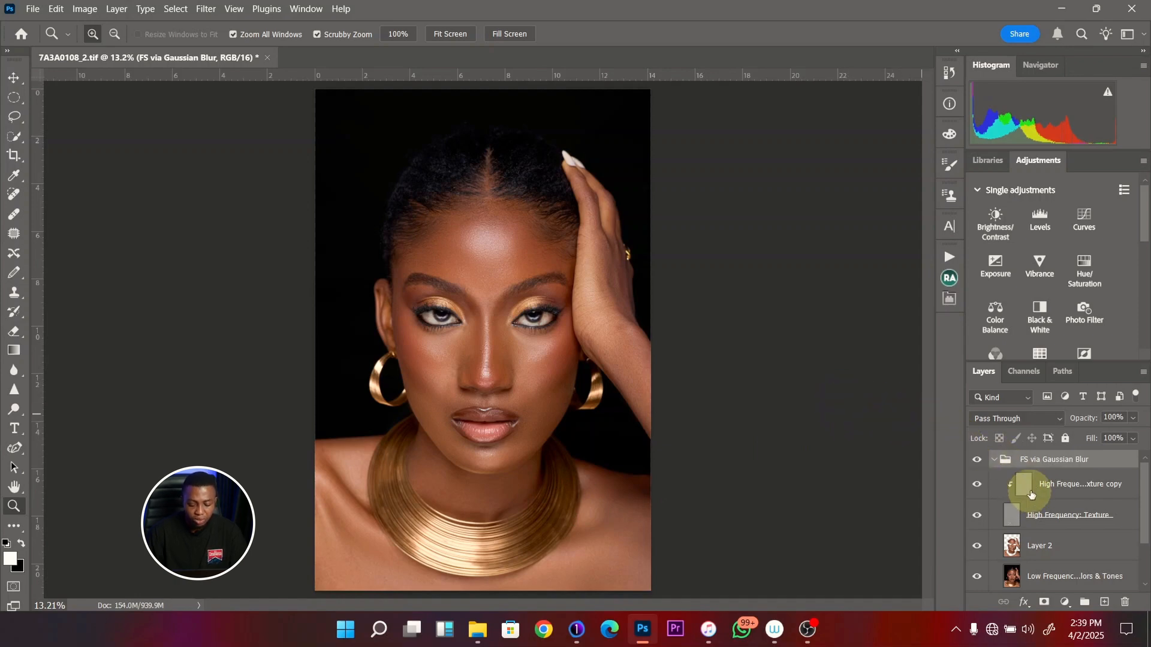
{"action": "left_click", "coordinate": [994, 460]}
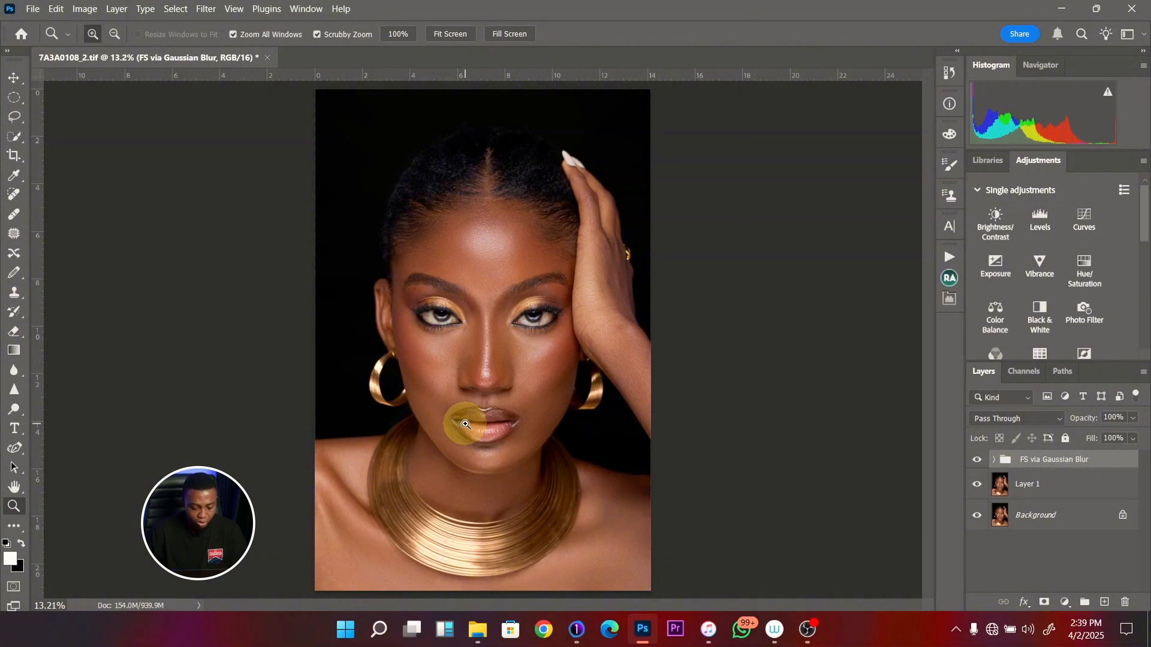
{"action": "left_click_drag", "start_coordinate": [514, 314], "coordinate": [539, 322]}
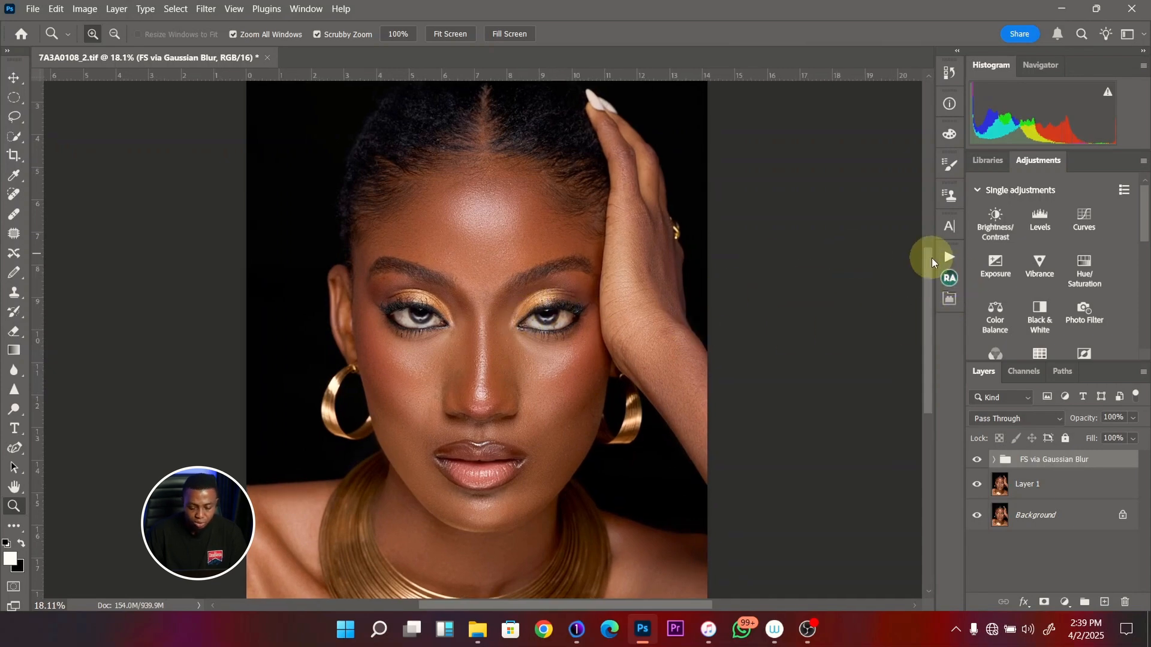
- Run the Retouching Academy DB Curves action to create the Dodge & Burn group, and delete the Visual Aid - DELETE group
{"action": "left_click", "coordinate": [949, 277]}
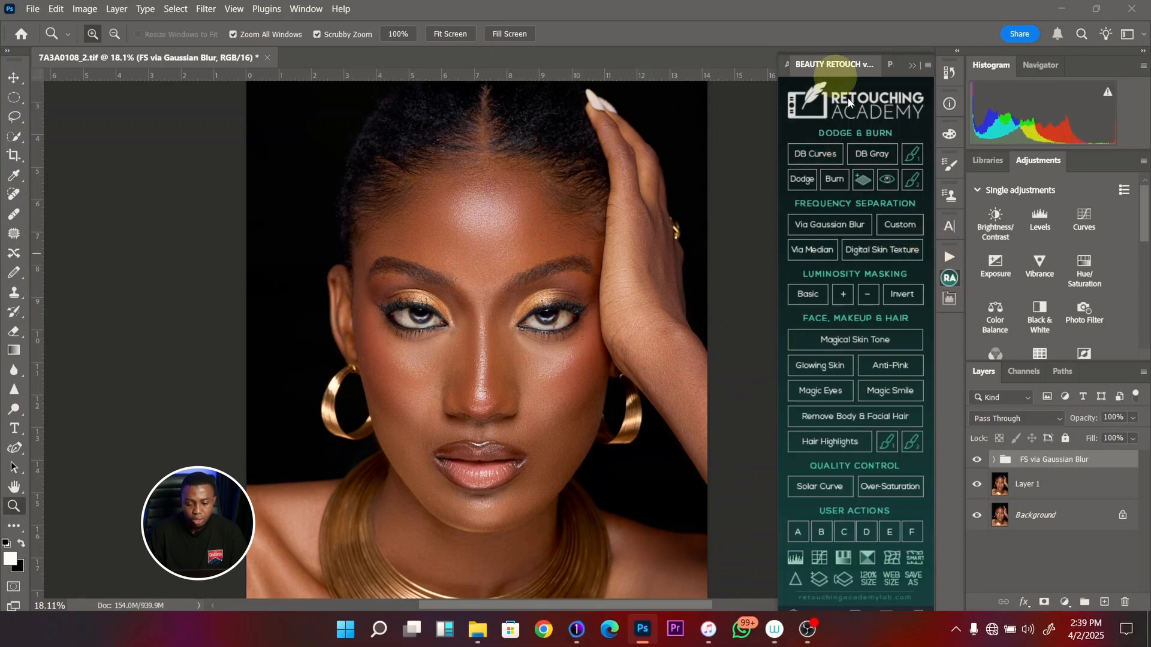
{"action": "left_click", "coordinate": [804, 167]}
{"action": "left_click", "coordinate": [911, 65]}
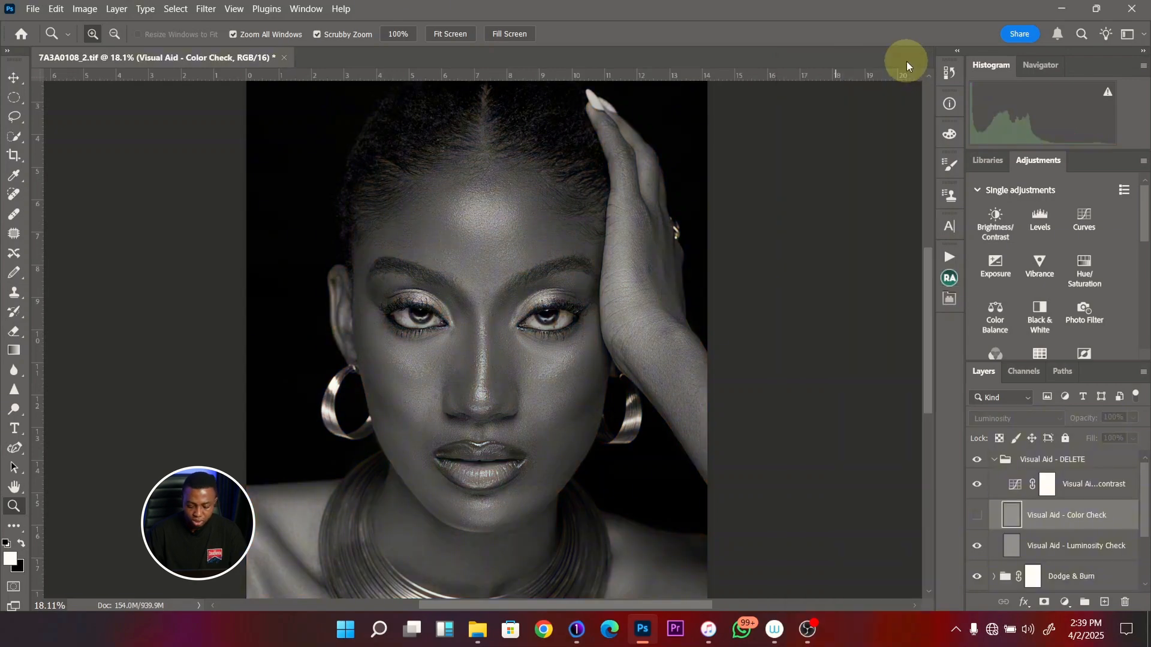
{"action": "key", "text": "ctrl+0"}
{"action": "left_click", "coordinate": [995, 460]}
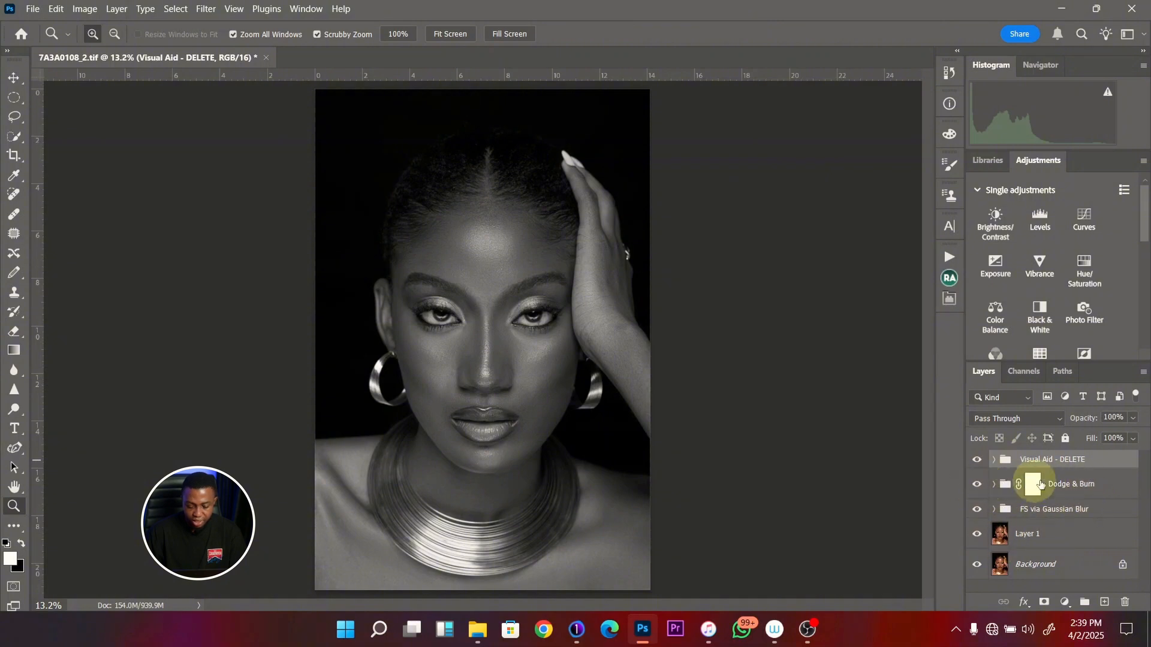
{"action": "mouse_move", "coordinate": [1041, 462]}
{"action": "left_mouse_down"}
{"action": "mouse_move", "coordinate": [1097, 463]}
{"action": "mouse_move", "coordinate": [1122, 496]}
{"action": "mouse_move", "coordinate": [1125, 602]}
{"action": "left_mouse_up"}
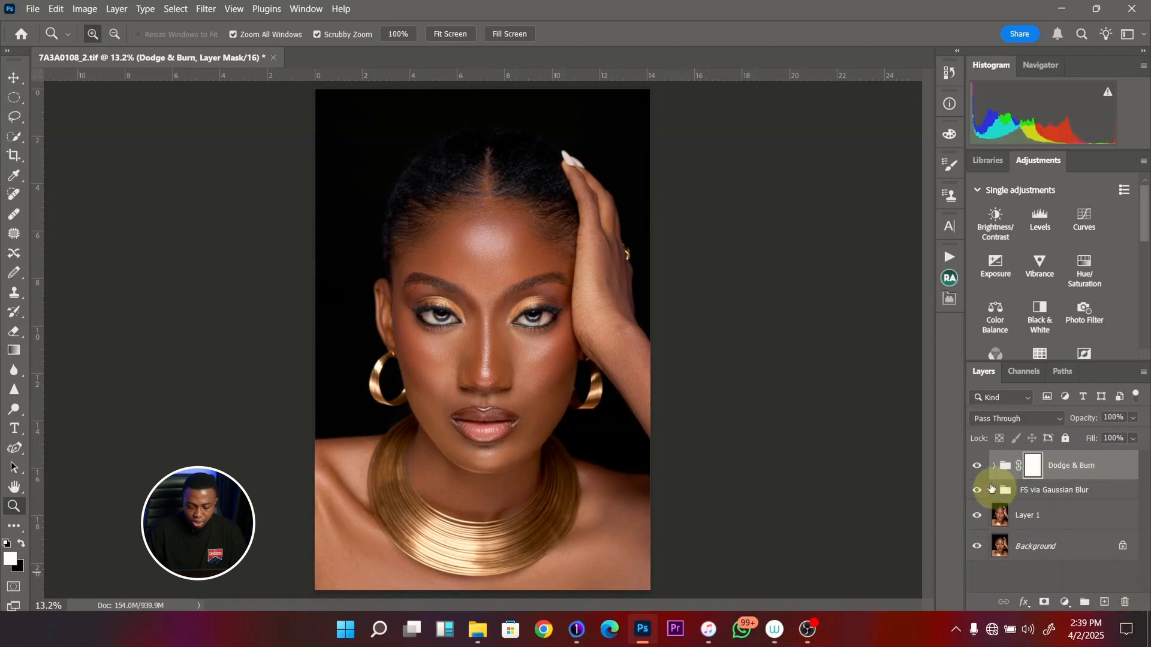
- Expand the Dodge & Burn group and examine its Dodge Curve and Burn Curve layers alongside the face
{"action": "left_click", "coordinate": [995, 465]}
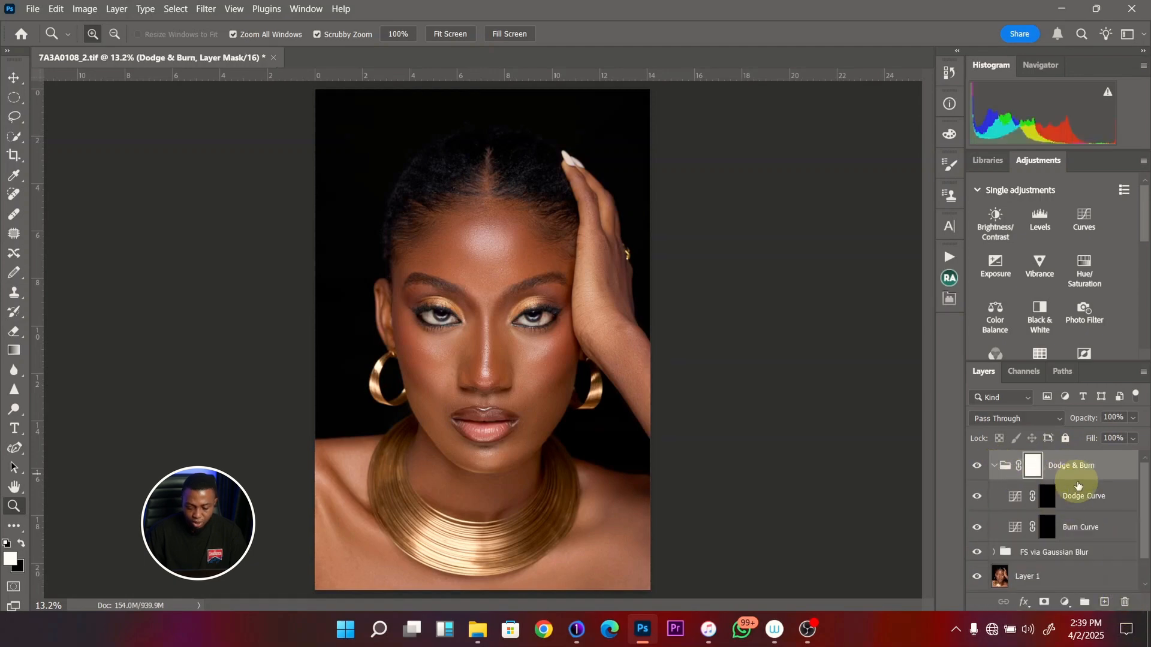
{"action": "left_click", "coordinate": [1046, 498]}
{"action": "left_click_drag", "start_coordinate": [437, 333], "coordinate": [520, 348]}
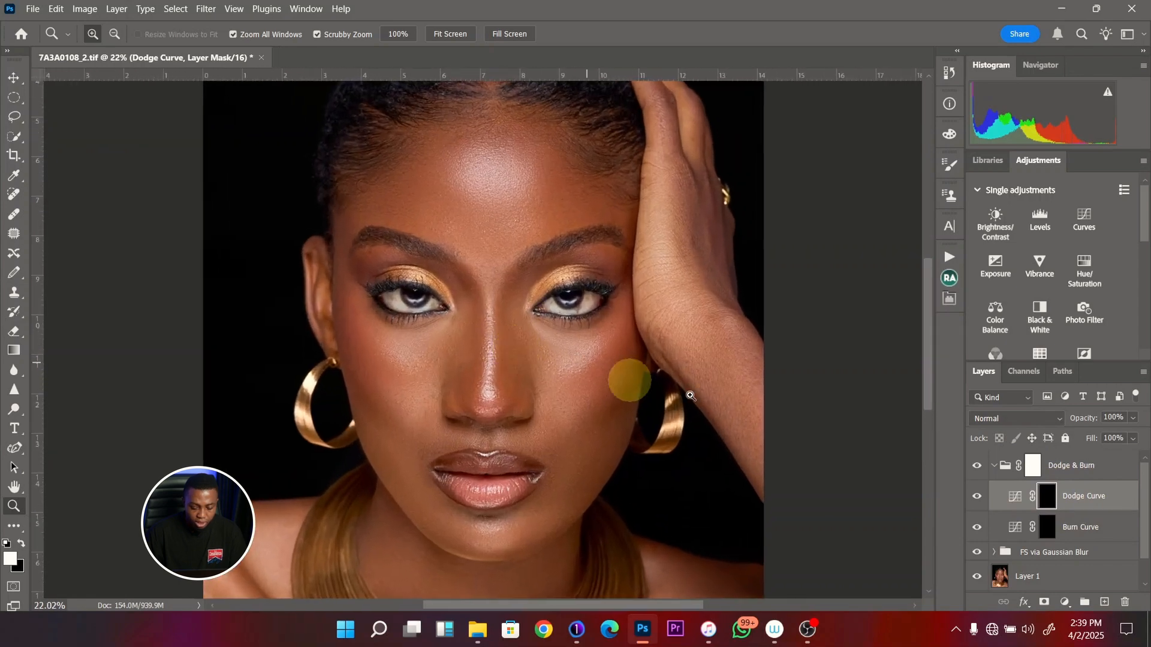
{"action": "left_click", "coordinate": [1090, 533]}
{"action": "left_click", "coordinate": [1046, 498]}
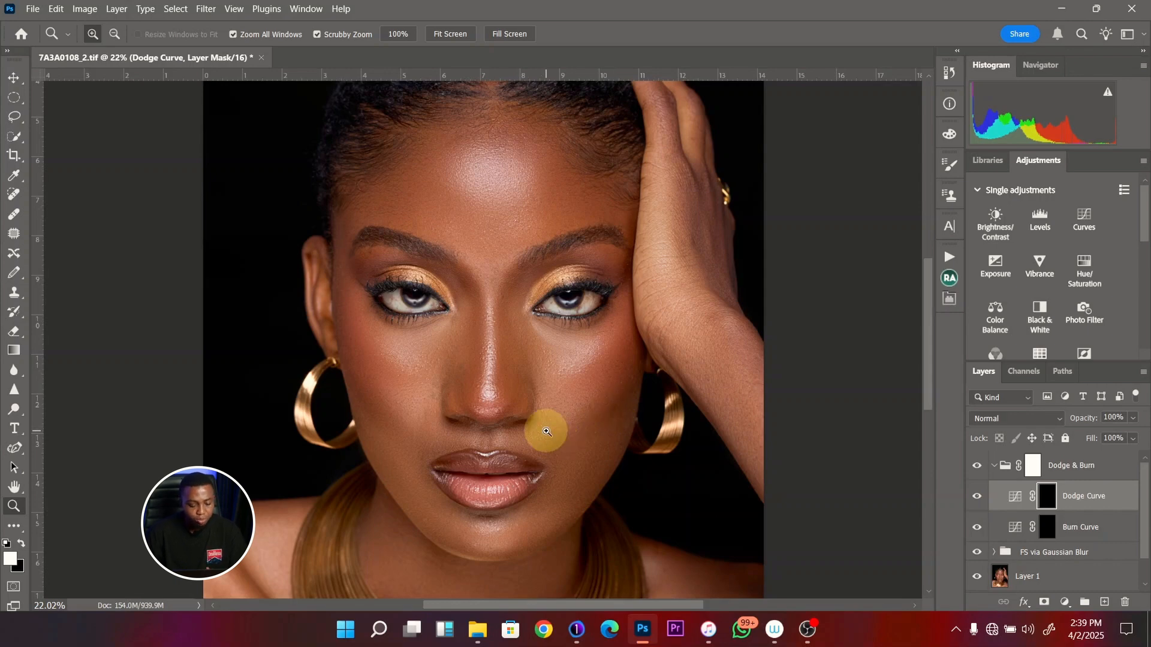
{"action": "left_click", "coordinate": [1083, 533]}
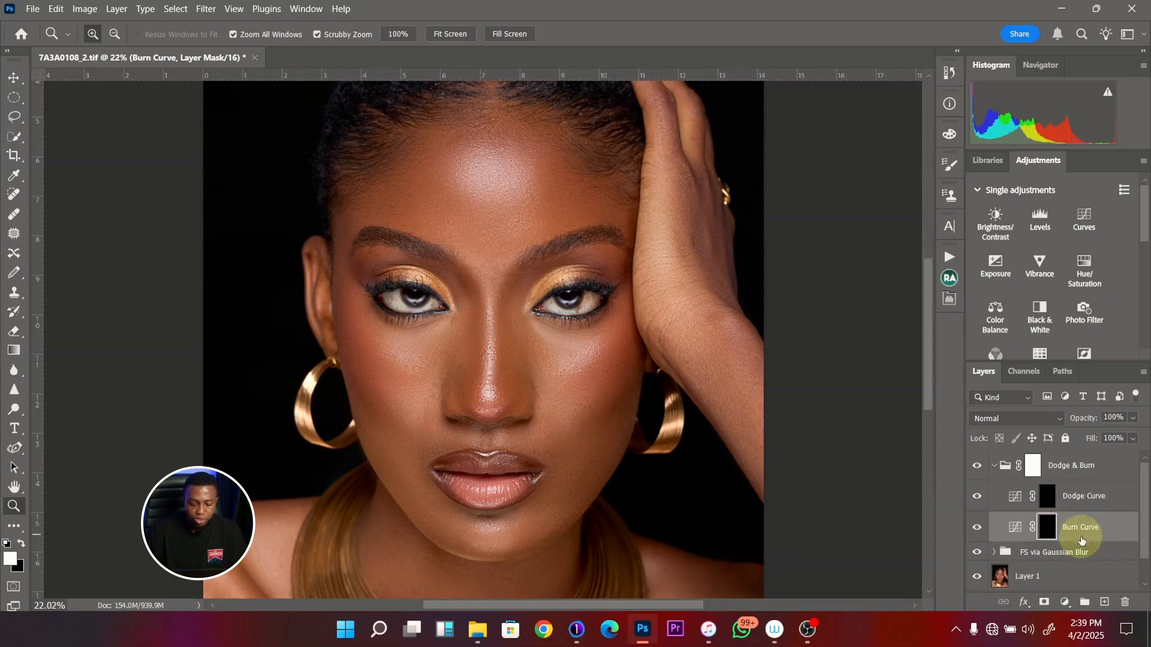
{"action": "left_click", "coordinate": [1077, 500]}
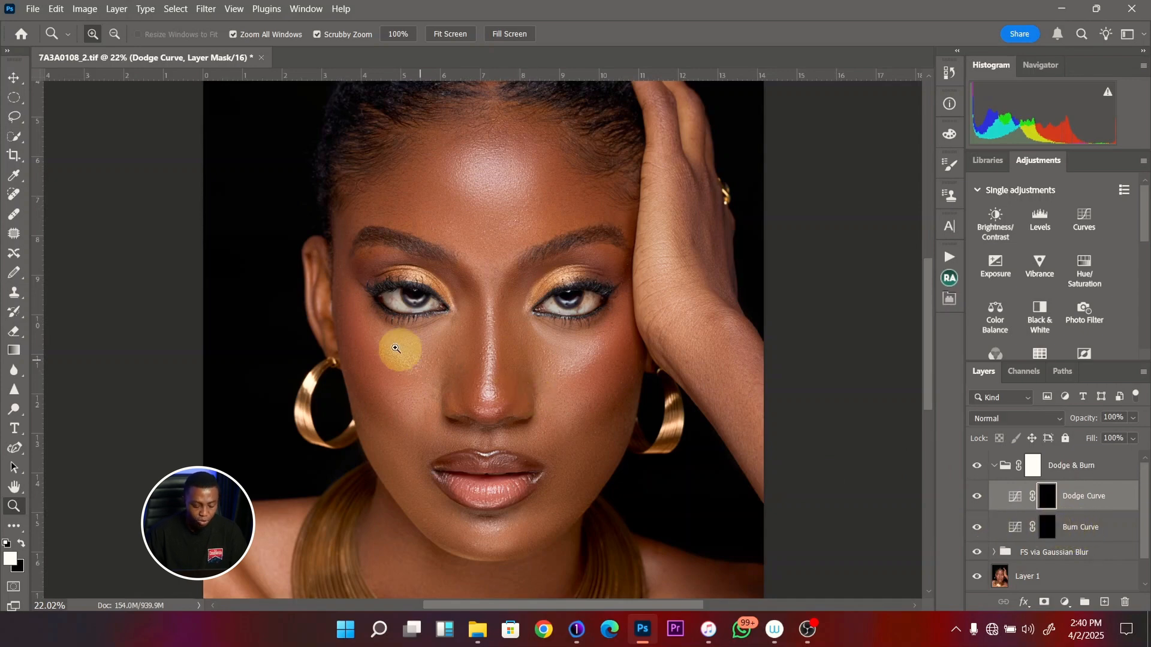
{"action": "left_click_drag", "start_coordinate": [440, 348], "coordinate": [404, 355]}
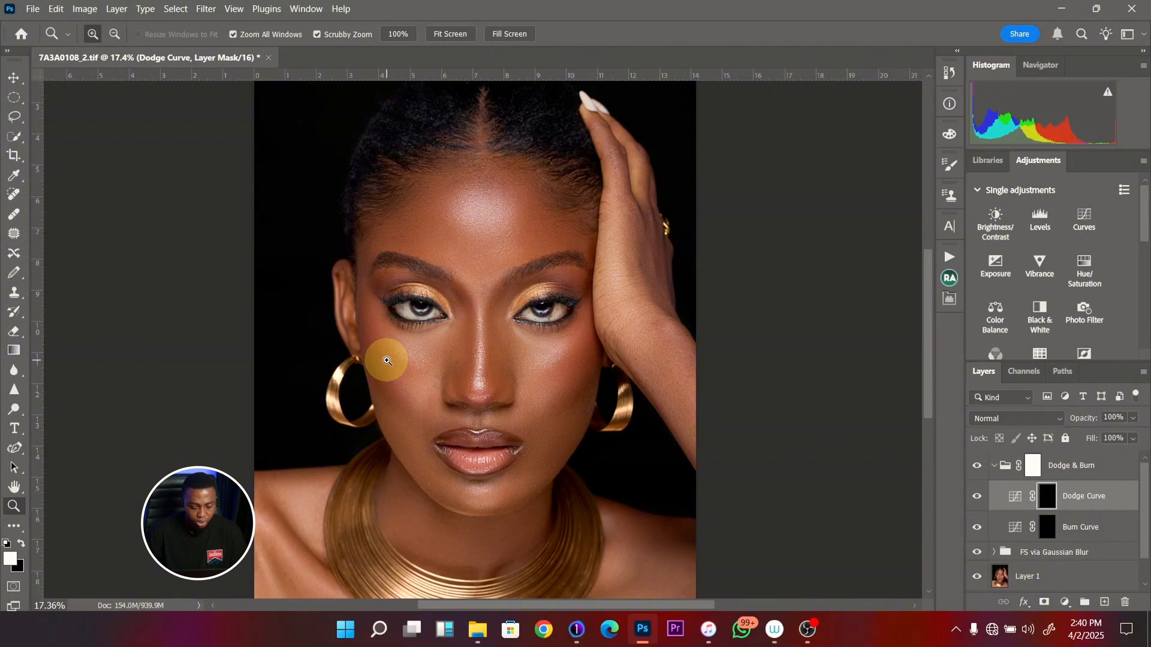
- Collapse the Dodge & Burn group and rename it as Micro Dodge & Burn
{"action": "left_click", "coordinate": [994, 465]}
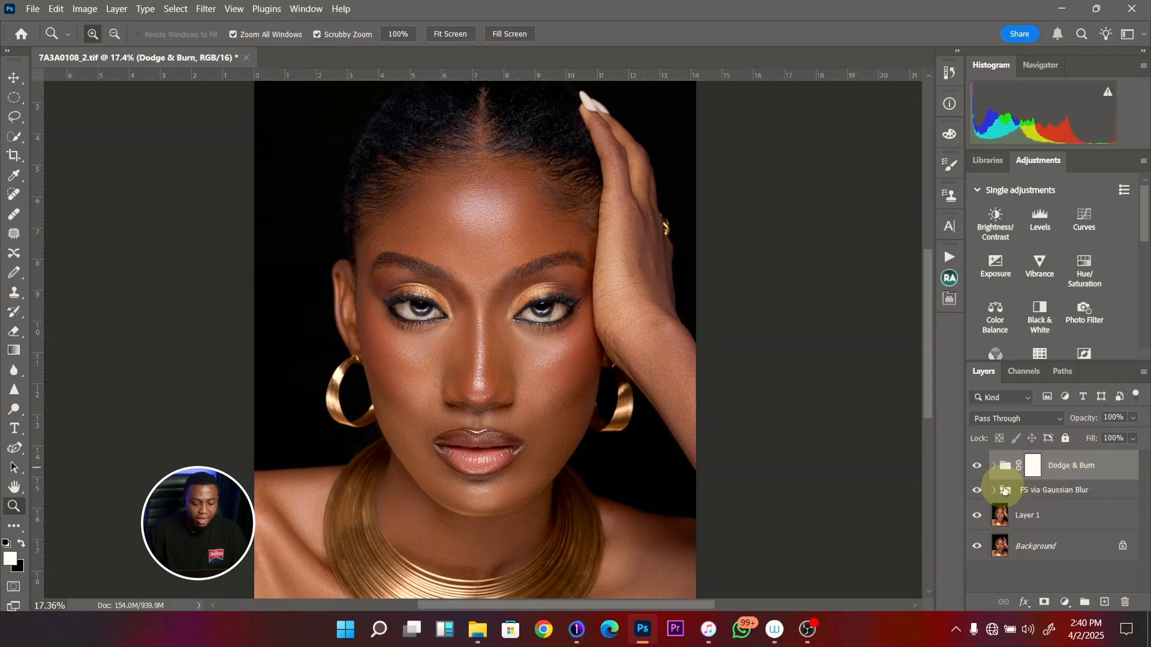
{"action": "double_click", "coordinate": [1058, 466]}
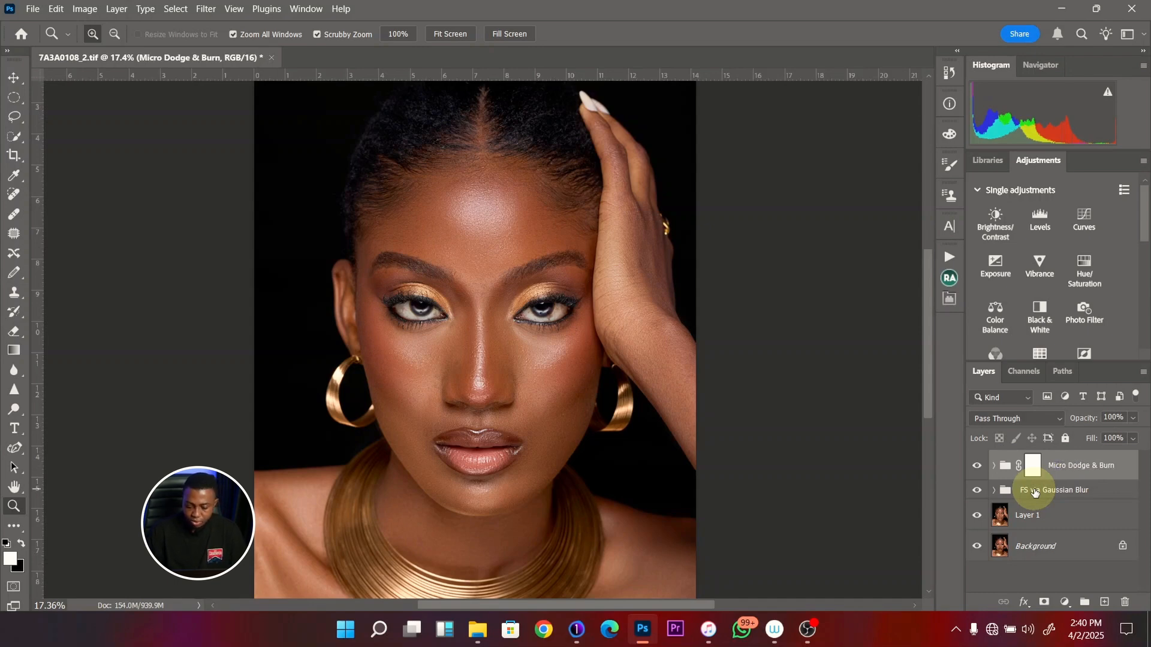
{"action": "left_click", "coordinate": [995, 466]}
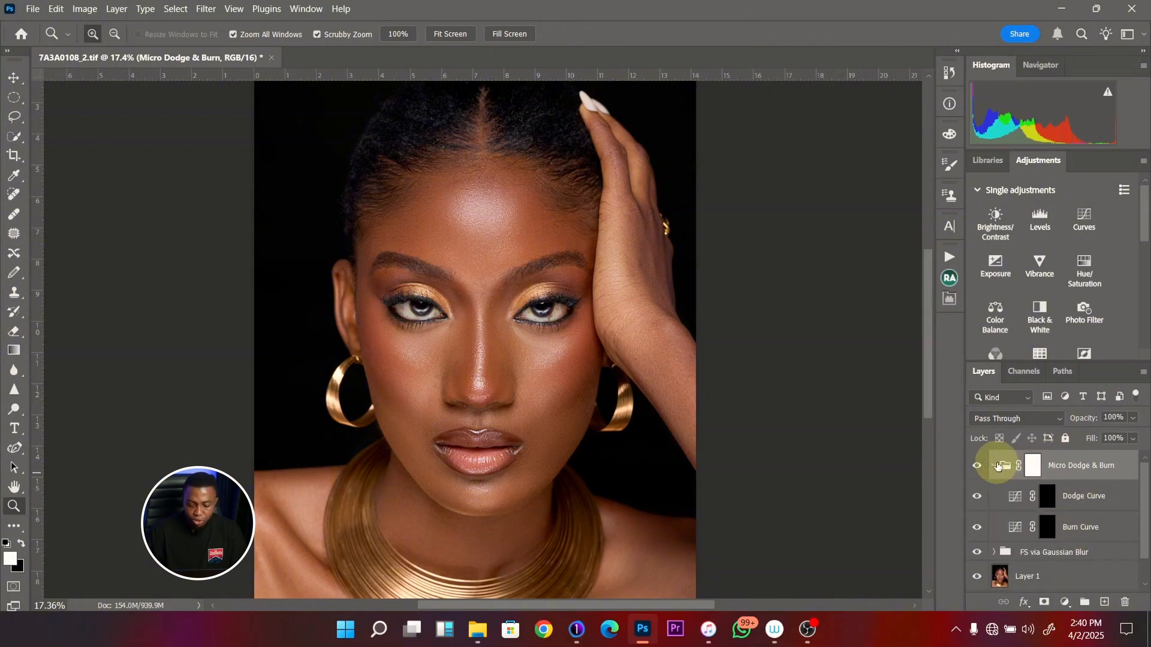
{"action": "key", "text": "ctrl+0"}
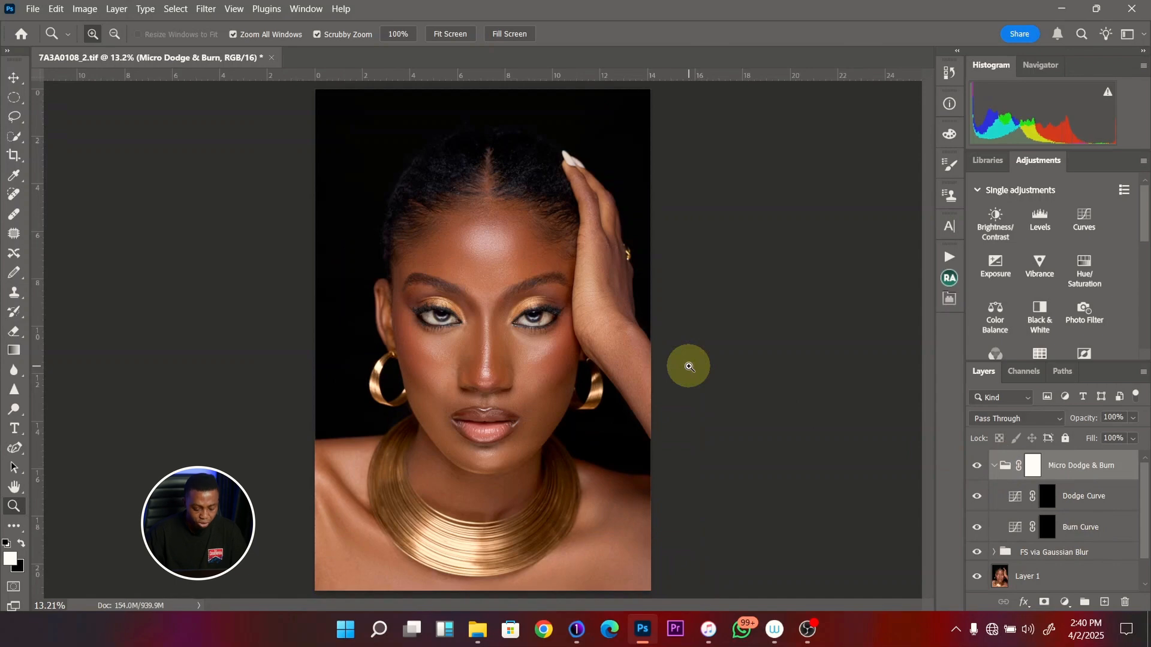
{"action": "left_click_drag", "start_coordinate": [487, 329], "coordinate": [542, 334]}
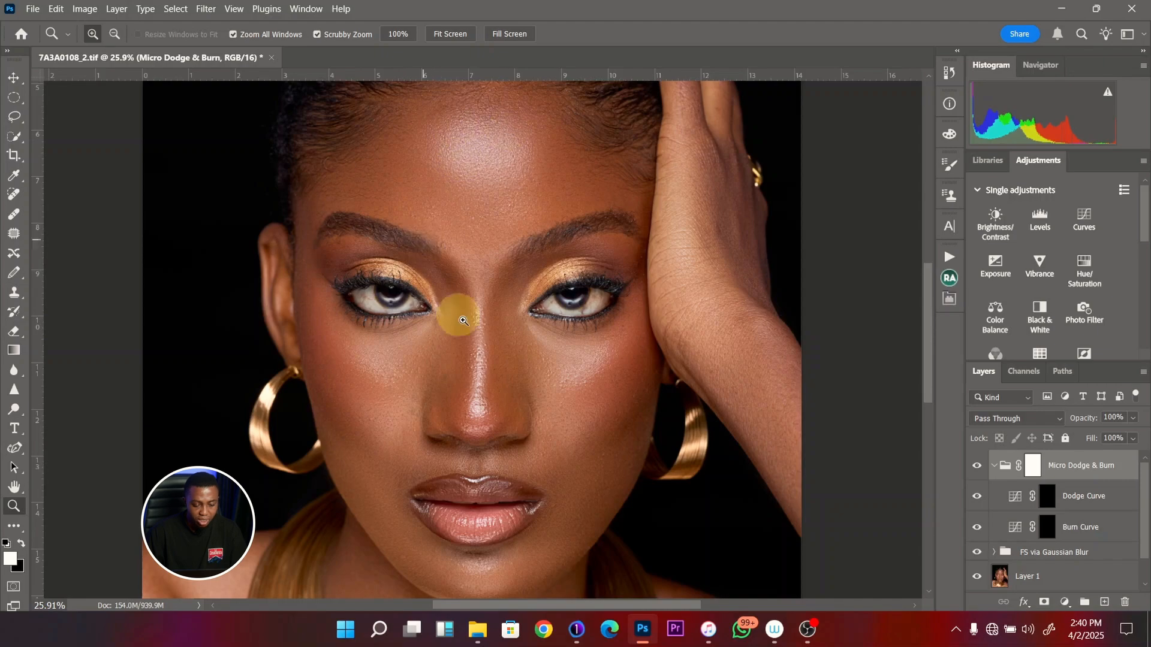
{"action": "left_click_drag", "start_coordinate": [453, 358], "coordinate": [412, 358]}
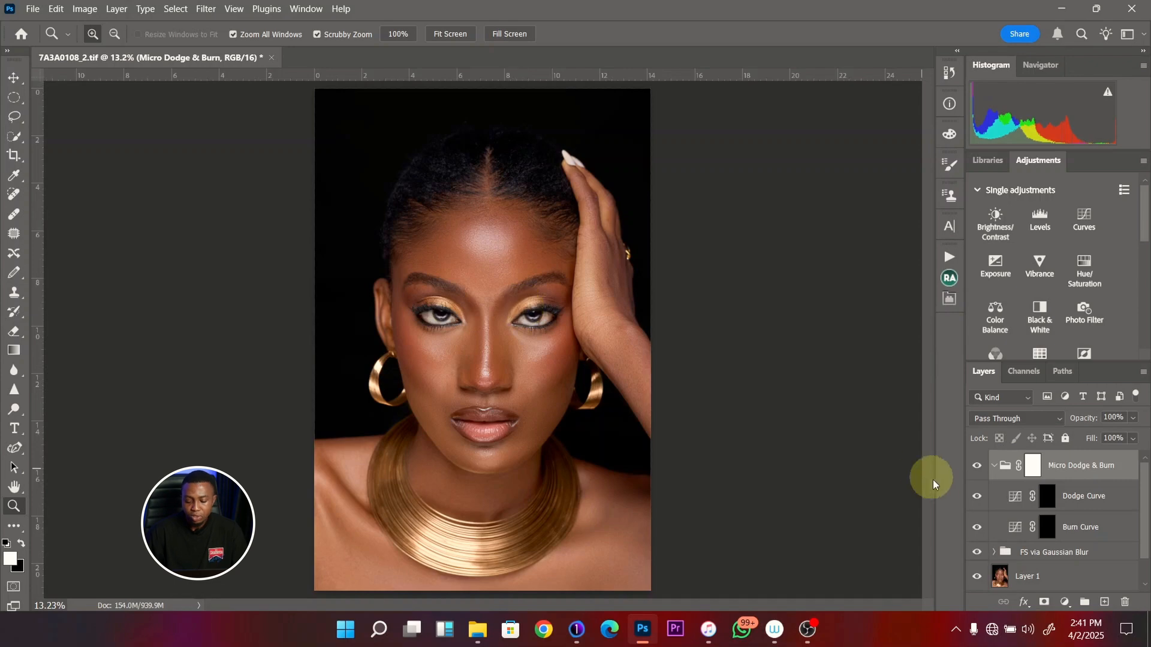
{"action": "left_click", "coordinate": [993, 467]}
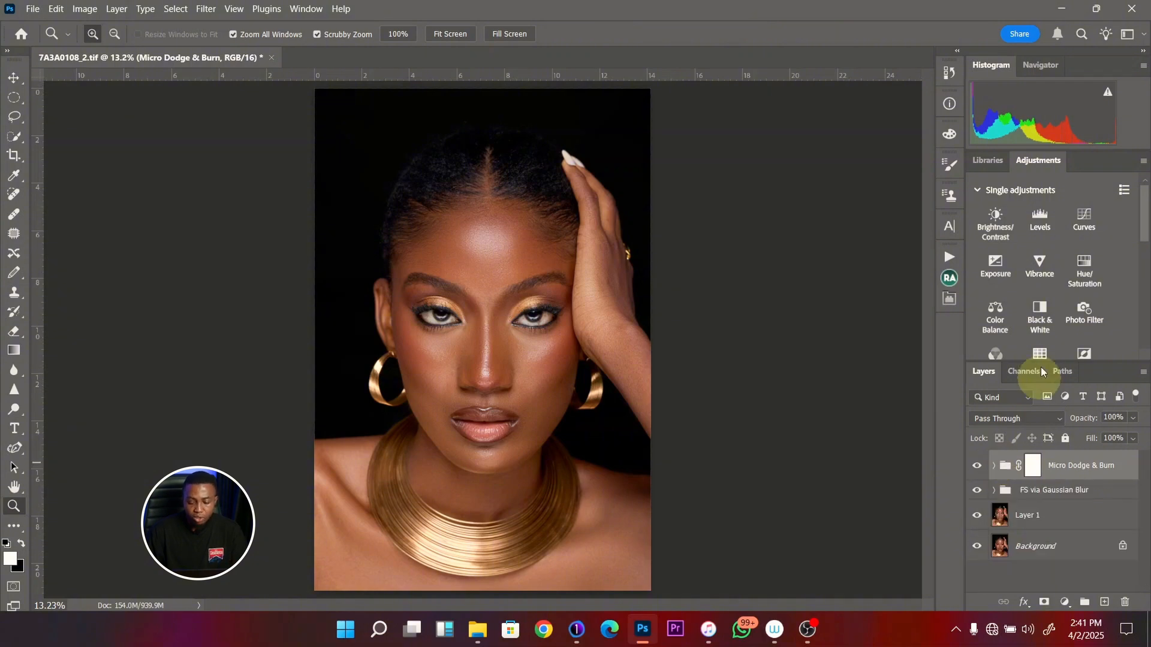
- Add a Black & White adjustment layer above the Micro Dodge & Burn group with Reds at -5 and Yellows at 27
{"action": "left_click", "coordinate": [1036, 321]}
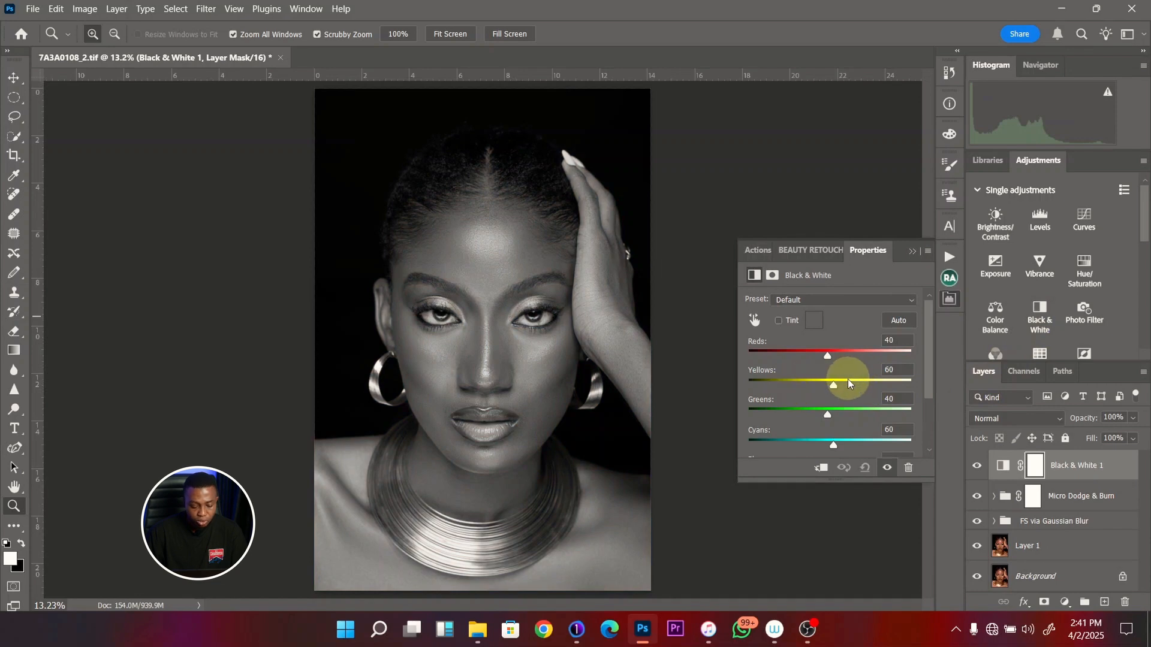
{"action": "left_click", "coordinate": [811, 351]}
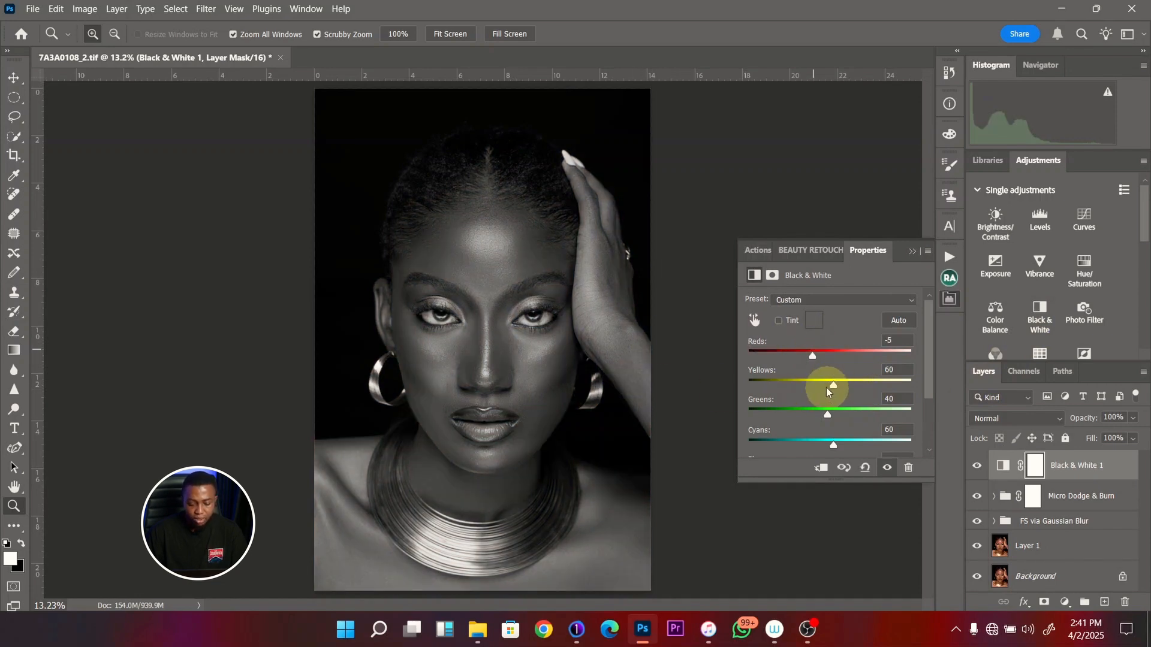
{"action": "left_click_drag", "start_coordinate": [826, 387], "coordinate": [823, 383]}
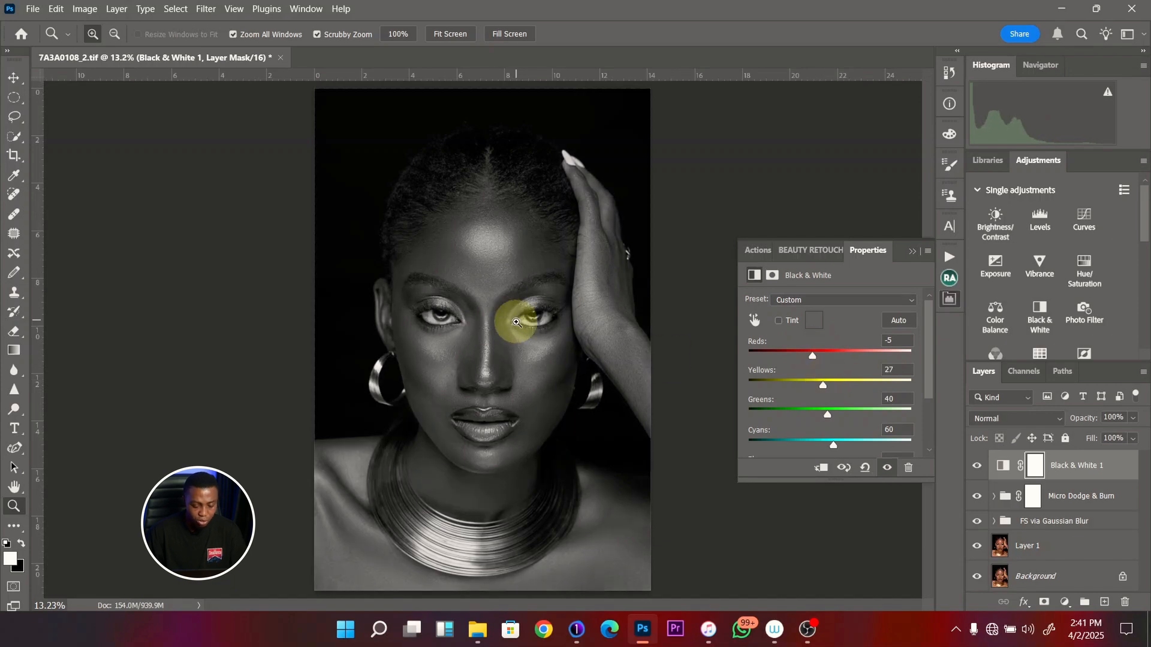
- Compare the skin's tonal transitions with the Black & White 1 layer shown and hidden, leaving it shown
{"action": "left_click_drag", "start_coordinate": [519, 326], "coordinate": [557, 335]}
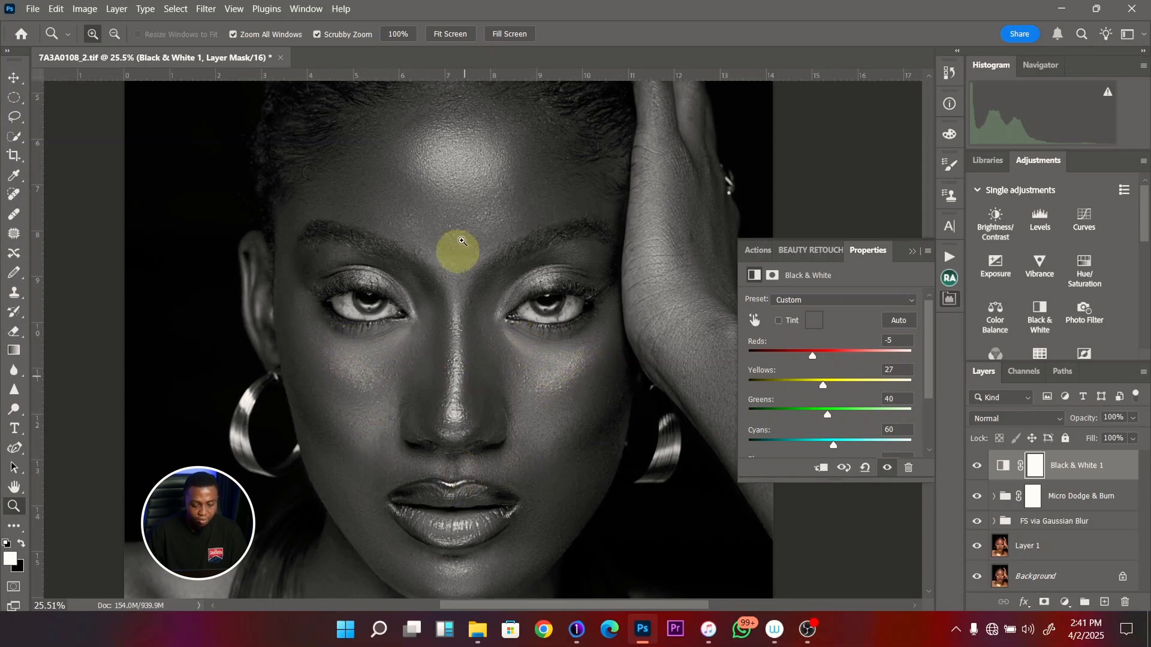
{"action": "left_click", "coordinate": [977, 466]}
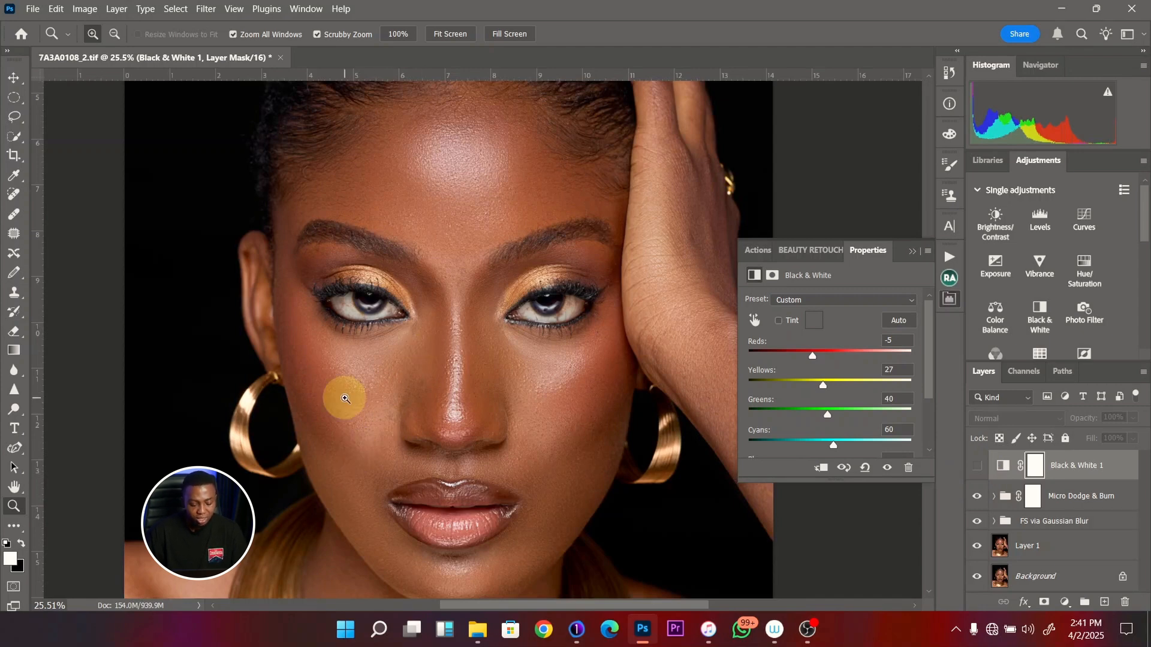
{"action": "key", "text": "ctrl+0"}
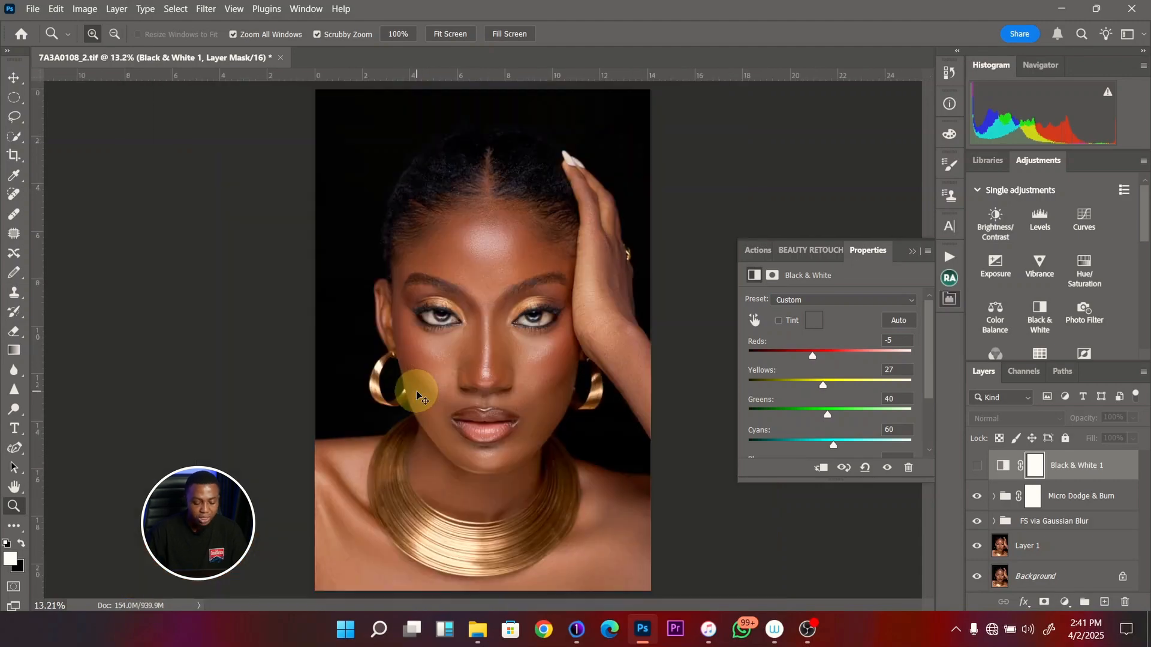
{"action": "left_click", "coordinate": [977, 465]}
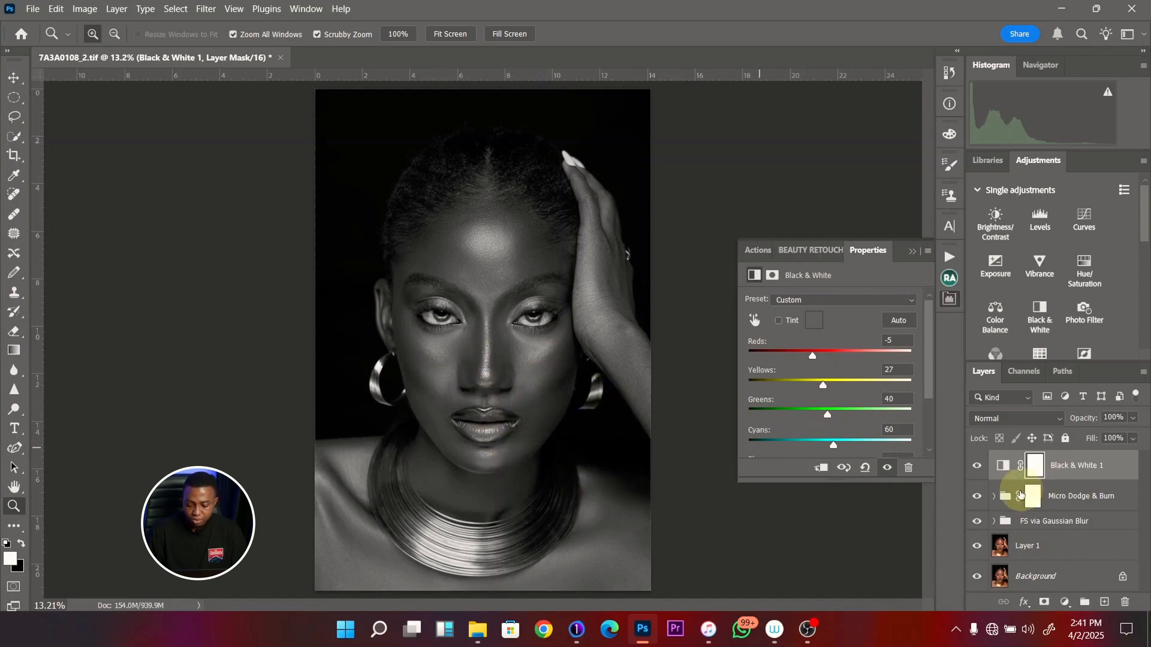
- Expand the Micro Dodge & Burn group and target the Dodge Curve layer's black mask
{"action": "left_click", "coordinate": [994, 496]}
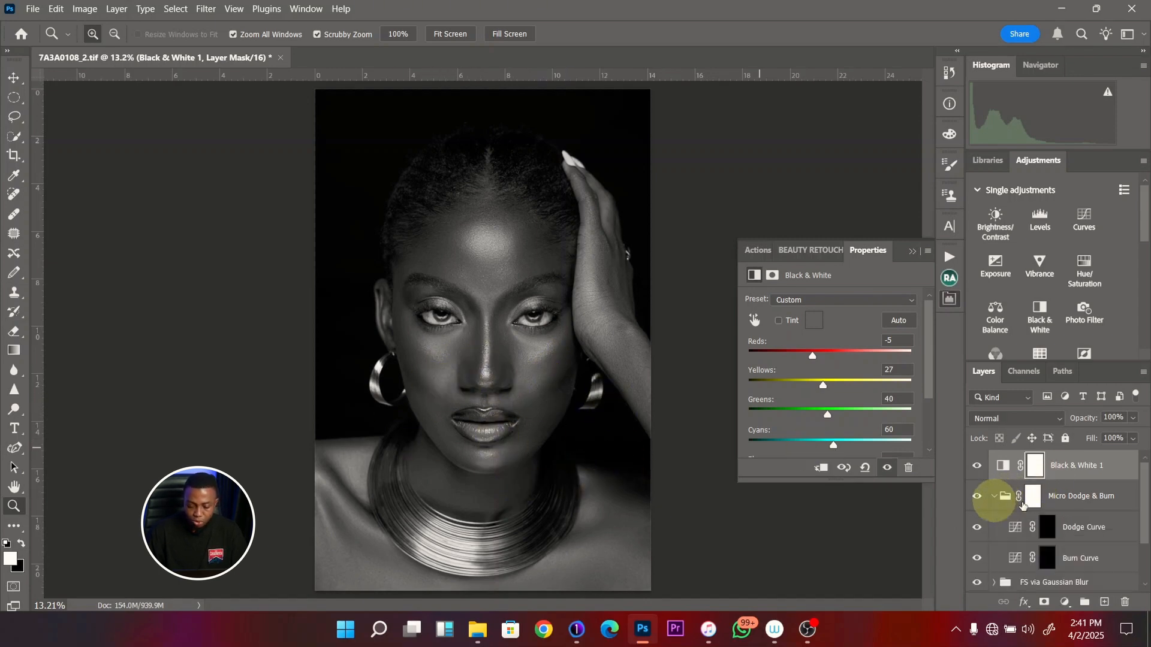
{"action": "left_click", "coordinate": [1081, 533]}
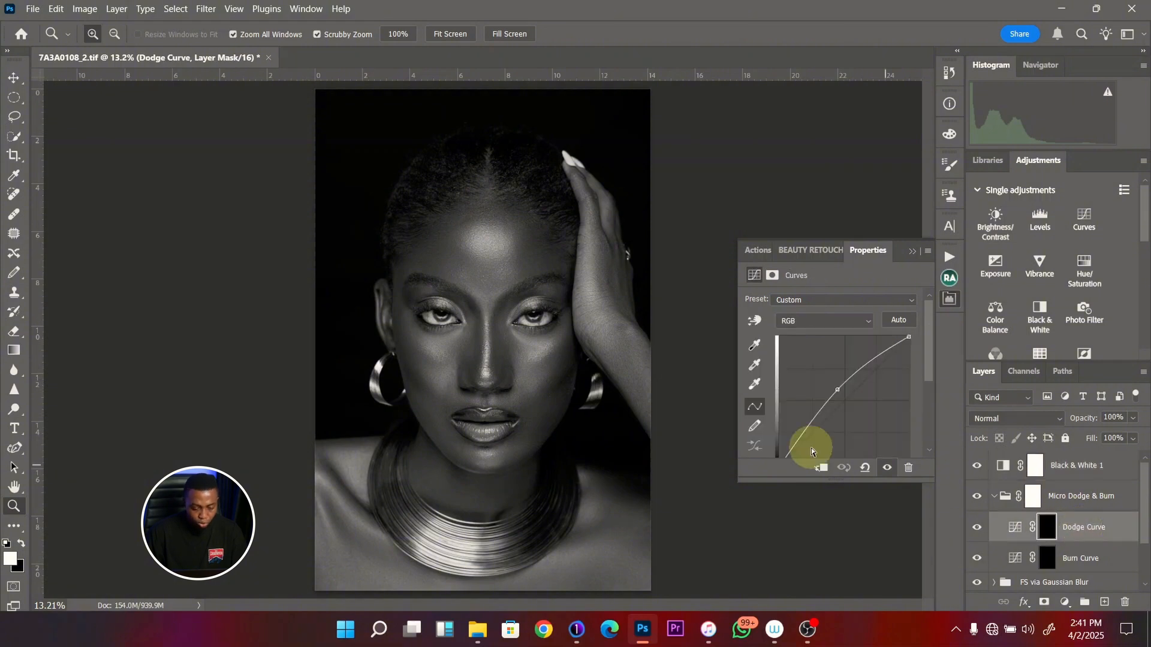
{"action": "left_click_drag", "start_coordinate": [513, 313], "coordinate": [540, 333]}
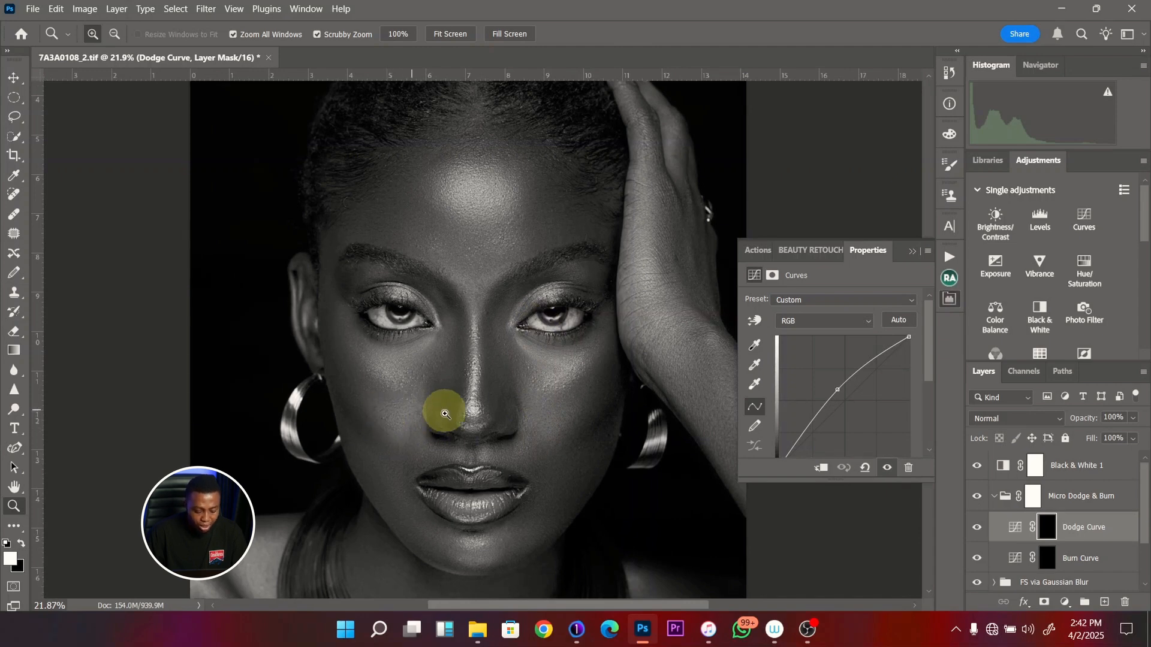
{"action": "left_click_drag", "start_coordinate": [444, 414], "coordinate": [457, 398]}
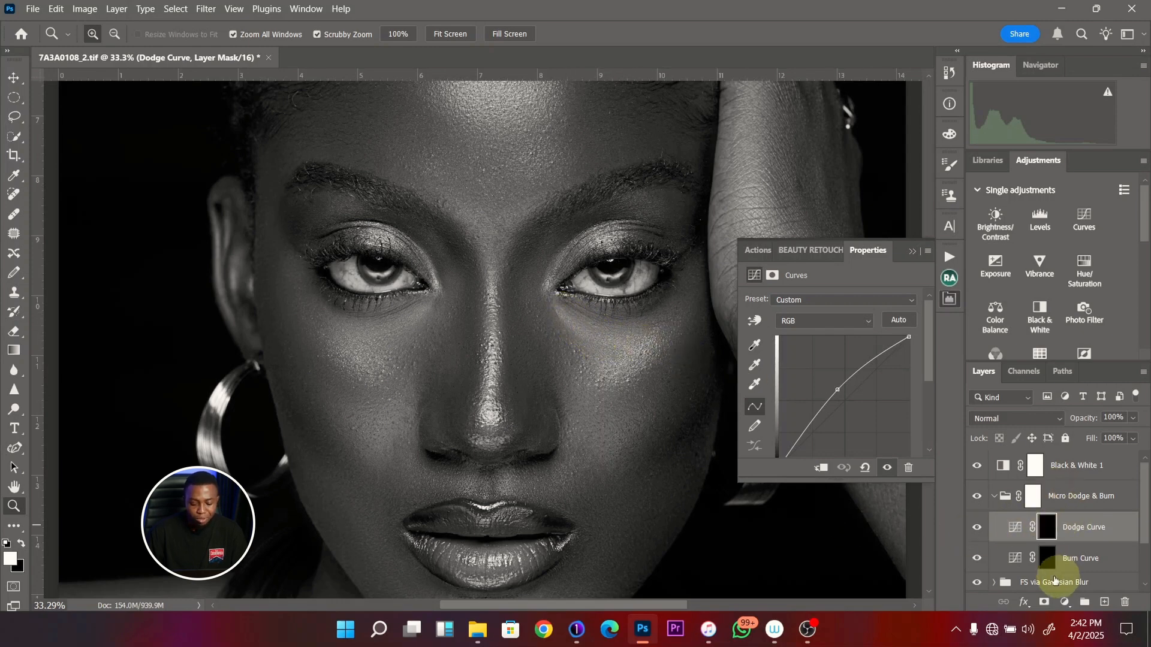
{"action": "left_click", "coordinate": [1048, 558]}
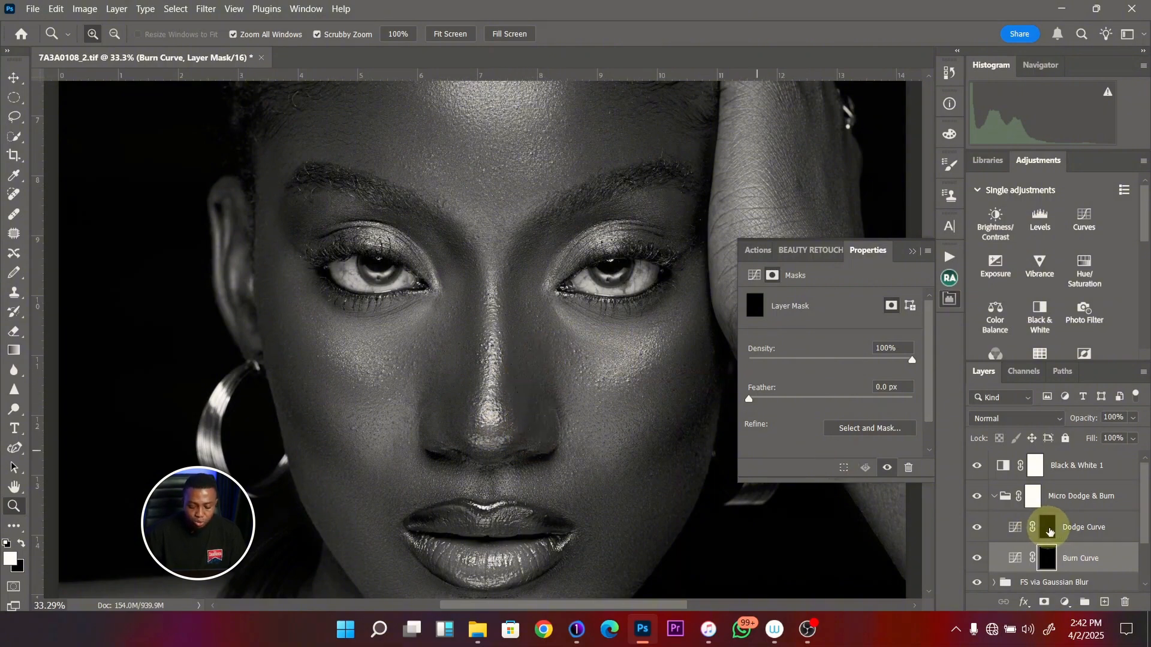
{"action": "left_click", "coordinate": [1048, 530]}
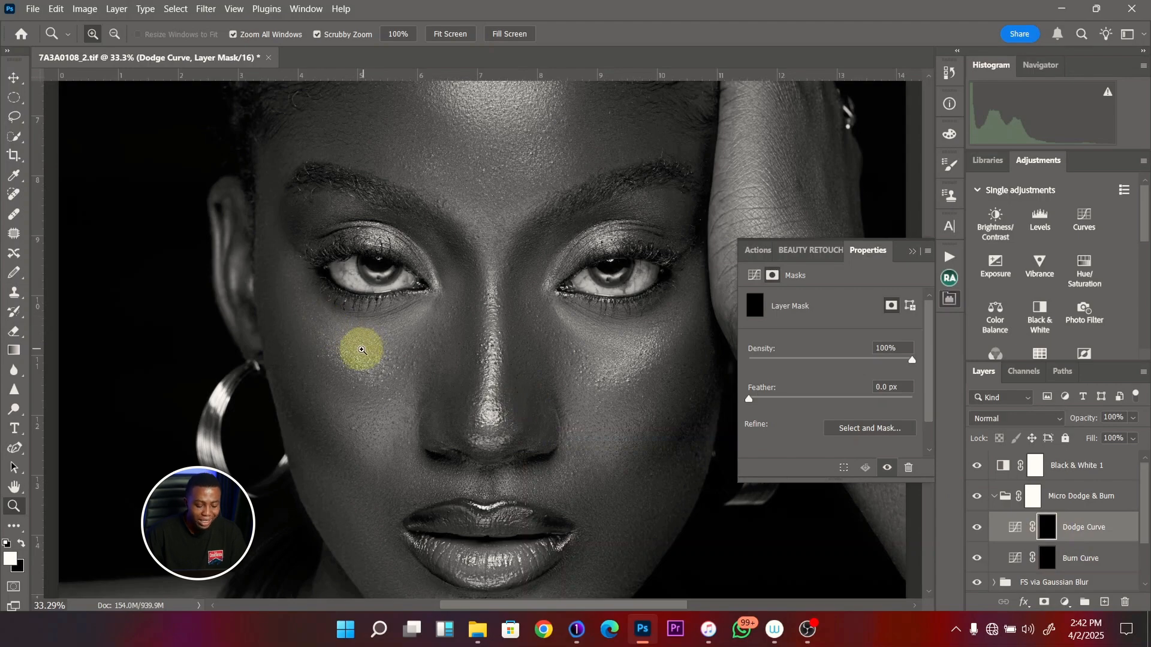
{"action": "left_click_drag", "start_coordinate": [362, 350], "coordinate": [329, 367]}
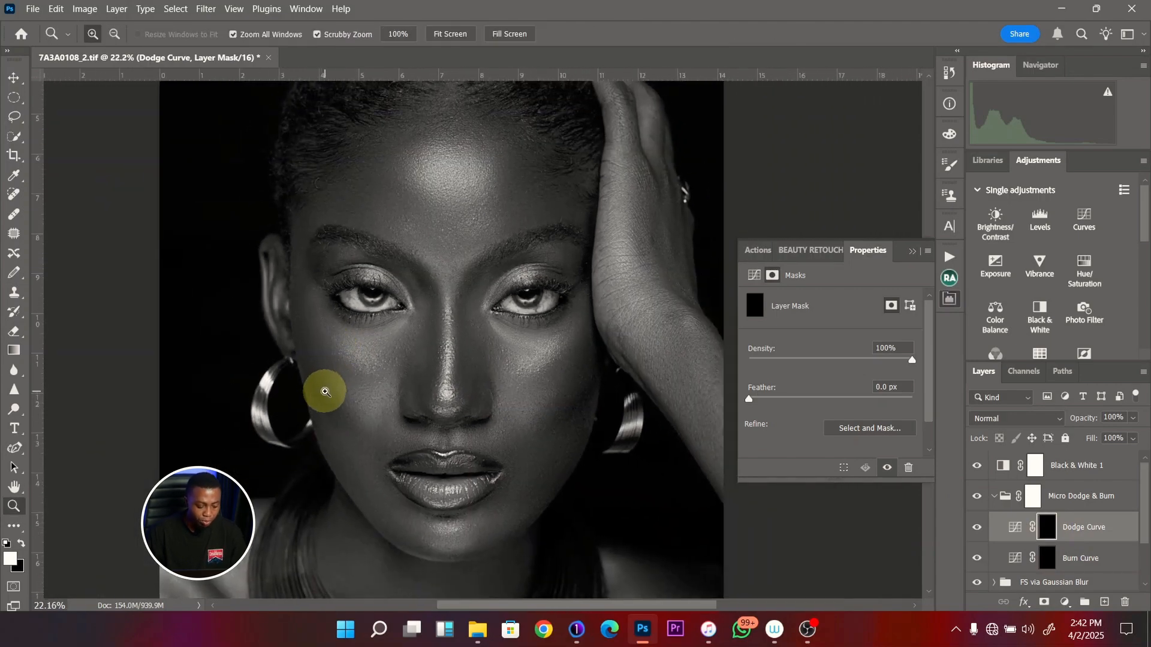
- Set the Brush tool's flow to 2% and collapse the Properties panel to clear the view of the face
{"action": "key", "text": "b"}
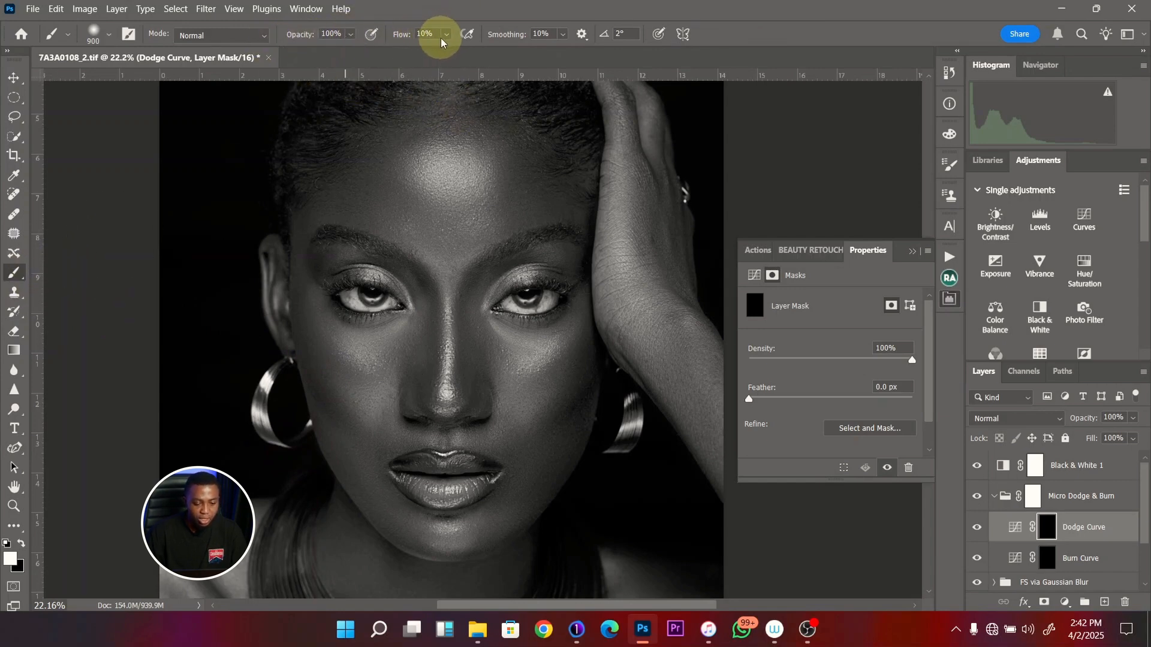
{"action": "left_click", "coordinate": [426, 34]}
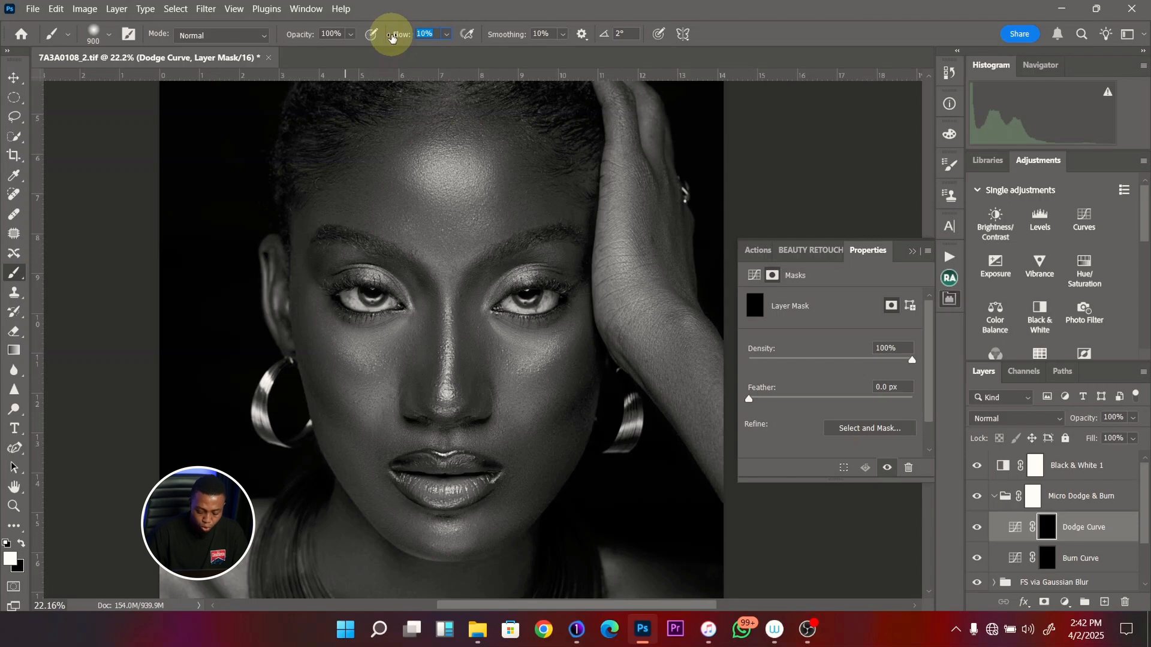
{"action": "key", "text": "z"}
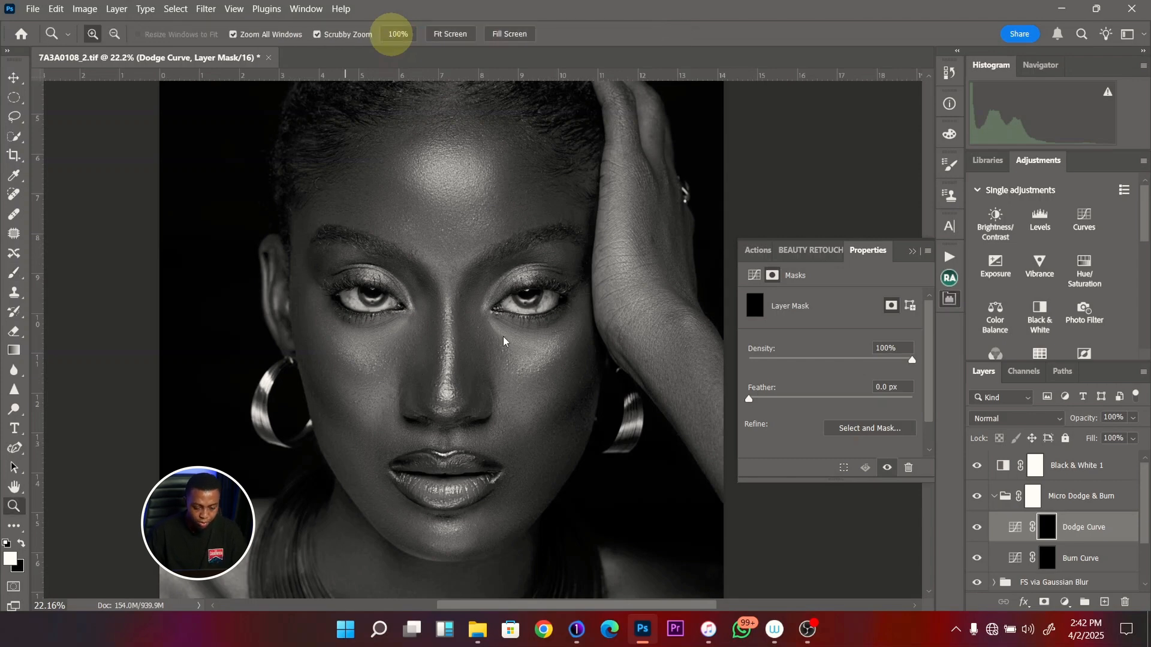
{"action": "left_click_drag", "start_coordinate": [419, 304], "coordinate": [457, 310]}
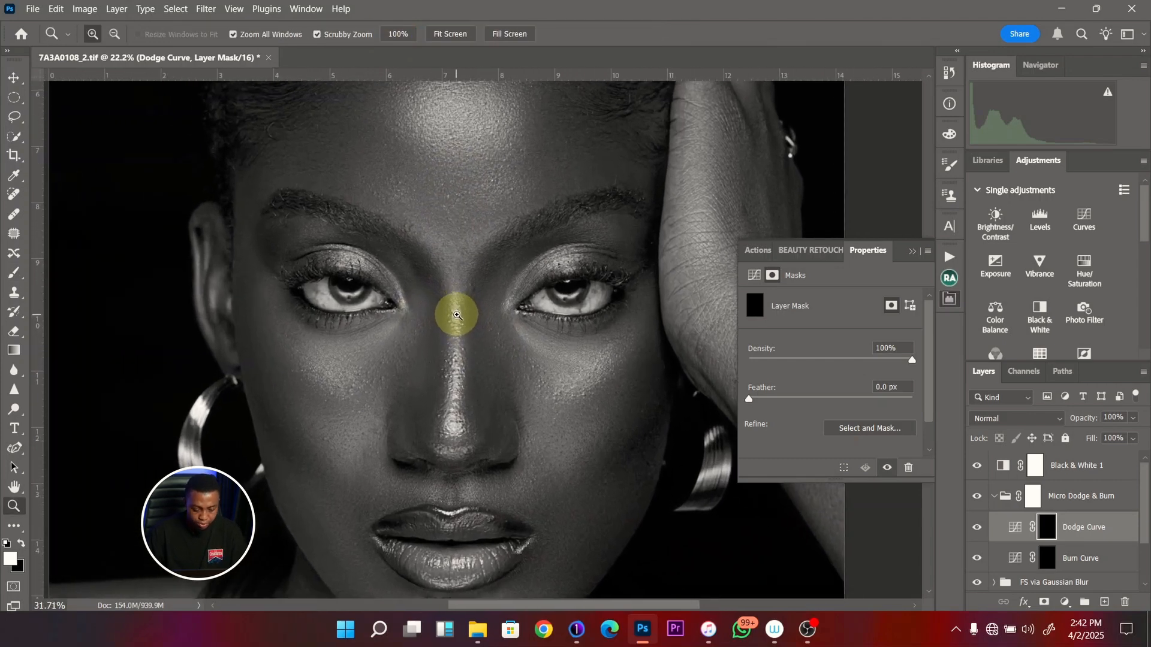
{"action": "key", "text": "b"}
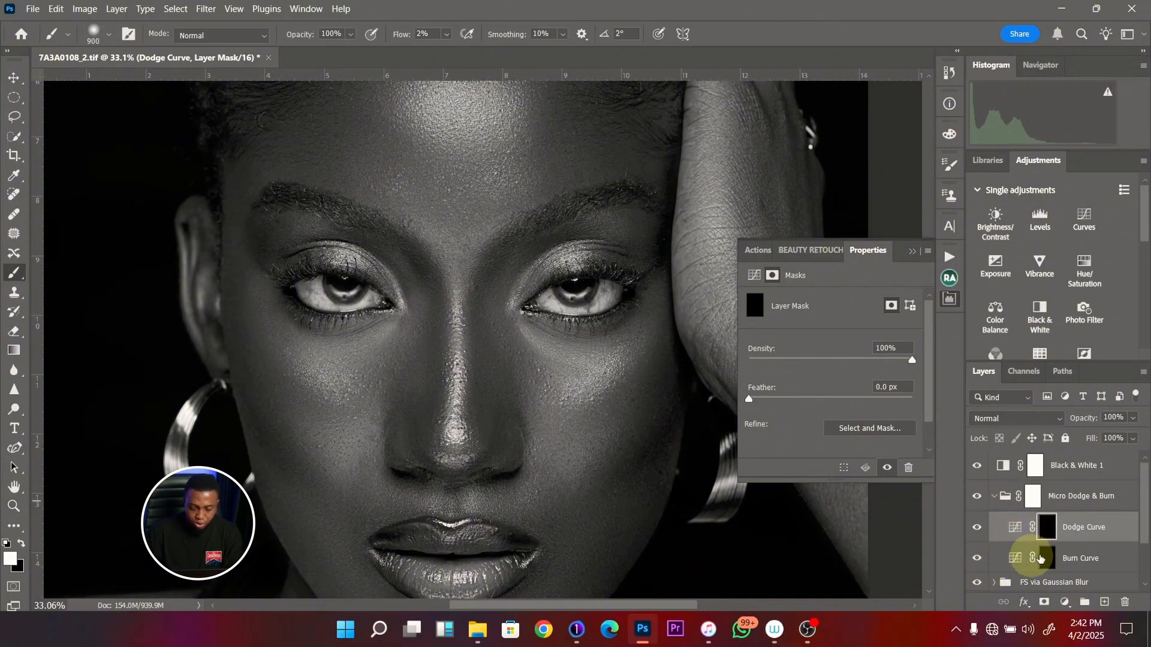
{"action": "left_click", "coordinate": [912, 252]}
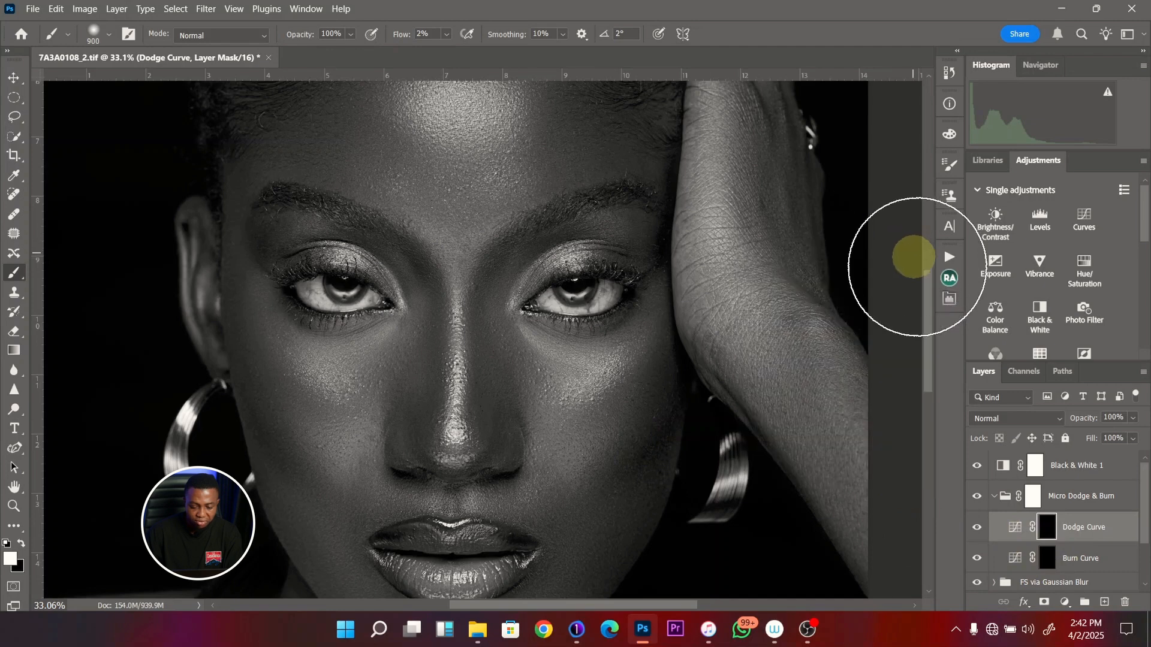
- On the Burn Curve mask, paint white with a small 35 to 60 px brush over bright skin beneath the eye nearest the raised hand
{"action": "left_click", "coordinate": [1046, 563]}
{"action": "key", "text": "bracketleft"}
{"action": "key", "text": "bracketleft"}
{"action": "key", "text": "bracketleft"}
{"action": "key", "text": "bracketleft"}
{"action": "key", "text": "bracketleft"}
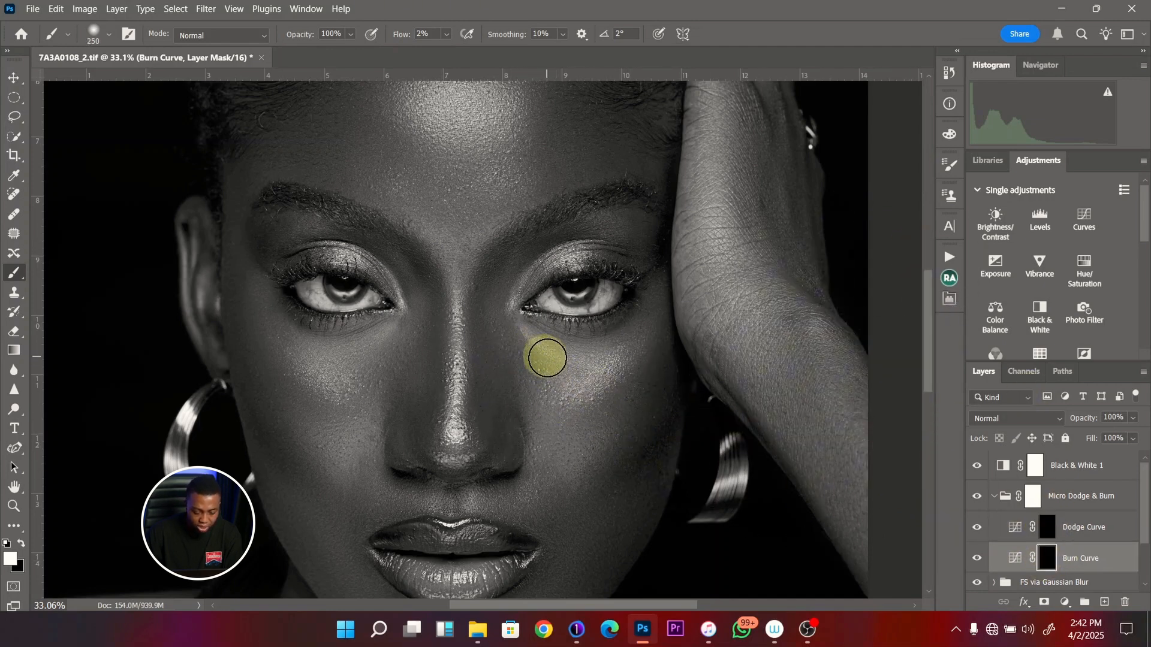
{"action": "key", "text": "bracketleft"}
{"action": "key", "text": "bracketleft"}
{"action": "key", "text": "bracketleft"}
{"action": "key", "text": "bracketleft"}
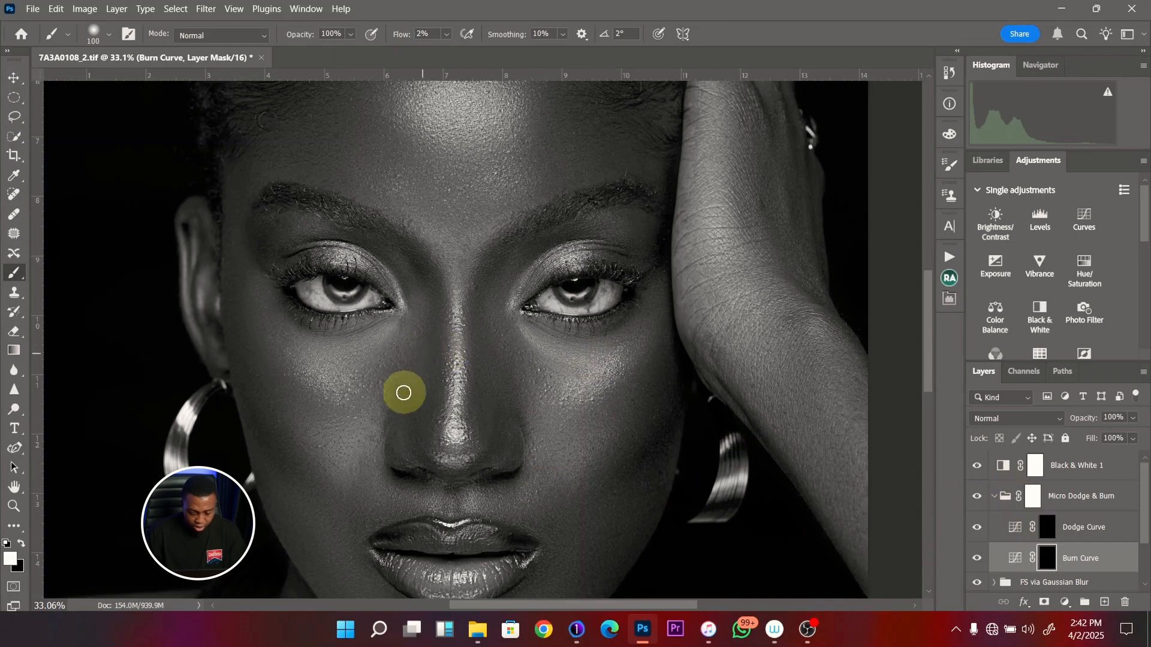
{"action": "key", "text": "bracketleft"}
{"action": "key", "text": "bracketleft"}
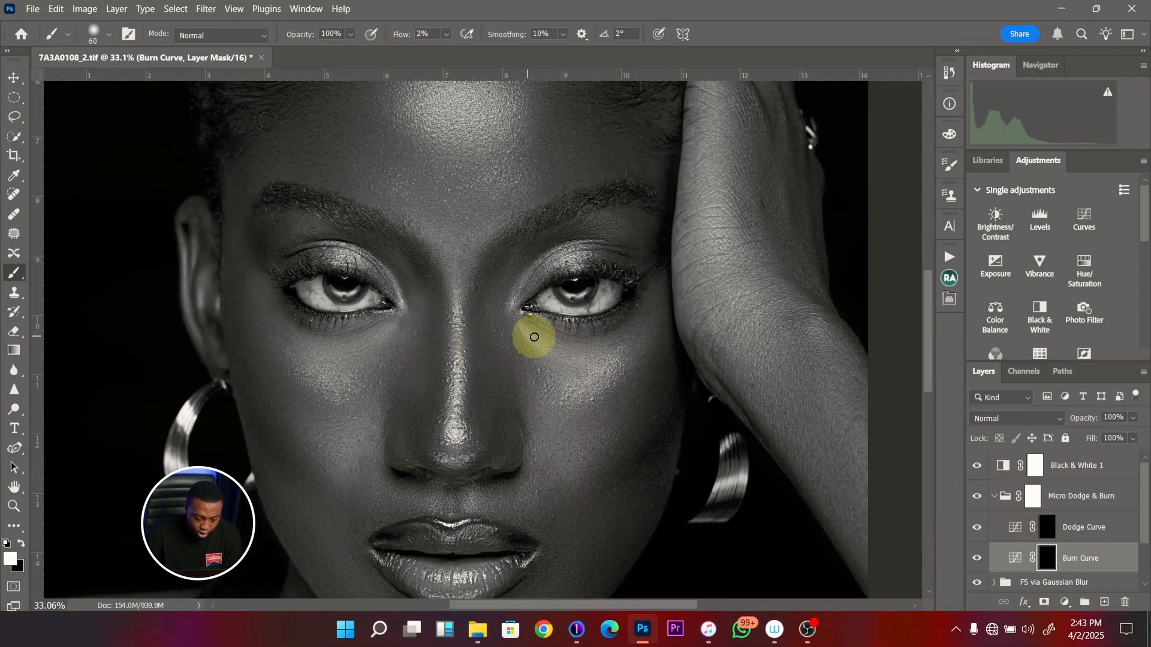
{"action": "left_click_drag", "start_coordinate": [573, 334], "coordinate": [635, 333]}
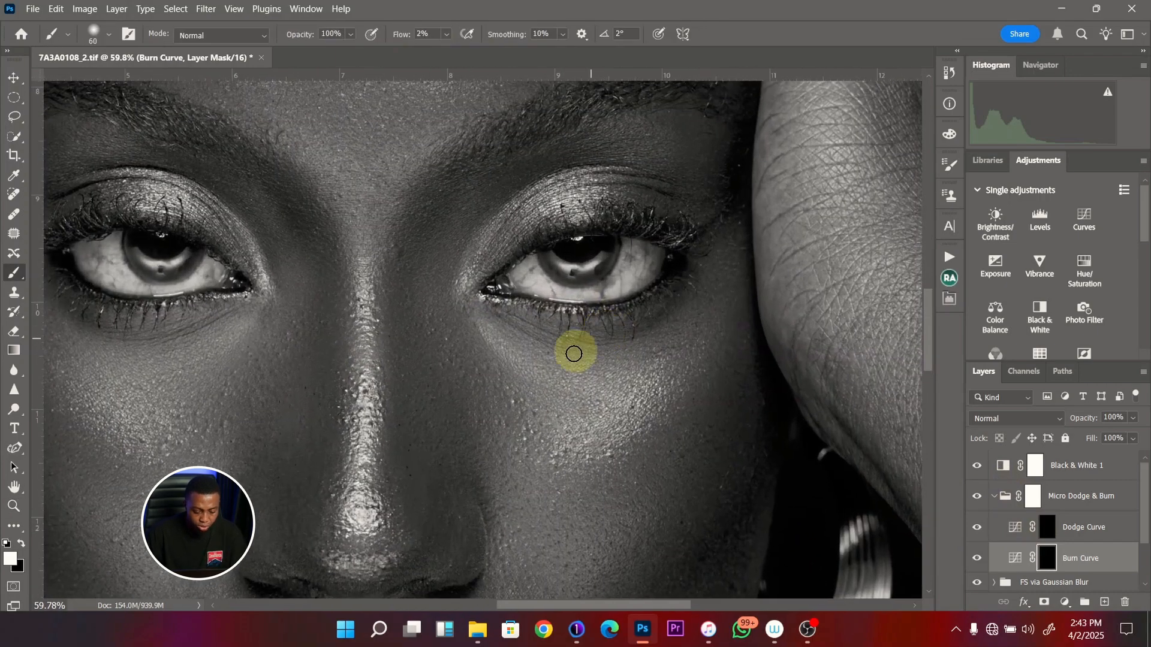
{"action": "left_click_drag", "start_coordinate": [556, 365], "coordinate": [520, 367]}
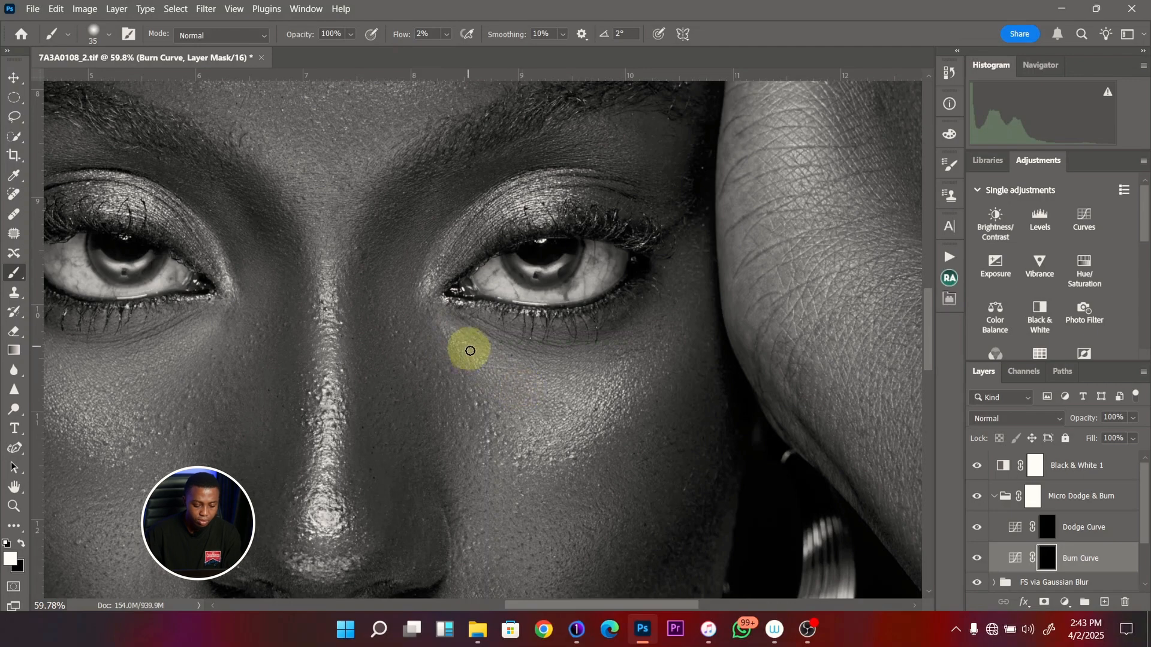
- Compare the under-eye skin with the Burn Curve layer hidden and shown, leaving it shown
{"action": "scroll", "coordinate": [488, 367], "scroll_direction": "down", "scroll_amount": 4}
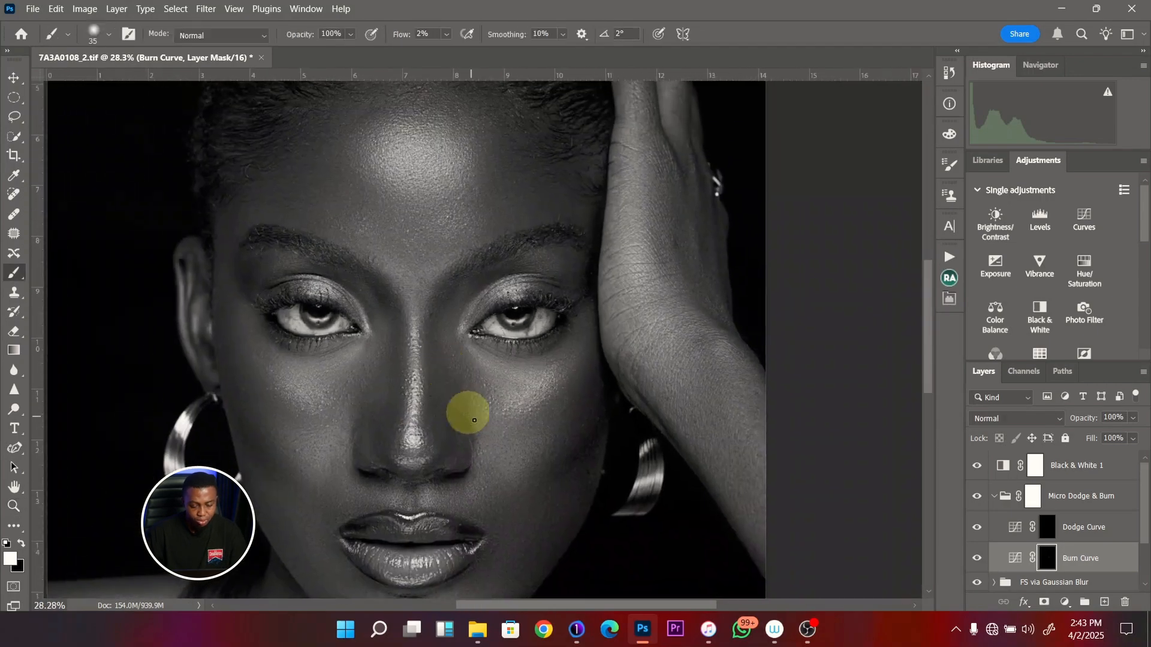
{"action": "left_click", "coordinate": [979, 561]}
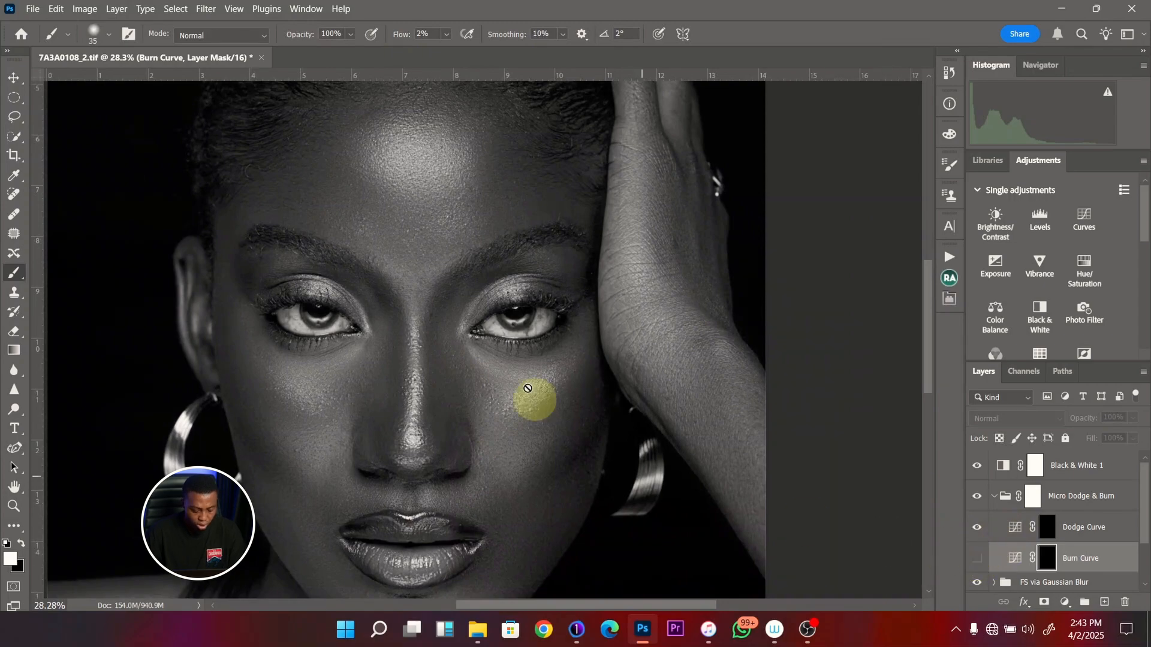
{"action": "key", "text": "ctrl+space"}
{"action": "left_click_drag", "start_coordinate": [533, 356], "coordinate": [558, 357]}
{"action": "left_click", "coordinate": [977, 559]}
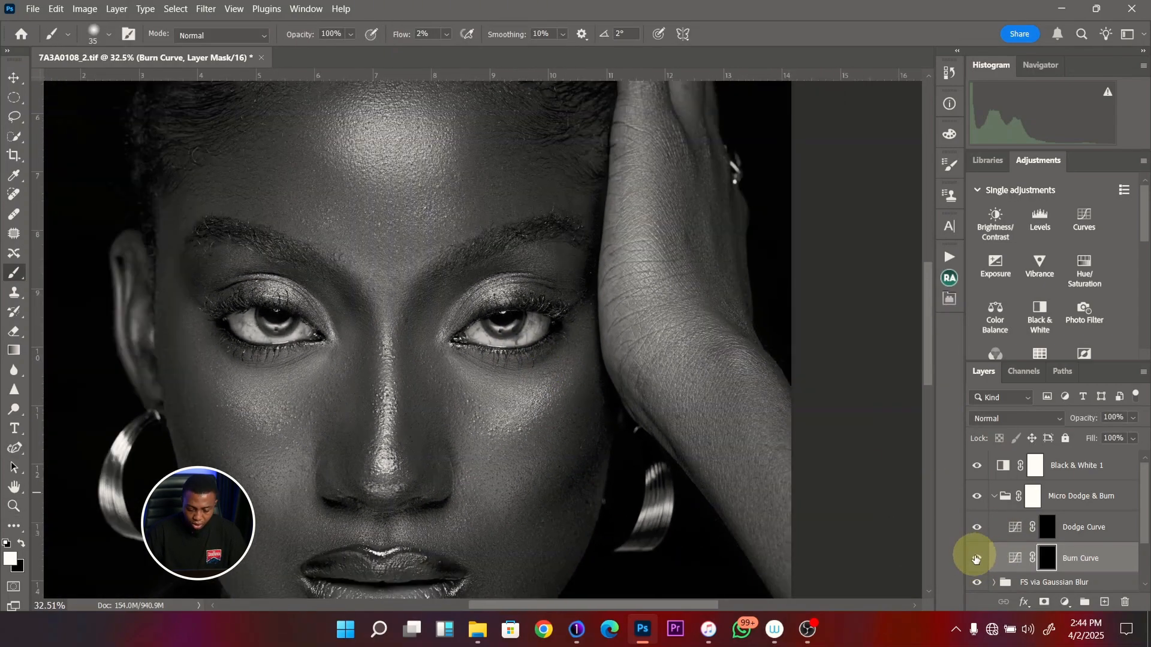
{"action": "left_click", "coordinate": [978, 565]}
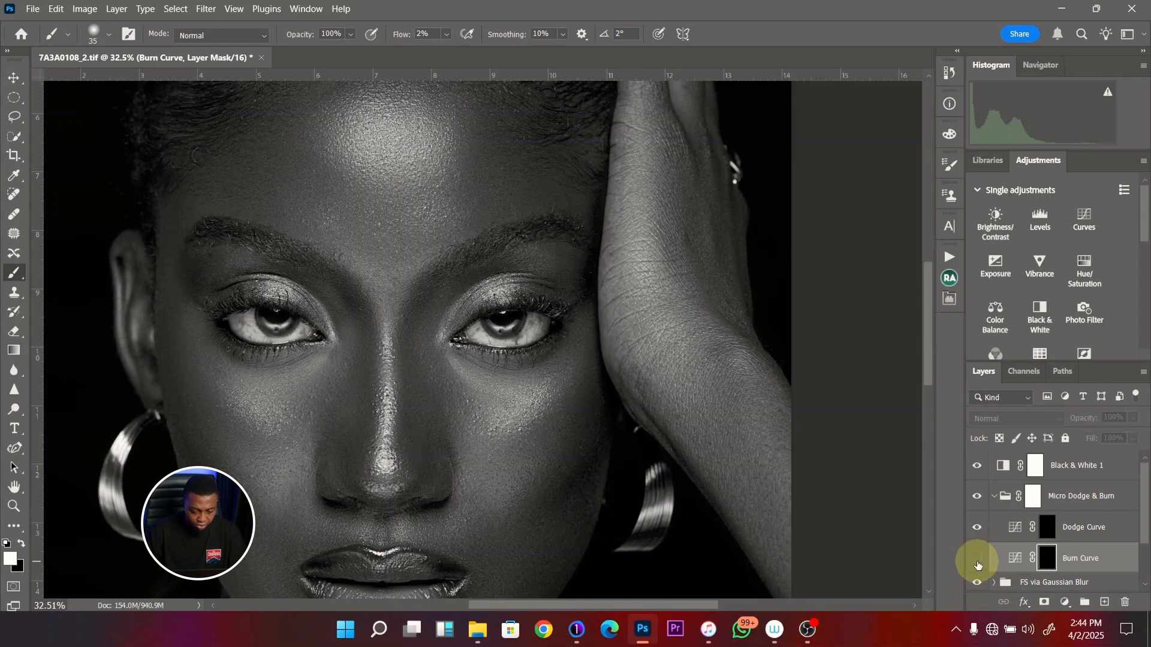
{"action": "left_click", "coordinate": [977, 561]}
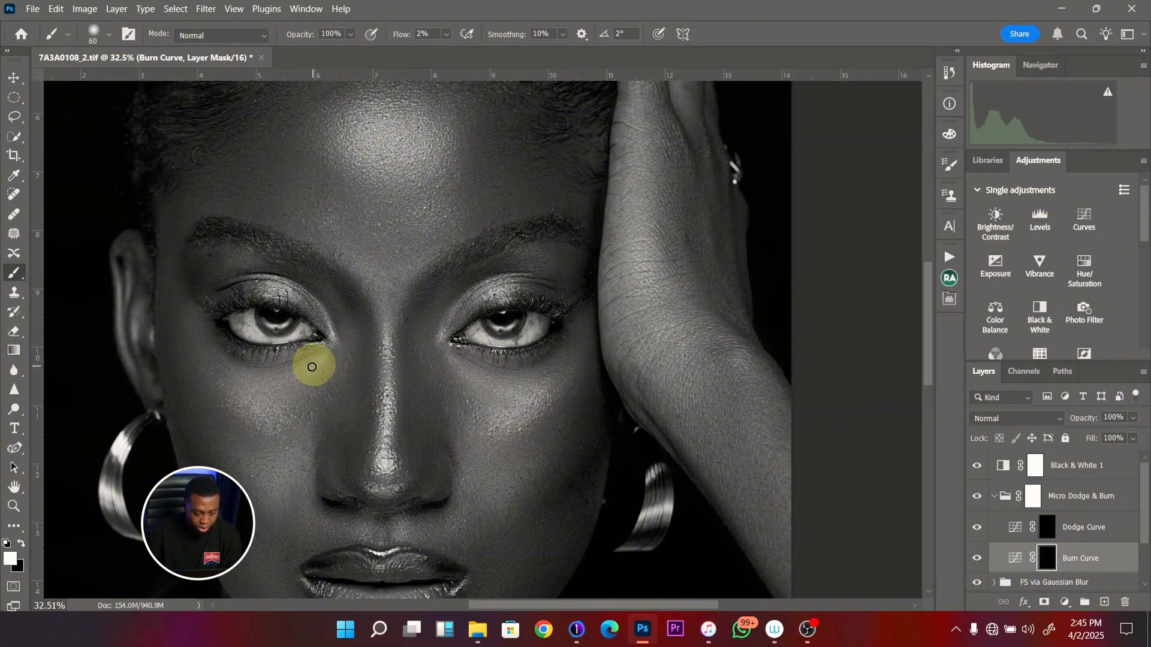
- Paint the Burn Curve mask beneath the eye farther from the raised hand, varying the brush between 60 and 90 px
{"action": "key", "text": "bracketright"}
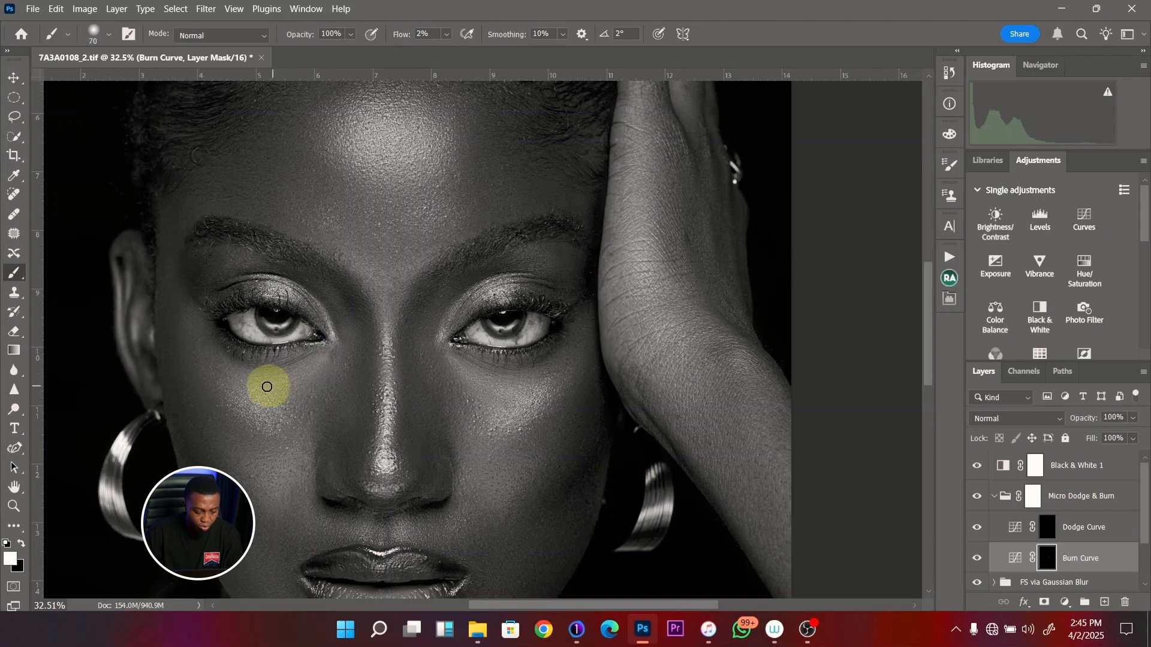
{"action": "key", "text": "bracketright"}
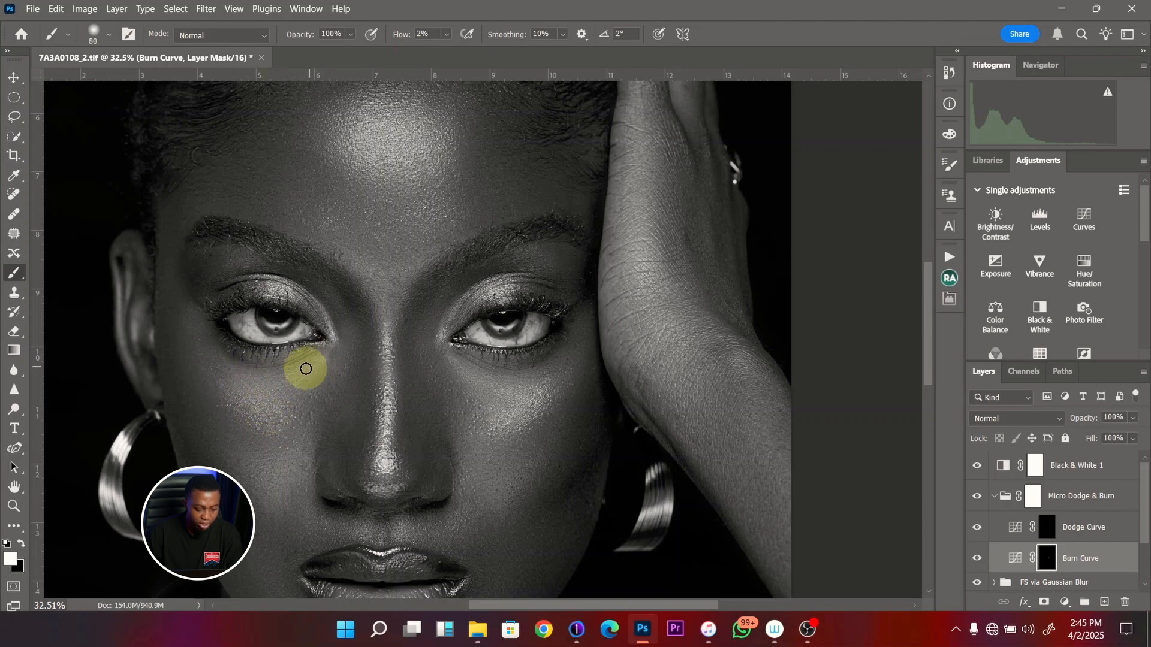
{"action": "key", "text": "bracketright"}
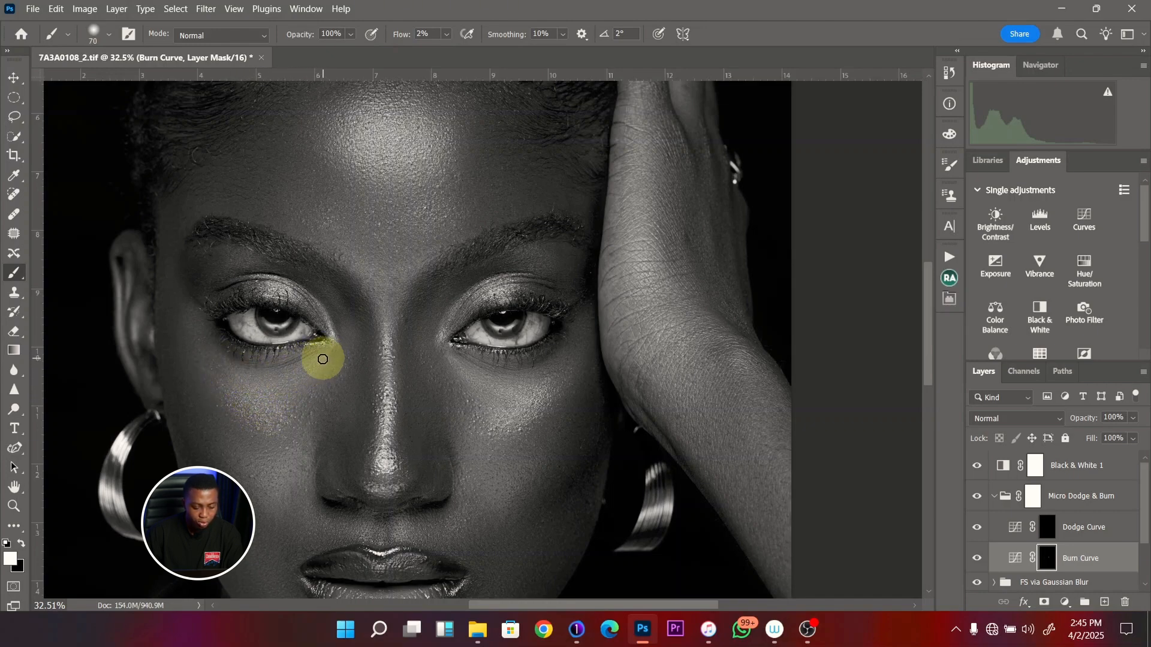
{"action": "key", "text": "bracketleft"}
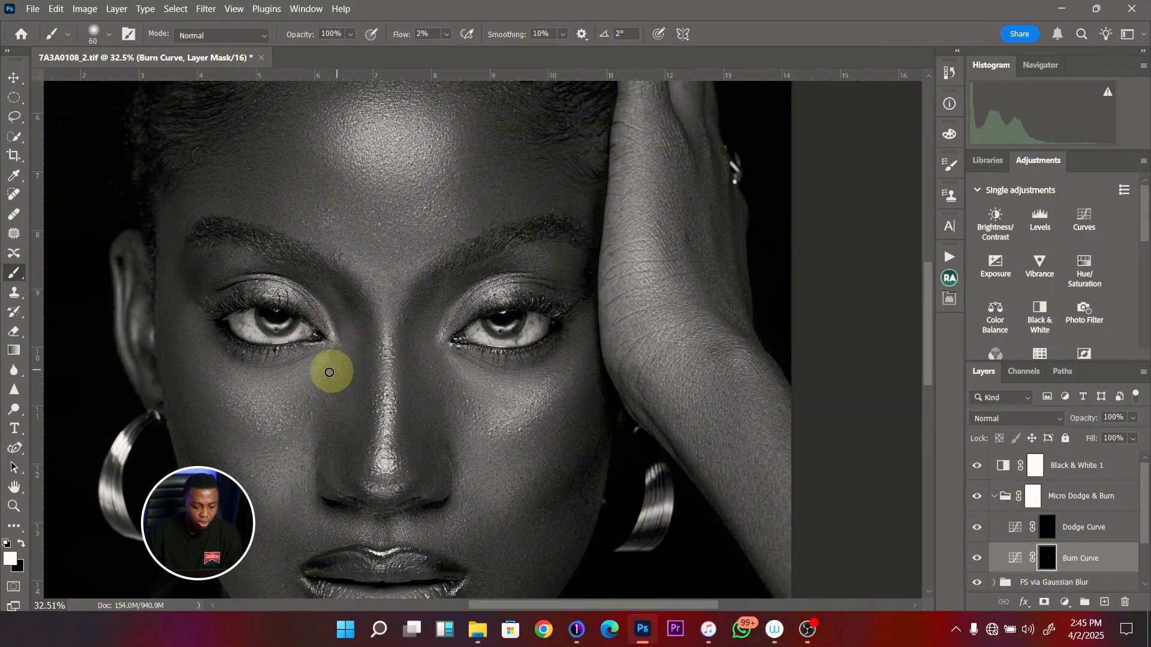
{"action": "key", "text": "bracketright"}
{"action": "key", "text": "bracketright"}
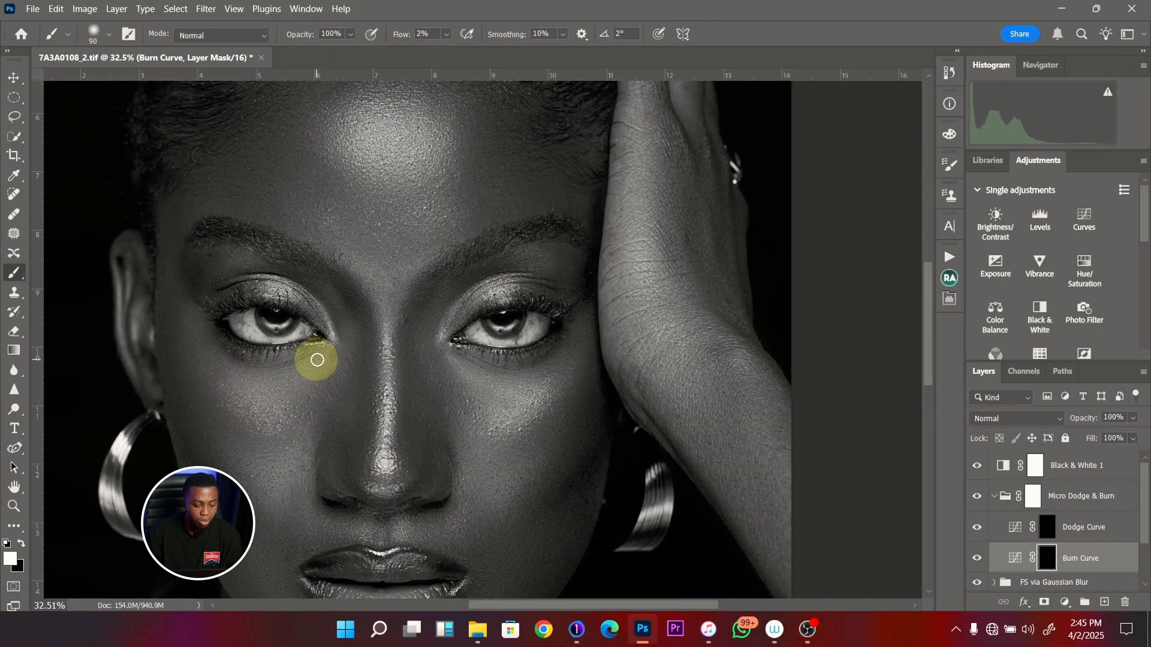
- Refine the burn beneath the eye and on the upper cheek nearest the raised hand with a brush of up to 150 px
{"action": "key", "text": "ctrl+space"}
{"action": "mouse_move", "coordinate": [451, 389]}
{"action": "left_mouse_down"}
{"action": "mouse_move", "coordinate": [417, 388]}
{"action": "mouse_move", "coordinate": [401, 358]}
{"action": "left_mouse_up"}
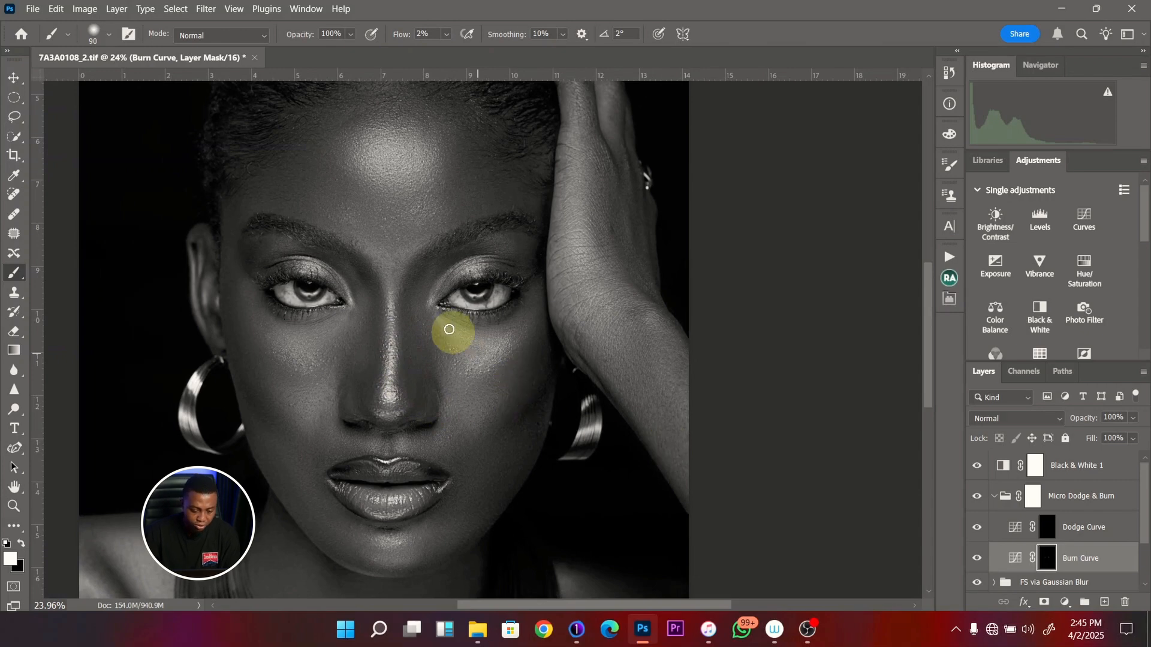
{"action": "key", "text": "bracketleft"}
{"action": "key", "text": "bracketleft"}
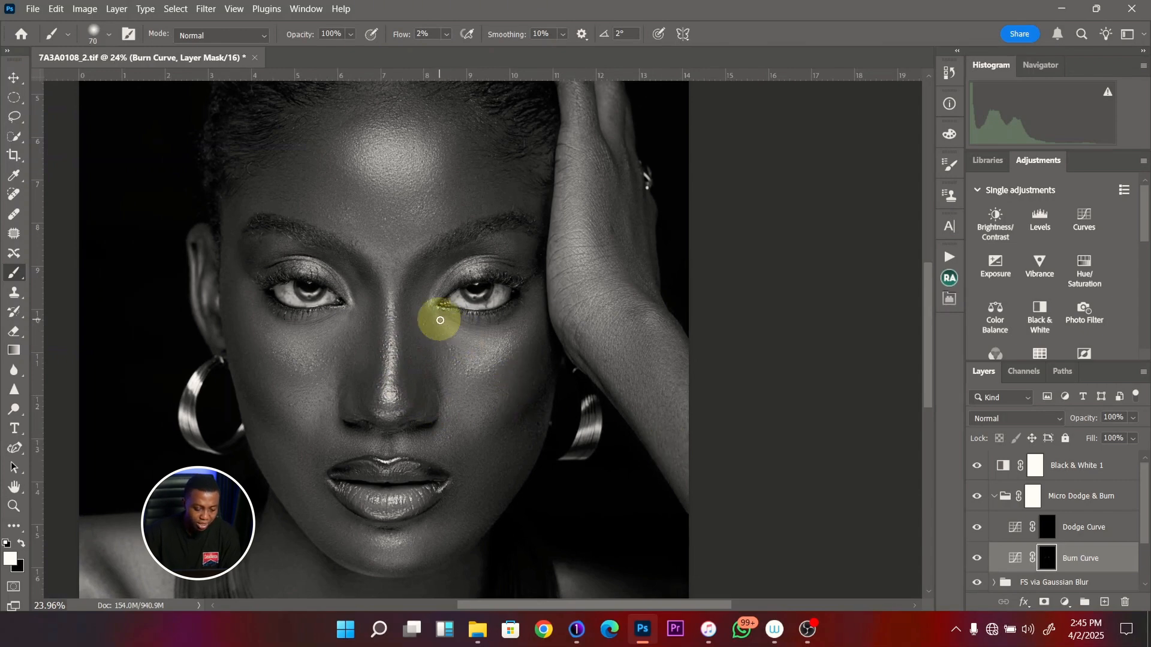
{"action": "key", "text": "bracketright"}
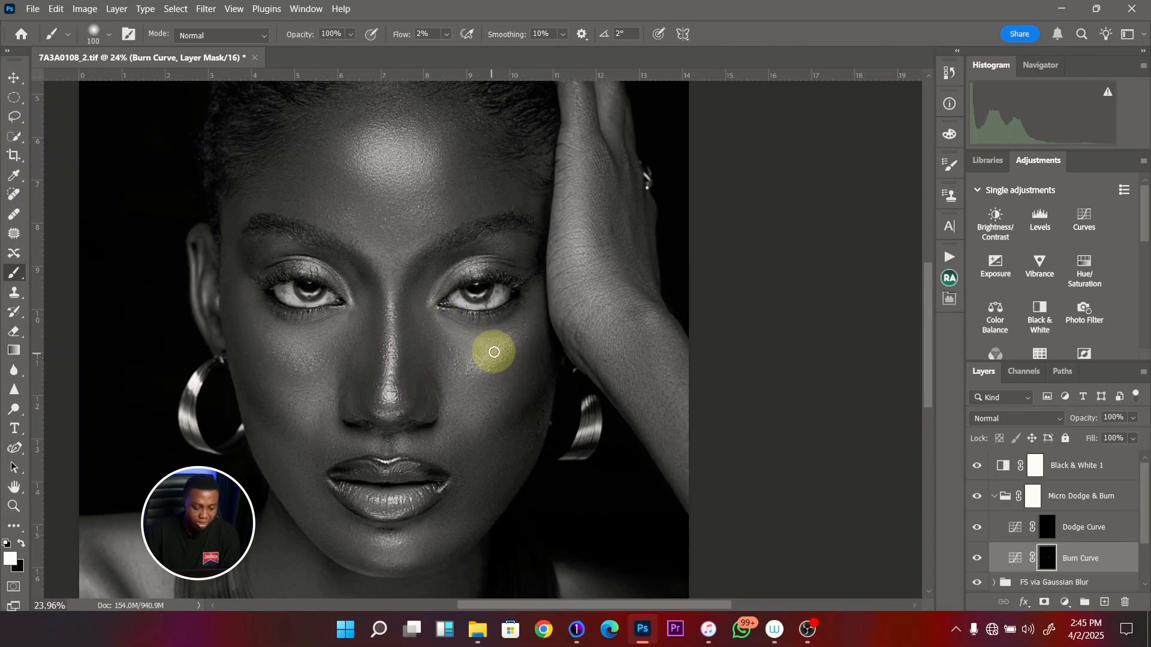
{"action": "key", "text": "bracketright"}
{"action": "key", "text": "bracketright"}
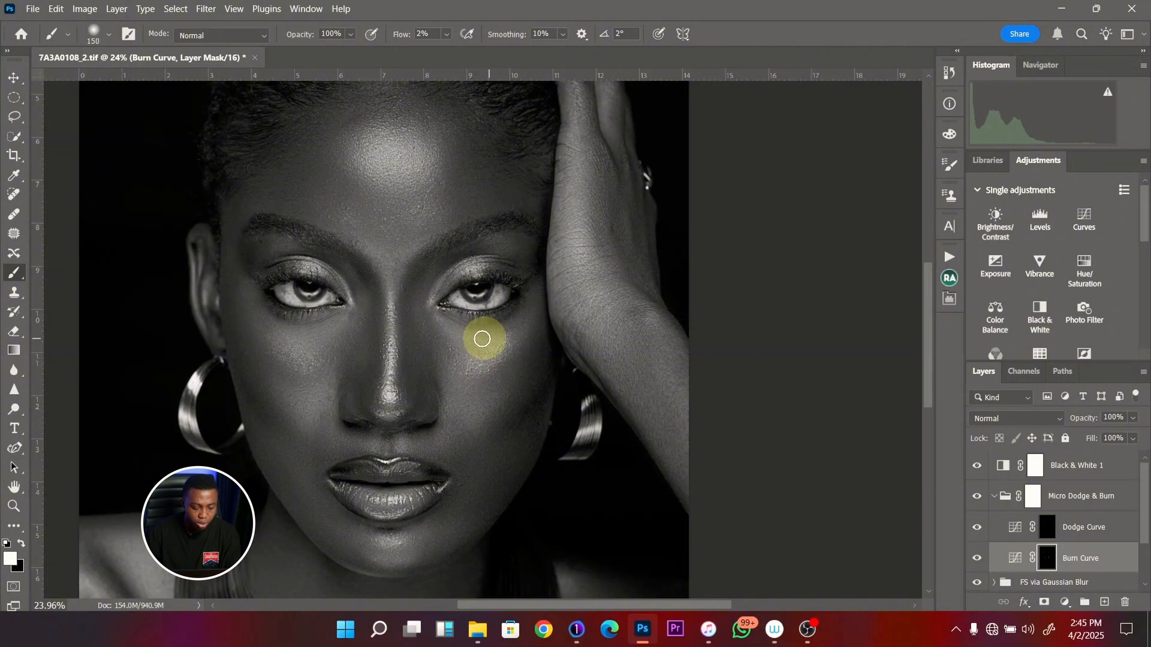
{"action": "key", "text": "bracketleft"}
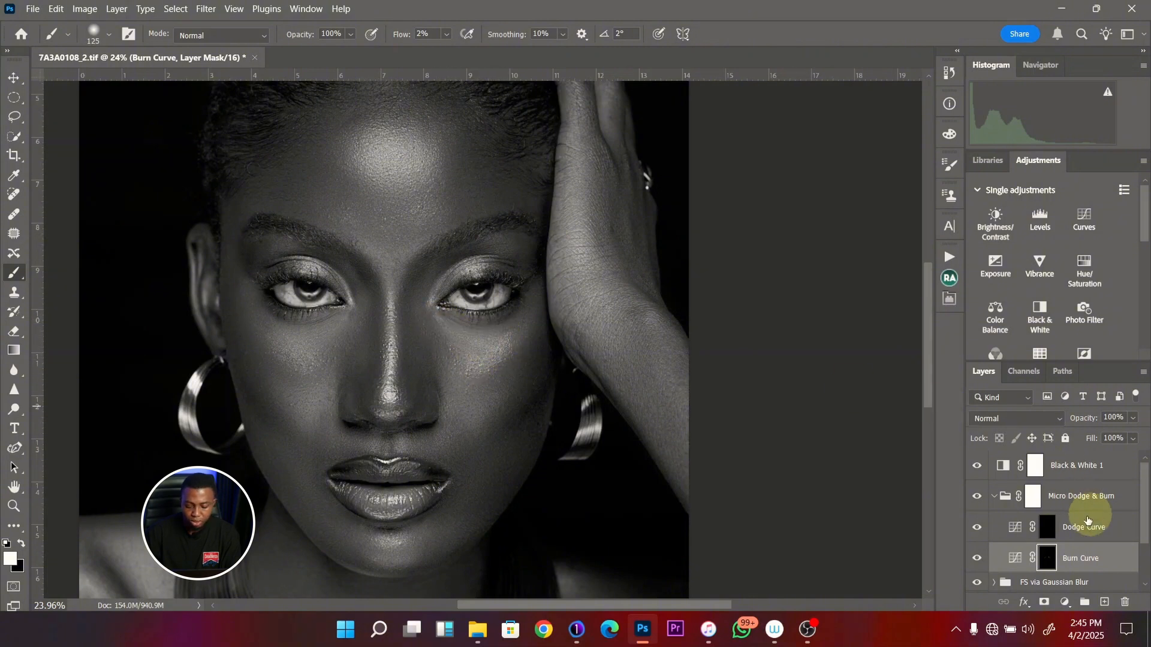
- On the Dodge Curve mask, paint white along the shadowed side of the nose with a 200 to 250 px brush
{"action": "left_click", "coordinate": [1055, 527]}
{"action": "key", "text": "bracketright"}
{"action": "key", "text": "bracketright"}
{"action": "key", "text": "bracketright"}
{"action": "key", "text": "bracketright"}
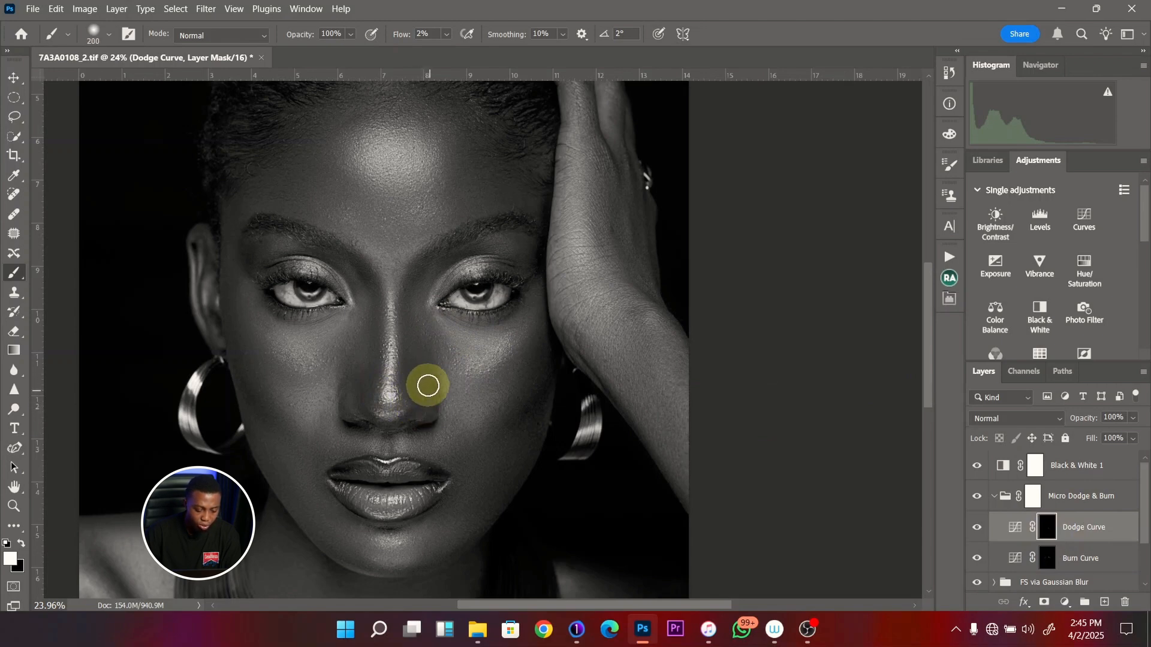
{"action": "key", "text": "bracketleft"}
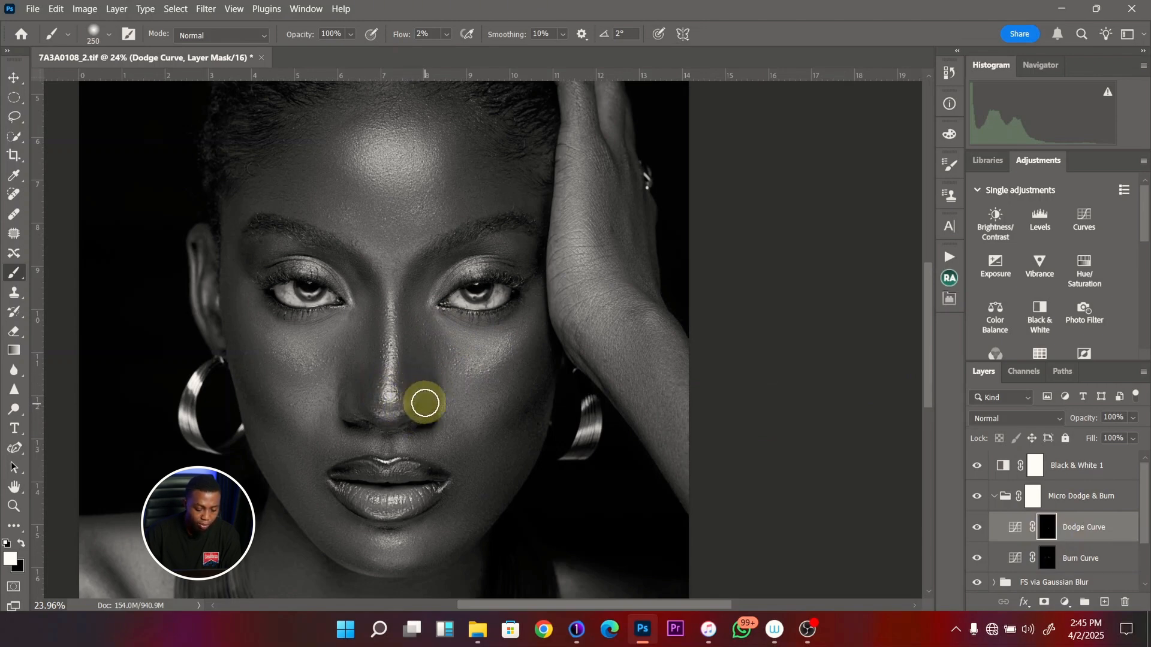
{"action": "key", "text": "bracketright"}
- Dodge the dark skin around the corner of the mouth farther from the raised hand with a 125 to 175 px brush
{"action": "key", "text": "bracketleft"}
{"action": "key", "text": "bracketleft"}
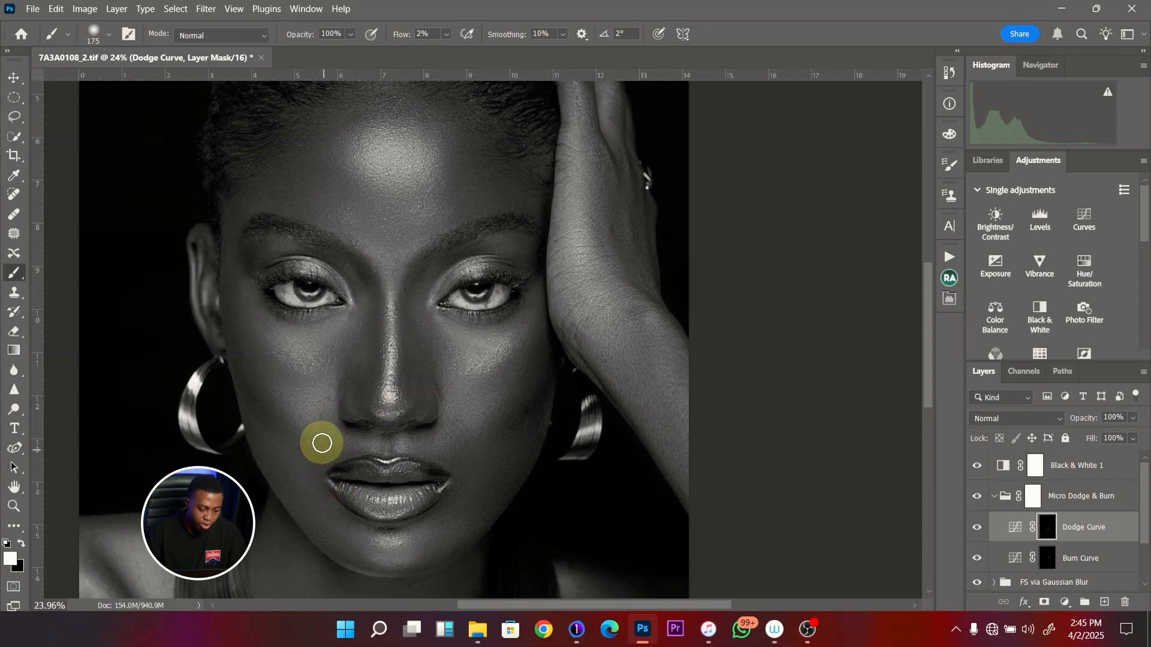
{"action": "key", "text": "bracketleft"}
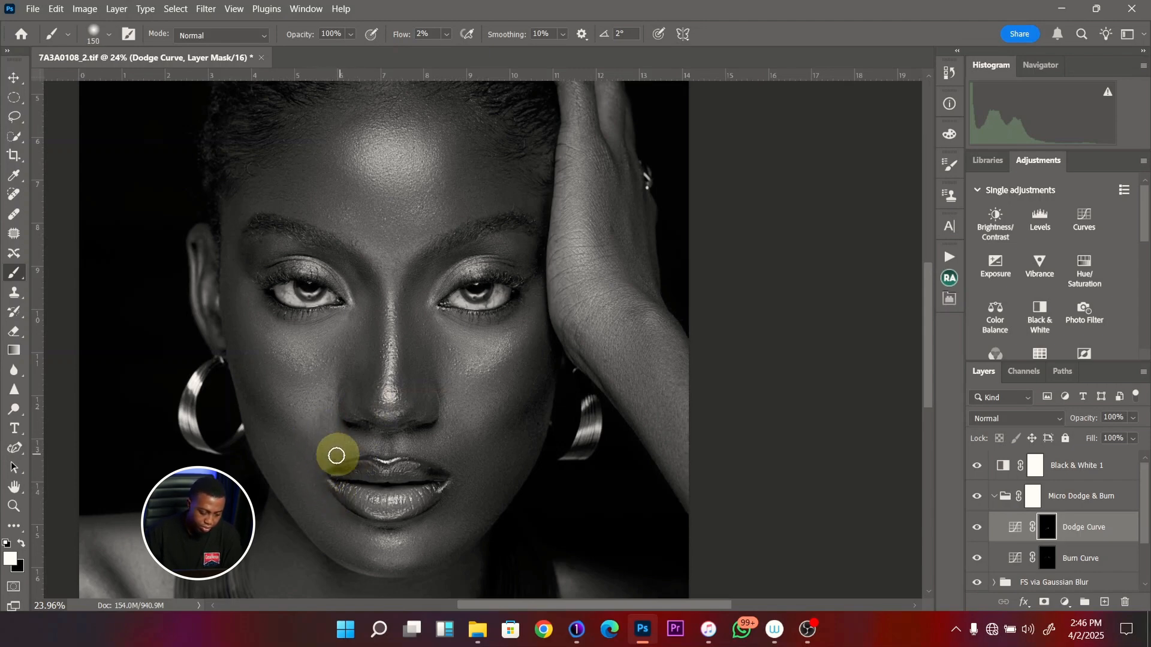
{"action": "key", "text": "bracketleft"}
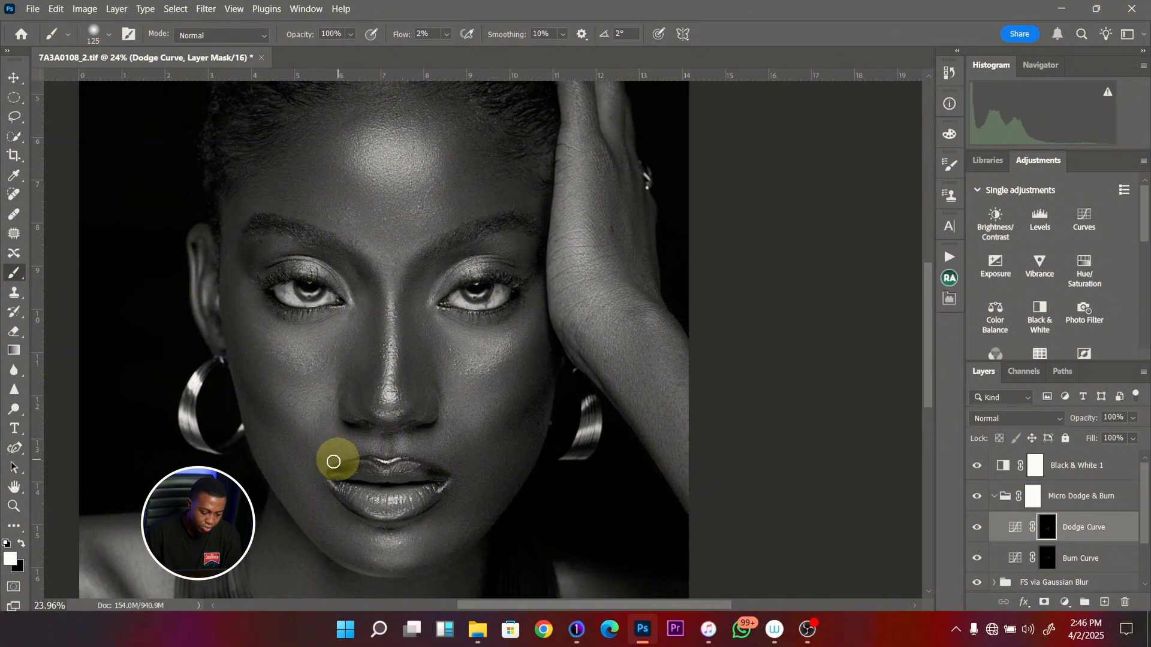
{"action": "key", "text": "bracketright"}
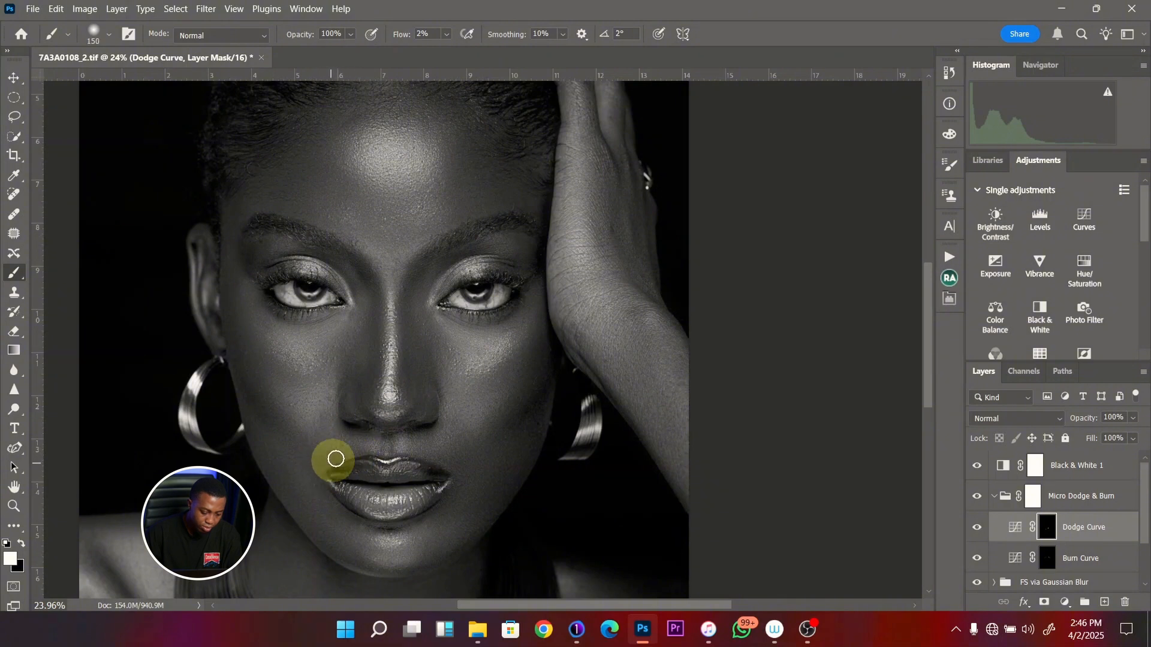
- Compare the portrait in colour with the Dodge Curve layer hidden and shown, and bring back the Black & White 1 layer
{"action": "left_click", "coordinate": [977, 466]}
{"action": "key", "text": "z"}
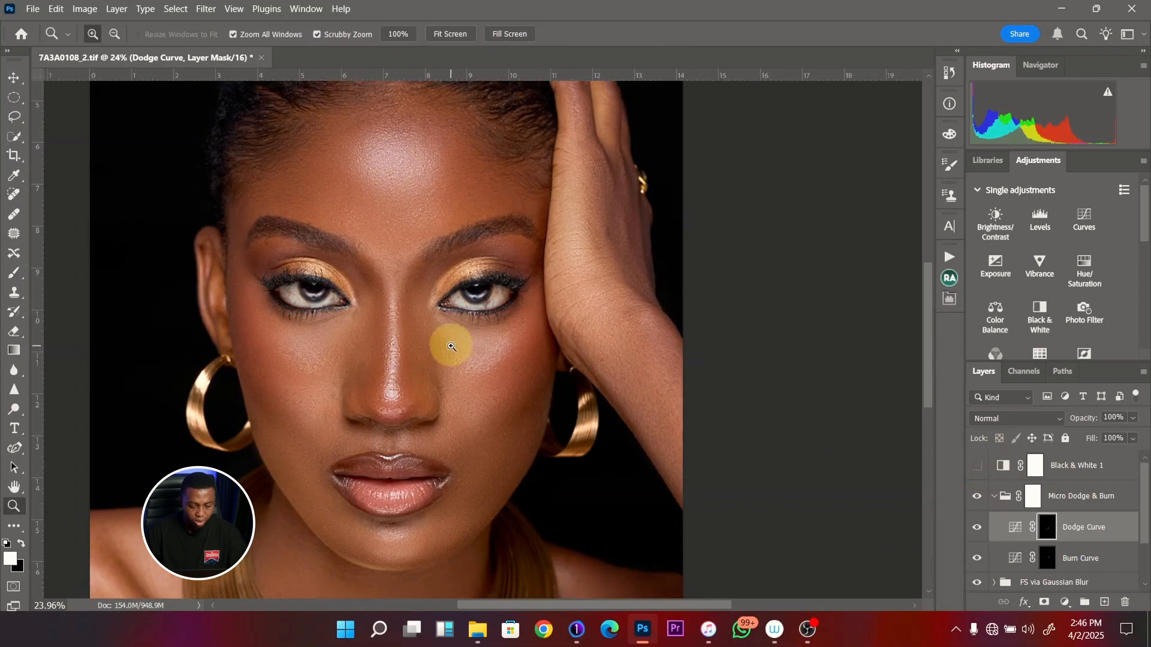
{"action": "left_click_drag", "start_coordinate": [451, 347], "coordinate": [404, 348]}
{"action": "left_click_drag", "start_coordinate": [470, 300], "coordinate": [538, 329]}
{"action": "key", "text": "b"}
{"action": "left_click_drag", "start_coordinate": [480, 381], "coordinate": [539, 390]}
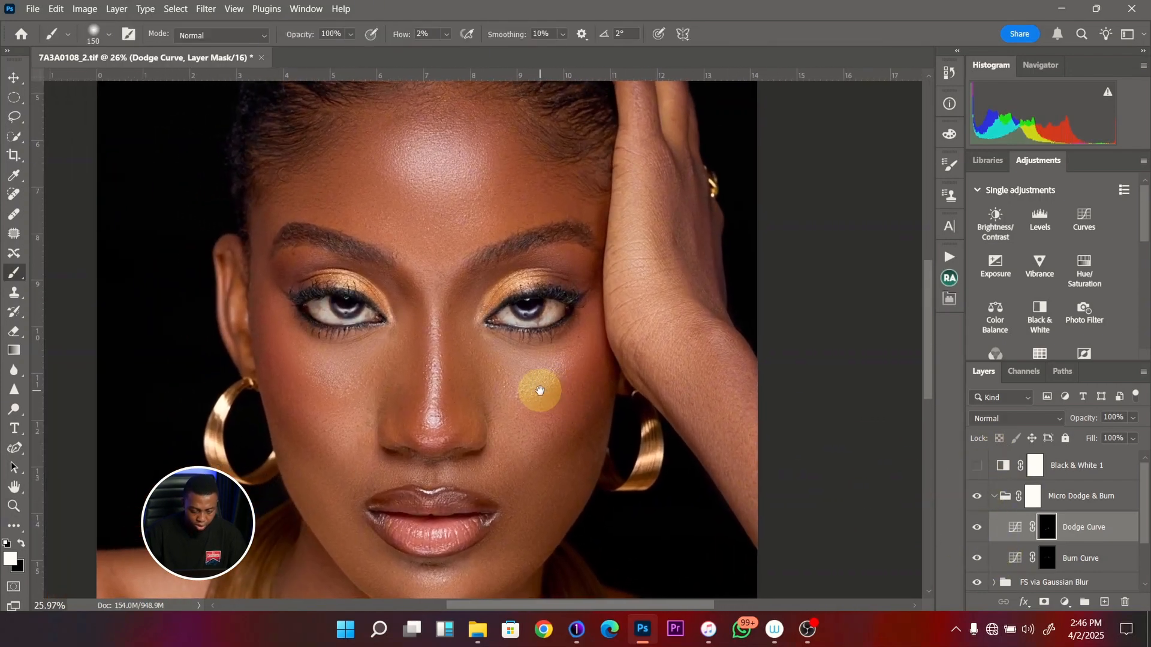
{"action": "left_click", "coordinate": [977, 529]}
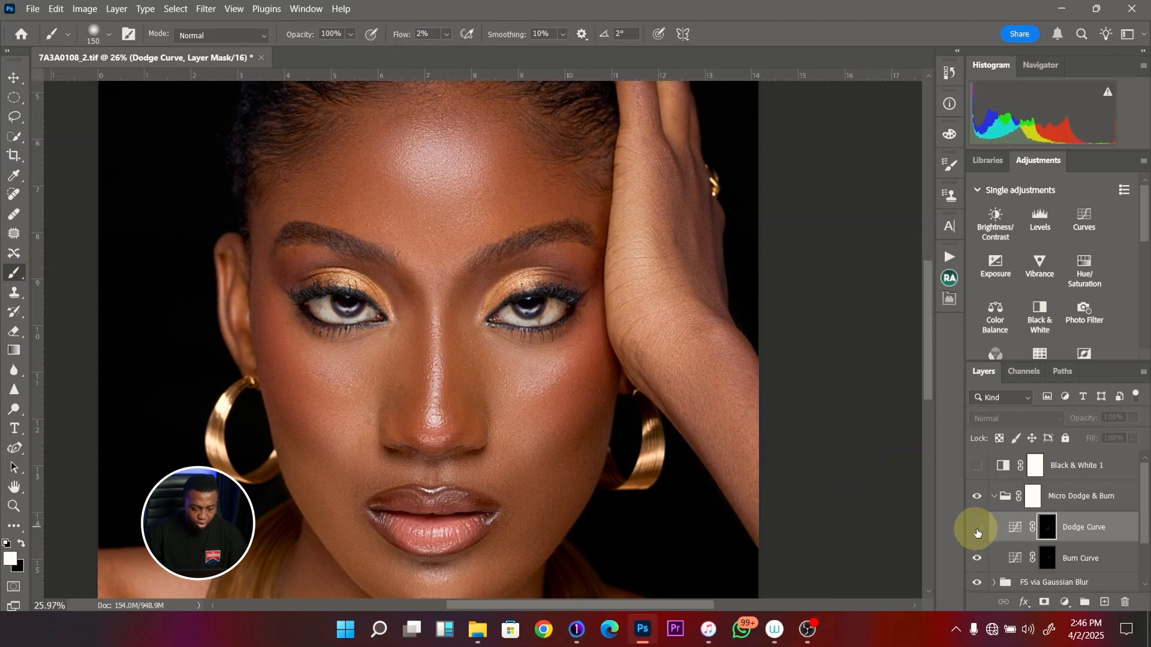
{"action": "left_click", "coordinate": [977, 531]}
{"action": "left_click", "coordinate": [976, 530]}
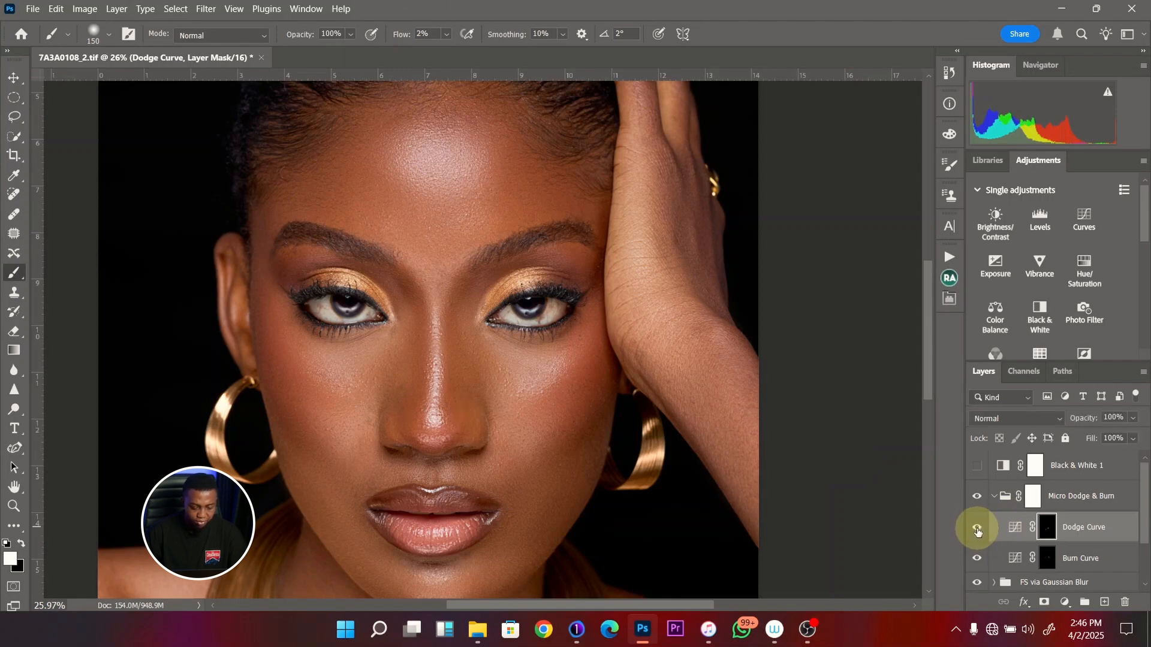
{"action": "left_click", "coordinate": [980, 468]}
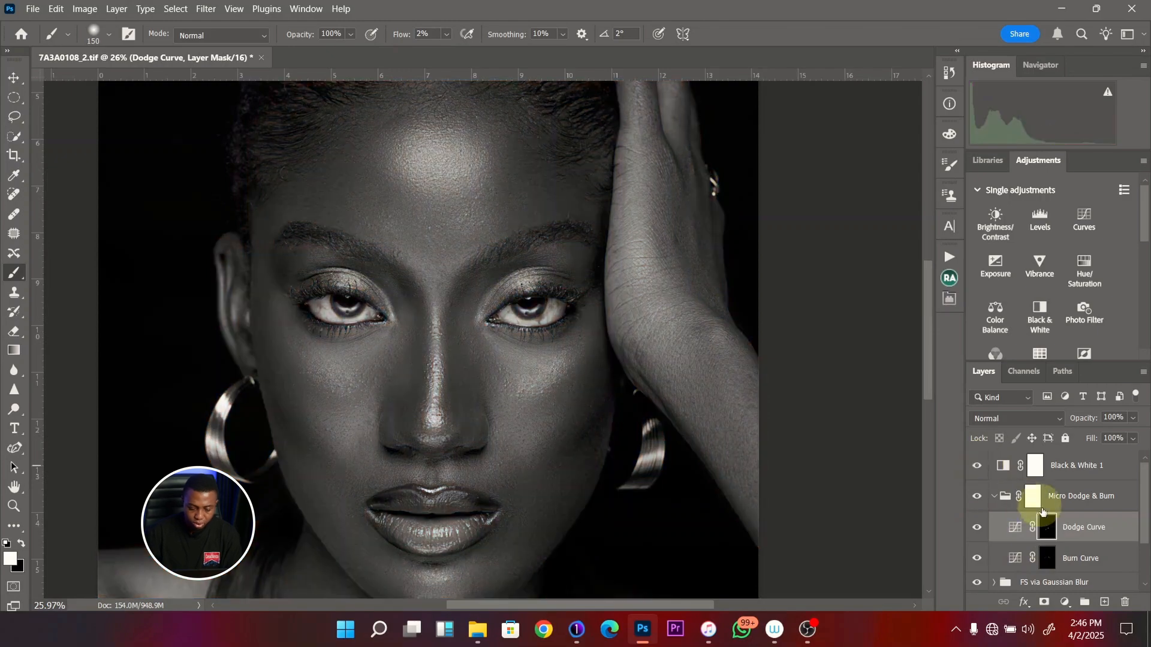
- On the Burn Curve mask, paint beneath the eye nearest the raised hand and on the opposite cheek with a 125 px brush
{"action": "left_click", "coordinate": [1042, 553]}
{"action": "key", "text": "bracketleft"}
{"action": "left_click", "coordinate": [506, 341]}
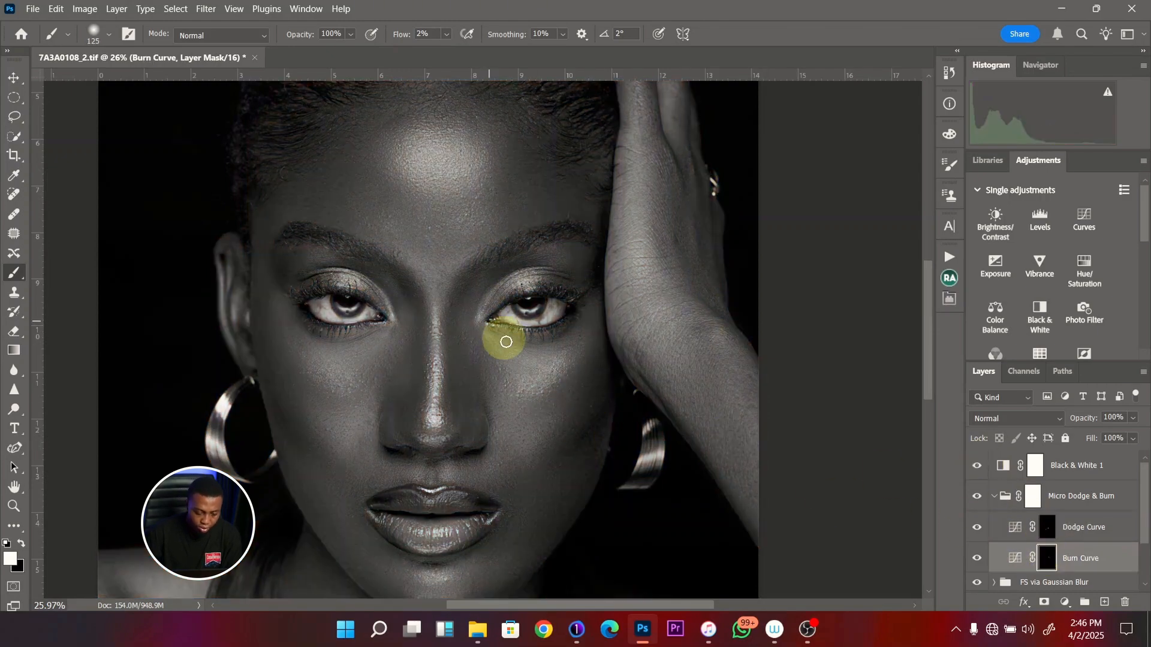
{"action": "mouse_move", "coordinate": [498, 343]}
{"action": "left_mouse_down"}
{"action": "mouse_move", "coordinate": [550, 365]}
{"action": "mouse_move", "coordinate": [518, 385]}
{"action": "mouse_move", "coordinate": [533, 375]}
{"action": "mouse_move", "coordinate": [503, 353]}
{"action": "mouse_move", "coordinate": [561, 355]}
{"action": "mouse_move", "coordinate": [548, 365]}
{"action": "mouse_move", "coordinate": [499, 348]}
{"action": "mouse_move", "coordinate": [554, 366]}
{"action": "mouse_move", "coordinate": [523, 373]}
{"action": "mouse_move", "coordinate": [554, 360]}
{"action": "mouse_move", "coordinate": [313, 343]}
{"action": "mouse_move", "coordinate": [332, 373]}
{"action": "mouse_move", "coordinate": [381, 342]}
{"action": "mouse_move", "coordinate": [348, 400]}
{"action": "mouse_move", "coordinate": [357, 432]}
{"action": "mouse_move", "coordinate": [333, 434]}
{"action": "mouse_move", "coordinate": [342, 439]}
{"action": "mouse_move", "coordinate": [313, 411]}
{"action": "mouse_move", "coordinate": [355, 431]}
{"action": "mouse_move", "coordinate": [356, 419]}
{"action": "mouse_move", "coordinate": [345, 452]}
{"action": "mouse_move", "coordinate": [359, 427]}
{"action": "mouse_move", "coordinate": [333, 438]}
{"action": "mouse_move", "coordinate": [350, 423]}
{"action": "mouse_move", "coordinate": [319, 419]}
{"action": "mouse_move", "coordinate": [312, 403]}
{"action": "mouse_move", "coordinate": [346, 446]}
{"action": "mouse_move", "coordinate": [363, 414]}
{"action": "mouse_move", "coordinate": [319, 412]}
{"action": "mouse_move", "coordinate": [347, 432]}
{"action": "mouse_move", "coordinate": [356, 420]}
{"action": "mouse_move", "coordinate": [329, 419]}
{"action": "mouse_move", "coordinate": [345, 446]}
{"action": "left_mouse_up"}
{"action": "key", "text": "bracketright"}
{"action": "key", "text": "bracketright"}
{"action": "key", "text": "bracketleft"}
{"action": "key", "text": "bracketleft"}
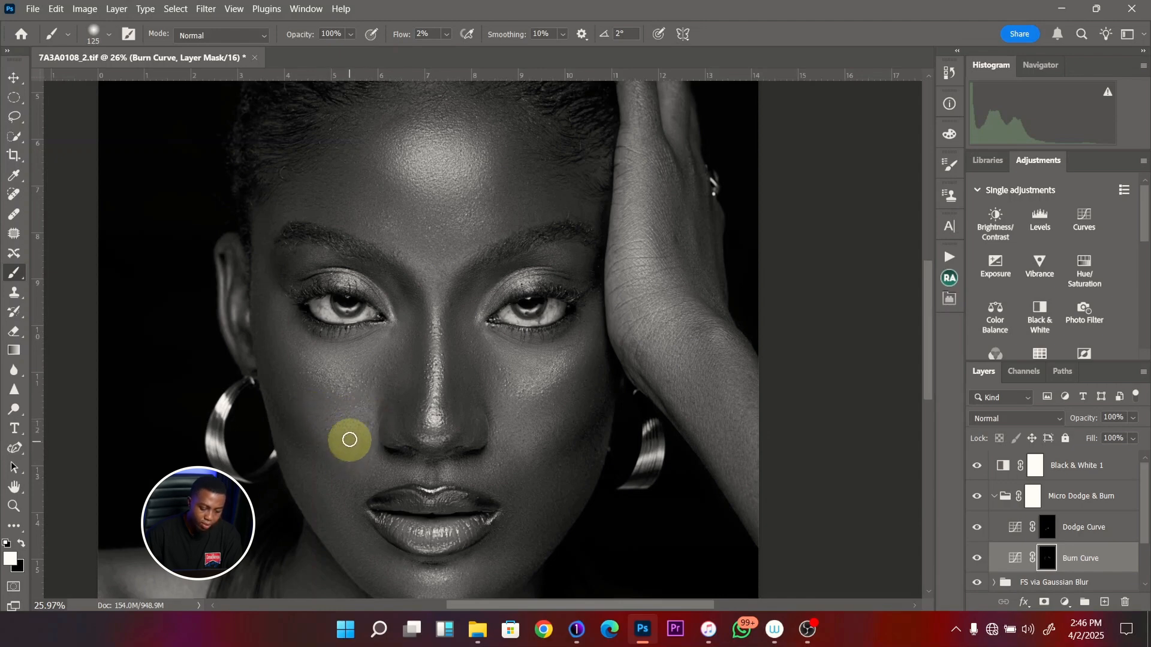
- On the Dodge Curve mask, lighten the skin above the mouth corner farther from the raised hand with a 100 px brush
{"action": "left_click", "coordinate": [1048, 527]}
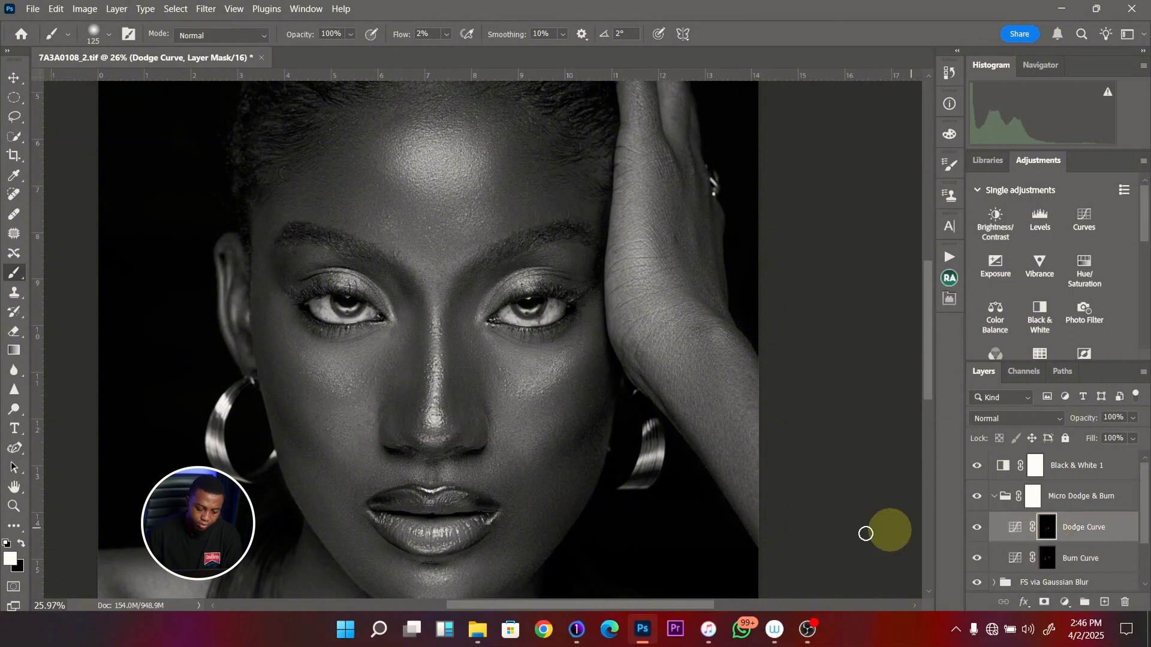
{"action": "key", "text": "bracketleft"}
{"action": "key", "text": "bracketleft"}
{"action": "key", "text": "bracketright"}
{"action": "mouse_move", "coordinate": [359, 487]}
{"action": "left_mouse_down"}
{"action": "mouse_move", "coordinate": [390, 477]}
{"action": "mouse_move", "coordinate": [379, 491]}
{"action": "left_mouse_up"}
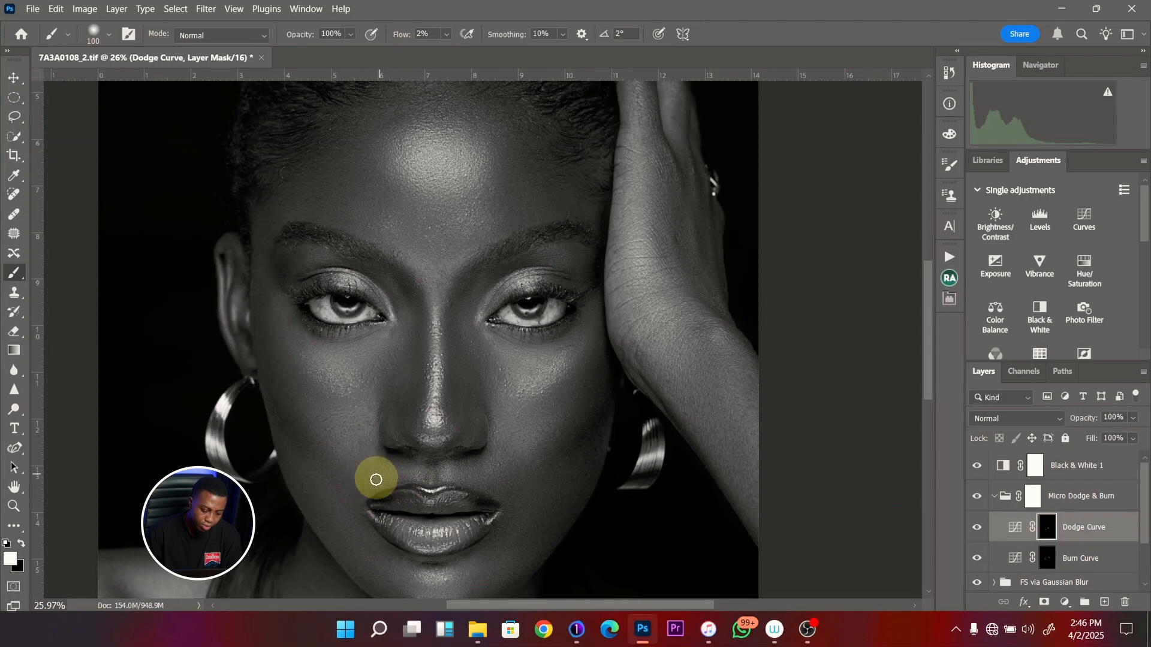
- Hide the Black & White 1 layer and touch up the Dodge Curve mask beside the nose with a 150 px brush
{"action": "scroll", "coordinate": [408, 458], "scroll_direction": "up", "scroll_amount": 1}
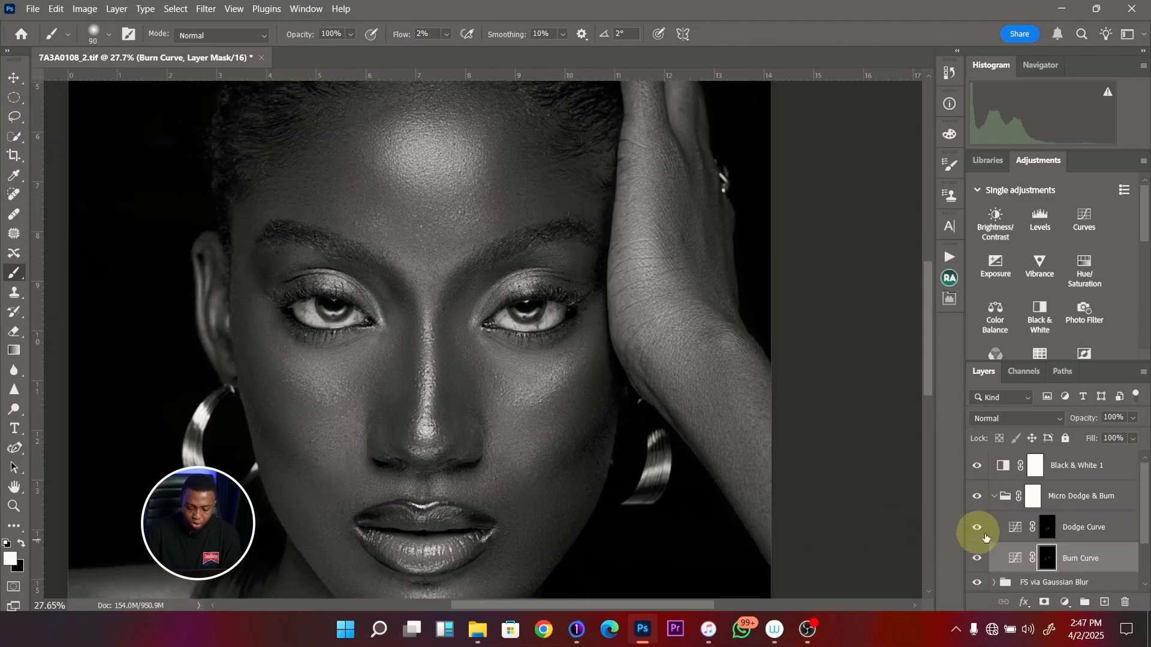
{"action": "left_click", "coordinate": [992, 557]}
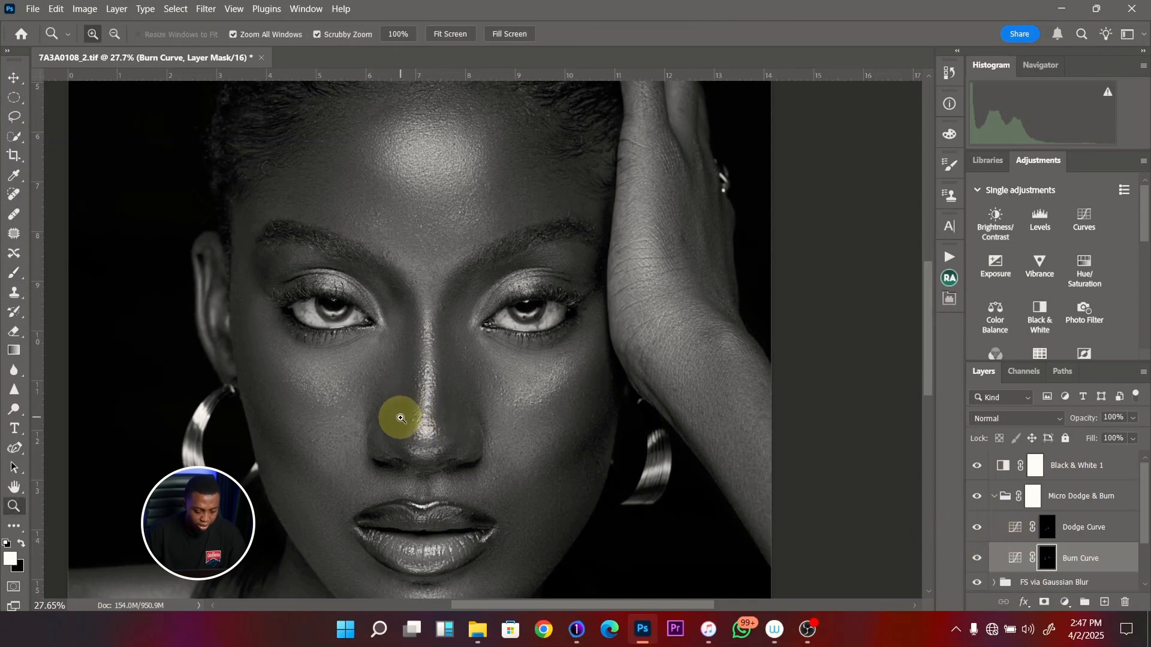
{"action": "scroll", "coordinate": [383, 416], "scroll_direction": "down", "scroll_amount": 2}
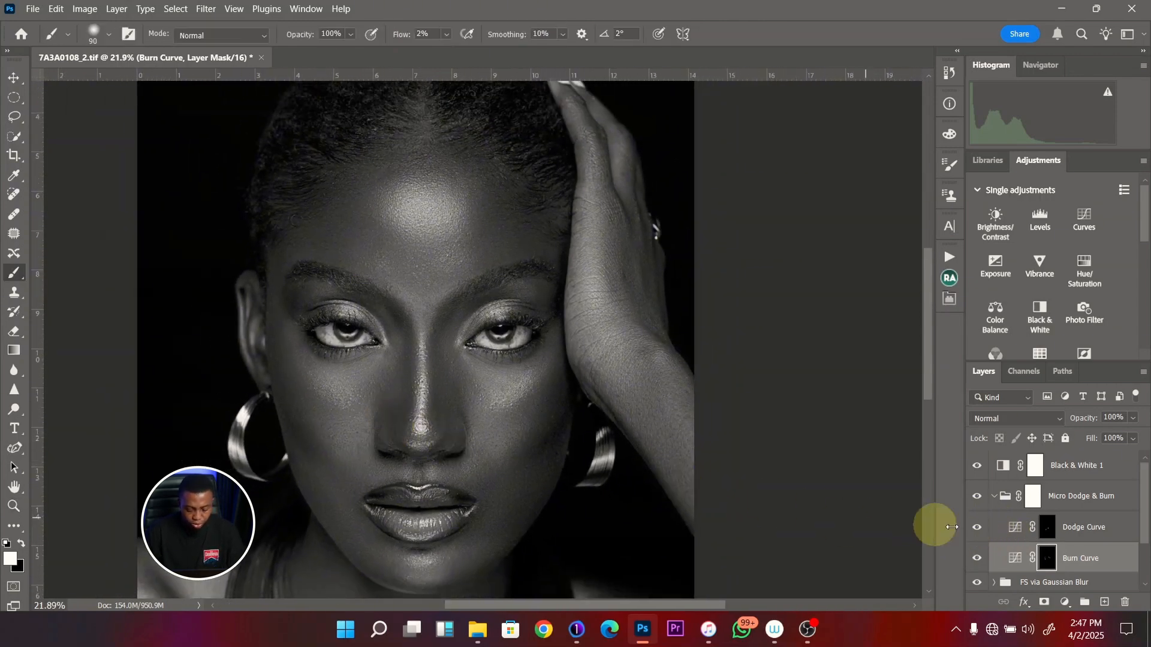
{"action": "left_click", "coordinate": [977, 466]}
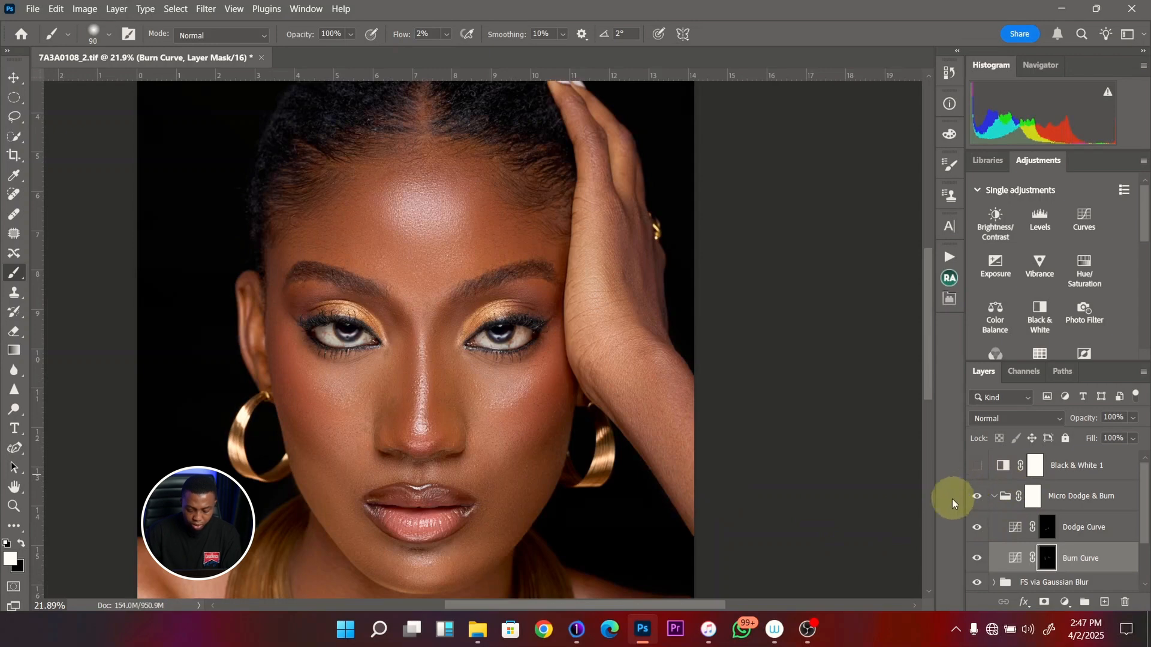
{"action": "left_click", "coordinate": [1048, 532]}
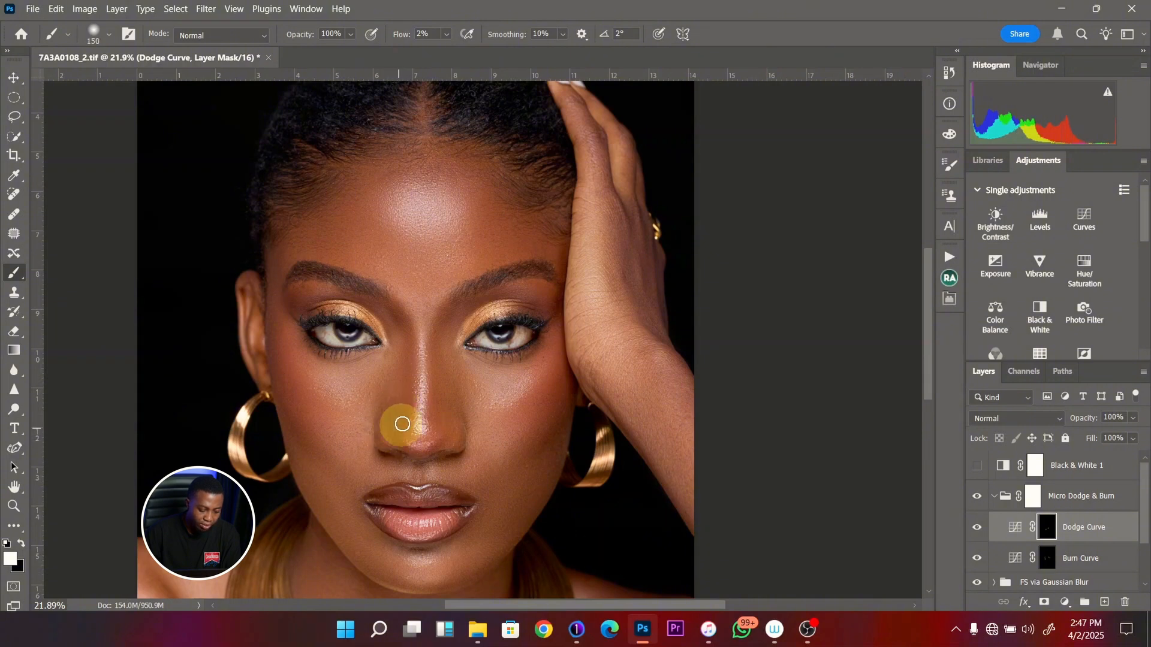
- Examine the forehead highlight and the skin around it up close in colour for uneven tonal transitions
{"action": "key", "text": "z"}
{"action": "mouse_move", "coordinate": [437, 470]}
{"action": "left_mouse_down"}
{"action": "mouse_move", "coordinate": [481, 463]}
{"action": "mouse_move", "coordinate": [450, 454]}
{"action": "left_mouse_up"}
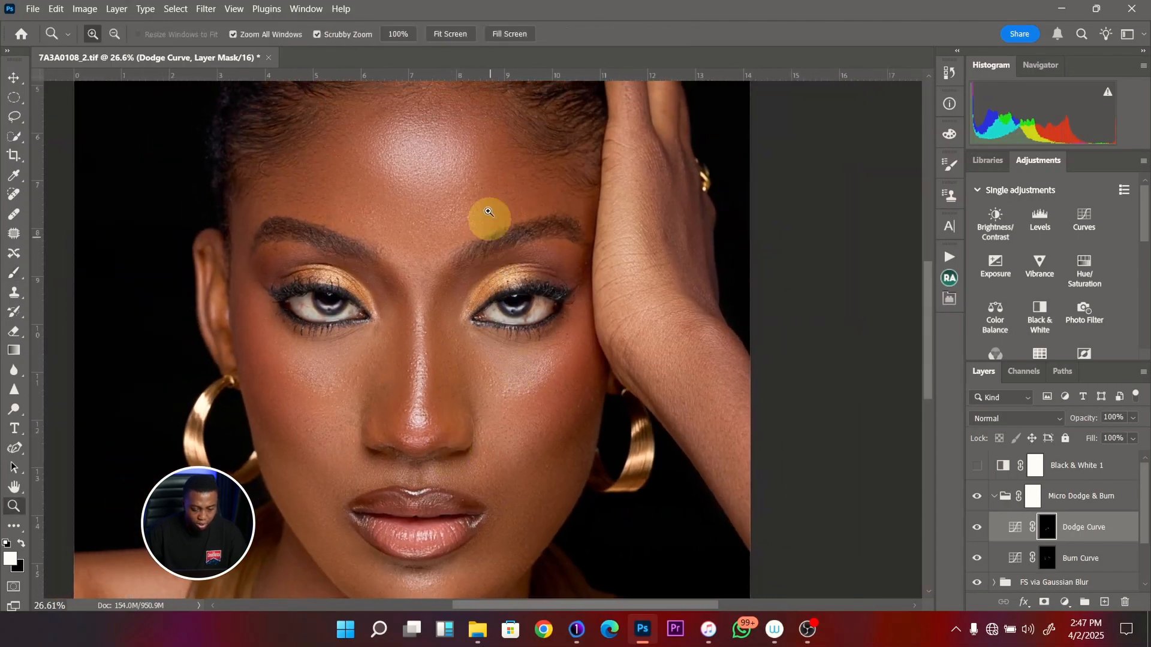
{"action": "left_click_drag", "start_coordinate": [436, 134], "coordinate": [380, 223]}
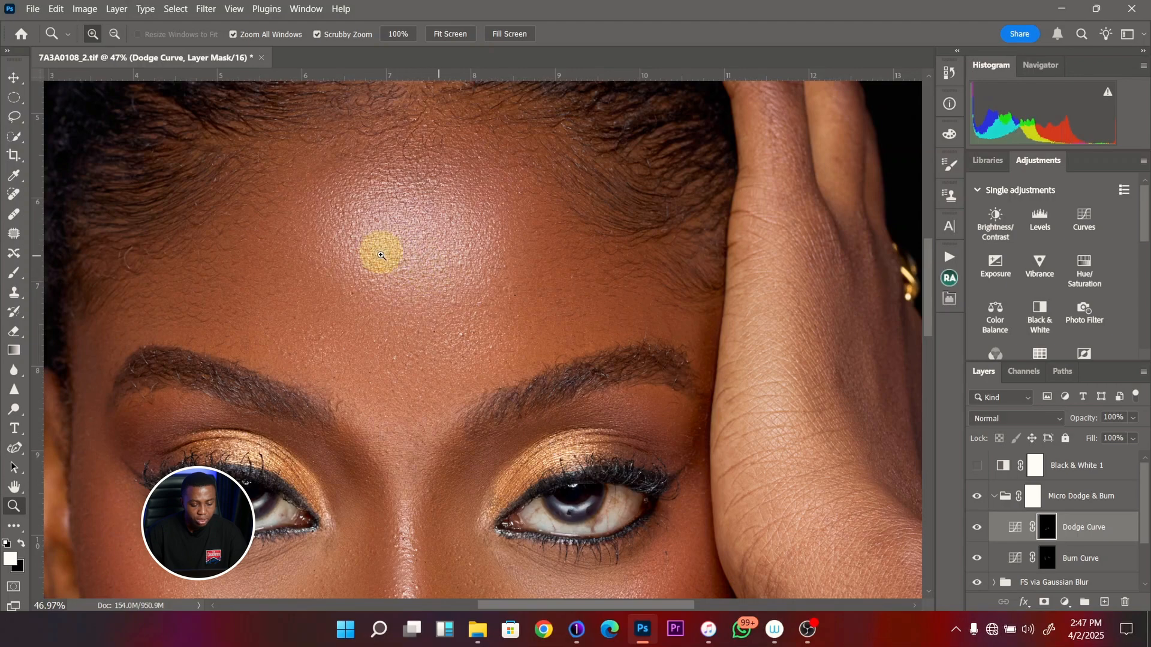
{"action": "left_click_drag", "start_coordinate": [419, 276], "coordinate": [383, 277]}
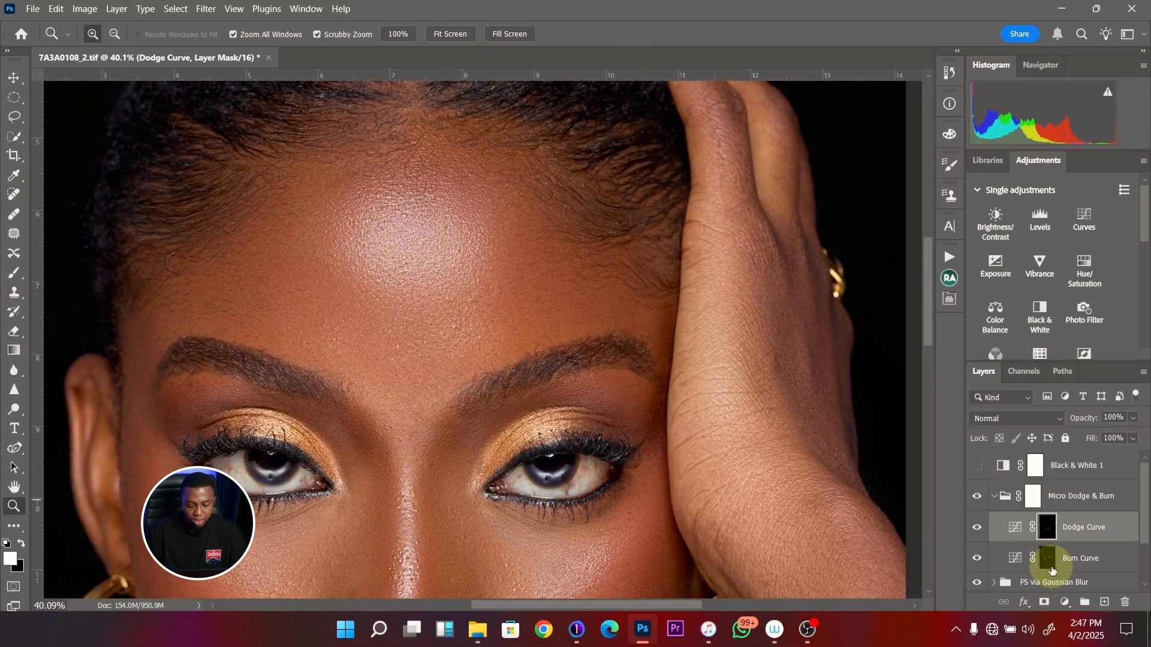
{"action": "left_click", "coordinate": [1047, 558]}
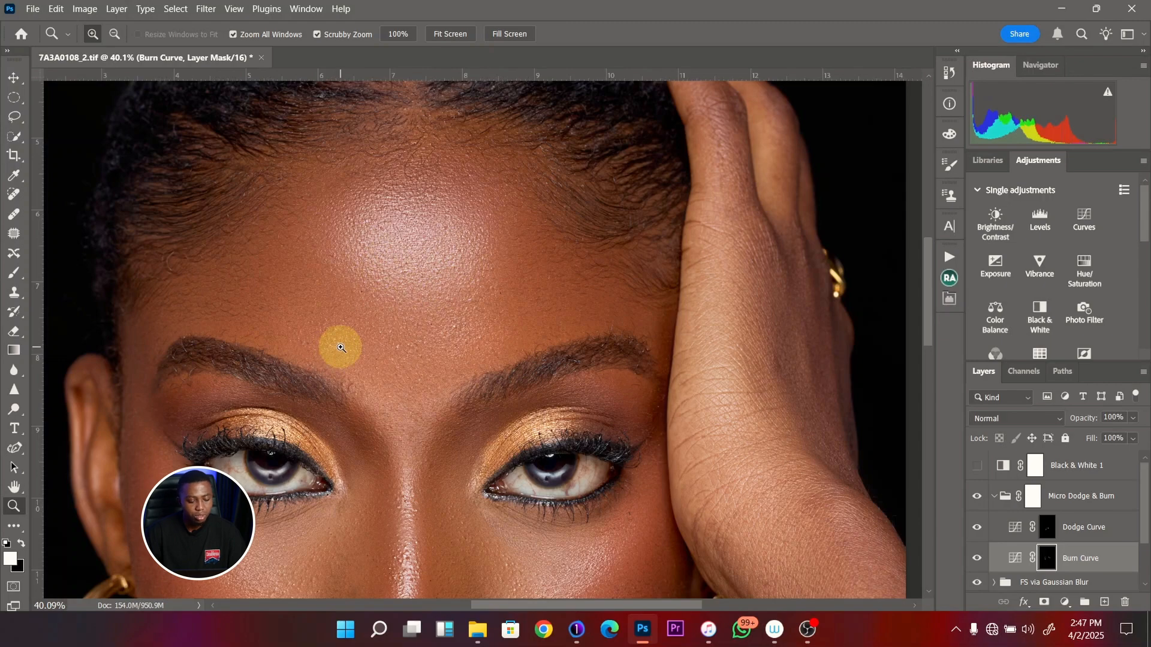
{"action": "left_click_drag", "start_coordinate": [411, 300], "coordinate": [390, 304]}
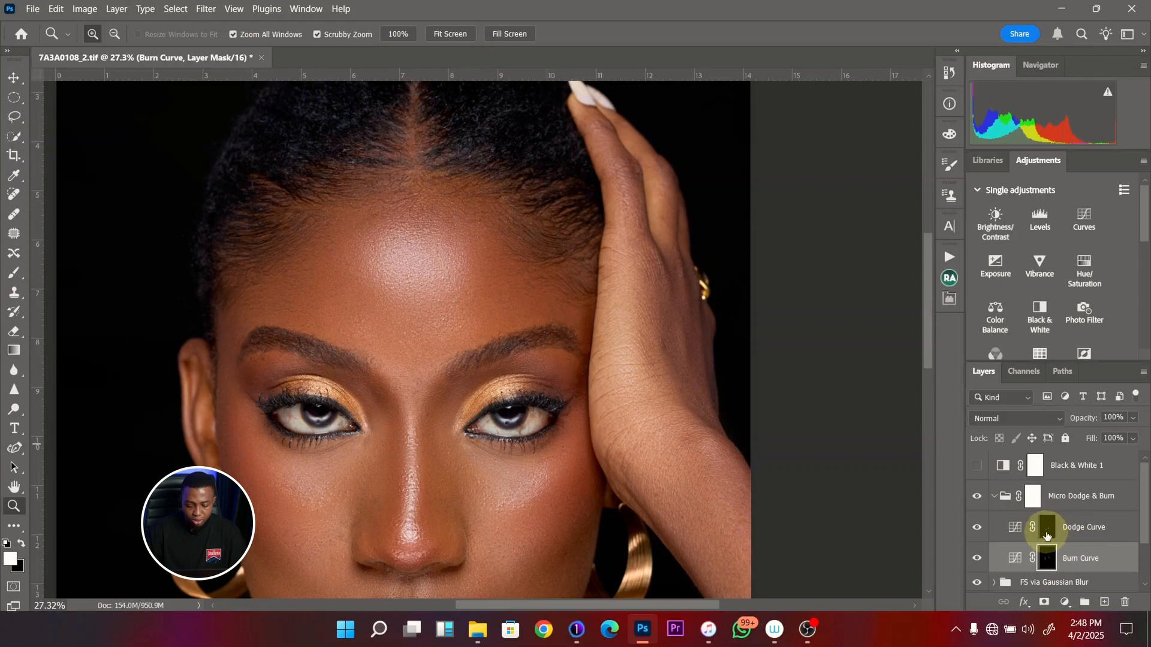
{"action": "left_click_drag", "start_coordinate": [354, 199], "coordinate": [376, 269]}
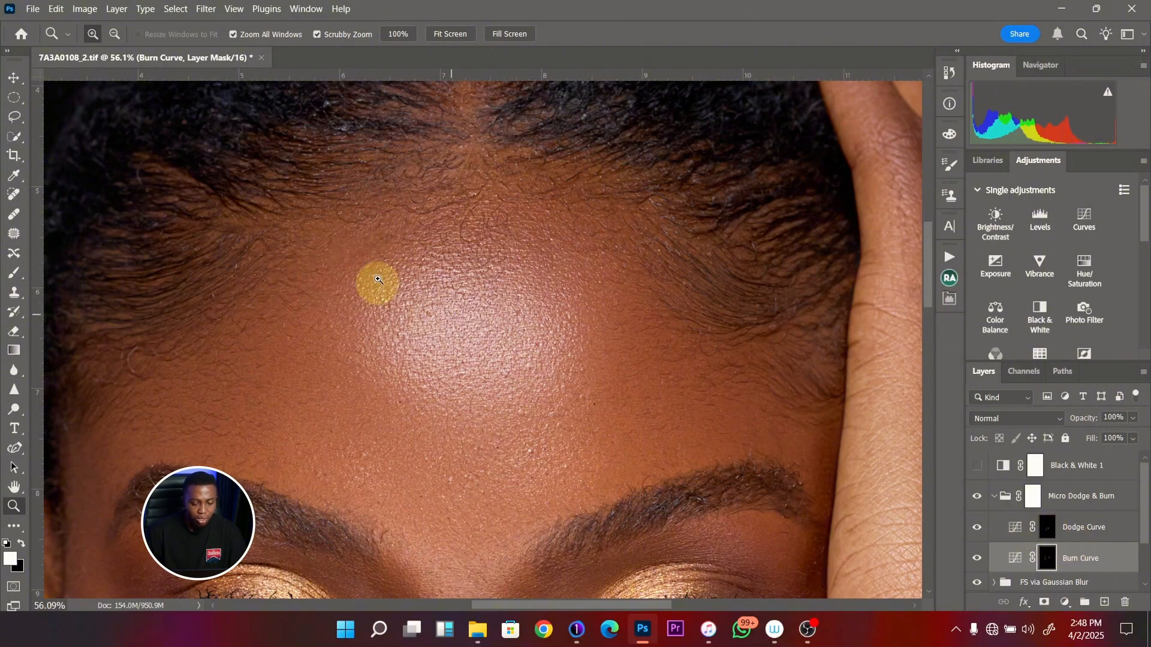
- Dodge the dark patches across the forehead with a 70 px brush and compare the result with the Dodge Curve hidden and shown
{"action": "left_click", "coordinate": [1046, 527]}
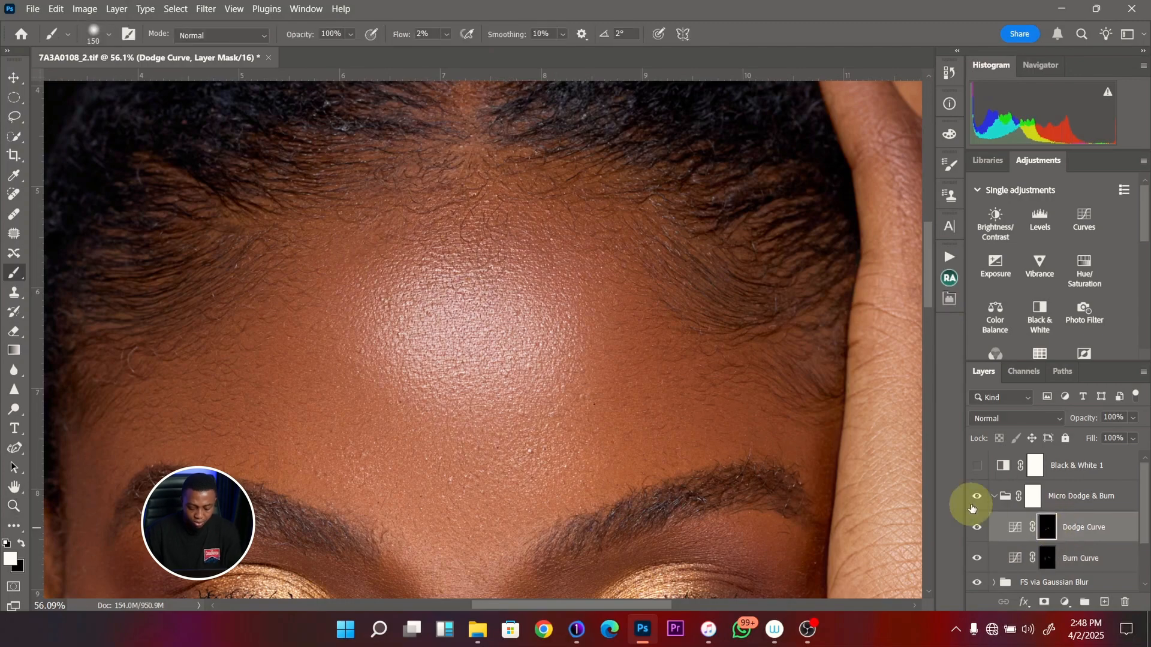
{"action": "key", "text": "b"}
{"action": "key", "text": "bracketleft"}
{"action": "key", "text": "bracketleft"}
{"action": "key", "text": "bracketleft"}
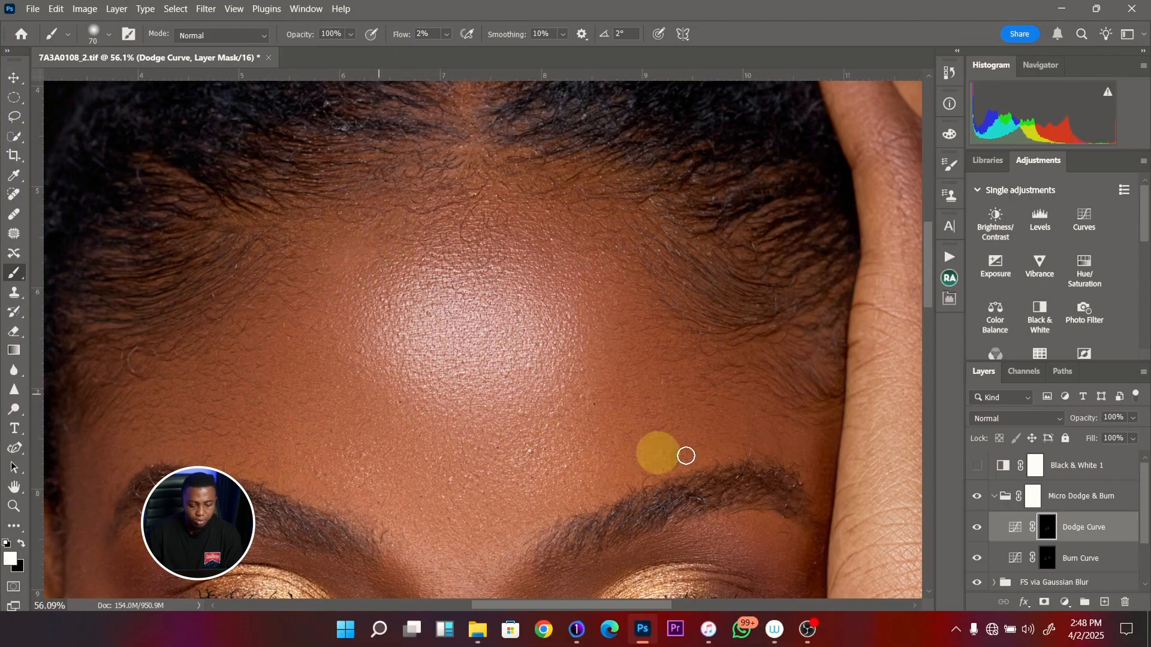
{"action": "left_click", "coordinate": [977, 529]}
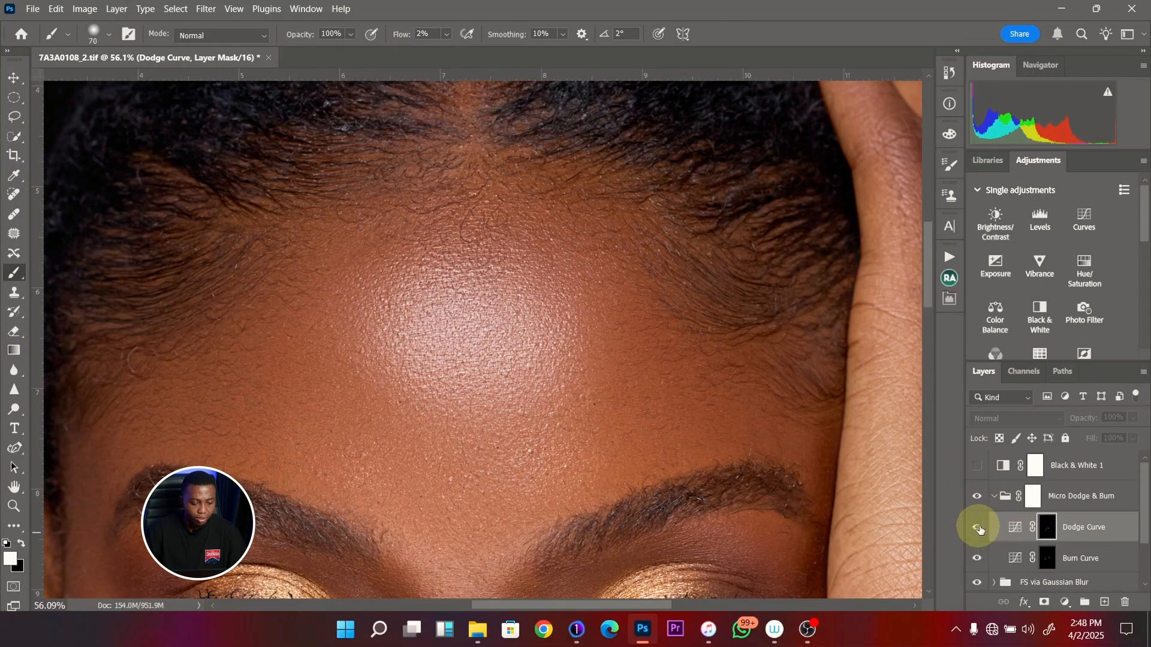
{"action": "left_click", "coordinate": [980, 530]}
- On the Burn Curve mask, paint the cheek and jaw beside the mouth farther from the raised hand with a 125 to 175 px brush
{"action": "key", "text": "z"}
{"action": "mouse_move", "coordinate": [418, 257]}
{"action": "left_mouse_down"}
{"action": "mouse_move", "coordinate": [395, 263]}
{"action": "mouse_move", "coordinate": [388, 333]}
{"action": "mouse_move", "coordinate": [352, 312]}
{"action": "mouse_move", "coordinate": [392, 333]}
{"action": "mouse_move", "coordinate": [385, 344]}
{"action": "left_mouse_up"}
{"action": "mouse_move", "coordinate": [373, 427]}
{"action": "left_mouse_down"}
{"action": "mouse_move", "coordinate": [368, 372]}
{"action": "mouse_move", "coordinate": [386, 380]}
{"action": "left_mouse_up"}
{"action": "key", "text": "b"}
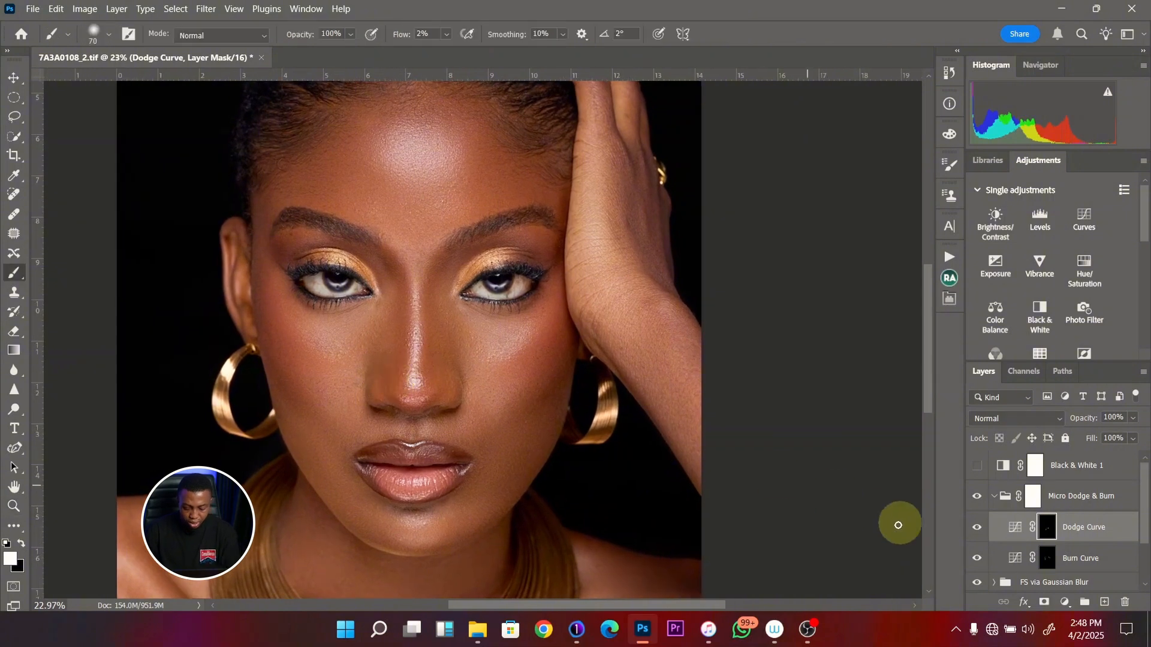
{"action": "left_click", "coordinate": [1048, 560]}
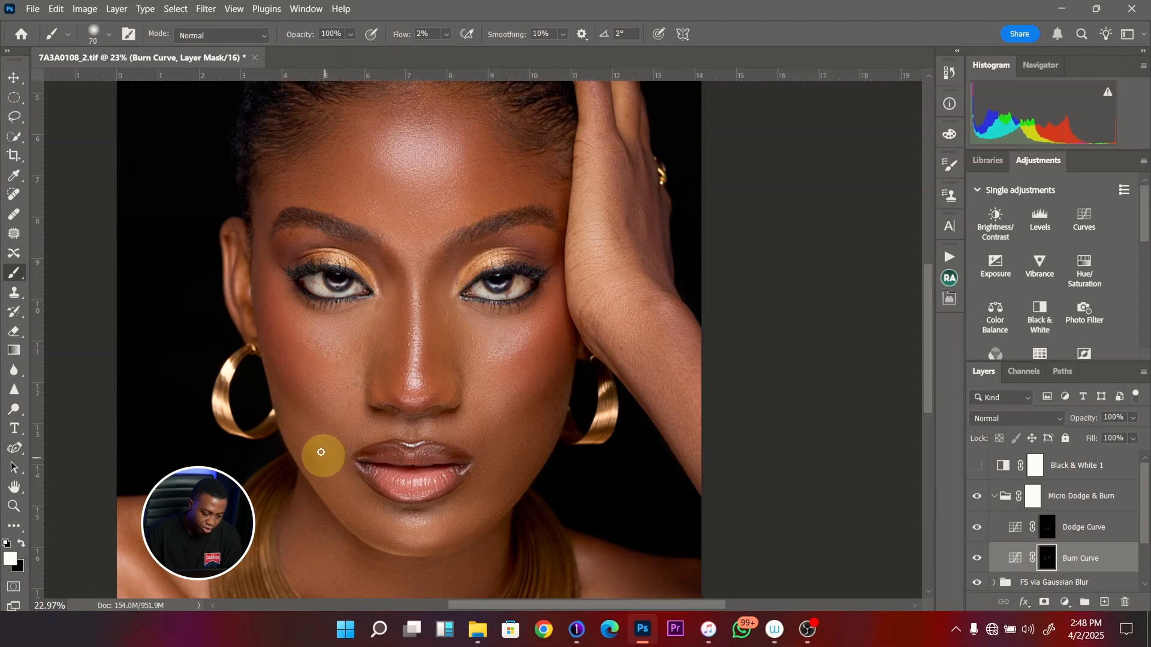
{"action": "key", "text": "bracketright"}
{"action": "key", "text": "bracketright"}
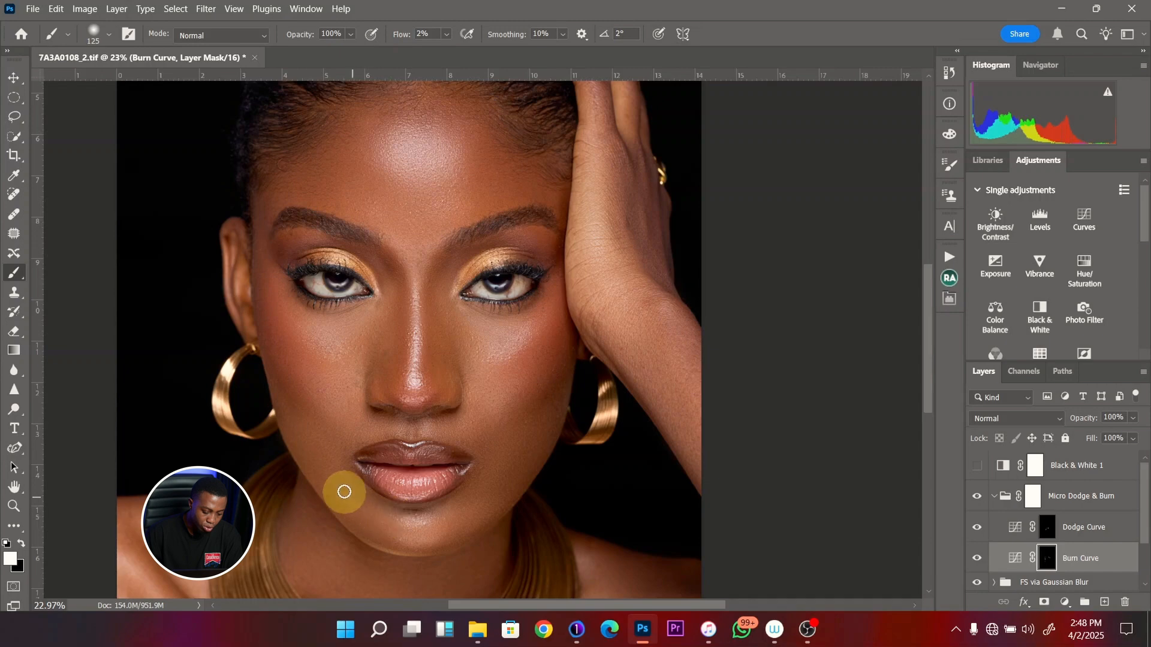
{"action": "key", "text": "bracketright"}
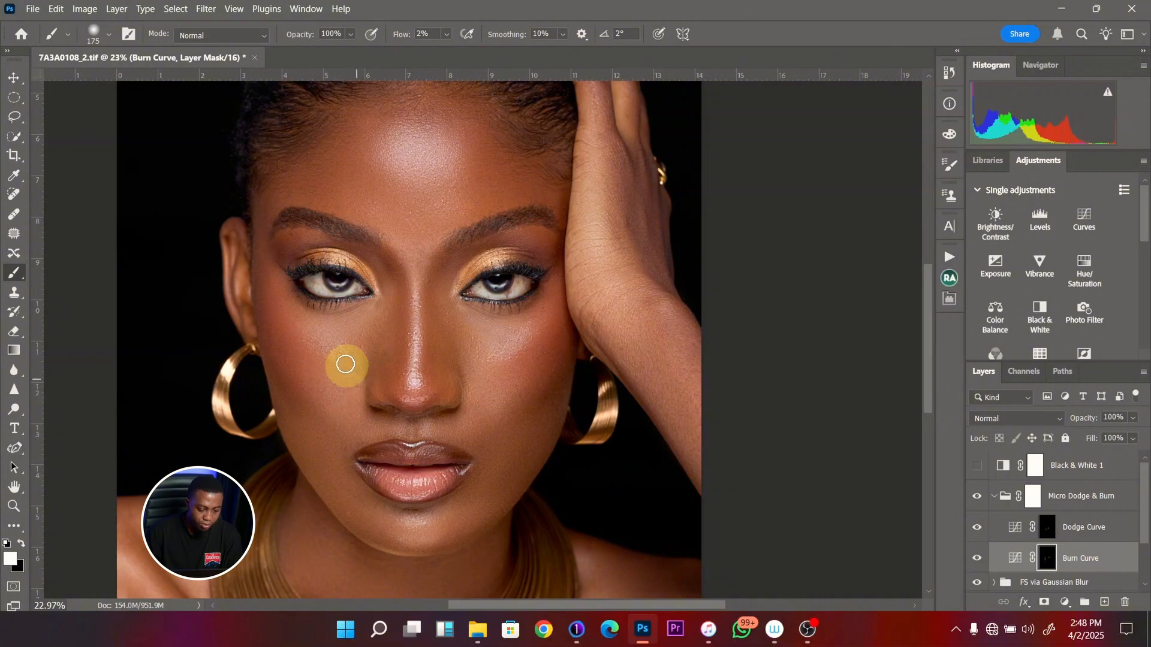
- Show the Black & White 1 layer and burn the bright skin between the eyebrows with a 150 px brush
{"action": "left_click", "coordinate": [980, 471]}
{"action": "left_click_drag", "start_coordinate": [496, 381], "coordinate": [478, 439]}
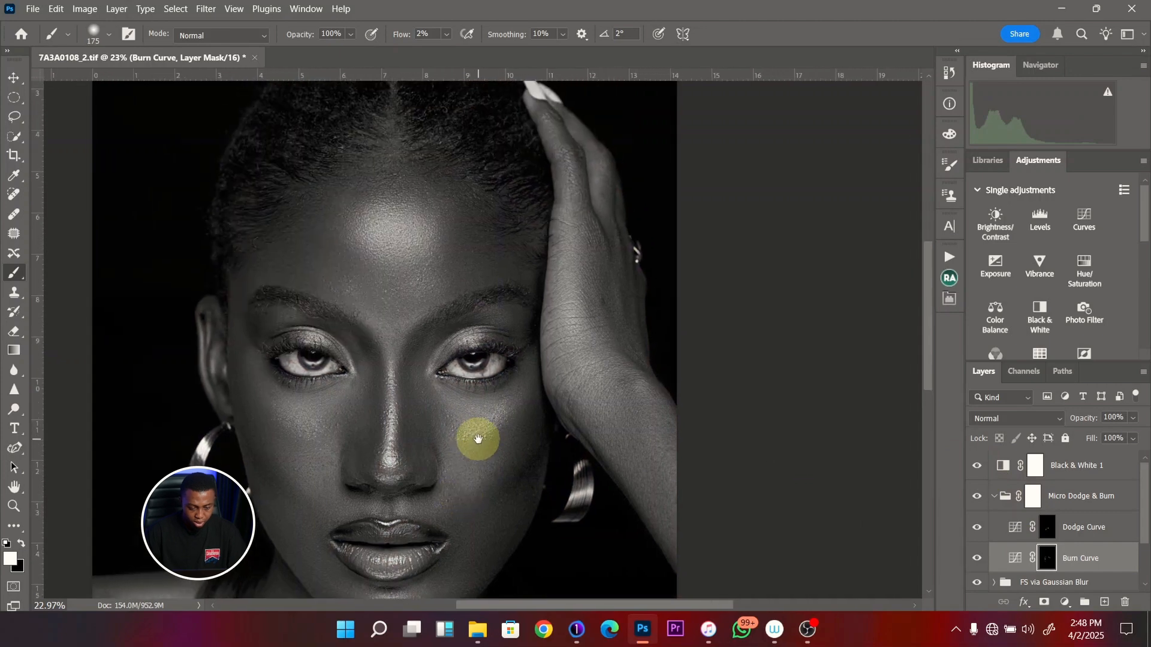
{"action": "key", "text": "z"}
{"action": "left_click_drag", "start_coordinate": [450, 288], "coordinate": [472, 296]}
{"action": "key", "text": "b"}
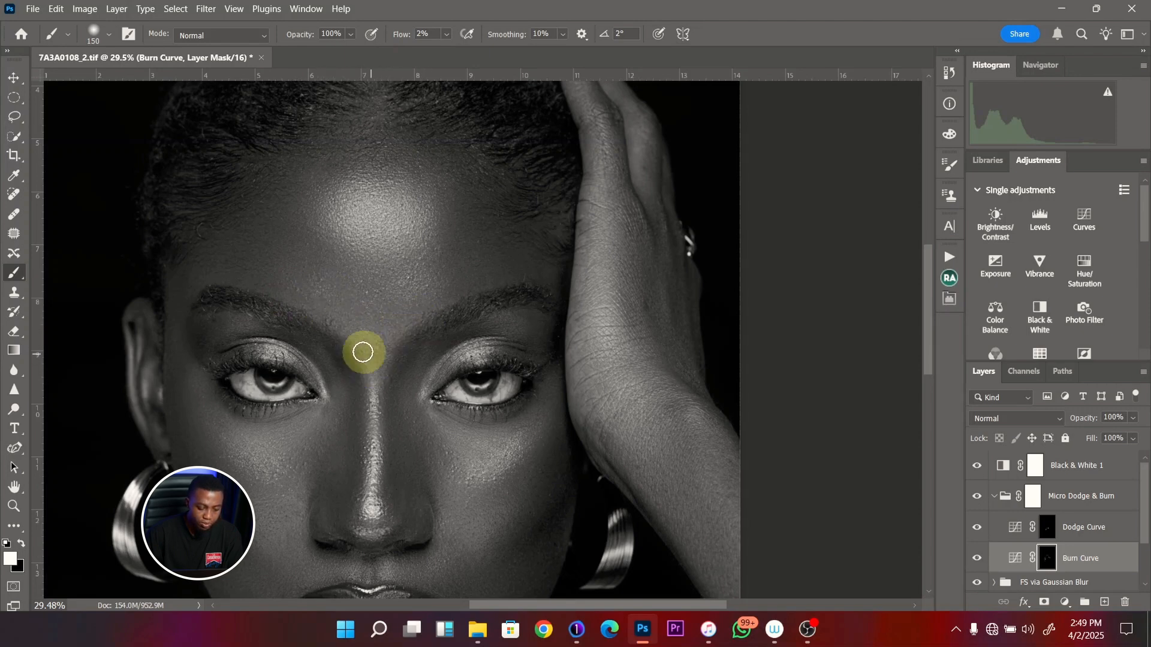
- Burn the bright areas beneath both eyes and on the upper cheeks, varying the brush between 150 and 200 px
{"action": "key", "text": "bracketright"}
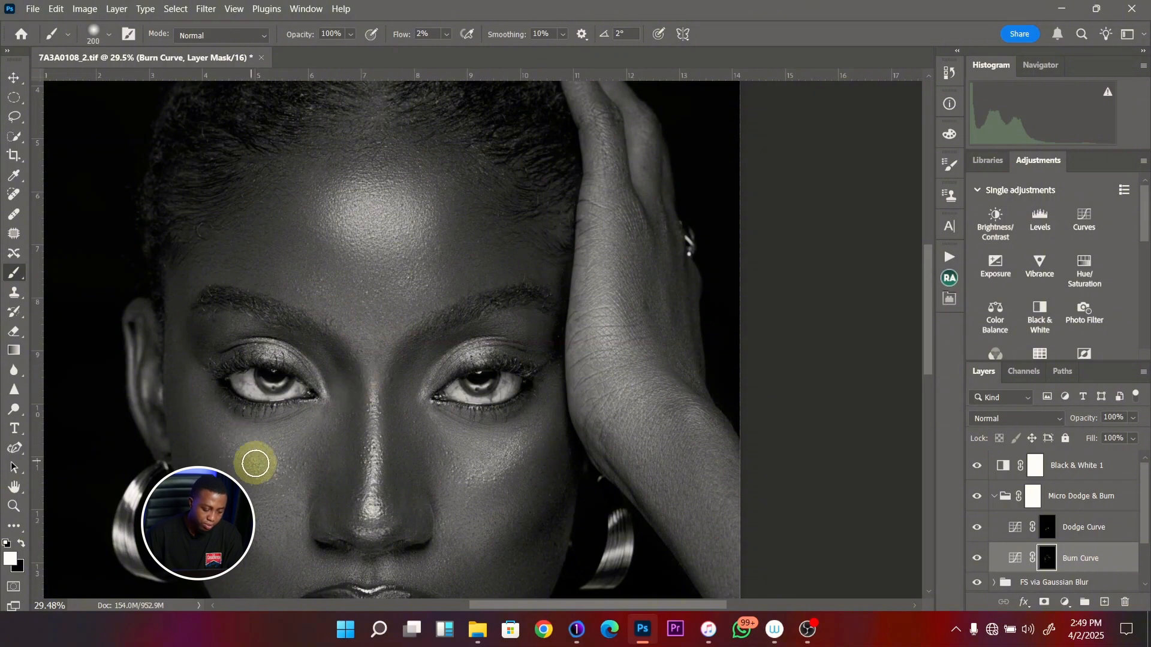
{"action": "key", "text": "bracketleft"}
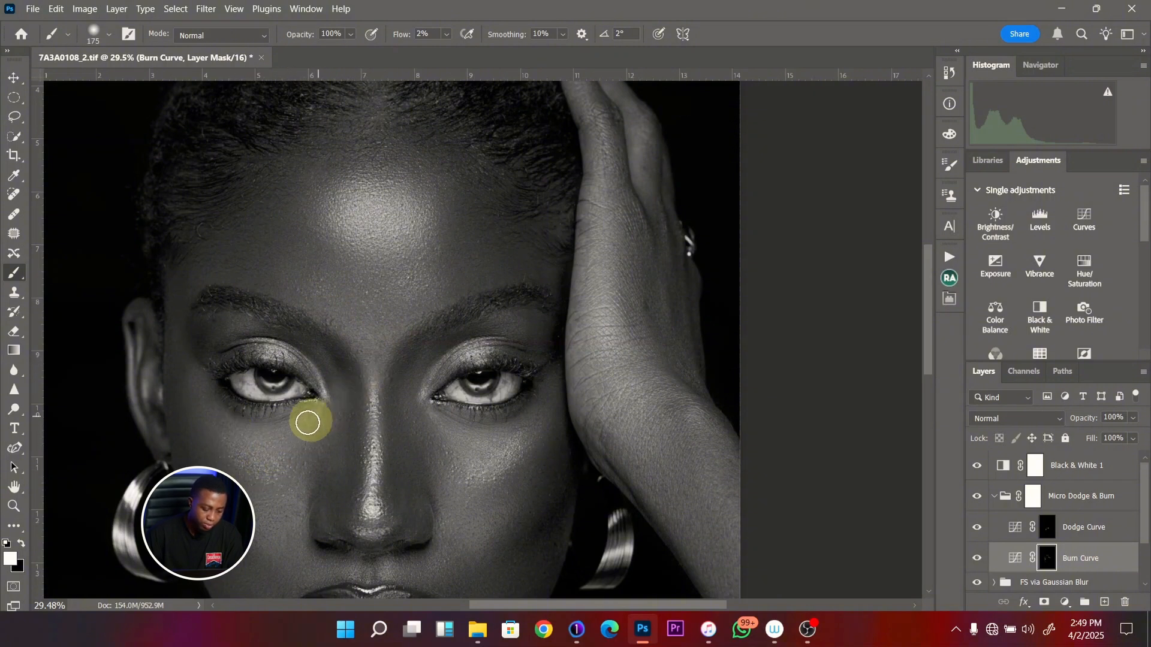
{"action": "key", "text": "bracketright"}
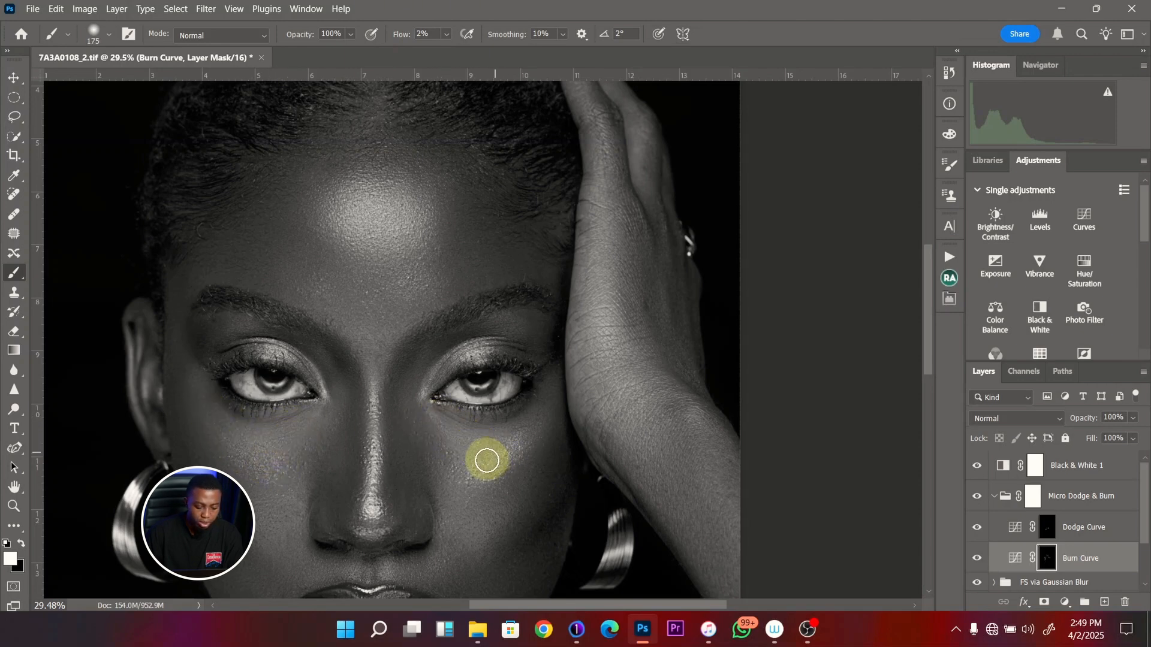
{"action": "key", "text": "bracketright"}
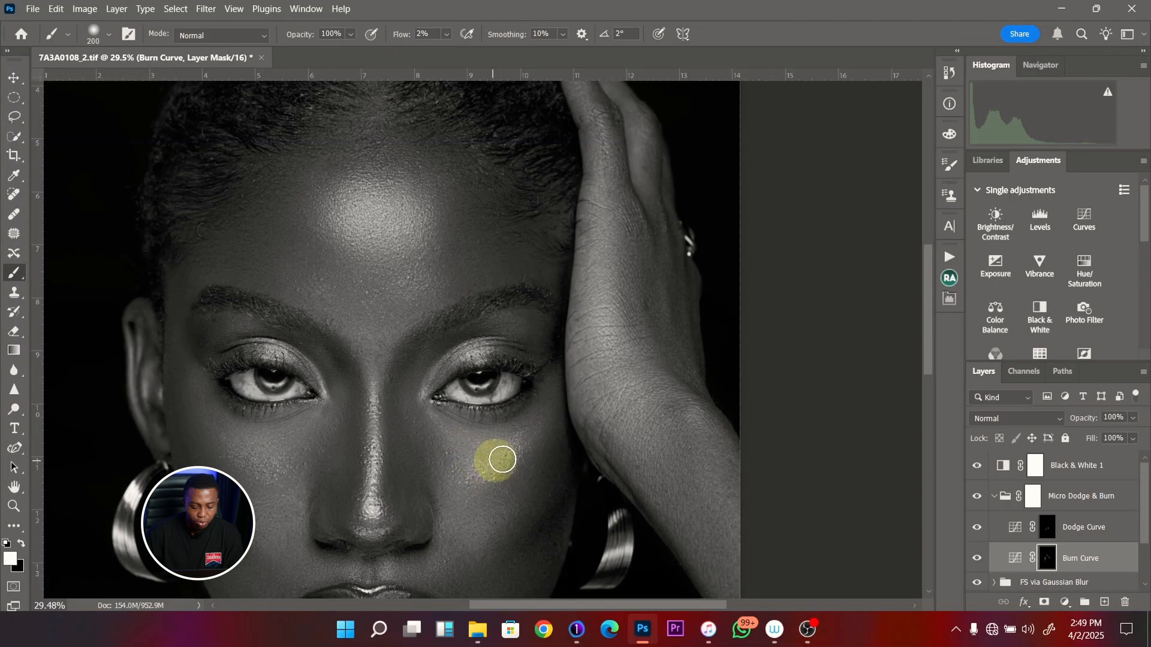
{"action": "scroll", "coordinate": [430, 480], "scroll_direction": "down", "scroll_amount": 5}
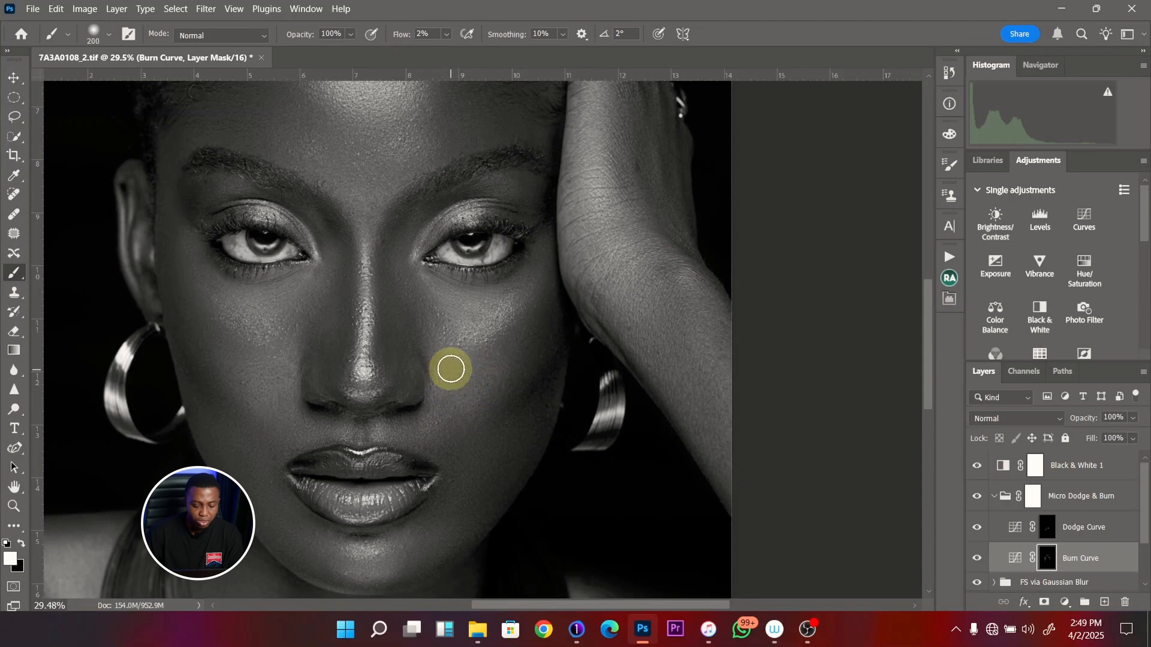
{"action": "key", "text": "bracketleft"}
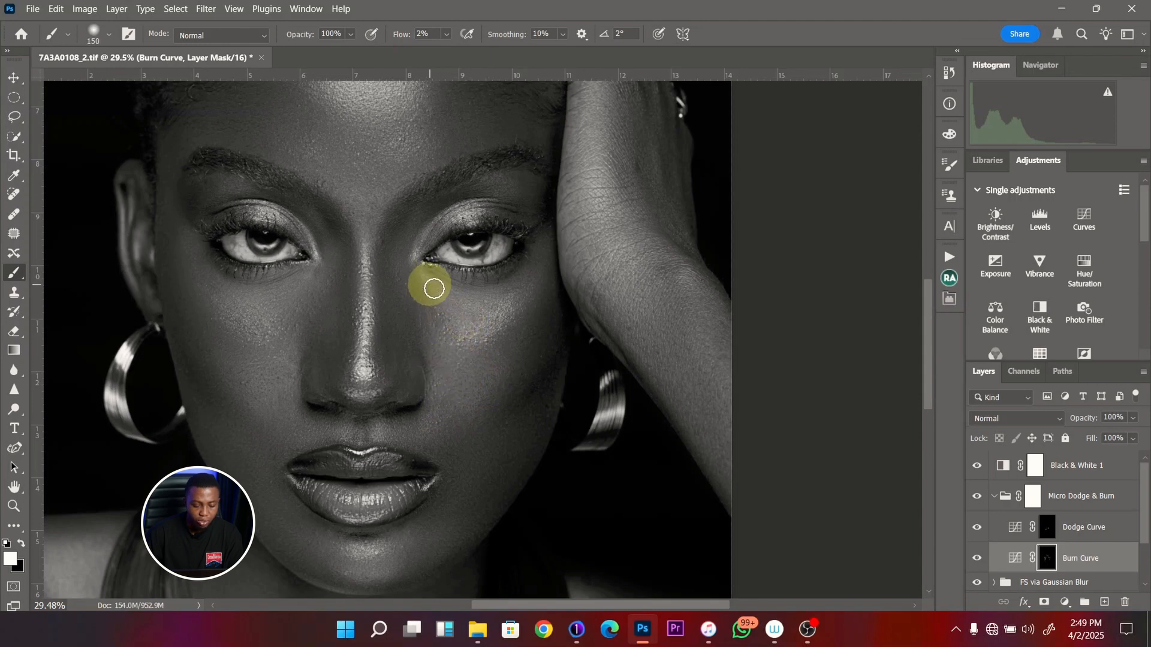
- On the Dodge Curve mask, dodge the cheek beside the nose with a 150 px brush and the skin above the upper lip with 70 to 90 px
{"action": "left_click", "coordinate": [1047, 529]}
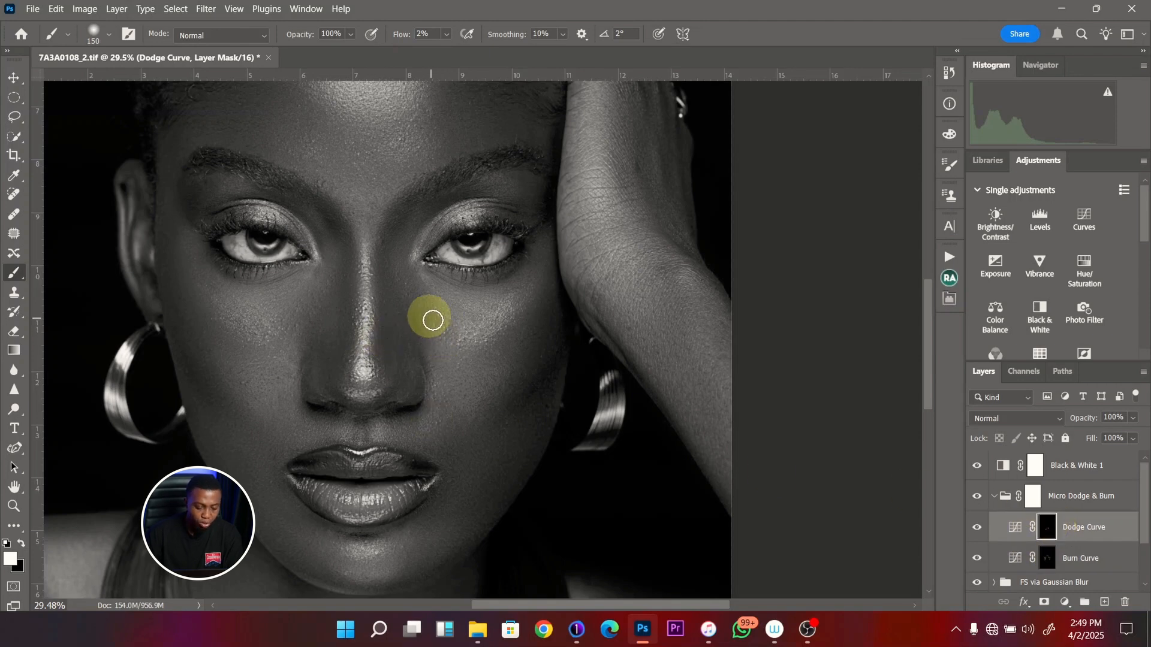
{"action": "mouse_move", "coordinate": [440, 323]}
{"action": "left_mouse_down"}
{"action": "mouse_move", "coordinate": [411, 301]}
{"action": "mouse_move", "coordinate": [425, 311]}
{"action": "mouse_move", "coordinate": [416, 303]}
{"action": "mouse_move", "coordinate": [420, 361]}
{"action": "mouse_move", "coordinate": [408, 357]}
{"action": "mouse_move", "coordinate": [397, 396]}
{"action": "mouse_move", "coordinate": [385, 398]}
{"action": "mouse_move", "coordinate": [416, 392]}
{"action": "mouse_move", "coordinate": [413, 380]}
{"action": "mouse_move", "coordinate": [409, 397]}
{"action": "mouse_move", "coordinate": [419, 364]}
{"action": "mouse_move", "coordinate": [416, 374]}
{"action": "mouse_move", "coordinate": [413, 353]}
{"action": "mouse_move", "coordinate": [413, 373]}
{"action": "mouse_move", "coordinate": [401, 378]}
{"action": "mouse_move", "coordinate": [384, 331]}
{"action": "mouse_move", "coordinate": [385, 356]}
{"action": "mouse_move", "coordinate": [386, 300]}
{"action": "mouse_move", "coordinate": [389, 350]}
{"action": "mouse_move", "coordinate": [337, 354]}
{"action": "mouse_move", "coordinate": [319, 369]}
{"action": "mouse_move", "coordinate": [326, 362]}
{"action": "mouse_move", "coordinate": [339, 398]}
{"action": "mouse_move", "coordinate": [384, 398]}
{"action": "mouse_move", "coordinate": [382, 434]}
{"action": "mouse_move", "coordinate": [478, 399]}
{"action": "left_mouse_up"}
{"action": "key", "text": "bracketleft"}
{"action": "key", "text": "bracketright"}
{"action": "key", "text": "z"}
{"action": "key", "text": "b"}
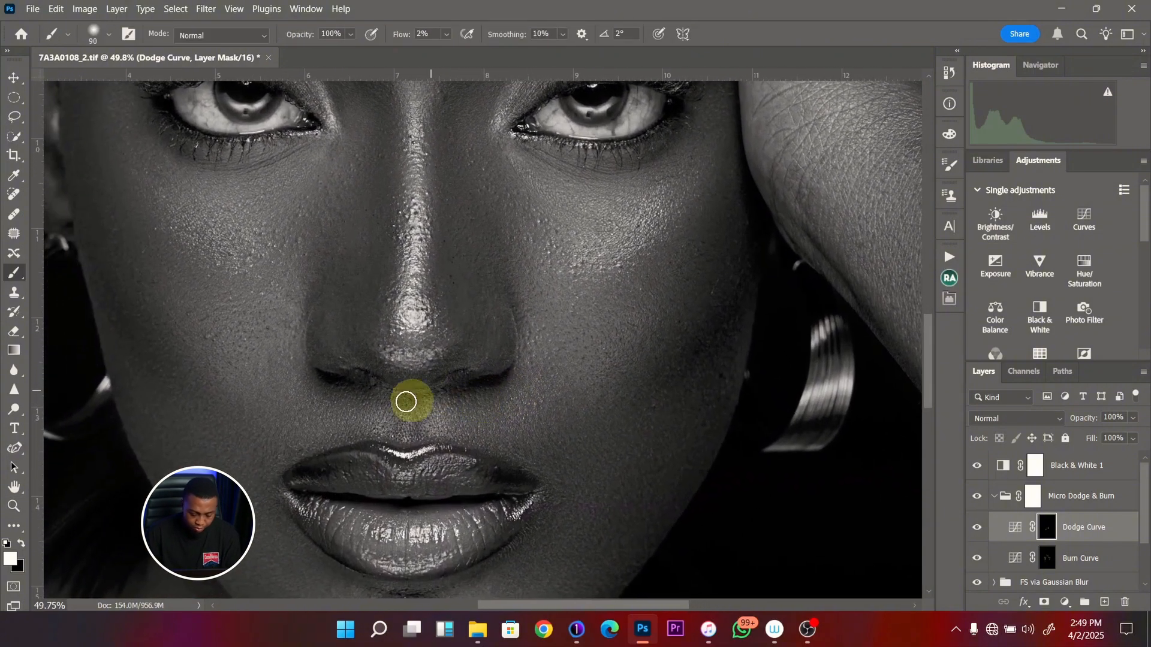
{"action": "left_click_drag", "start_coordinate": [406, 404], "coordinate": [355, 354]}
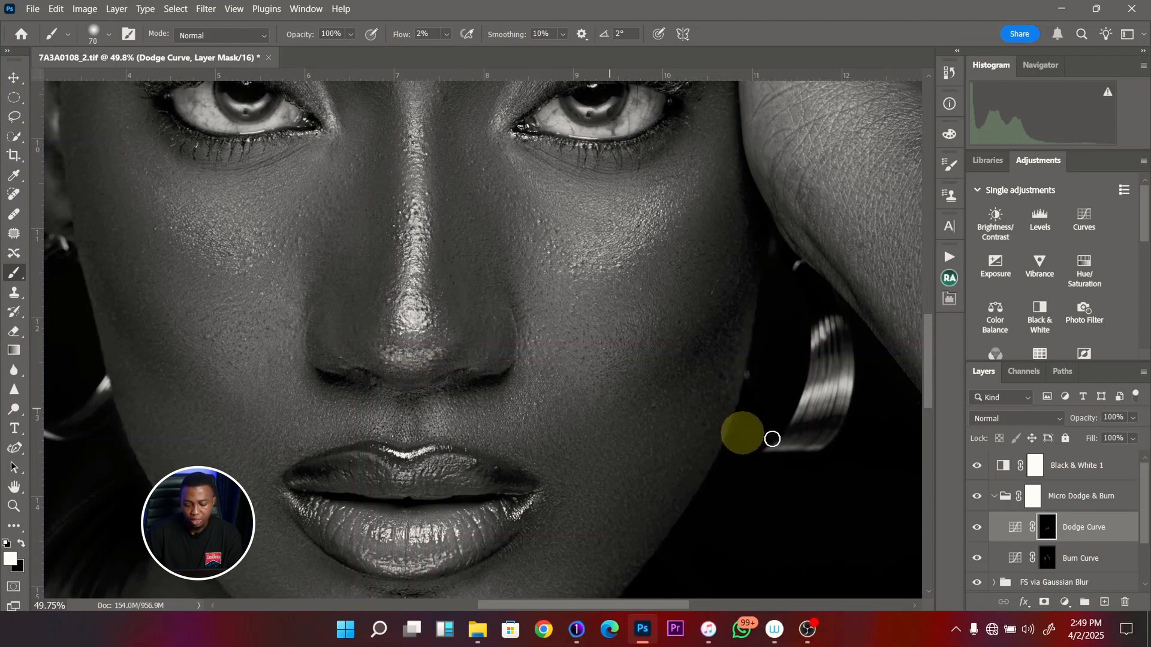
- Hide the Black & White 1 layer and compare the face with the Micro Dodge & Burn group hidden and shown
{"action": "left_click", "coordinate": [978, 466]}
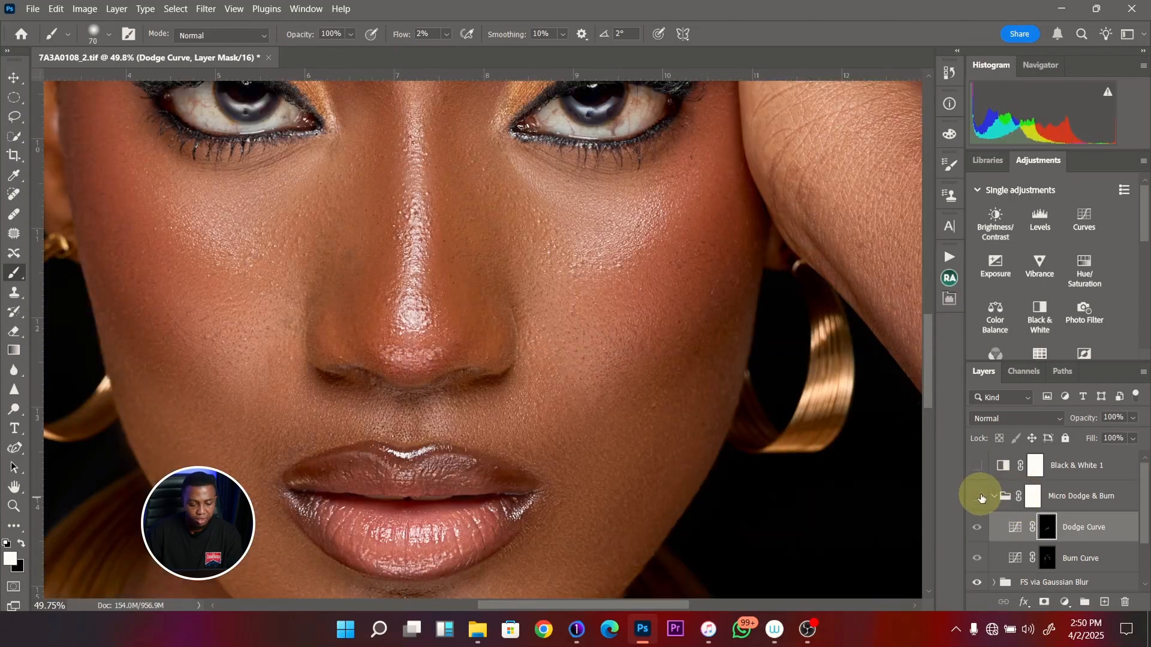
{"action": "left_click", "coordinate": [979, 497]}
{"action": "key", "text": "ctrl+space"}
{"action": "mouse_move", "coordinate": [452, 340]}
{"action": "left_mouse_down"}
{"action": "mouse_move", "coordinate": [427, 384]}
{"action": "mouse_move", "coordinate": [448, 413]}
{"action": "mouse_move", "coordinate": [474, 414]}
{"action": "left_mouse_up"}
{"action": "key", "text": "ctrl+space"}
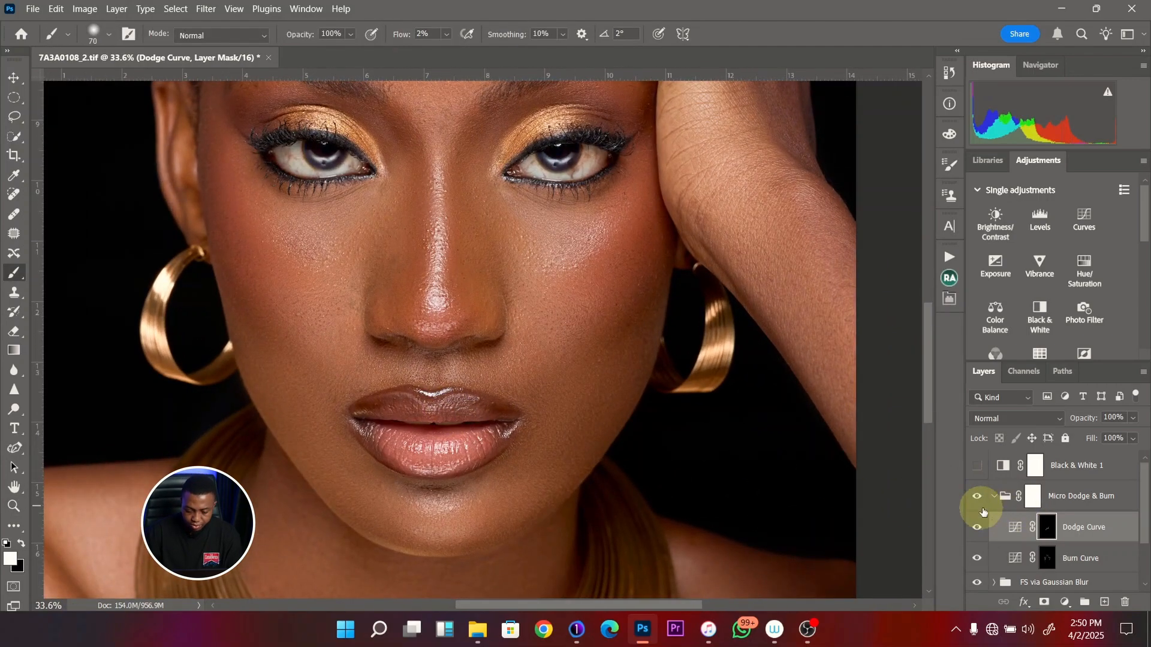
- On the Burn Curve mask, burn the bright skin above the upper lip with a 90 to 100 px brush
{"action": "left_click", "coordinate": [1048, 559]}
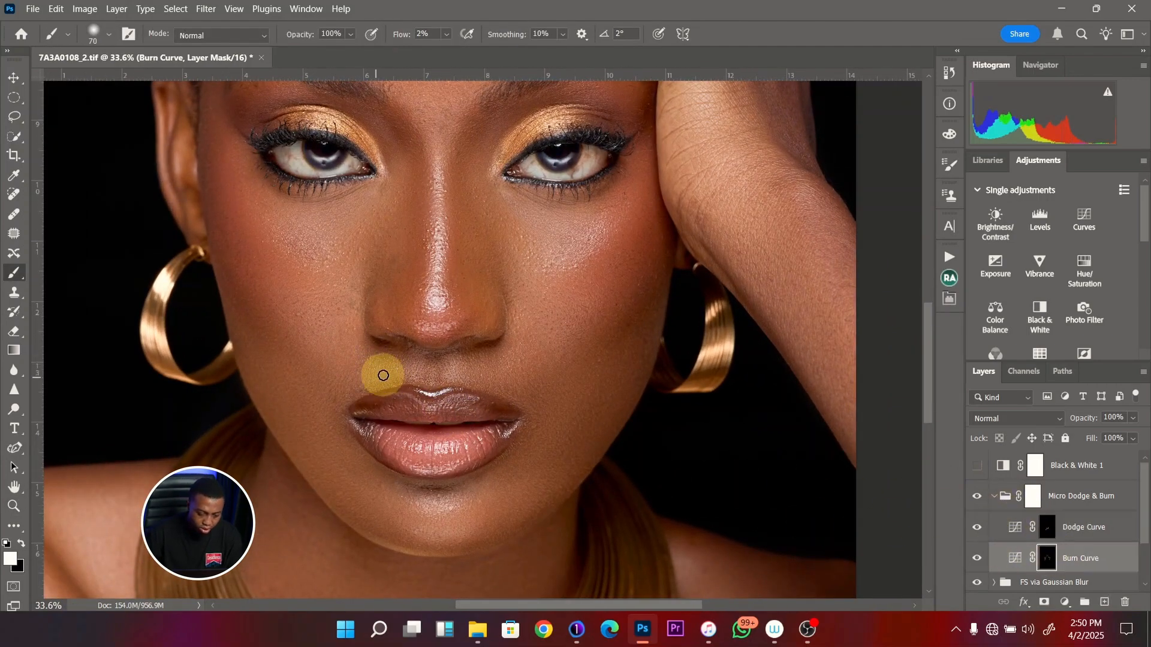
{"action": "key", "text": "bracketright"}
{"action": "mouse_move", "coordinate": [412, 370]}
{"action": "left_mouse_down"}
{"action": "mouse_move", "coordinate": [412, 381]}
{"action": "mouse_move", "coordinate": [418, 369]}
{"action": "left_mouse_up"}
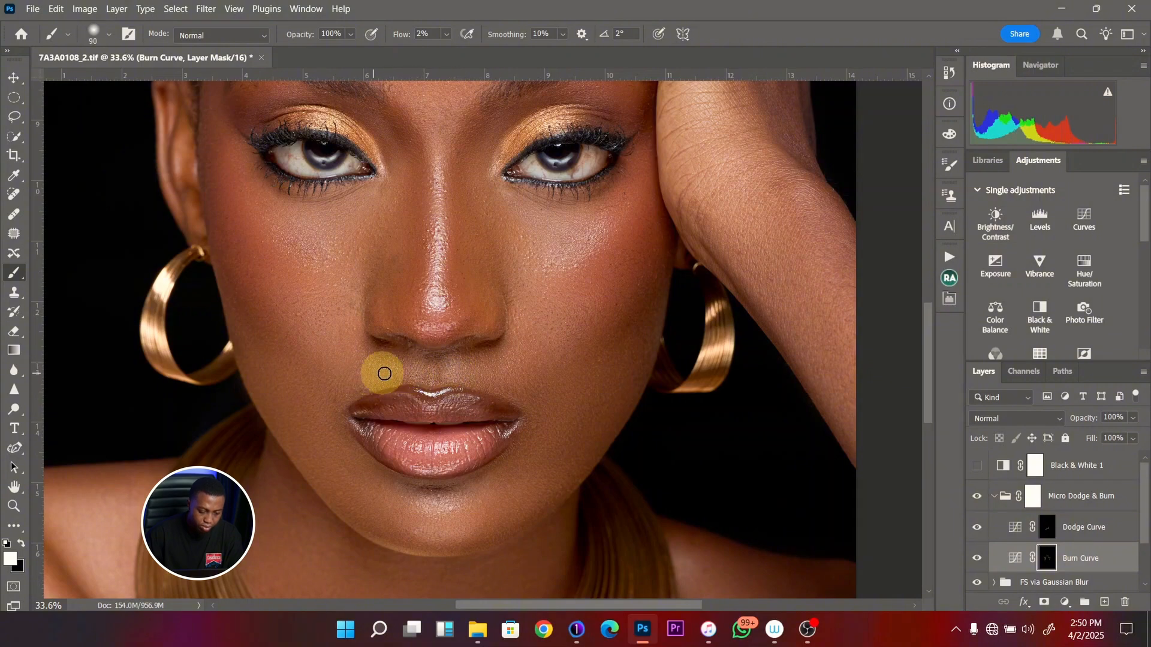
{"action": "key", "text": "bracketright"}
{"action": "key", "text": "bracketright"}
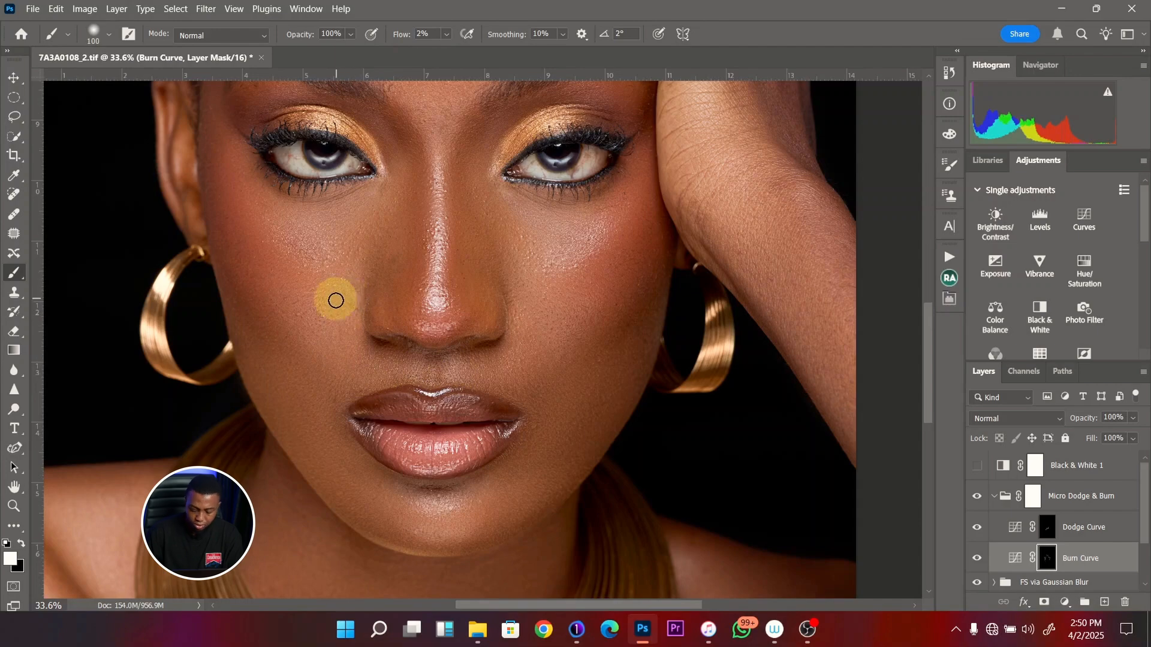
- On the Dodge Curve mask, dodge the neck and the shoulder farther from the raised hand with a 250 to 300 px brush
{"action": "key", "text": "ctrl+0"}
{"action": "left_click", "coordinate": [1023, 541]}
{"action": "key", "text": "bracketright"}
{"action": "key", "text": "bracketright"}
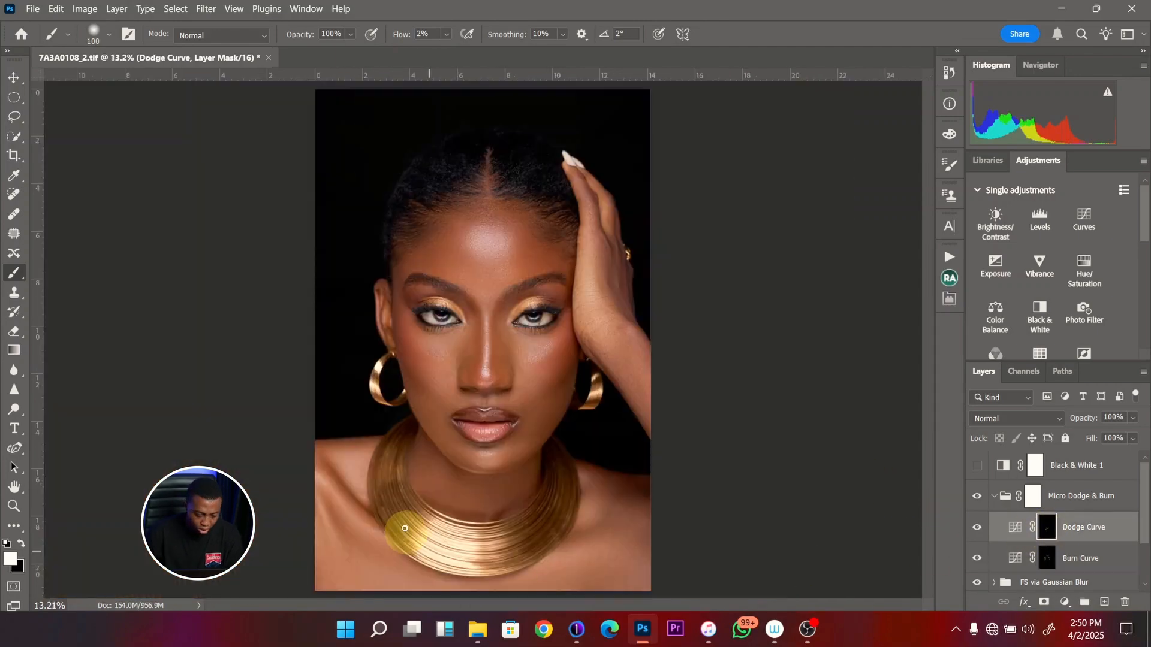
{"action": "key", "text": "bracketright"}
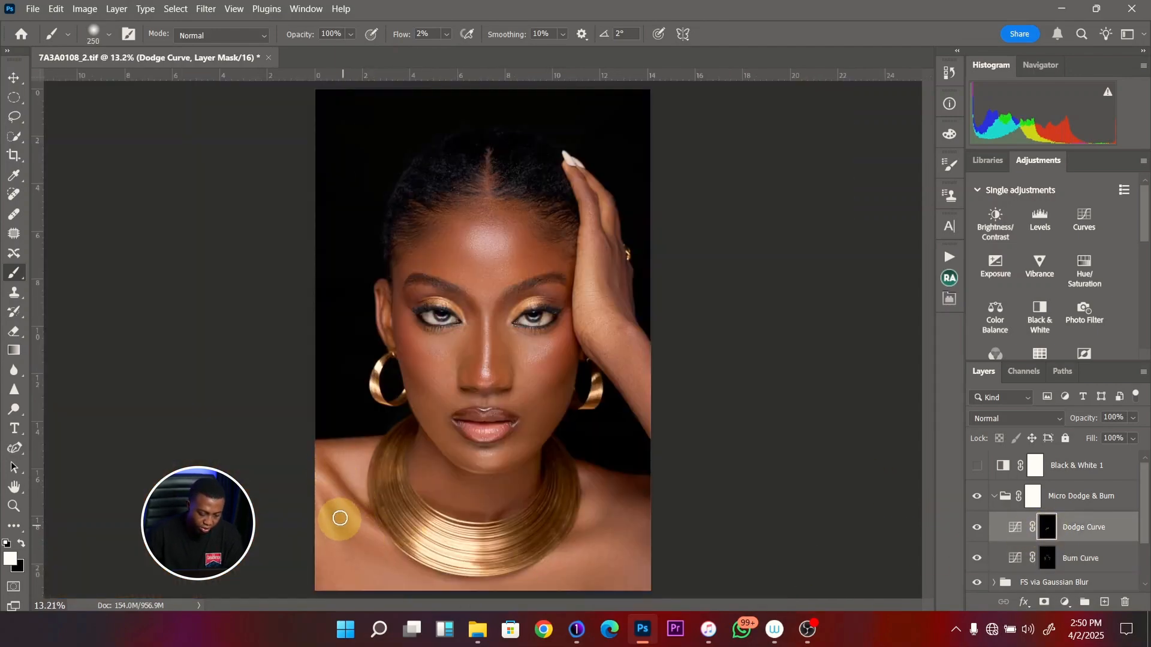
{"action": "key", "text": "bracketright"}
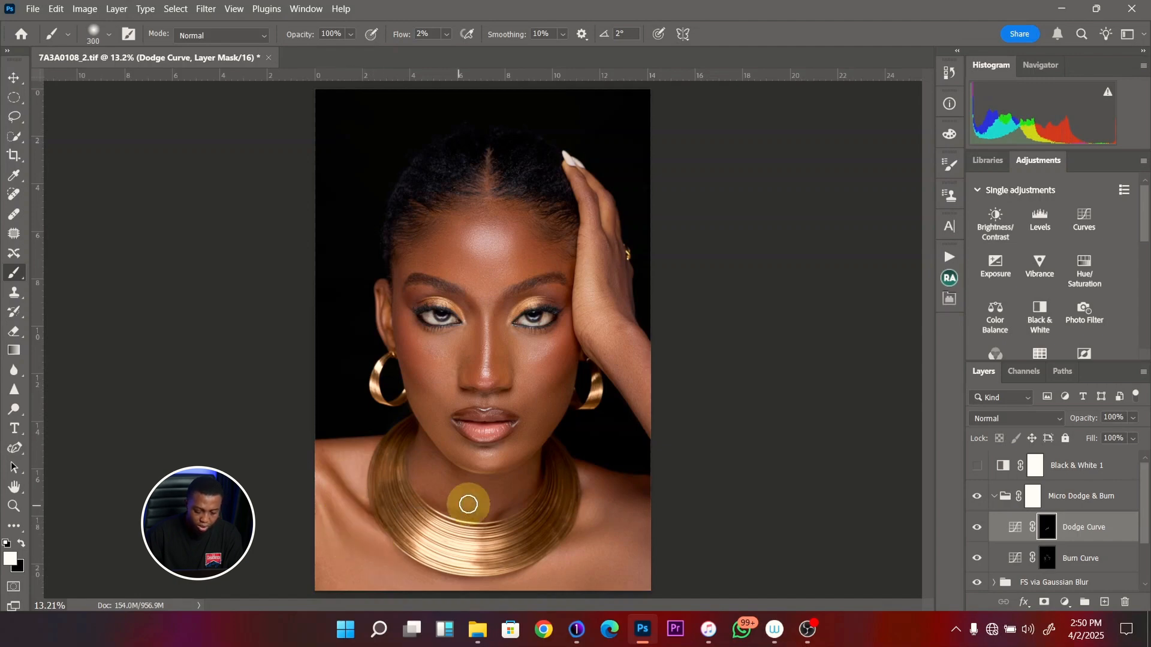
{"action": "key", "text": "bracketright"}
{"action": "key", "text": "bracketright"}
{"action": "key", "text": "bracketright"}
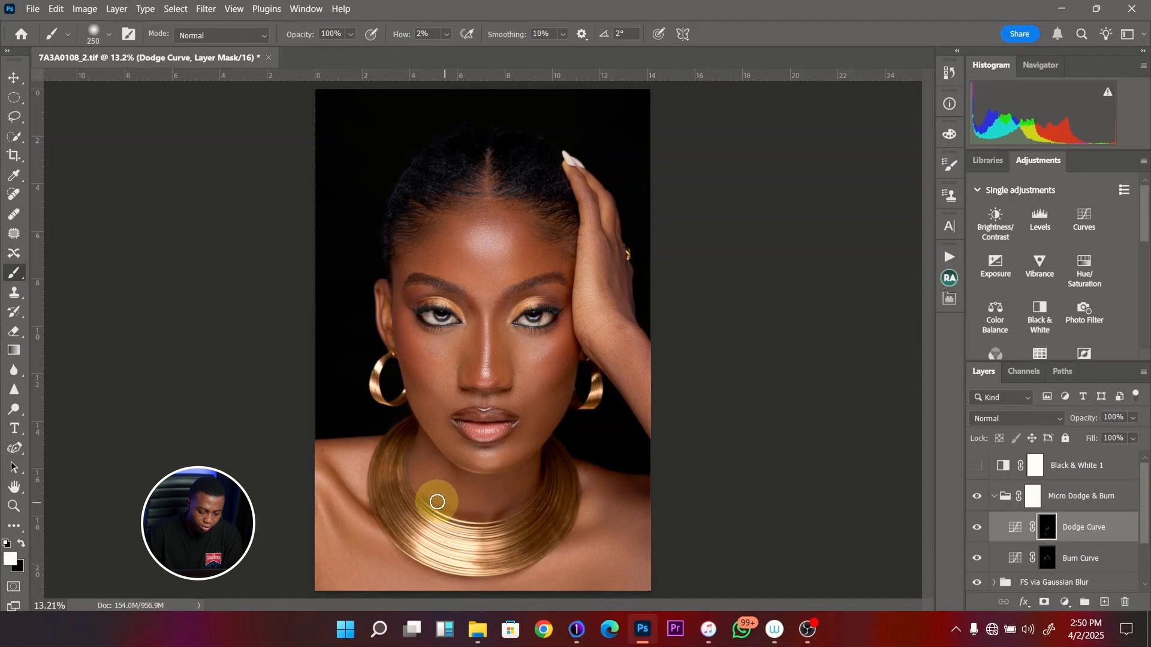
{"action": "key", "text": "bracketright"}
{"action": "key", "text": "bracketright"}
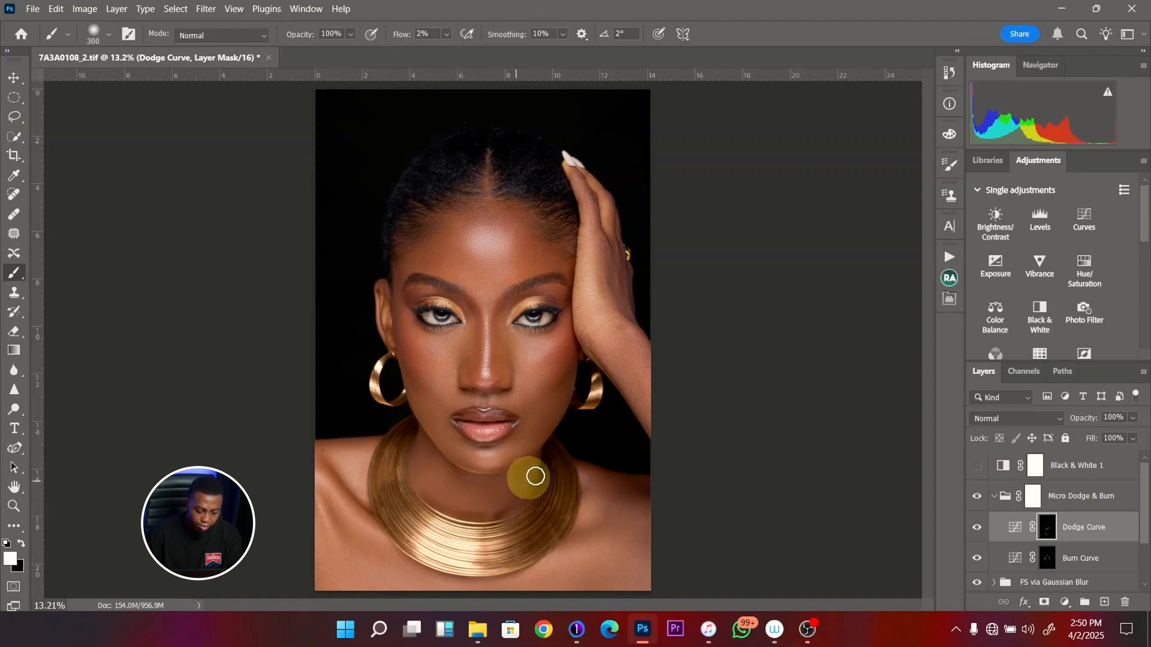
- Dodge the chest and shoulder below the raised hand with a 600 to 700 px brush
{"action": "key", "text": "bracketright"}
{"action": "key", "text": "bracketright"}
{"action": "key", "text": "bracketright"}
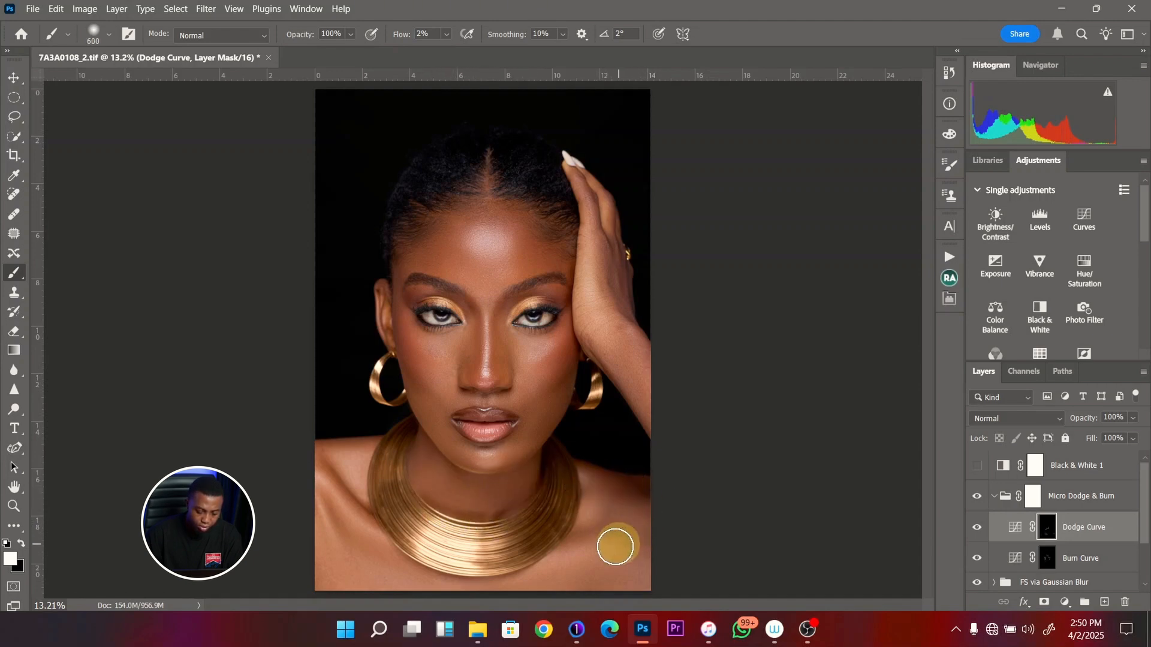
{"action": "key", "text": "bracketright"}
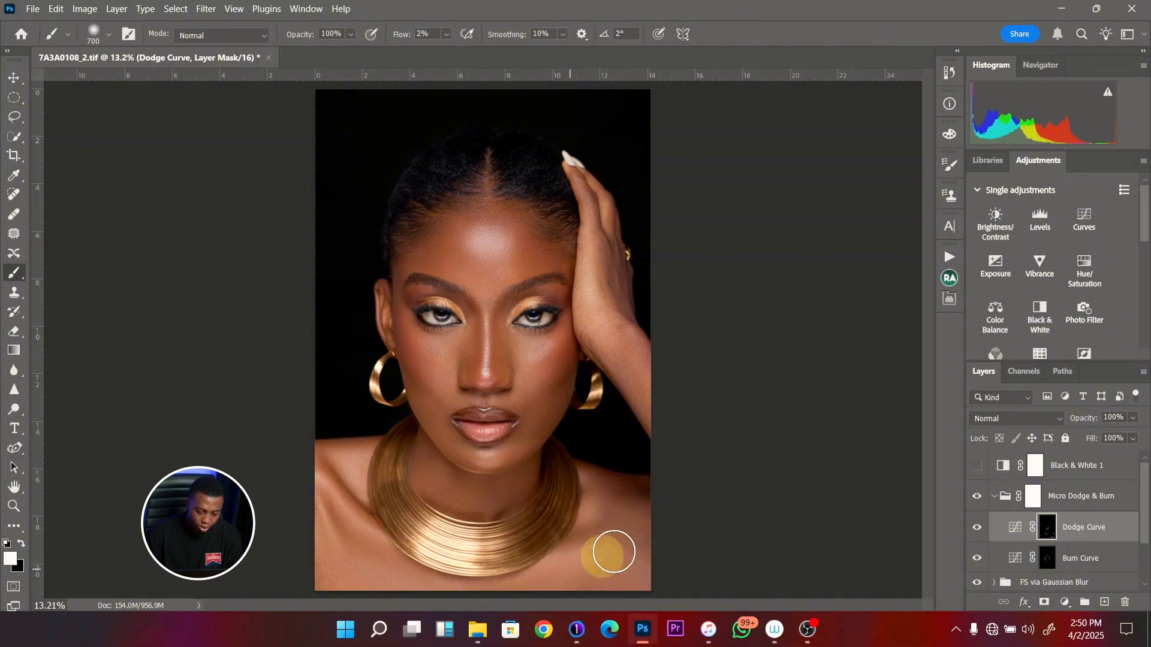
{"action": "mouse_move", "coordinate": [614, 552]}
{"action": "left_mouse_down"}
{"action": "mouse_move", "coordinate": [633, 531]}
{"action": "mouse_move", "coordinate": [588, 487]}
{"action": "mouse_move", "coordinate": [622, 493]}
{"action": "mouse_move", "coordinate": [610, 522]}
{"action": "mouse_move", "coordinate": [589, 529]}
{"action": "mouse_move", "coordinate": [639, 491]}
{"action": "left_mouse_up"}
{"action": "mouse_move", "coordinate": [598, 557]}
{"action": "left_mouse_down"}
{"action": "mouse_move", "coordinate": [637, 548]}
{"action": "mouse_move", "coordinate": [566, 586]}
{"action": "mouse_move", "coordinate": [627, 544]}
{"action": "mouse_move", "coordinate": [577, 463]}
{"action": "mouse_move", "coordinate": [616, 360]}
{"action": "mouse_move", "coordinate": [652, 408]}
{"action": "mouse_move", "coordinate": [636, 362]}
{"action": "mouse_move", "coordinate": [617, 504]}
{"action": "mouse_move", "coordinate": [565, 551]}
{"action": "mouse_move", "coordinate": [639, 502]}
{"action": "mouse_move", "coordinate": [641, 538]}
{"action": "mouse_move", "coordinate": [616, 549]}
{"action": "mouse_move", "coordinate": [639, 559]}
{"action": "left_mouse_up"}
{"action": "key", "text": "bracketleft"}
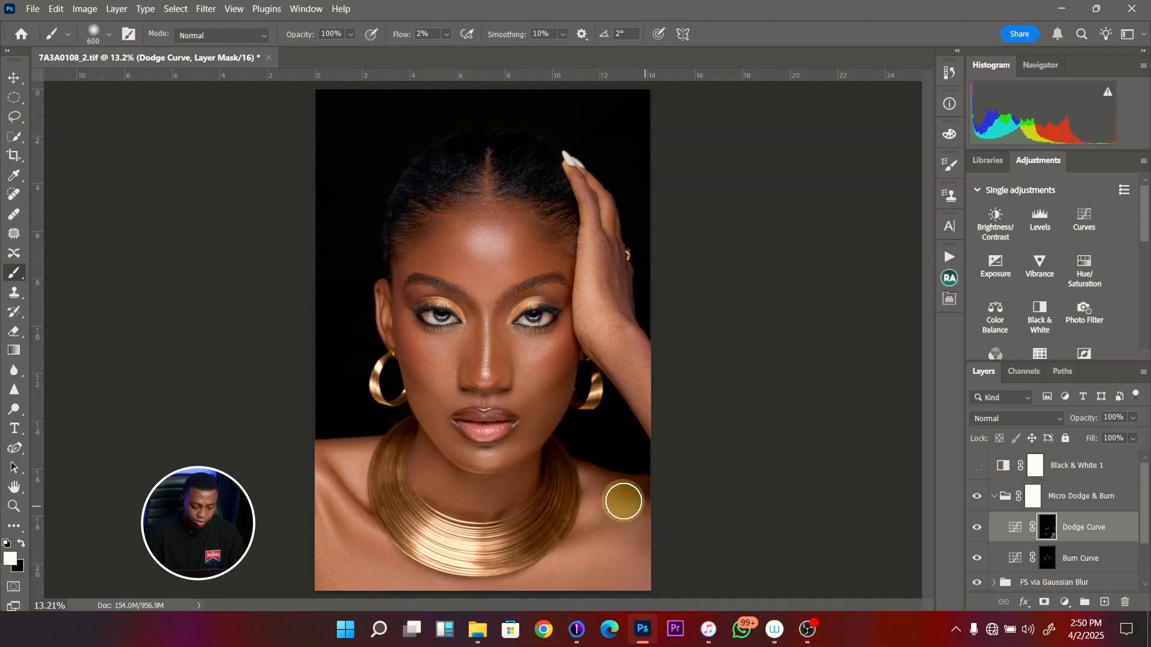
- On the Burn Curve mask, burn the hair parting with an 80 to 90 px brush and the side hairline with 150 px
{"action": "key", "text": "z"}
{"action": "left_click_drag", "start_coordinate": [501, 143], "coordinate": [569, 179]}
{"action": "key", "text": "b"}
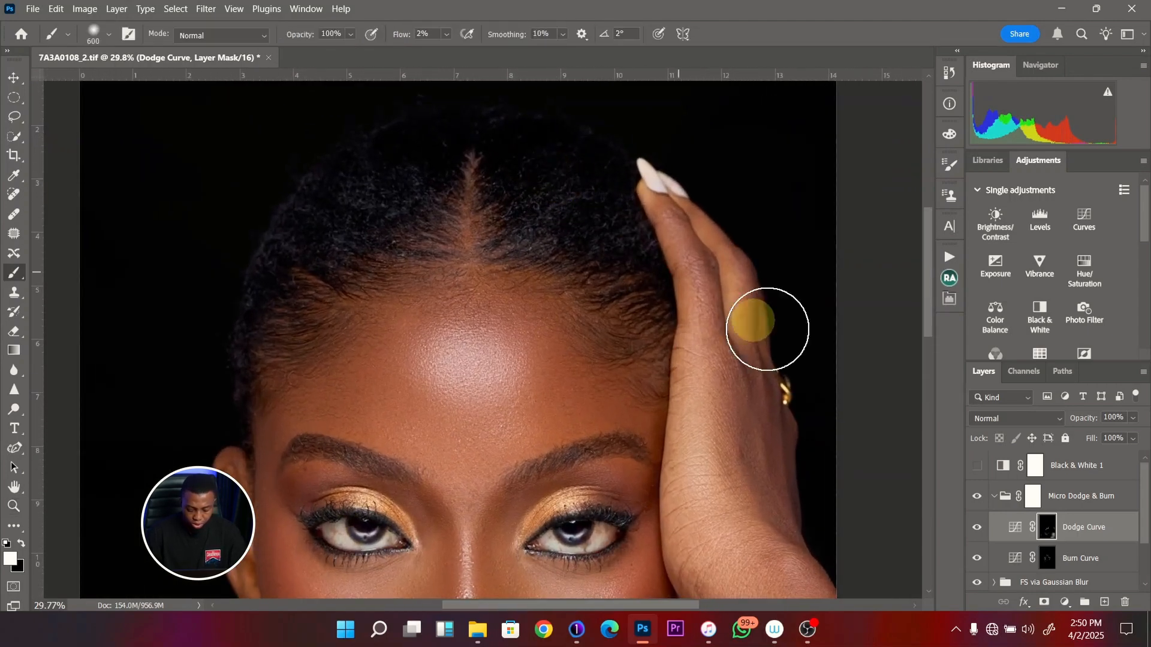
{"action": "left_click", "coordinate": [1047, 558]}
{"action": "key", "text": "bracketleft"}
{"action": "key", "text": "bracketleft"}
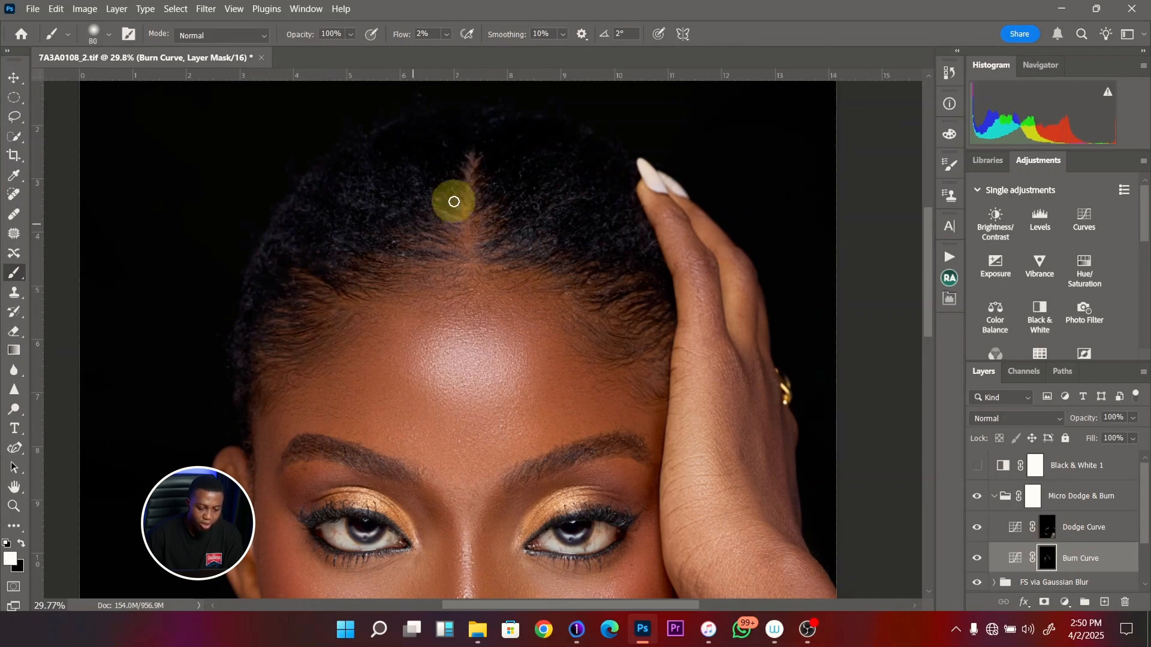
{"action": "key", "text": "bracketright"}
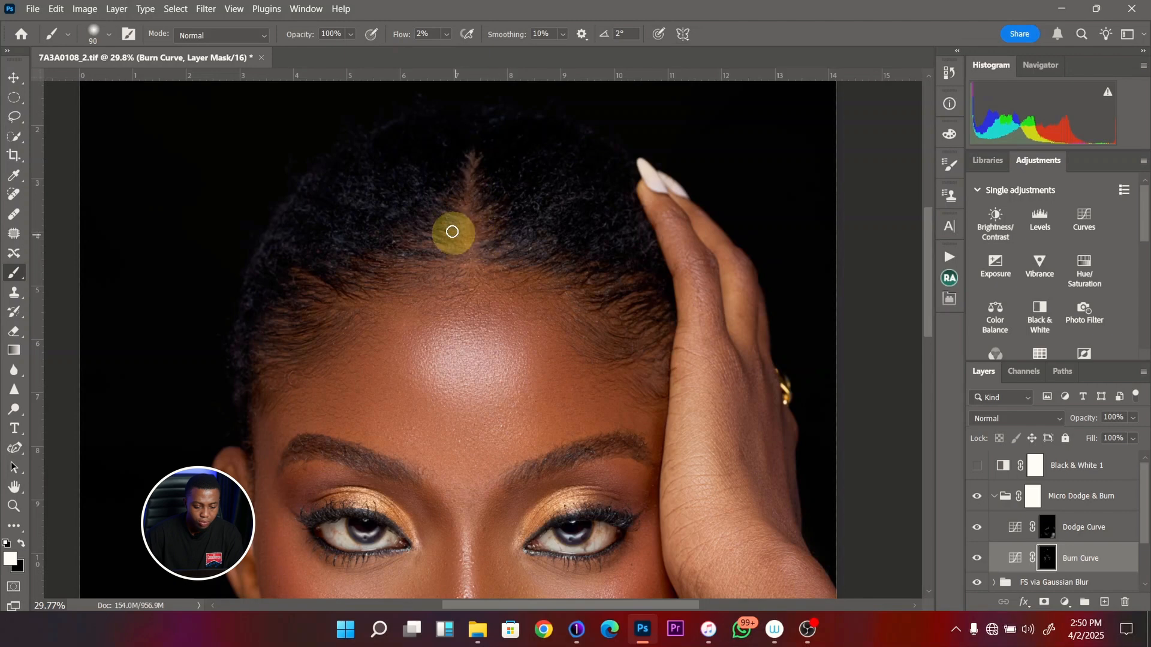
{"action": "key", "text": "bracketright"}
{"action": "key", "text": "bracketright"}
{"action": "key", "text": "bracketright"}
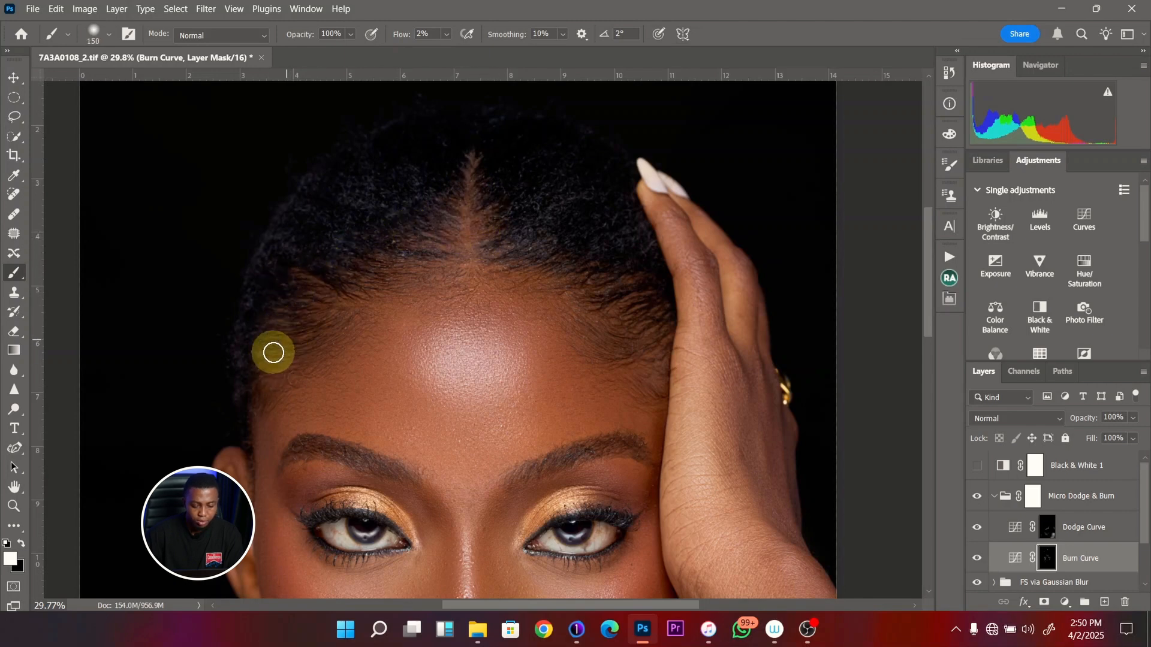
- Compare the whole portrait and the face close up with the Micro Dodge & Burn group hidden and shown
{"action": "key", "text": "ctrl+0"}
{"action": "left_click", "coordinate": [992, 496]}
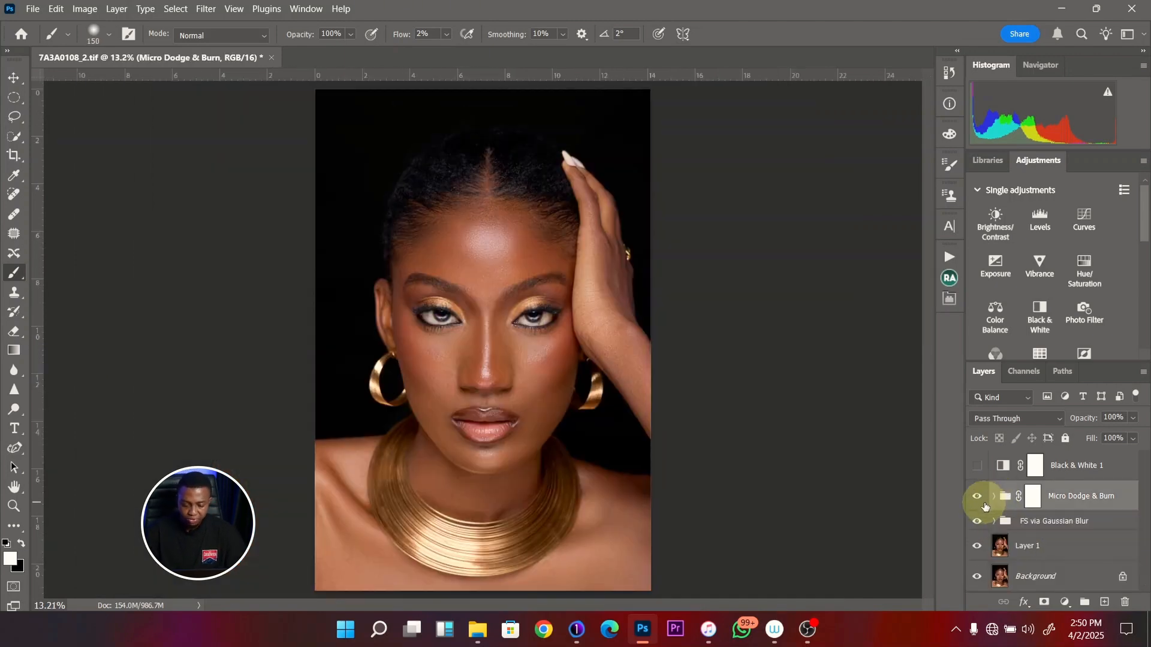
{"action": "left_click", "coordinate": [993, 498]}
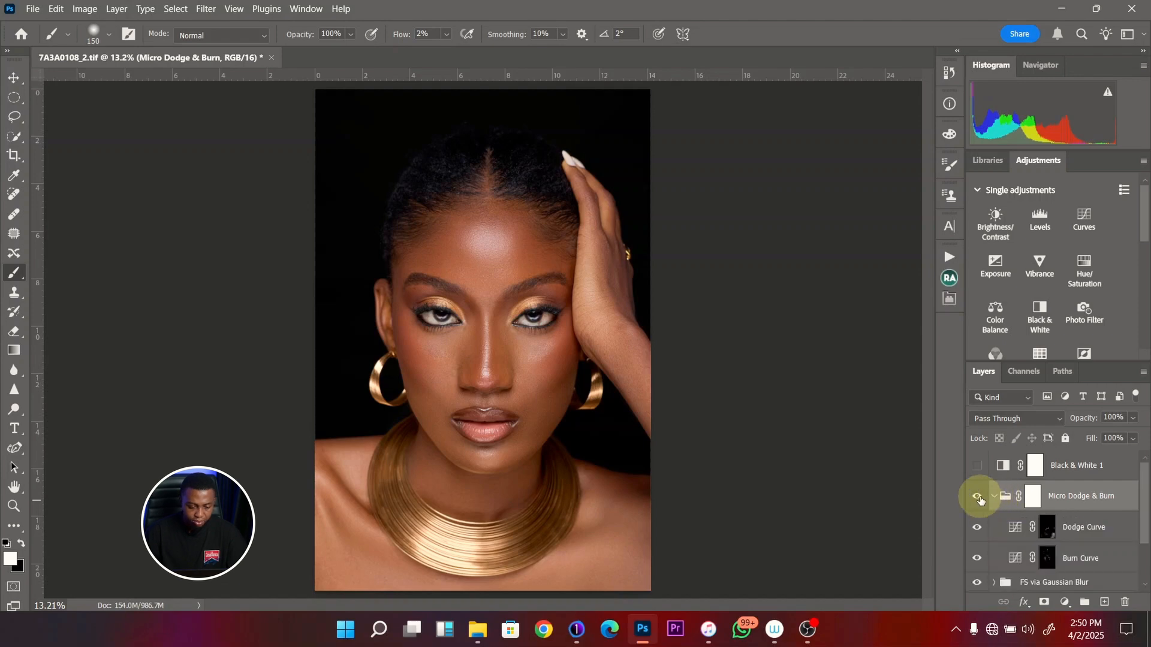
{"action": "left_click", "coordinate": [978, 497]}
{"action": "left_click", "coordinate": [979, 497]}
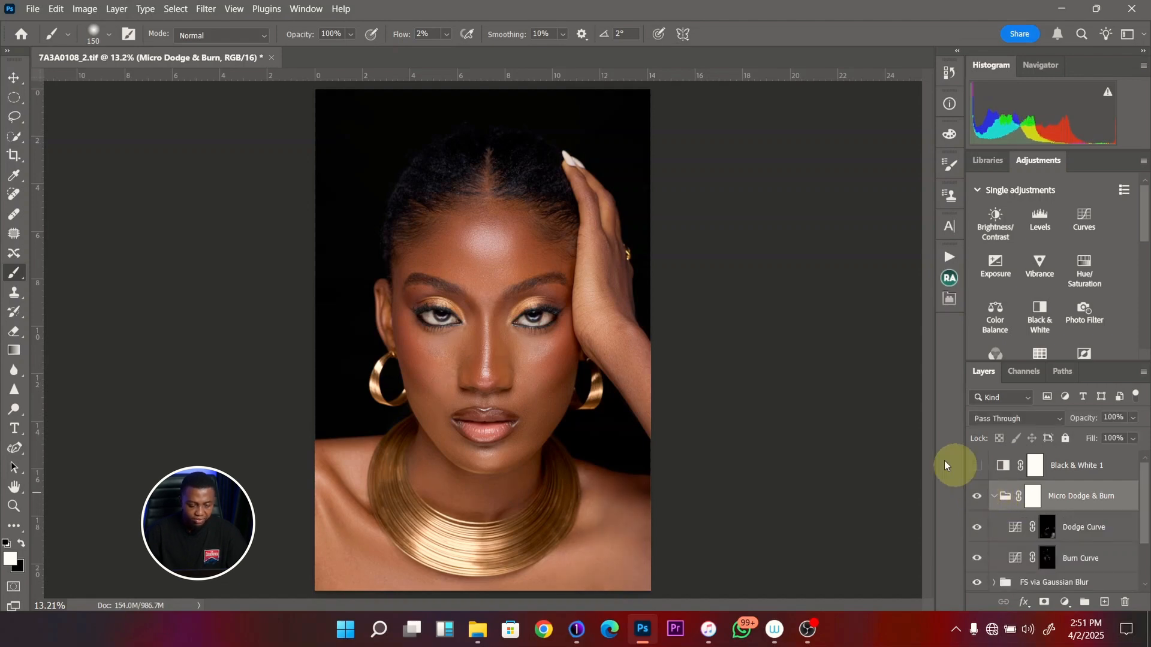
{"action": "key", "text": "z"}
{"action": "mouse_move", "coordinate": [508, 339]}
{"action": "left_mouse_down"}
{"action": "mouse_move", "coordinate": [524, 341]}
{"action": "mouse_move", "coordinate": [513, 344]}
{"action": "left_mouse_up"}
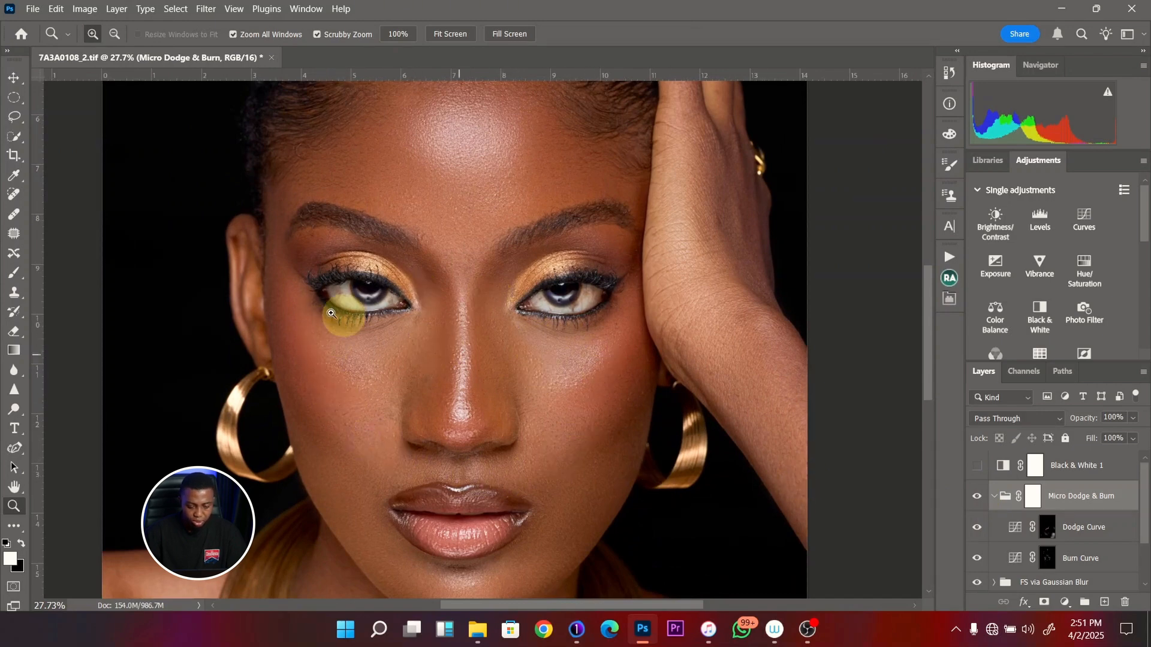
{"action": "left_click", "coordinate": [978, 497]}
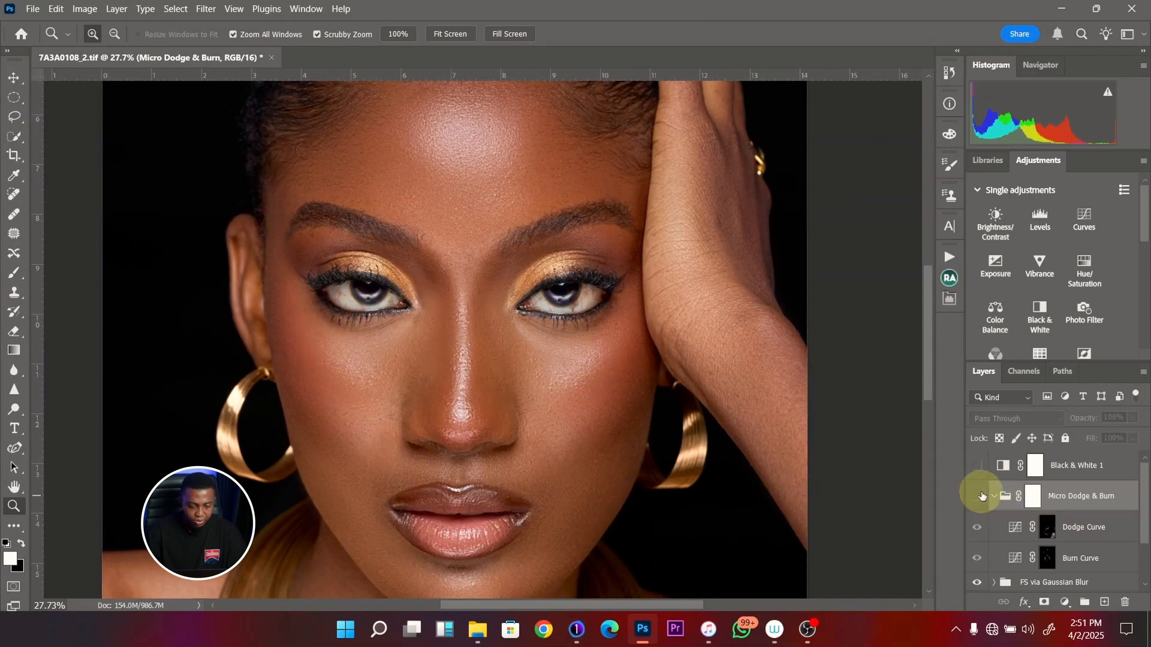
{"action": "left_click", "coordinate": [978, 496]}
{"action": "left_click_drag", "start_coordinate": [482, 373], "coordinate": [442, 375]}
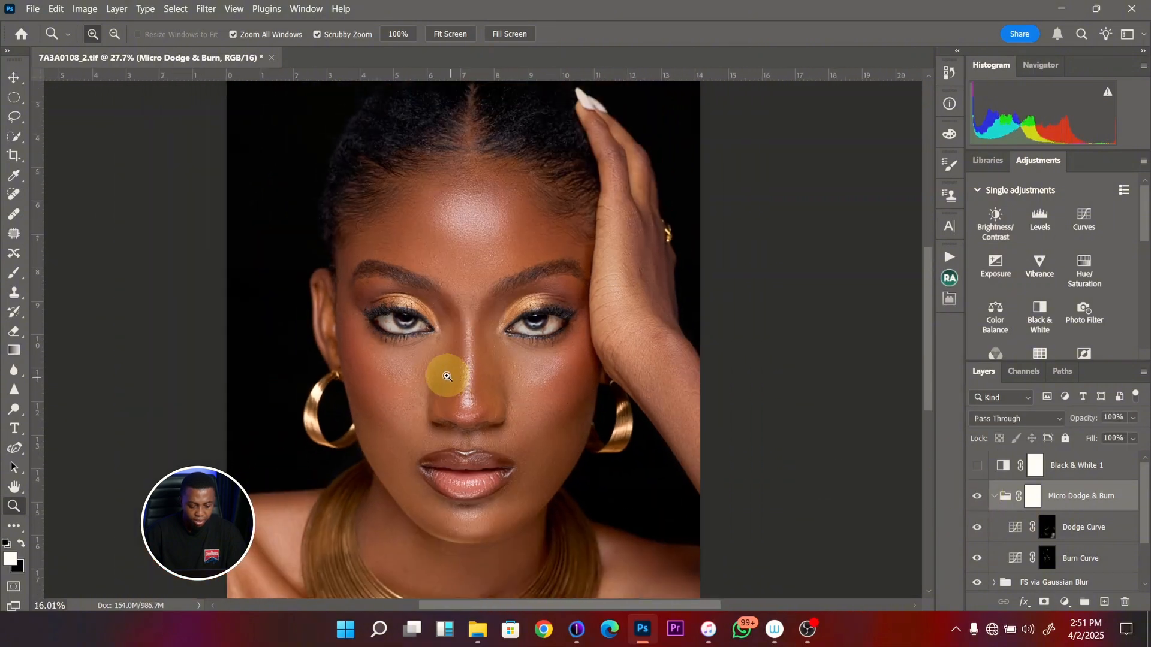
{"action": "left_click", "coordinate": [978, 497]}
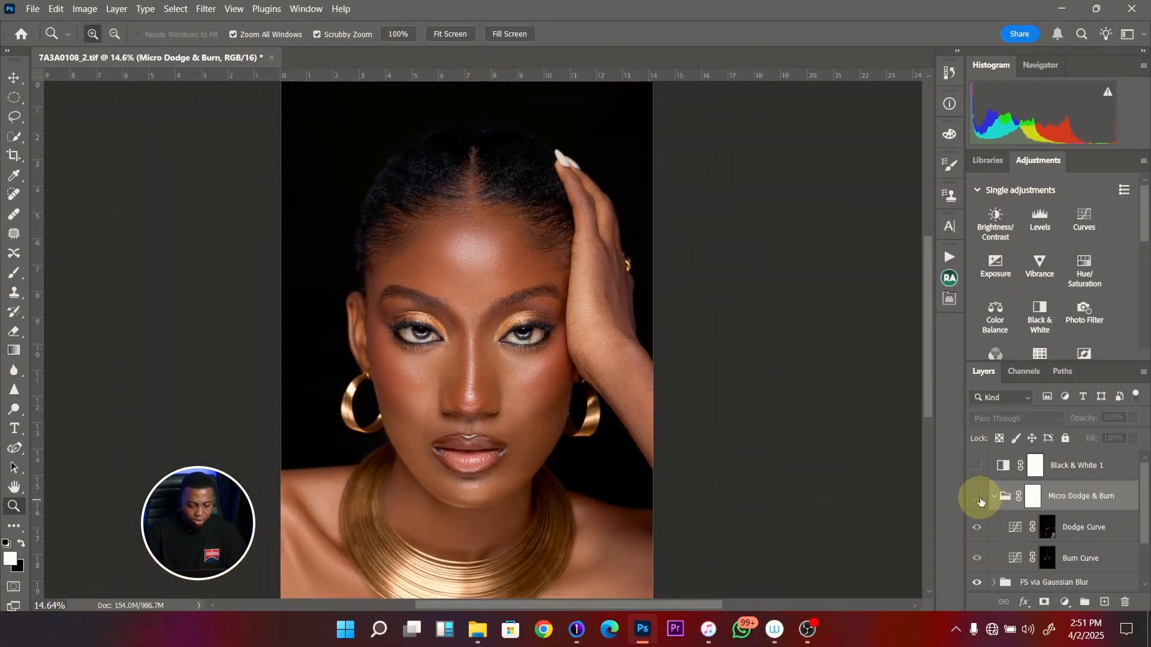
{"action": "left_click", "coordinate": [978, 498]}
{"action": "left_click", "coordinate": [979, 498]}
{"action": "left_click", "coordinate": [979, 497]}
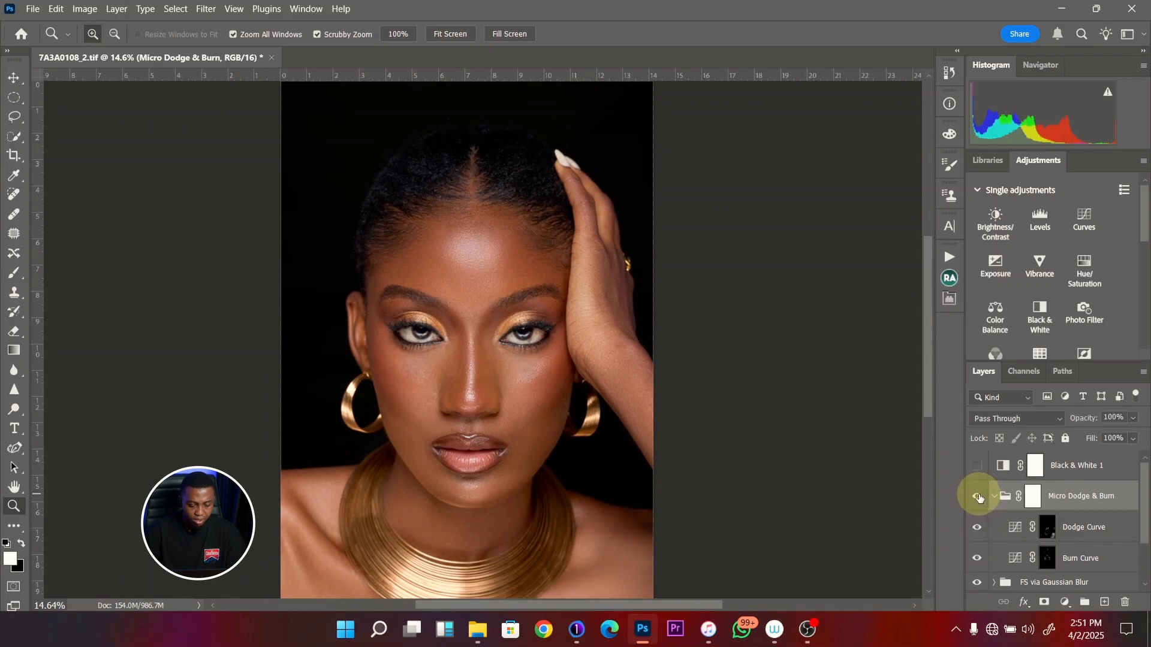
{"action": "left_click", "coordinate": [979, 498]}
{"action": "left_click", "coordinate": [979, 498]}
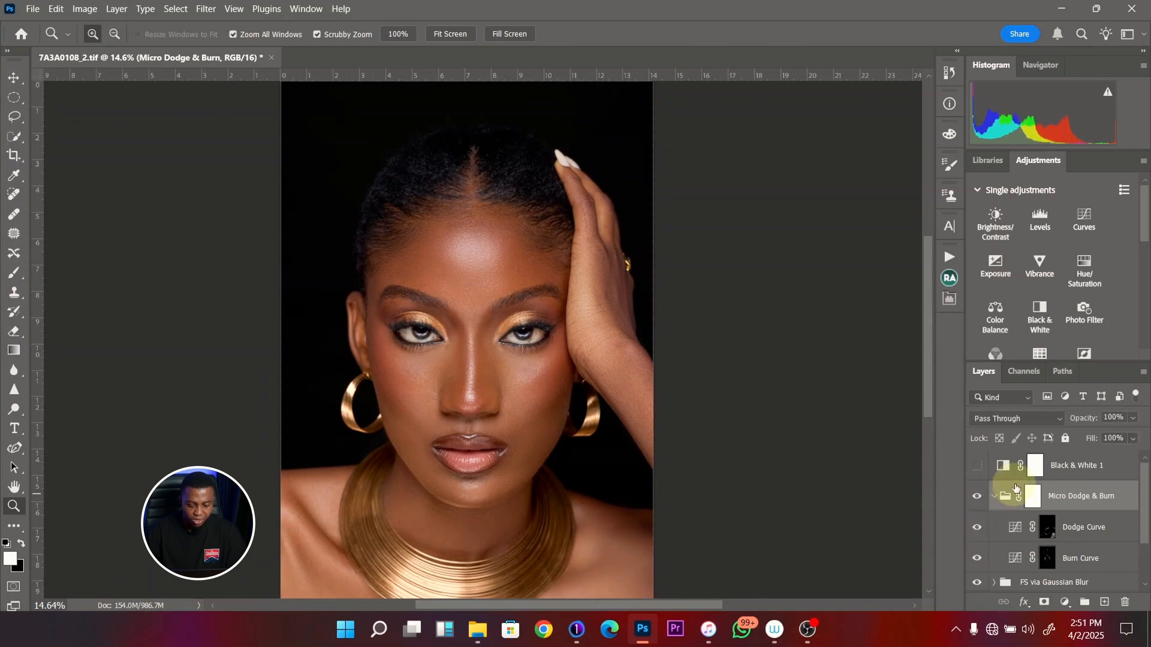
- Collapse the Micro Dodge & Burn group and delete the Black & White 1 layer
{"action": "left_click", "coordinate": [993, 497]}
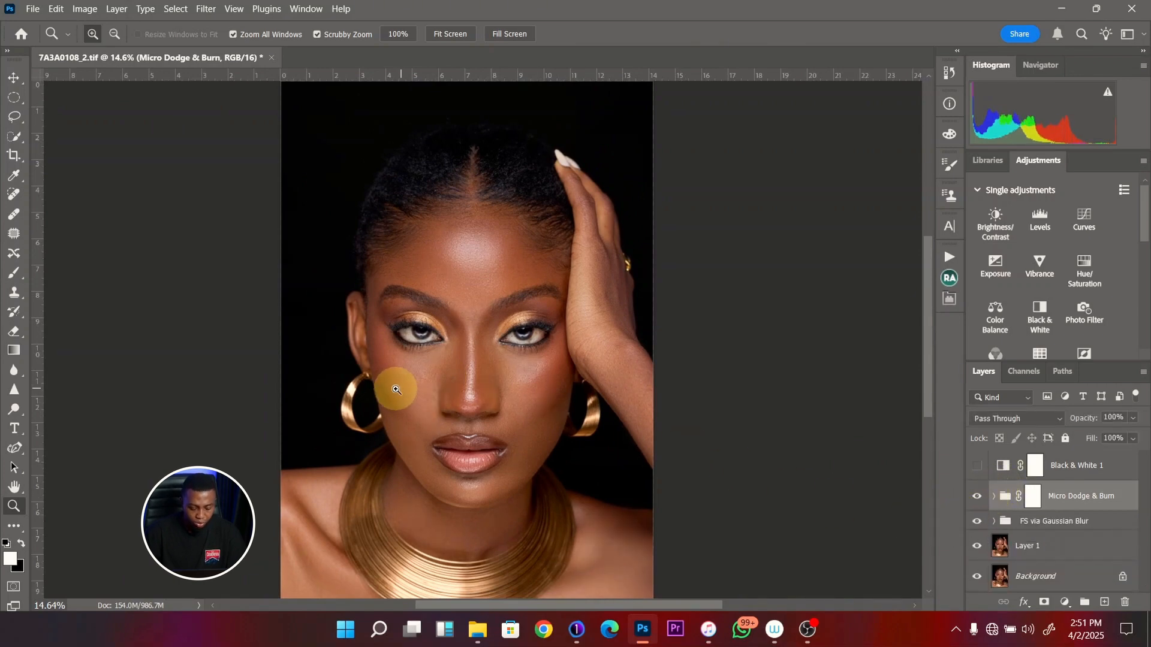
{"action": "left_click_drag", "start_coordinate": [1094, 467], "coordinate": [1125, 605]}
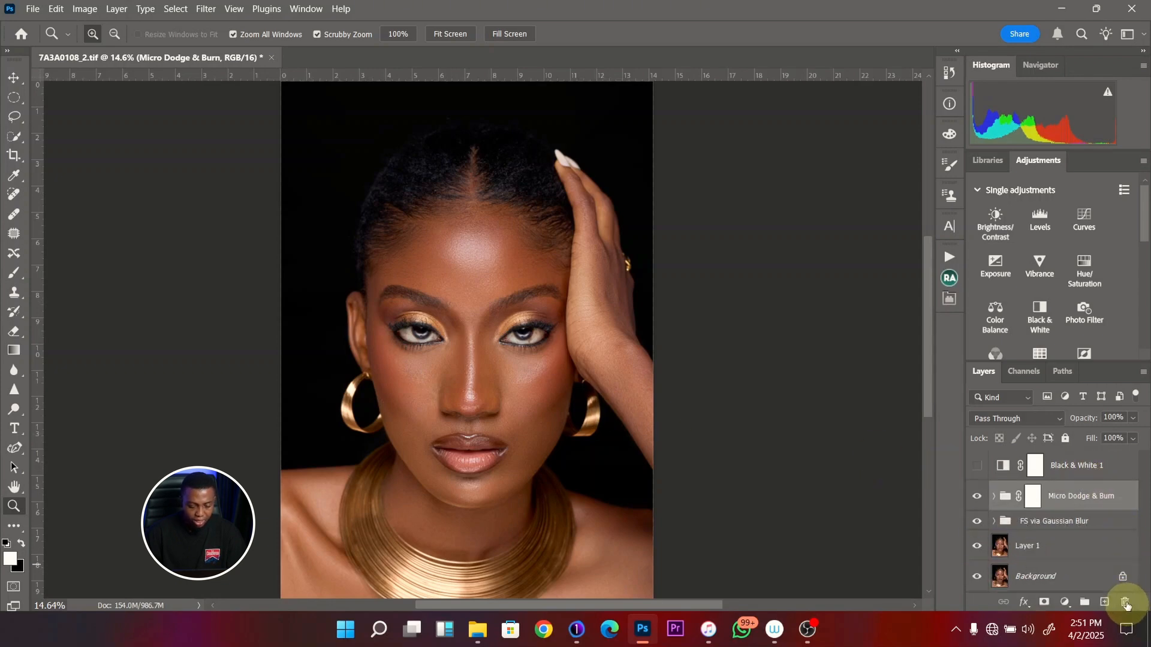
{"action": "left_click_drag", "start_coordinate": [470, 352], "coordinate": [416, 377]}
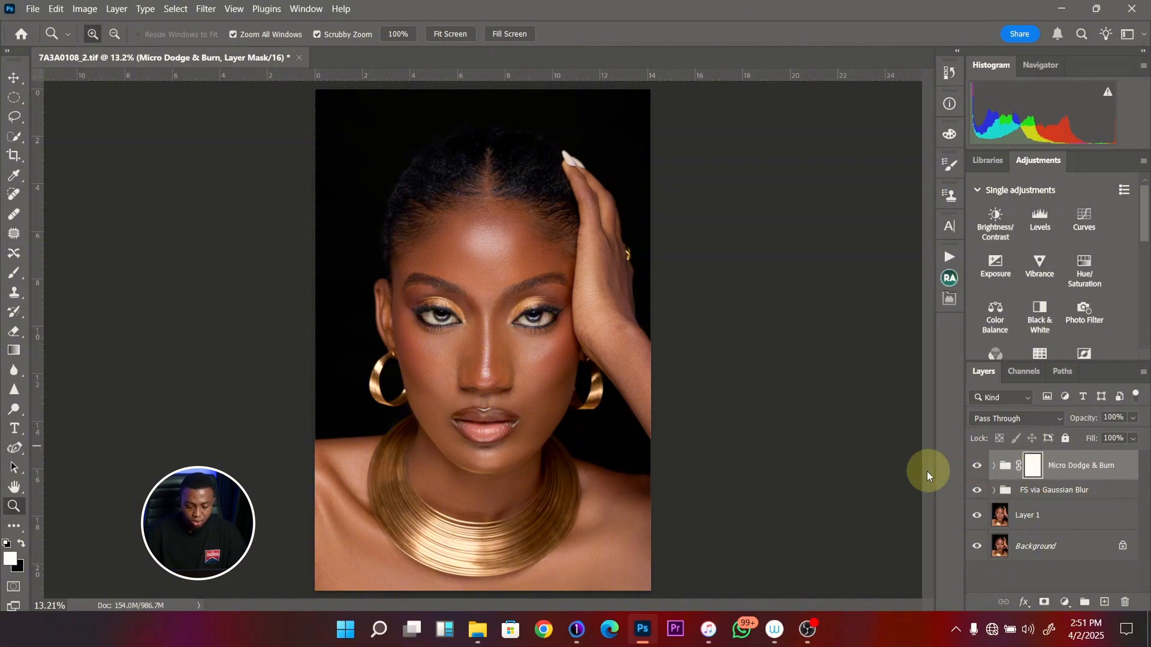
- Expand the Micro Dodge & Burn group and feather the Dodge Curve mask by 8.7 px
{"action": "left_click", "coordinate": [994, 470]}
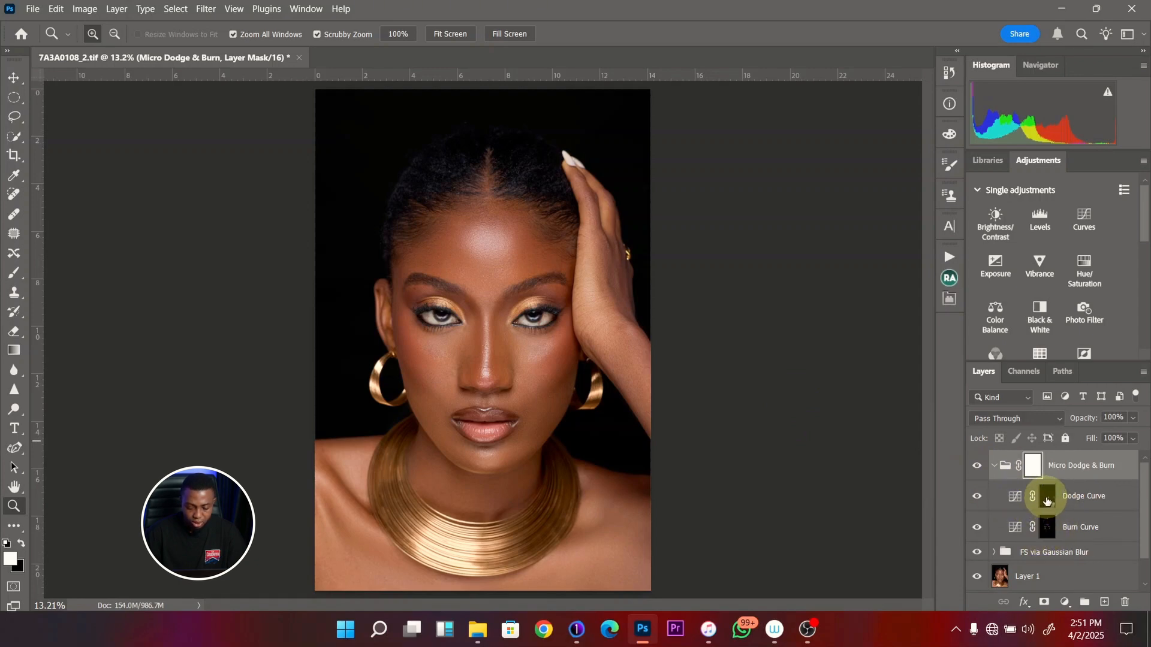
{"action": "double_click", "coordinate": [1047, 501]}
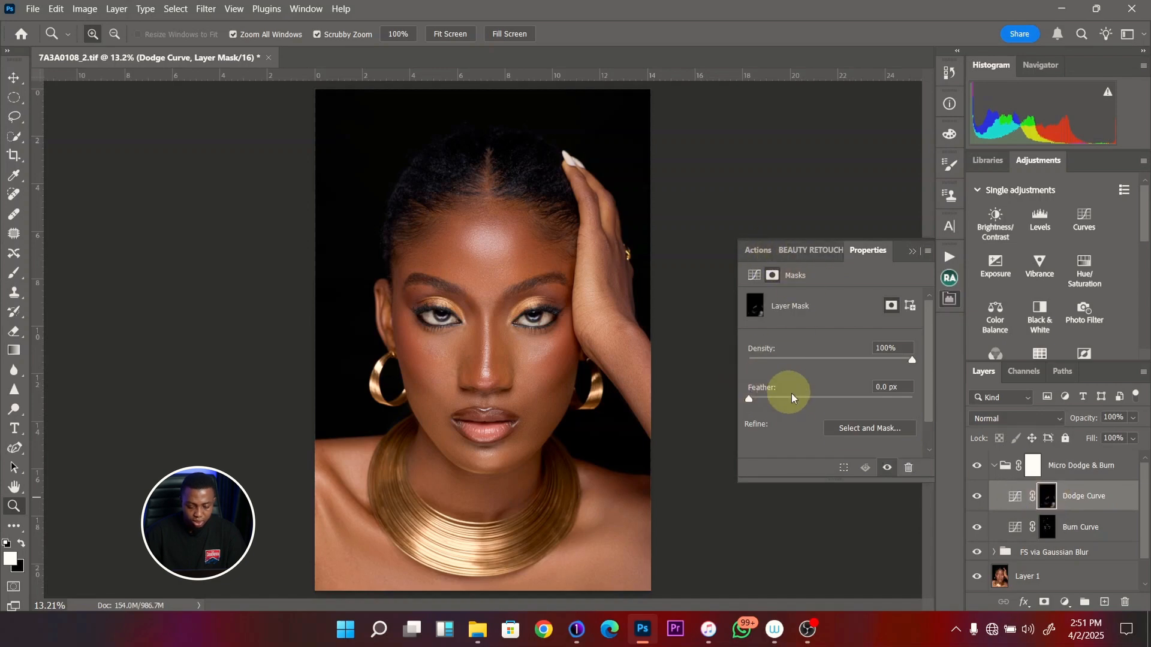
{"action": "left_click", "coordinate": [808, 398]}
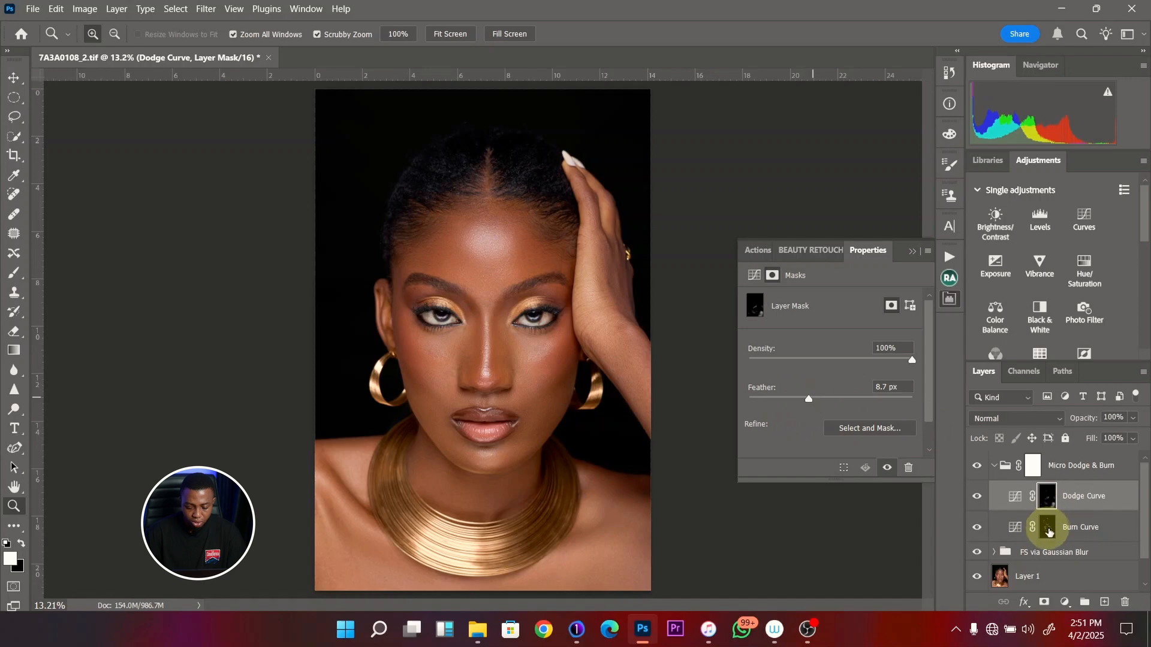
- Feather the Burn Curve mask by 7.7 px and compare the portrait with the Micro Dodge & Burn group hidden and shown
{"action": "left_click", "coordinate": [1046, 531]}
{"action": "left_click", "coordinate": [804, 398]}
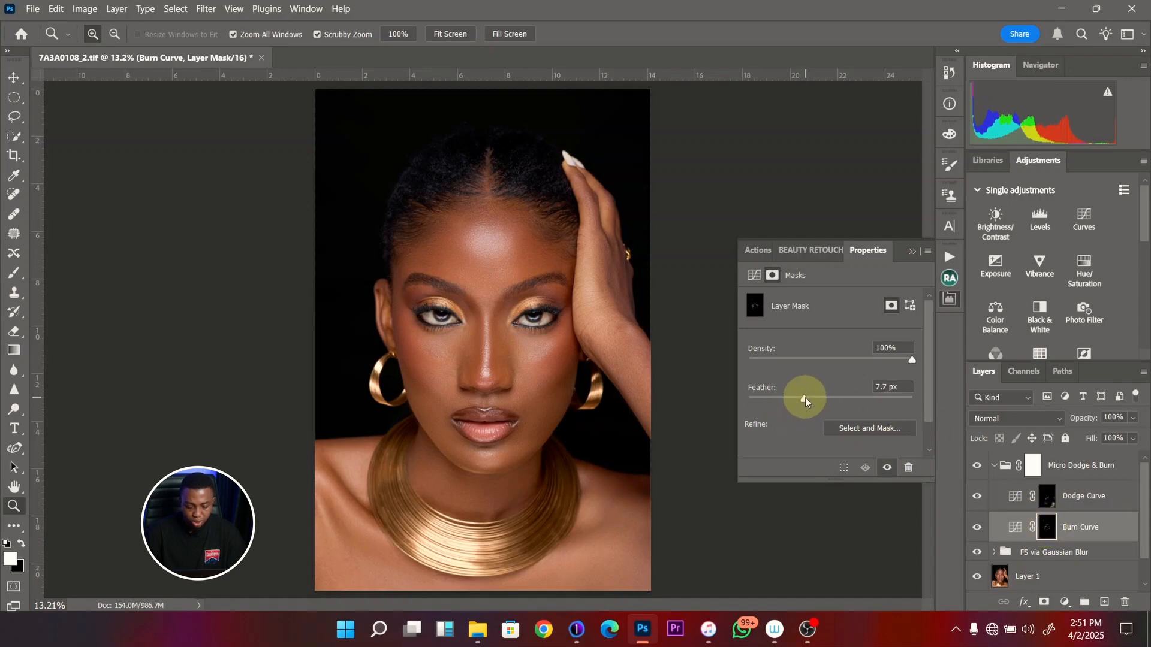
{"action": "left_click", "coordinate": [981, 467]}
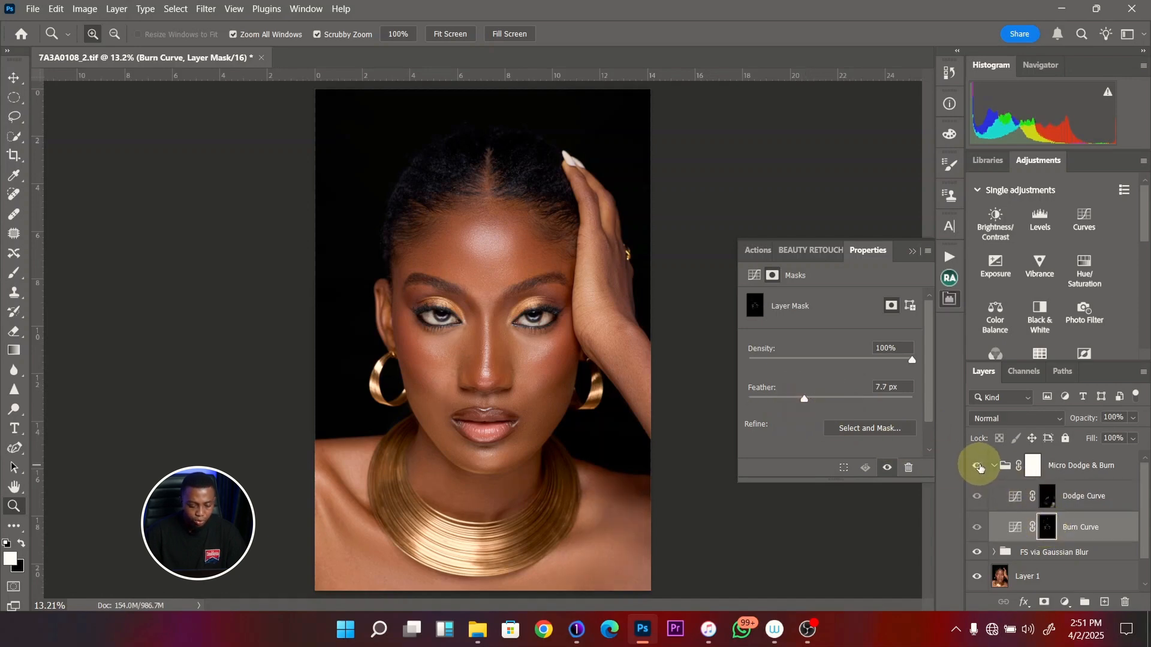
{"action": "left_click", "coordinate": [980, 467]}
{"action": "left_click", "coordinate": [980, 467]}
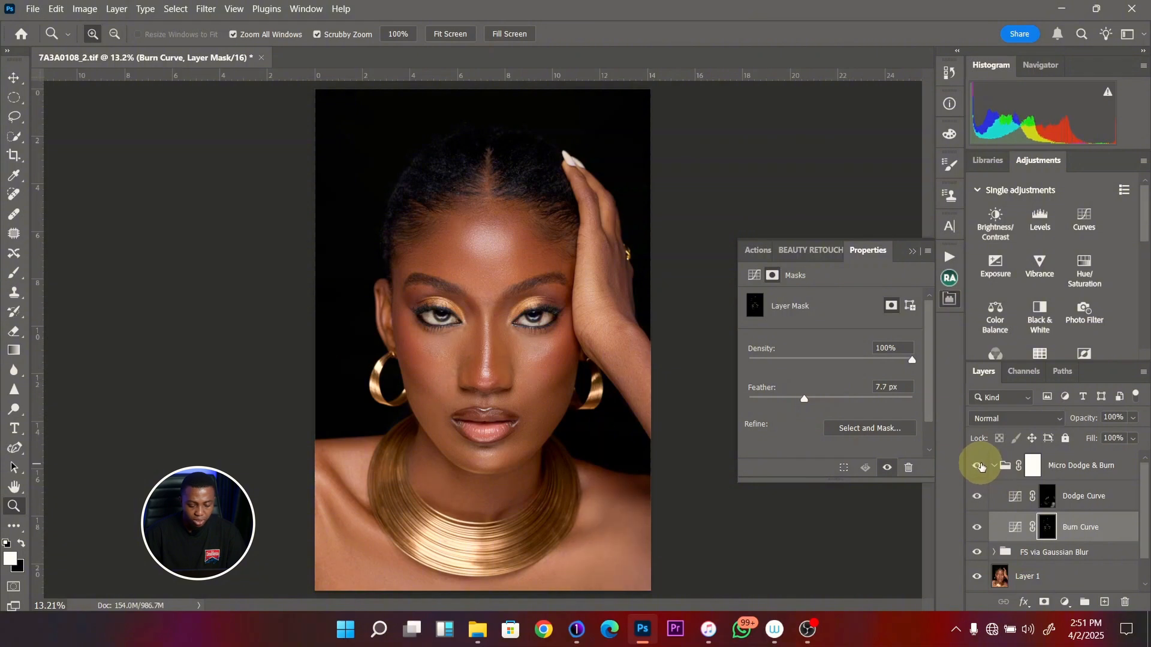
{"action": "left_click", "coordinate": [980, 467]}
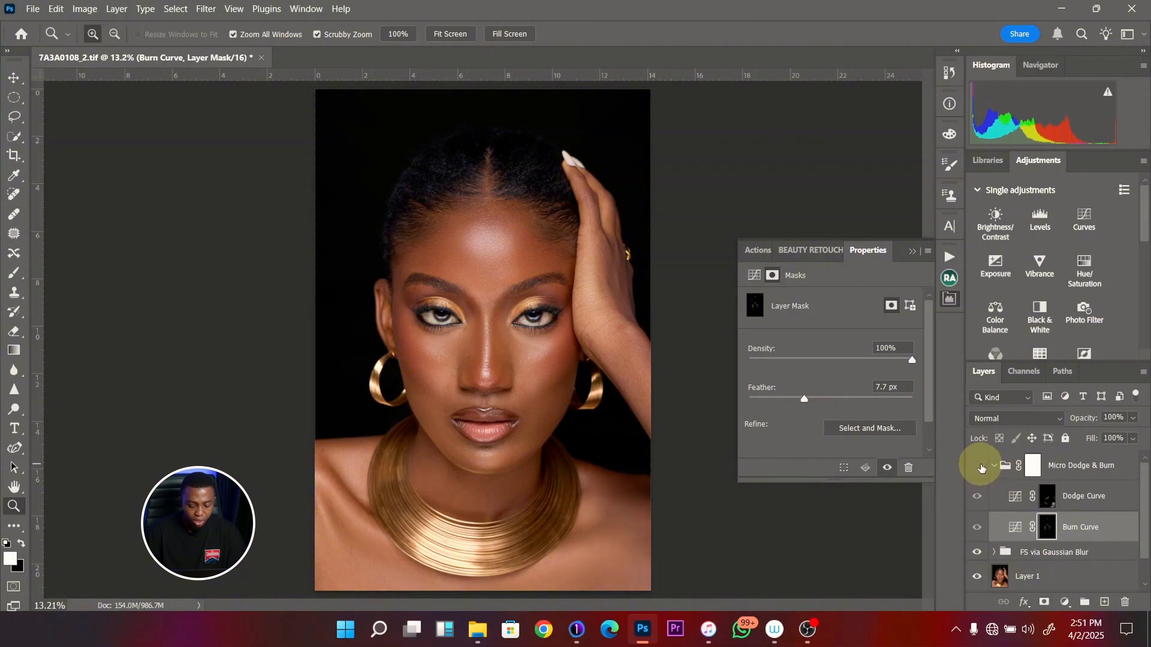
{"action": "left_click", "coordinate": [981, 467]}
{"action": "left_click", "coordinate": [981, 467]}
{"action": "left_click", "coordinate": [981, 467]}
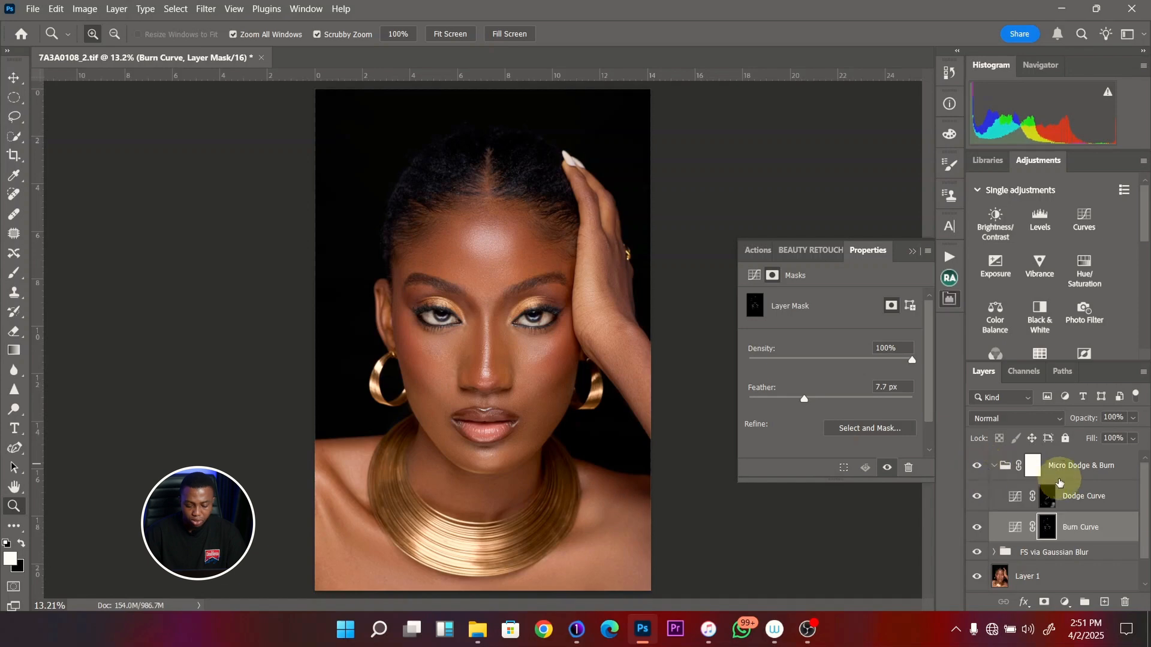
- Add a new dodge and burn curves group above the collapsed Micro Dodge & Burn group and rename it Global Dodge & Burn
{"action": "left_click", "coordinate": [994, 466]}
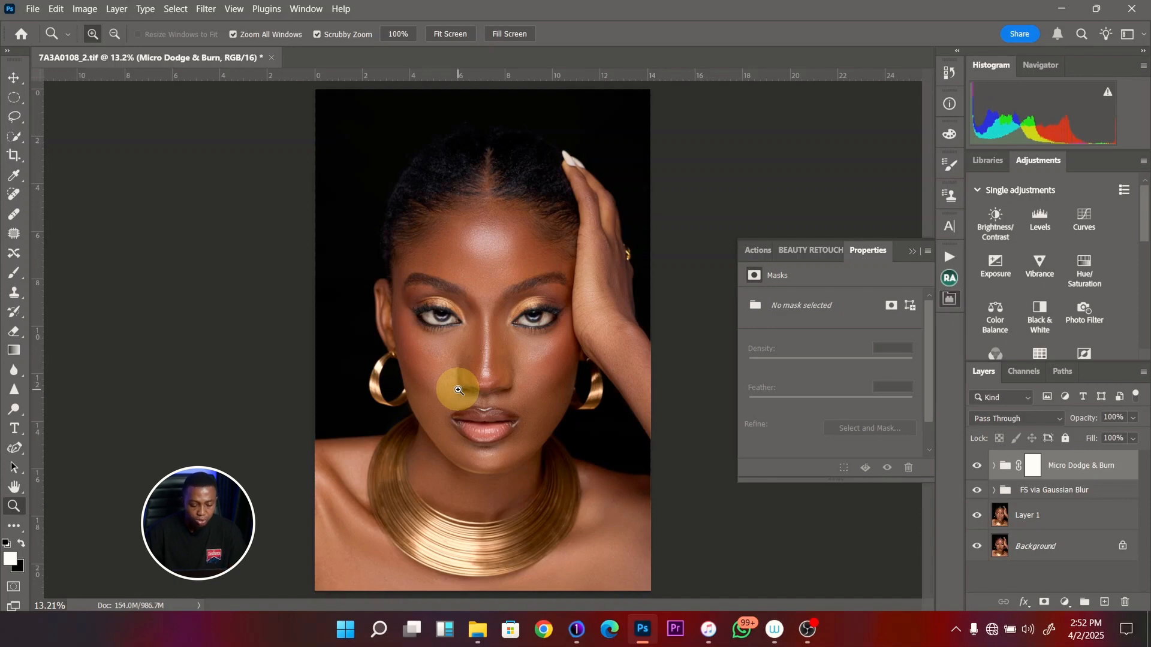
{"action": "left_click", "coordinate": [950, 277]}
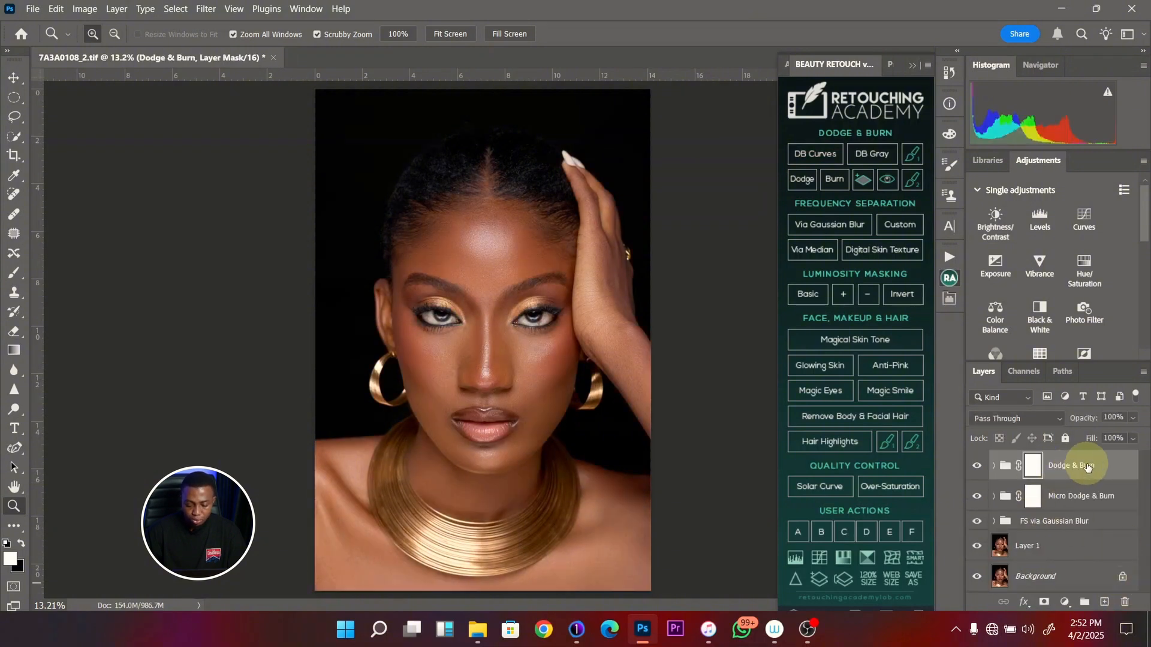
{"action": "double_click", "coordinate": [1091, 468]}
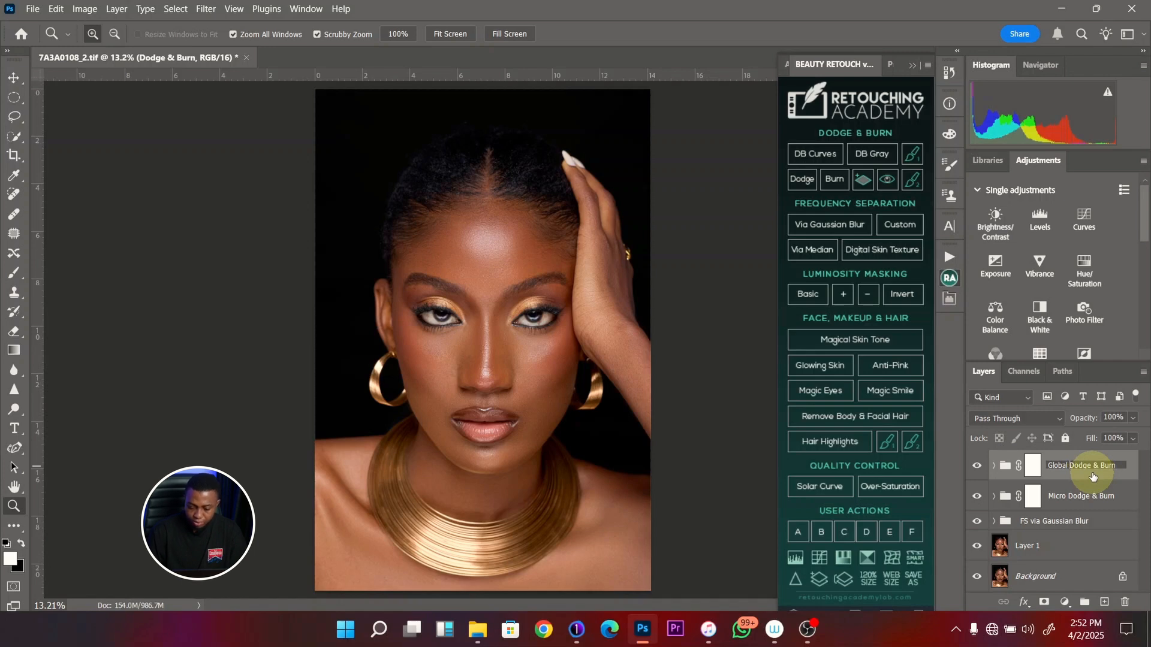
{"action": "key", "text": "Return"}
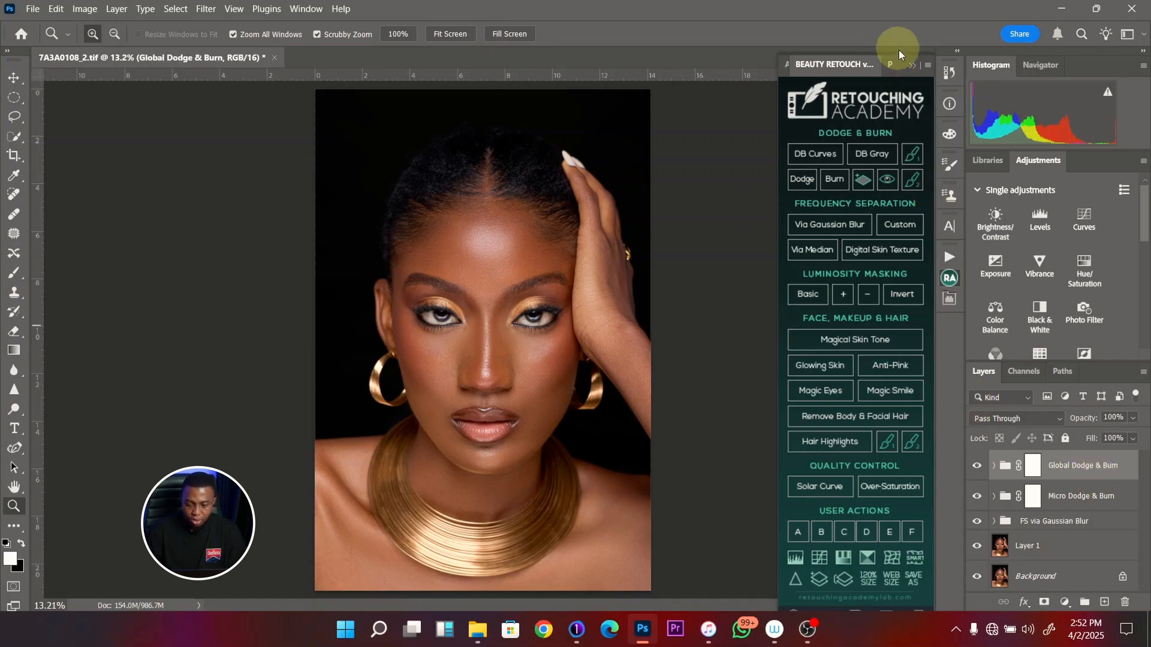
{"action": "left_click", "coordinate": [913, 65]}
- Hide the FS via Gaussian Blur and Micro Dodge & Burn groups, keeping the Global Dodge & Burn group visible
{"action": "mouse_move", "coordinate": [470, 452]}
{"action": "left_mouse_down"}
{"action": "mouse_move", "coordinate": [466, 438]}
{"action": "mouse_move", "coordinate": [513, 424]}
{"action": "left_mouse_up"}
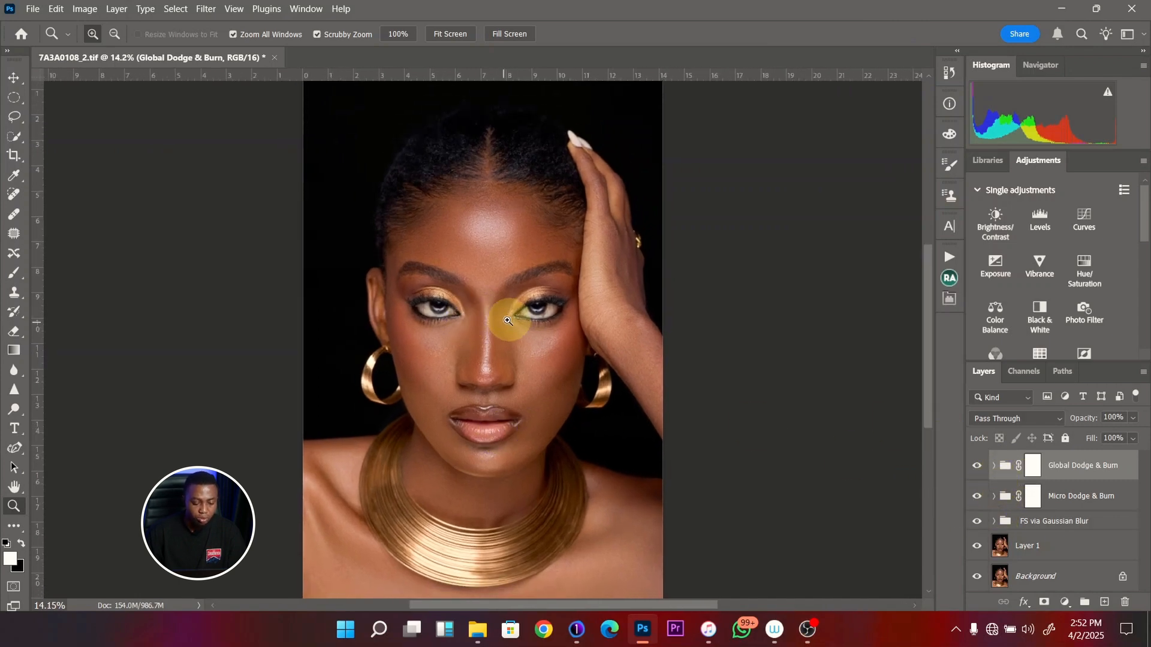
{"action": "left_click", "coordinate": [977, 523]}
{"action": "left_click", "coordinate": [976, 526]}
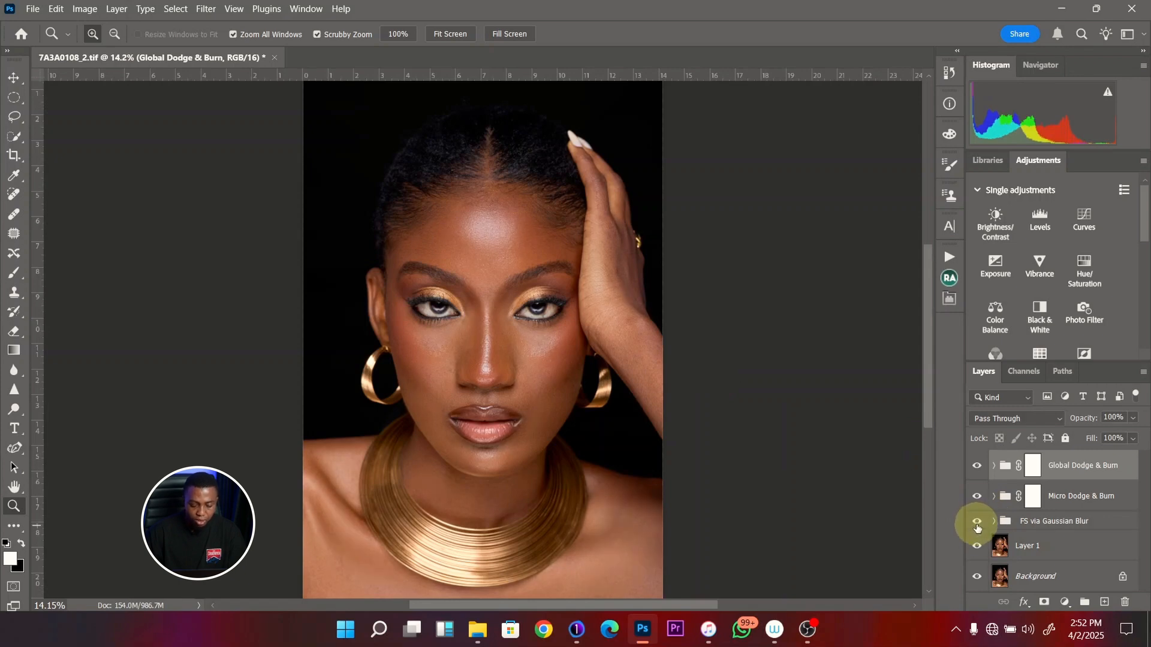
{"action": "left_click", "coordinate": [977, 525]}
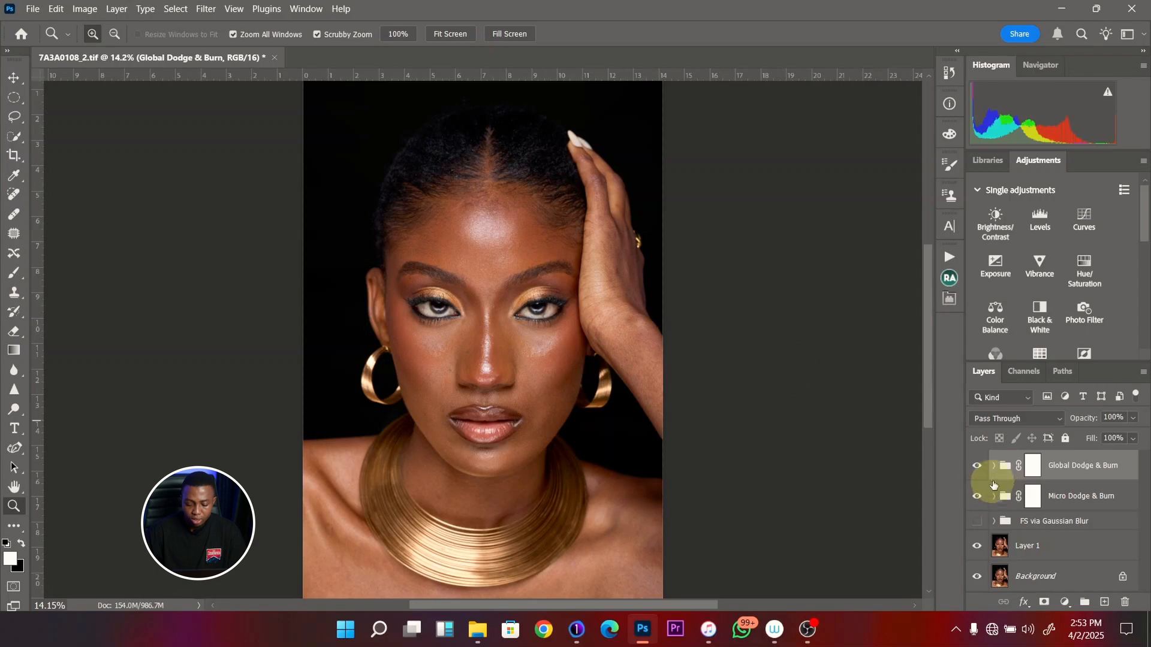
{"action": "left_click", "coordinate": [994, 466]}
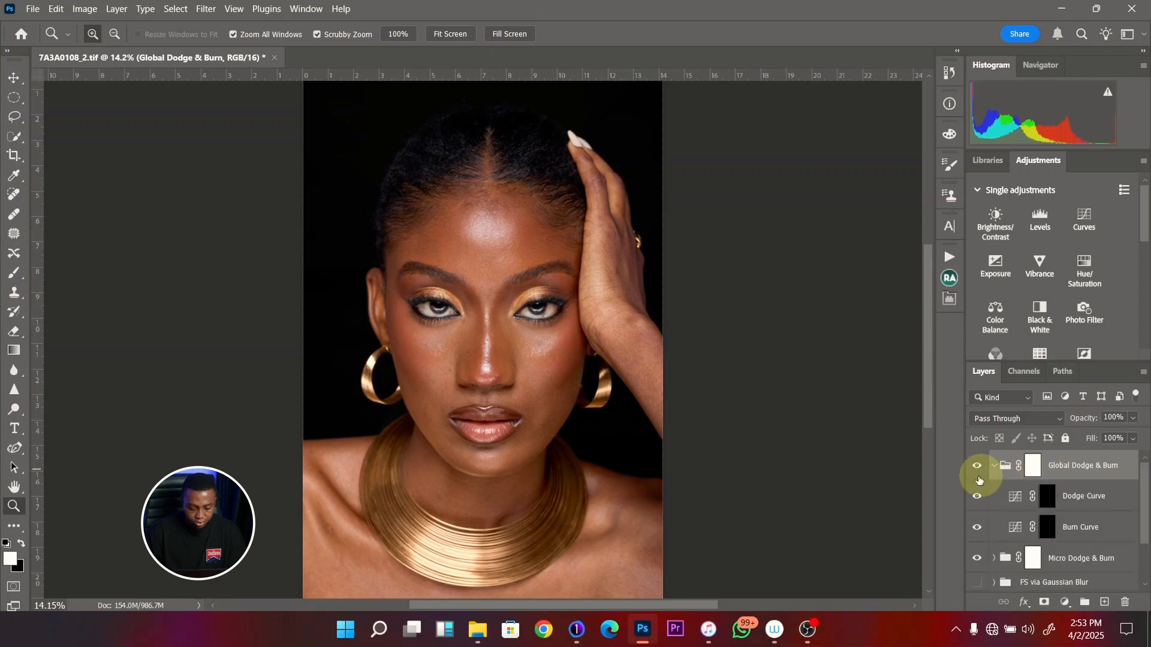
{"action": "left_click_drag", "start_coordinate": [495, 301], "coordinate": [505, 329]}
{"action": "left_click", "coordinate": [993, 467]}
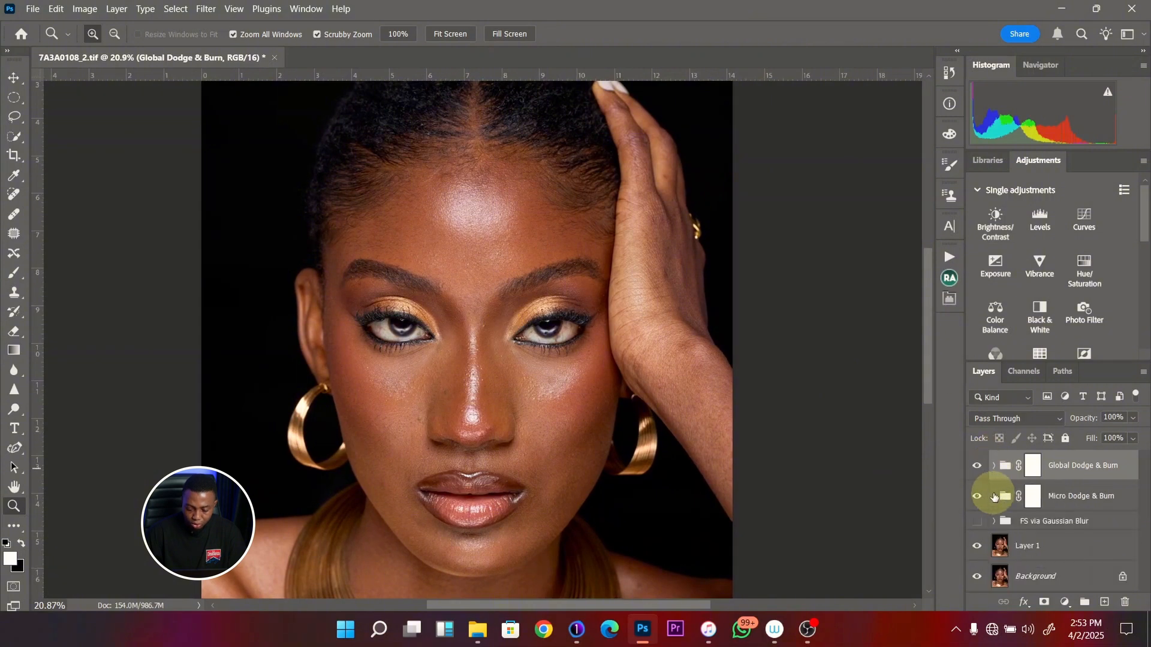
{"action": "left_click", "coordinate": [976, 497]}
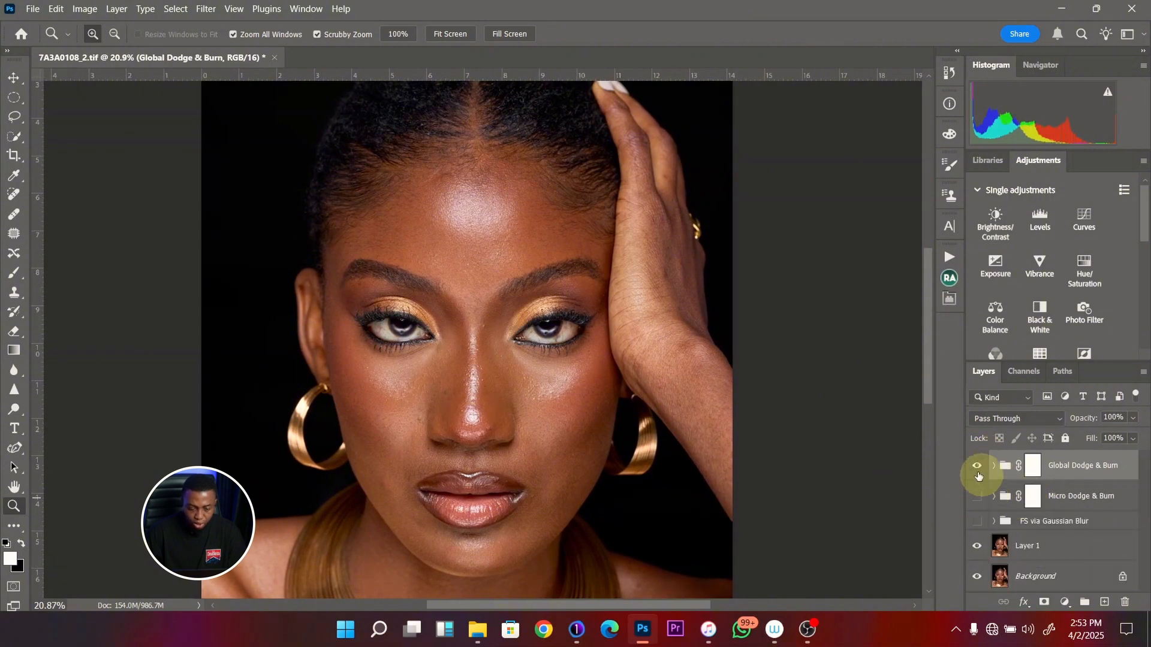
{"action": "mouse_move", "coordinate": [502, 339]}
{"action": "left_mouse_down"}
{"action": "mouse_move", "coordinate": [476, 334]}
{"action": "mouse_move", "coordinate": [483, 364]}
{"action": "left_mouse_up"}
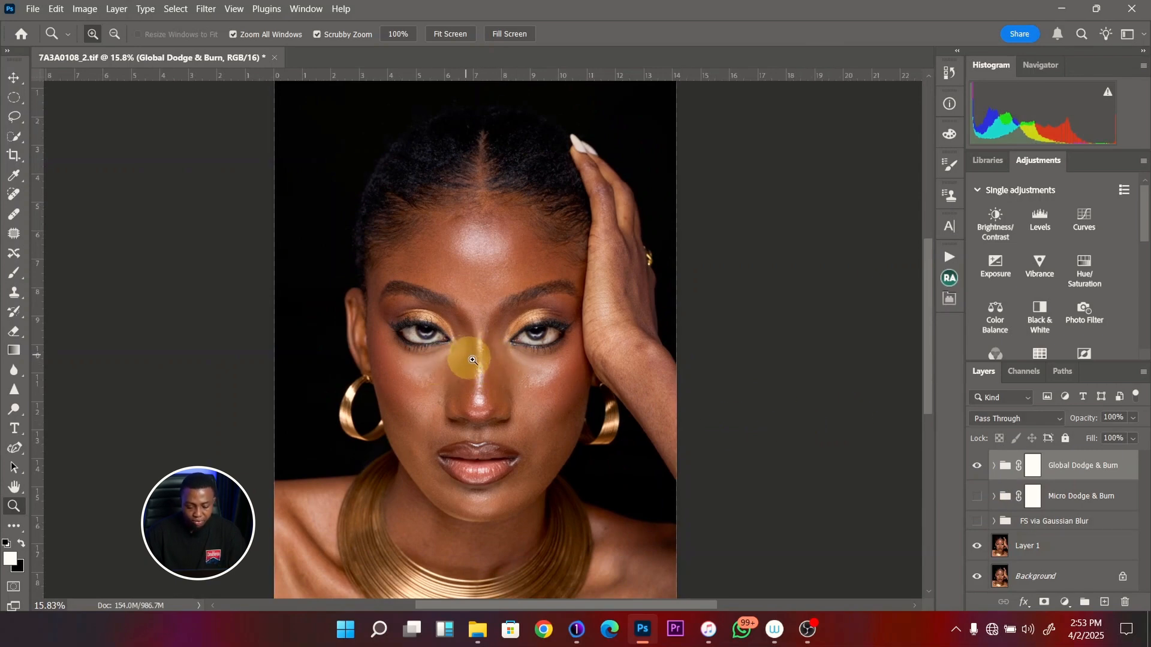
- On the Global Dodge & Burn group's Dodge Curve mask, dodge the centre of the forehead with a 900 px brush at 4% flow
{"action": "left_click", "coordinate": [994, 466]}
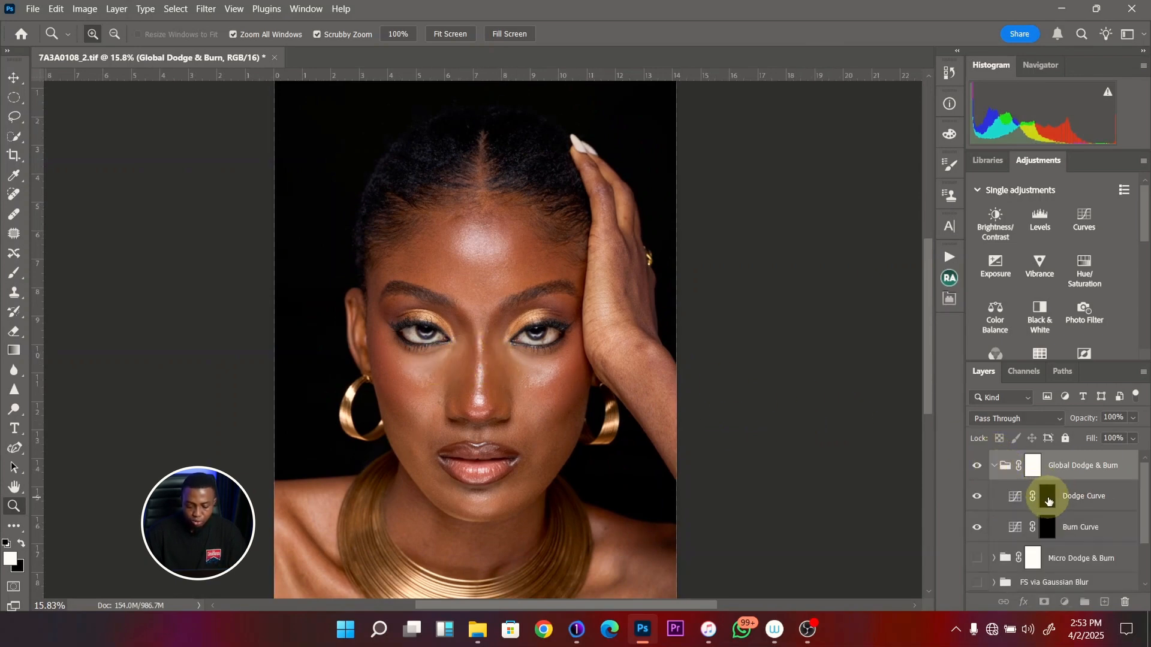
{"action": "left_click", "coordinate": [1047, 495]}
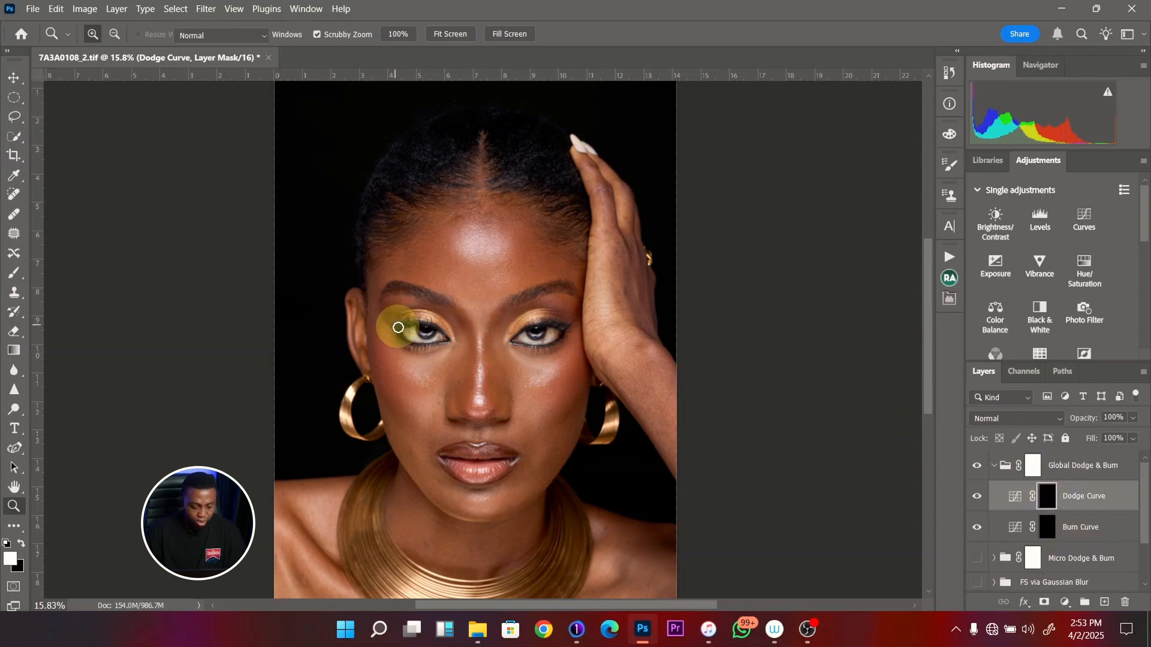
{"action": "key", "text": "b"}
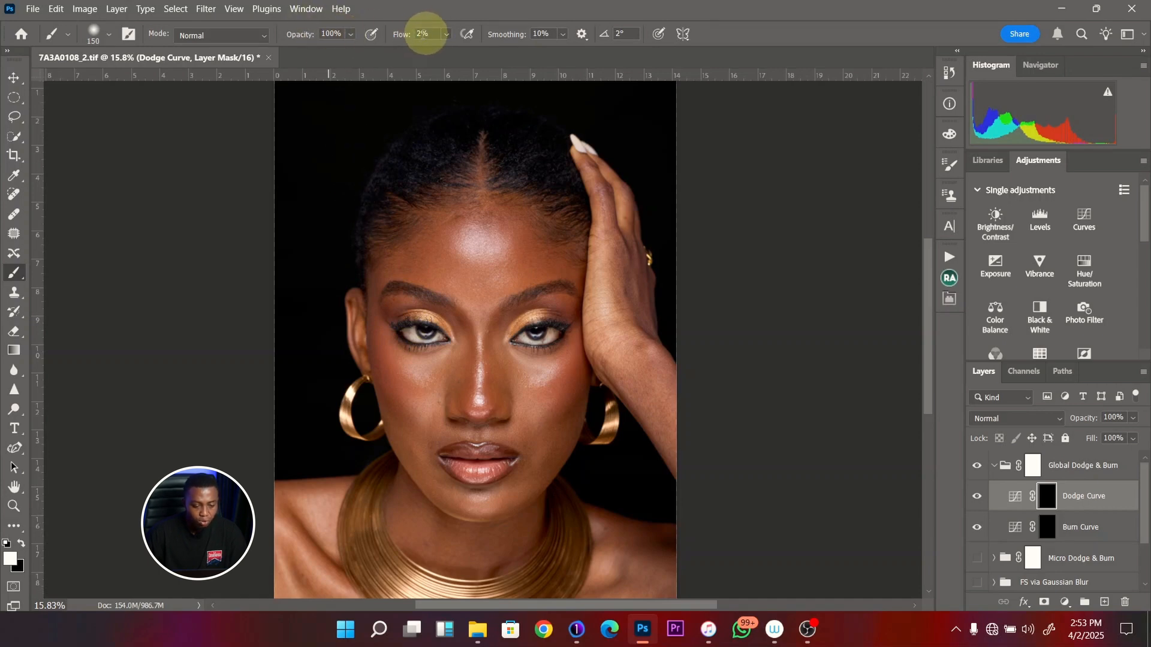
{"action": "left_click", "coordinate": [396, 38]}
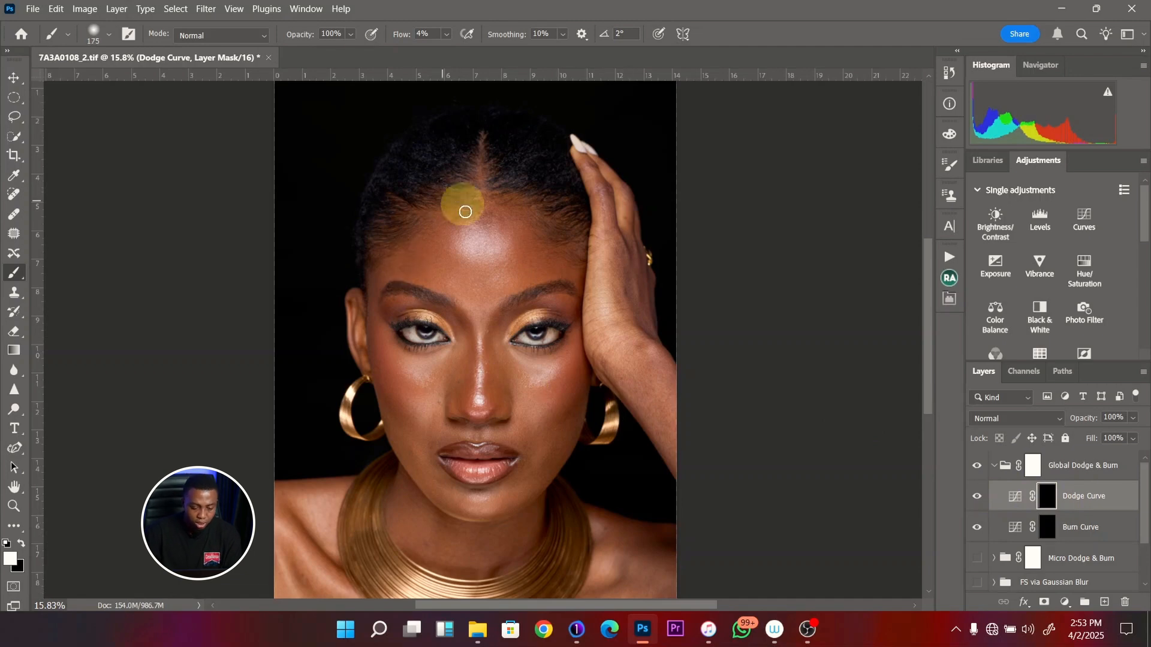
{"action": "key", "text": "bracketright"}
{"action": "key", "text": "bracketright"}
{"action": "key", "text": "bracketright"}
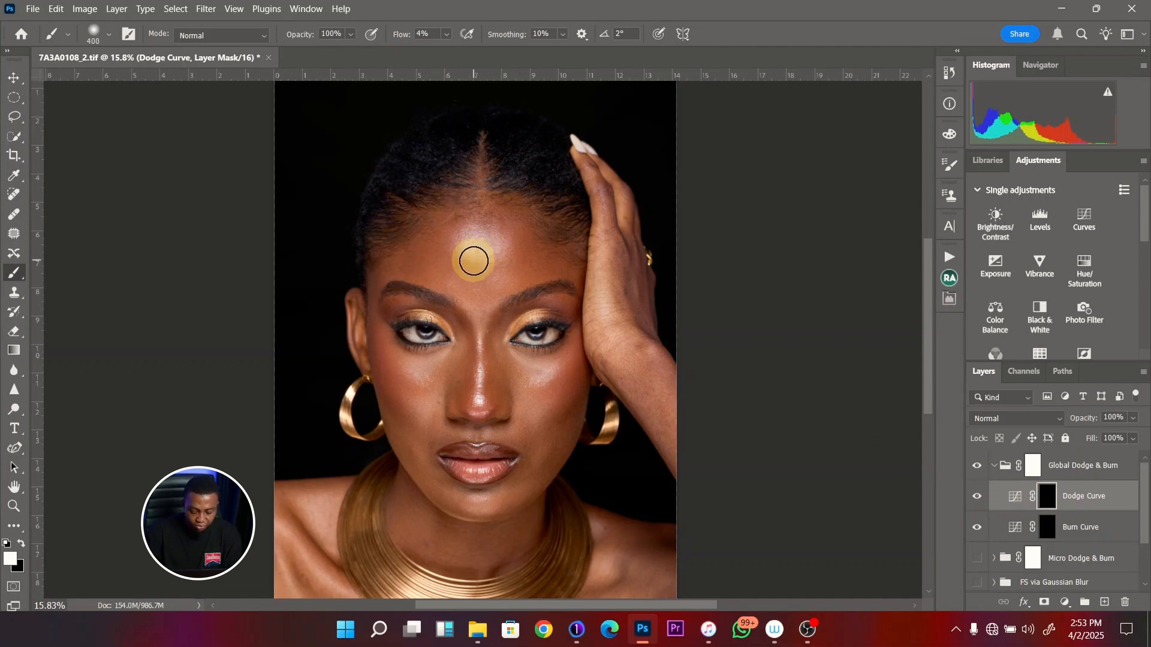
{"action": "key", "text": "bracketright"}
{"action": "key", "text": "bracketright"}
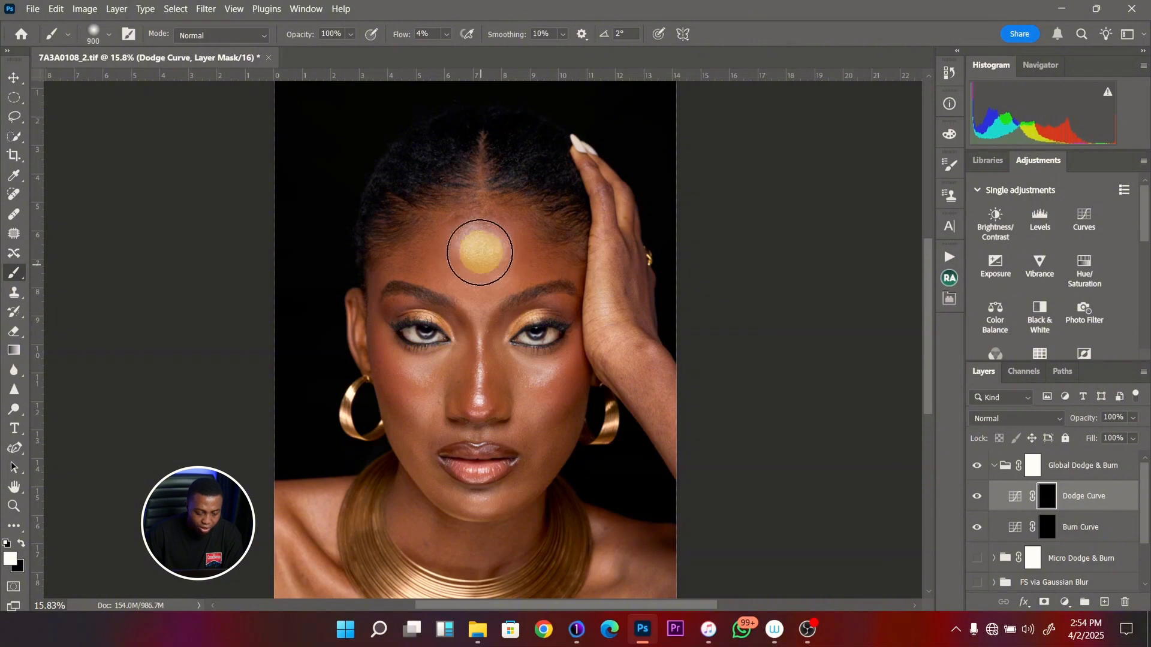
{"action": "left_click_drag", "start_coordinate": [475, 252], "coordinate": [479, 267]}
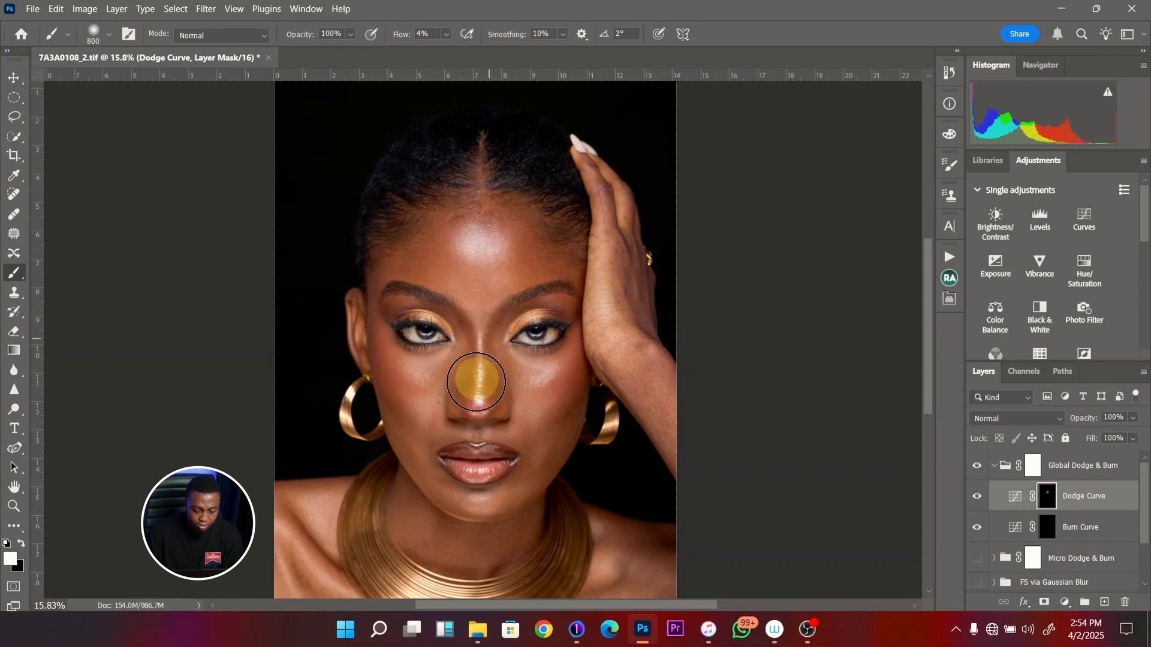
- Dodge the bridge of the nose on the Dodge Curve mask with a 250 px brush
{"action": "key", "text": "["}
{"action": "key", "text": "["}
{"action": "key", "text": "["}
{"action": "key", "text": "["}
{"action": "key", "text": "["}
{"action": "key", "text": "bracketleft"}
{"action": "key", "text": "bracketleft"}
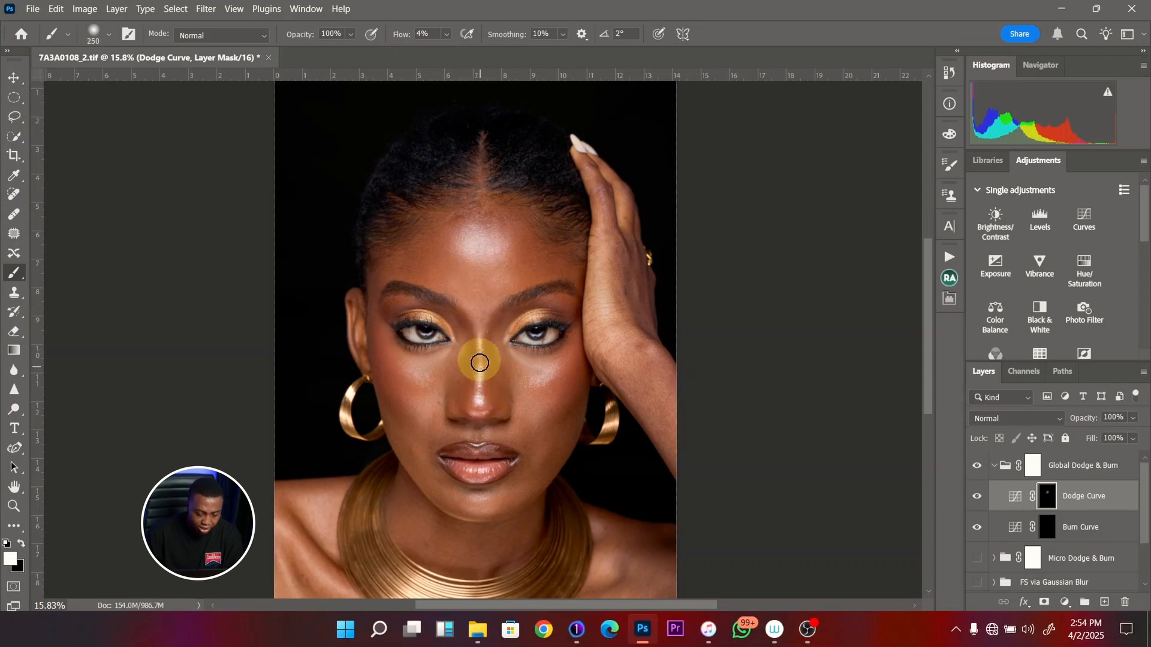
{"action": "mouse_move", "coordinate": [480, 366]}
{"action": "left_mouse_down"}
{"action": "mouse_move", "coordinate": [475, 402]}
{"action": "mouse_move", "coordinate": [480, 342]}
{"action": "mouse_move", "coordinate": [475, 408]}
{"action": "mouse_move", "coordinate": [479, 361]}
{"action": "mouse_move", "coordinate": [489, 464]}
{"action": "mouse_move", "coordinate": [471, 502]}
{"action": "mouse_move", "coordinate": [482, 505]}
{"action": "mouse_move", "coordinate": [467, 502]}
{"action": "mouse_move", "coordinate": [489, 504]}
{"action": "mouse_move", "coordinate": [471, 504]}
{"action": "mouse_move", "coordinate": [469, 469]}
{"action": "mouse_move", "coordinate": [490, 470]}
{"action": "mouse_move", "coordinate": [467, 470]}
{"action": "mouse_move", "coordinate": [489, 473]}
{"action": "mouse_move", "coordinate": [467, 470]}
{"action": "mouse_move", "coordinate": [482, 451]}
{"action": "mouse_move", "coordinate": [463, 450]}
{"action": "mouse_move", "coordinate": [488, 450]}
{"action": "mouse_move", "coordinate": [469, 448]}
{"action": "mouse_move", "coordinate": [487, 435]}
{"action": "mouse_move", "coordinate": [408, 380]}
{"action": "left_mouse_up"}
- Dodge the highlights on both cheeks on the Dodge Curve mask, starting with a 300 px brush
{"action": "key", "text": "bracketright"}
{"action": "key", "text": "bracketright"}
{"action": "key", "text": "bracketleft"}
{"action": "key", "text": "bracketleft"}
{"action": "key", "text": "bracketleft"}
{"action": "key", "text": "bracketleft"}
{"action": "key", "text": "bracketright"}
{"action": "key", "text": "bracketright"}
{"action": "key", "text": "bracketright"}
{"action": "key", "text": "bracketright"}
{"action": "key", "text": "bracketright"}
{"action": "key", "text": "bracketright"}
{"action": "key", "text": "bracketright"}
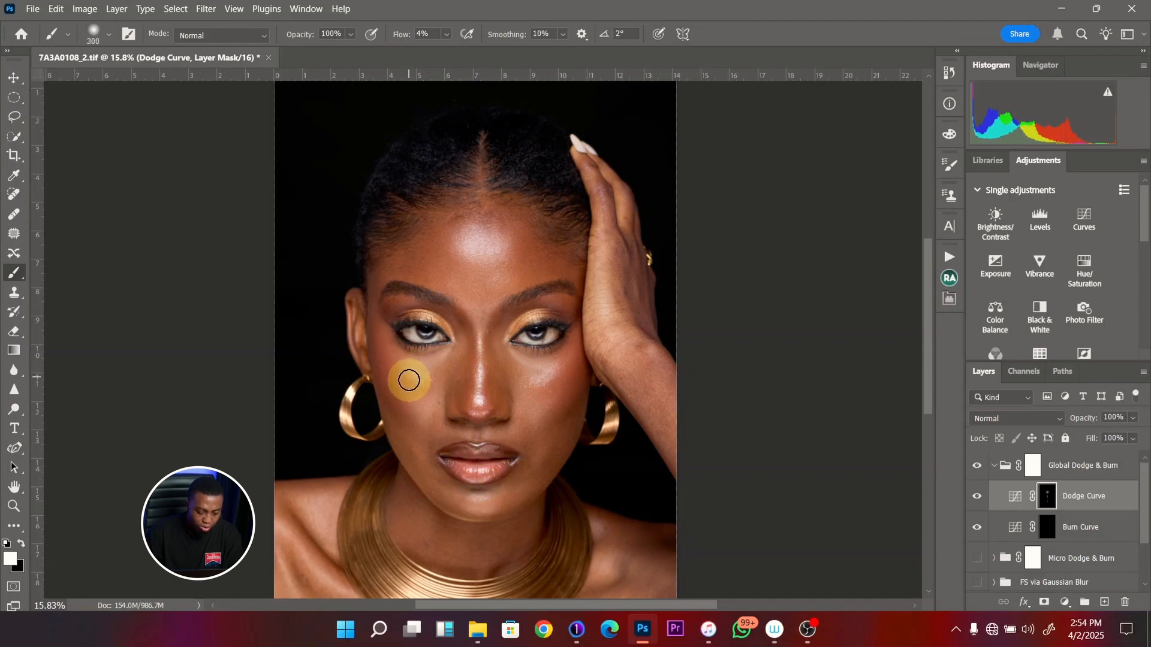
{"action": "mouse_move", "coordinate": [549, 388]}
{"action": "left_mouse_down"}
{"action": "mouse_move", "coordinate": [527, 398]}
{"action": "mouse_move", "coordinate": [548, 378]}
{"action": "mouse_move", "coordinate": [474, 392]}
{"action": "mouse_move", "coordinate": [409, 375]}
{"action": "mouse_move", "coordinate": [436, 413]}
{"action": "left_mouse_up"}
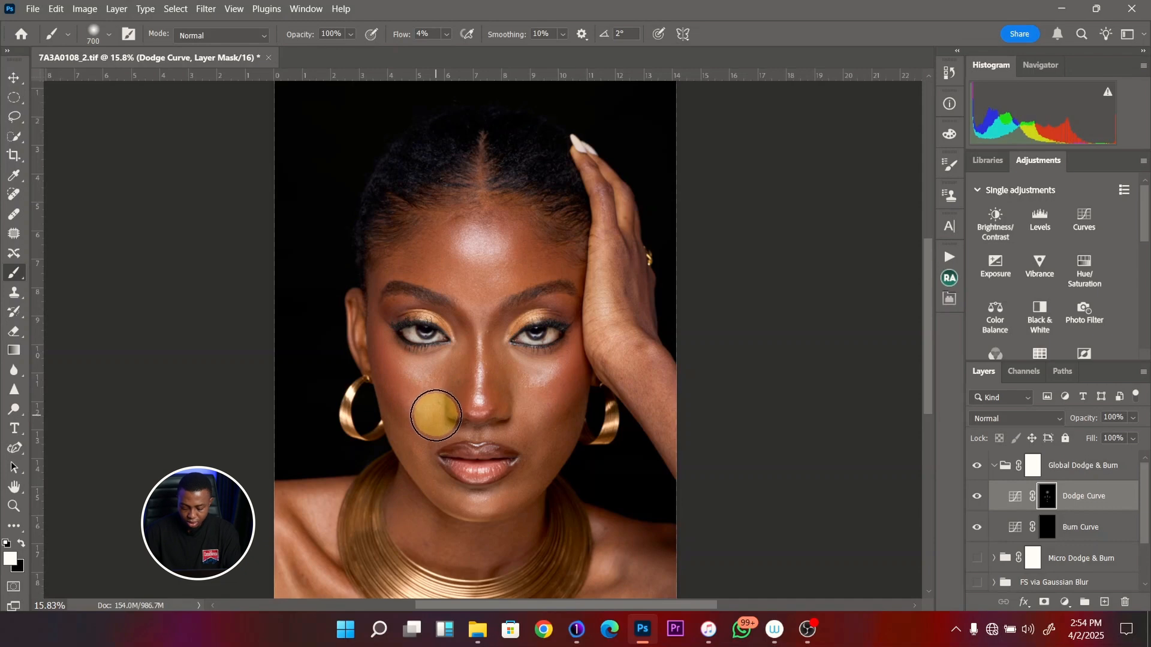
- Dodge the shoulder and chest highlights around the necklace on the Dodge Curve mask, starting with a 600 px brush
{"action": "key", "text": "ctrl+0"}
{"action": "key", "text": "["}
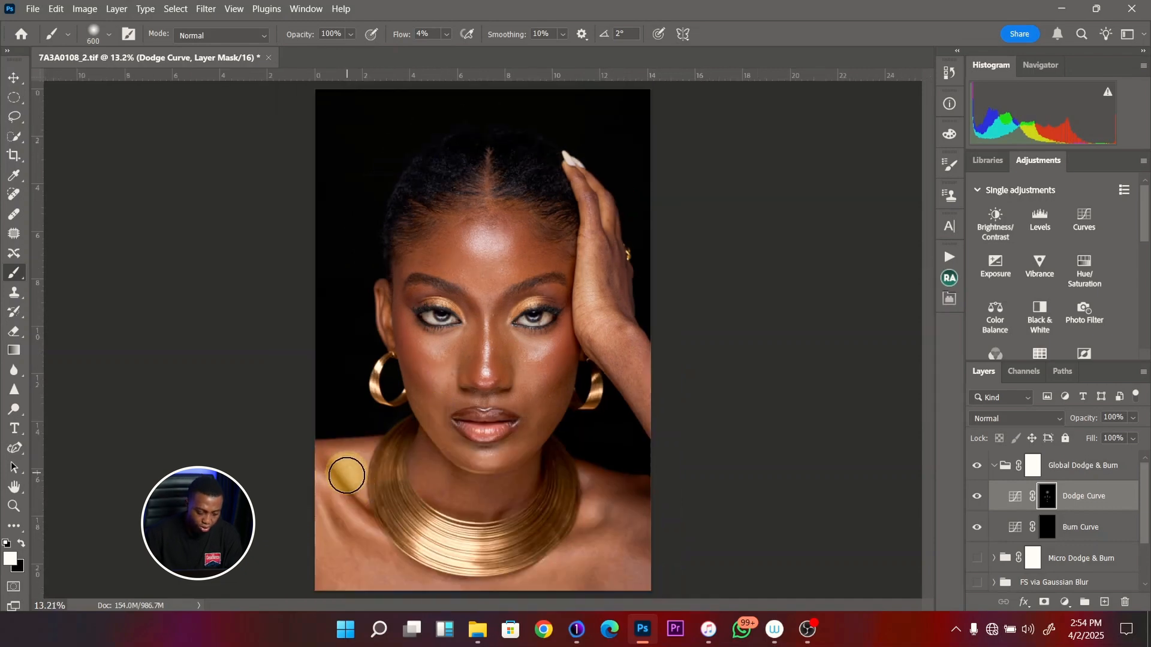
{"action": "mouse_move", "coordinate": [349, 478]}
{"action": "left_mouse_down"}
{"action": "mouse_move", "coordinate": [350, 511]}
{"action": "mouse_move", "coordinate": [341, 504]}
{"action": "mouse_move", "coordinate": [360, 522]}
{"action": "left_mouse_up"}
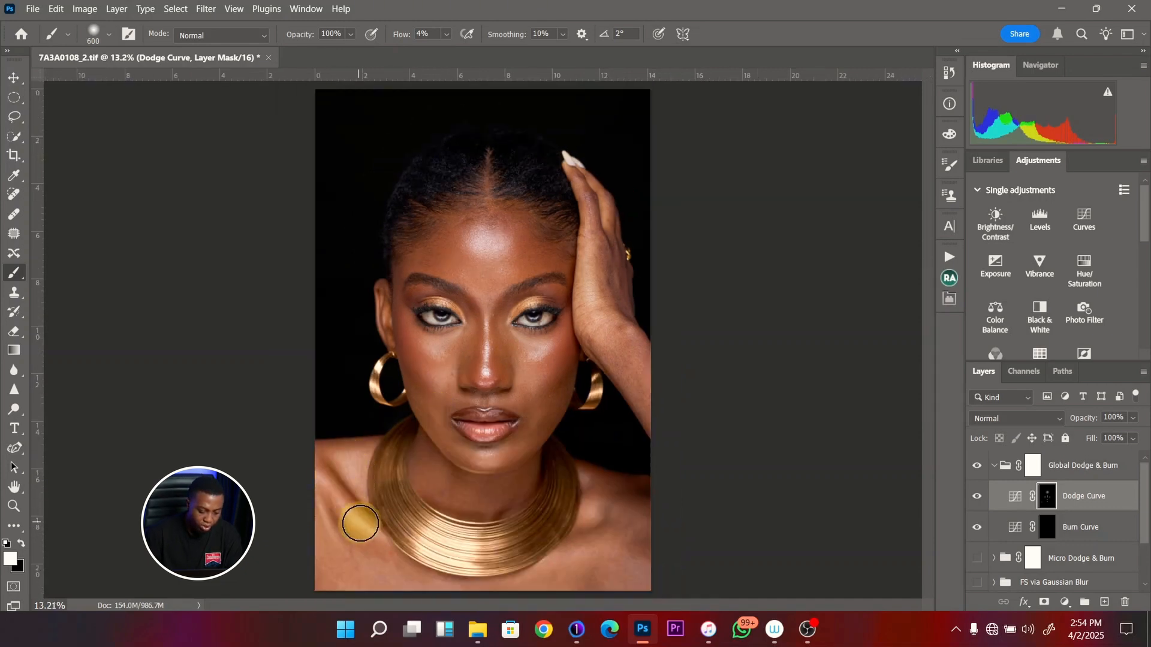
{"action": "key", "text": "]"}
{"action": "mouse_move", "coordinate": [570, 569]}
{"action": "left_mouse_down"}
{"action": "mouse_move", "coordinate": [565, 501]}
{"action": "mouse_move", "coordinate": [595, 496]}
{"action": "mouse_move", "coordinate": [328, 499]}
{"action": "mouse_move", "coordinate": [369, 530]}
{"action": "mouse_move", "coordinate": [334, 458]}
{"action": "mouse_move", "coordinate": [335, 493]}
{"action": "mouse_move", "coordinate": [395, 588]}
{"action": "mouse_move", "coordinate": [470, 429]}
{"action": "mouse_move", "coordinate": [448, 370]}
{"action": "mouse_move", "coordinate": [420, 354]}
{"action": "mouse_move", "coordinate": [433, 357]}
{"action": "mouse_move", "coordinate": [469, 317]}
{"action": "mouse_move", "coordinate": [482, 244]}
{"action": "mouse_move", "coordinate": [488, 262]}
{"action": "mouse_move", "coordinate": [501, 258]}
{"action": "mouse_move", "coordinate": [490, 266]}
{"action": "mouse_move", "coordinate": [503, 329]}
{"action": "mouse_move", "coordinate": [491, 348]}
{"action": "mouse_move", "coordinate": [489, 331]}
{"action": "mouse_move", "coordinate": [484, 360]}
{"action": "left_mouse_up"}
{"action": "key", "text": "["}
{"action": "key", "text": "]"}
{"action": "key", "text": "["}
{"action": "key", "text": "["}
{"action": "key", "text": "["}
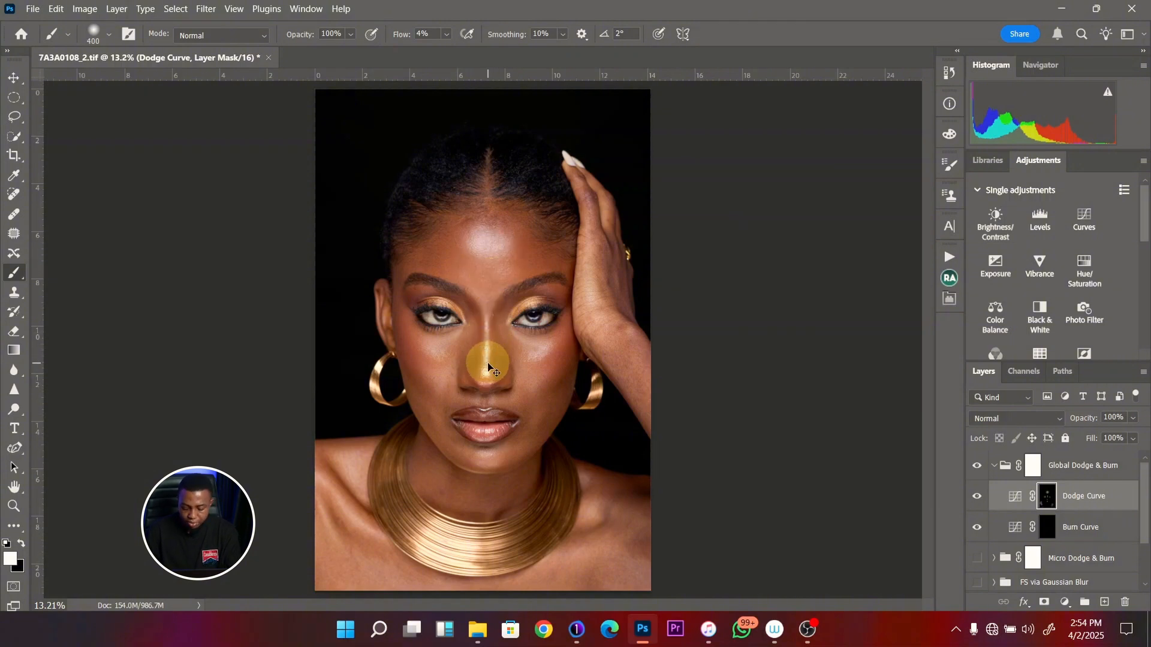
- Burn the shadows on the sides of the face on the Burn Curve mask with a 500 to 600 px brush
{"action": "key", "text": "ctrl+plus"}
{"action": "left_click", "coordinate": [1049, 528]}
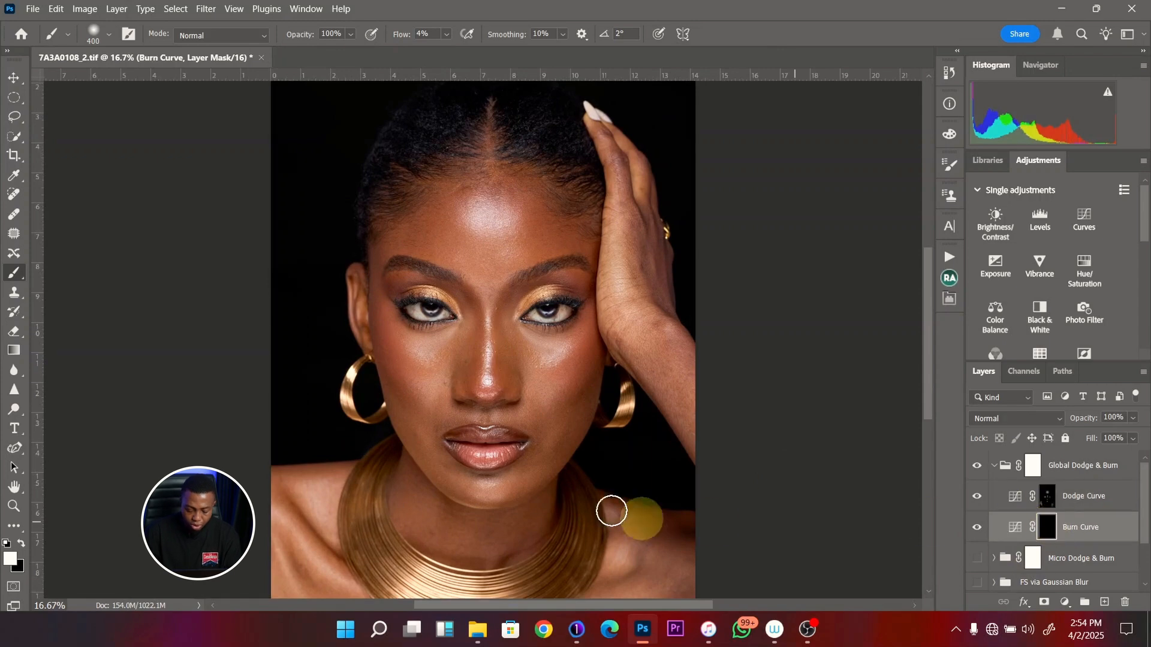
{"action": "key", "text": "]"}
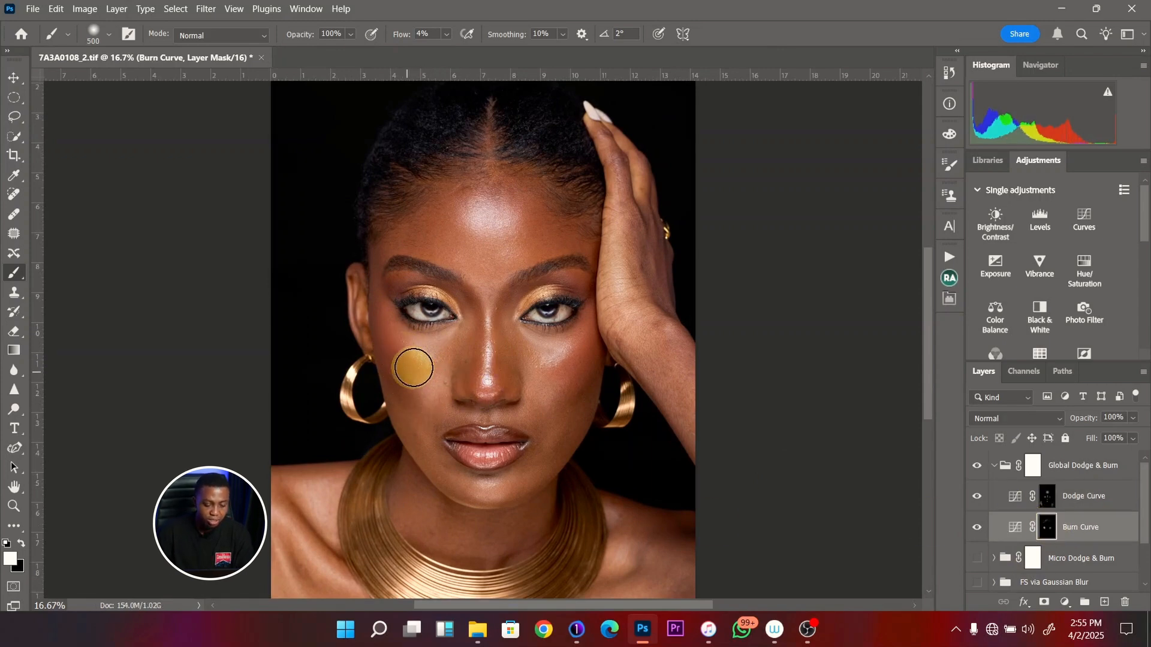
{"action": "key", "text": "]"}
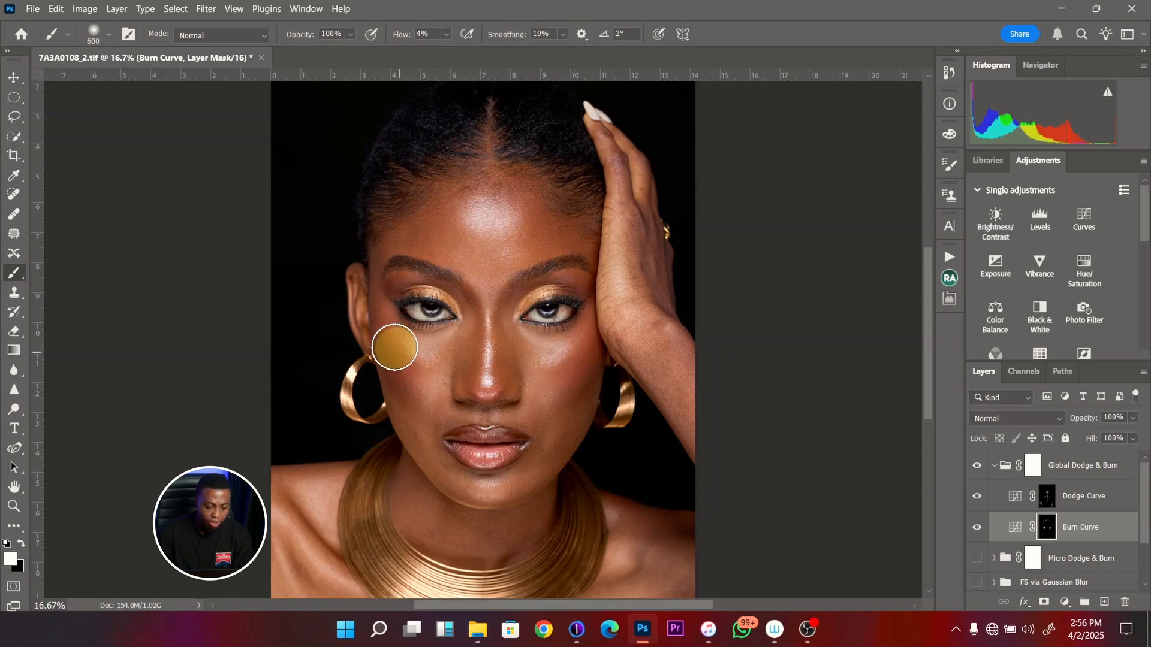
- Brighten the forehead with a 600 px brush and the nose bridge with a 300 px brush on the Dodge Curve mask
{"action": "left_click", "coordinate": [1052, 501]}
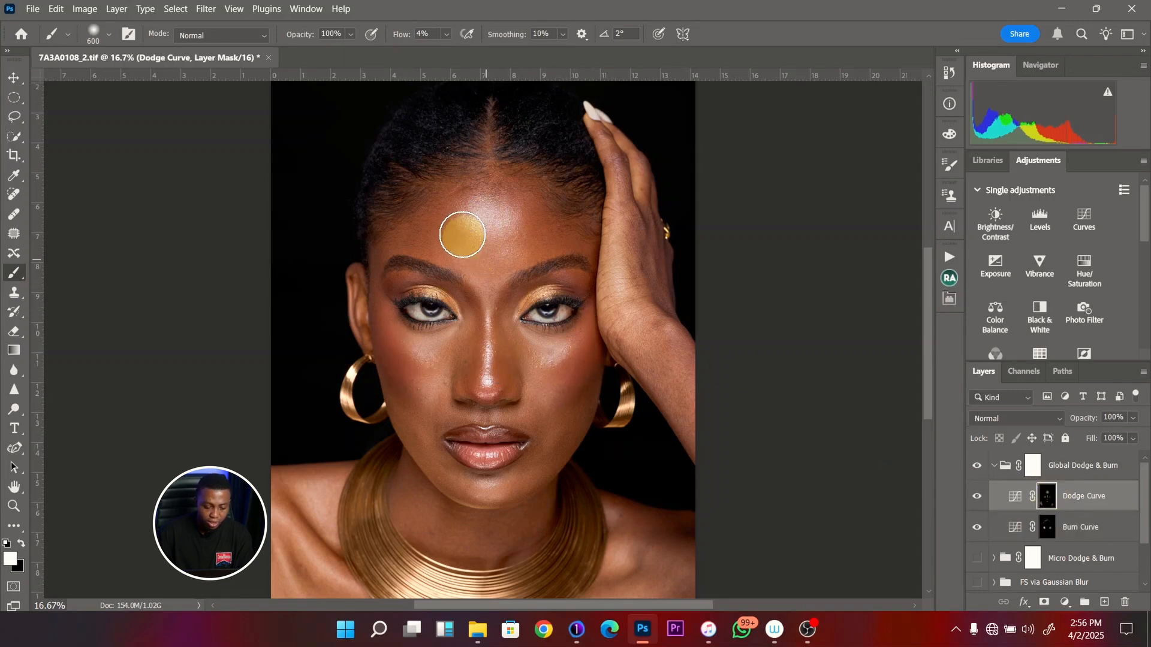
{"action": "key", "text": "bracketleft"}
{"action": "key", "text": "bracketleft"}
{"action": "key", "text": "bracketleft"}
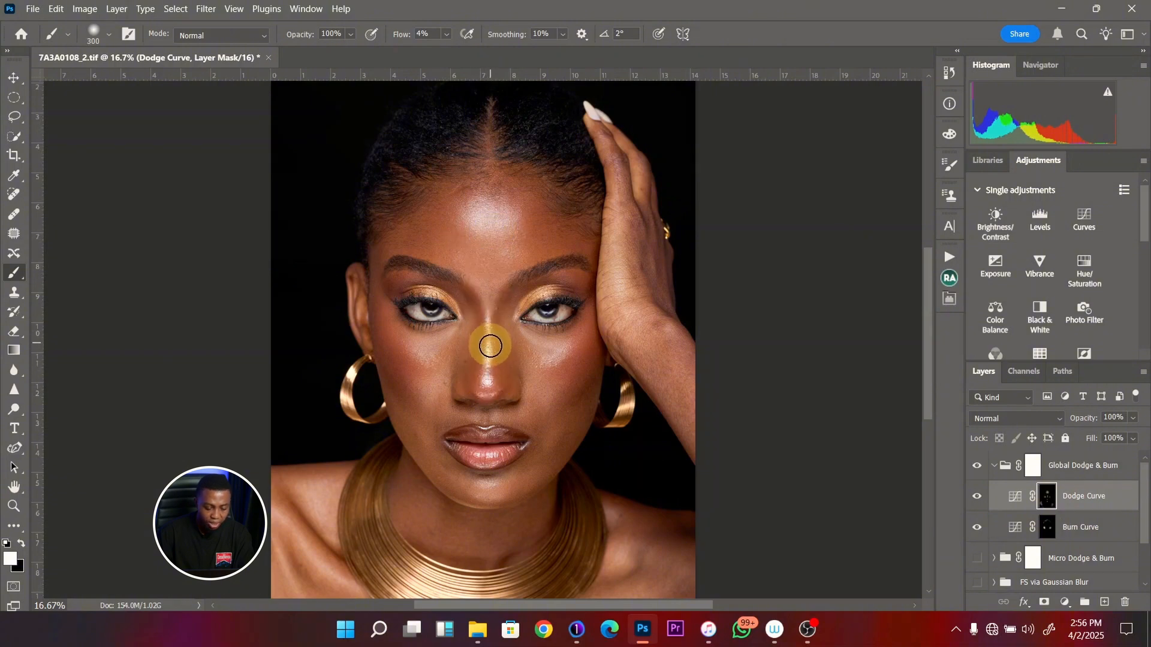
{"action": "key", "text": "bracketleft"}
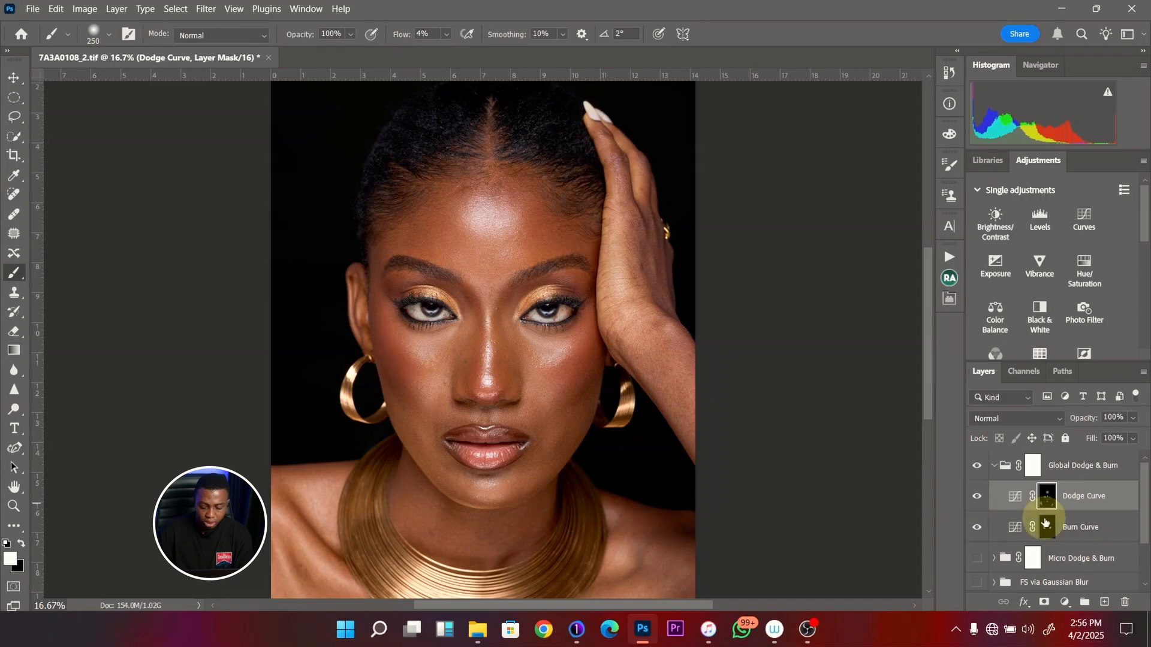
- Burn the shadow areas of both cheeks on the Burn Curve mask with a 600 px brush
{"action": "left_click", "coordinate": [1050, 533]}
{"action": "key", "text": "bracketright"}
{"action": "key", "text": "bracketright"}
{"action": "key", "text": "bracketright"}
{"action": "key", "text": "bracketright"}
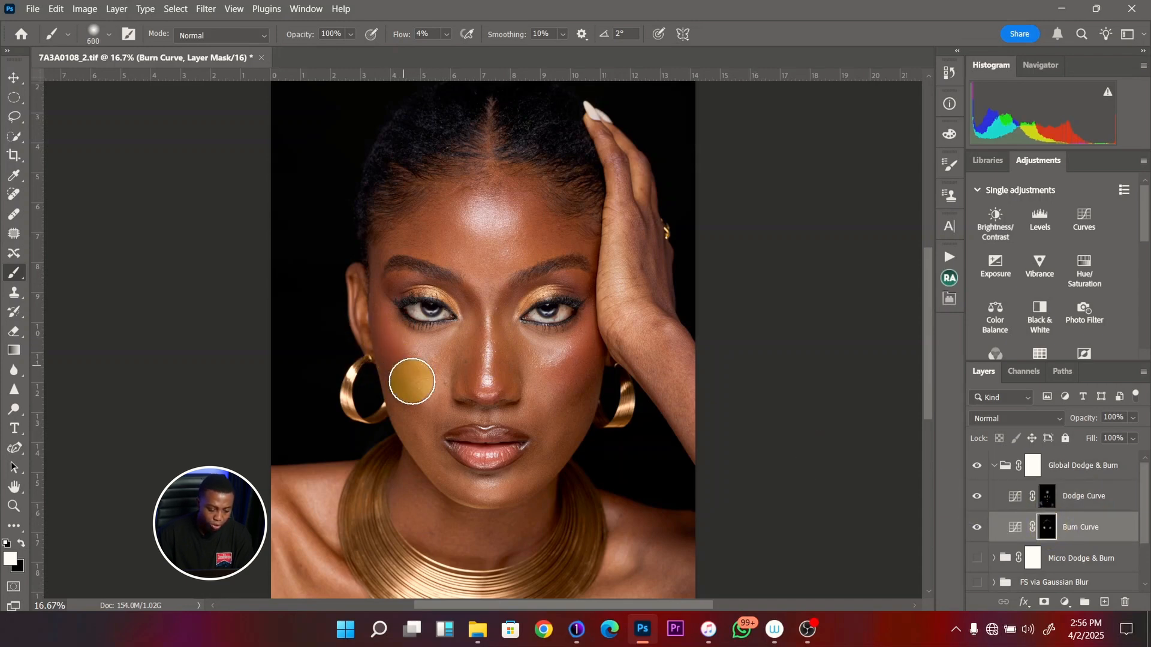
{"action": "mouse_move", "coordinate": [396, 354]}
{"action": "left_mouse_down"}
{"action": "mouse_move", "coordinate": [413, 380]}
{"action": "mouse_move", "coordinate": [395, 350]}
{"action": "left_mouse_up"}
{"action": "mouse_move", "coordinate": [539, 369]}
{"action": "left_mouse_down"}
{"action": "mouse_move", "coordinate": [573, 359]}
{"action": "mouse_move", "coordinate": [549, 390]}
{"action": "mouse_move", "coordinate": [571, 376]}
{"action": "left_mouse_up"}
{"action": "mouse_move", "coordinate": [428, 367]}
{"action": "left_mouse_down"}
{"action": "mouse_move", "coordinate": [400, 364]}
{"action": "mouse_move", "coordinate": [391, 341]}
{"action": "mouse_move", "coordinate": [406, 366]}
{"action": "left_mouse_up"}
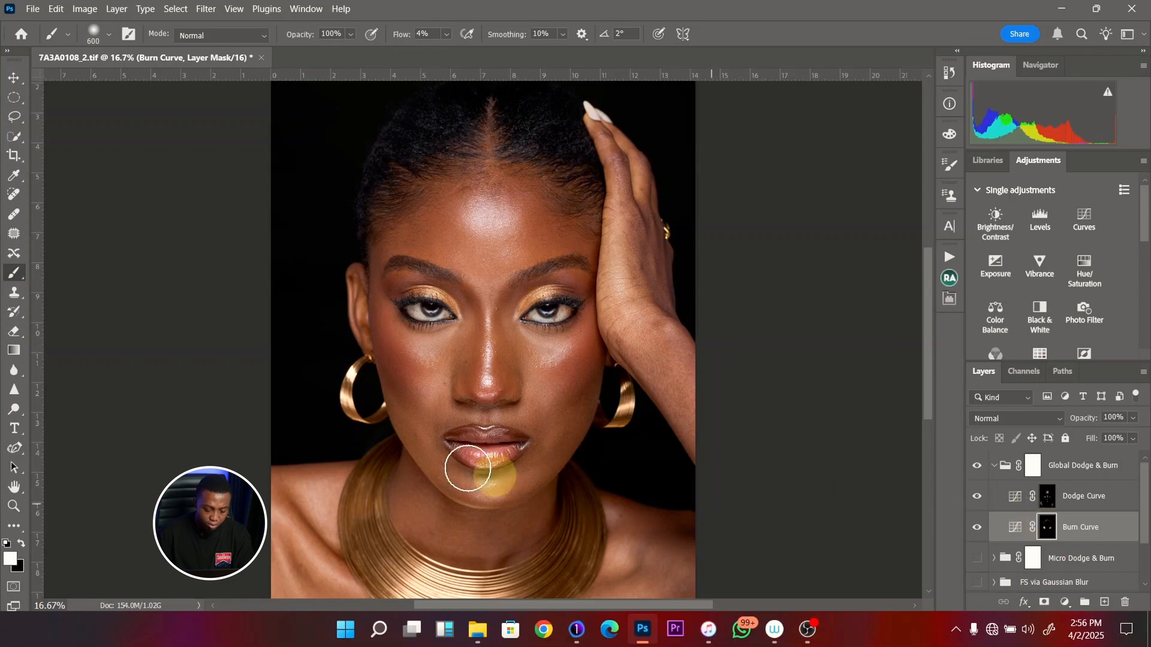
- Burn the jawline and lower cheeks on both sides on the Burn Curve mask, increasing the brush from 250 to 600 px
{"action": "key", "text": "bracketleft"}
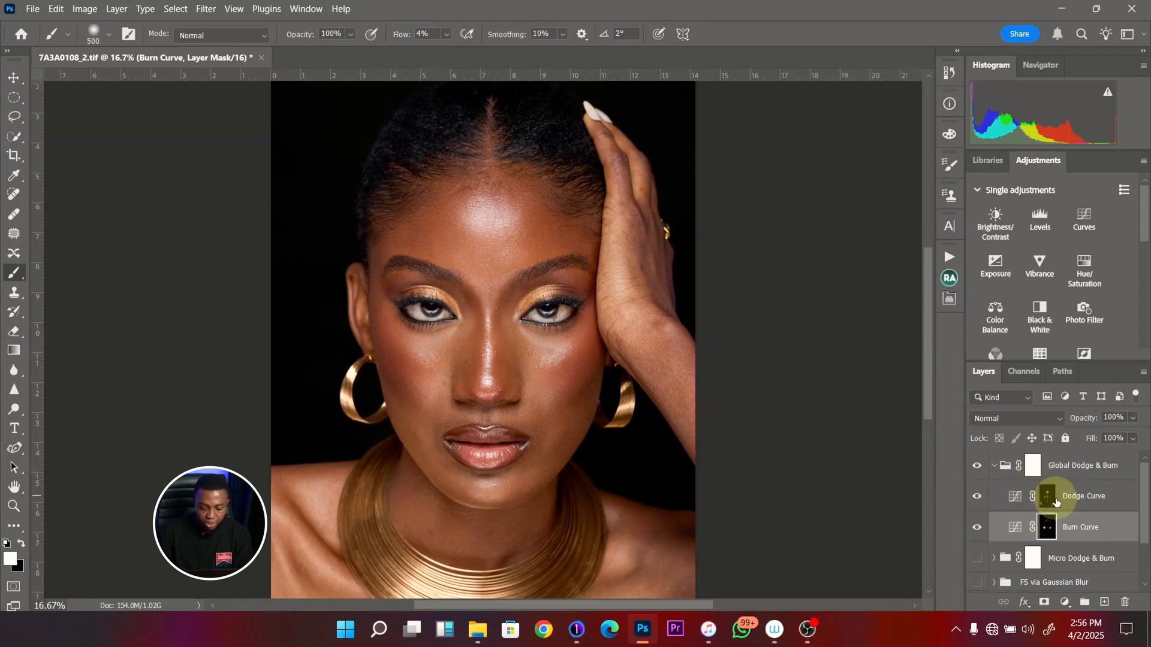
{"action": "key", "text": "bracketleft"}
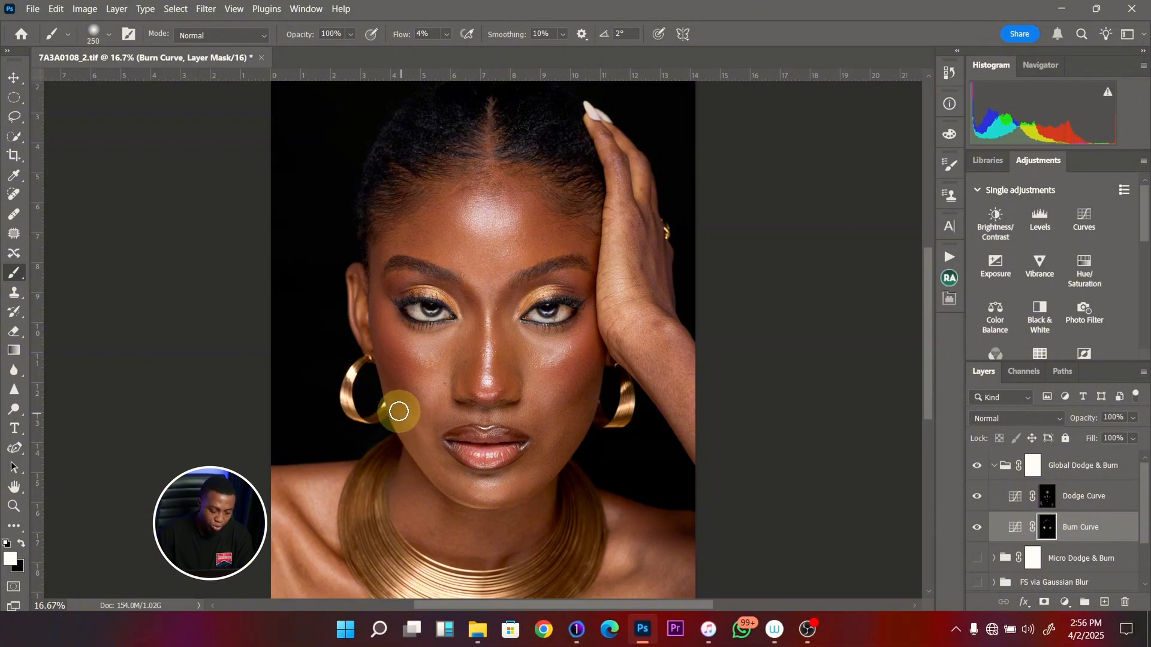
{"action": "mouse_move", "coordinate": [398, 412]}
{"action": "left_mouse_down"}
{"action": "mouse_move", "coordinate": [406, 433]}
{"action": "mouse_move", "coordinate": [393, 409]}
{"action": "left_mouse_up"}
{"action": "key", "text": "bracketright"}
{"action": "key", "text": "bracketright"}
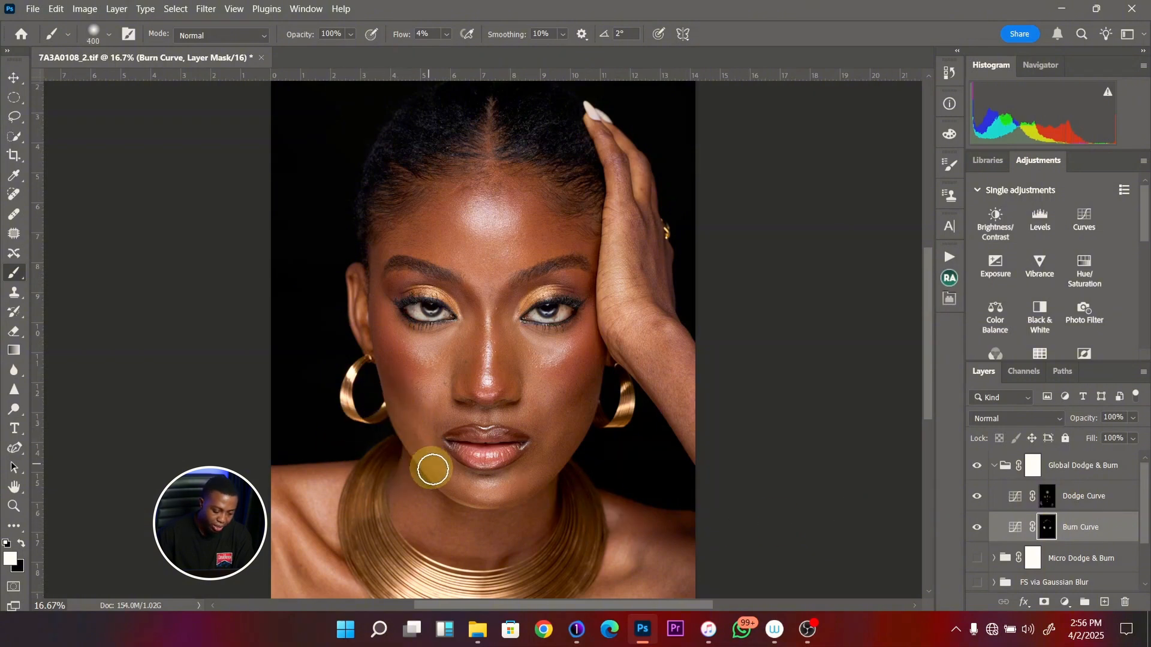
{"action": "mouse_move", "coordinate": [433, 469]}
{"action": "left_mouse_down"}
{"action": "mouse_move", "coordinate": [390, 392]}
{"action": "mouse_move", "coordinate": [448, 476]}
{"action": "left_mouse_up"}
{"action": "key", "text": "bracketright"}
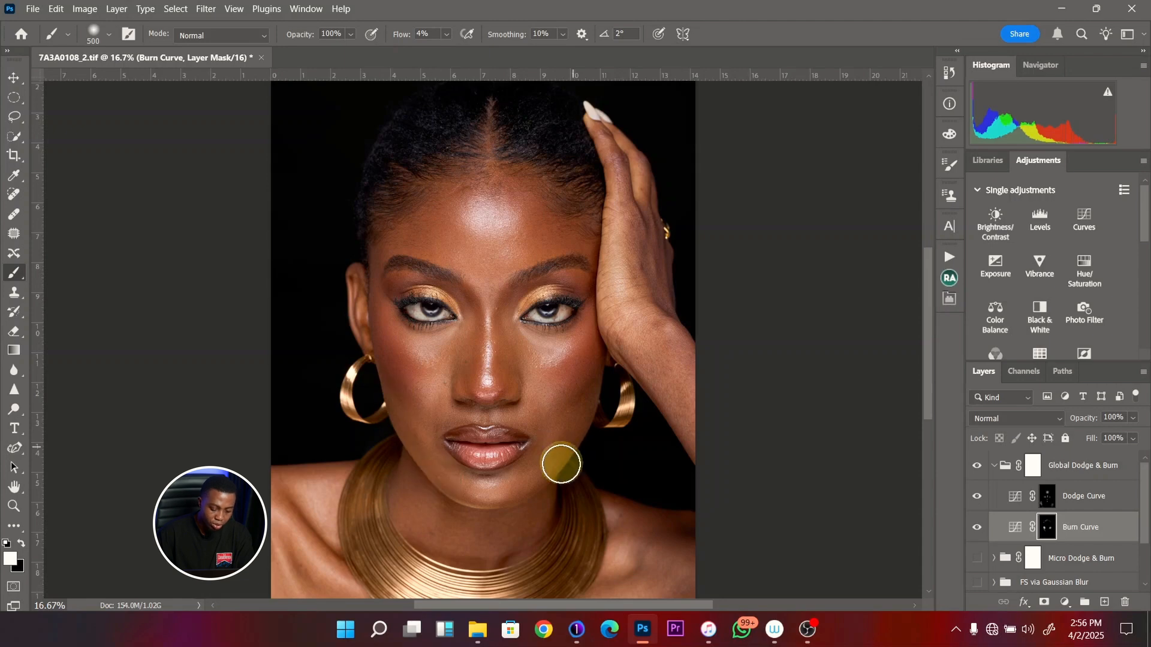
{"action": "key", "text": "bracketright"}
{"action": "mouse_move", "coordinate": [577, 424]}
{"action": "left_mouse_down"}
{"action": "mouse_move", "coordinate": [550, 453]}
{"action": "mouse_move", "coordinate": [580, 401]}
{"action": "mouse_move", "coordinate": [534, 471]}
{"action": "mouse_move", "coordinate": [574, 444]}
{"action": "left_mouse_up"}
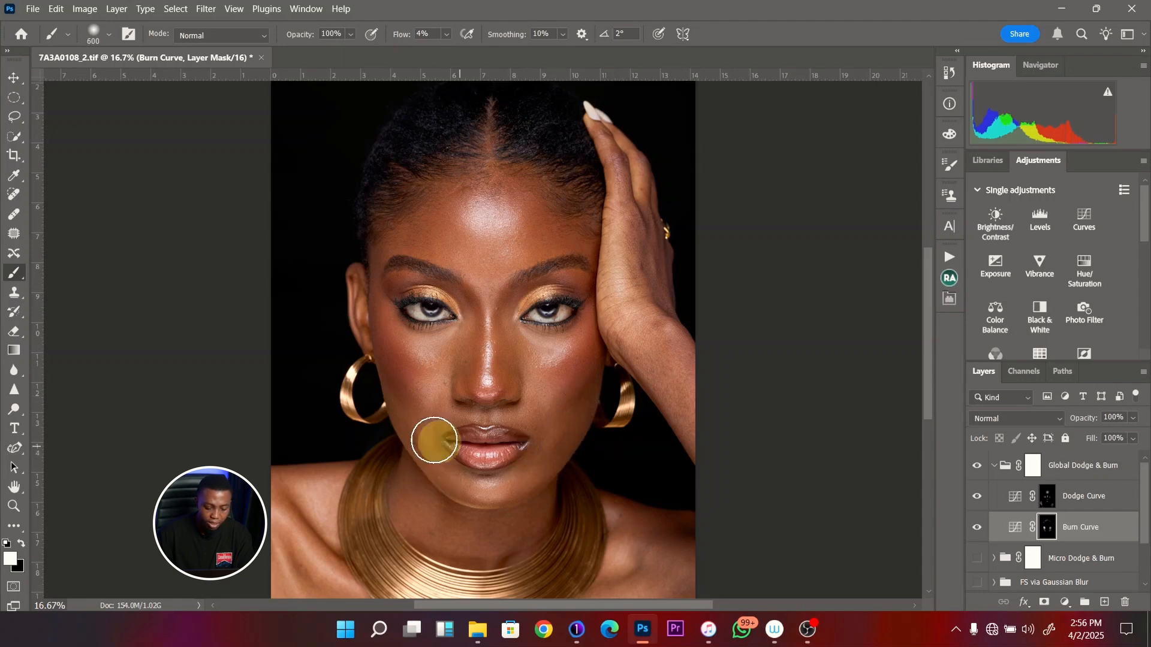
{"action": "mouse_move", "coordinate": [434, 440]}
{"action": "left_mouse_down"}
{"action": "mouse_move", "coordinate": [401, 419]}
{"action": "mouse_move", "coordinate": [427, 460]}
{"action": "mouse_move", "coordinate": [394, 411]}
{"action": "left_mouse_up"}
{"action": "mouse_move", "coordinate": [583, 438]}
{"action": "left_mouse_down"}
{"action": "mouse_move", "coordinate": [579, 403]}
{"action": "mouse_move", "coordinate": [546, 457]}
{"action": "mouse_move", "coordinate": [583, 402]}
{"action": "mouse_move", "coordinate": [539, 462]}
{"action": "mouse_move", "coordinate": [595, 392]}
{"action": "left_mouse_up"}
{"action": "mouse_move", "coordinate": [409, 414]}
{"action": "left_mouse_down"}
{"action": "mouse_move", "coordinate": [419, 426]}
{"action": "mouse_move", "coordinate": [408, 427]}
{"action": "mouse_move", "coordinate": [384, 350]}
{"action": "left_mouse_up"}
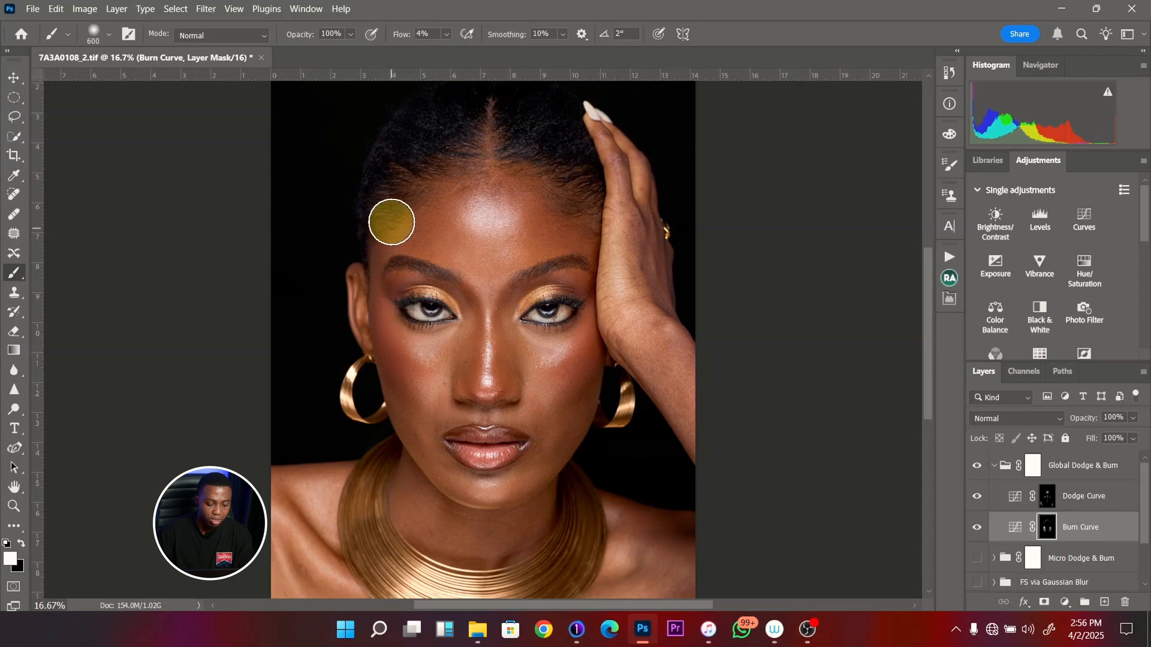
- Burn the outer forehead with a 600 px brush and the sides of the nose with a 200 px brush on the Burn Curve mask
{"action": "mouse_move", "coordinate": [390, 221]}
{"action": "left_mouse_down"}
{"action": "mouse_move", "coordinate": [440, 177]}
{"action": "mouse_move", "coordinate": [495, 170]}
{"action": "mouse_move", "coordinate": [559, 193]}
{"action": "mouse_move", "coordinate": [580, 229]}
{"action": "mouse_move", "coordinate": [582, 272]}
{"action": "left_mouse_up"}
{"action": "key", "text": "bracketleft"}
{"action": "key", "text": "bracketleft"}
{"action": "key", "text": "bracketleft"}
{"action": "key", "text": "bracketleft"}
{"action": "key", "text": "bracketleft"}
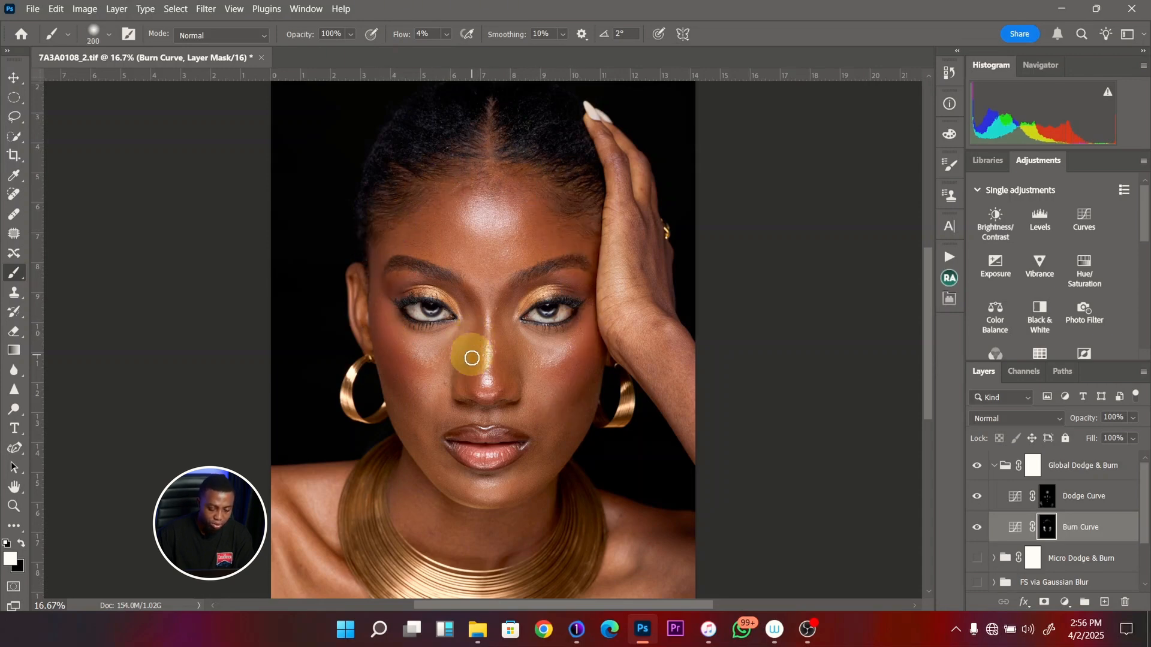
{"action": "mouse_move", "coordinate": [472, 356]}
{"action": "left_mouse_down"}
{"action": "mouse_move", "coordinate": [474, 331]}
{"action": "mouse_move", "coordinate": [473, 376]}
{"action": "mouse_move", "coordinate": [475, 324]}
{"action": "mouse_move", "coordinate": [475, 375]}
{"action": "mouse_move", "coordinate": [476, 351]}
{"action": "mouse_move", "coordinate": [499, 362]}
{"action": "mouse_move", "coordinate": [497, 319]}
{"action": "mouse_move", "coordinate": [502, 373]}
{"action": "mouse_move", "coordinate": [499, 317]}
{"action": "mouse_move", "coordinate": [502, 380]}
{"action": "mouse_move", "coordinate": [469, 350]}
{"action": "mouse_move", "coordinate": [475, 318]}
{"action": "mouse_move", "coordinate": [508, 327]}
{"action": "mouse_move", "coordinate": [503, 303]}
{"action": "left_mouse_up"}
- Dodge the inner cheek and nose with a 250 px brush and the chin with a 300 px brush on the Dodge Curve mask
{"action": "key", "text": "bracketright"}
{"action": "left_click", "coordinate": [1045, 530]}
{"action": "left_click", "coordinate": [1046, 496]}
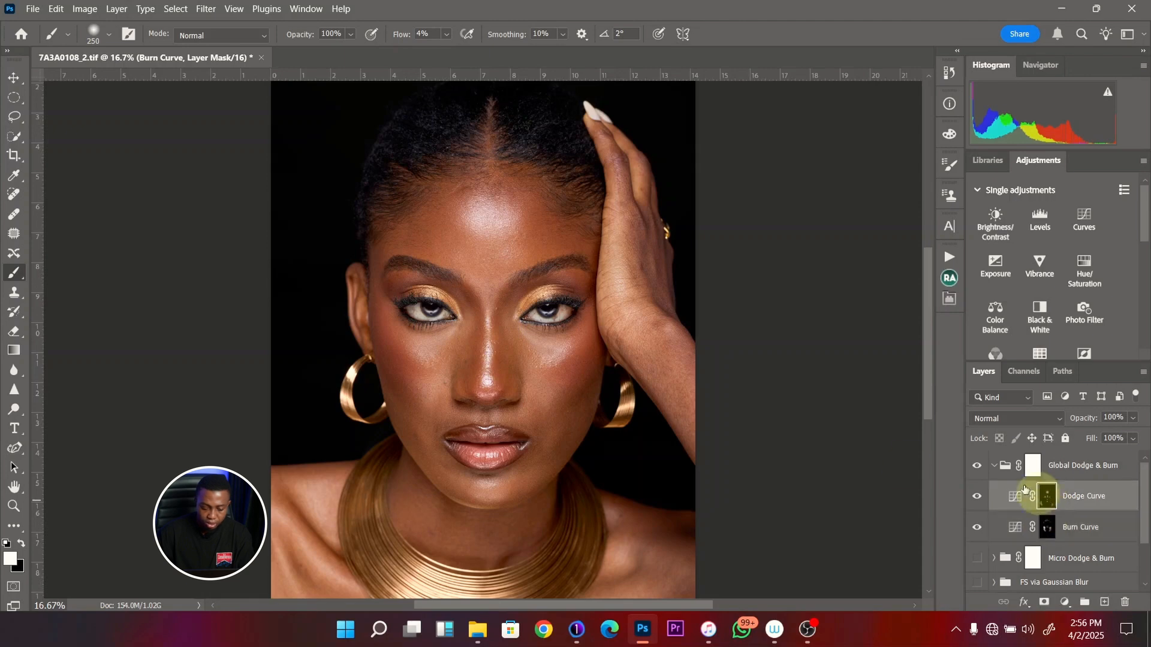
{"action": "mouse_move", "coordinate": [445, 345]}
{"action": "left_mouse_down"}
{"action": "mouse_move", "coordinate": [490, 361]}
{"action": "mouse_move", "coordinate": [488, 338]}
{"action": "mouse_move", "coordinate": [484, 385]}
{"action": "left_mouse_up"}
{"action": "key", "text": "bracketright"}
{"action": "left_click_drag", "start_coordinate": [495, 493], "coordinate": [497, 495]}
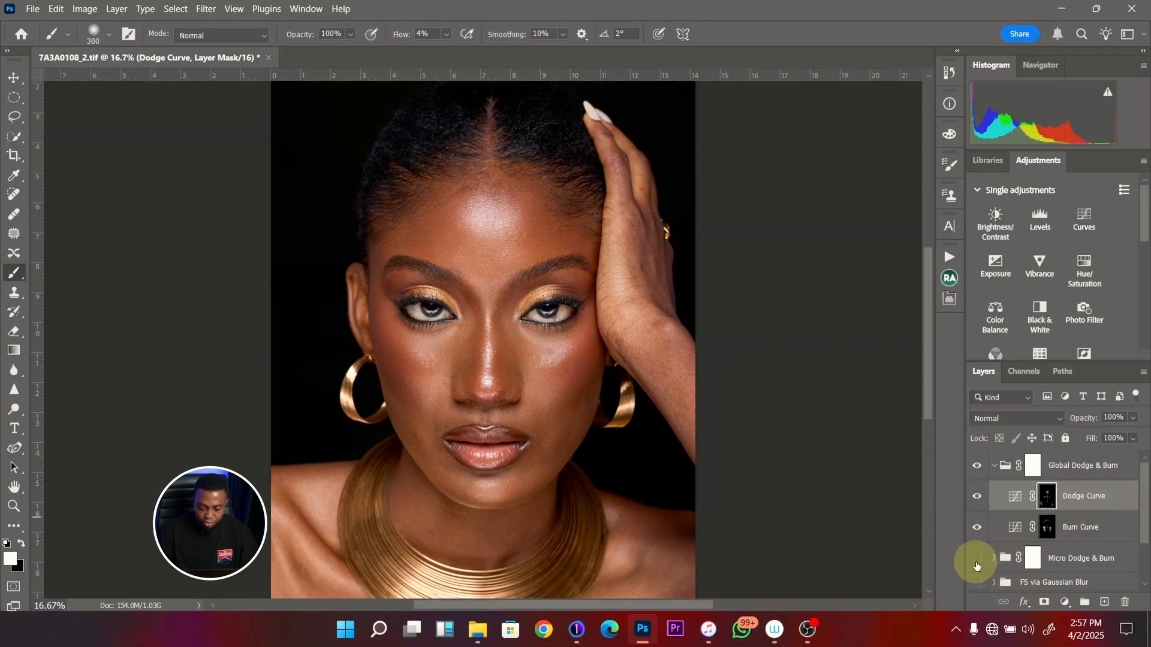
- Turn the Micro Dodge & Burn and FS via Gaussian Blur groups back on
{"action": "scroll", "coordinate": [1143, 498], "scroll_direction": "down", "scroll_amount": 1}
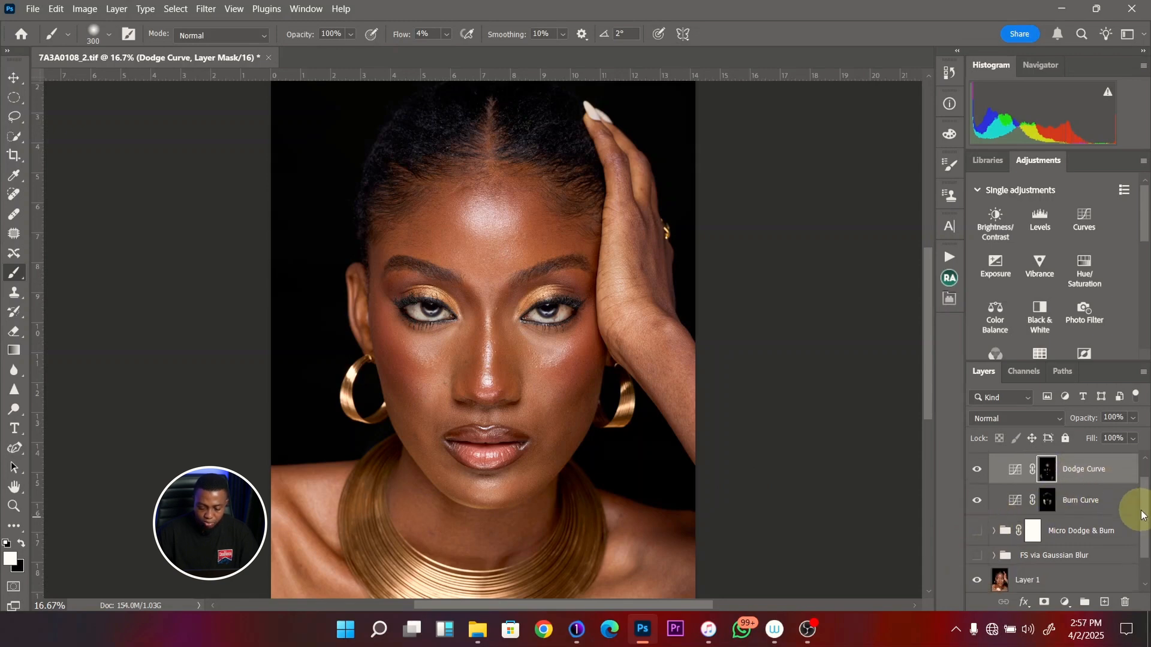
{"action": "left_click", "coordinate": [981, 547]}
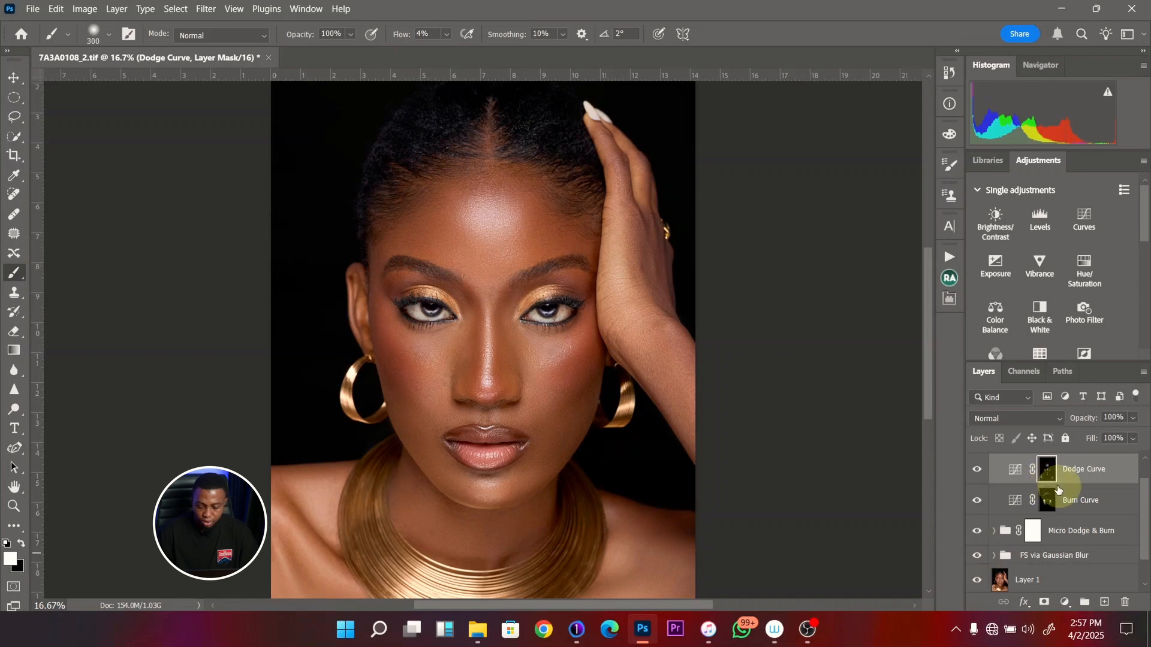
{"action": "scroll", "coordinate": [1143, 503], "scroll_direction": "up", "scroll_amount": 1}
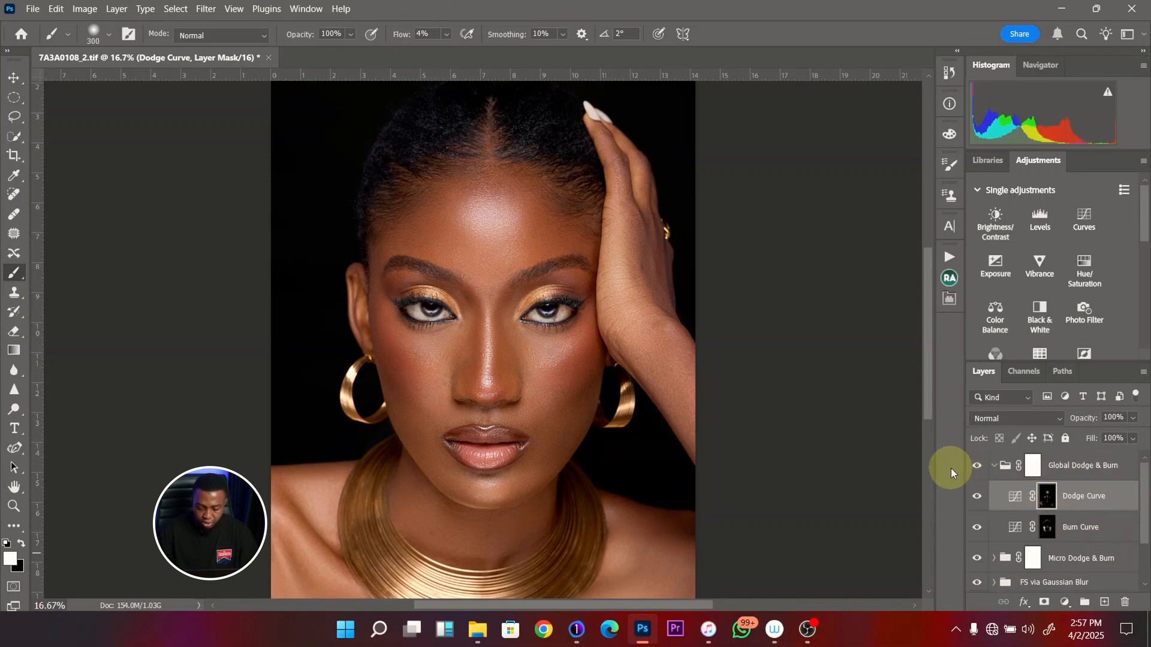
- Compare the portrait with and without the Global Dodge & Burn group, the Dodge Curve layer and the Burn Curve layer
{"action": "left_click", "coordinate": [977, 467]}
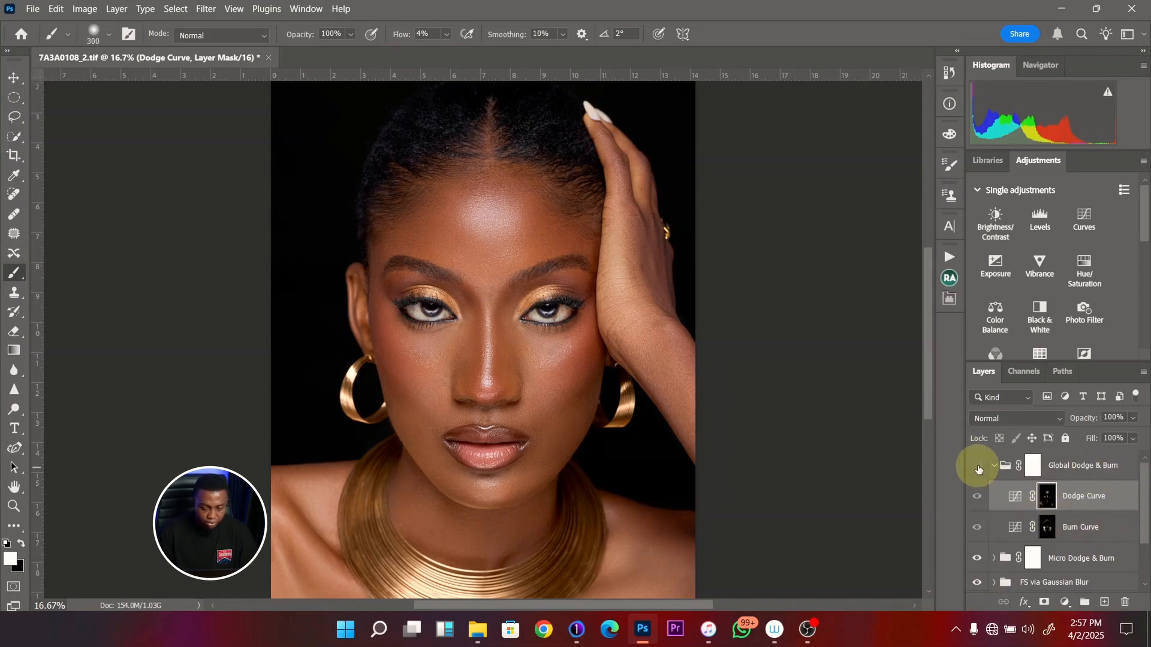
{"action": "left_click", "coordinate": [977, 466]}
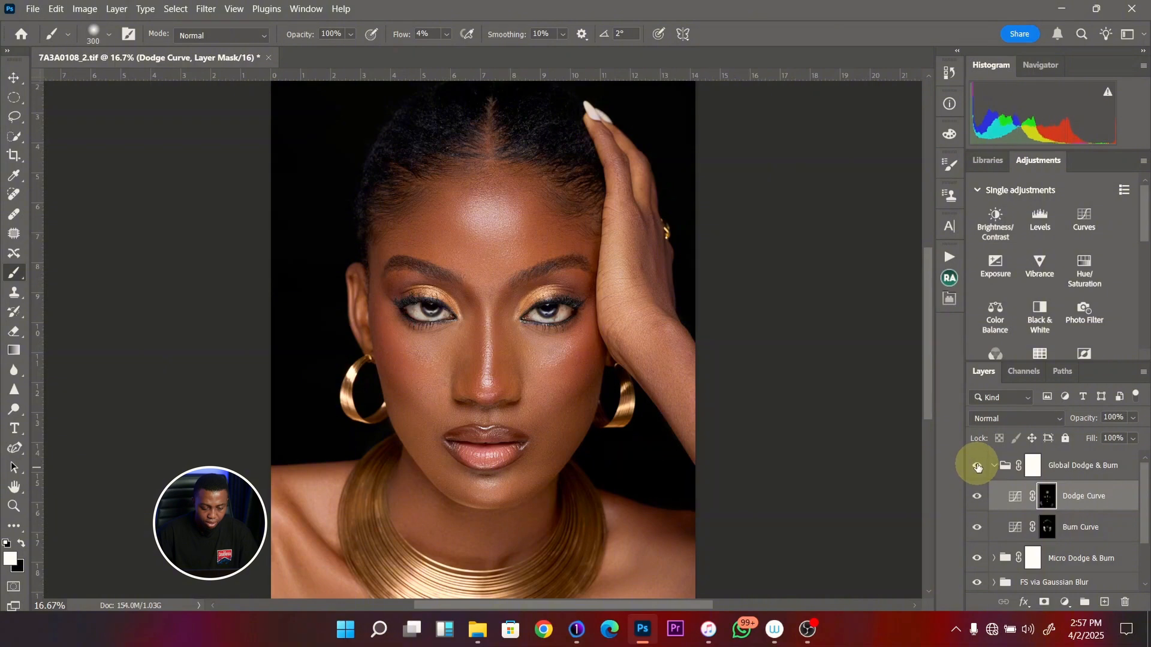
{"action": "left_click", "coordinate": [978, 498]}
{"action": "left_click", "coordinate": [981, 496]}
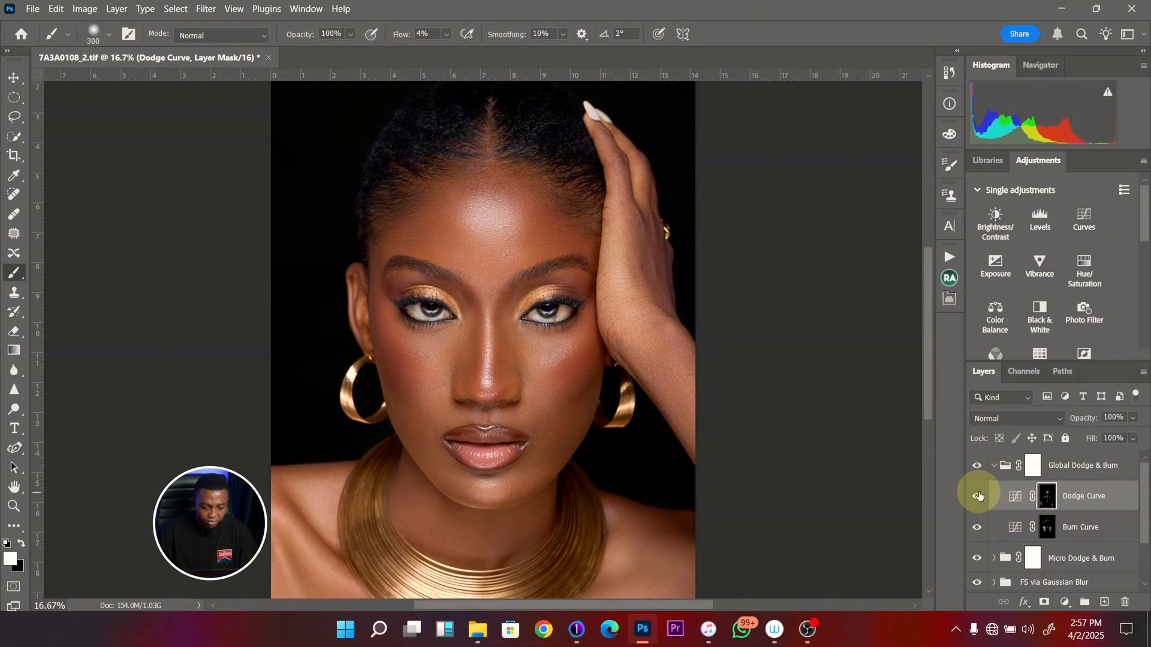
{"action": "left_click", "coordinate": [981, 497]}
{"action": "left_click", "coordinate": [982, 495]}
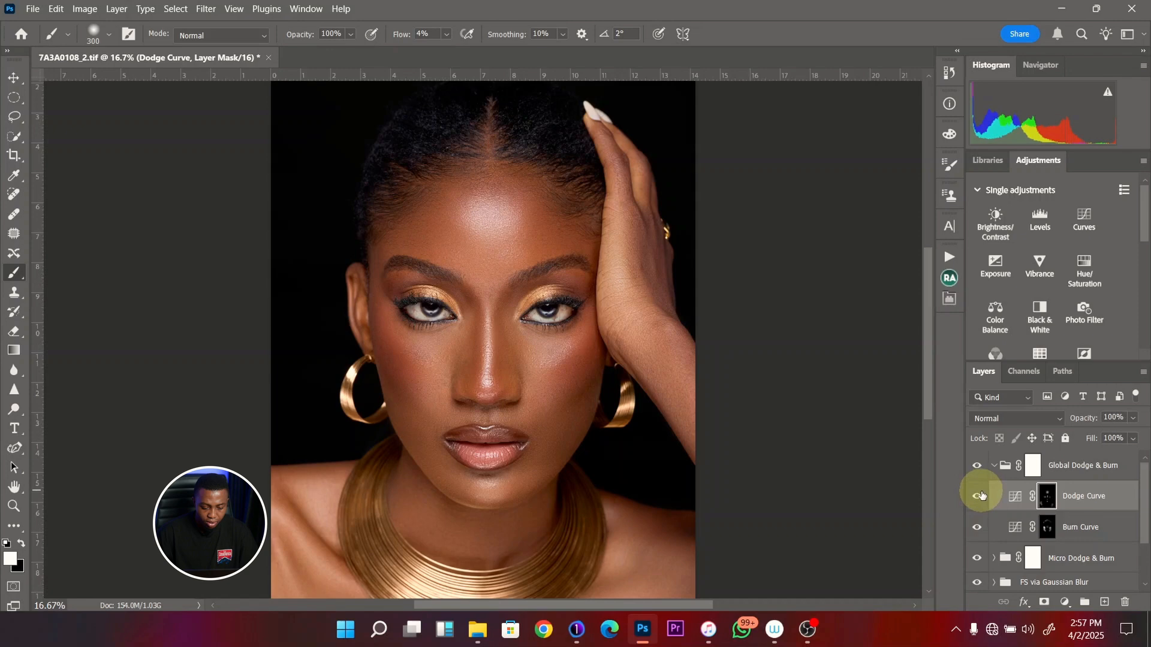
{"action": "left_click", "coordinate": [976, 533]}
{"action": "left_click", "coordinate": [976, 533]}
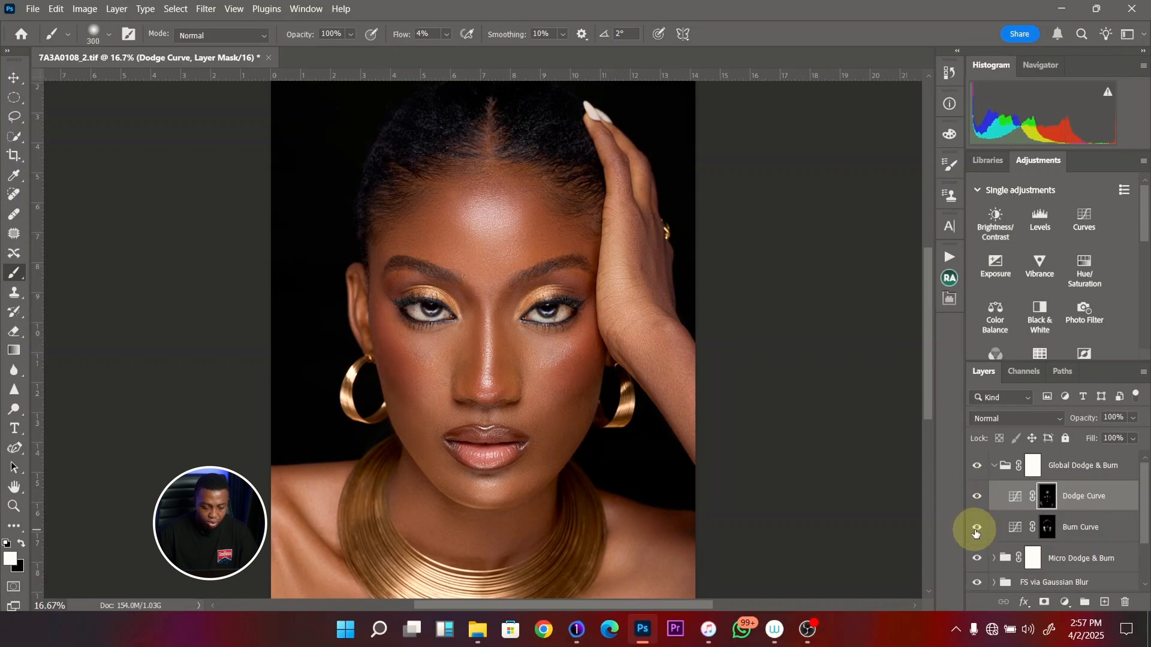
{"action": "left_click", "coordinate": [978, 530]}
{"action": "left_click", "coordinate": [979, 529]}
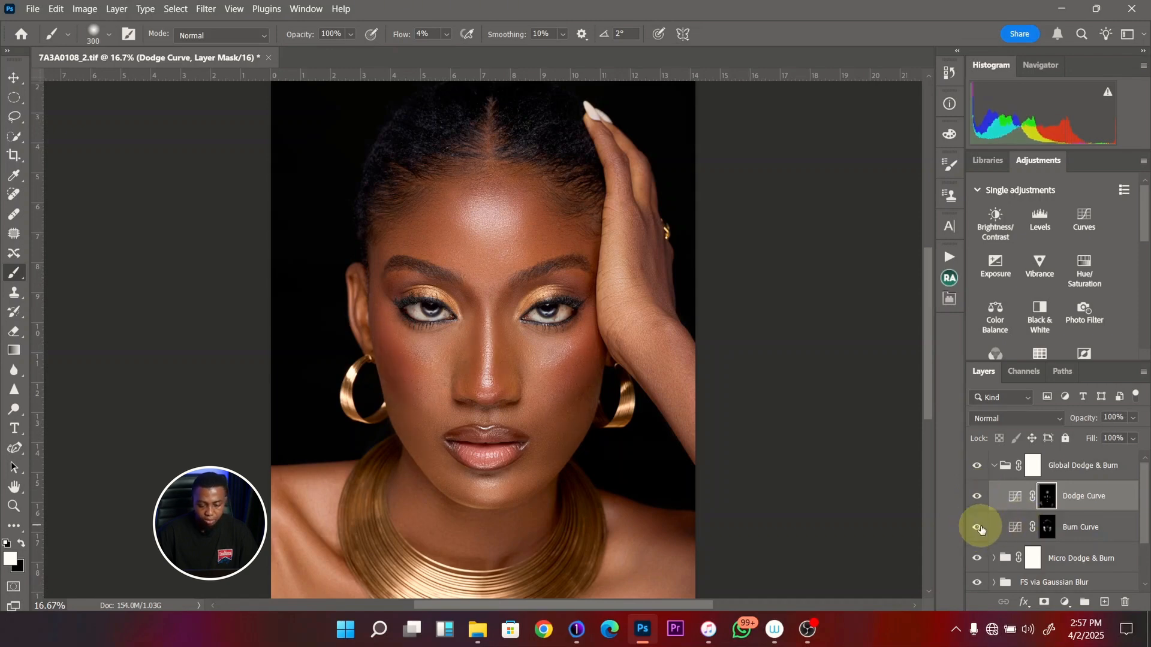
- Feather the Dodge Curve mask by 11 px and the Burn Curve mask by 8.9 px, and set the Burn Curve layer's opacity to 87%
{"action": "double_click", "coordinate": [1048, 501]}
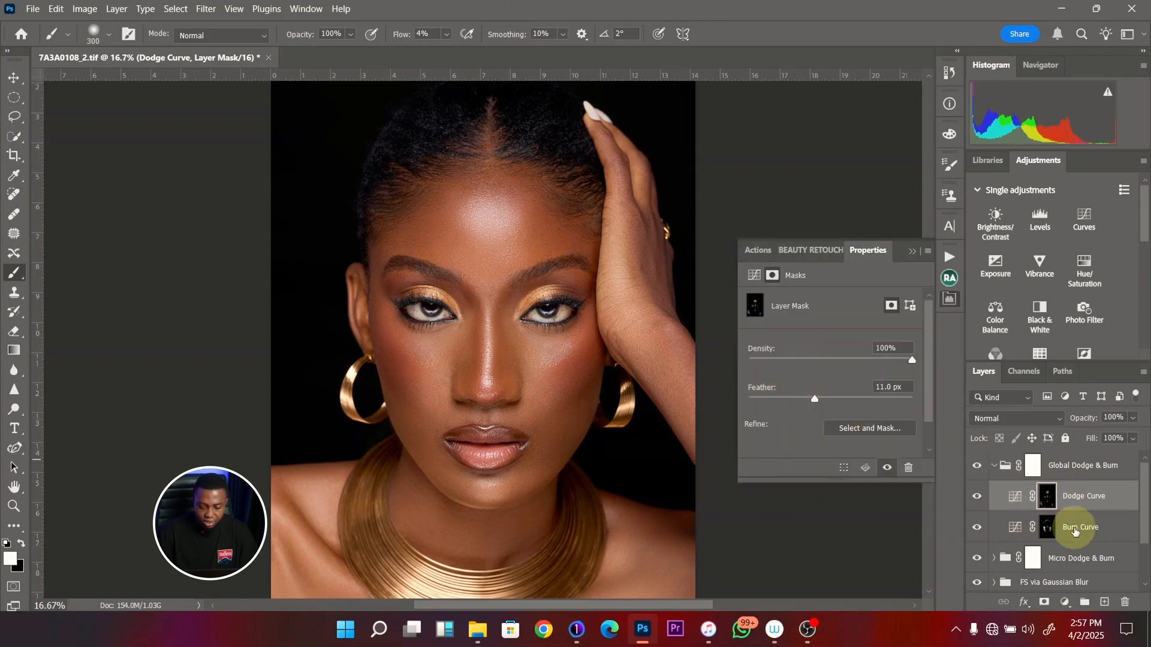
{"action": "left_click", "coordinate": [1048, 528]}
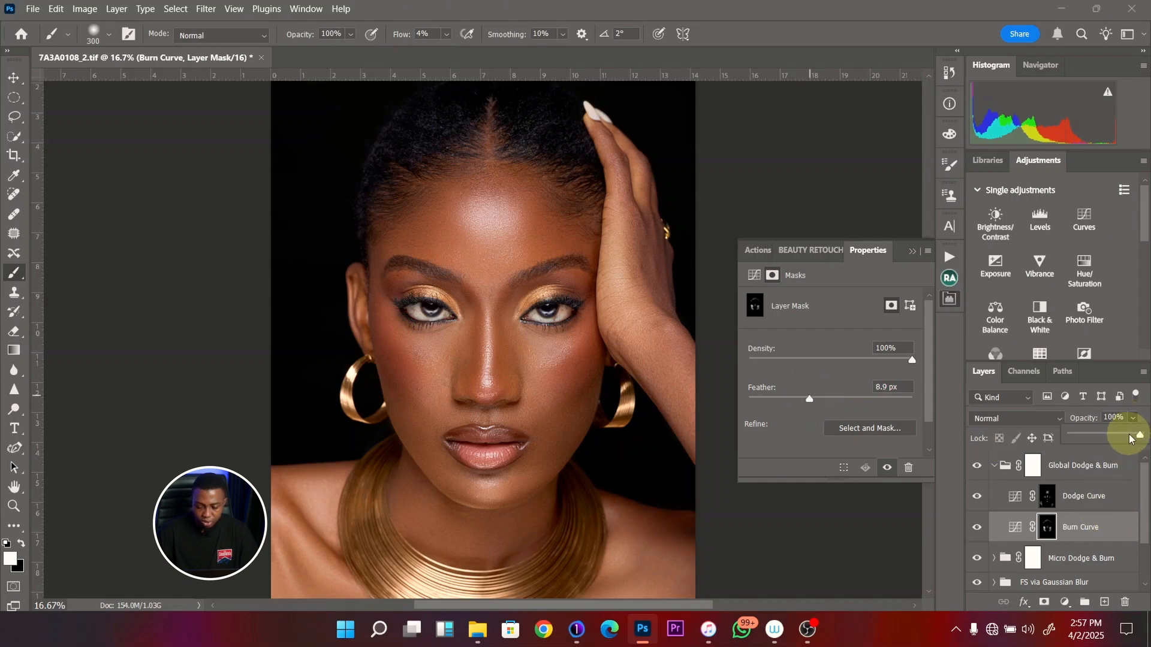
- Compare the whole portrait before and after the Global Dodge & Burn group
{"action": "key", "text": "z"}
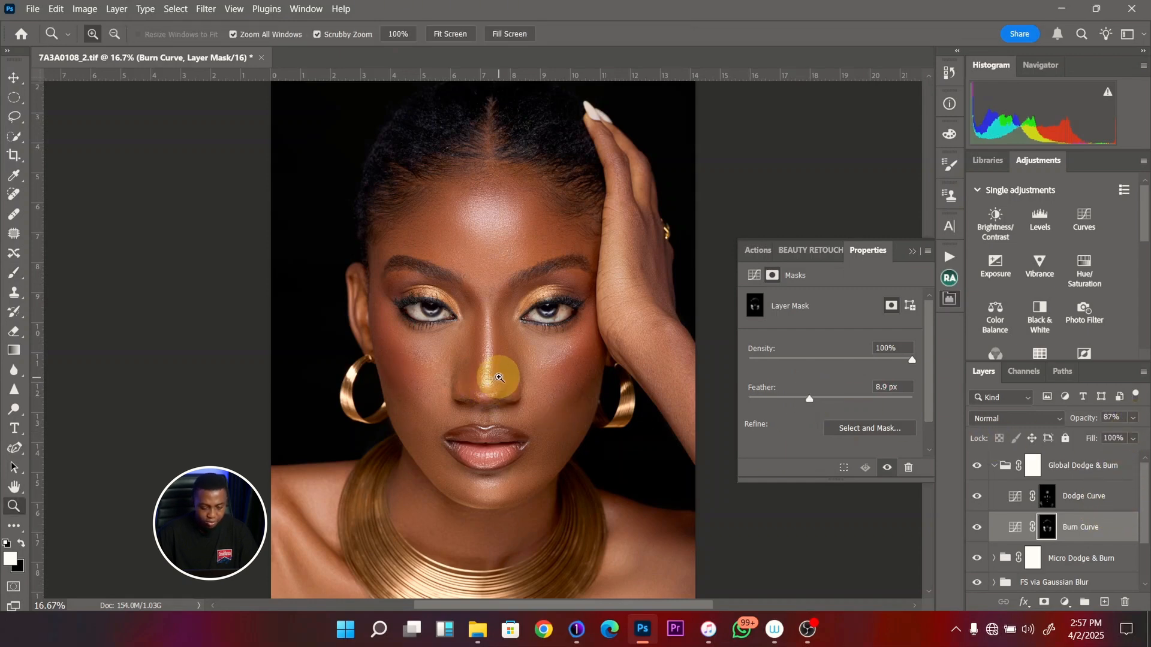
{"action": "left_click_drag", "start_coordinate": [499, 377], "coordinate": [473, 376]}
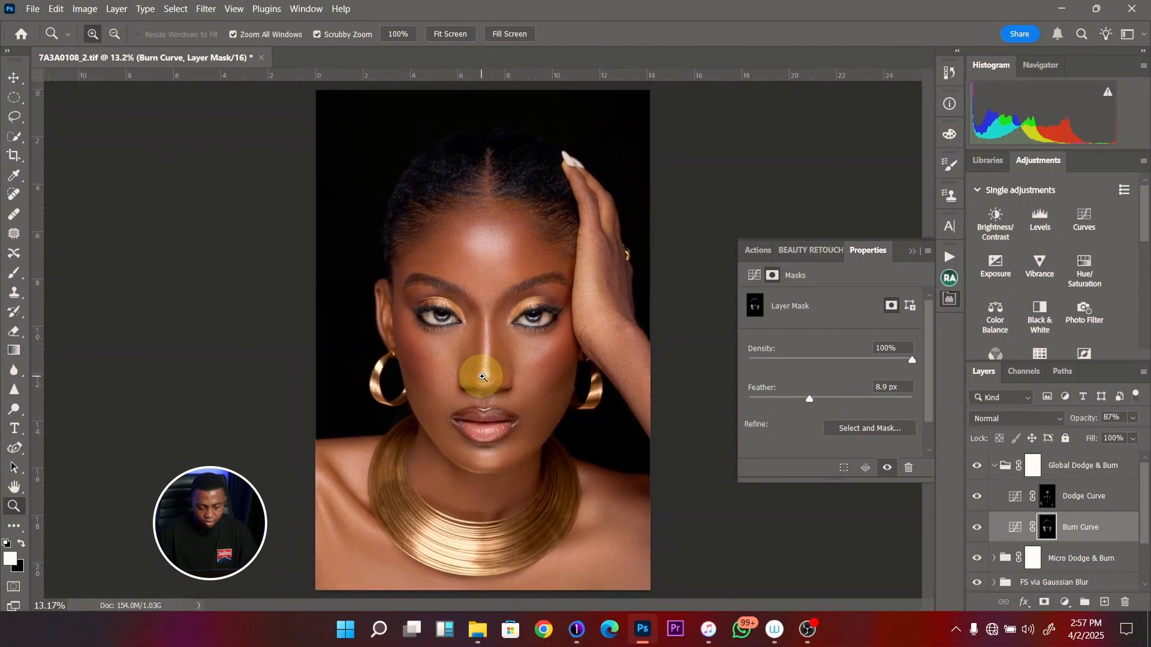
{"action": "left_click", "coordinate": [977, 466]}
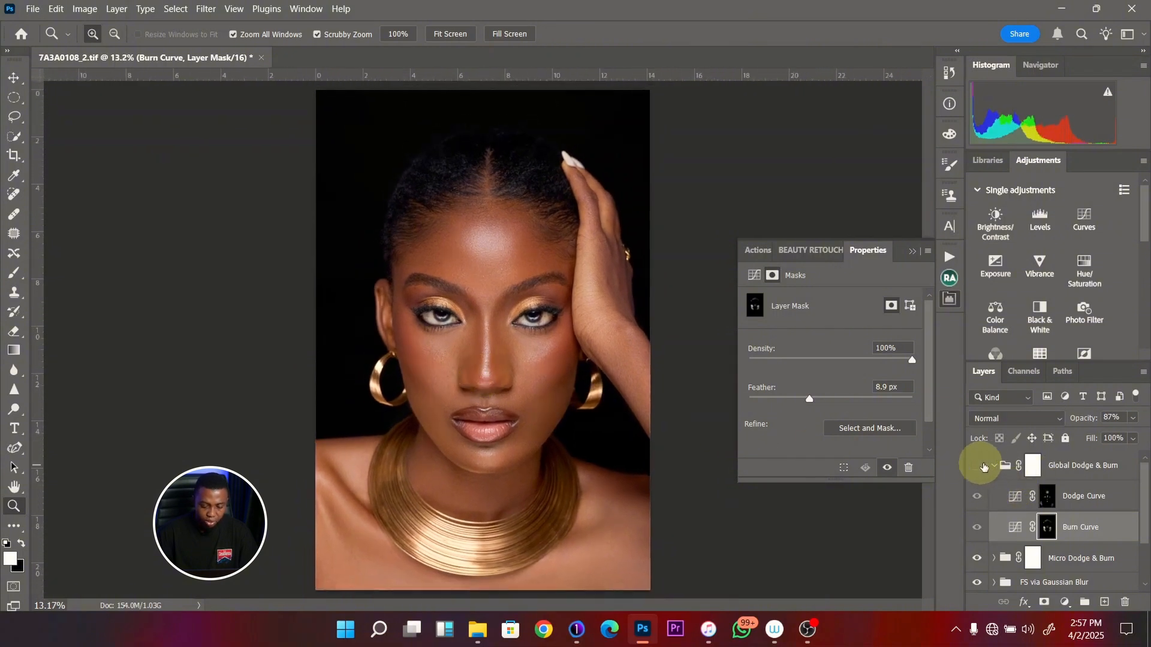
{"action": "left_click", "coordinate": [977, 466]}
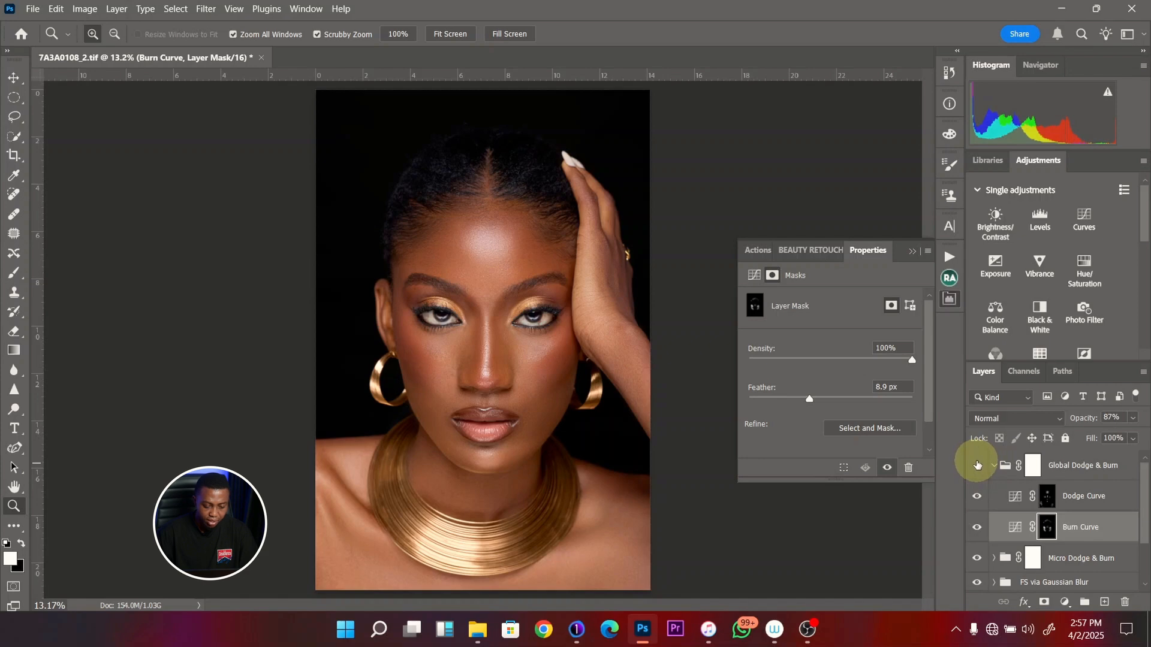
{"action": "left_click", "coordinate": [977, 465]}
{"action": "left_click", "coordinate": [977, 465]}
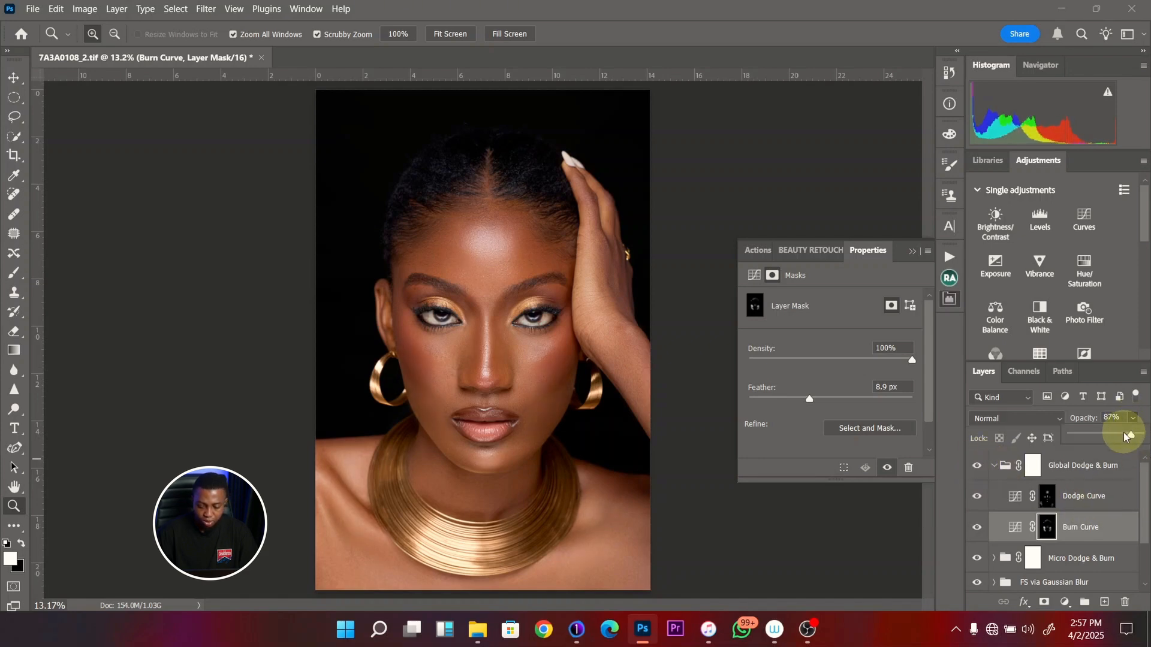
- Set the Dodge Curve layer's opacity to 89% and, after a before-and-after check, collapse the Global Dodge & Burn group
{"action": "left_click", "coordinate": [1103, 495]}
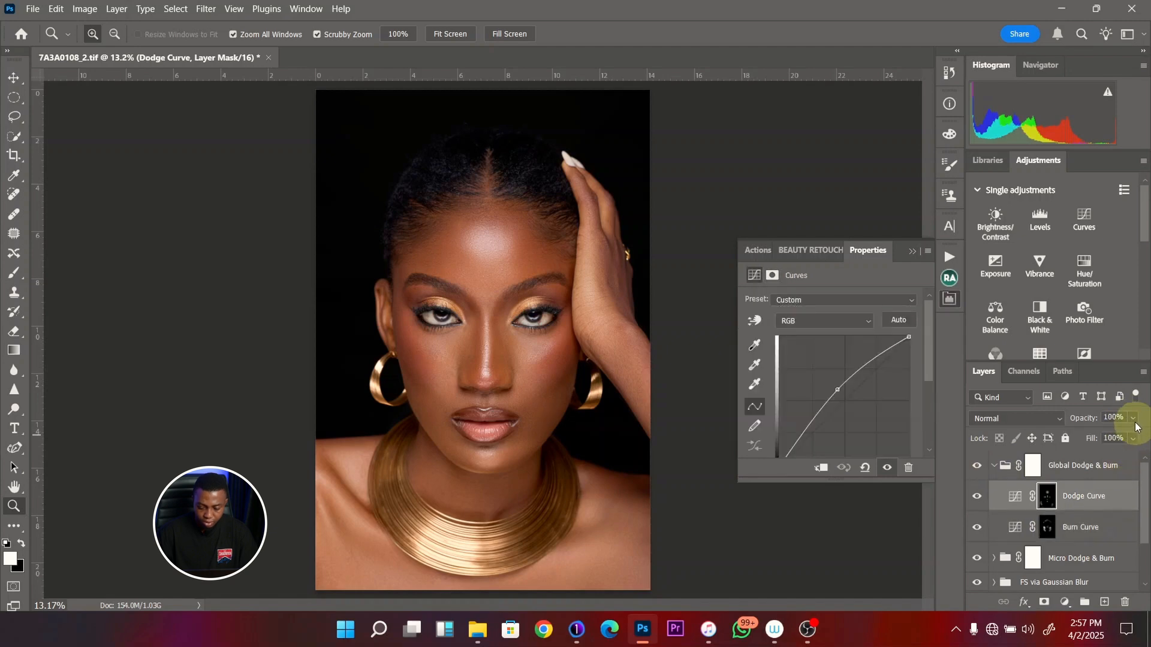
{"action": "left_click_drag", "start_coordinate": [1135, 436], "coordinate": [1126, 436]}
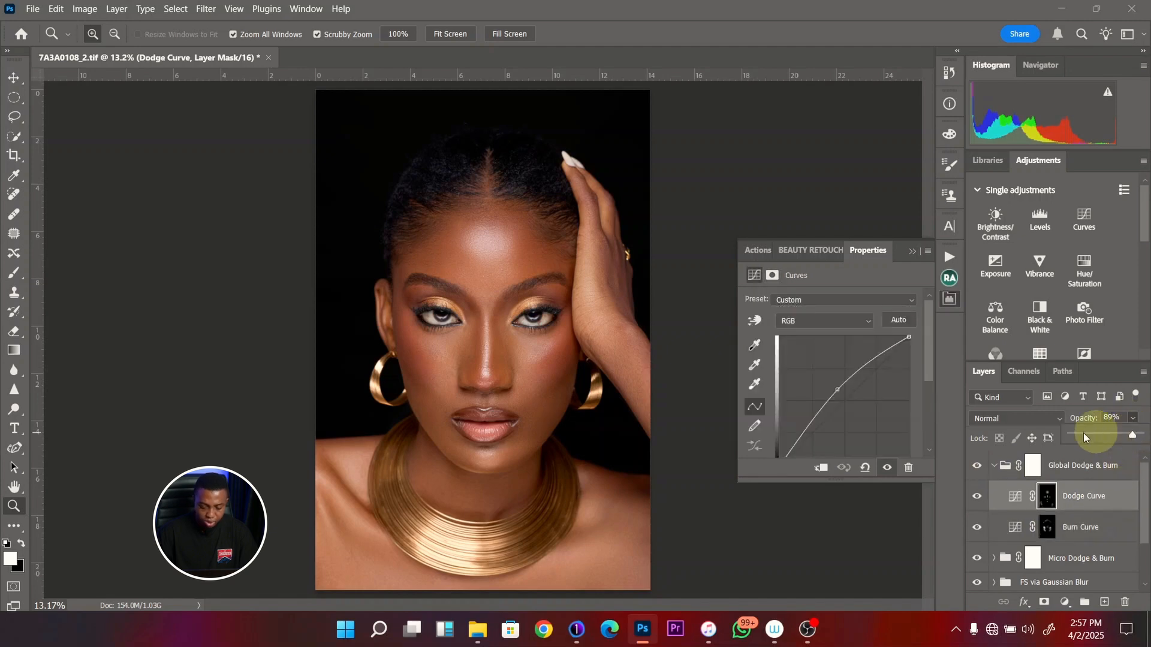
{"action": "left_click", "coordinate": [978, 465]}
{"action": "left_click", "coordinate": [981, 465]}
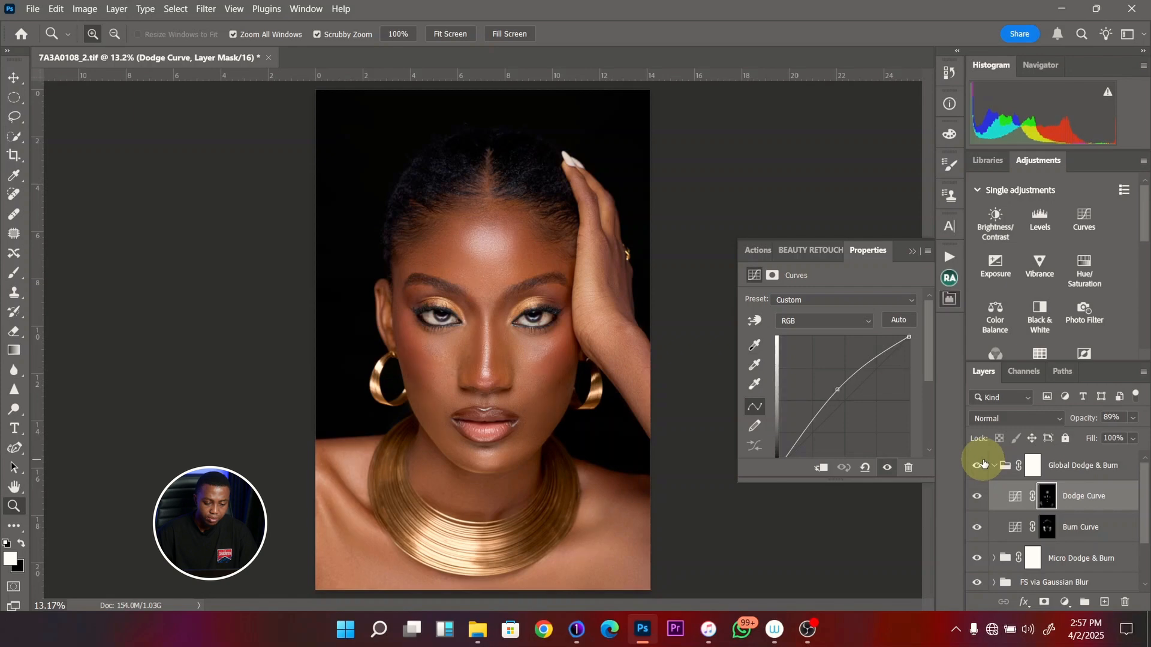
{"action": "left_click", "coordinate": [983, 464]}
{"action": "left_click", "coordinate": [983, 464]}
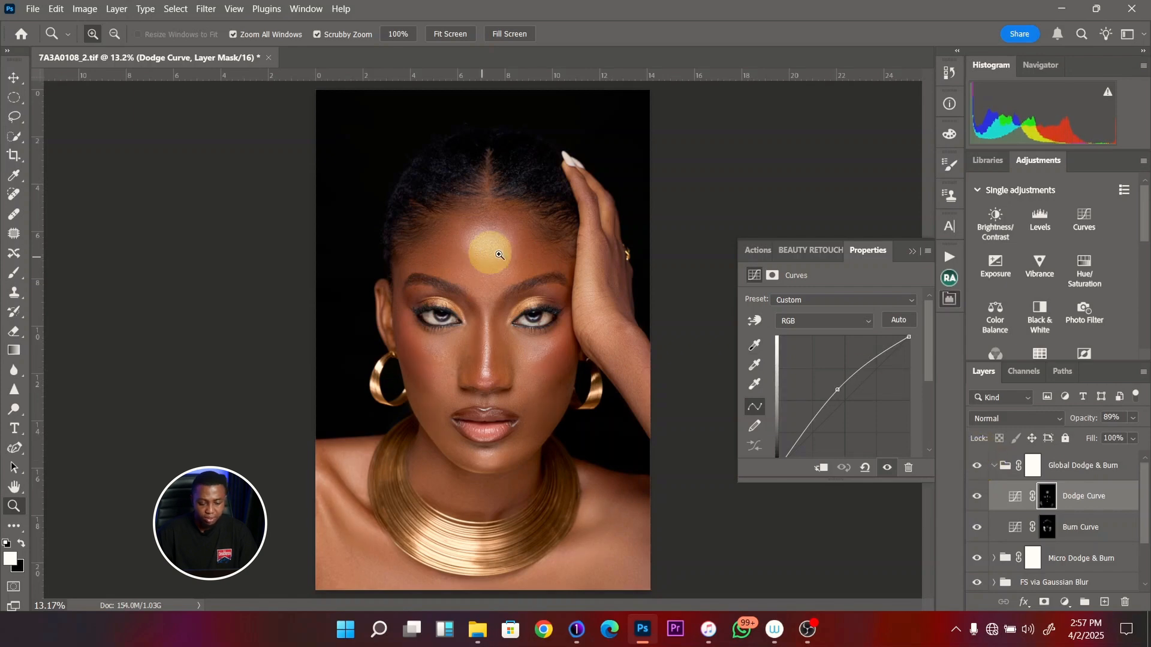
{"action": "mouse_move", "coordinate": [507, 252]}
{"action": "left_mouse_down"}
{"action": "mouse_move", "coordinate": [552, 243]}
{"action": "mouse_move", "coordinate": [514, 236]}
{"action": "left_mouse_up"}
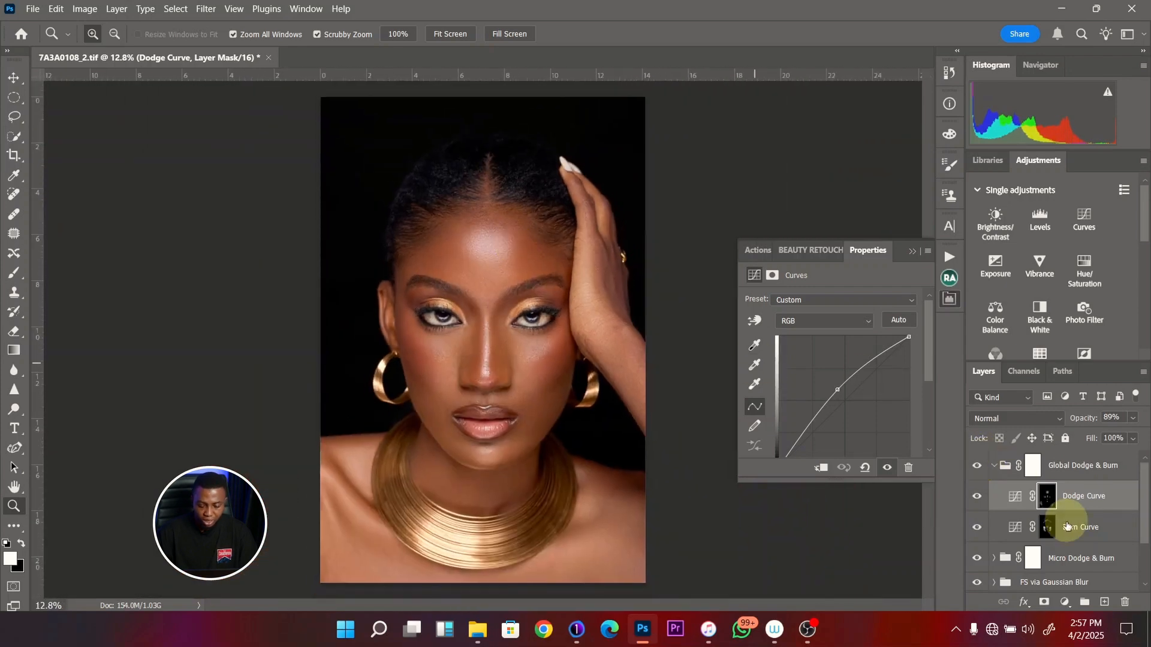
{"action": "left_click", "coordinate": [995, 467]}
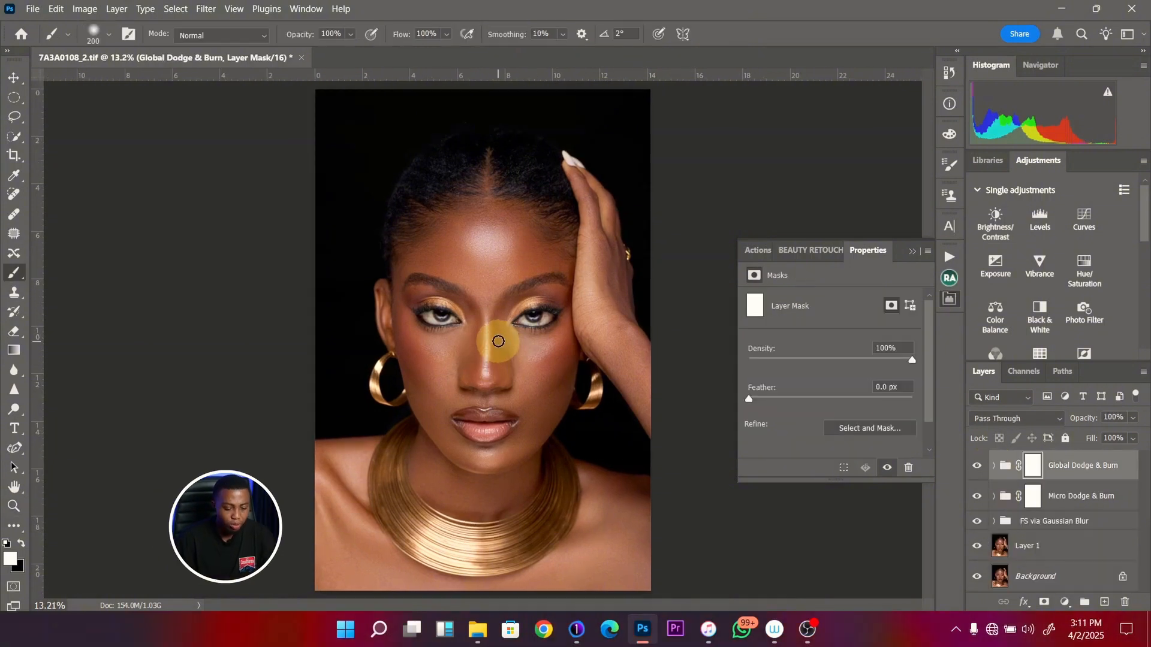
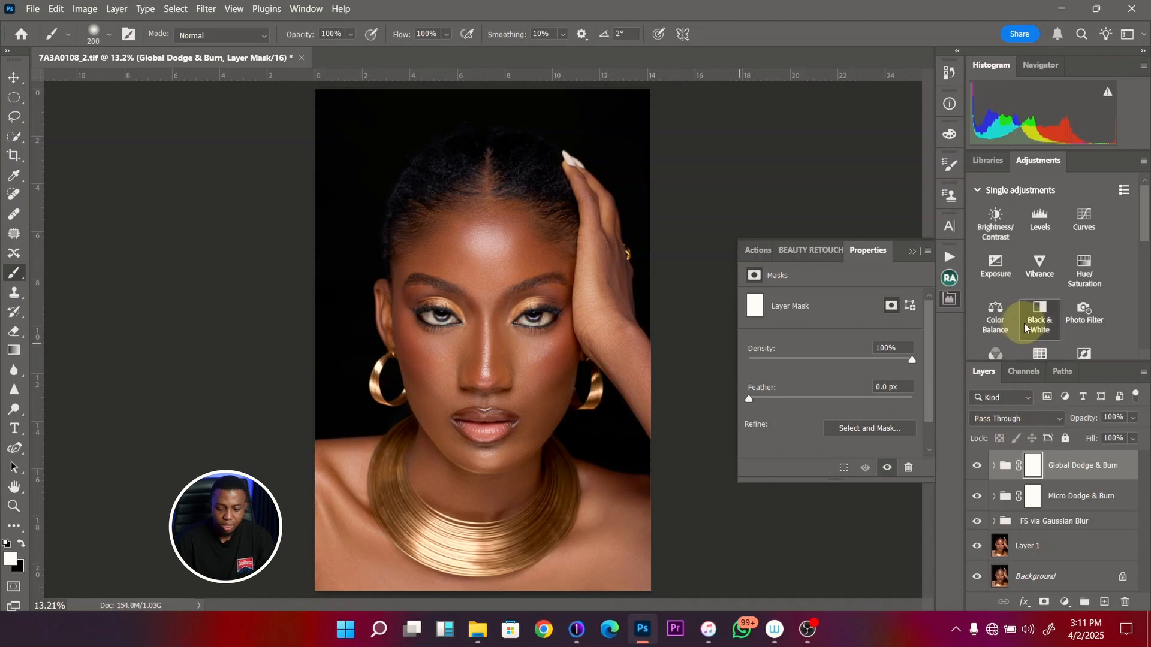
- Add a Black & White adjustment layer above the Global Dodge & Burn group in Soft Light blend mode
{"action": "left_click", "coordinate": [1039, 317]}
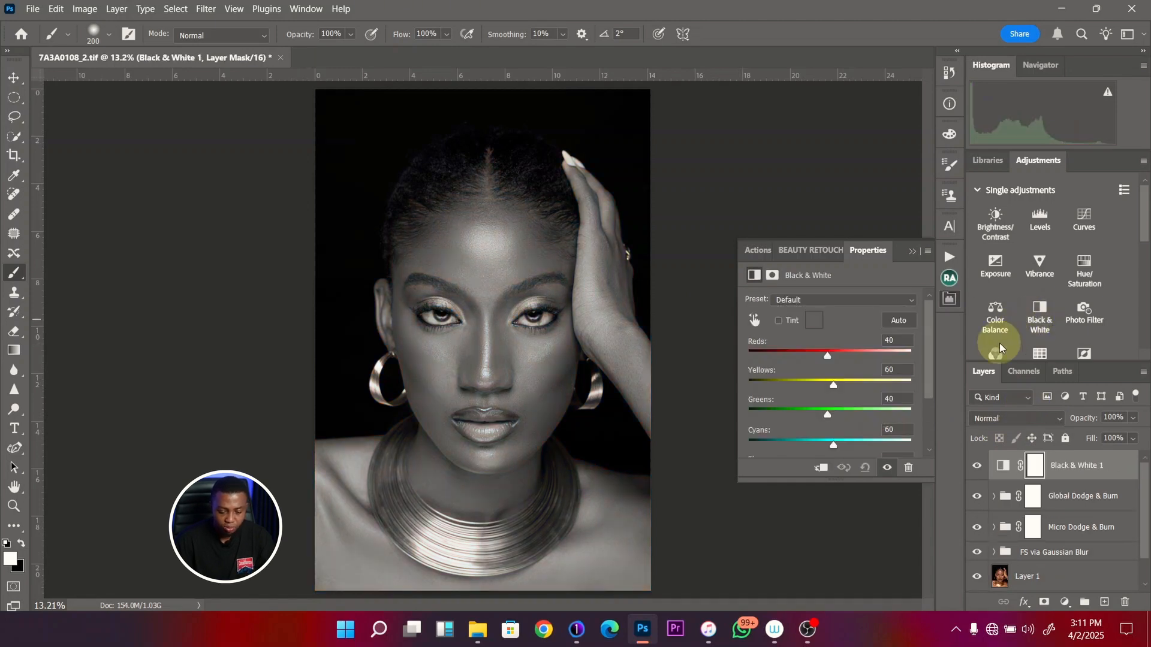
{"action": "left_click", "coordinate": [1030, 420]}
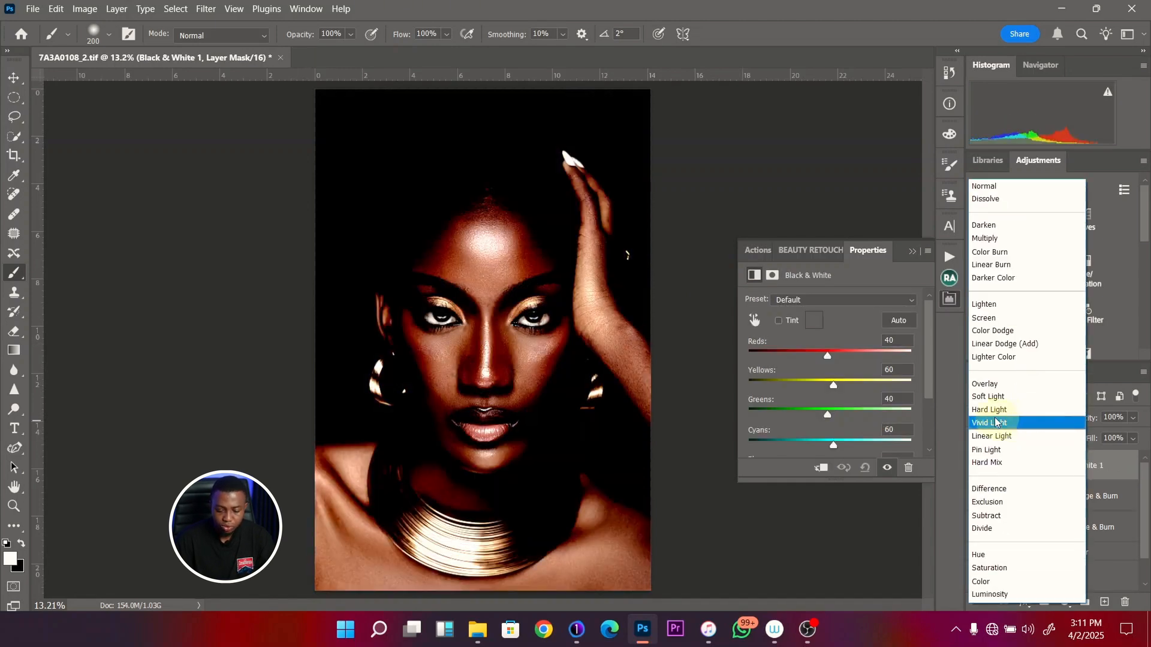
{"action": "left_click", "coordinate": [1005, 397]}
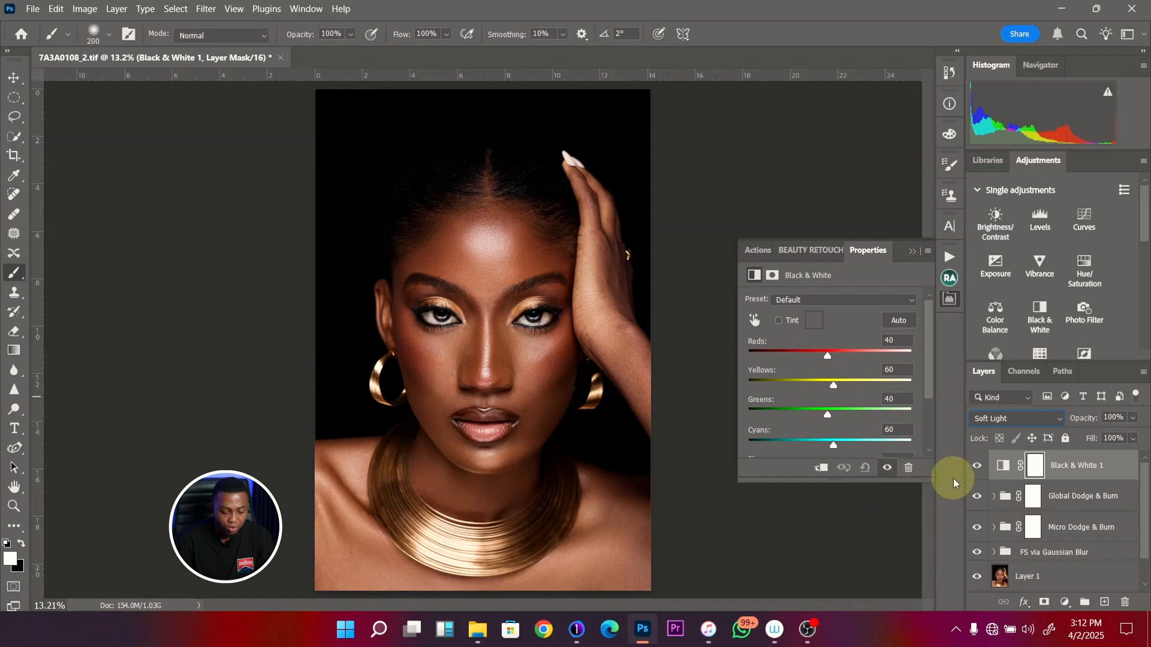
- Fade the Black & White layer out of the shadows by splitting its Underlying Layer Blend If black point to 0 / 255
{"action": "double_click", "coordinate": [1125, 466]}
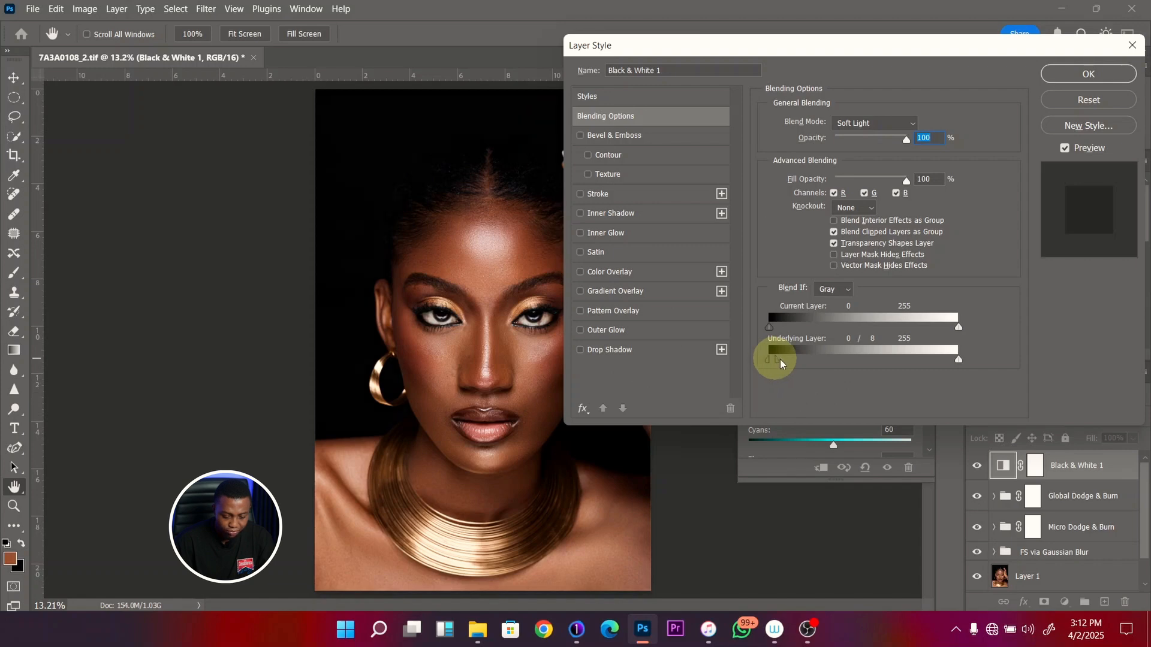
{"action": "left_click_drag", "start_coordinate": [788, 364], "coordinate": [960, 358]}
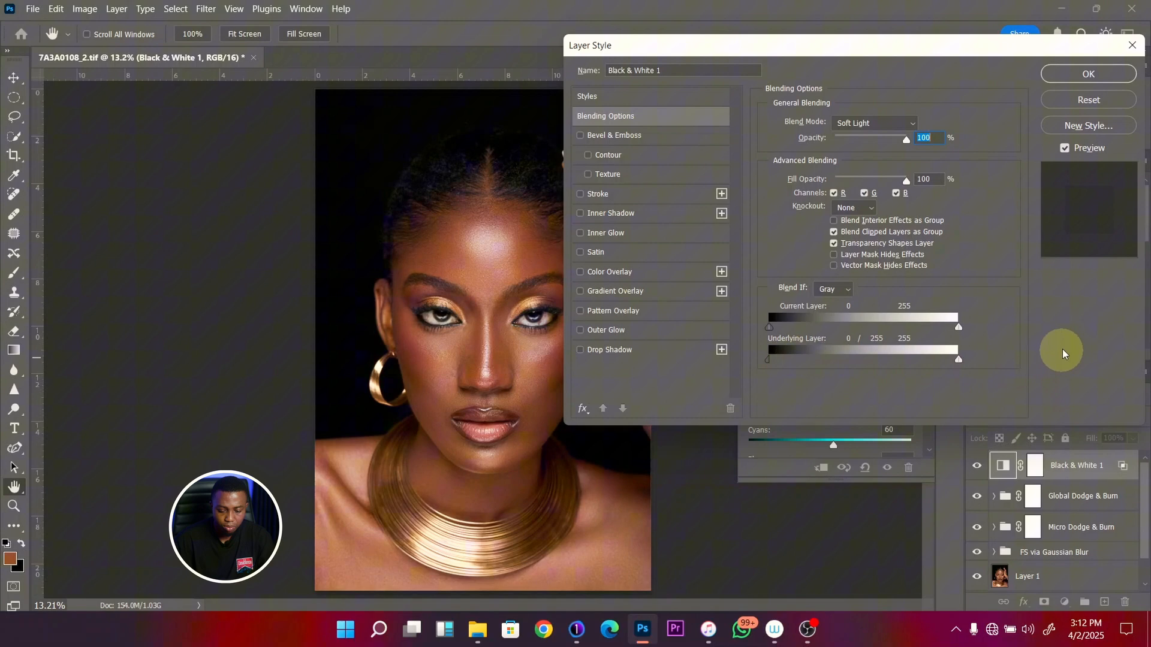
{"action": "left_click", "coordinate": [1106, 75]}
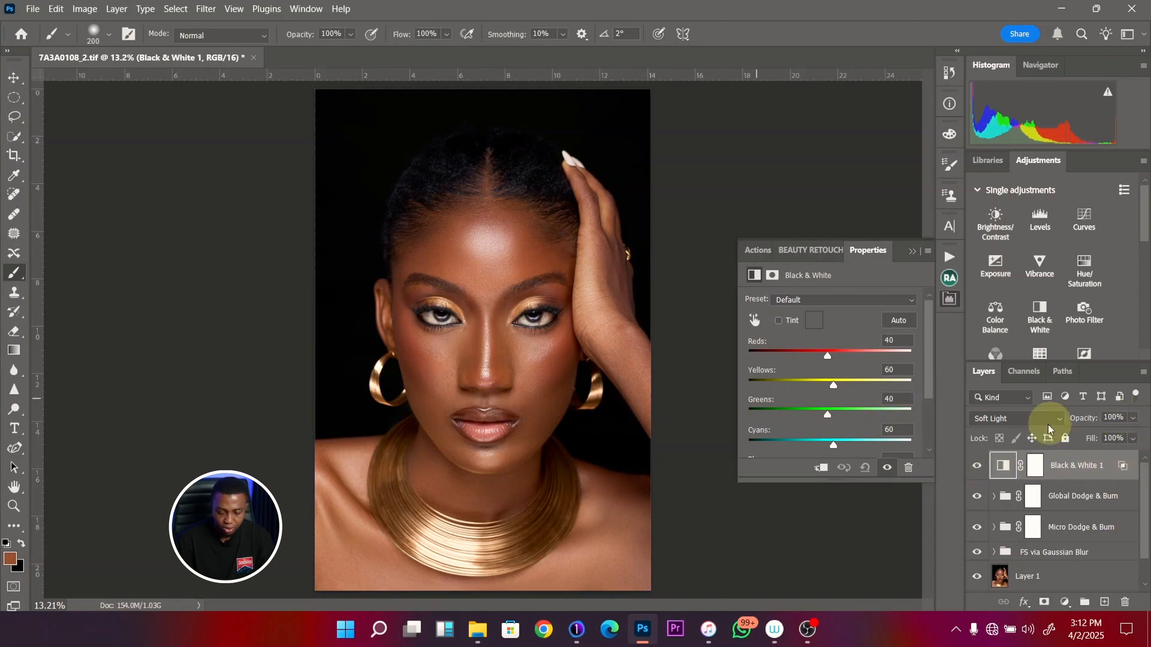
- Preview the Black & White layer off and on, and set its opacity to 49%
{"action": "left_click", "coordinate": [977, 467]}
{"action": "left_click", "coordinate": [975, 468]}
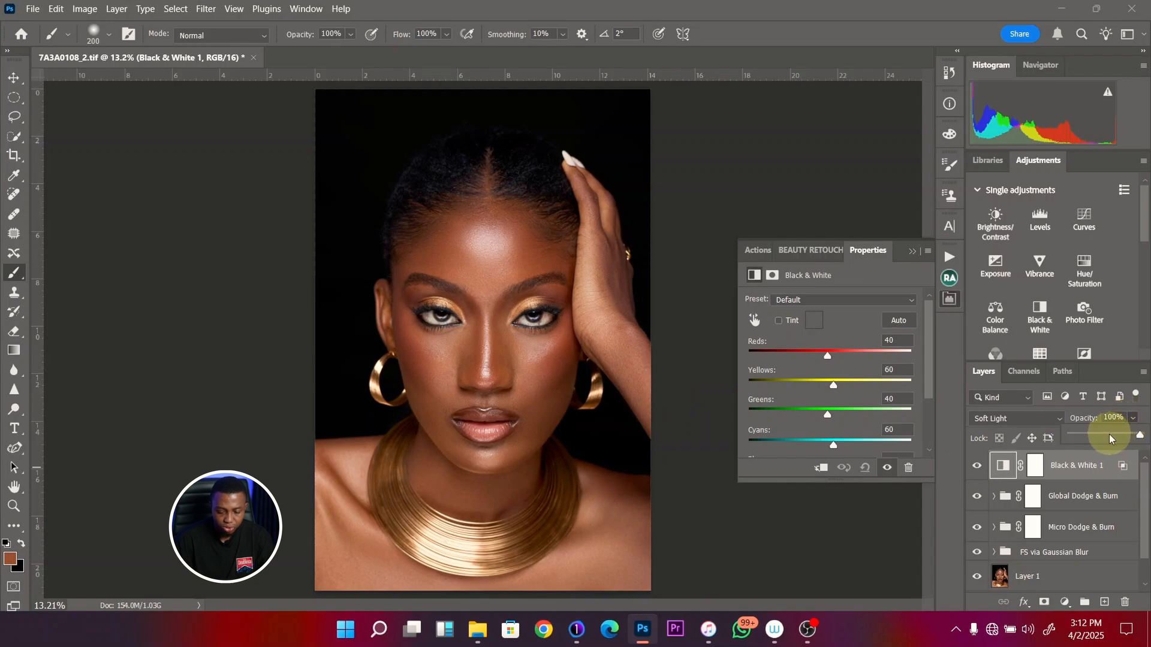
{"action": "left_click_drag", "start_coordinate": [1107, 434], "coordinate": [1102, 434]}
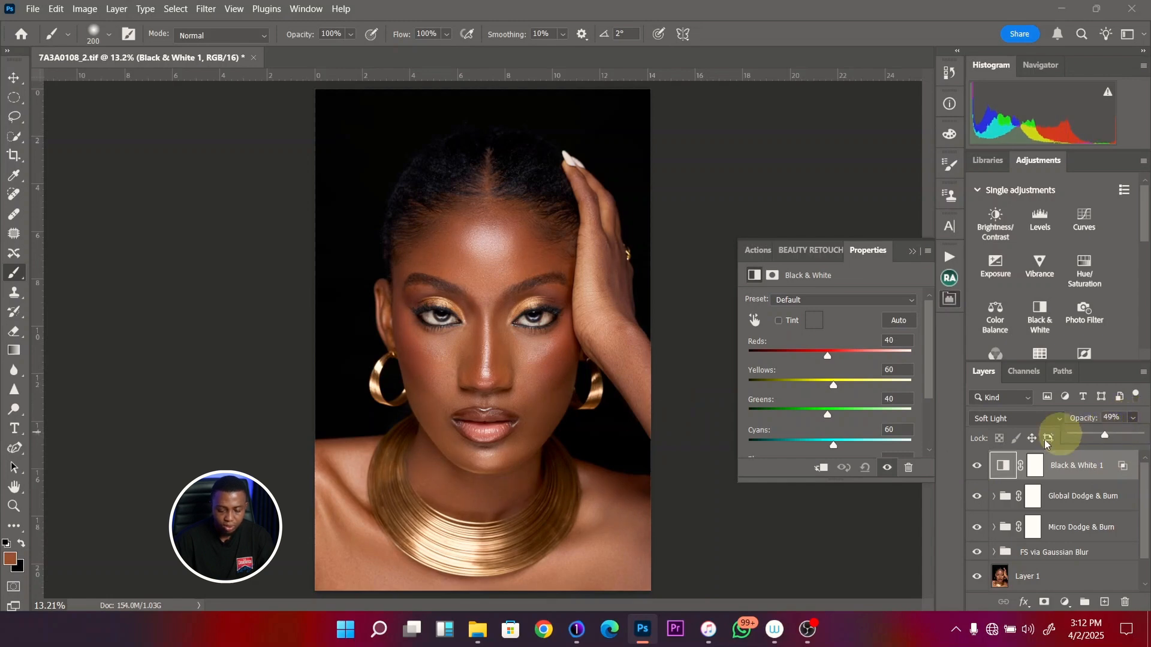
- Compare the whole portrait with and without the Black & White layer
{"action": "left_click", "coordinate": [977, 467]}
{"action": "left_click", "coordinate": [977, 468]}
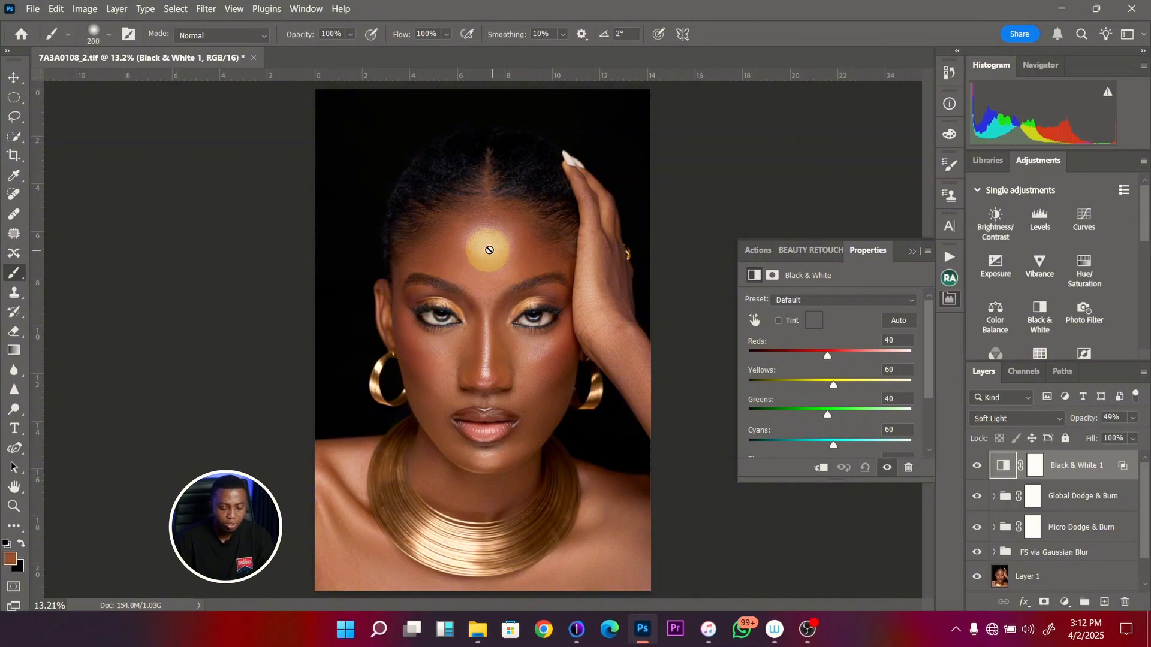
{"action": "left_click", "coordinate": [977, 466]}
{"action": "left_click", "coordinate": [978, 467]}
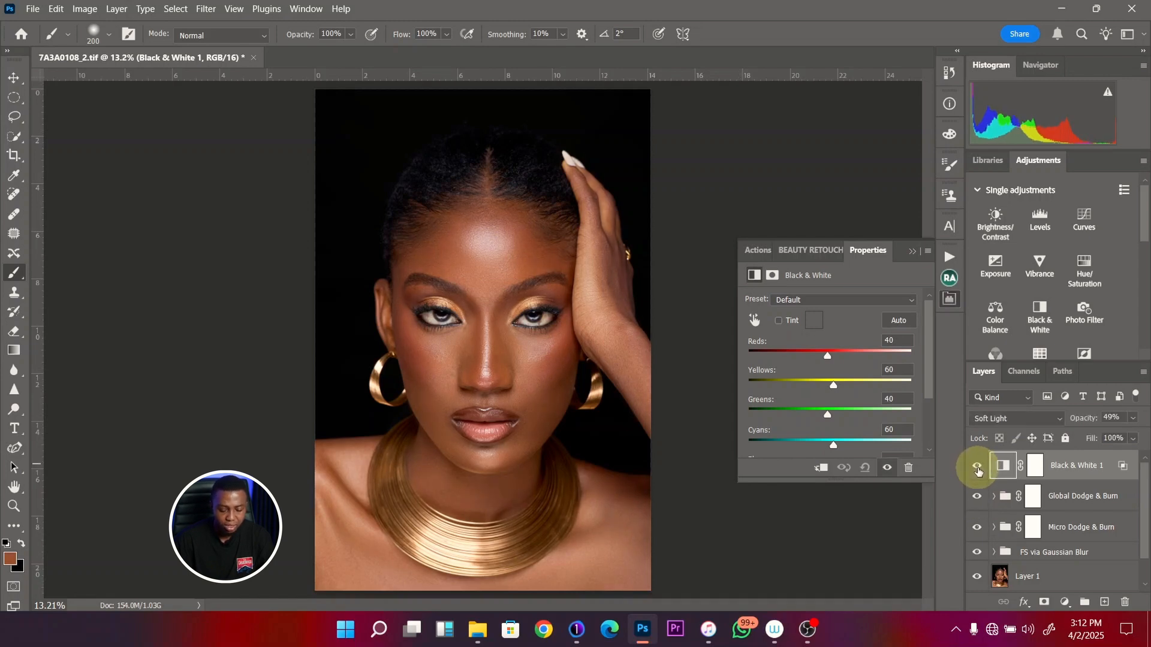
{"action": "left_click", "coordinate": [978, 470]}
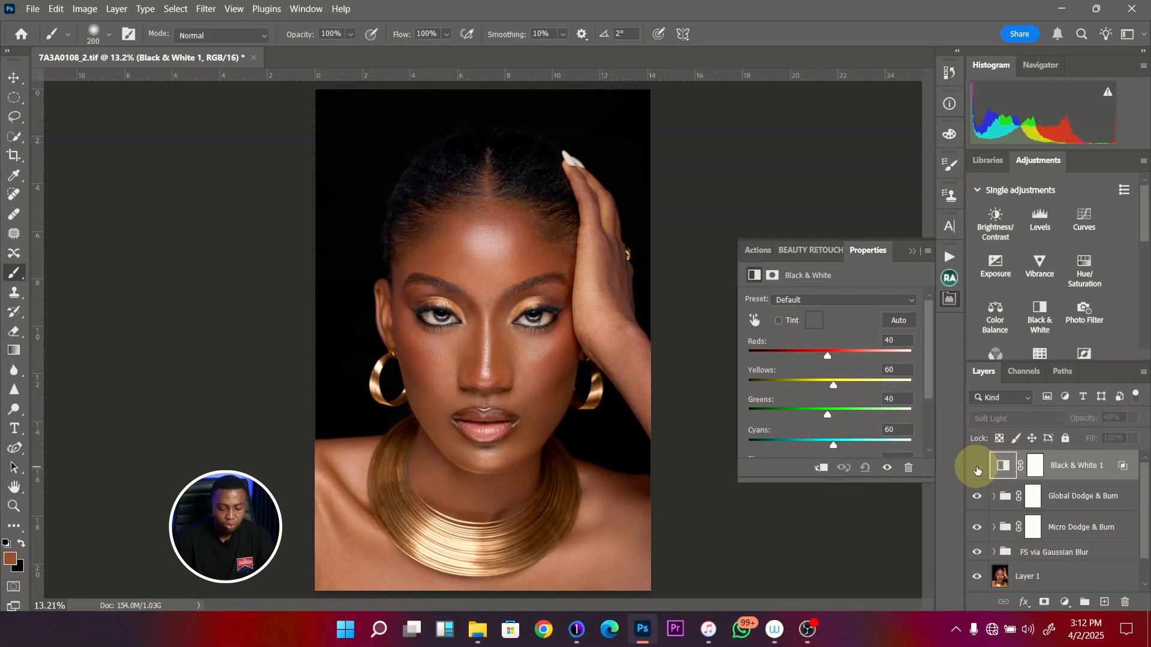
{"action": "left_click", "coordinate": [978, 469]}
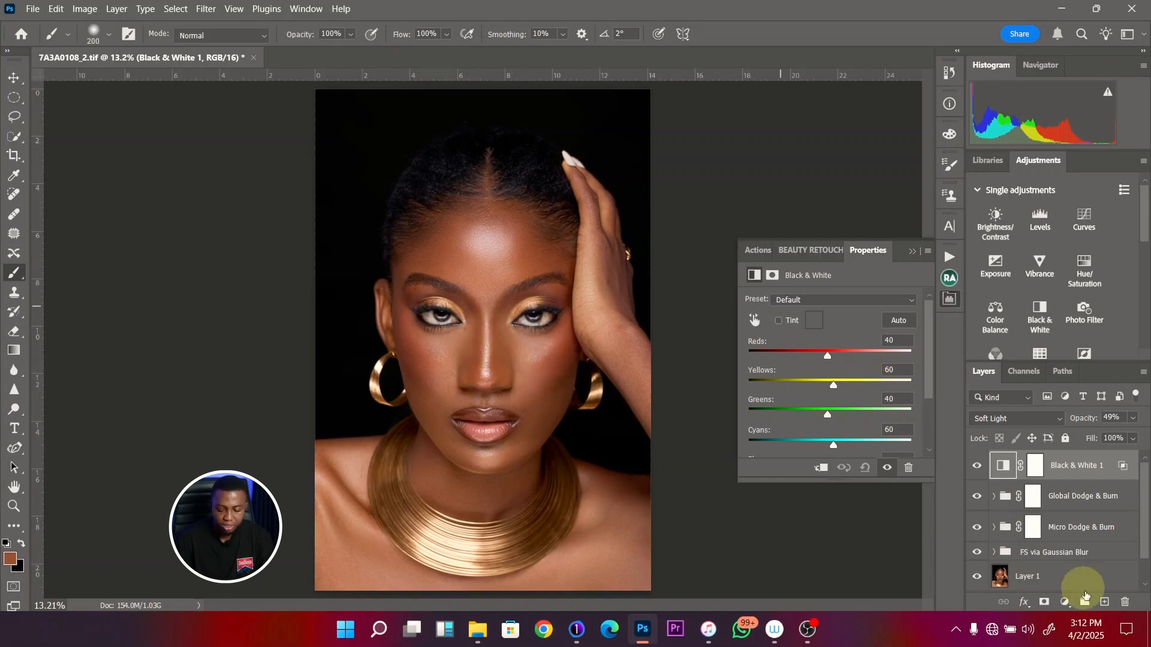
- Add a new empty layer above the Black & White layer and set its blend mode to Color
{"action": "left_click", "coordinate": [1104, 603]}
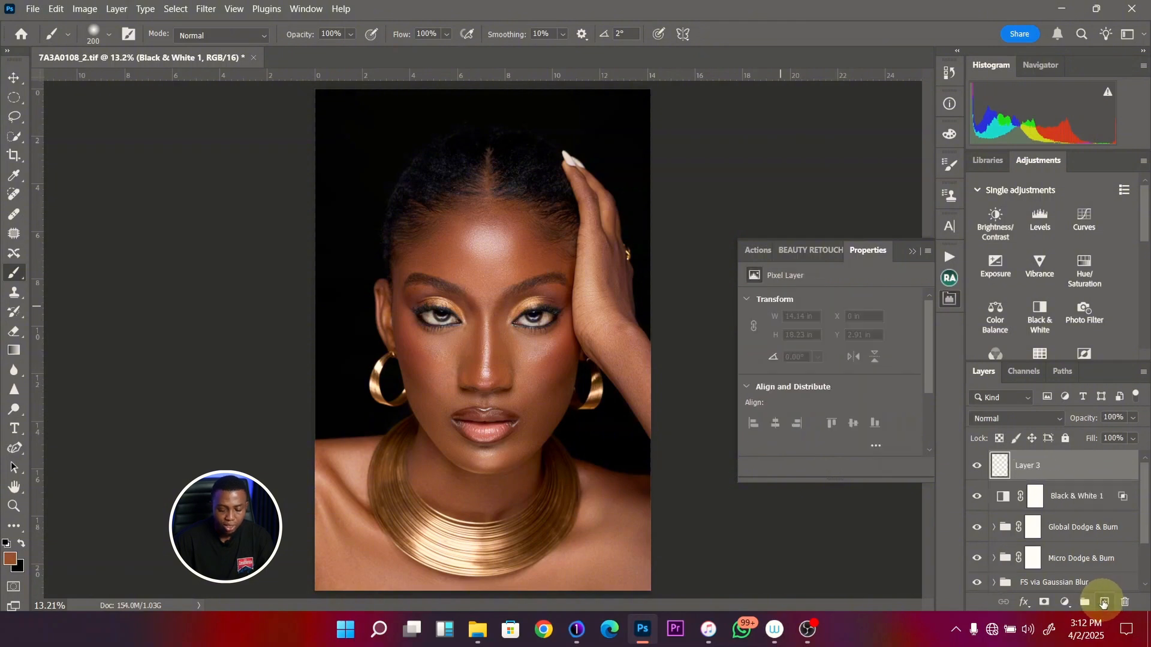
{"action": "left_click", "coordinate": [1014, 421]}
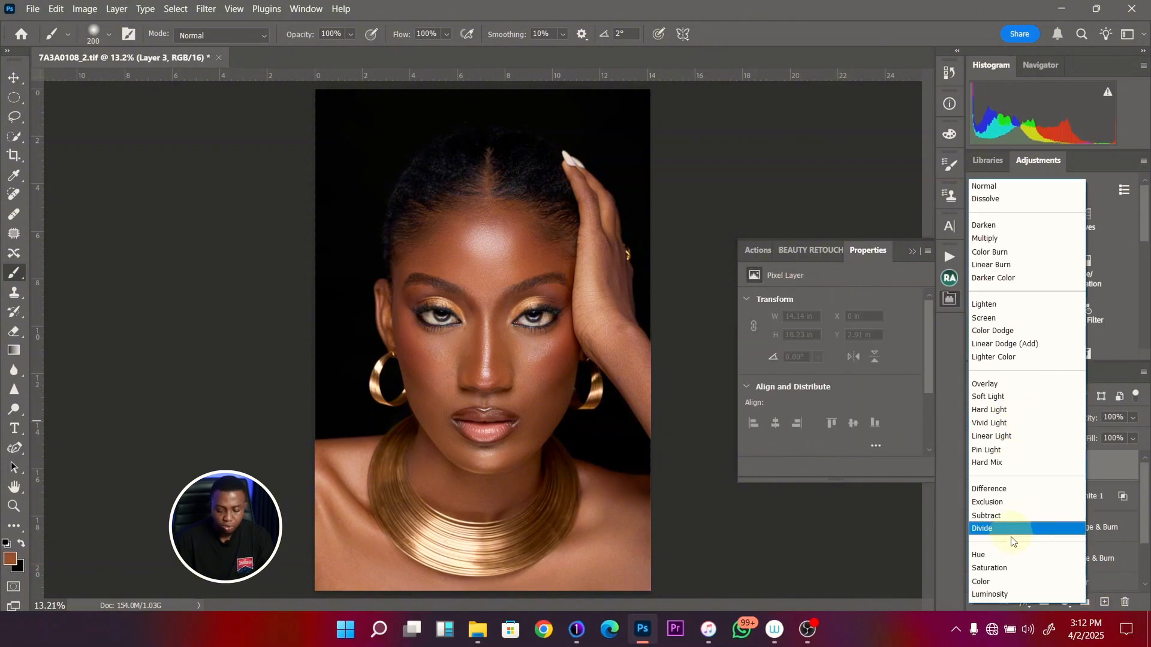
{"action": "left_click", "coordinate": [991, 580]}
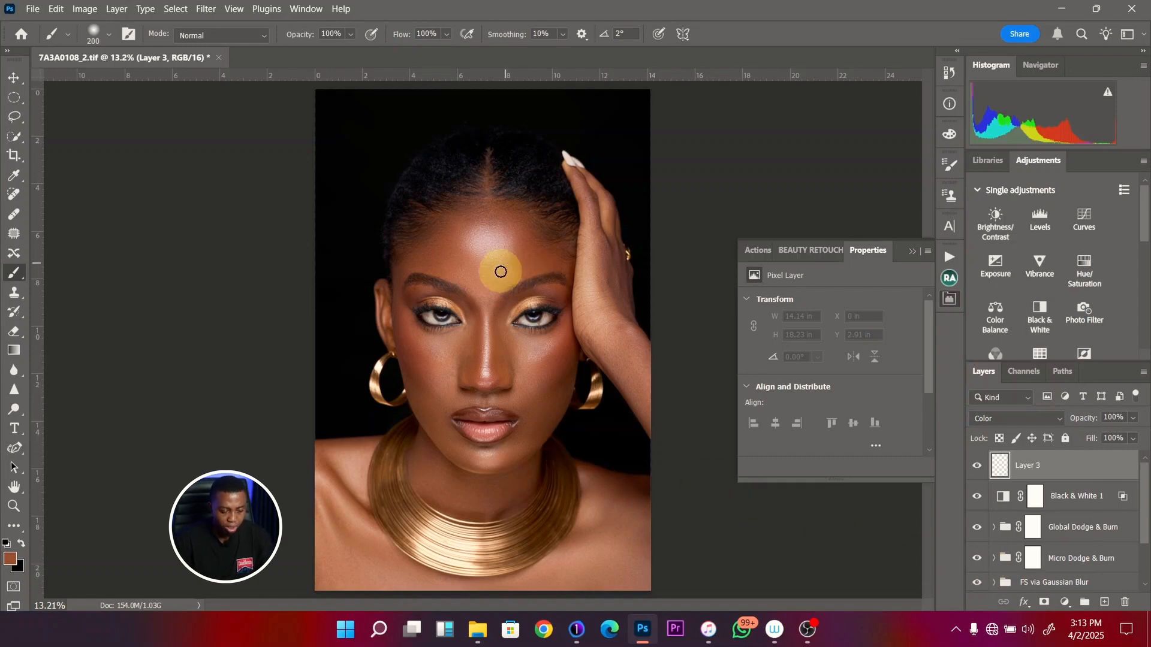
- Sample a reddish-brown skin tone from the forehead and paint it over the shoulders and chest on the Color layer
{"action": "key", "text": "z"}
{"action": "left_click_drag", "start_coordinate": [506, 246], "coordinate": [542, 247]}
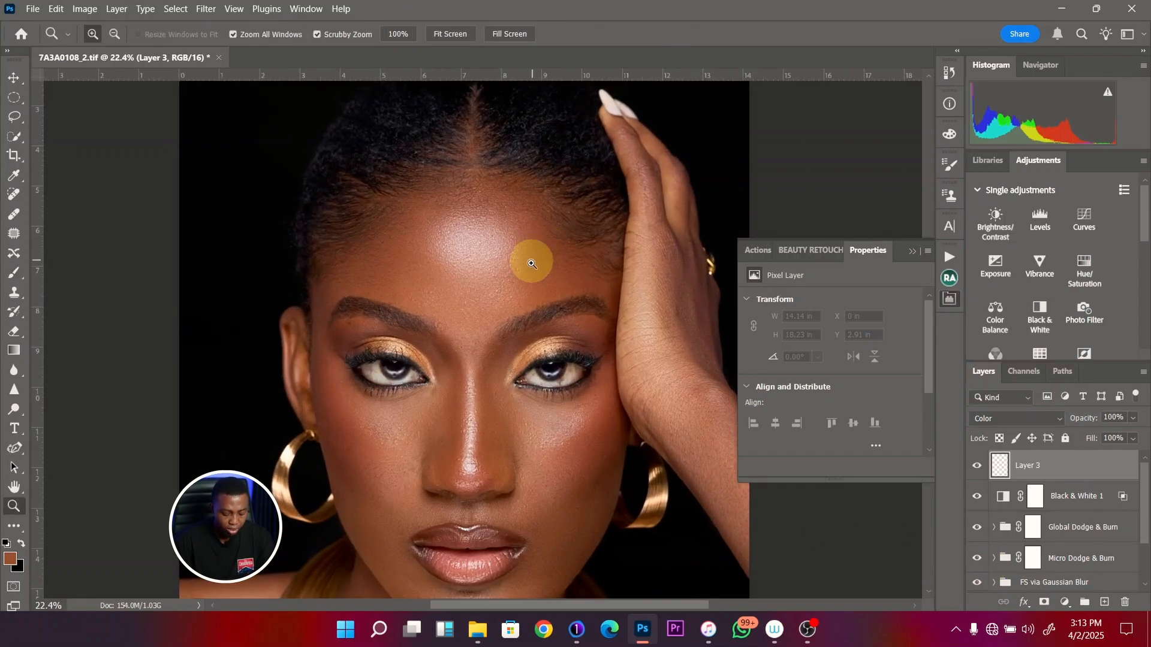
{"action": "key", "text": "b"}
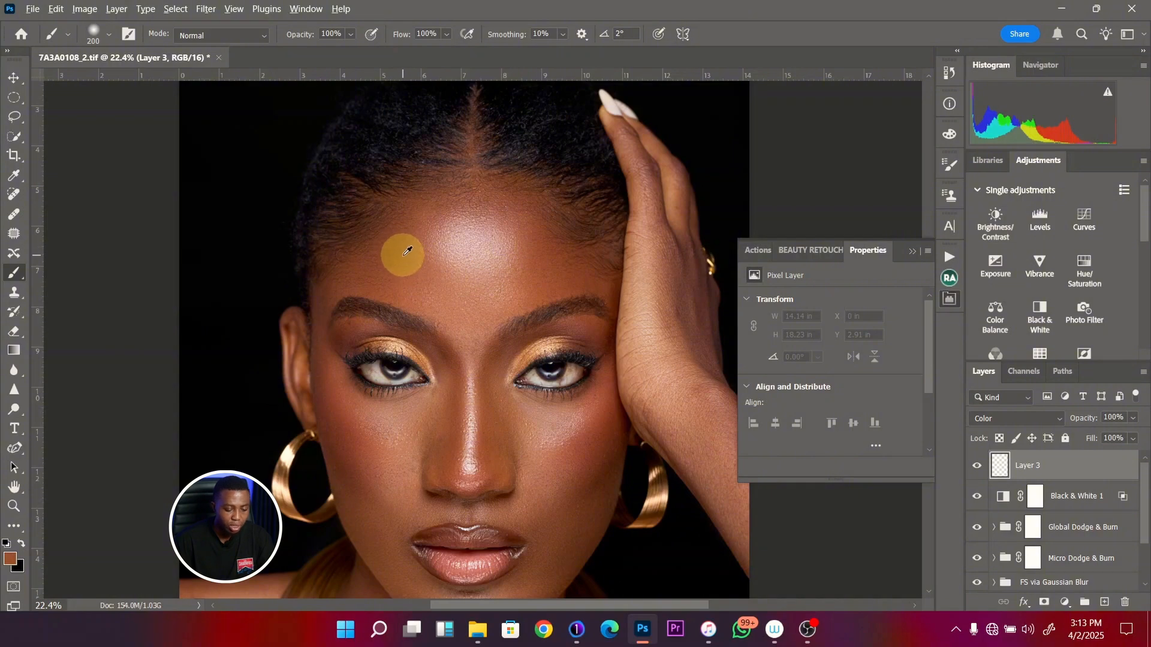
{"action": "key", "text": "z"}
{"action": "left_click_drag", "start_coordinate": [470, 257], "coordinate": [452, 265]}
{"action": "key", "text": "b"}
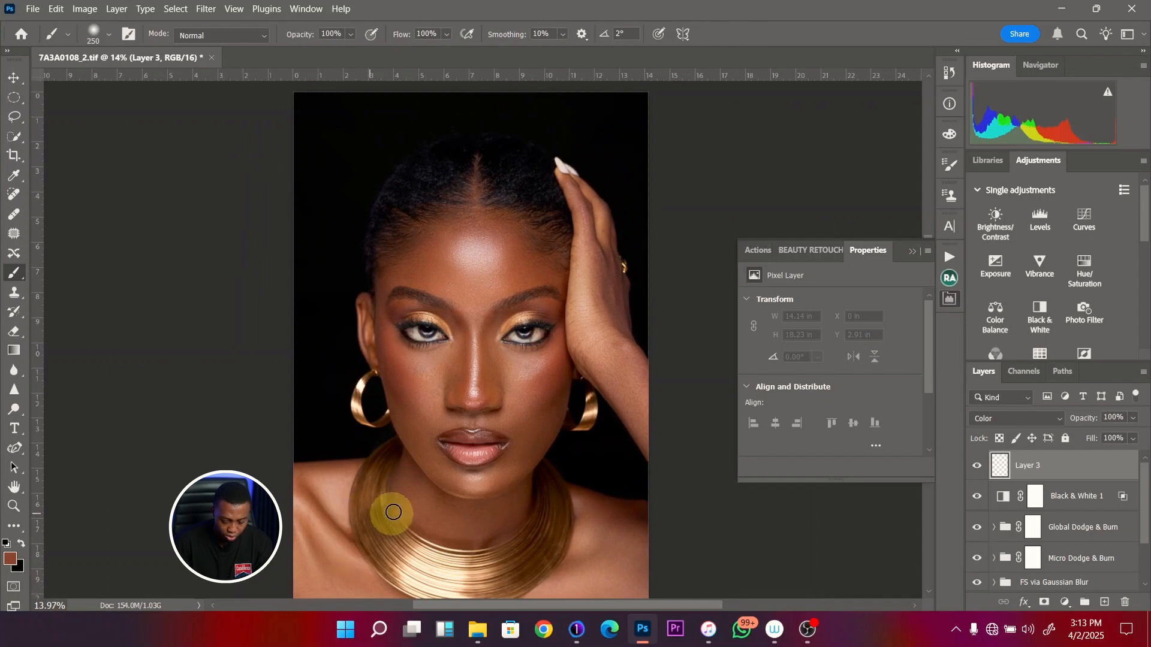
{"action": "scroll", "coordinate": [398, 441], "scroll_direction": "down", "scroll_amount": 3}
{"action": "key", "text": "bracketright"}
{"action": "key", "text": "bracketright"}
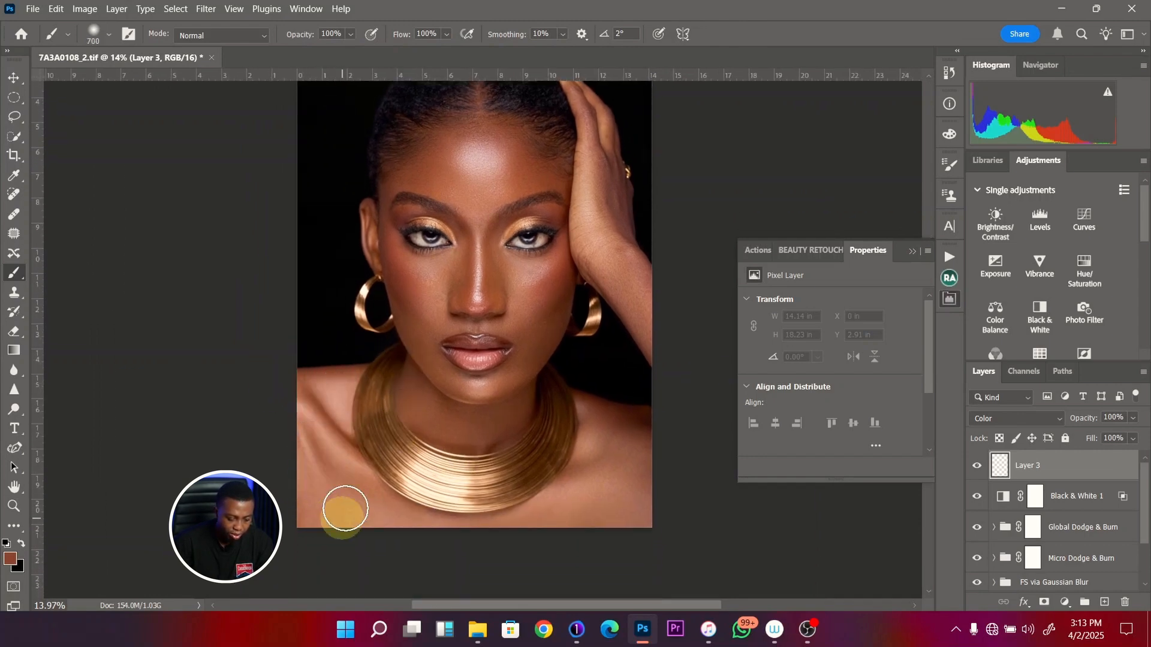
{"action": "key", "text": "bracketleft"}
{"action": "key", "text": "bracketleft"}
{"action": "mouse_move", "coordinate": [334, 457]}
{"action": "left_mouse_down"}
{"action": "mouse_move", "coordinate": [391, 514]}
{"action": "mouse_move", "coordinate": [367, 500]}
{"action": "mouse_move", "coordinate": [425, 529]}
{"action": "mouse_move", "coordinate": [412, 525]}
{"action": "mouse_move", "coordinate": [558, 520]}
{"action": "mouse_move", "coordinate": [606, 455]}
{"action": "mouse_move", "coordinate": [595, 412]}
{"action": "mouse_move", "coordinate": [654, 437]}
{"action": "mouse_move", "coordinate": [606, 466]}
{"action": "mouse_move", "coordinate": [634, 452]}
{"action": "mouse_move", "coordinate": [585, 497]}
{"action": "mouse_move", "coordinate": [587, 473]}
{"action": "mouse_move", "coordinate": [611, 509]}
{"action": "mouse_move", "coordinate": [594, 527]}
{"action": "left_mouse_up"}
{"action": "key", "text": "bracketright"}
{"action": "key", "text": "bracketleft"}
{"action": "key", "text": "bracketleft"}
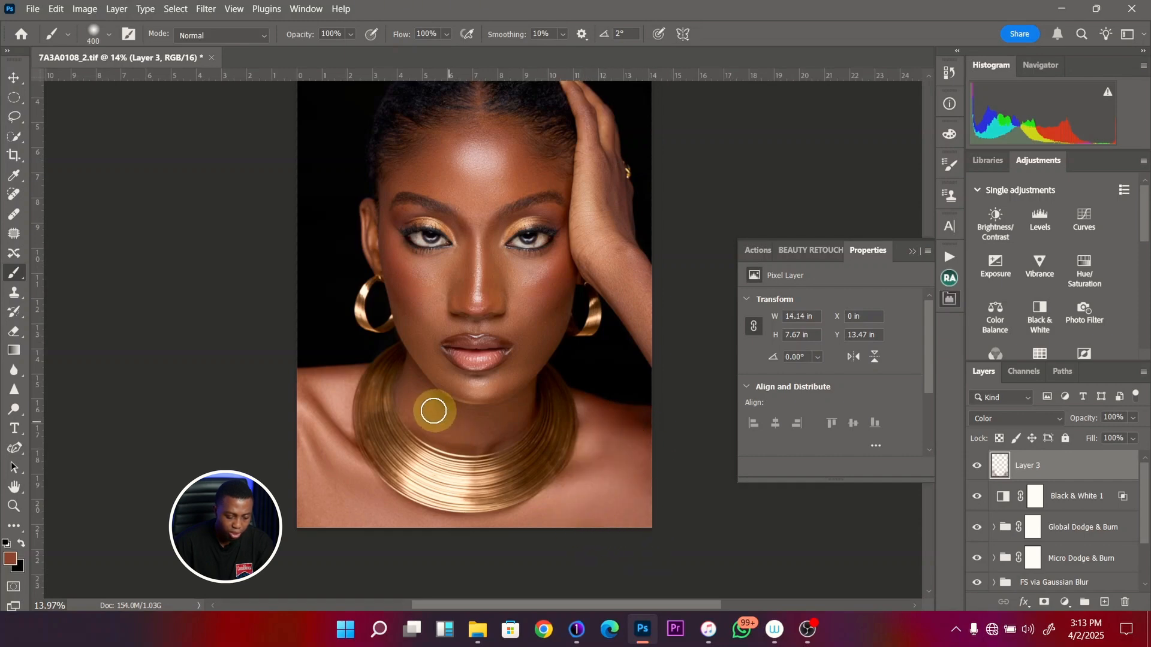
- Paint the sampled skin tone over the neck and face up to the forehead, varying the brush size for each area
{"action": "mouse_move", "coordinate": [434, 411]}
{"action": "left_mouse_down"}
{"action": "mouse_move", "coordinate": [407, 391]}
{"action": "mouse_move", "coordinate": [416, 377]}
{"action": "mouse_move", "coordinate": [416, 402]}
{"action": "mouse_move", "coordinate": [410, 371]}
{"action": "mouse_move", "coordinate": [402, 414]}
{"action": "mouse_move", "coordinate": [452, 434]}
{"action": "mouse_move", "coordinate": [421, 386]}
{"action": "mouse_move", "coordinate": [471, 438]}
{"action": "mouse_move", "coordinate": [469, 425]}
{"action": "mouse_move", "coordinate": [514, 422]}
{"action": "mouse_move", "coordinate": [501, 426]}
{"action": "mouse_move", "coordinate": [526, 395]}
{"action": "mouse_move", "coordinate": [468, 414]}
{"action": "mouse_move", "coordinate": [503, 428]}
{"action": "mouse_move", "coordinate": [436, 435]}
{"action": "mouse_move", "coordinate": [390, 327]}
{"action": "mouse_move", "coordinate": [439, 374]}
{"action": "mouse_move", "coordinate": [408, 317]}
{"action": "mouse_move", "coordinate": [458, 387]}
{"action": "mouse_move", "coordinate": [447, 378]}
{"action": "mouse_move", "coordinate": [477, 390]}
{"action": "mouse_move", "coordinate": [504, 379]}
{"action": "mouse_move", "coordinate": [467, 384]}
{"action": "mouse_move", "coordinate": [532, 359]}
{"action": "mouse_move", "coordinate": [516, 365]}
{"action": "mouse_move", "coordinate": [529, 353]}
{"action": "mouse_move", "coordinate": [514, 326]}
{"action": "mouse_move", "coordinate": [414, 324]}
{"action": "mouse_move", "coordinate": [440, 304]}
{"action": "mouse_move", "coordinate": [418, 270]}
{"action": "mouse_move", "coordinate": [439, 265]}
{"action": "mouse_move", "coordinate": [438, 303]}
{"action": "mouse_move", "coordinate": [446, 271]}
{"action": "mouse_move", "coordinate": [428, 219]}
{"action": "mouse_move", "coordinate": [443, 228]}
{"action": "mouse_move", "coordinate": [445, 321]}
{"action": "mouse_move", "coordinate": [442, 299]}
{"action": "mouse_move", "coordinate": [438, 313]}
{"action": "mouse_move", "coordinate": [477, 328]}
{"action": "mouse_move", "coordinate": [463, 326]}
{"action": "mouse_move", "coordinate": [515, 312]}
{"action": "mouse_move", "coordinate": [470, 264]}
{"action": "mouse_move", "coordinate": [462, 286]}
{"action": "mouse_move", "coordinate": [506, 289]}
{"action": "mouse_move", "coordinate": [531, 270]}
{"action": "mouse_move", "coordinate": [519, 323]}
{"action": "mouse_move", "coordinate": [546, 331]}
{"action": "mouse_move", "coordinate": [496, 380]}
{"action": "mouse_move", "coordinate": [458, 386]}
{"action": "mouse_move", "coordinate": [423, 342]}
{"action": "mouse_move", "coordinate": [437, 301]}
{"action": "mouse_move", "coordinate": [429, 242]}
{"action": "mouse_move", "coordinate": [399, 176]}
{"action": "mouse_move", "coordinate": [437, 144]}
{"action": "mouse_move", "coordinate": [440, 177]}
{"action": "mouse_move", "coordinate": [386, 180]}
{"action": "mouse_move", "coordinate": [446, 162]}
{"action": "mouse_move", "coordinate": [455, 133]}
{"action": "mouse_move", "coordinate": [470, 159]}
{"action": "mouse_move", "coordinate": [501, 168]}
{"action": "mouse_move", "coordinate": [483, 167]}
{"action": "mouse_move", "coordinate": [547, 172]}
{"action": "mouse_move", "coordinate": [480, 165]}
{"action": "mouse_move", "coordinate": [507, 137]}
{"action": "mouse_move", "coordinate": [380, 192]}
{"action": "mouse_move", "coordinate": [380, 226]}
{"action": "mouse_move", "coordinate": [382, 196]}
{"action": "mouse_move", "coordinate": [411, 180]}
{"action": "mouse_move", "coordinate": [480, 188]}
{"action": "mouse_move", "coordinate": [511, 136]}
{"action": "mouse_move", "coordinate": [488, 195]}
{"action": "left_mouse_up"}
{"action": "key", "text": "bracketright"}
{"action": "key", "text": "bracketright"}
{"action": "key", "text": "bracketleft"}
{"action": "key", "text": "bracketleft"}
{"action": "key", "text": "bracketleft"}
{"action": "key", "text": "bracketright"}
{"action": "key", "text": "bracketleft"}
{"action": "key", "text": "bracketleft"}
{"action": "key", "text": "bracketleft"}
{"action": "key", "text": "bracketleft"}
{"action": "key", "text": "bracketleft"}
{"action": "key", "text": "bracketleft"}
{"action": "key", "text": "bracketleft"}
{"action": "key", "text": "bracketleft"}
{"action": "key", "text": "bracketright"}
{"action": "key", "text": "bracketright"}
{"action": "key", "text": "bracketright"}
- Extend the skin-tone painting over the cheek, the raised hand and the remaining facial skin on the Color layer
{"action": "key", "text": "bracketright"}
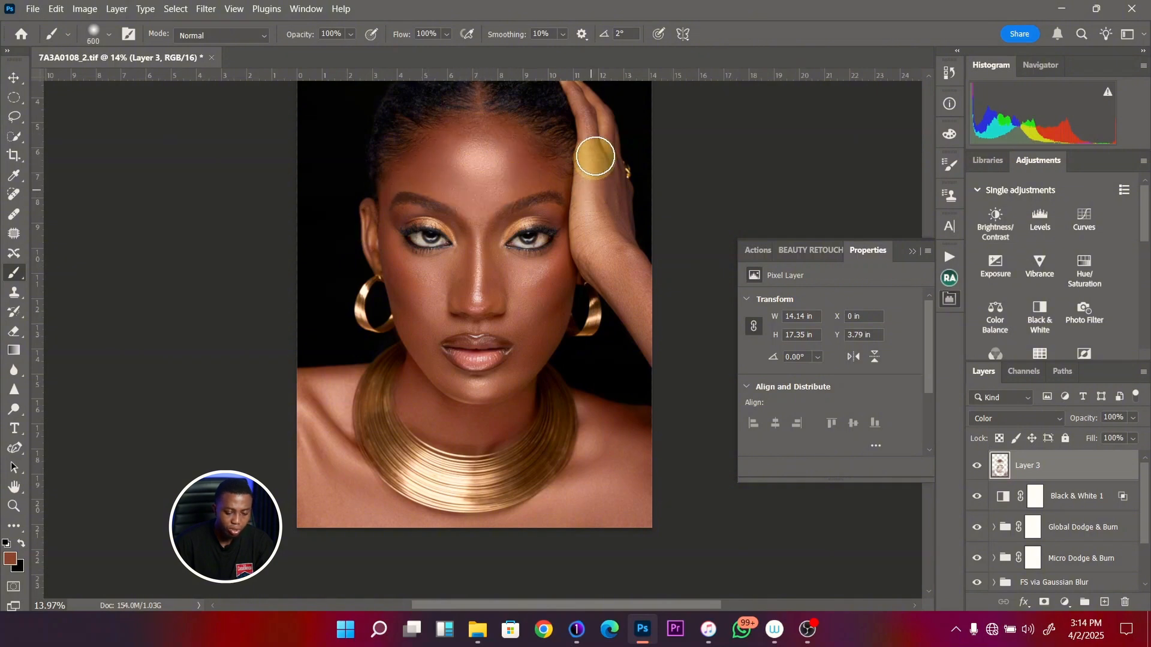
{"action": "key", "text": "bracketleft"}
{"action": "key", "text": "bracketleft"}
{"action": "key", "text": "bracketleft"}
{"action": "left_click_drag", "start_coordinate": [550, 264], "coordinate": [548, 321]}
{"action": "mouse_move", "coordinate": [577, 177]}
{"action": "left_mouse_down"}
{"action": "mouse_move", "coordinate": [586, 171]}
{"action": "mouse_move", "coordinate": [603, 199]}
{"action": "mouse_move", "coordinate": [592, 163]}
{"action": "mouse_move", "coordinate": [592, 262]}
{"action": "mouse_move", "coordinate": [617, 342]}
{"action": "mouse_move", "coordinate": [605, 251]}
{"action": "mouse_move", "coordinate": [599, 303]}
{"action": "mouse_move", "coordinate": [614, 349]}
{"action": "mouse_move", "coordinate": [629, 339]}
{"action": "mouse_move", "coordinate": [590, 273]}
{"action": "mouse_move", "coordinate": [512, 375]}
{"action": "mouse_move", "coordinate": [534, 330]}
{"action": "mouse_move", "coordinate": [546, 360]}
{"action": "mouse_move", "coordinate": [527, 419]}
{"action": "mouse_move", "coordinate": [462, 211]}
{"action": "mouse_move", "coordinate": [461, 242]}
{"action": "left_mouse_up"}
{"action": "key", "text": "bracketleft"}
{"action": "key", "text": "bracketright"}
{"action": "key", "text": "bracketright"}
{"action": "key", "text": "bracketright"}
{"action": "key", "text": "bracketright"}
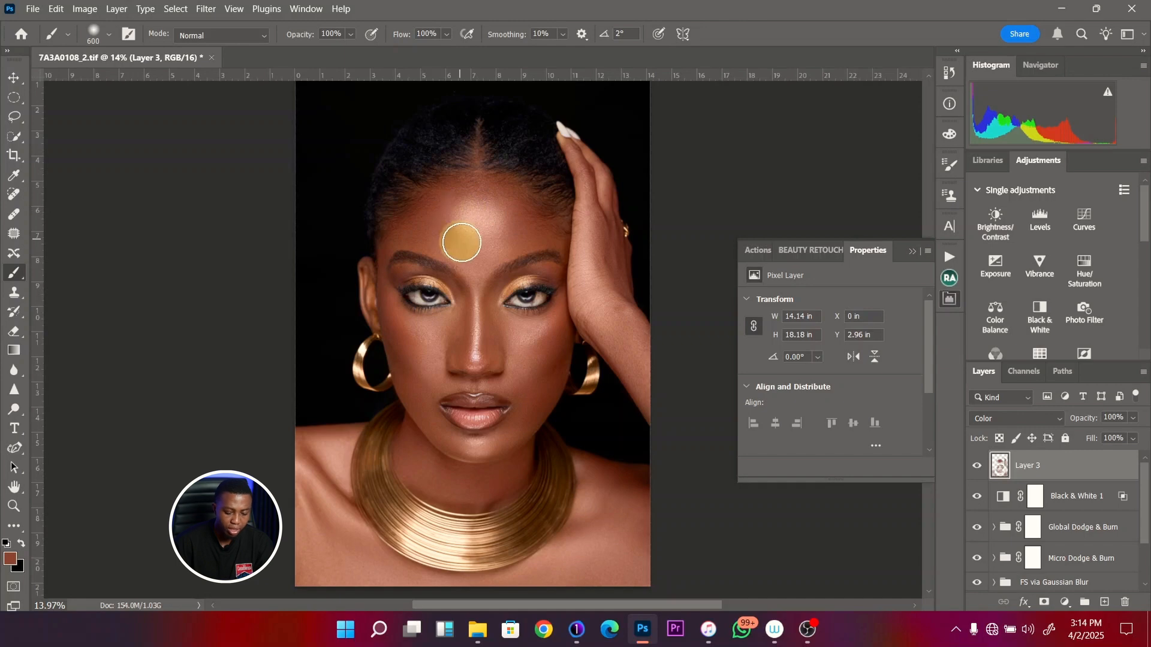
- Split Layer 3's Underlying Layer Blend If black point to 0 / 255 to fade the skin tone out of the shadows
{"action": "double_click", "coordinate": [1122, 470]}
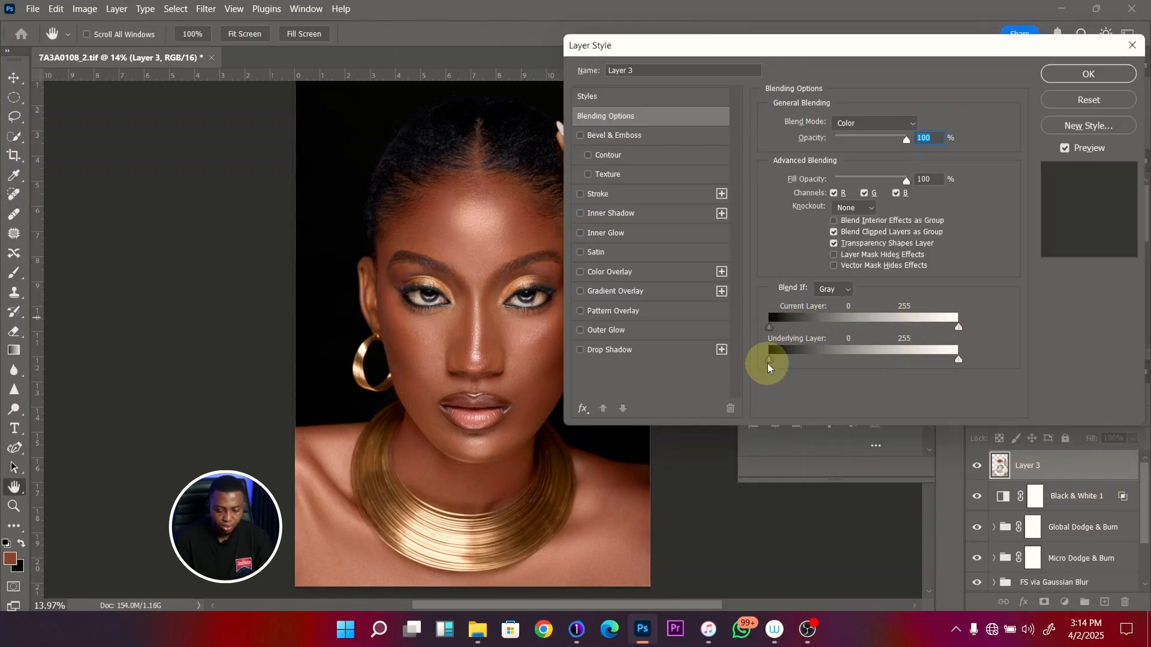
{"action": "left_click_drag", "start_coordinate": [774, 362], "coordinate": [1058, 365]}
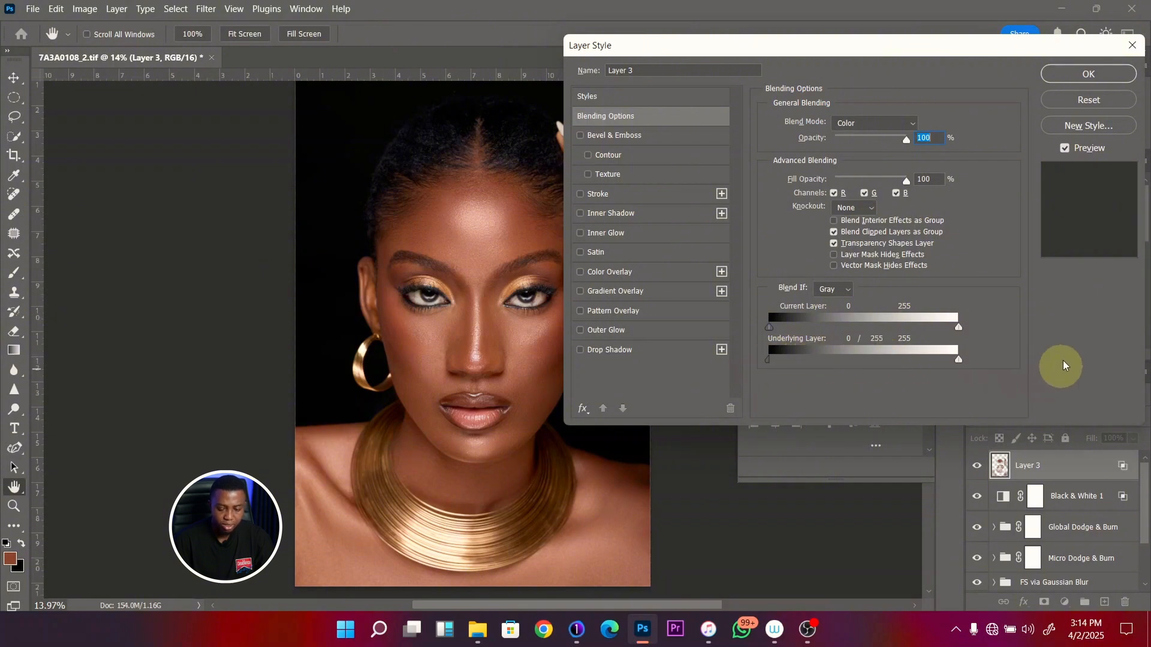
{"action": "left_click", "coordinate": [1077, 76]}
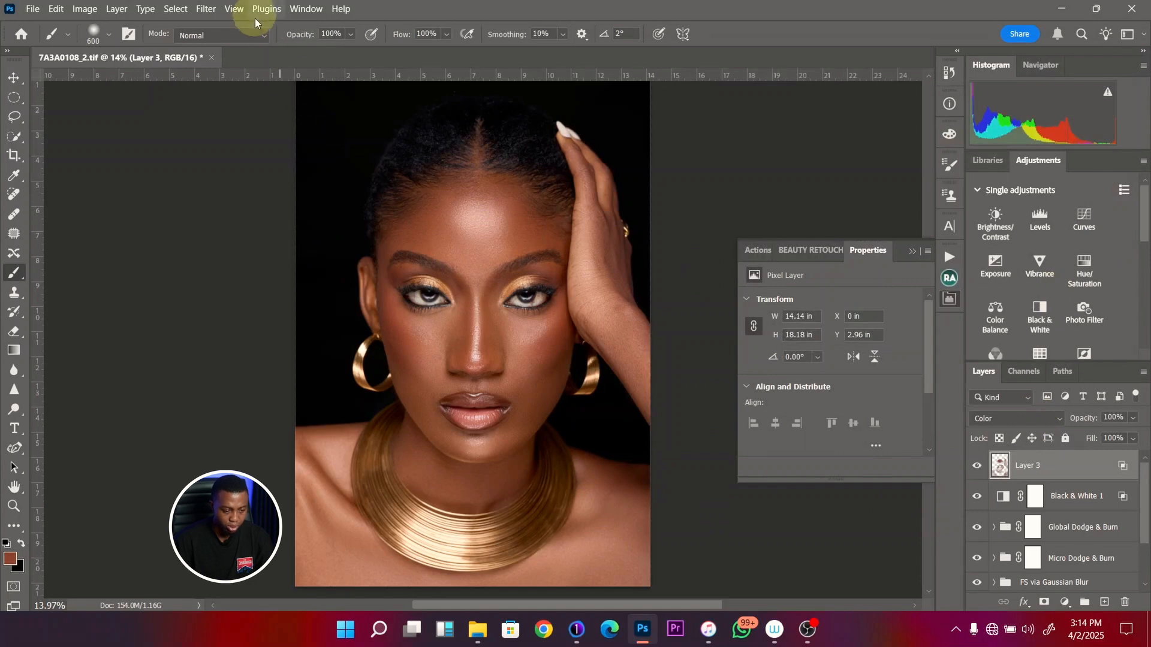
- Apply a Gaussian Blur with a 5.0-pixel radius to Layer 3
{"action": "left_click", "coordinate": [206, 9]}
{"action": "mouse_move", "coordinate": [306, 176]}
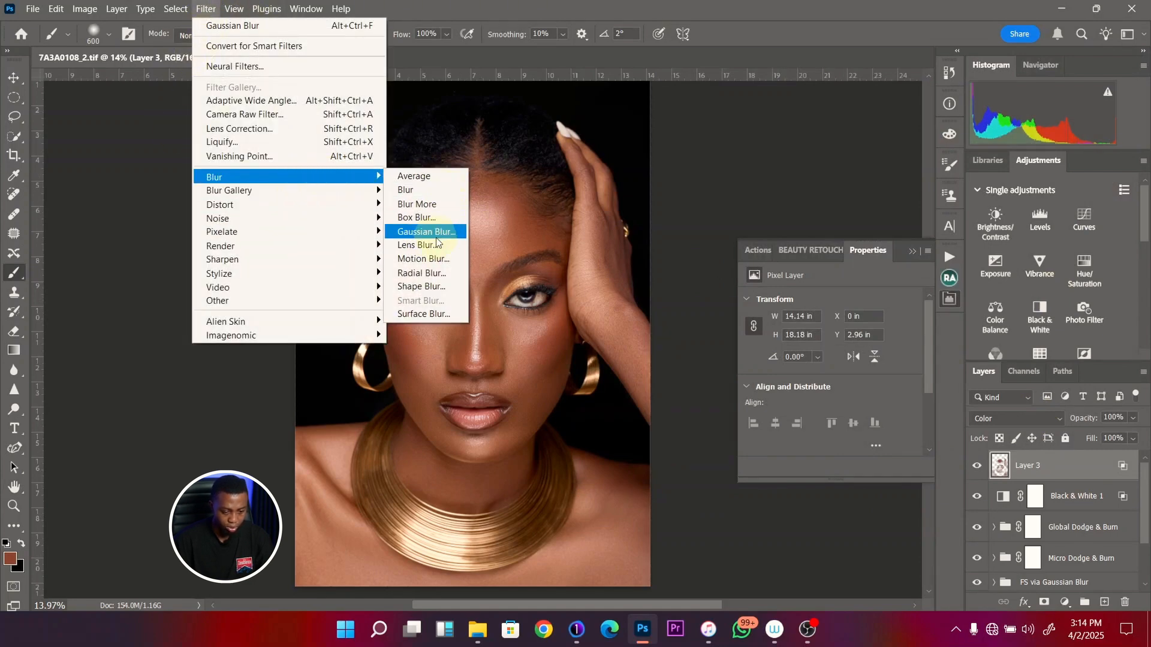
{"action": "left_click", "coordinate": [442, 231]}
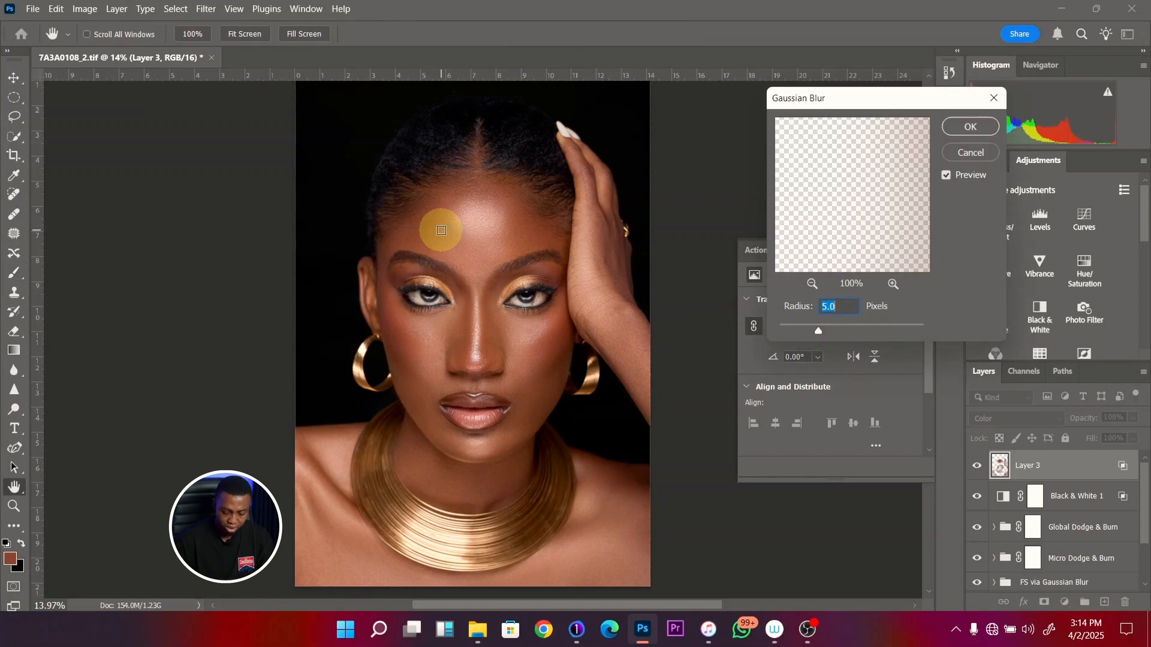
{"action": "key", "text": "Return"}
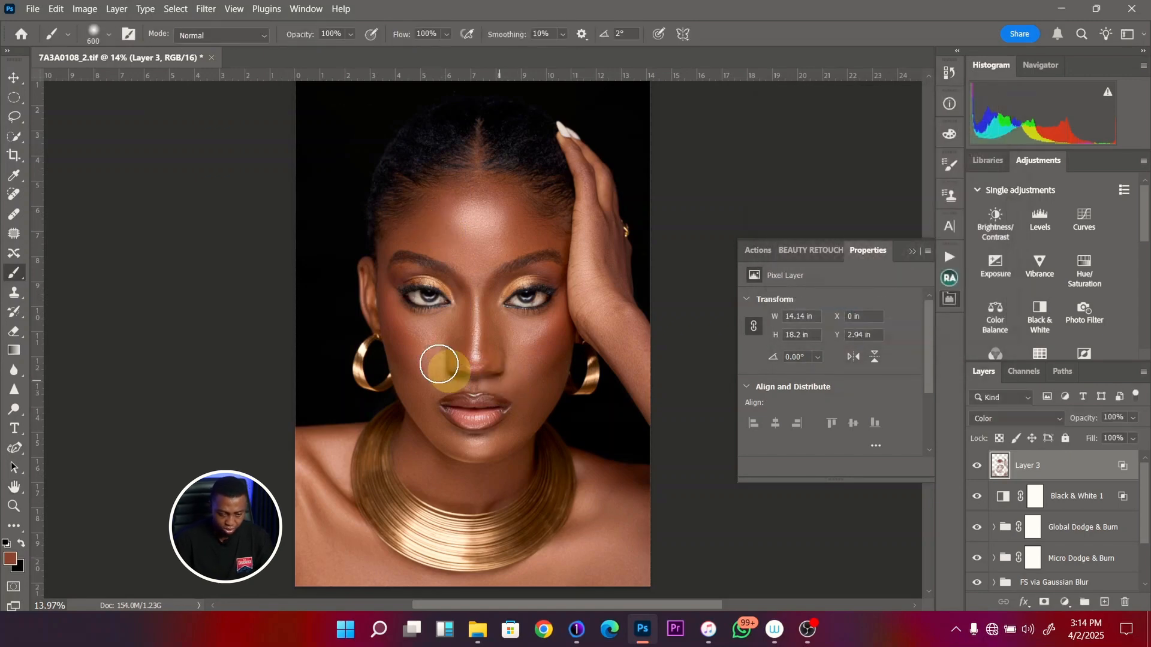
- Touch up the skin tone around the nose and mouth on Layer 3 with brush sizes from 300 to 500
{"action": "key", "text": "bracketleft"}
{"action": "key", "text": "bracketleft"}
{"action": "key", "text": "bracketleft"}
{"action": "key", "text": "bracketleft"}
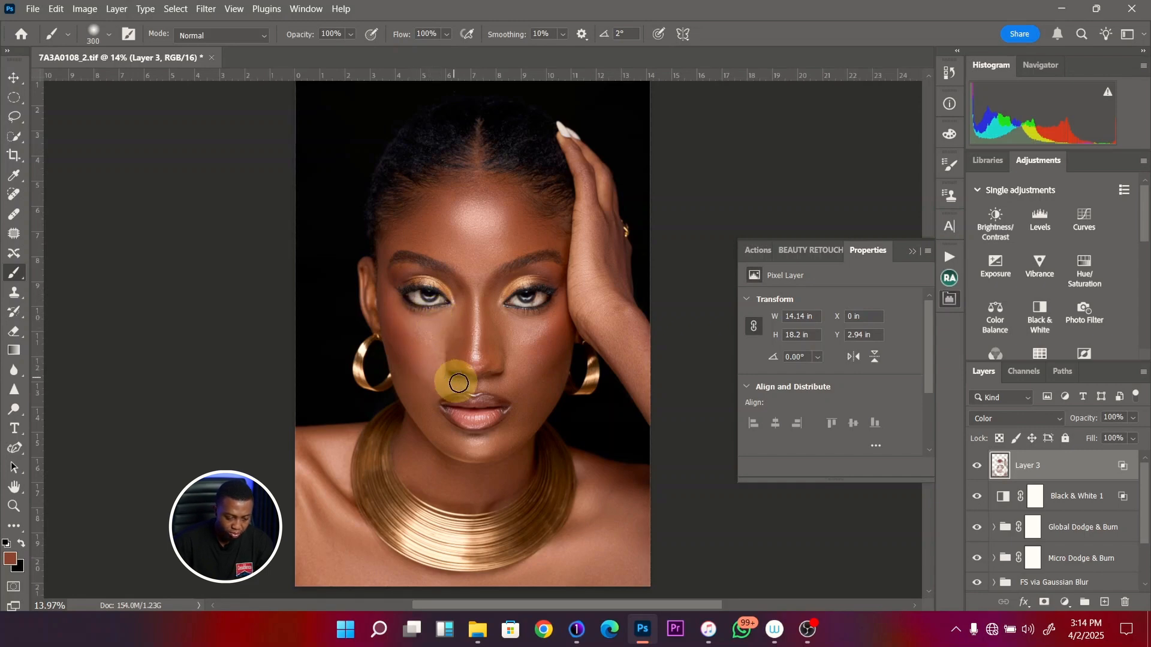
{"action": "key", "text": "bracketright"}
{"action": "key", "text": "bracketright"}
{"action": "key", "text": "bracketright"}
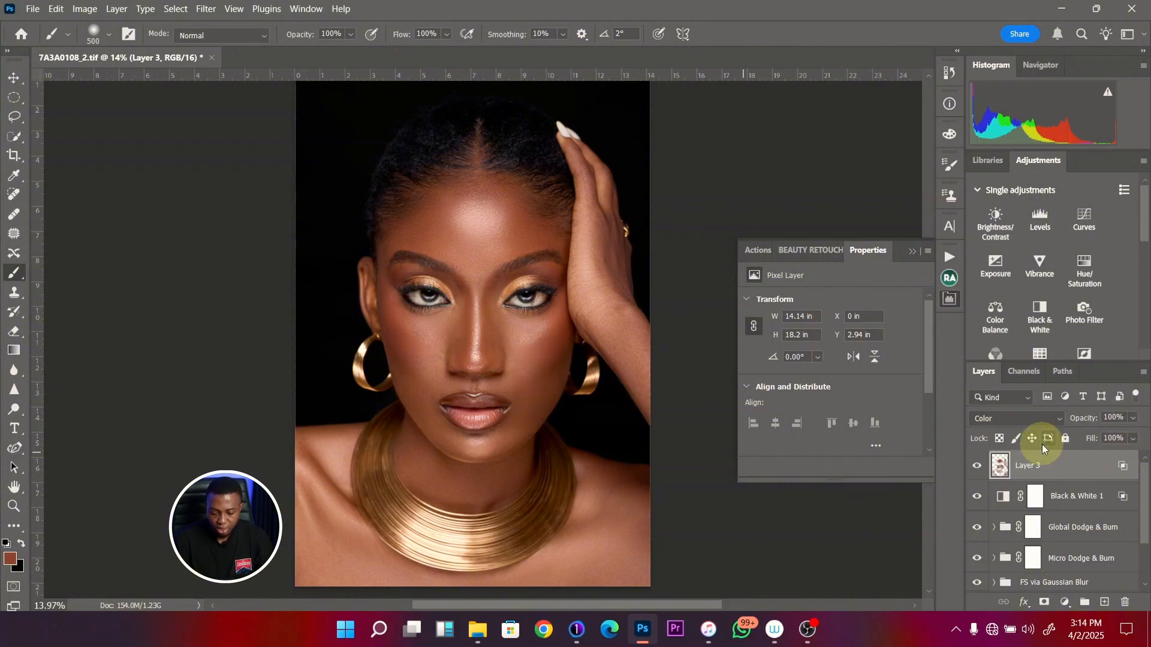
- Compare the face, neck and chest with and without the painted skin tone of Layer 3
{"action": "key", "text": "z"}
{"action": "left_click_drag", "start_coordinate": [437, 529], "coordinate": [460, 425]}
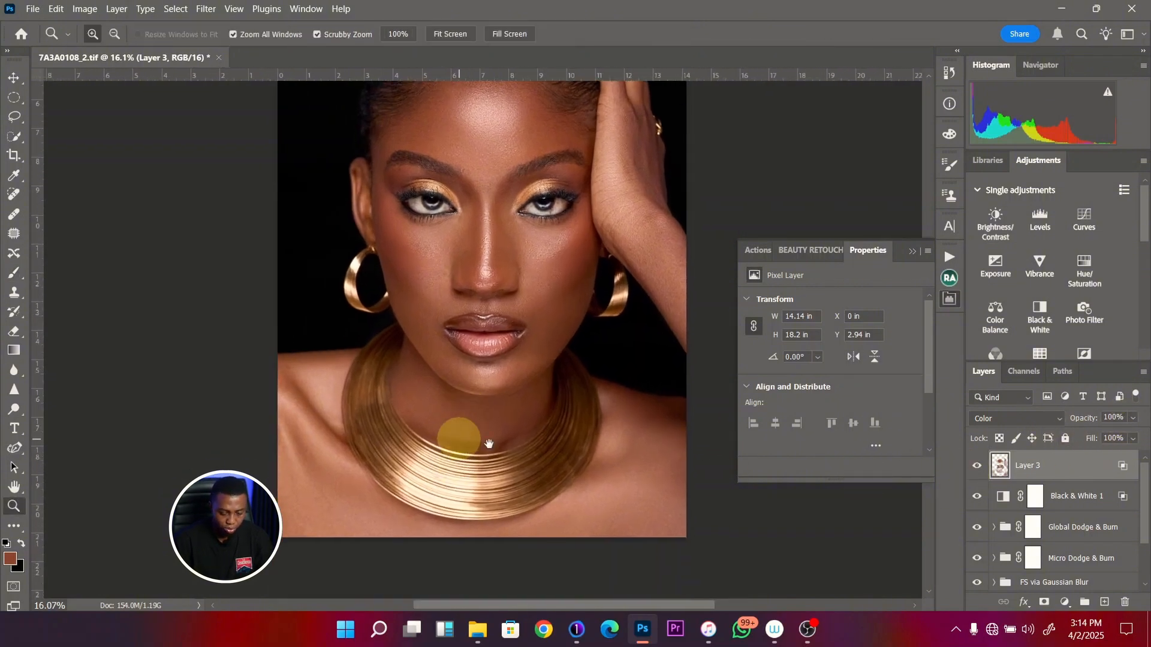
{"action": "left_click", "coordinate": [977, 467]}
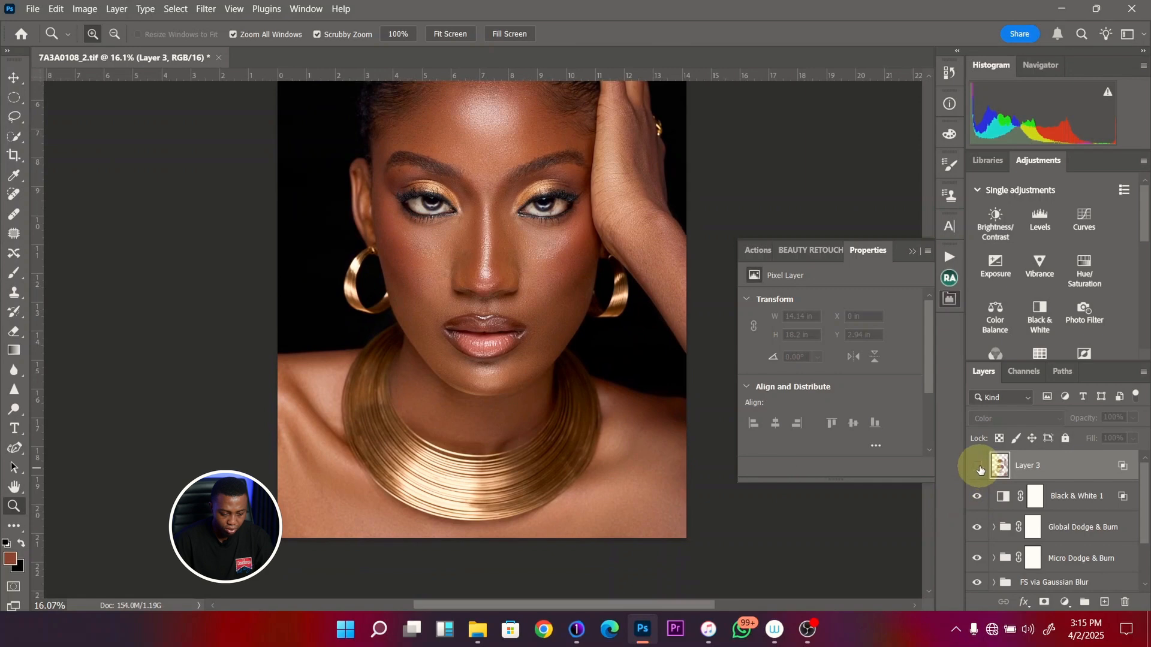
{"action": "left_click", "coordinate": [978, 467]}
{"action": "left_click", "coordinate": [978, 467]}
{"action": "left_click", "coordinate": [978, 468]}
- Paint more of the sampled skin tone over the neck on Layer 3 with a size 600 brush and show the whole portrait
{"action": "key", "text": "b"}
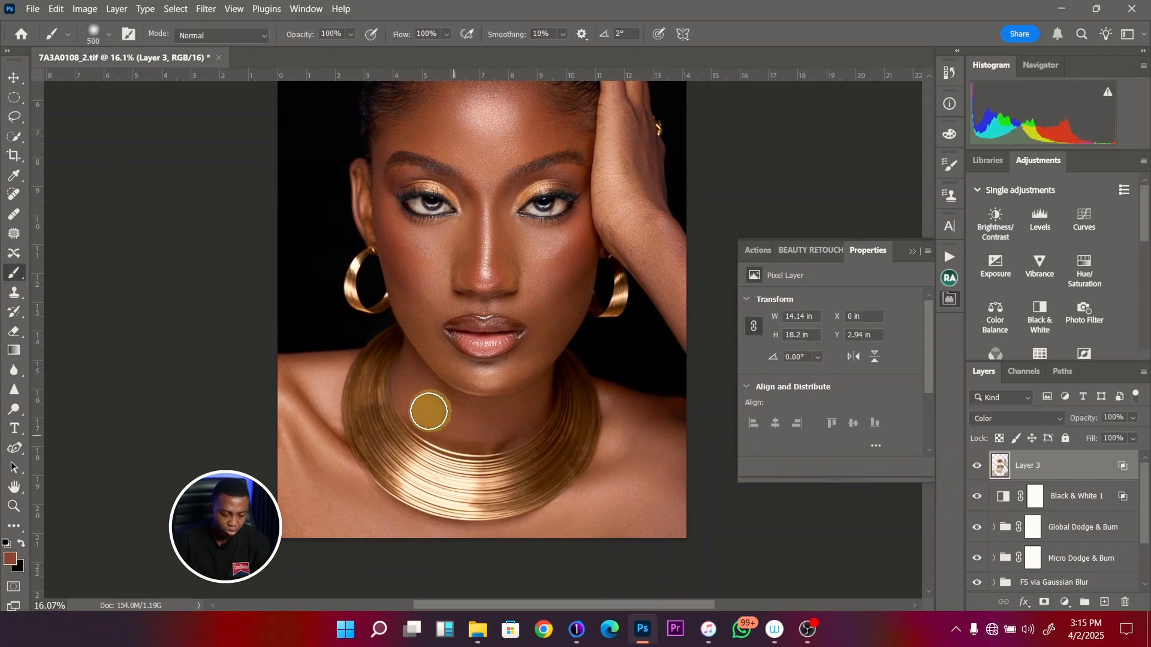
{"action": "key", "text": "bracketright"}
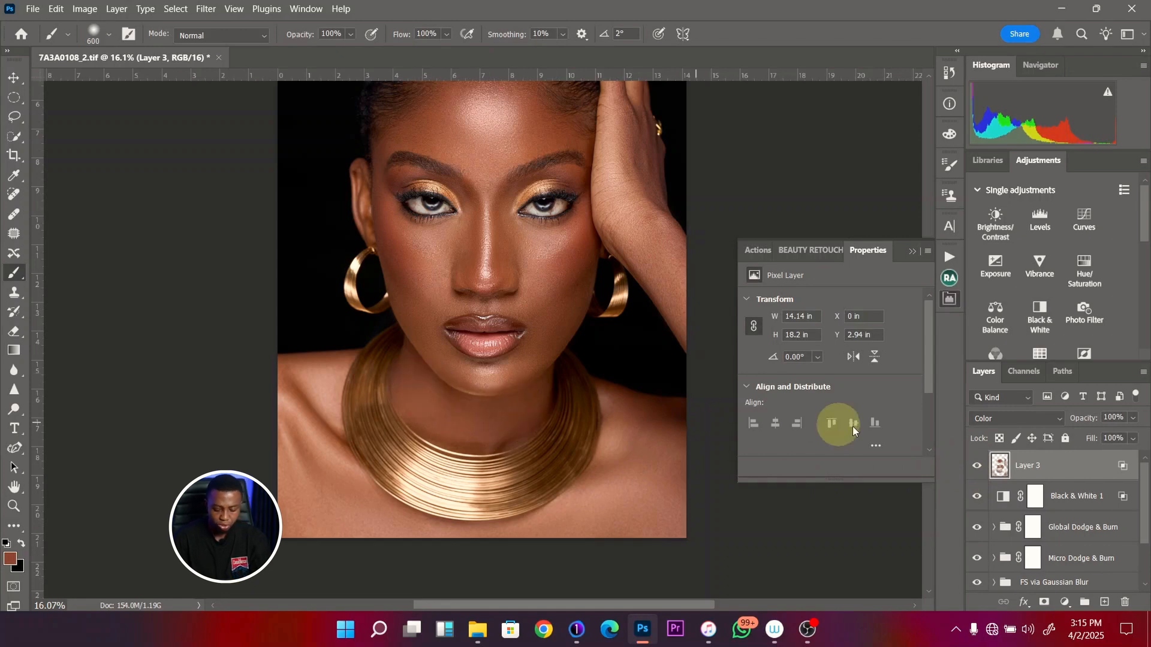
{"action": "key", "text": "ctrl+0"}
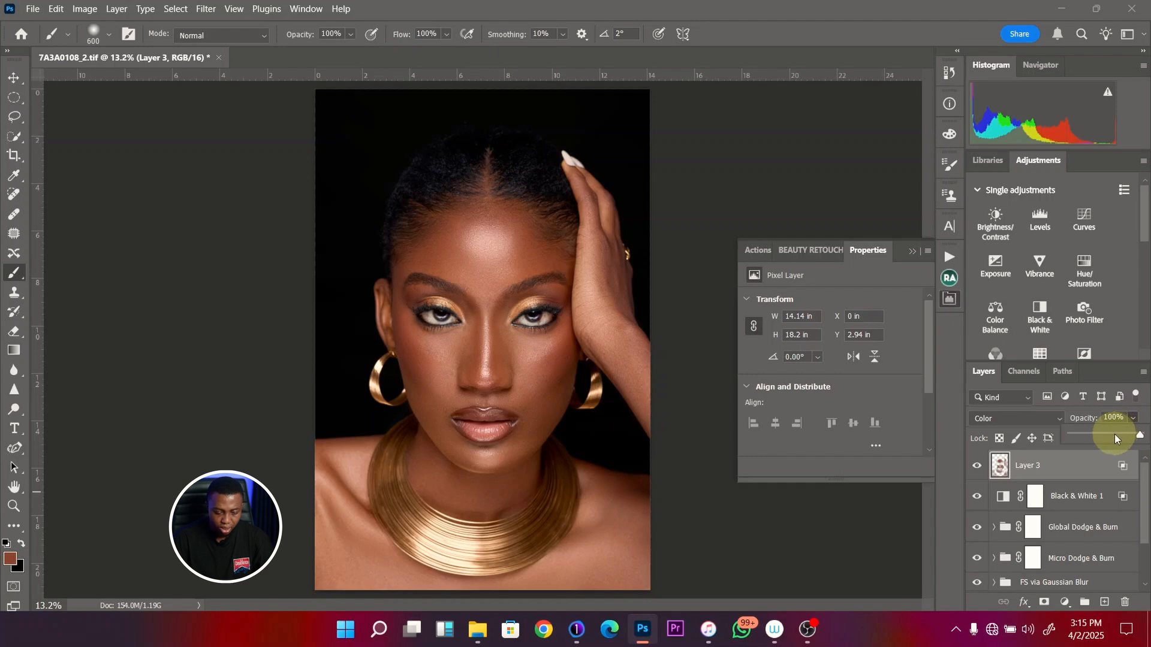
- Lower the opacity of Layer 3 to 89%, checking the skin with and without the layer
{"action": "left_click", "coordinate": [1107, 433]}
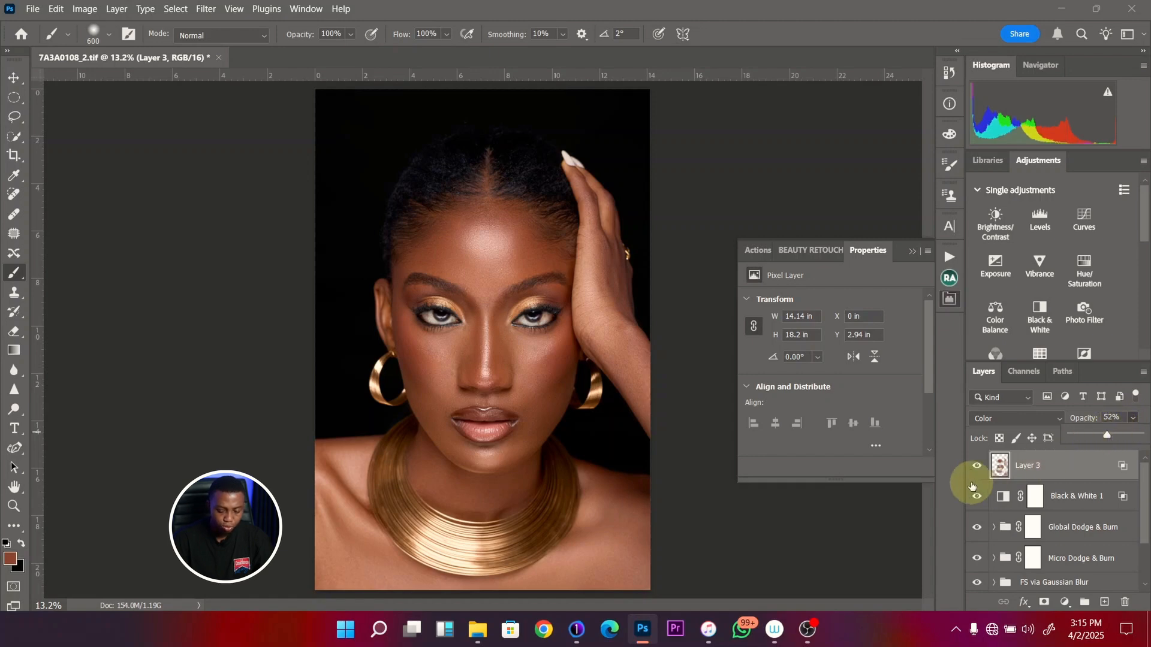
{"action": "left_click", "coordinate": [978, 467]}
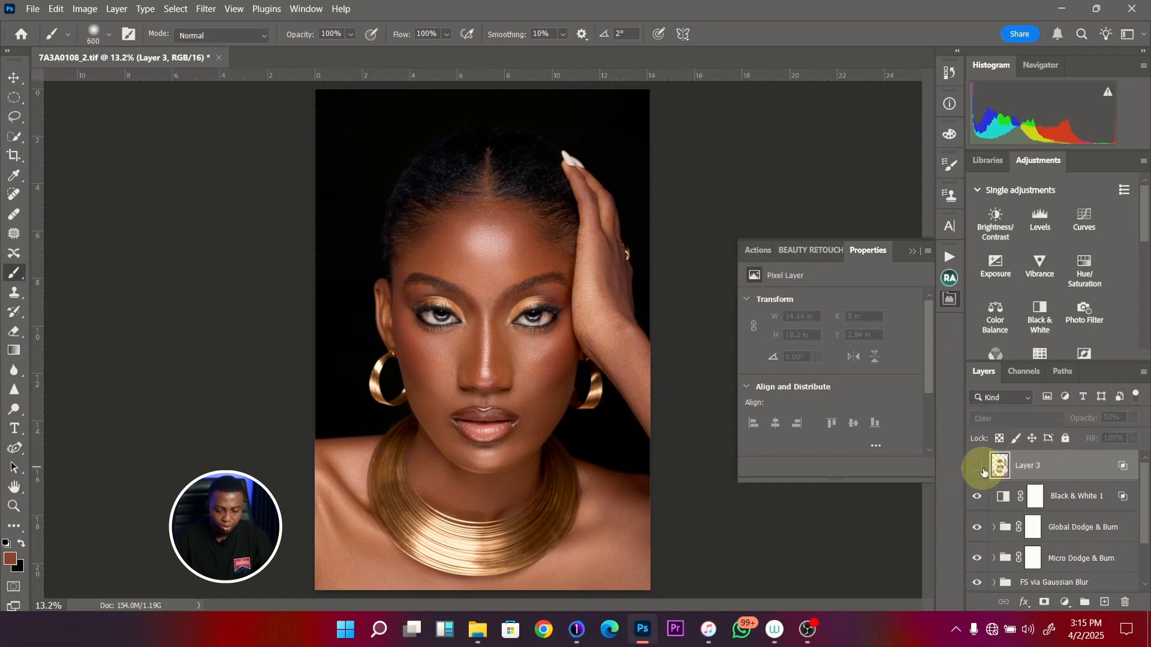
{"action": "left_click", "coordinate": [978, 466]}
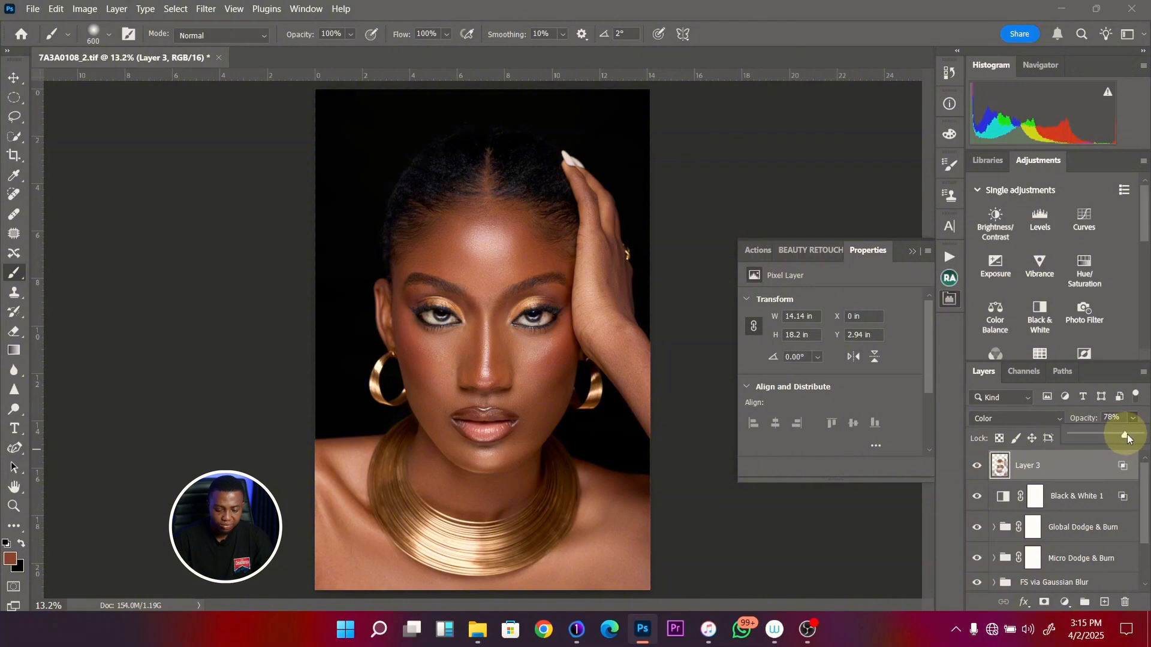
{"action": "left_click", "coordinate": [978, 467]}
{"action": "left_click", "coordinate": [978, 467]}
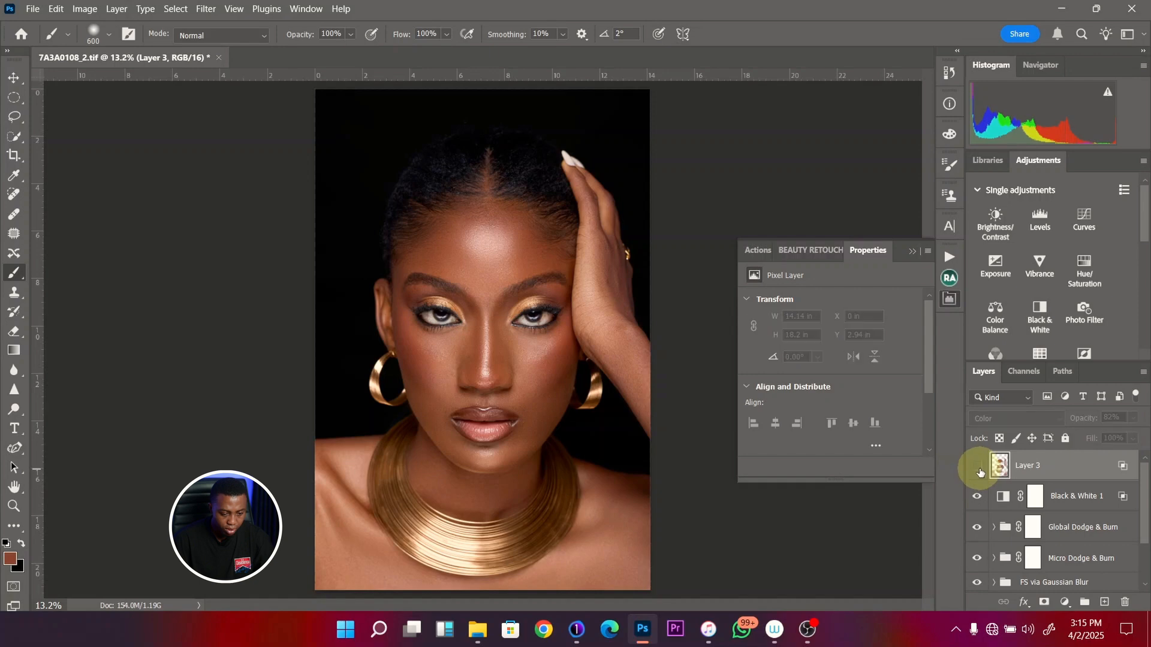
{"action": "left_click", "coordinate": [977, 467]}
{"action": "left_click", "coordinate": [1133, 419]}
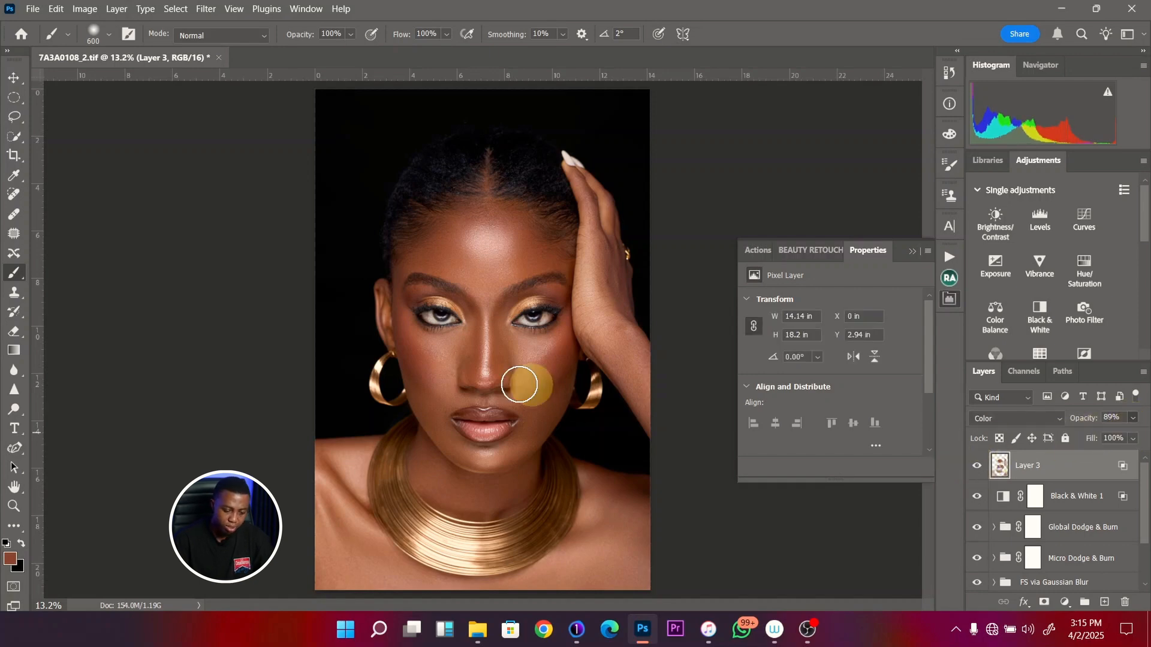
- Compare the lower face, neck and shoulders up close with Layer 3 hidden and shown
{"action": "key", "text": "z"}
{"action": "left_click_drag", "start_coordinate": [468, 366], "coordinate": [488, 455]}
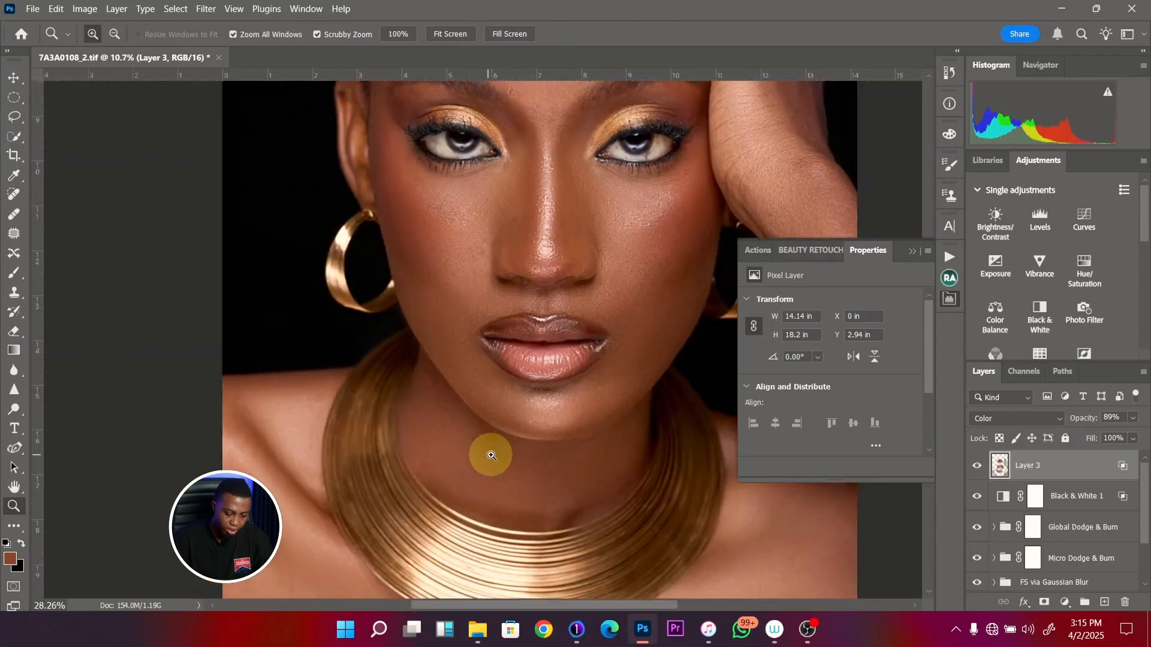
{"action": "left_click", "coordinate": [978, 467]}
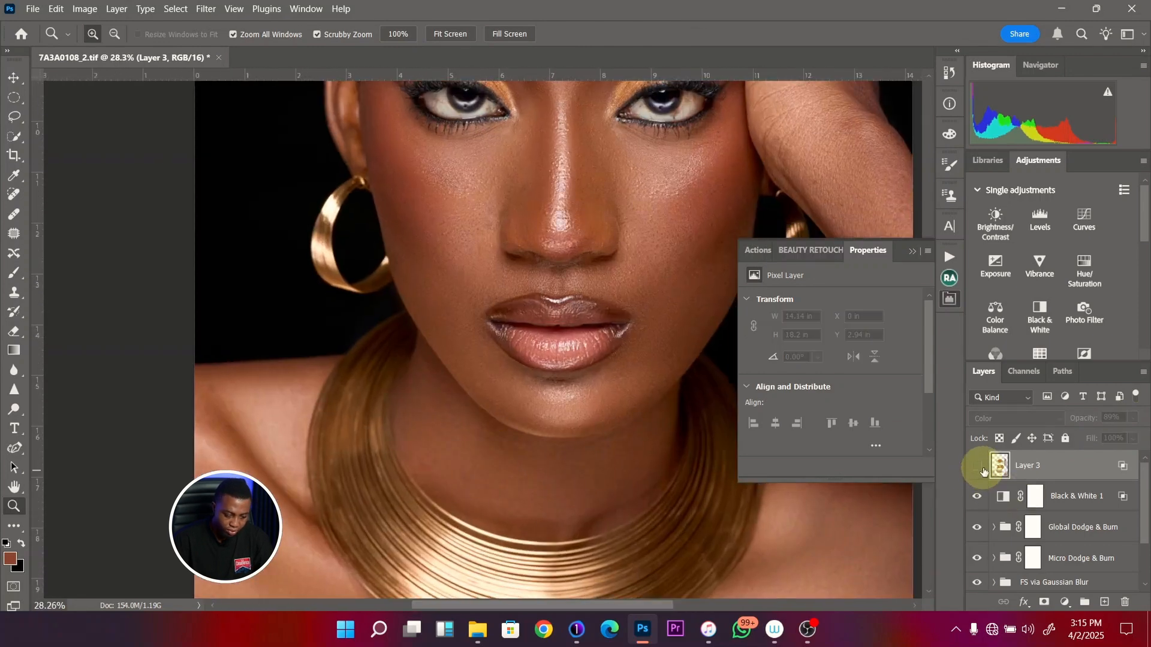
{"action": "left_click", "coordinate": [977, 467]}
{"action": "left_click_drag", "start_coordinate": [478, 365], "coordinate": [405, 374]}
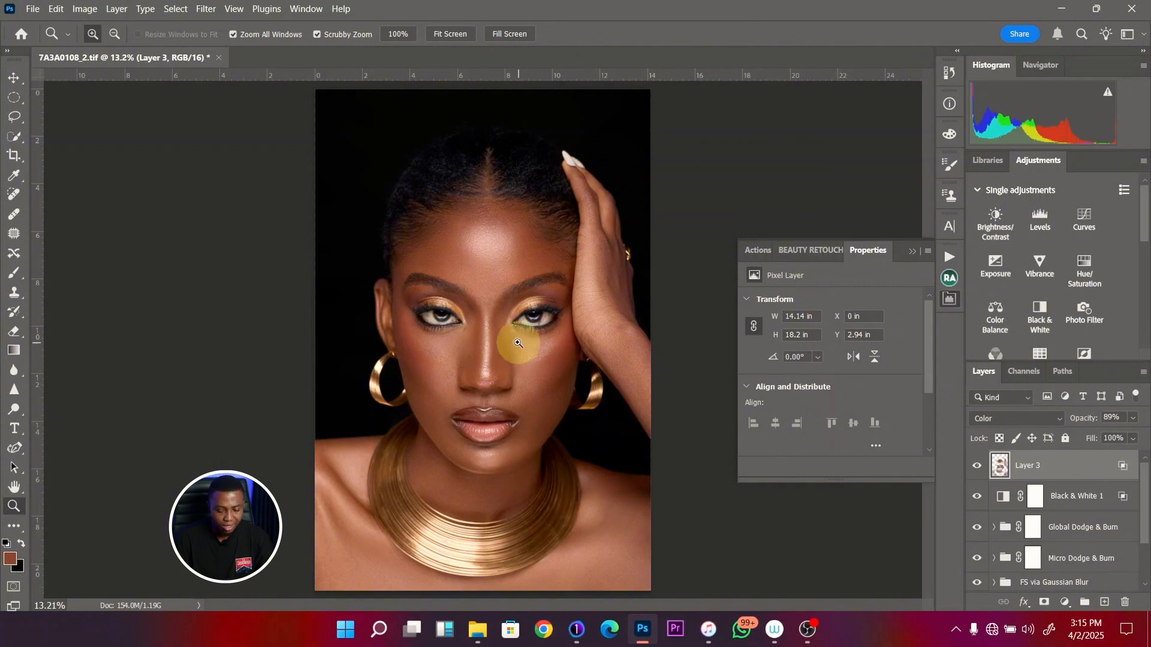
- Add a Brightness/Contrast adjustment with brightness 43 and a Vibrance adjustment with saturation -21 above Layer 3
{"action": "left_click_drag", "start_coordinate": [486, 315], "coordinate": [532, 324]}
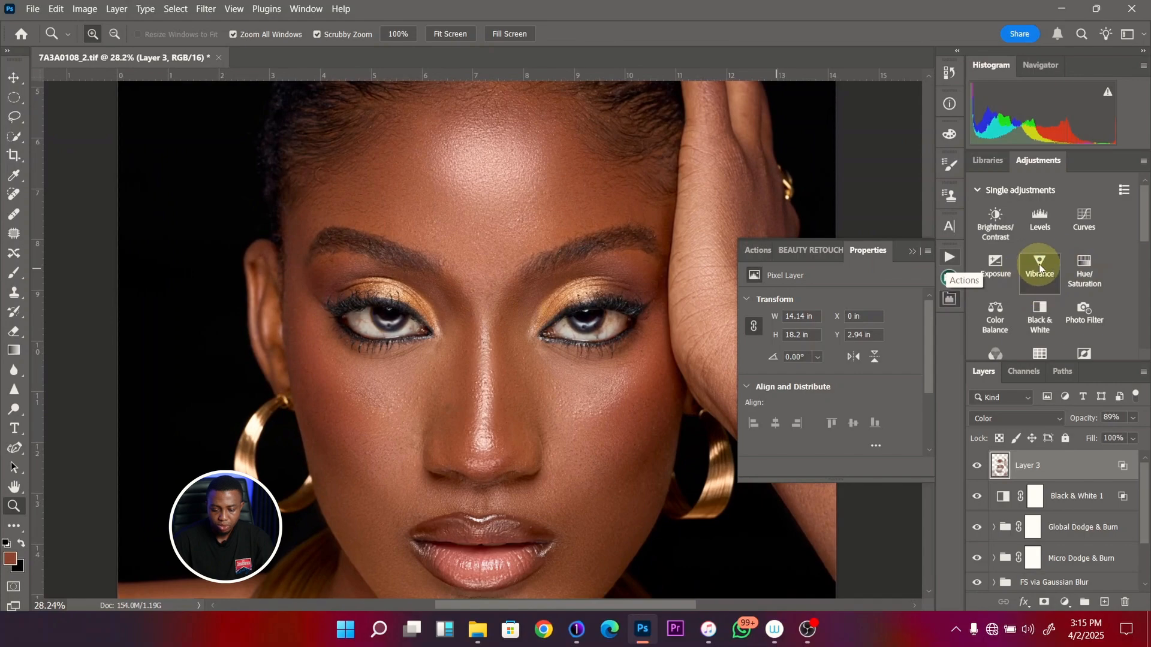
{"action": "left_click", "coordinate": [995, 223]}
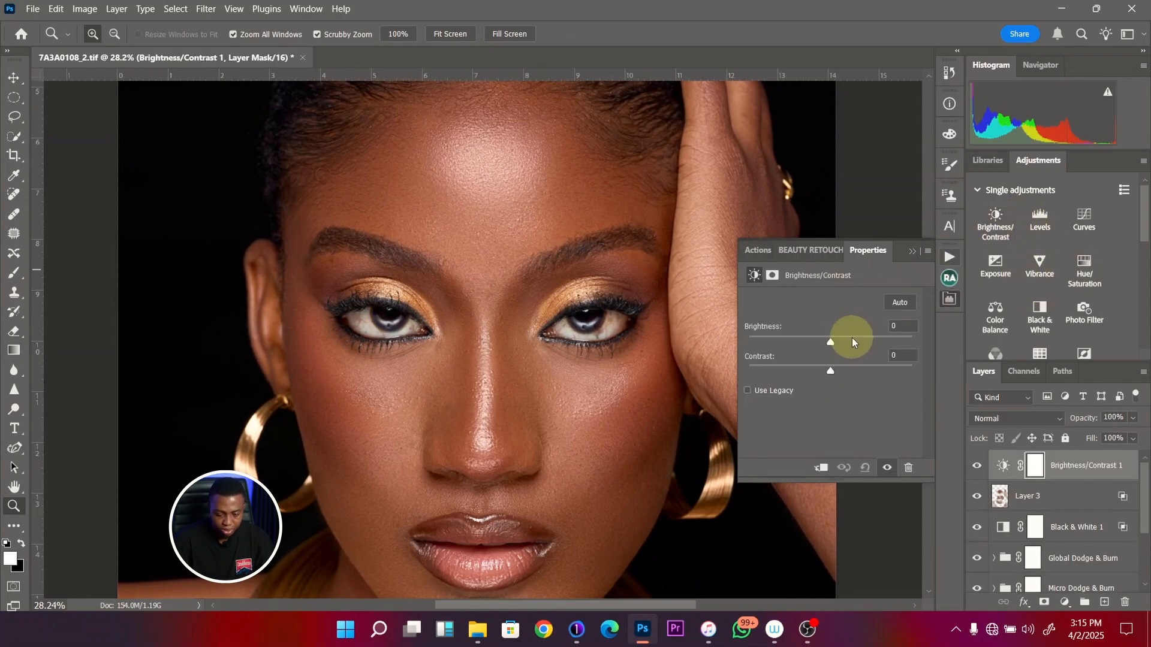
{"action": "left_click", "coordinate": [854, 342]}
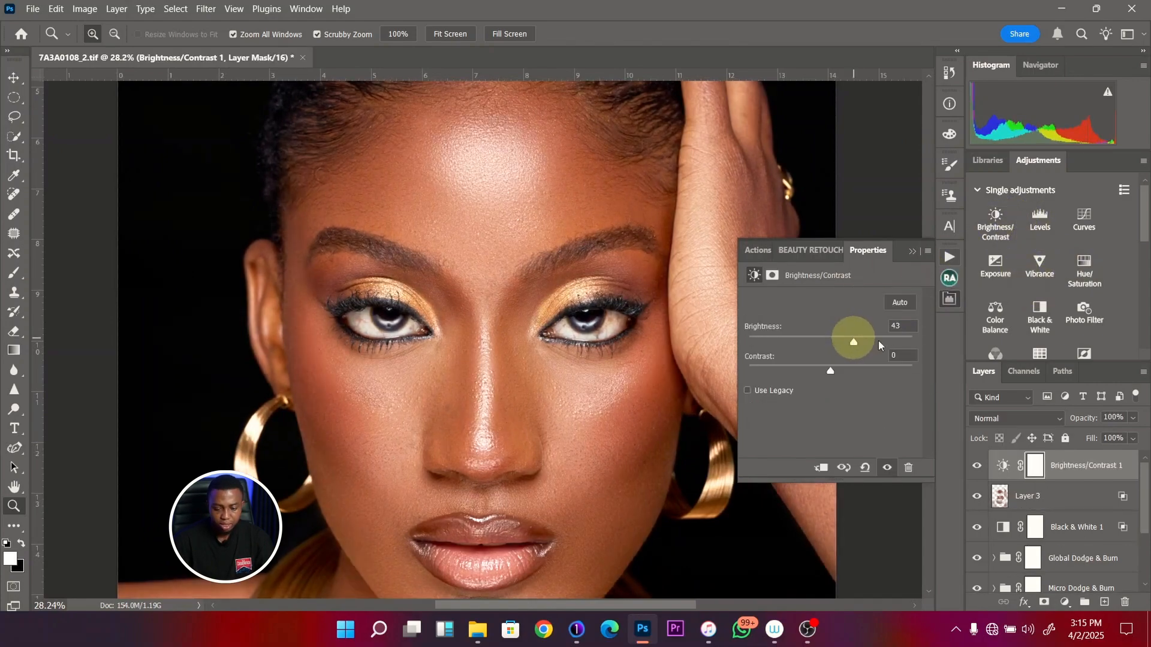
{"action": "left_click", "coordinate": [1038, 268]}
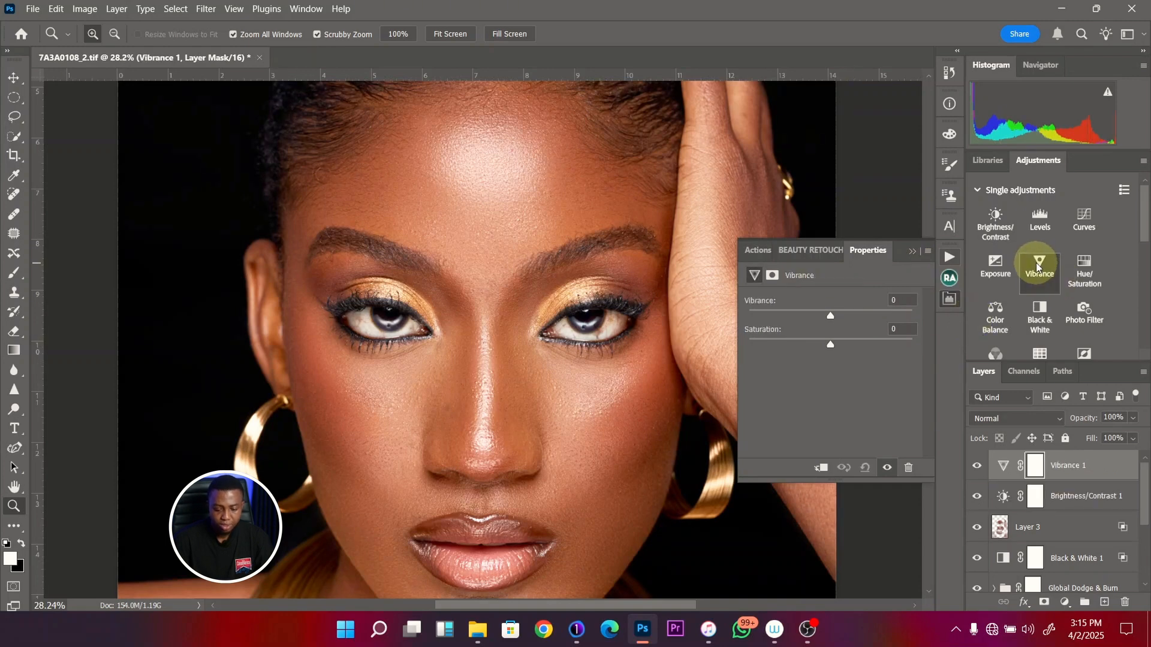
{"action": "left_click", "coordinate": [817, 344]}
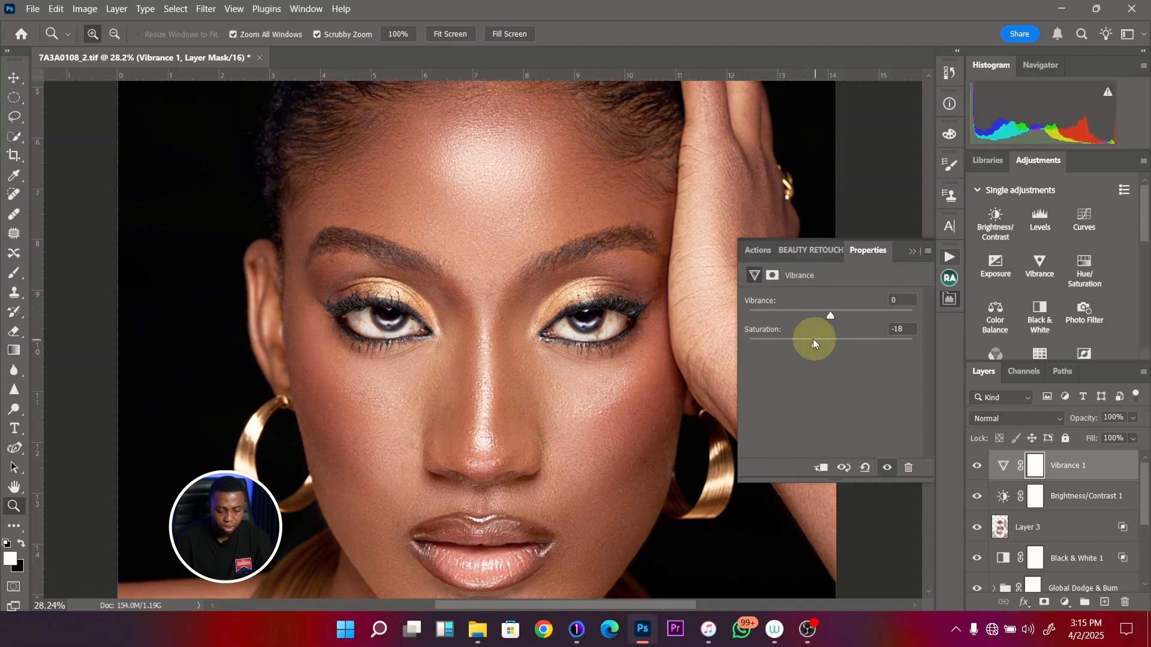
{"action": "left_click", "coordinate": [814, 343]}
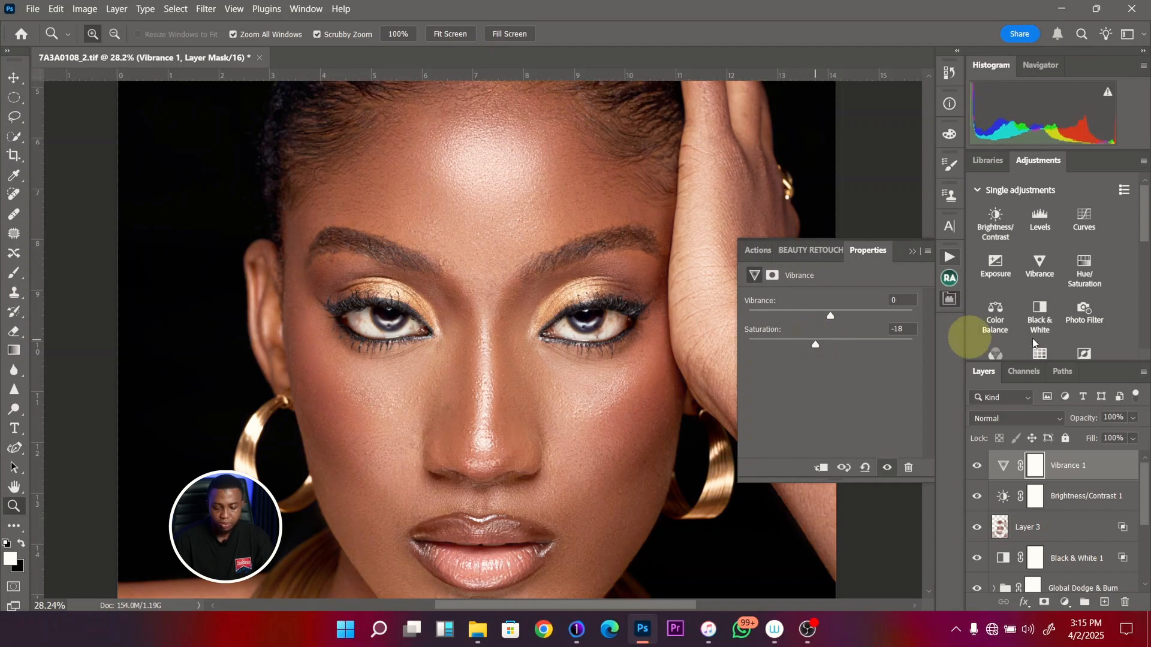
- Add a Photo Filter adjustment above the Vibrance layer using Cooling Filter (80)
{"action": "left_click", "coordinate": [1084, 320]}
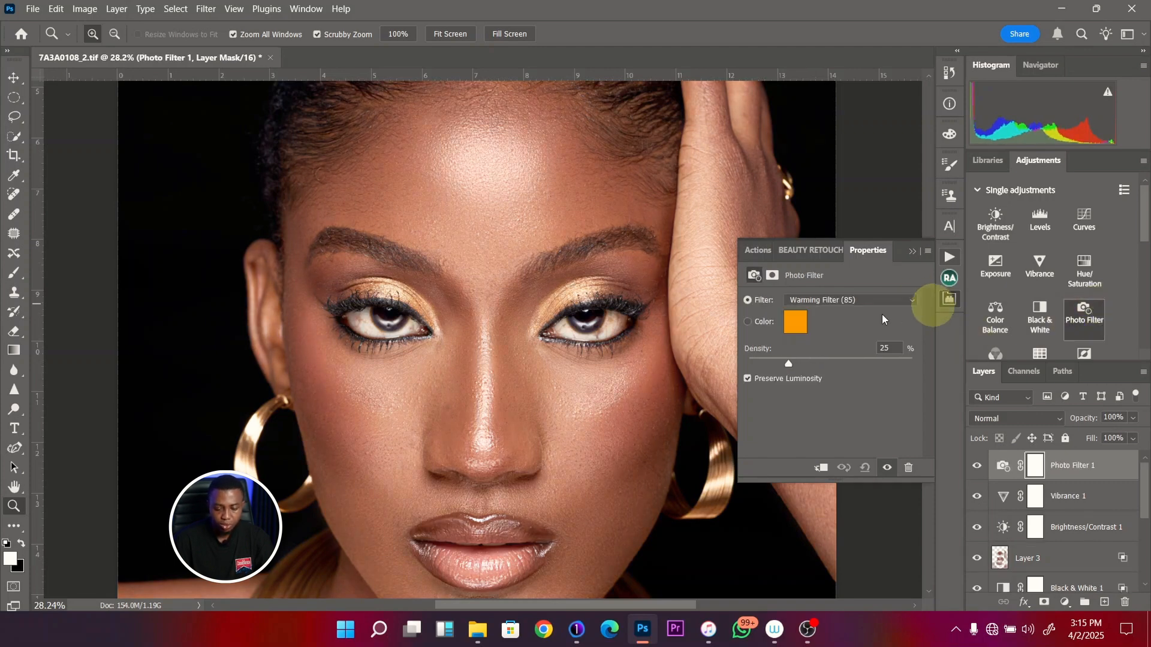
{"action": "left_click", "coordinate": [869, 300]}
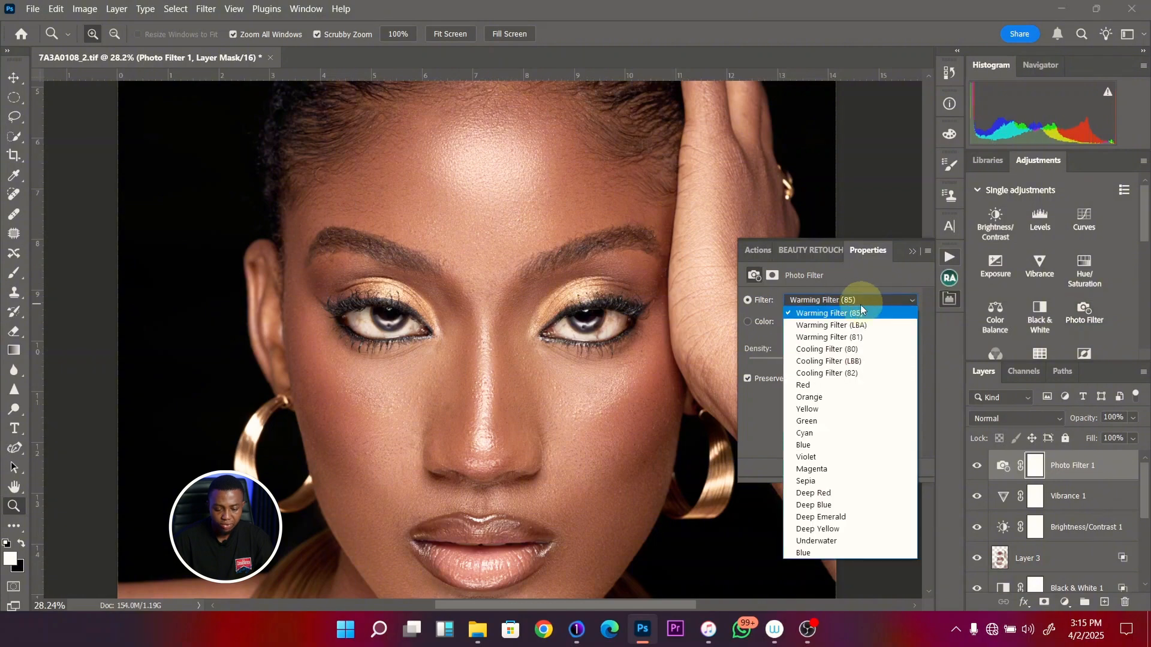
{"action": "left_click", "coordinate": [836, 351]}
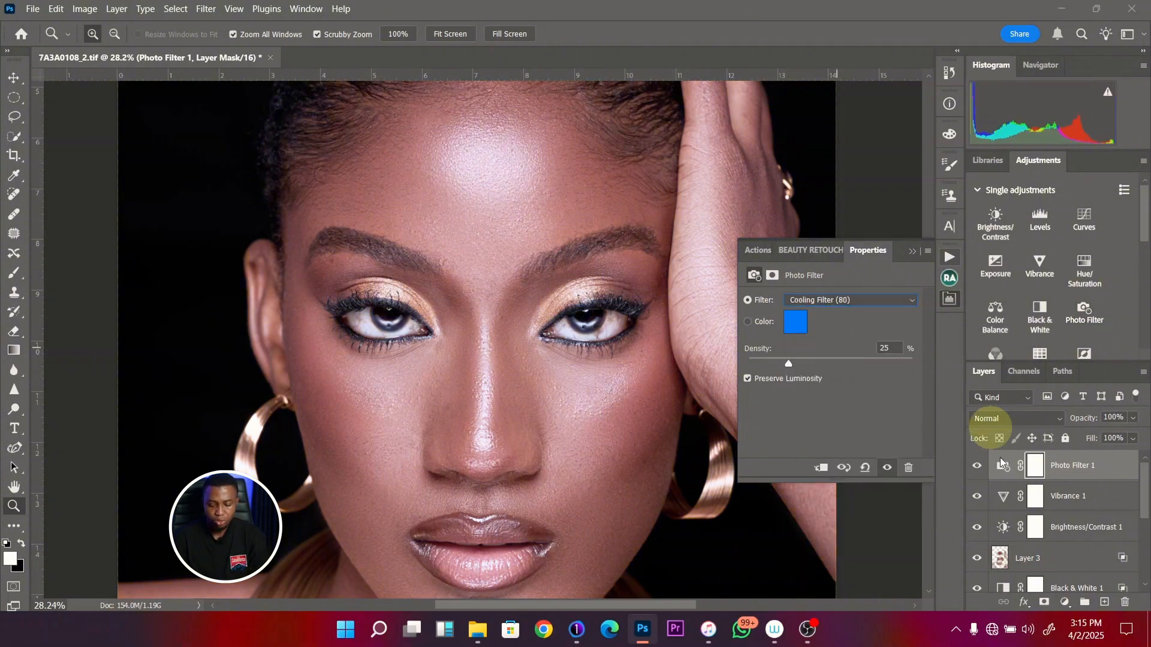
- Group the Photo Filter, Vibrance and Brightness/Contrast adjustments and hide the group with a black layer mask
{"action": "left_click", "coordinate": [1068, 531], "text": "shift"}
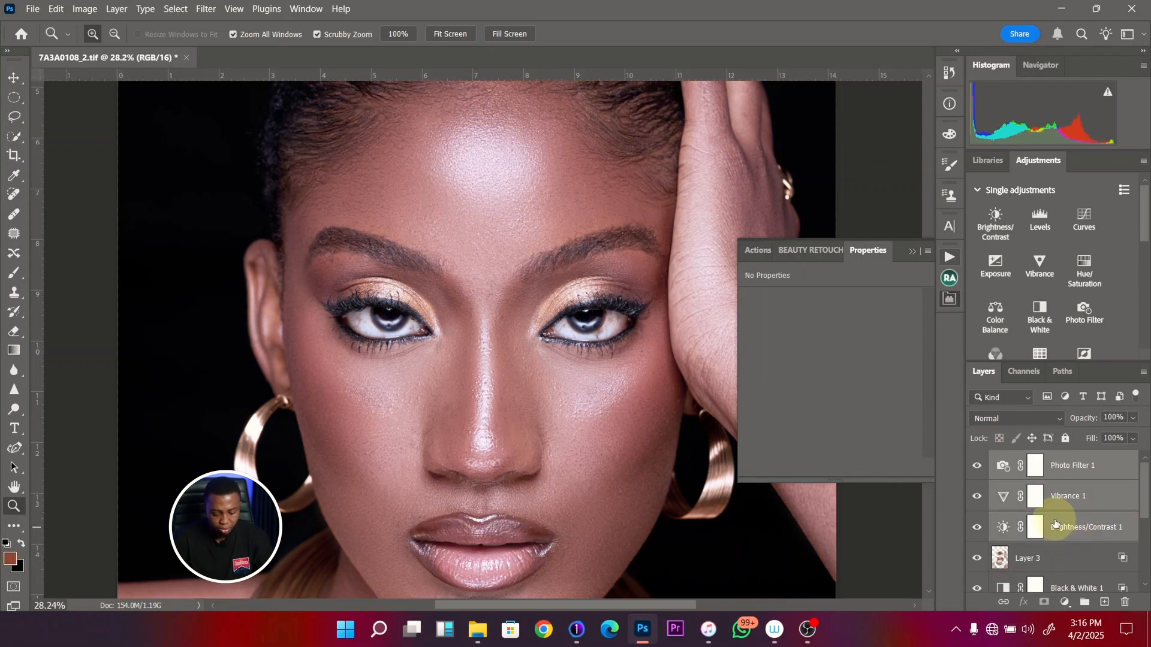
{"action": "key", "text": "ctrl+g"}
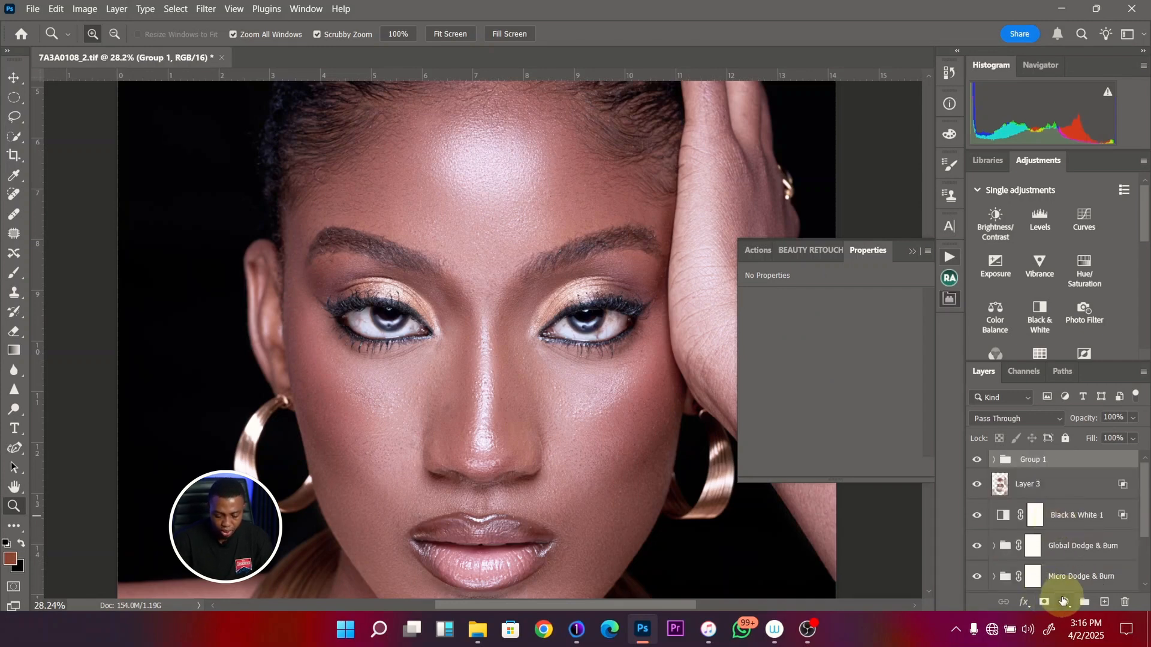
{"action": "left_click", "coordinate": [1044, 603], "text": "alt"}
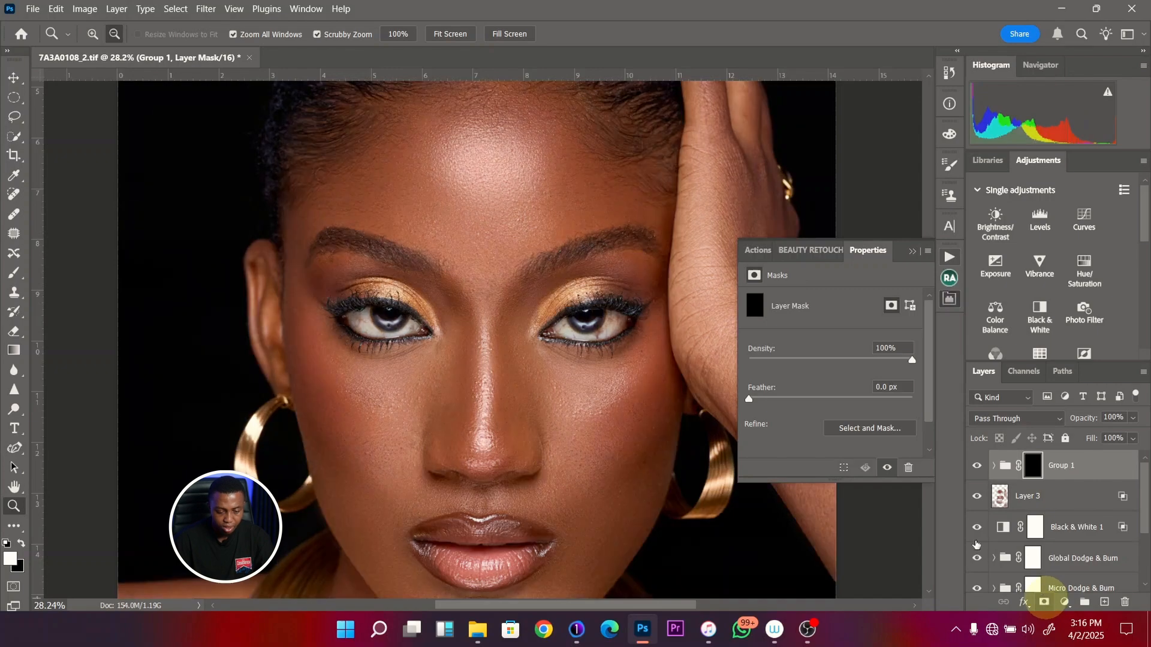
- Paint white on the Group 1 mask over the whites of both eyes with brush sizes from 200 down to 90
{"action": "left_click_drag", "start_coordinate": [528, 343], "coordinate": [533, 343]}
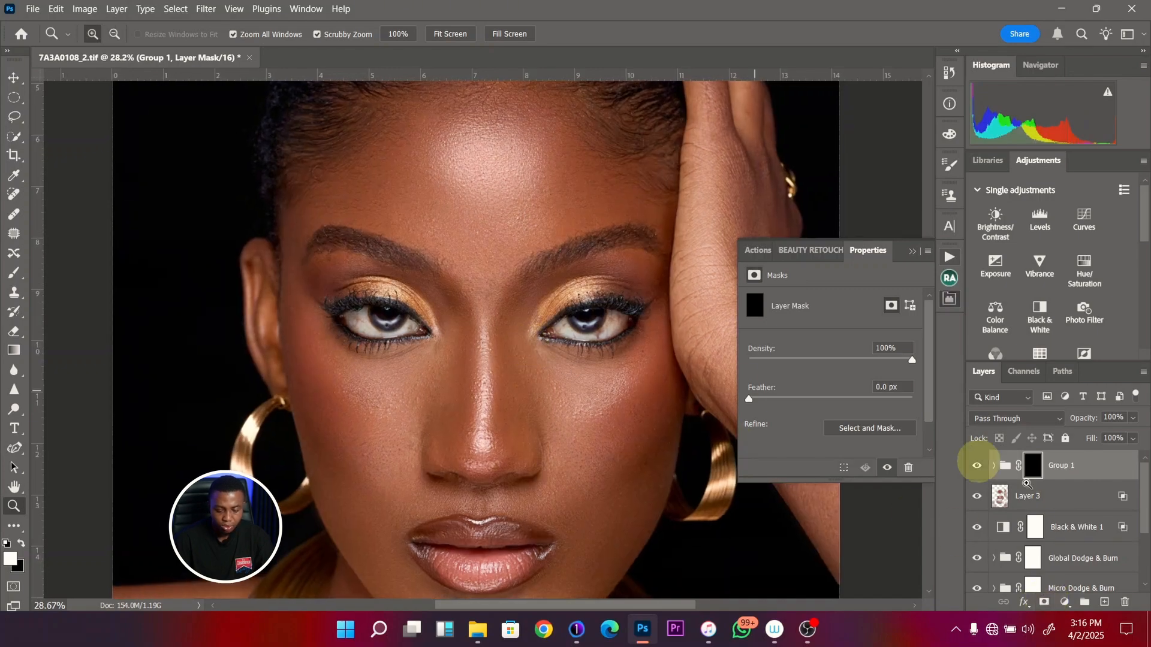
{"action": "key", "text": "b"}
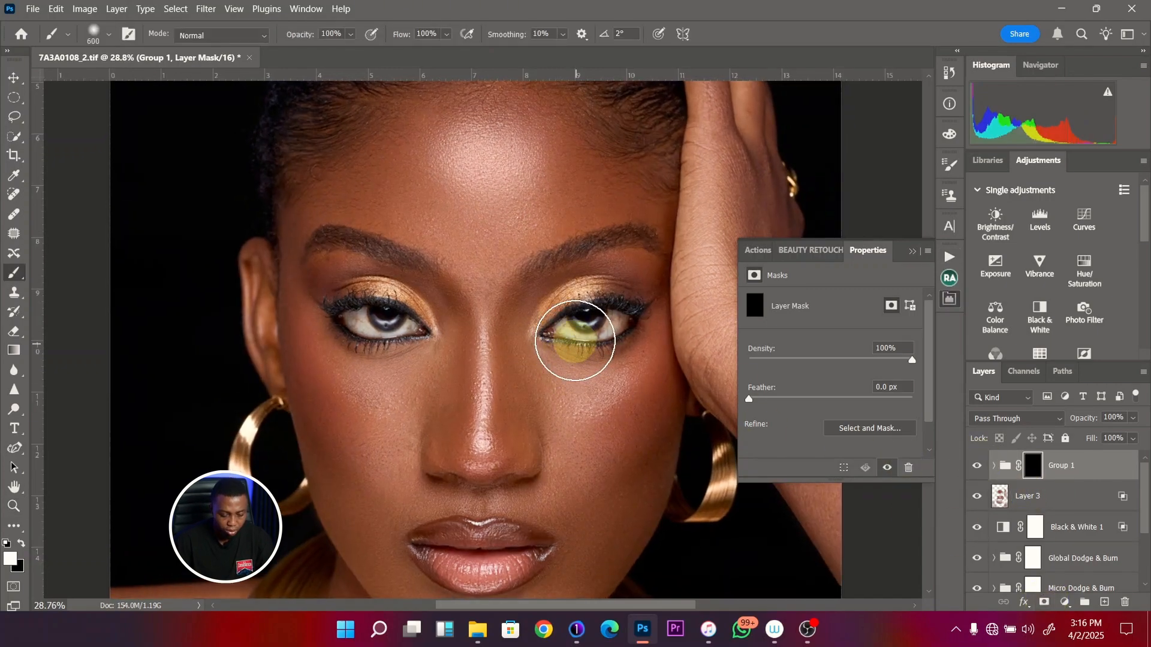
{"action": "key", "text": "bracketleft"}
{"action": "key", "text": "bracketleft"}
{"action": "key", "text": "bracketleft"}
{"action": "key", "text": "bracketleft"}
{"action": "key", "text": "bracketleft"}
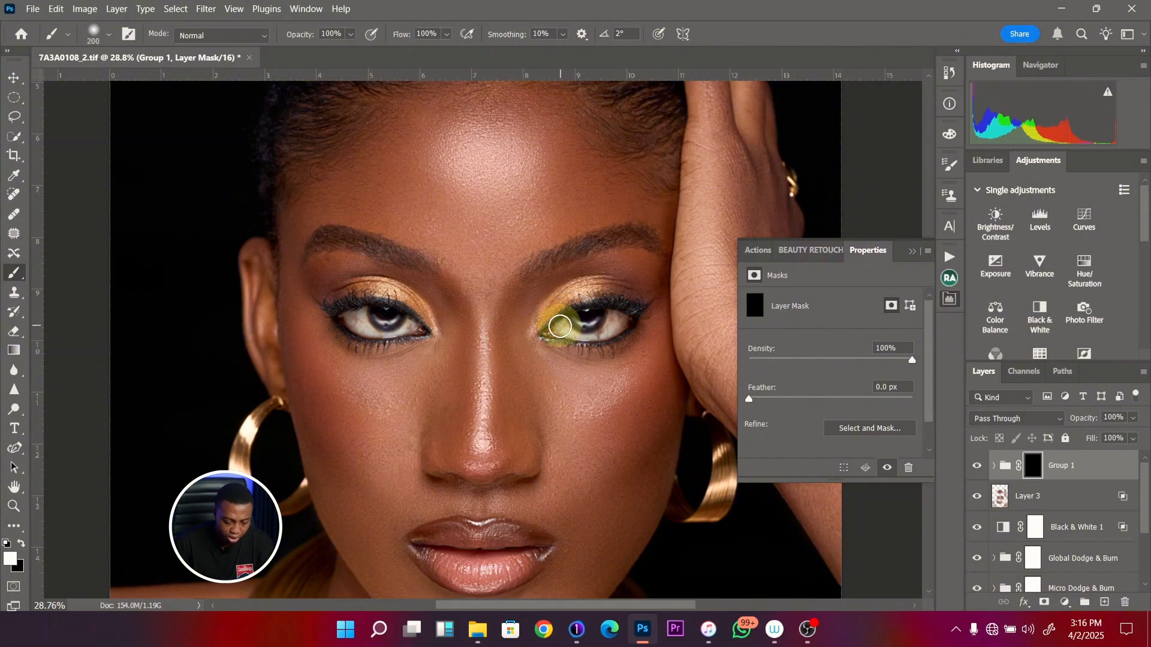
{"action": "mouse_move", "coordinate": [566, 332]}
{"action": "left_mouse_down"}
{"action": "mouse_move", "coordinate": [606, 313]}
{"action": "mouse_move", "coordinate": [620, 326]}
{"action": "mouse_move", "coordinate": [612, 314]}
{"action": "mouse_move", "coordinate": [608, 327]}
{"action": "left_mouse_up"}
{"action": "mouse_move", "coordinate": [356, 321]}
{"action": "left_mouse_down"}
{"action": "mouse_move", "coordinate": [374, 330]}
{"action": "mouse_move", "coordinate": [422, 331]}
{"action": "left_mouse_up"}
{"action": "key", "text": "bracketleft"}
{"action": "key", "text": "bracketleft"}
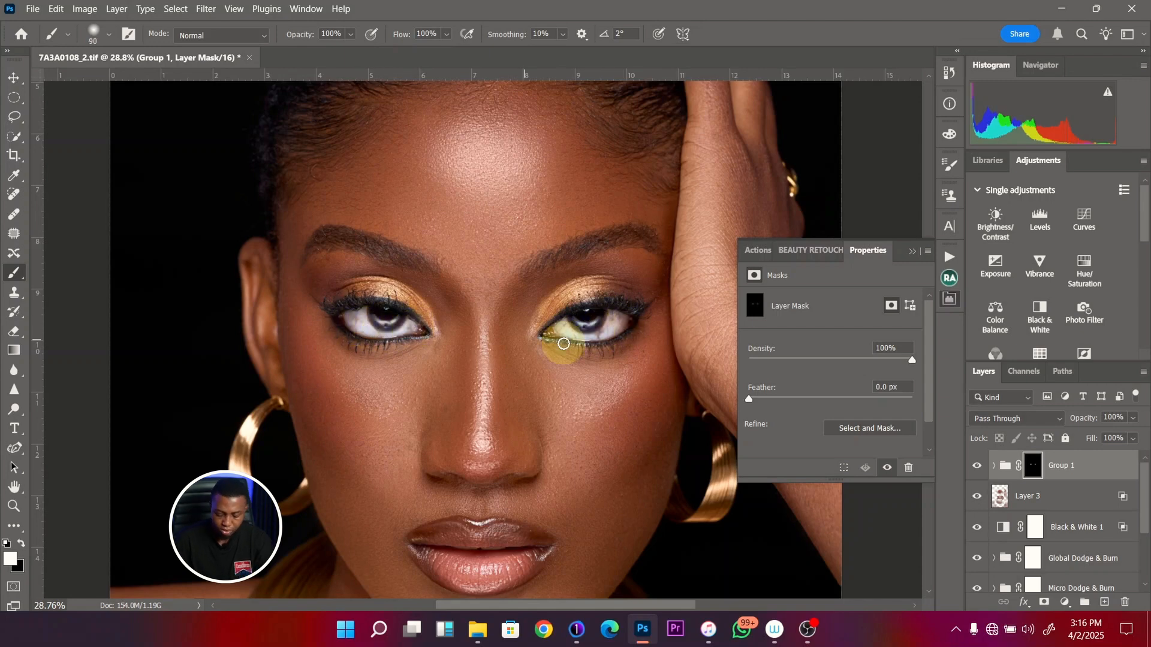
- Check the brightened eyes with and without Group 1 and lower the group's opacity to 62%
{"action": "left_click", "coordinate": [978, 466]}
{"action": "left_click", "coordinate": [978, 466]}
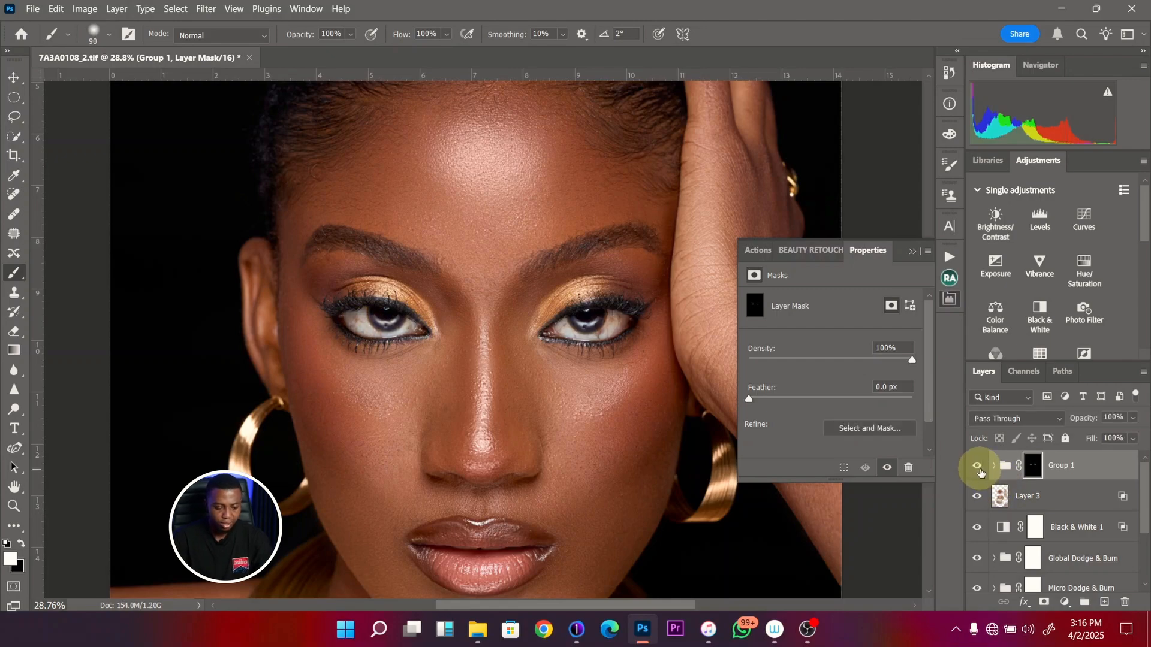
{"action": "key", "text": "ctrl+0"}
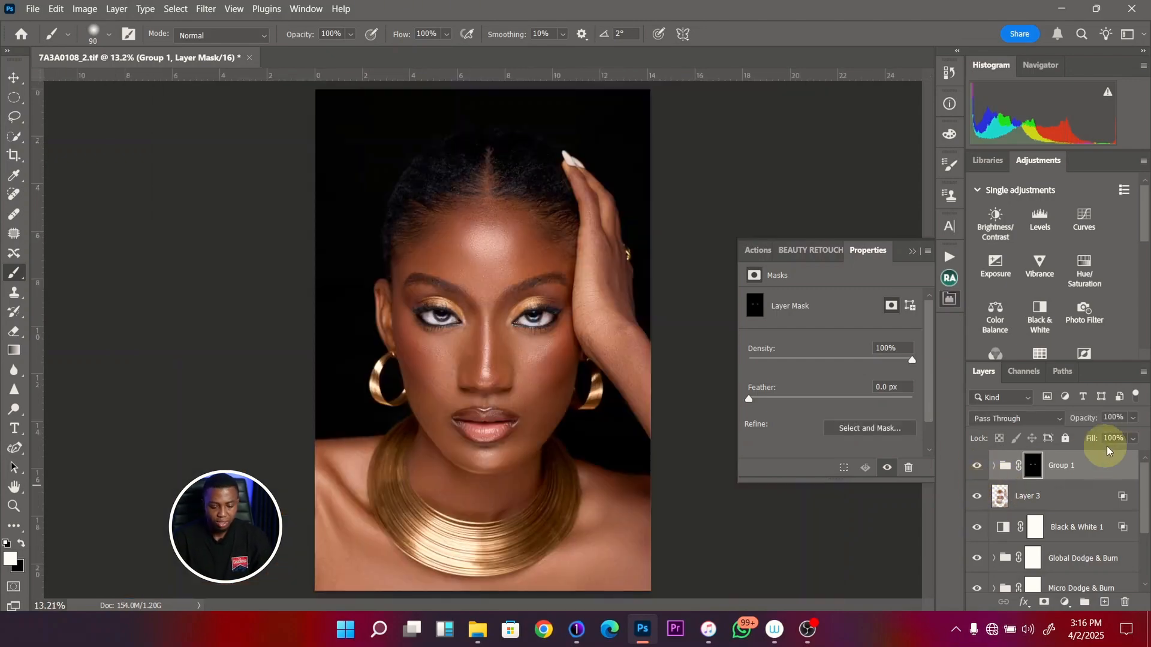
{"action": "left_click", "coordinate": [1132, 418]}
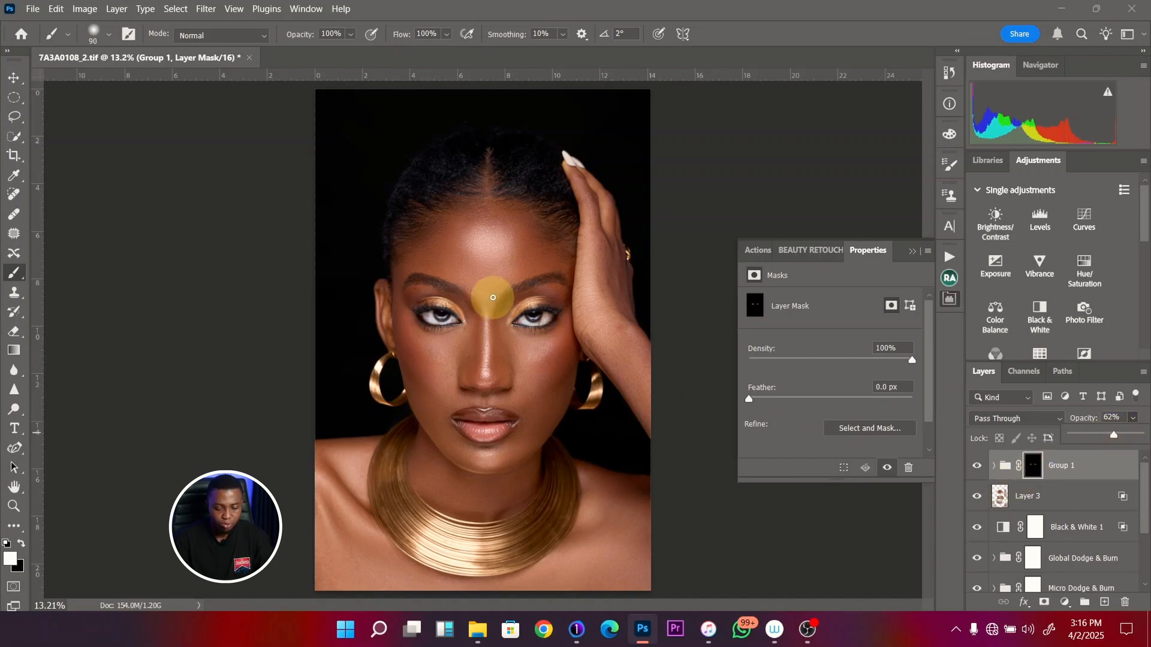
- Add a Brightness/Contrast adjustment with contrast 15 and a Vibrance adjustment with vibrance +34 above Group 1
{"action": "key", "text": "z"}
{"action": "left_click_drag", "start_coordinate": [511, 247], "coordinate": [546, 257]}
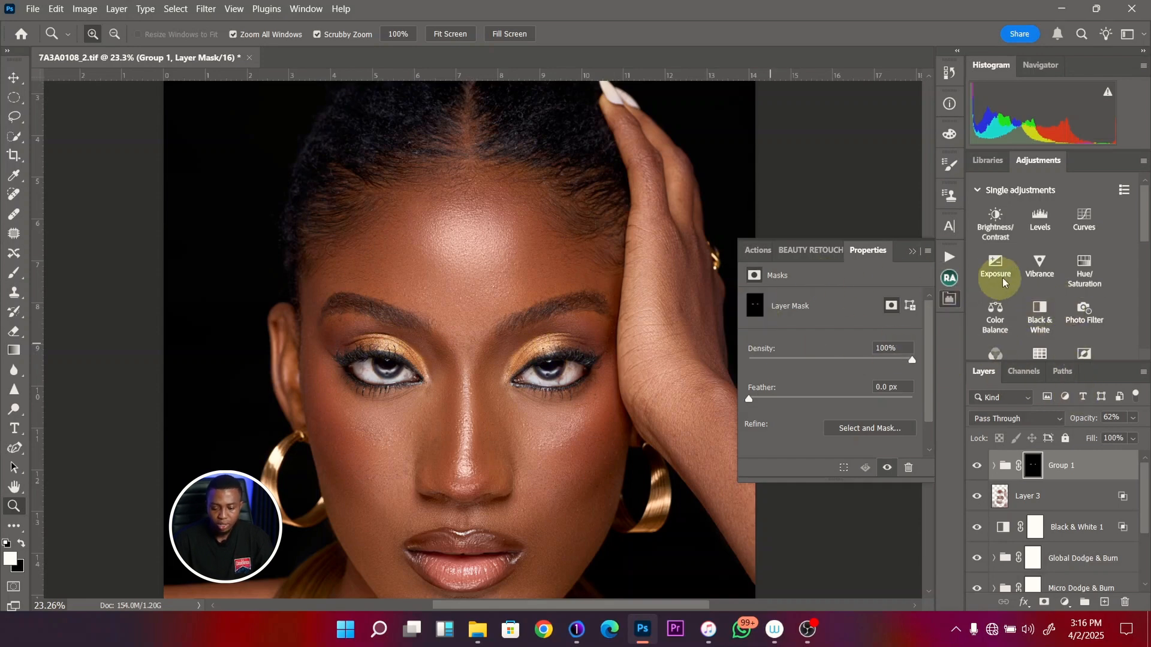
{"action": "left_click", "coordinate": [995, 233]}
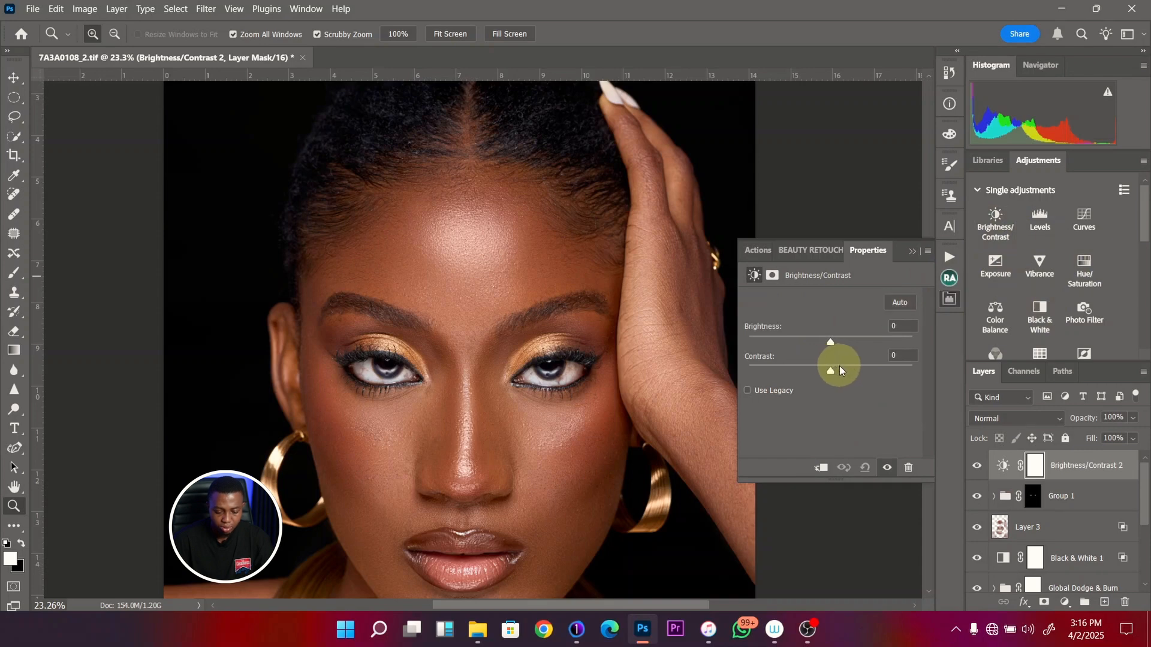
{"action": "left_click", "coordinate": [842, 370]}
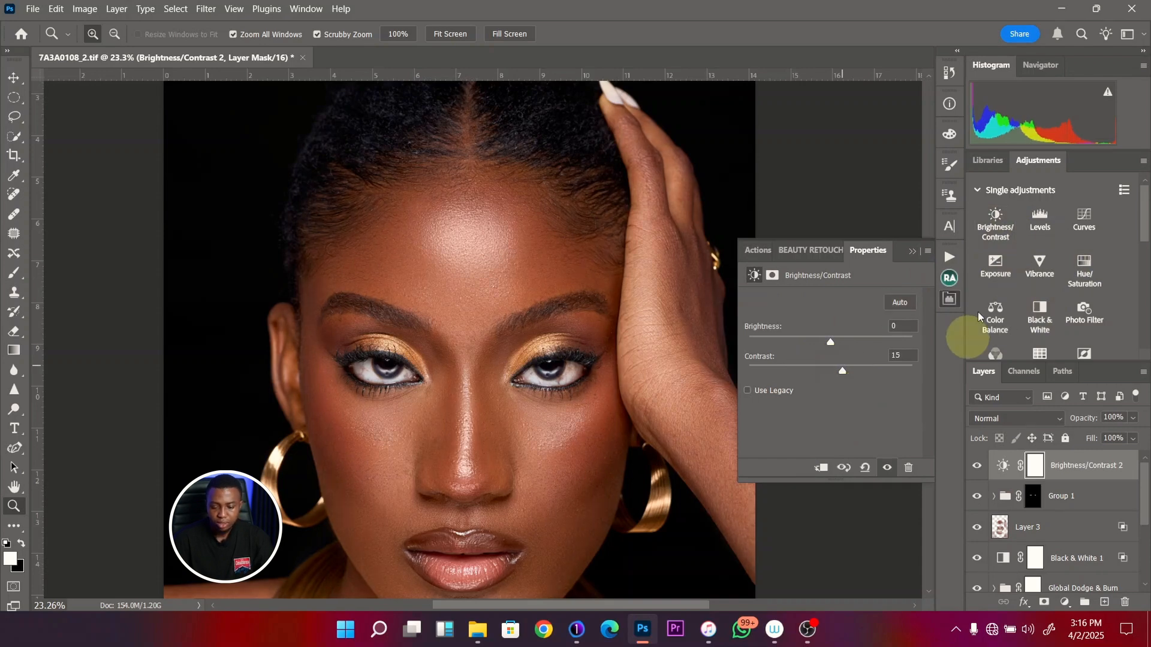
{"action": "left_click", "coordinate": [1040, 262]}
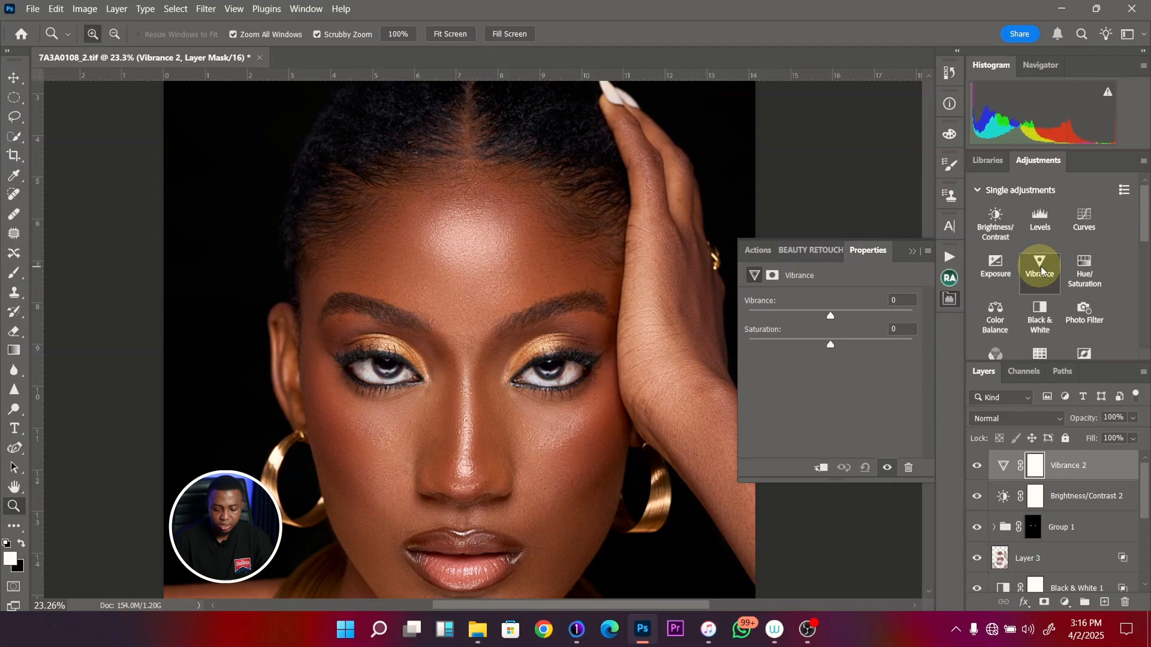
{"action": "left_click", "coordinate": [857, 311]}
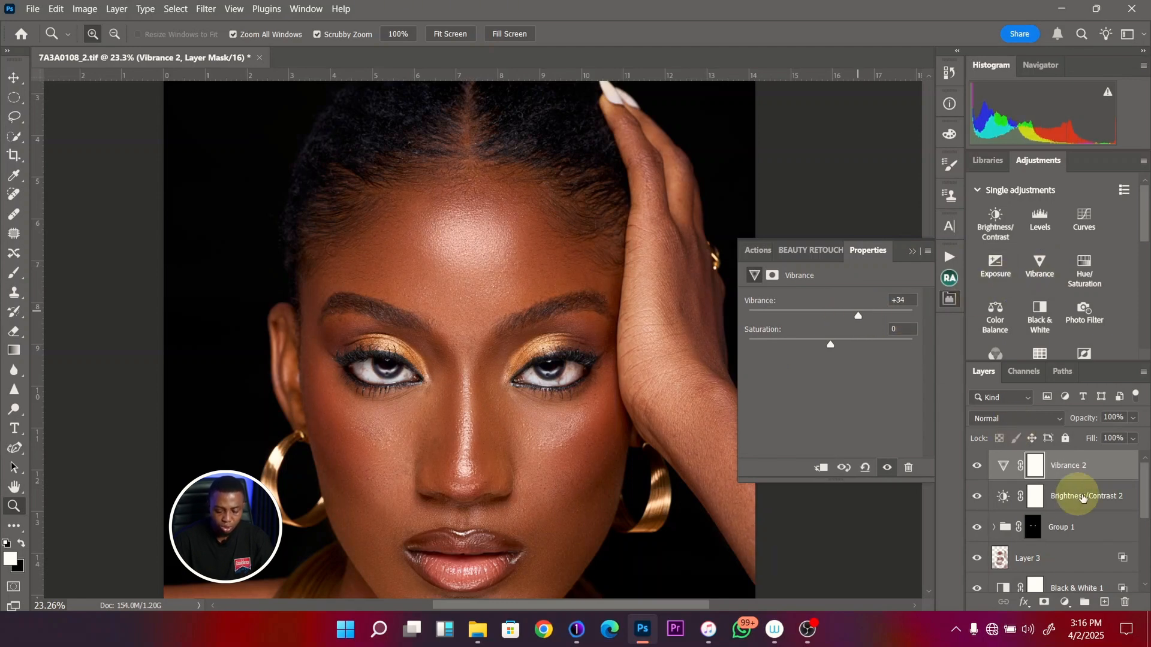
- Group the new Vibrance and Brightness/Contrast adjustments, hide the group with a black mask and ready a size 175 brush
{"action": "left_click", "coordinate": [1079, 503], "text": "shift"}
{"action": "key", "text": "ctrl+g"}
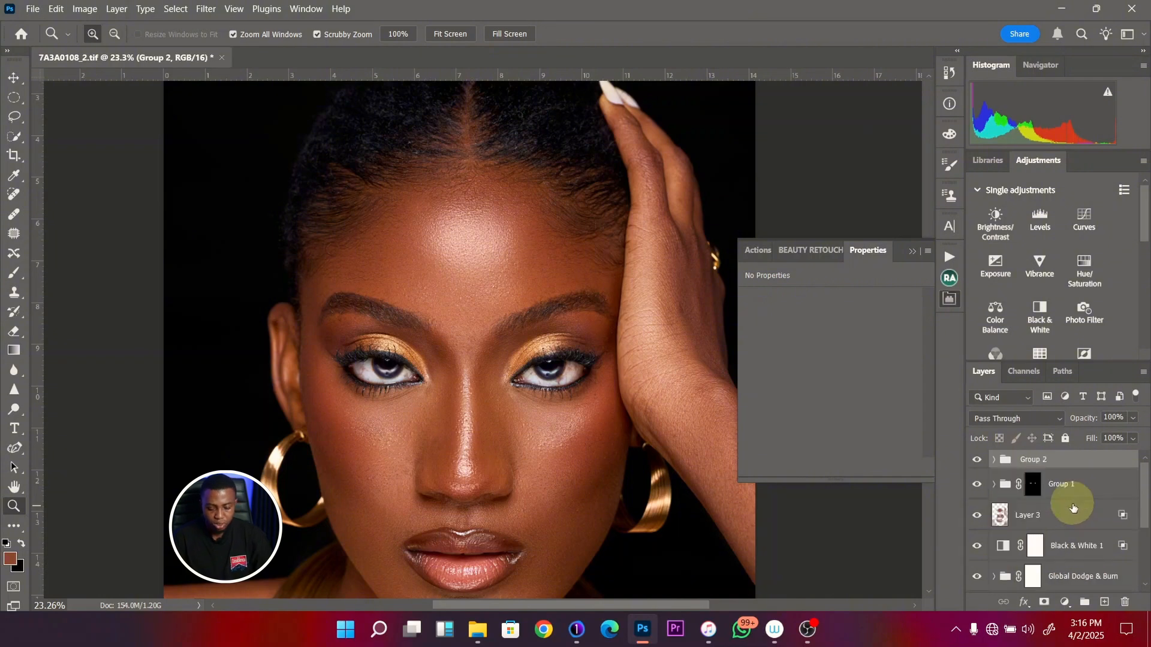
{"action": "left_click", "coordinate": [1044, 602], "text": "alt"}
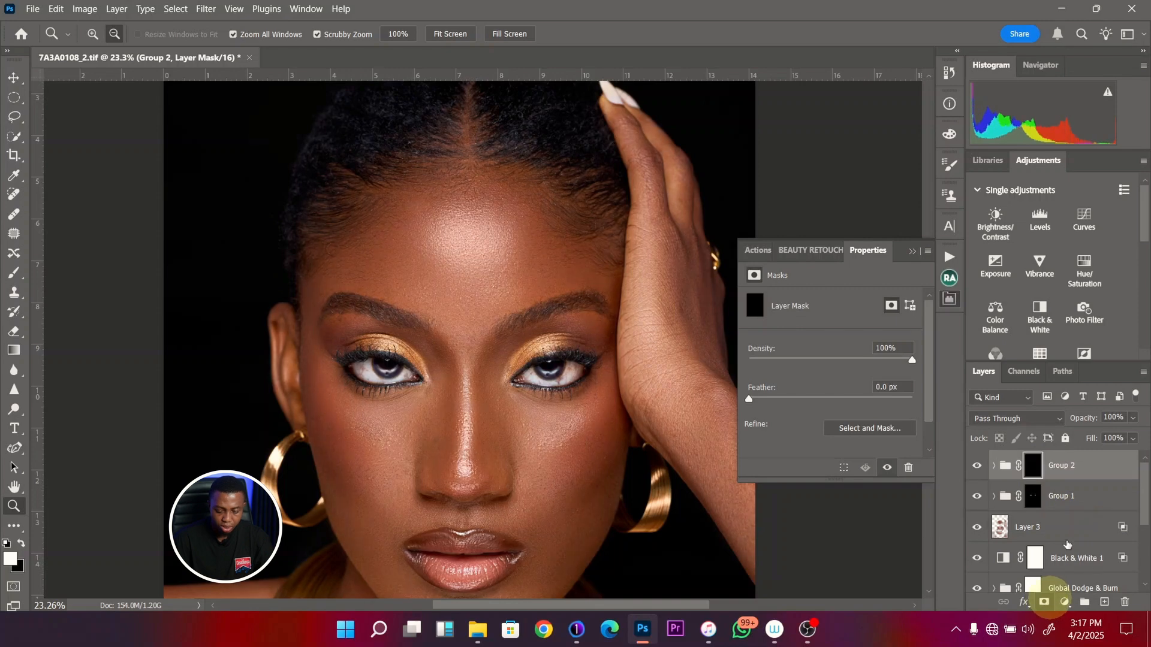
{"action": "key", "text": "b"}
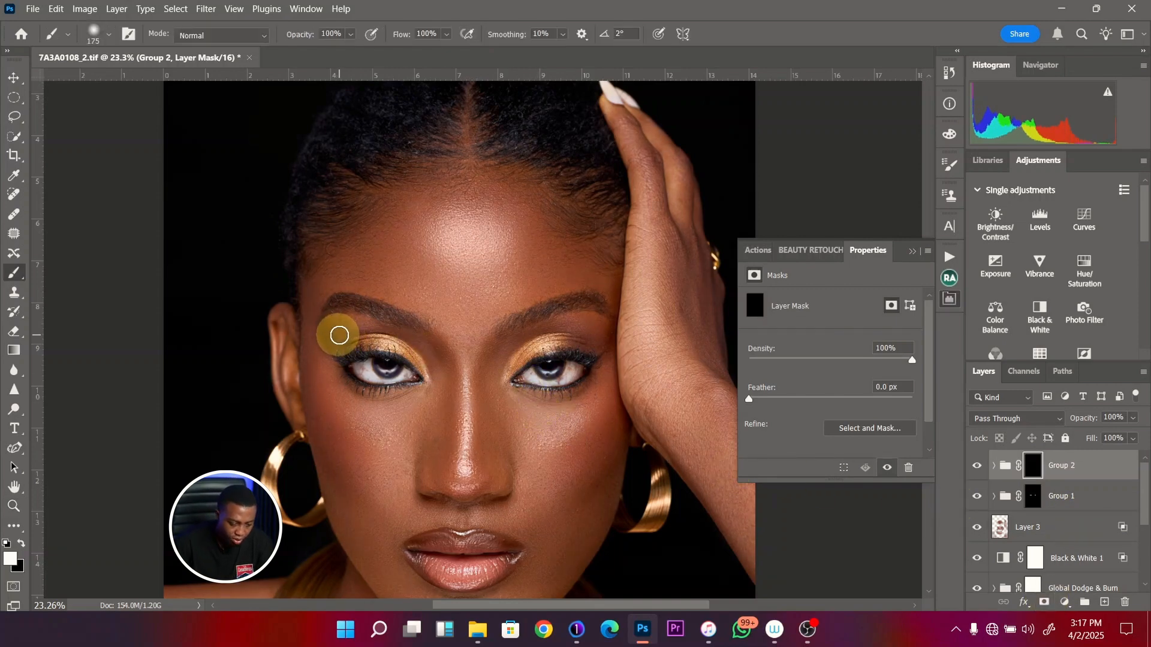
- Paint white on the Group 2 mask over both eyelids with a brush around size 200, and compare with and without the group
{"action": "key", "text": "bracketright"}
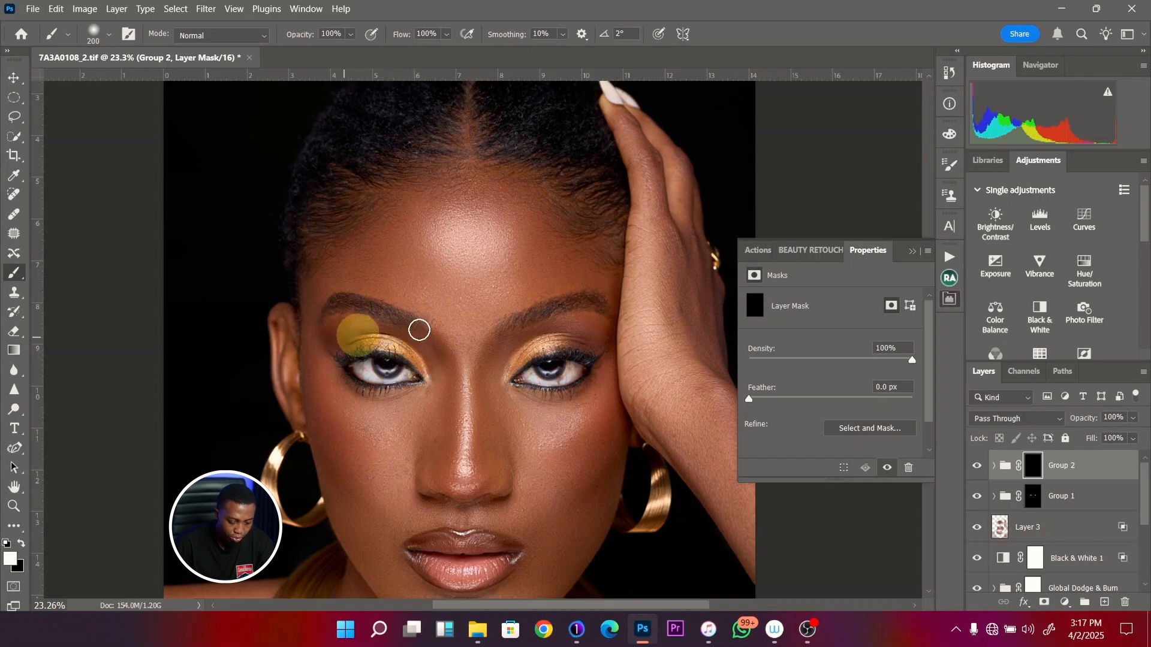
{"action": "key", "text": "bracketleft"}
{"action": "key", "text": "bracketright"}
{"action": "key", "text": "bracketright"}
{"action": "key", "text": "bracketright"}
{"action": "mouse_move", "coordinate": [508, 369]}
{"action": "left_mouse_down"}
{"action": "mouse_move", "coordinate": [521, 342]}
{"action": "mouse_move", "coordinate": [588, 336]}
{"action": "mouse_move", "coordinate": [566, 335]}
{"action": "left_mouse_up"}
{"action": "key", "text": "bracketleft"}
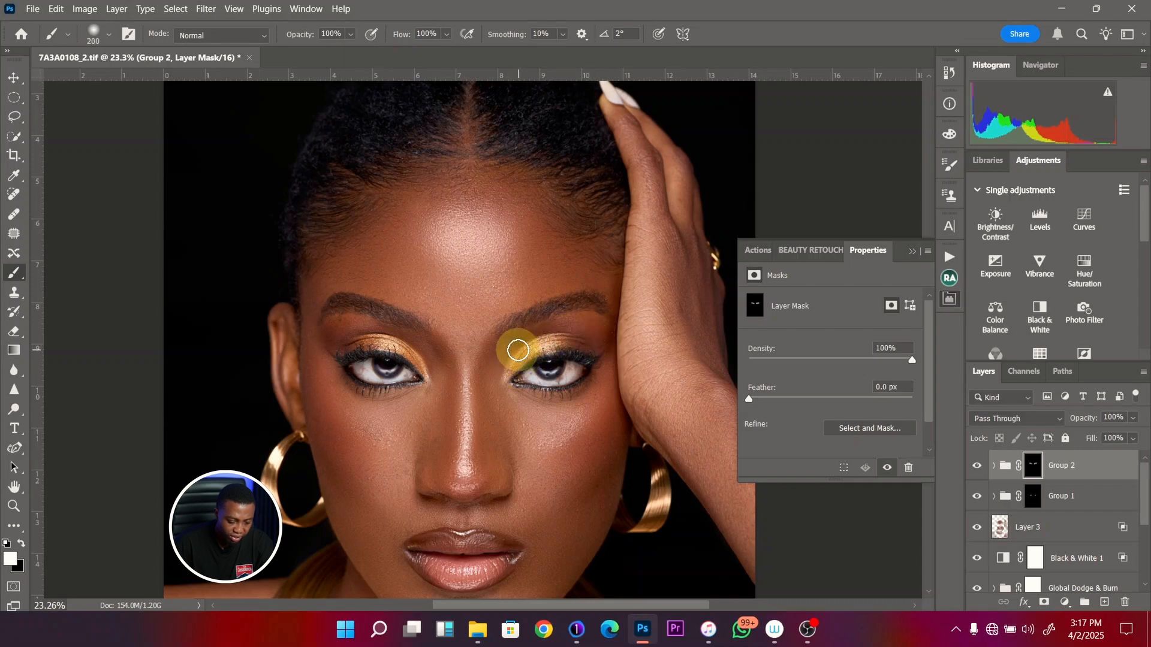
{"action": "mouse_move", "coordinate": [507, 368]}
{"action": "left_mouse_down"}
{"action": "mouse_move", "coordinate": [538, 341]}
{"action": "mouse_move", "coordinate": [583, 331]}
{"action": "left_mouse_up"}
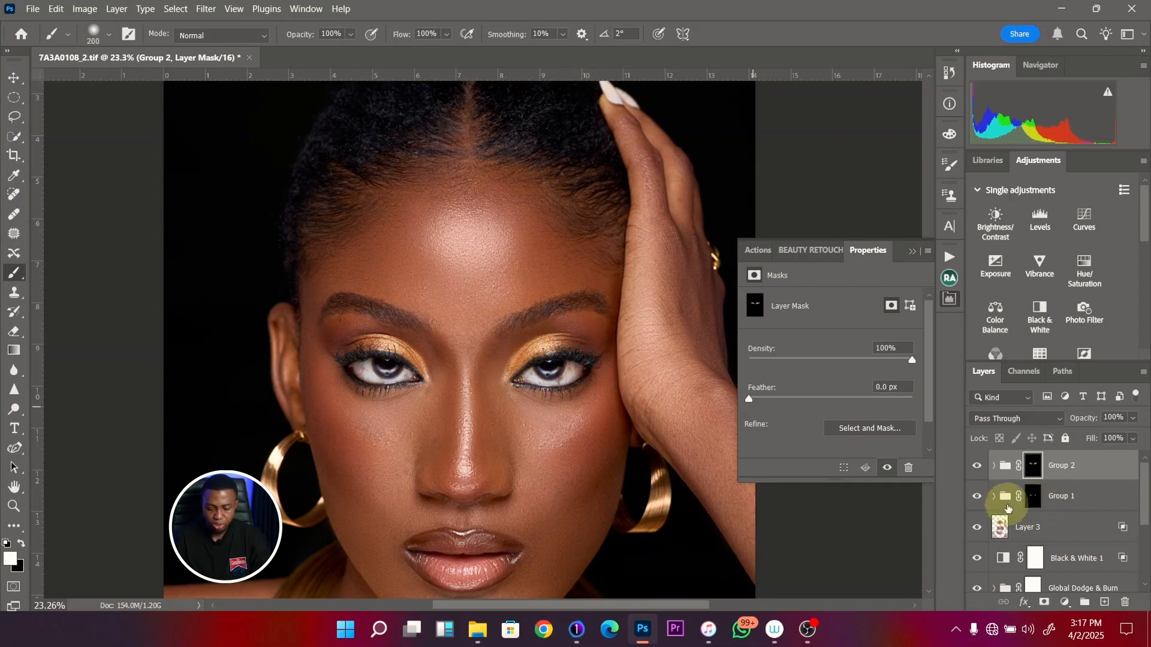
{"action": "left_click", "coordinate": [977, 467]}
{"action": "left_click", "coordinate": [978, 467]}
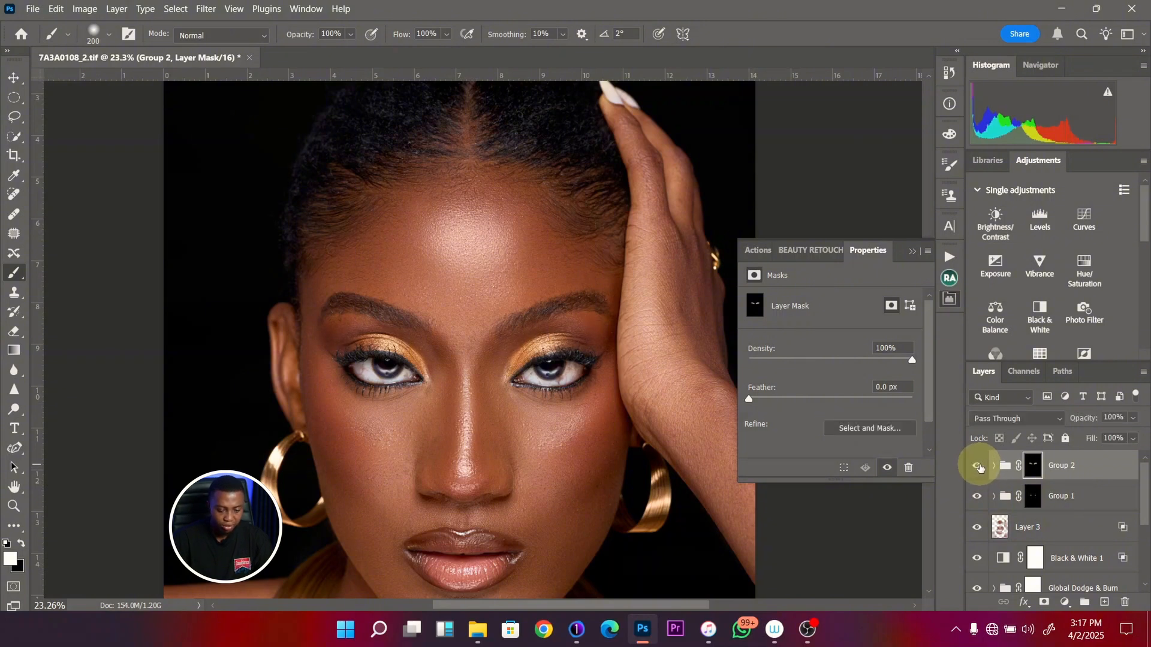
- Rename Group 2 as "eyelid pop" and Group 1 as "eye whitening"
{"action": "double_click", "coordinate": [1064, 465]}
{"action": "type", "text": "eve"}
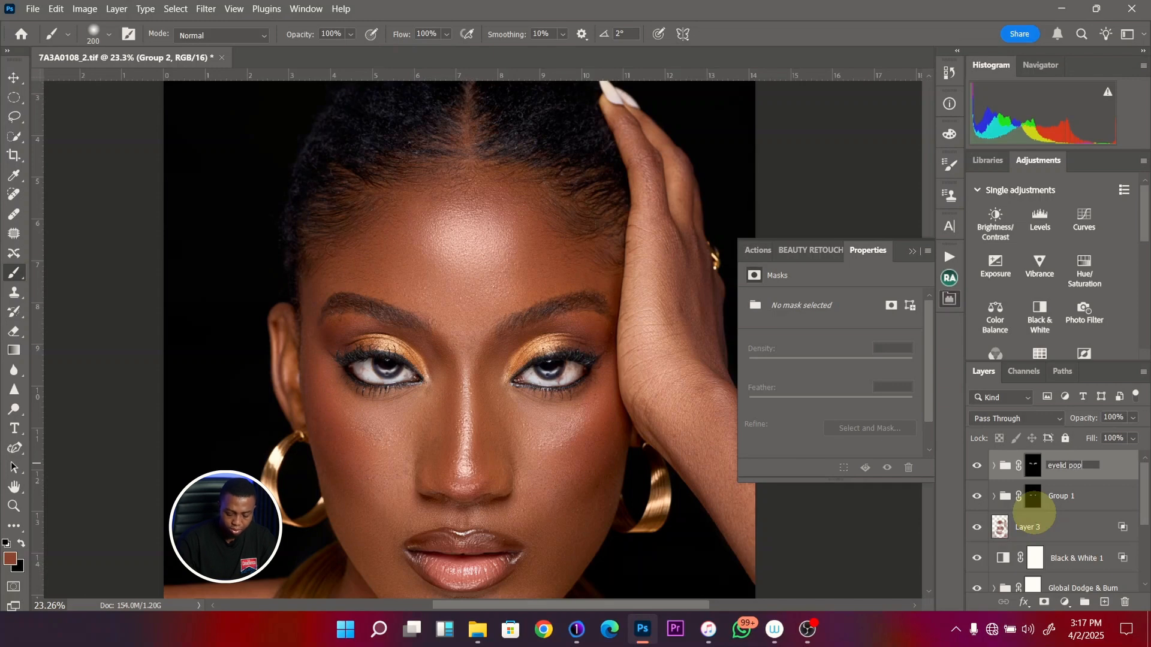
{"action": "left_click", "coordinate": [1070, 496]}
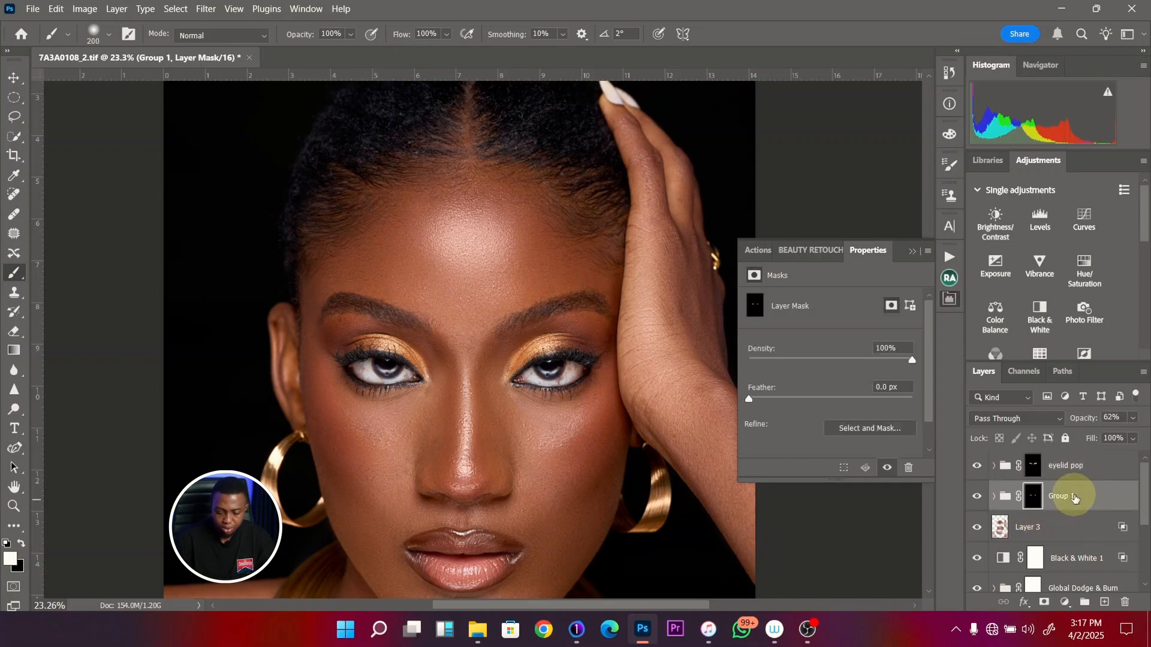
{"action": "double_click", "coordinate": [1072, 495]}
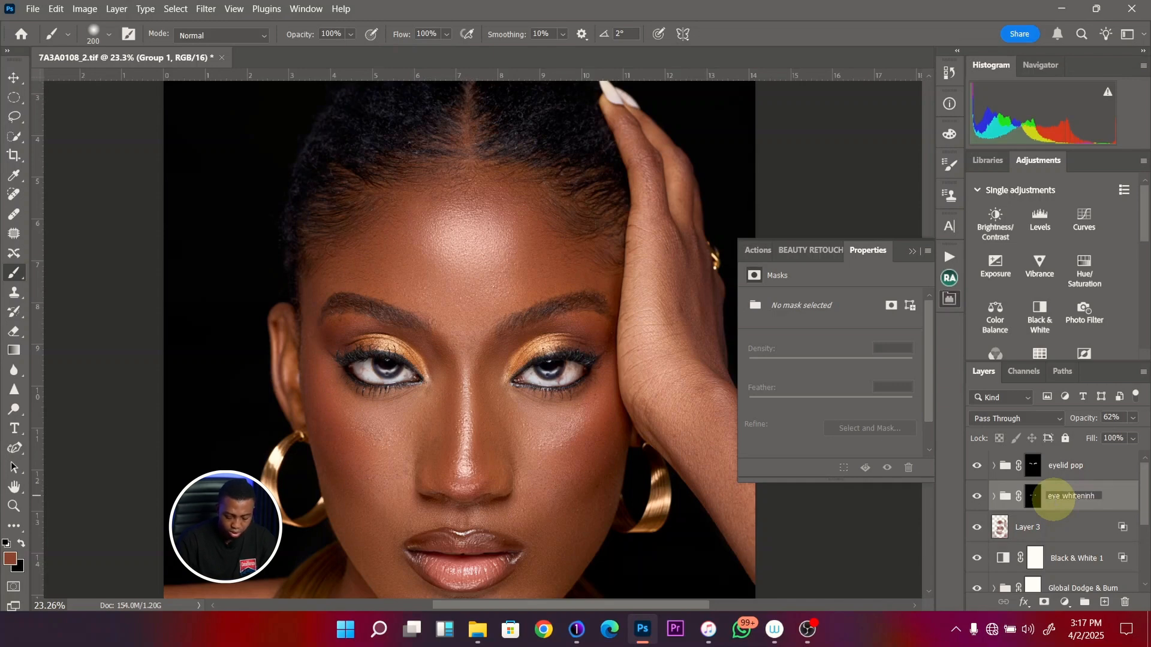
{"action": "key", "text": "Return"}
- Add a reversed black-to-white Gradient Map adjustment above the eyelid pop group and blend it in Soft Light mode
{"action": "key", "text": "ctrl+minus"}
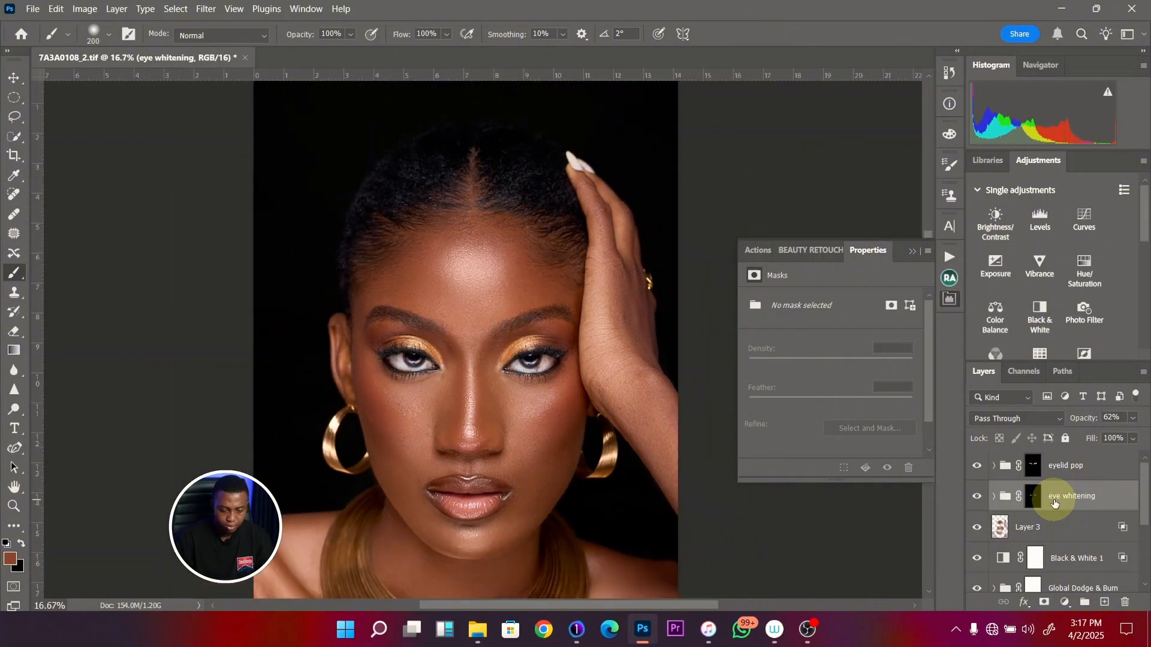
{"action": "key", "text": "ctrl+minus"}
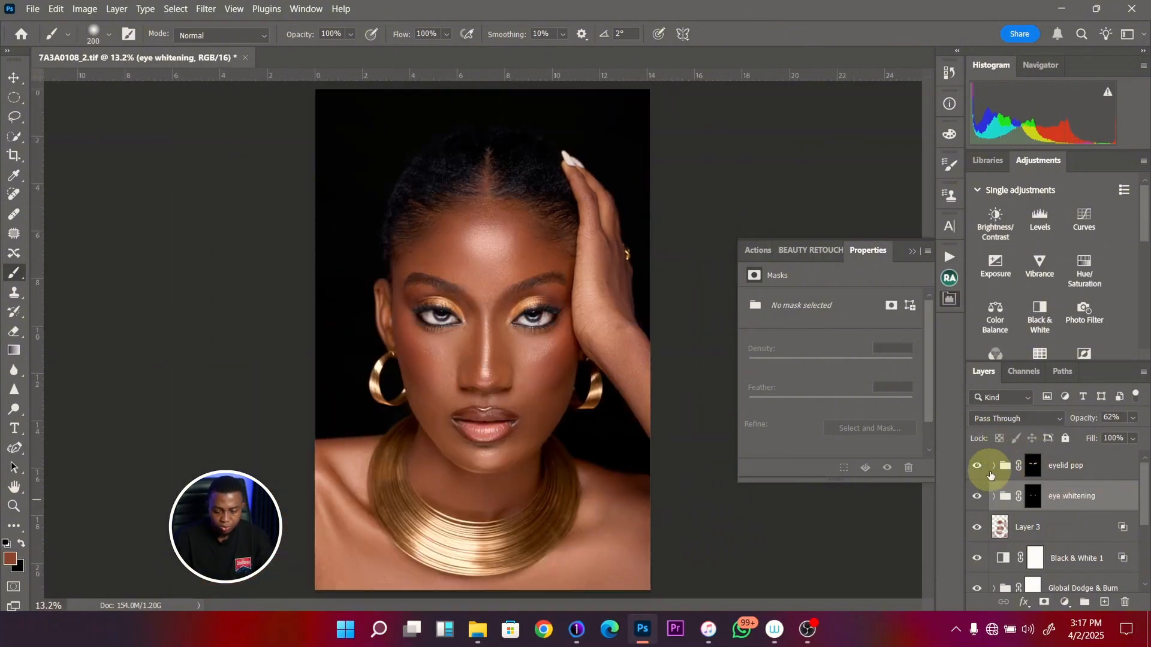
{"action": "left_click", "coordinate": [1073, 467]}
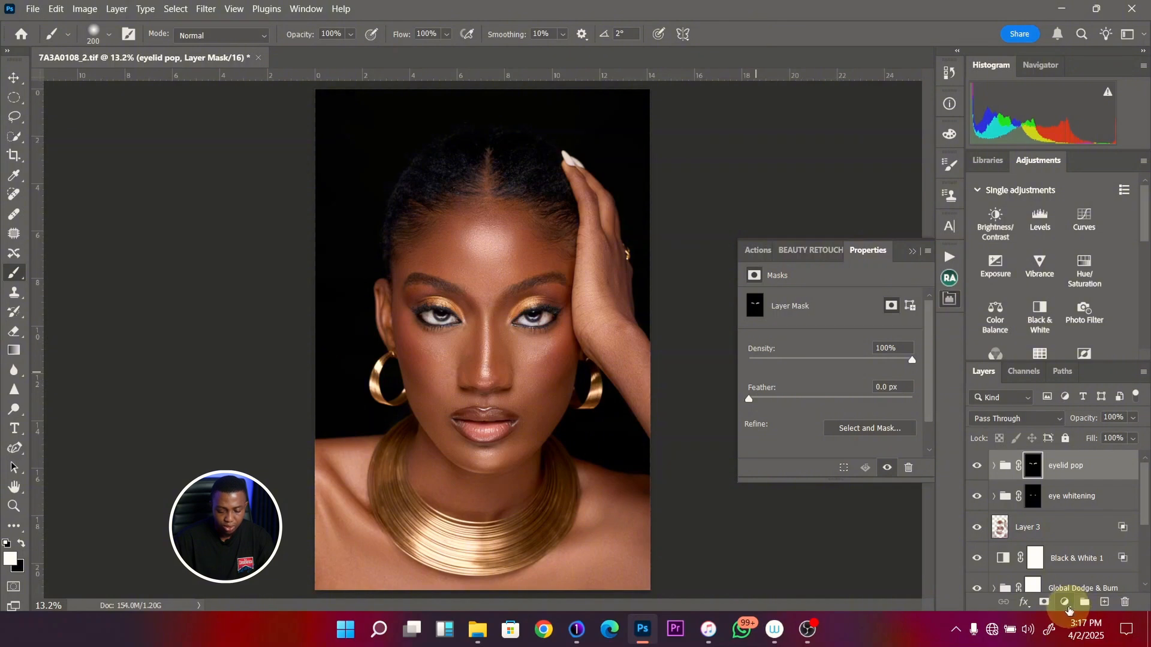
{"action": "left_click", "coordinate": [1067, 605]}
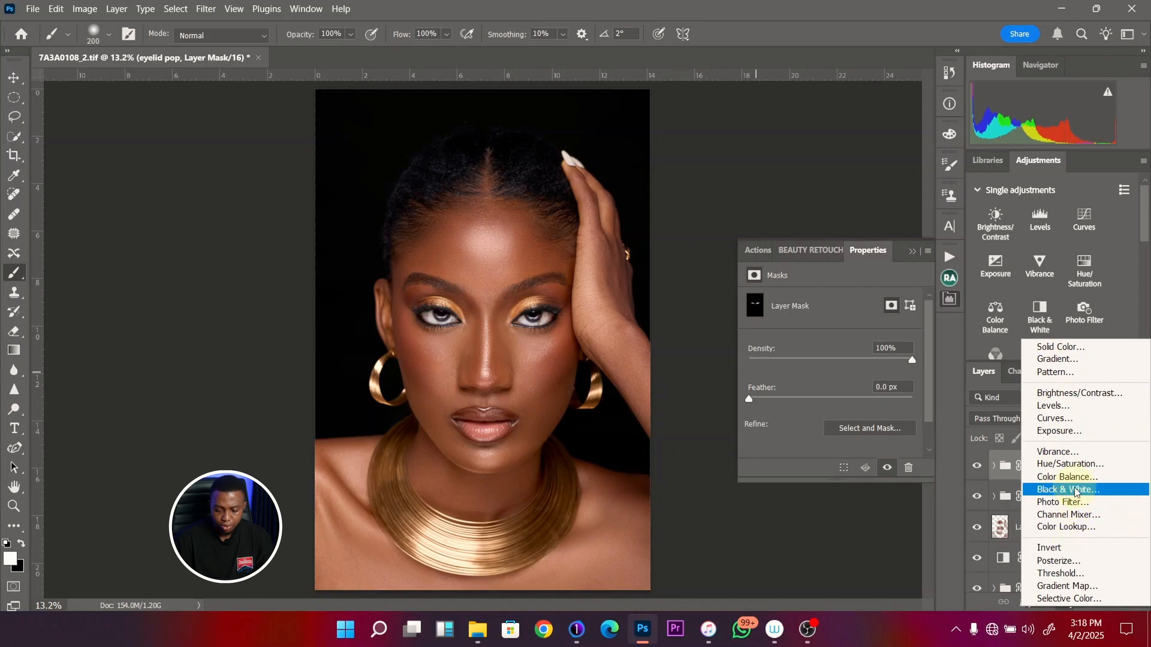
{"action": "left_click", "coordinate": [1067, 586]}
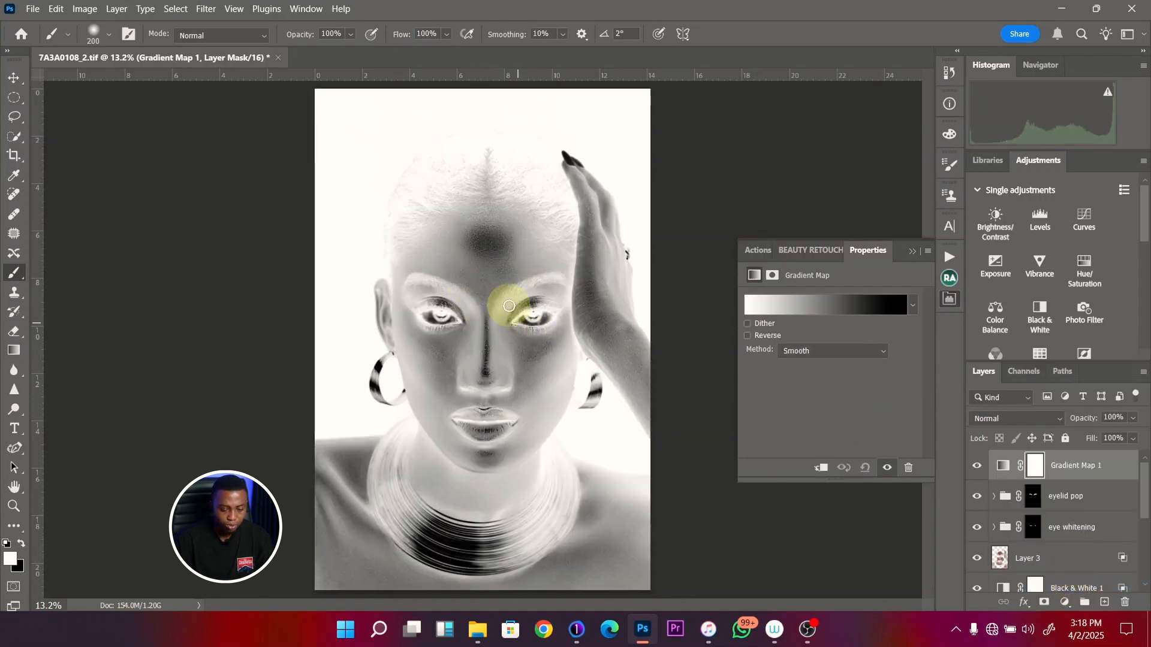
{"action": "left_click", "coordinate": [747, 336]}
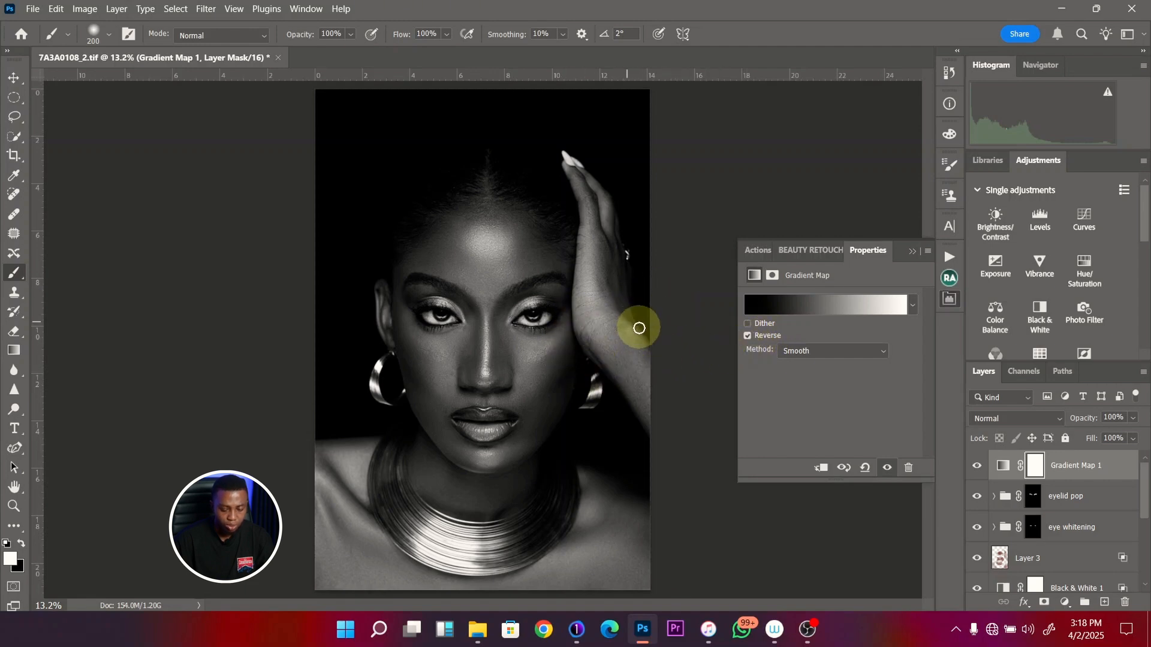
{"action": "left_click", "coordinate": [1037, 419]}
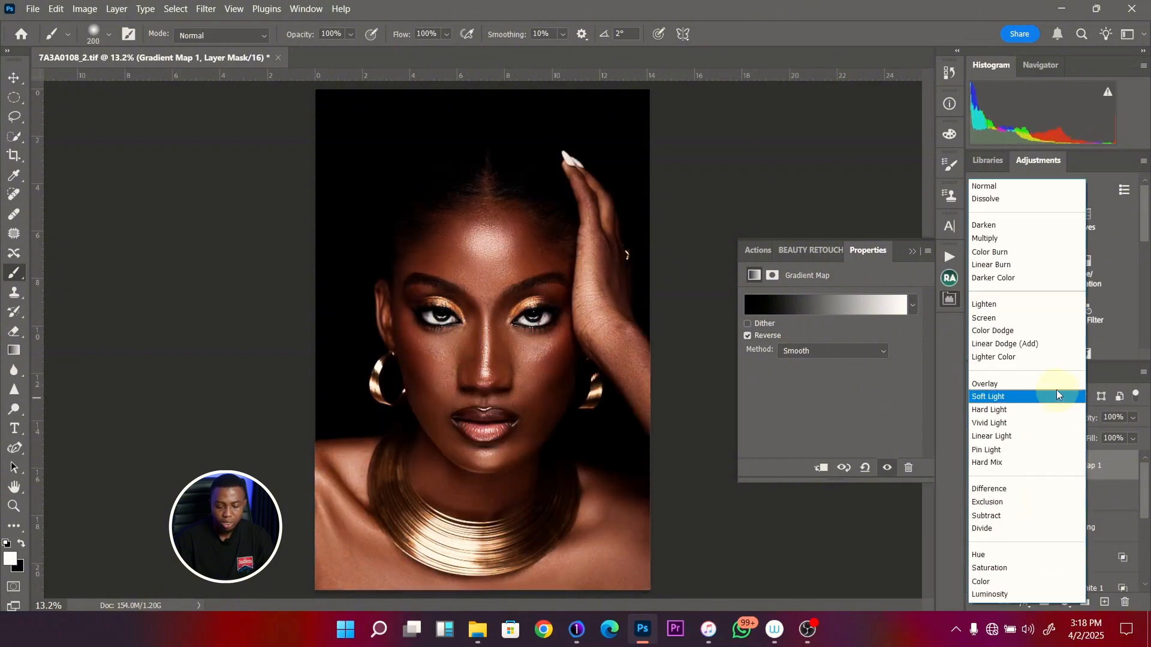
{"action": "left_click", "coordinate": [1036, 398]}
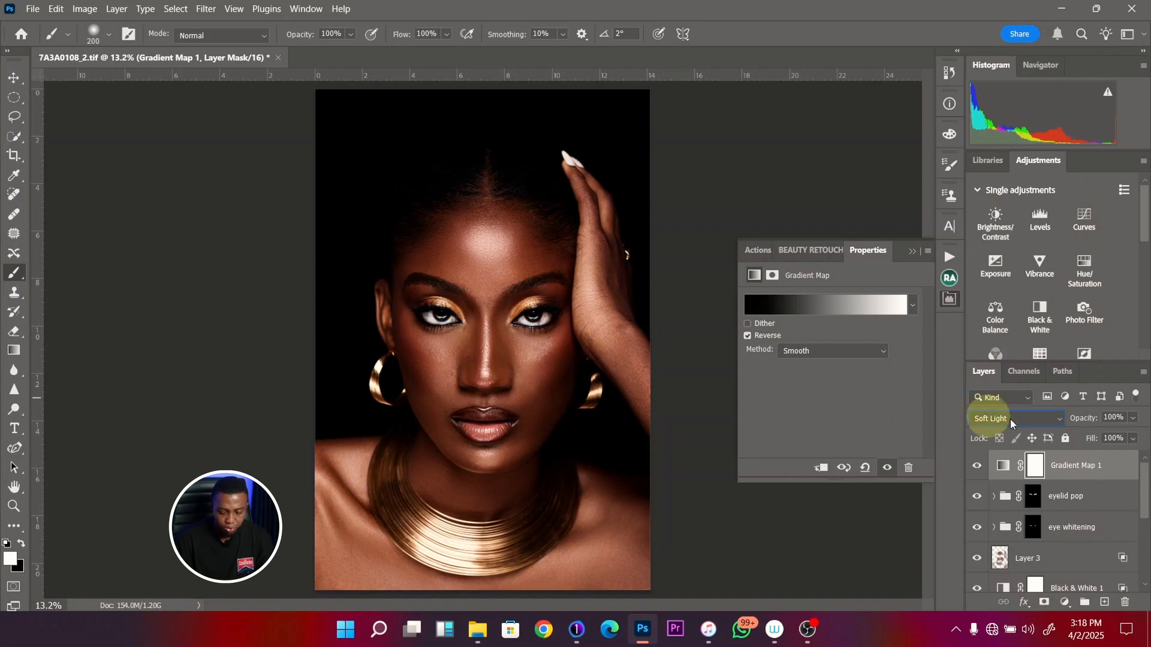
- Lower the Gradient Map layer's opacity to 27%, comparing the portrait with and without the layer
{"action": "left_click", "coordinate": [1133, 419]}
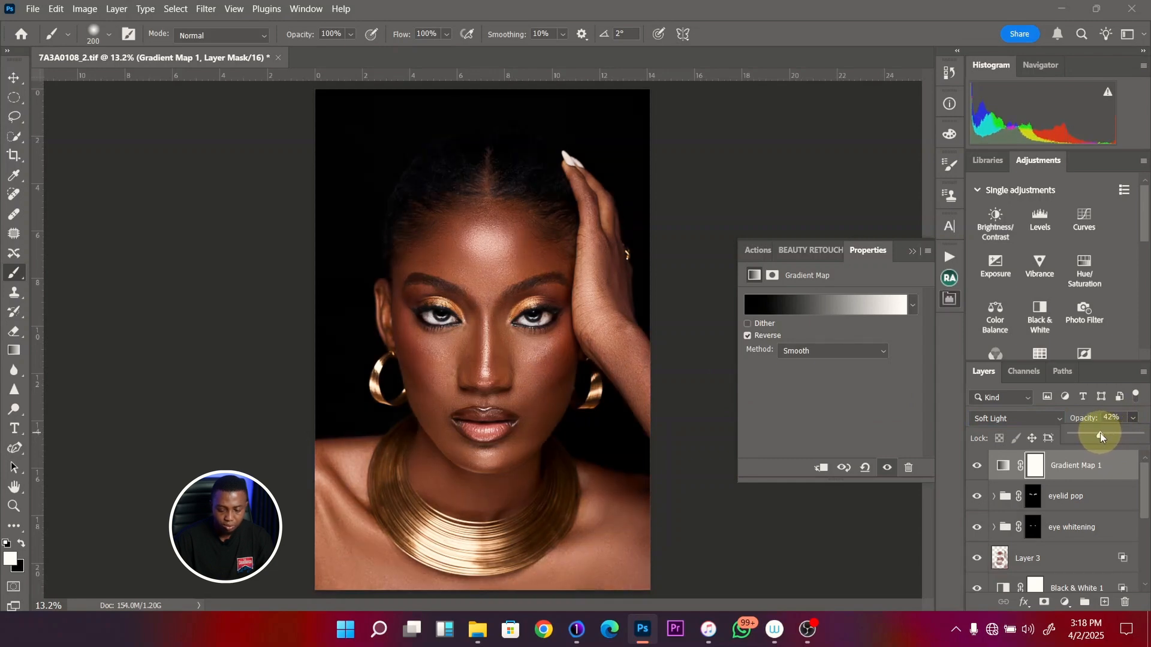
{"action": "left_click", "coordinate": [978, 468]}
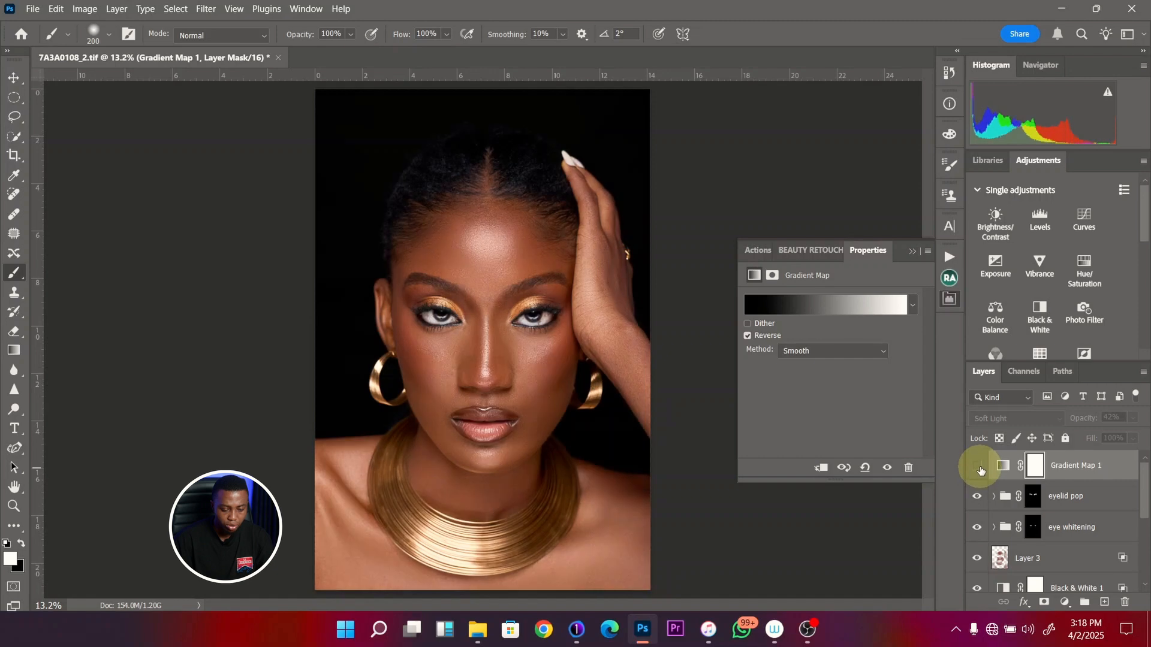
{"action": "left_click", "coordinate": [978, 467]}
{"action": "left_click", "coordinate": [1133, 419]}
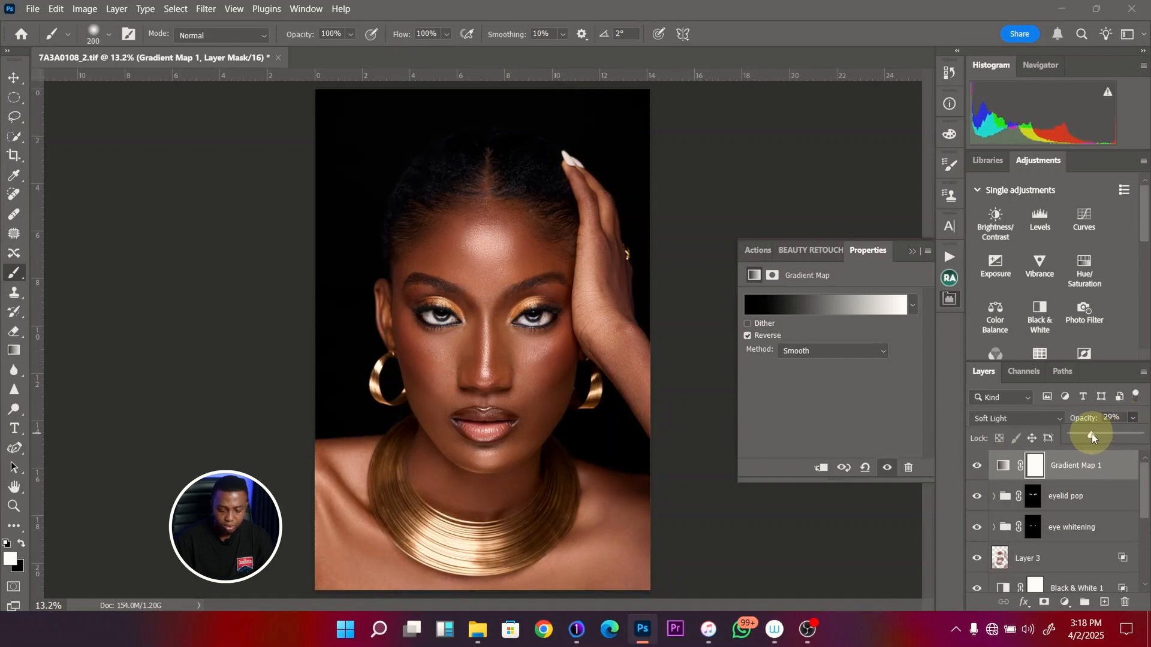
{"action": "left_click", "coordinate": [978, 468]}
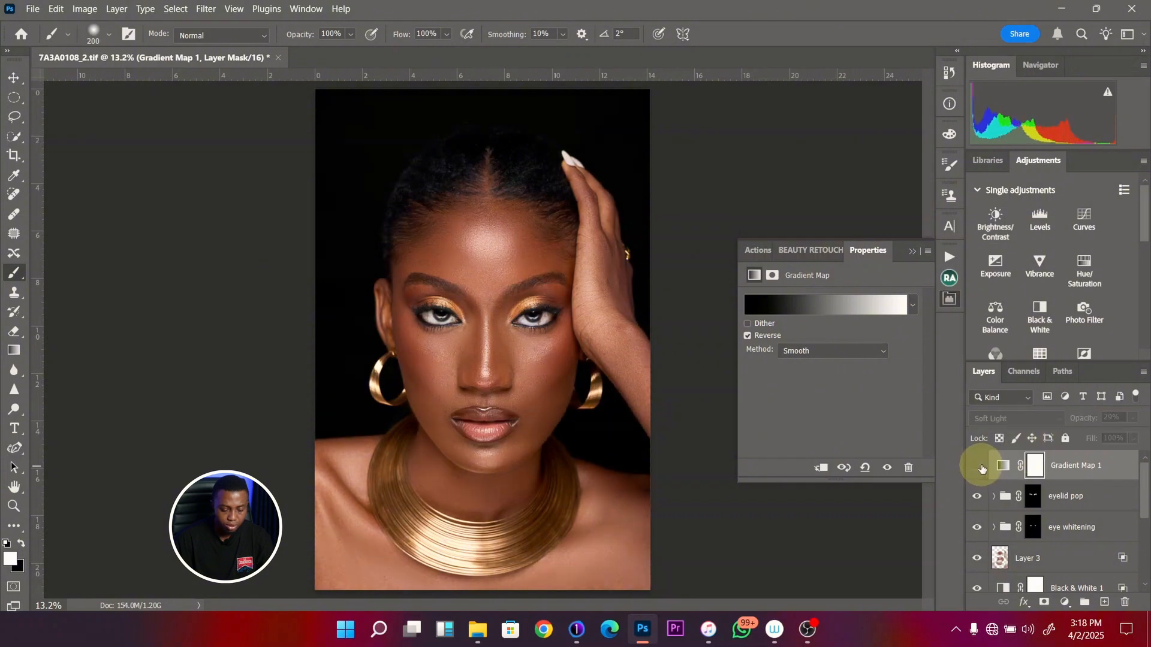
{"action": "left_click", "coordinate": [978, 466]}
{"action": "left_click", "coordinate": [979, 467]}
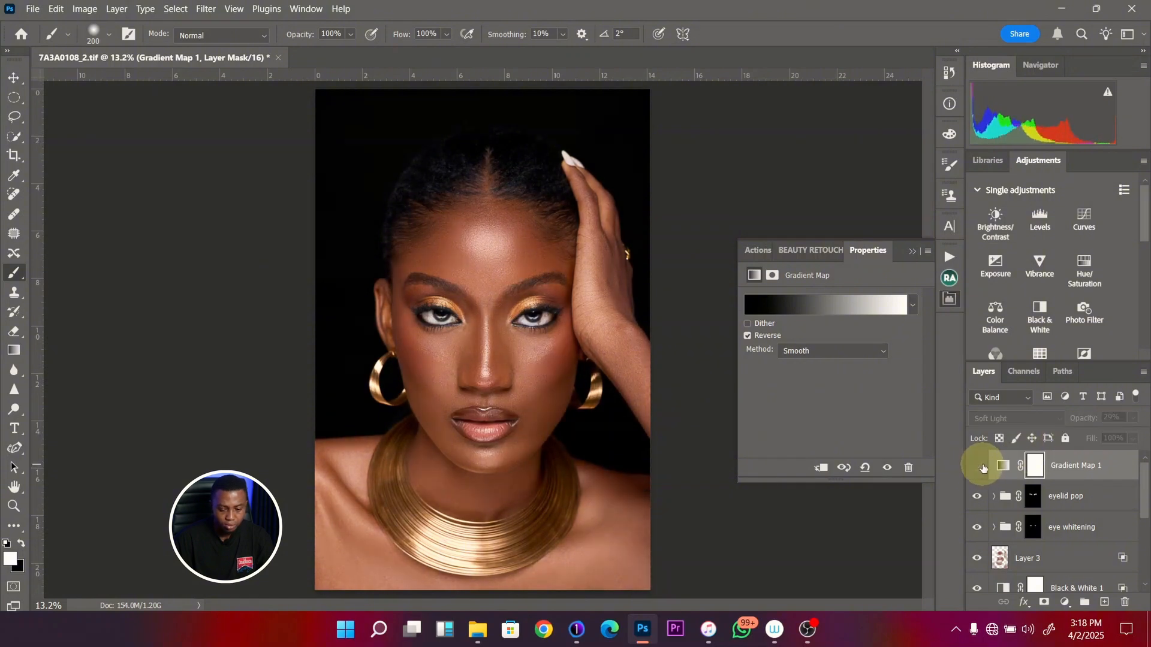
{"action": "left_click", "coordinate": [978, 467]}
{"action": "left_click", "coordinate": [1132, 419]}
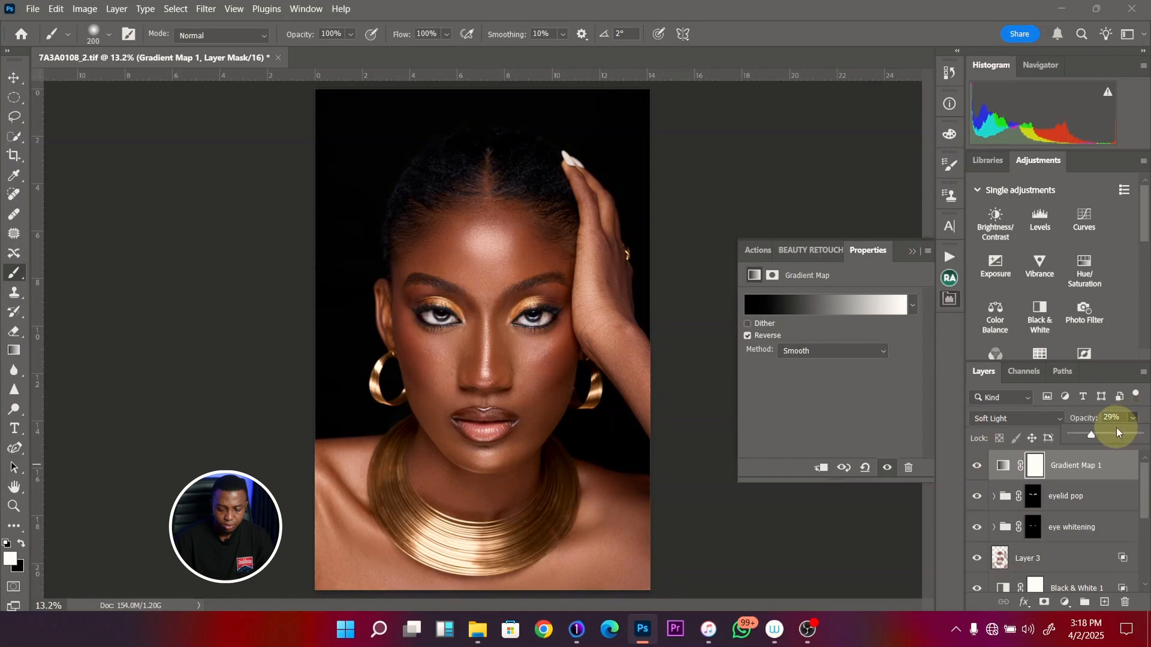
{"action": "left_click_drag", "start_coordinate": [1091, 433], "coordinate": [1088, 433]}
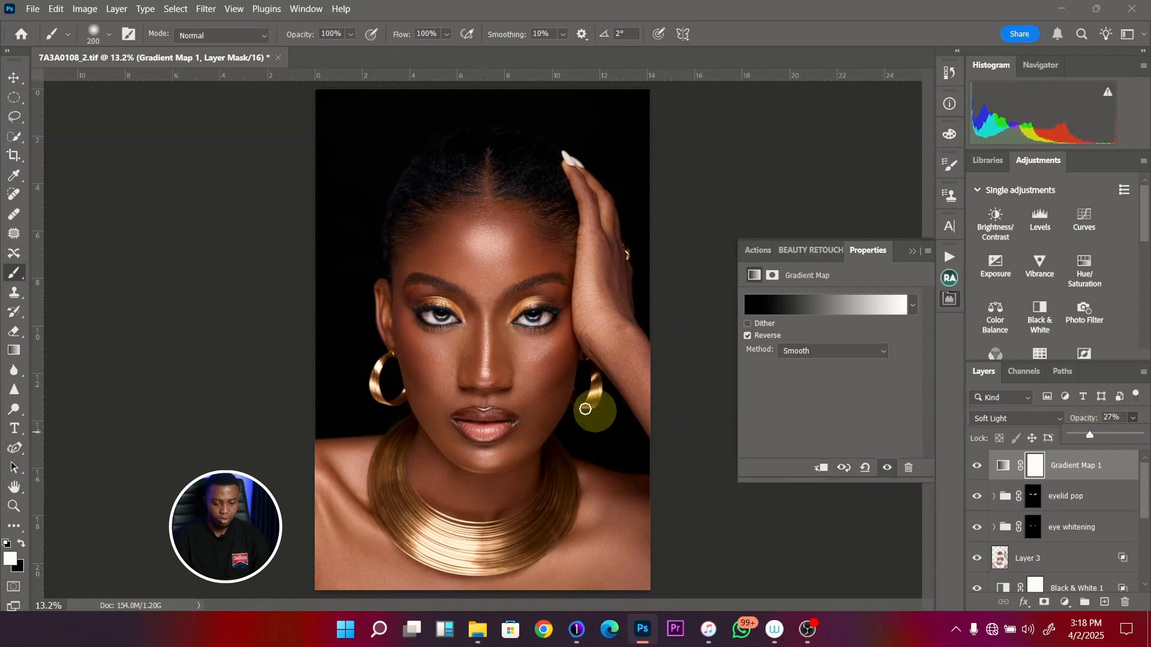
{"action": "left_click", "coordinate": [977, 467]}
{"action": "left_click", "coordinate": [978, 467]}
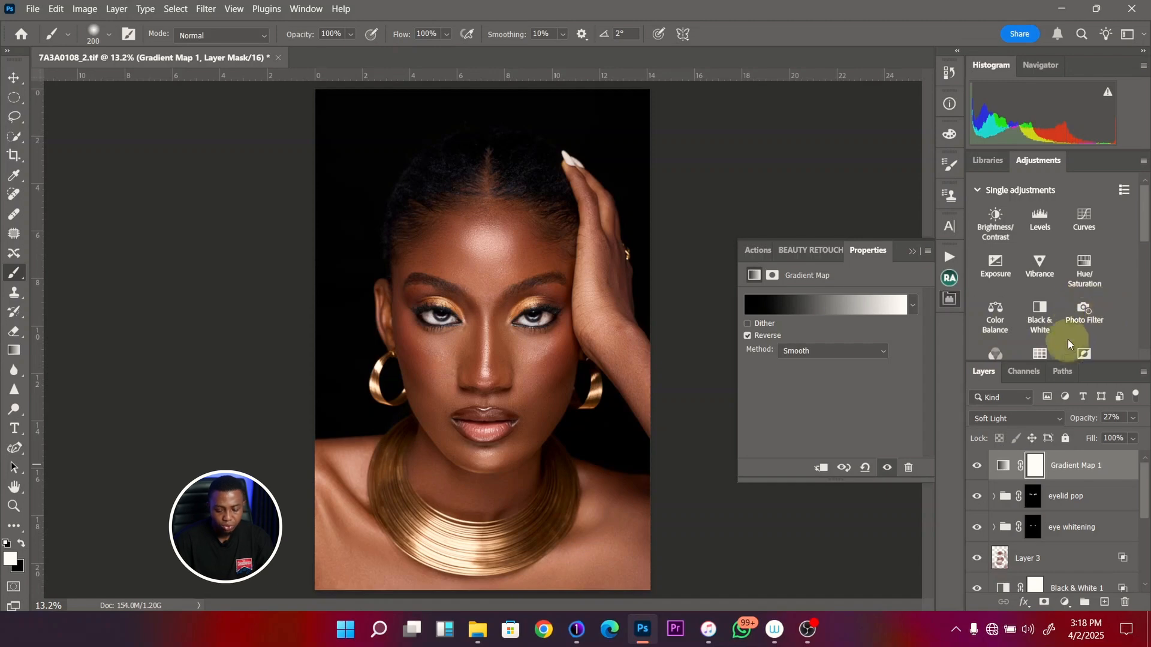
- Add a Blue Photo Filter adjustment with density 18% and lower its layer opacity to 29%
{"action": "left_click", "coordinate": [1083, 318]}
{"action": "left_click", "coordinate": [869, 300]}
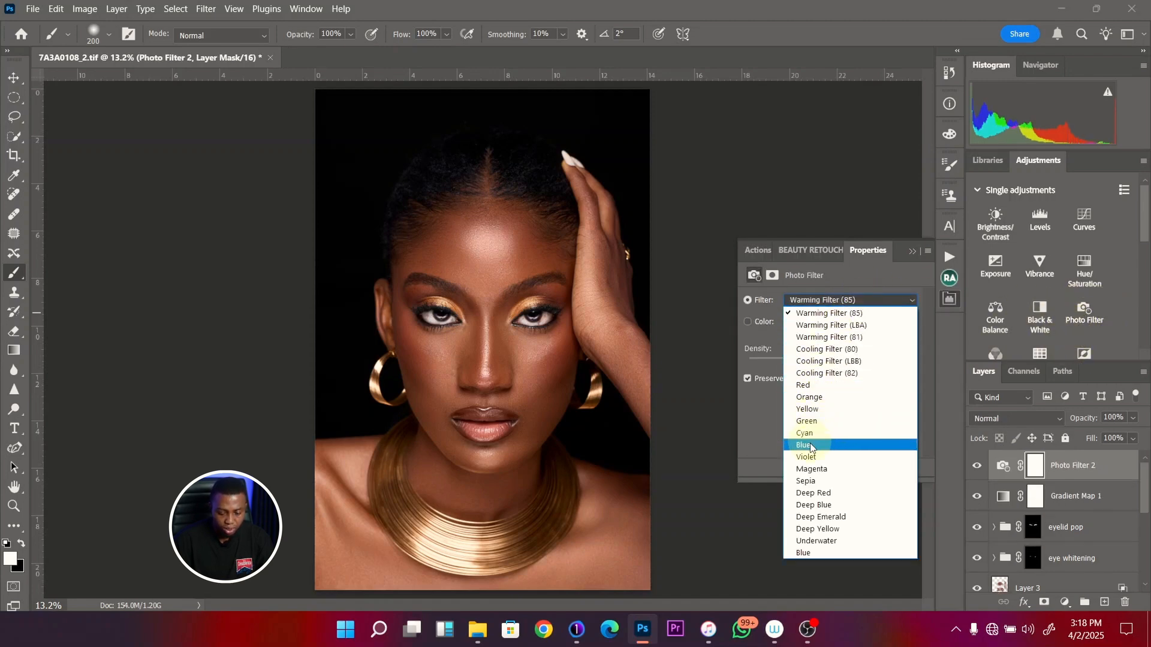
{"action": "left_click", "coordinate": [812, 446]}
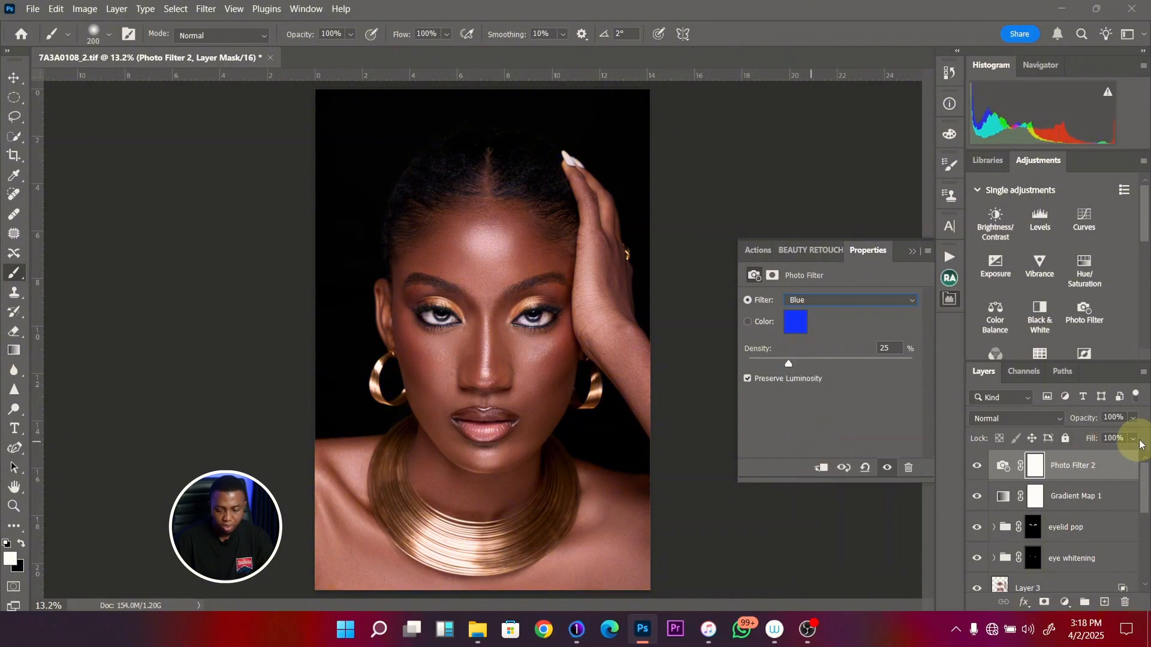
{"action": "left_click", "coordinate": [1132, 418]}
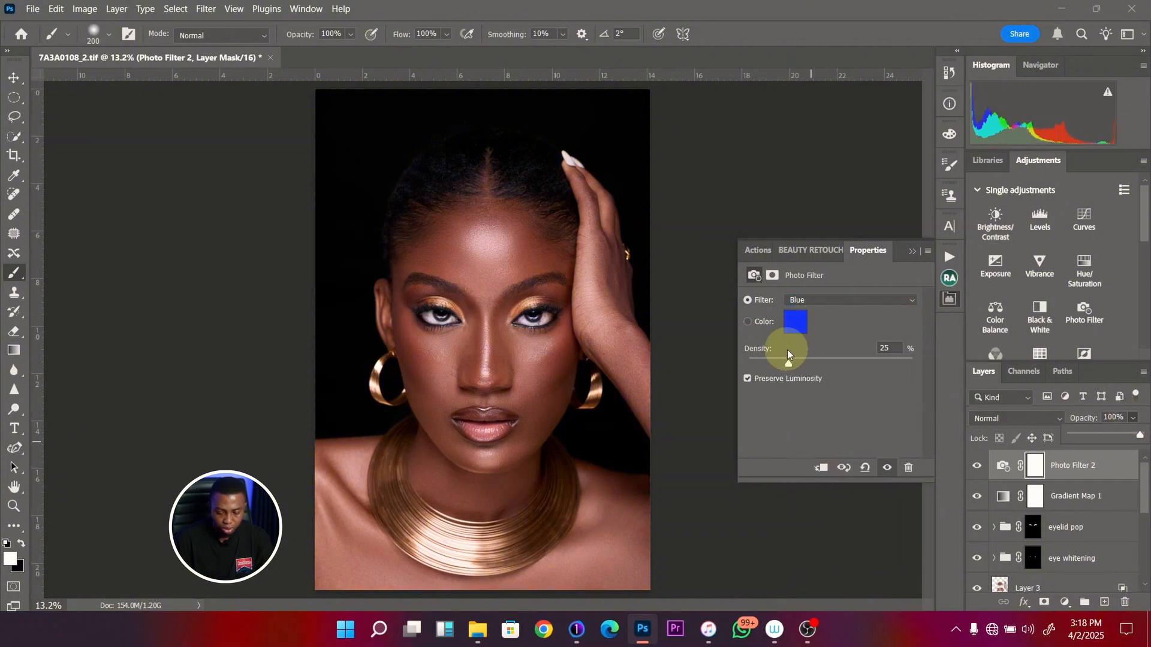
{"action": "left_click", "coordinate": [781, 358]}
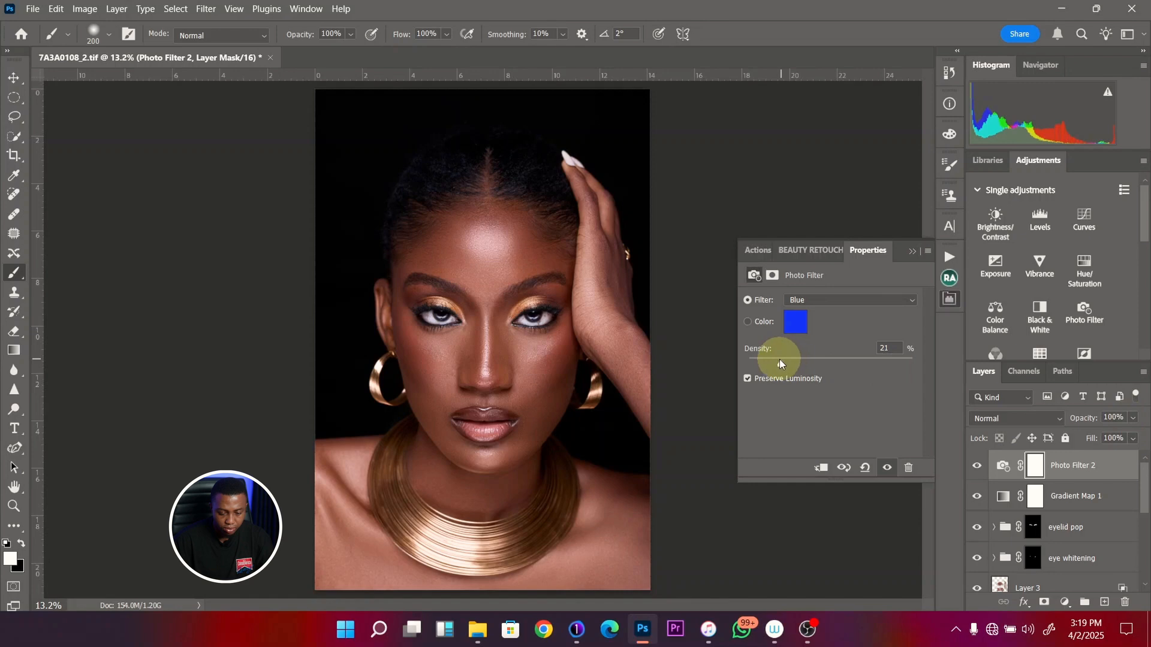
{"action": "left_click_drag", "start_coordinate": [780, 358], "coordinate": [777, 360]}
{"action": "left_click", "coordinate": [1133, 418]}
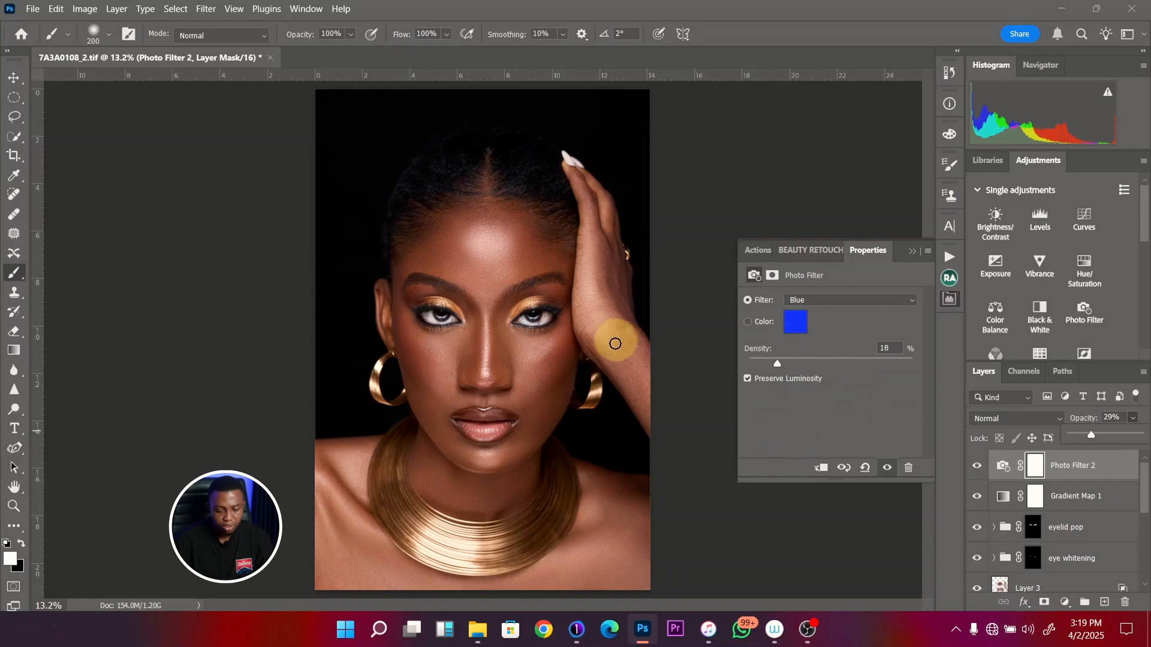
- Add a Vibrance adjustment with vibrance +30, compare with and without it, and reduce its layer opacity to about 88%
{"action": "left_click", "coordinate": [1037, 261]}
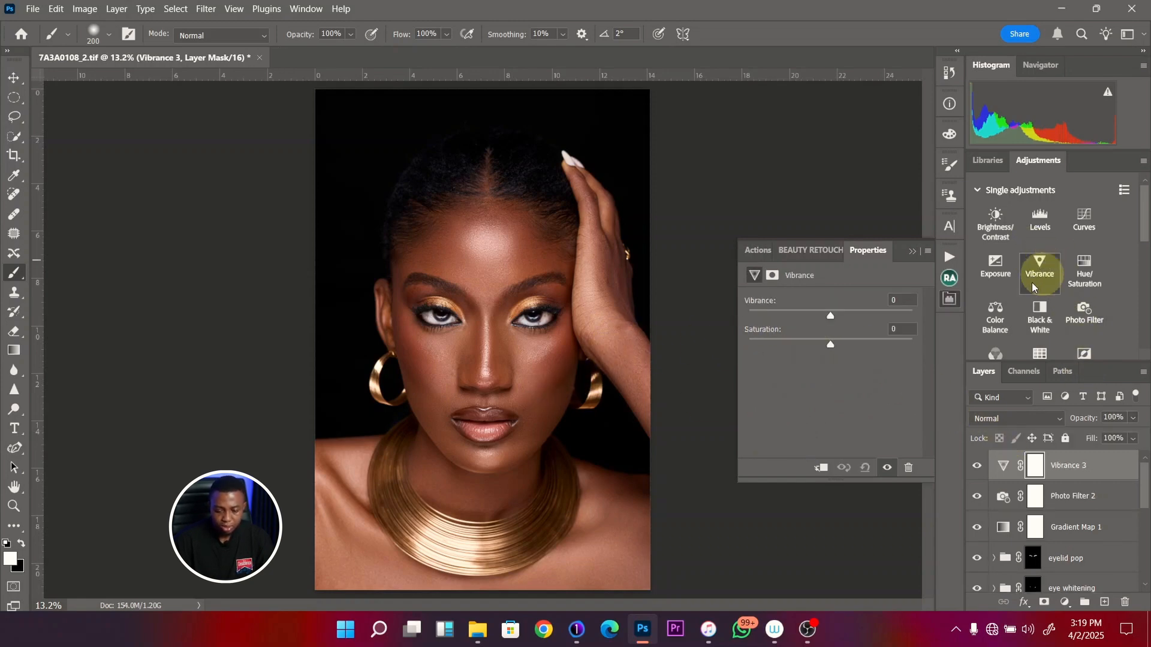
{"action": "left_click", "coordinate": [855, 312]}
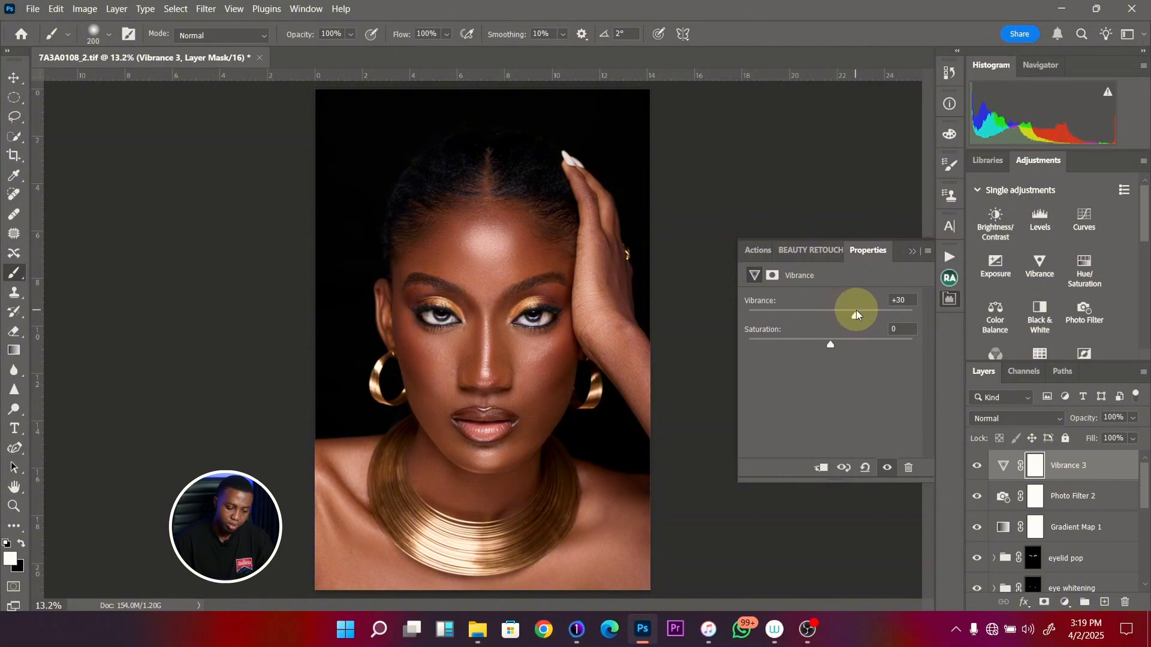
{"action": "left_click", "coordinate": [977, 466]}
{"action": "key", "text": "z"}
{"action": "left_click_drag", "start_coordinate": [511, 348], "coordinate": [494, 347]}
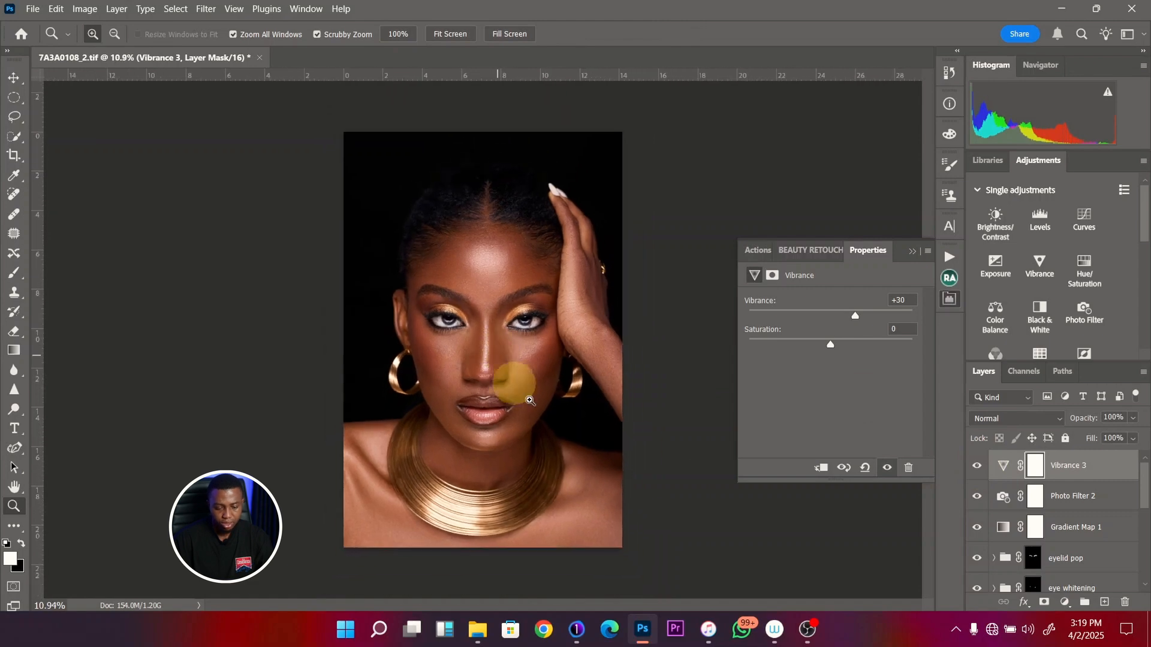
{"action": "left_click", "coordinate": [1134, 419]}
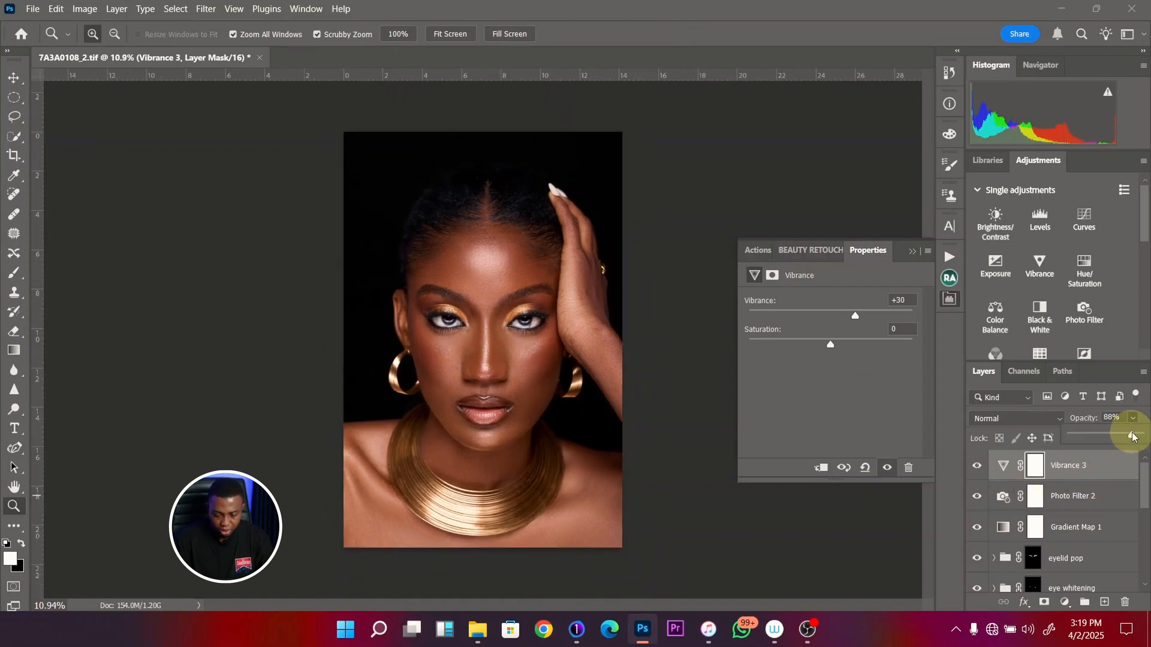
- Compare the portrait with and without the Gradient Map layer and reduce its opacity to 24%
{"action": "left_click", "coordinate": [1078, 527]}
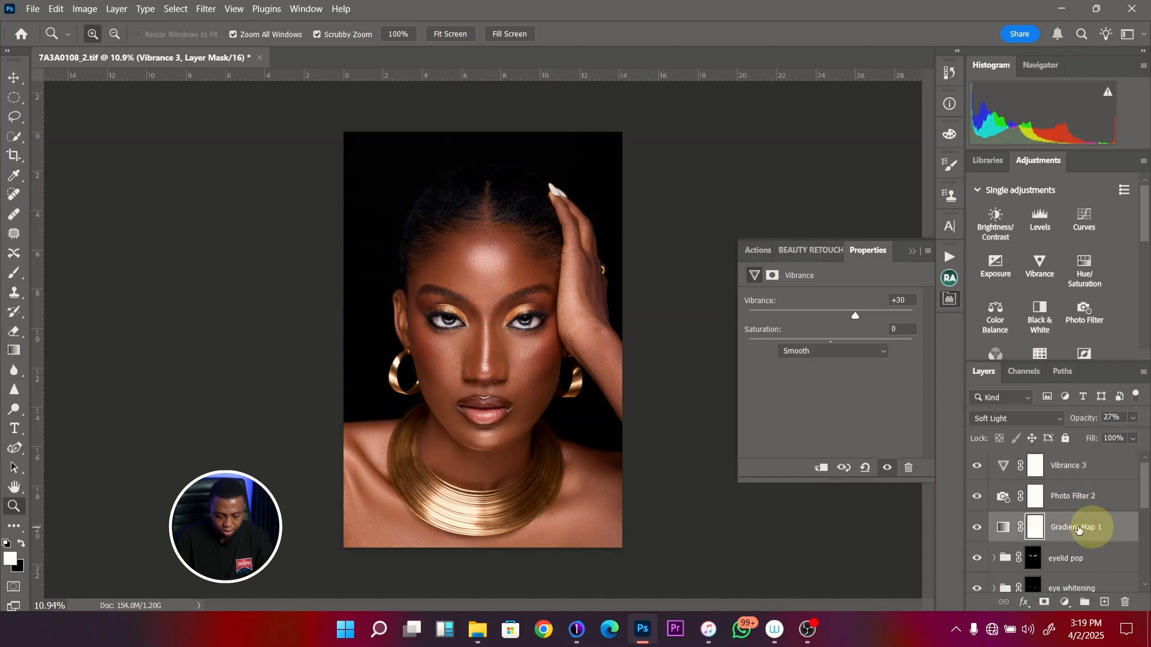
{"action": "left_click", "coordinate": [978, 529]}
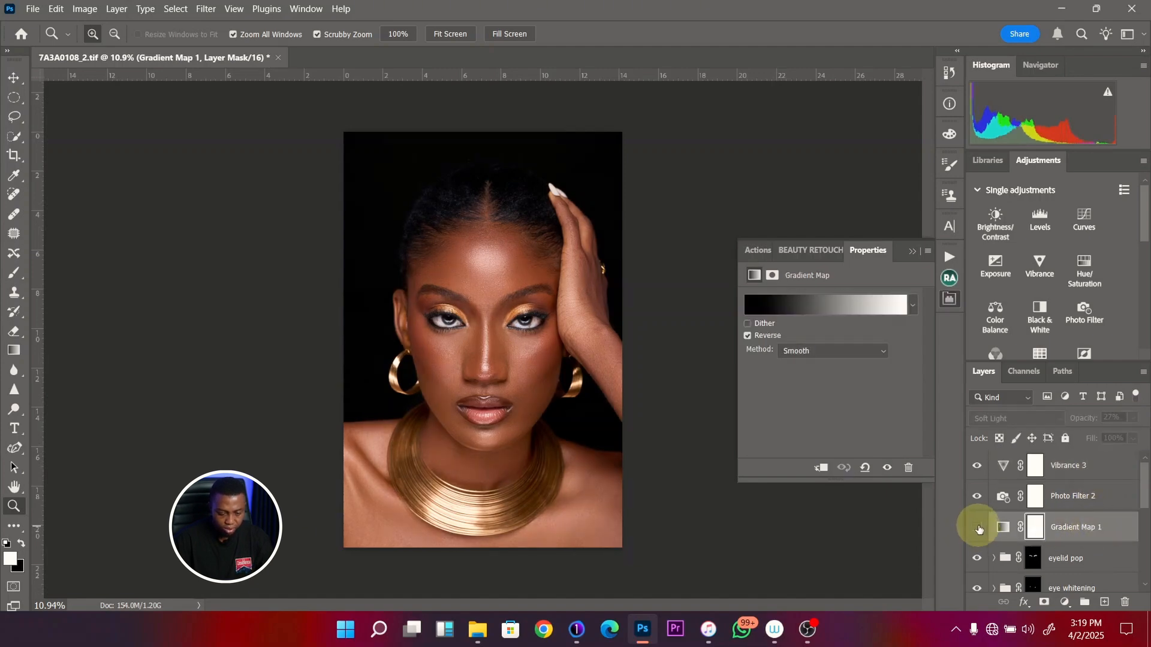
{"action": "left_click", "coordinate": [980, 529]}
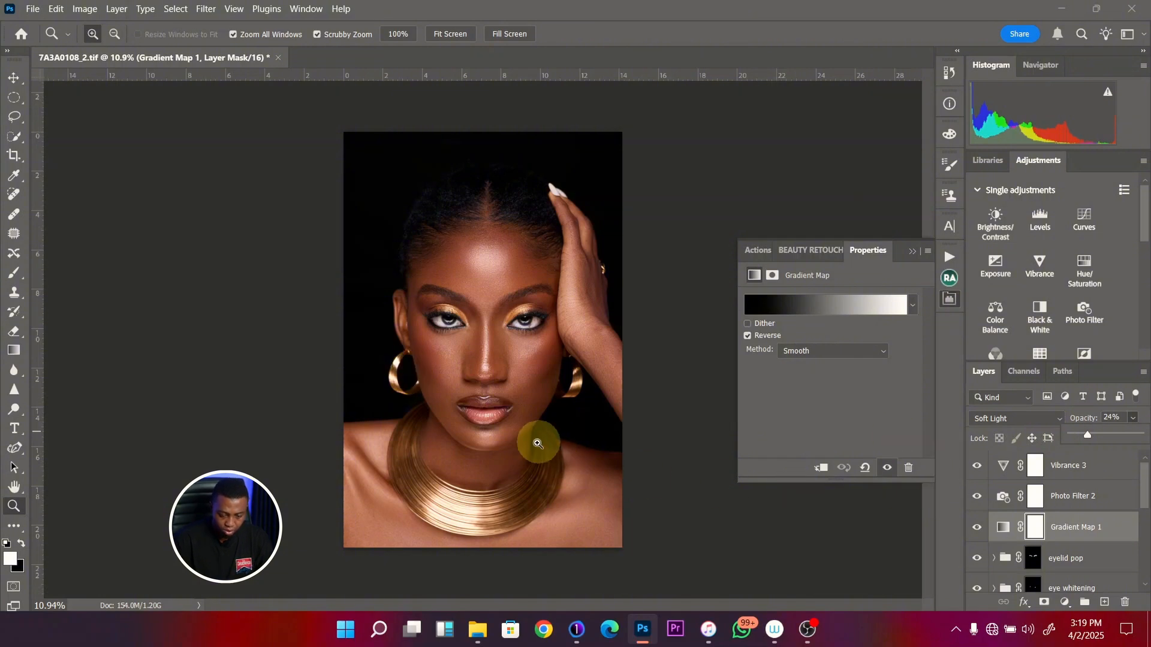
- Compare the full portrait with and without the Gradient Map layer, and against the original Background layer alone
{"action": "left_click_drag", "start_coordinate": [534, 441], "coordinate": [542, 451]}
{"action": "key", "text": "ctrl+0"}
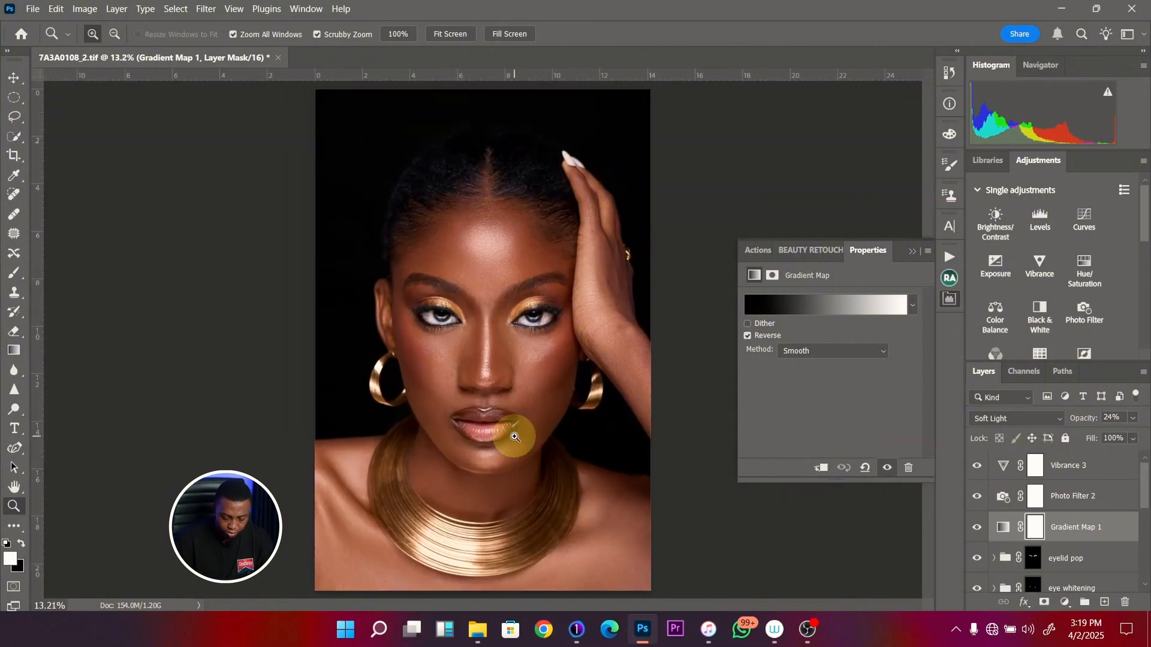
{"action": "left_click", "coordinate": [977, 528]}
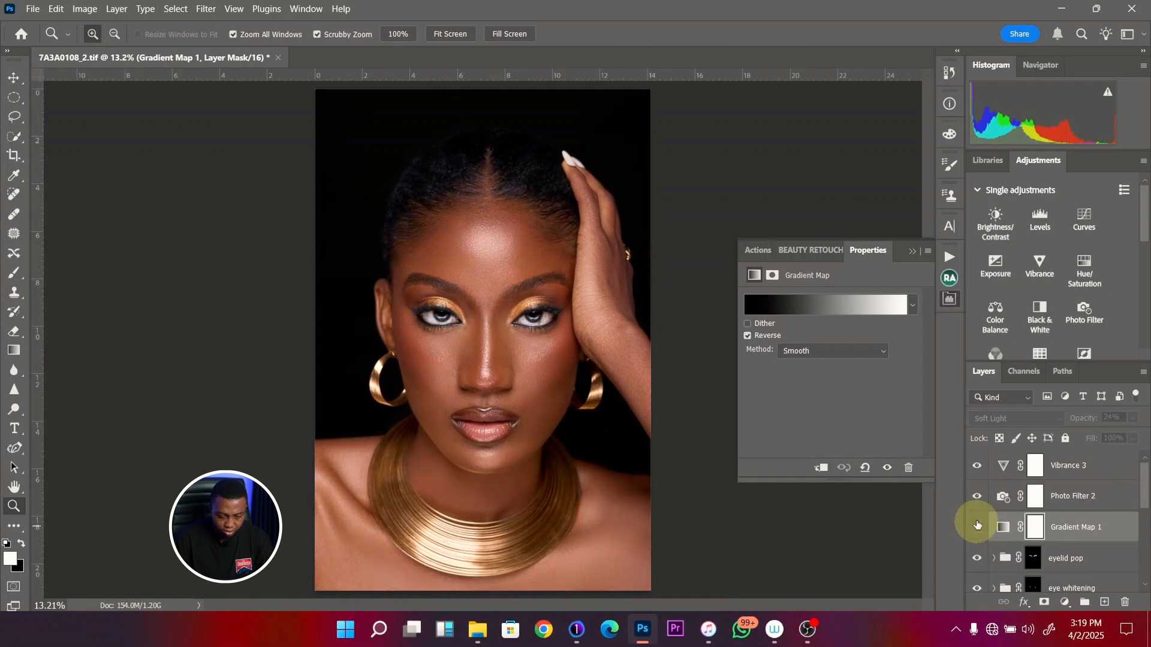
{"action": "left_click", "coordinate": [977, 526]}
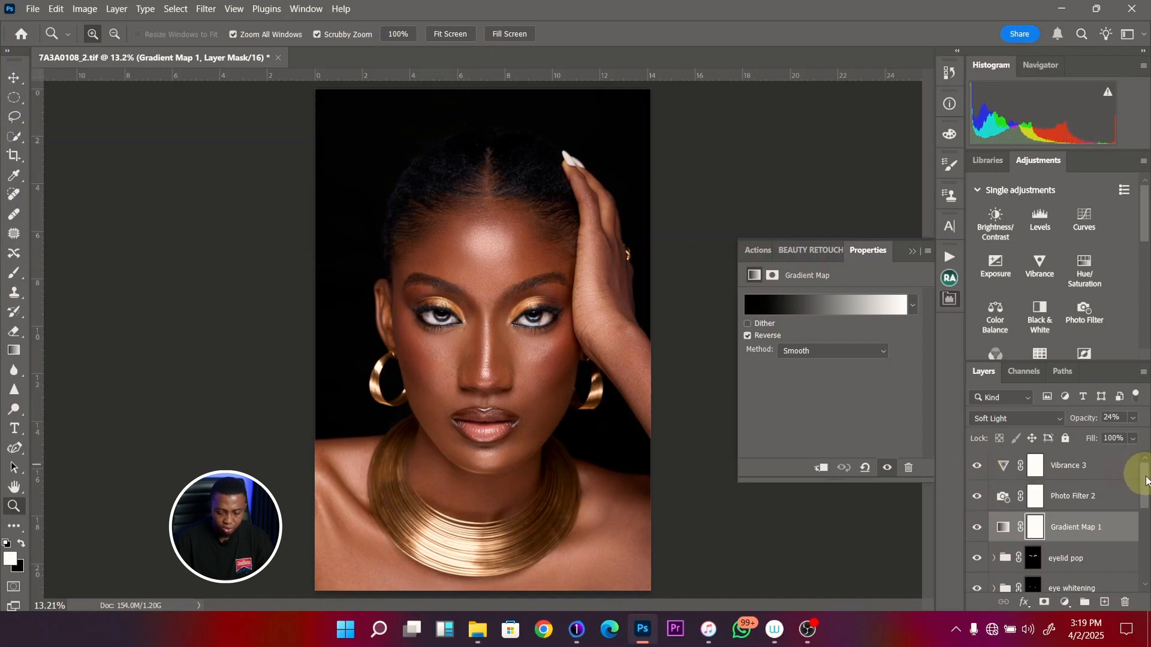
{"action": "left_click_drag", "start_coordinate": [1146, 480], "coordinate": [1142, 549]}
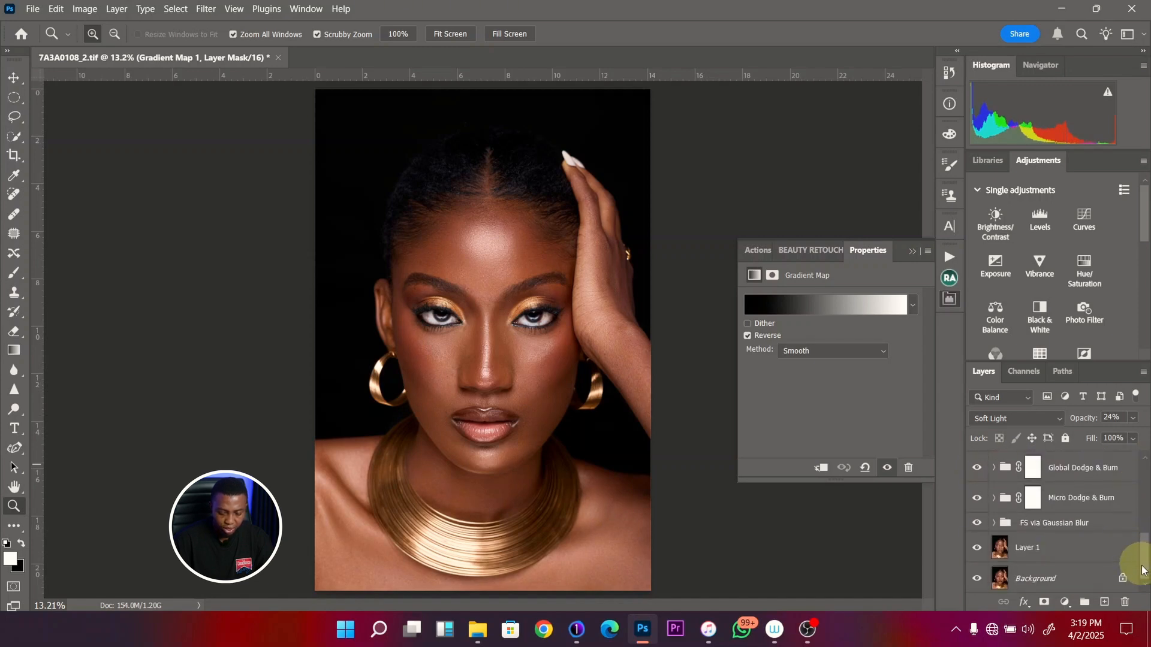
{"action": "left_click", "coordinate": [978, 580], "text": "alt"}
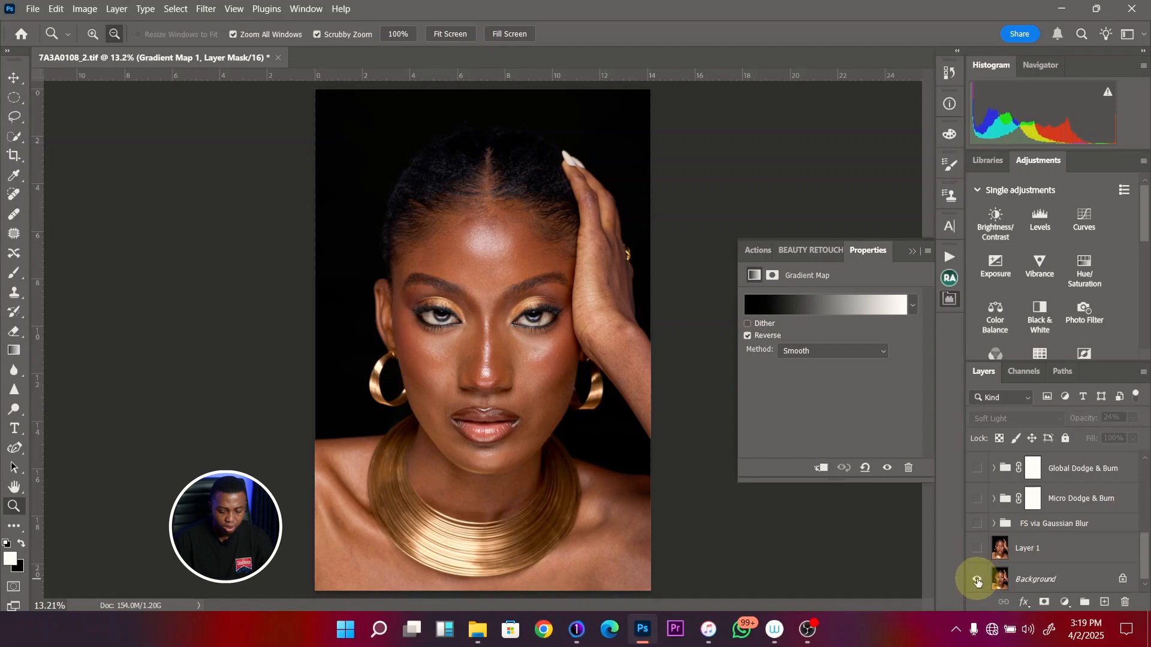
{"action": "left_click", "coordinate": [978, 580], "text": "alt"}
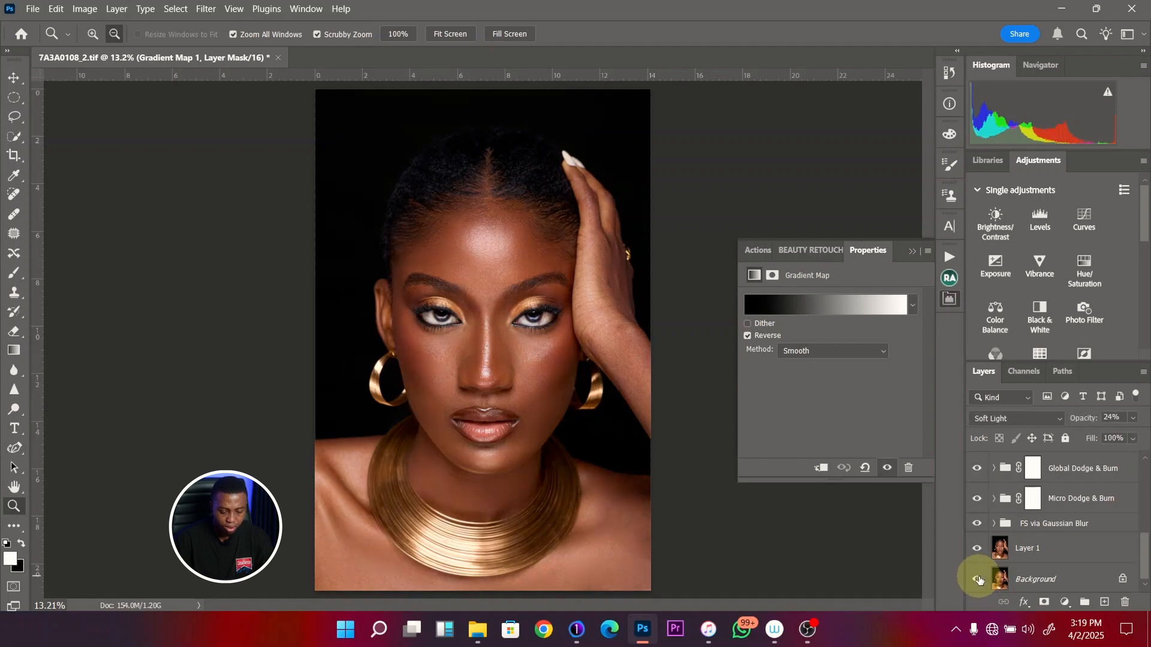
{"action": "left_click", "coordinate": [978, 580], "text": "alt"}
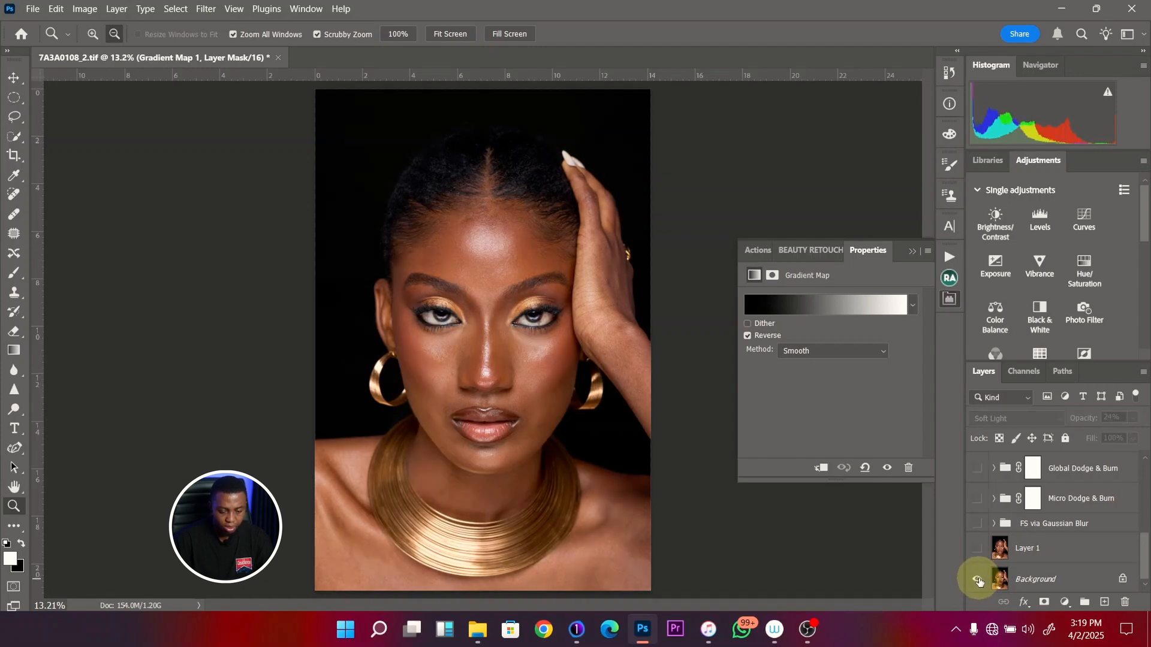
{"action": "left_click", "coordinate": [977, 580], "text": "alt"}
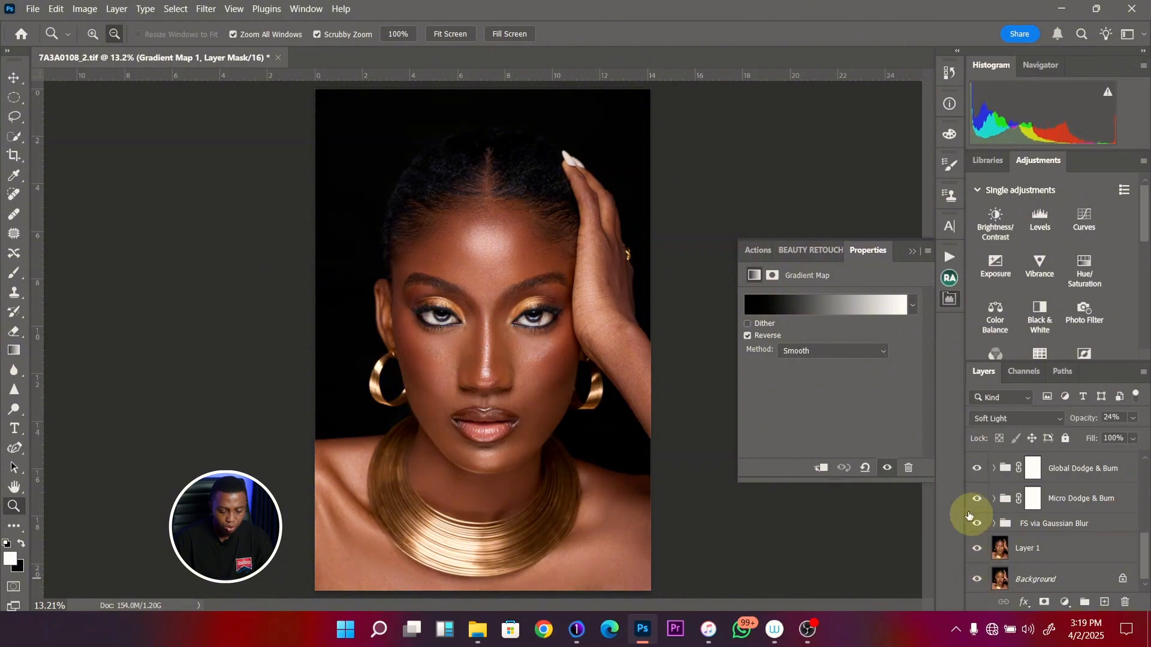
- Show only the Background layer and restore the layers one by one up to Layer 3 to review each retouching stage
{"action": "left_click", "coordinate": [978, 576], "text": "alt"}
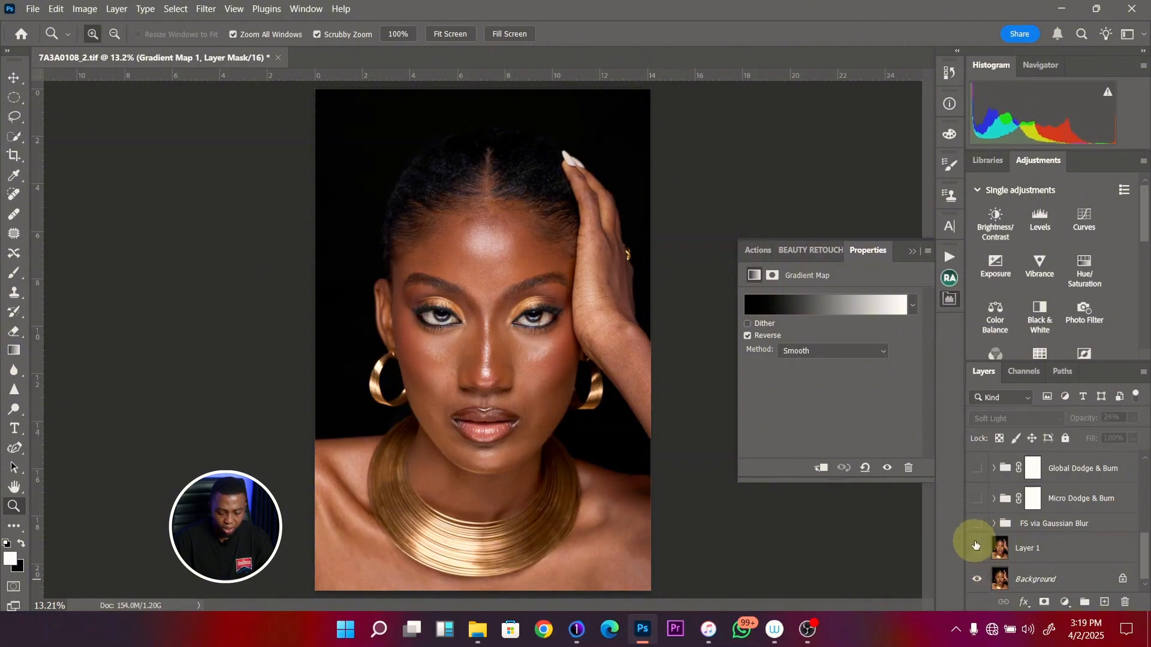
{"action": "left_click", "coordinate": [978, 549]}
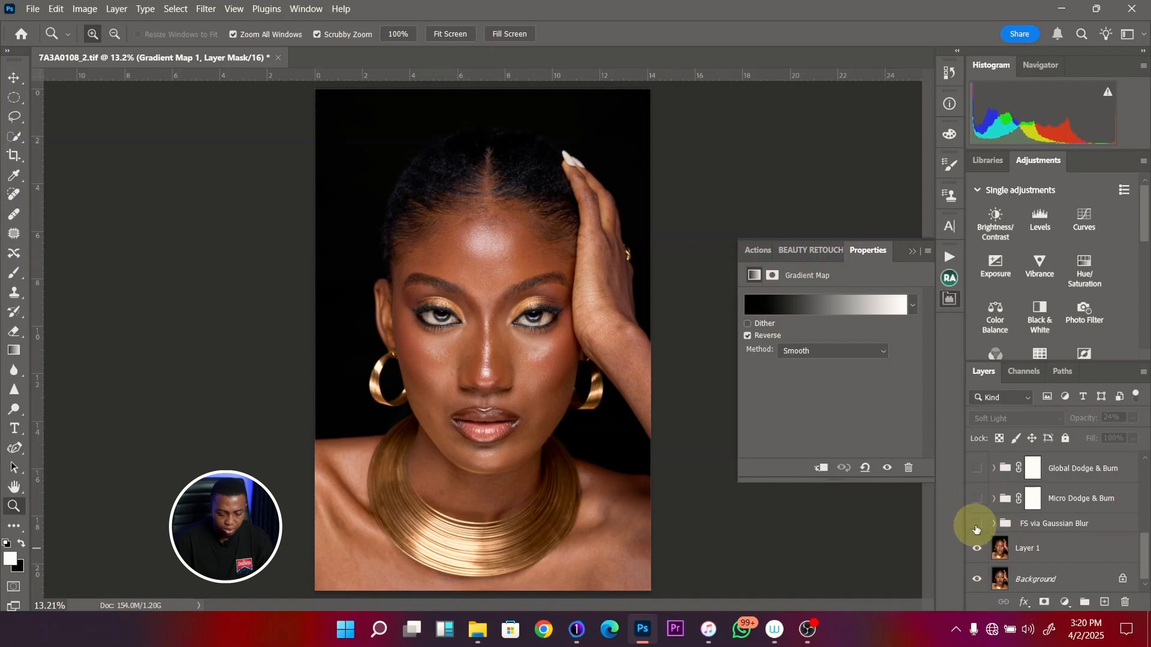
{"action": "left_click", "coordinate": [977, 524]}
{"action": "left_click_drag", "start_coordinate": [548, 326], "coordinate": [547, 373]}
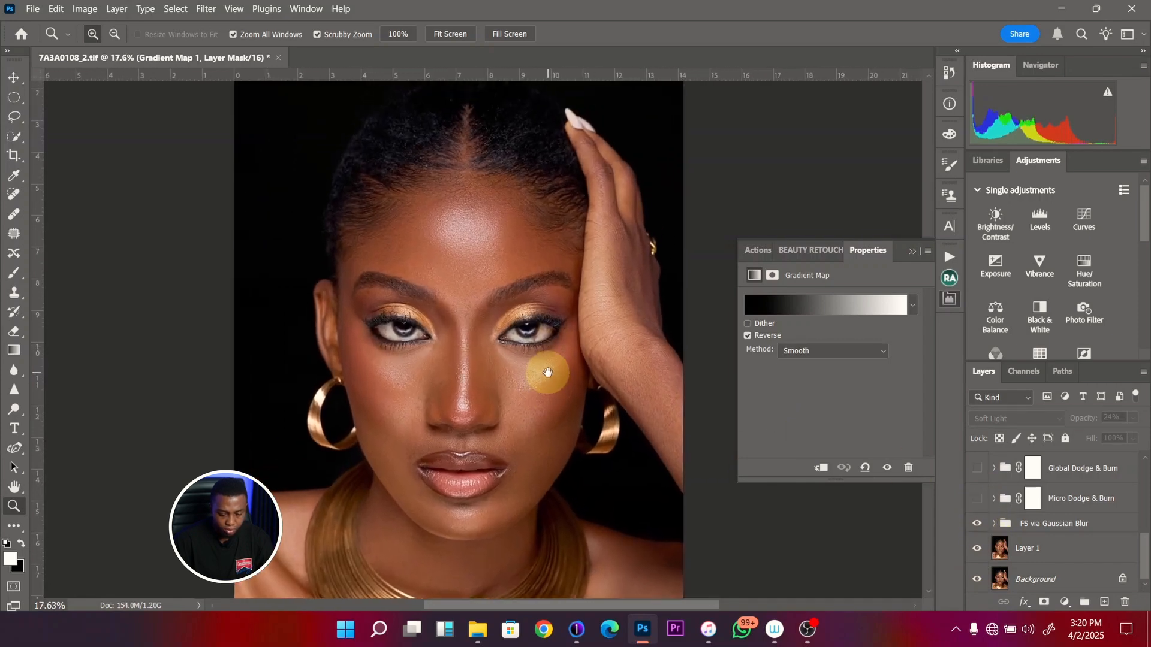
{"action": "left_click", "coordinate": [979, 500]}
{"action": "left_click", "coordinate": [978, 469]}
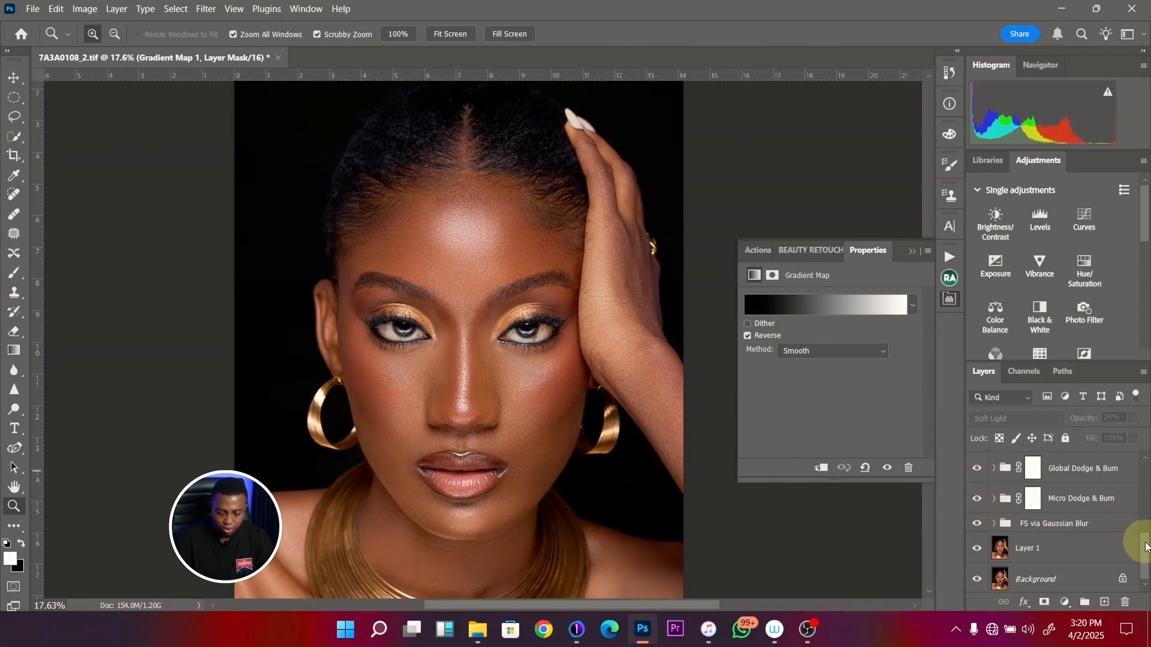
{"action": "scroll", "coordinate": [1133, 543], "scroll_direction": "up", "scroll_amount": 4}
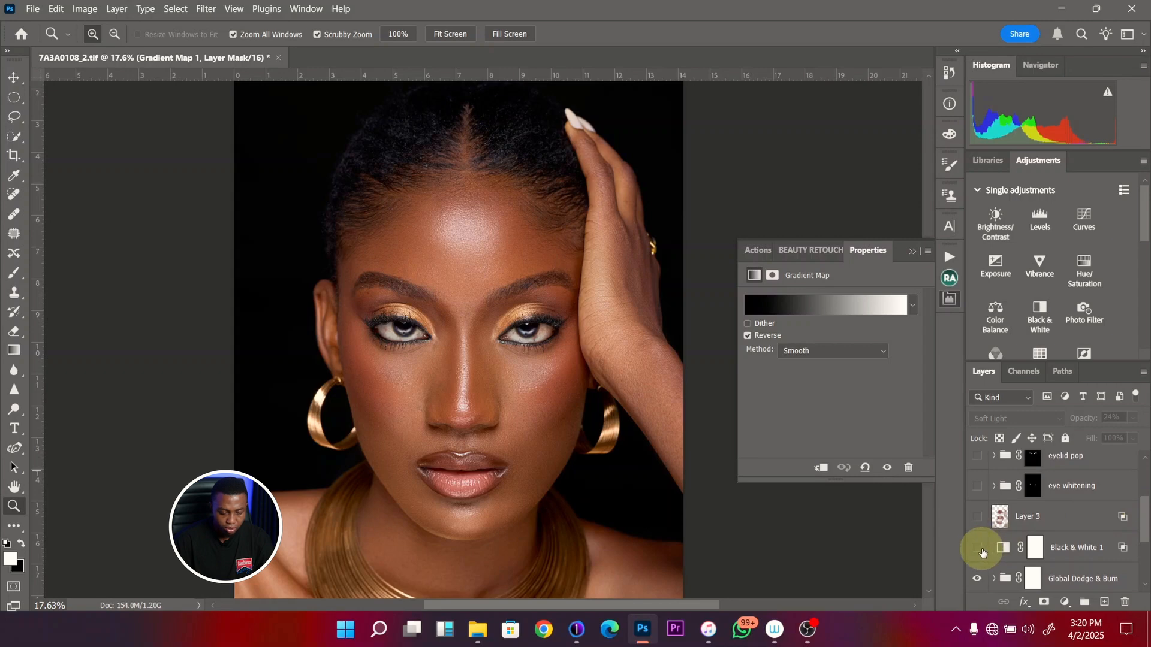
{"action": "left_click", "coordinate": [978, 517]}
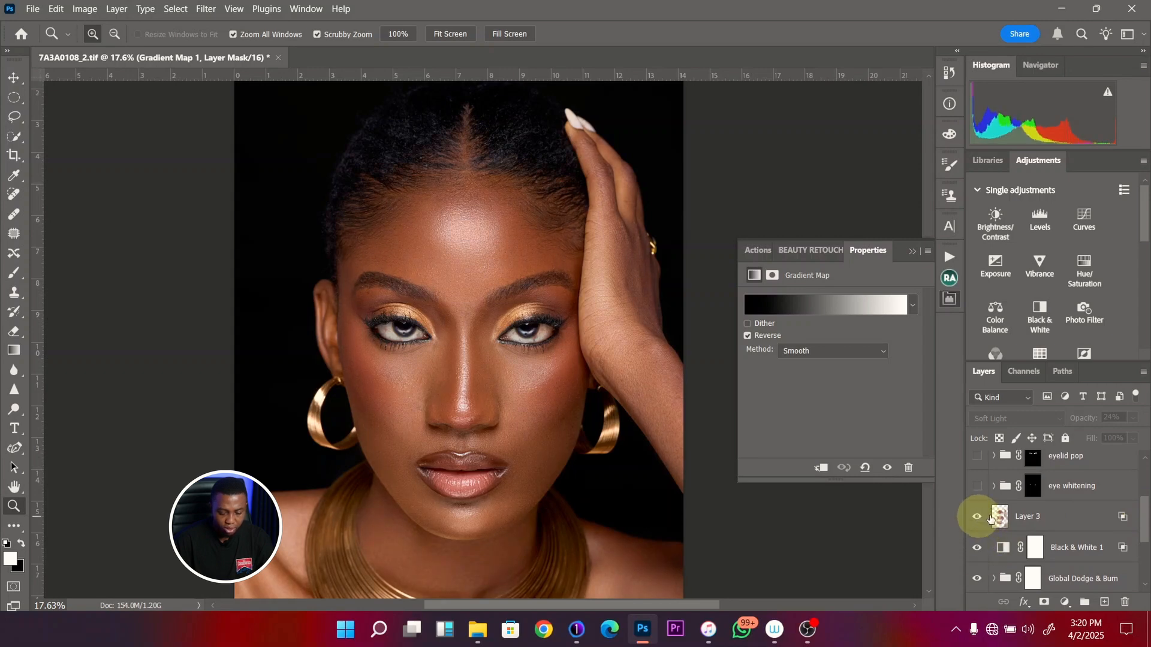
- Rename Layer 3 as "skin color fix"
{"action": "left_click", "coordinate": [1035, 519]}
{"action": "double_click", "coordinate": [1035, 519]}
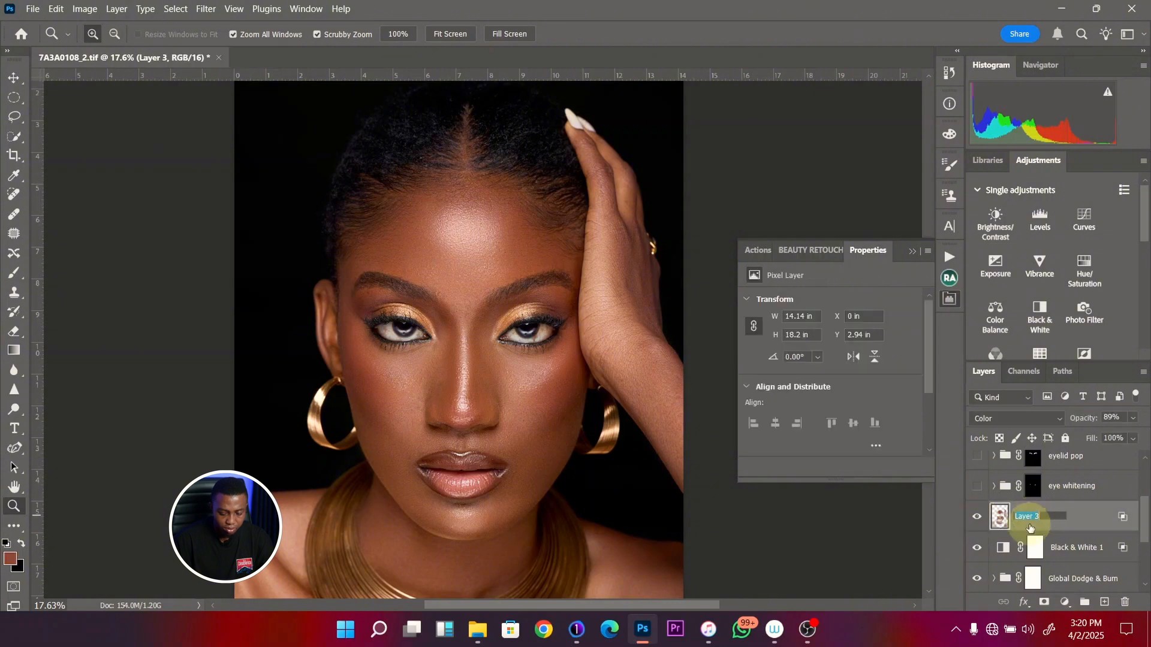
{"action": "type", "text": "skin colo"}
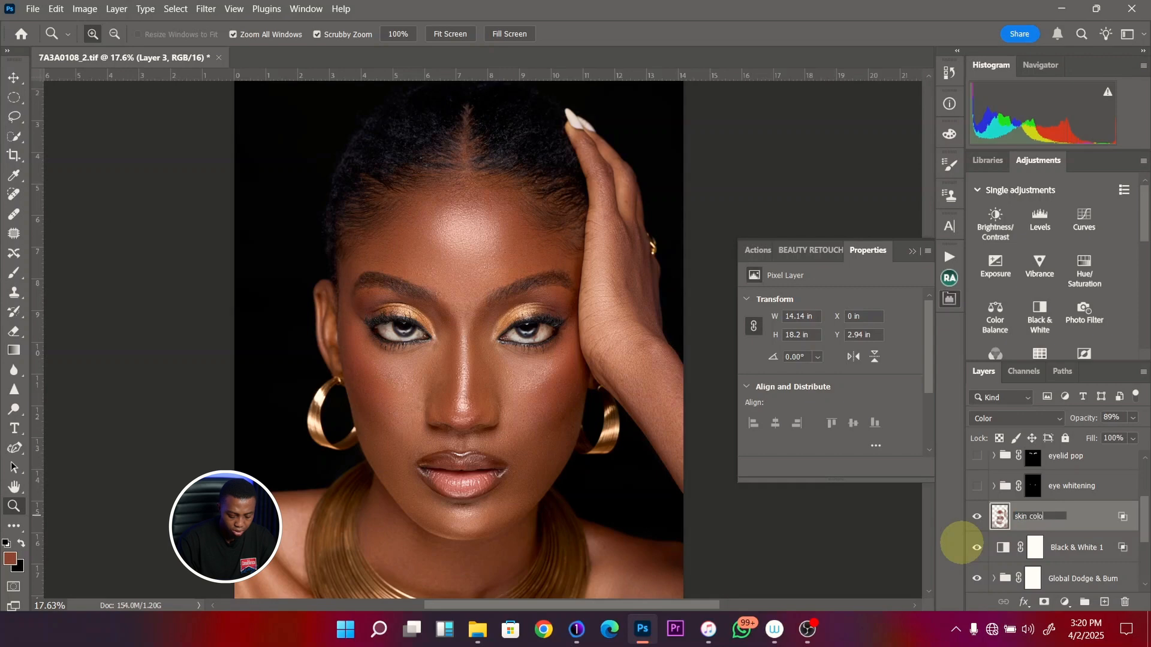
{"action": "type", "text": "r fix"}
{"action": "left_click", "coordinate": [962, 543]}
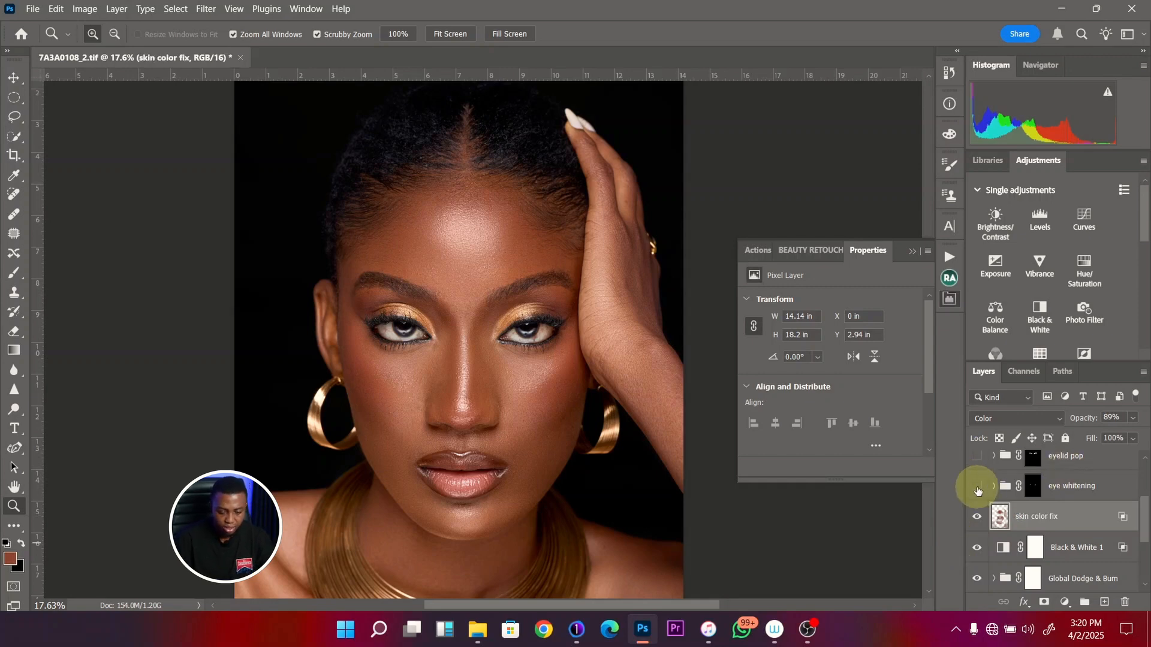
- Restore the visibility of the eye whitening, eyelid pop, Gradient Map, Photo Filter and Vibrance layers to review their effects
{"action": "left_click_drag", "start_coordinate": [1146, 519], "coordinate": [1146, 491]}
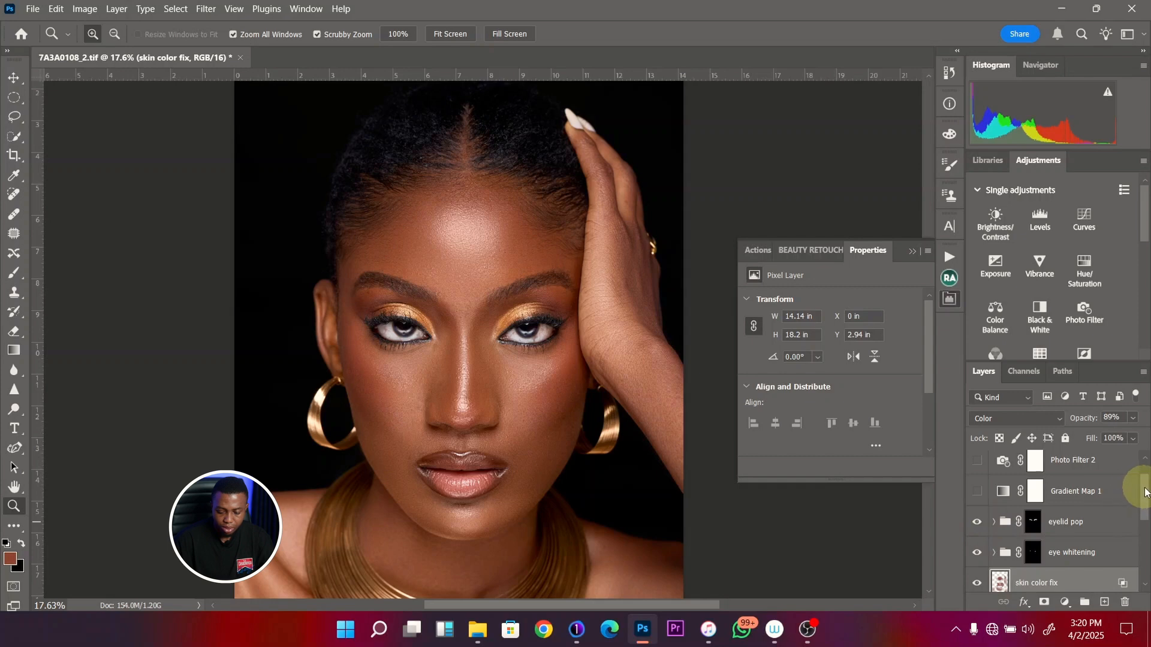
{"action": "left_click_drag", "start_coordinate": [1146, 486], "coordinate": [1146, 475]}
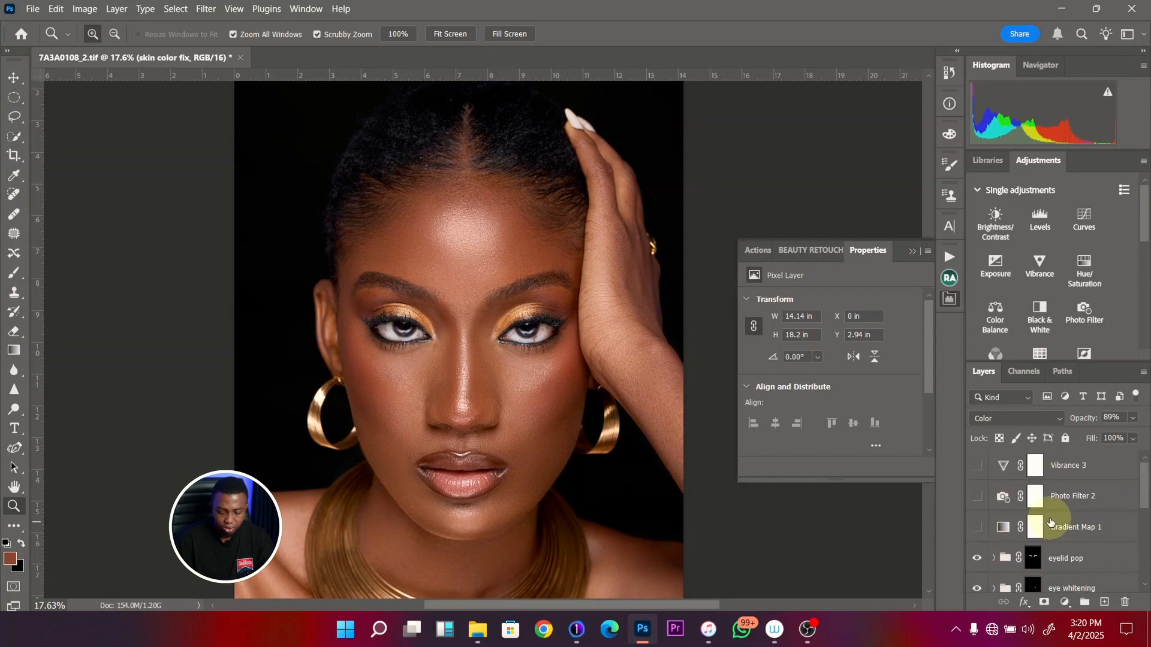
{"action": "left_click", "coordinate": [974, 527]}
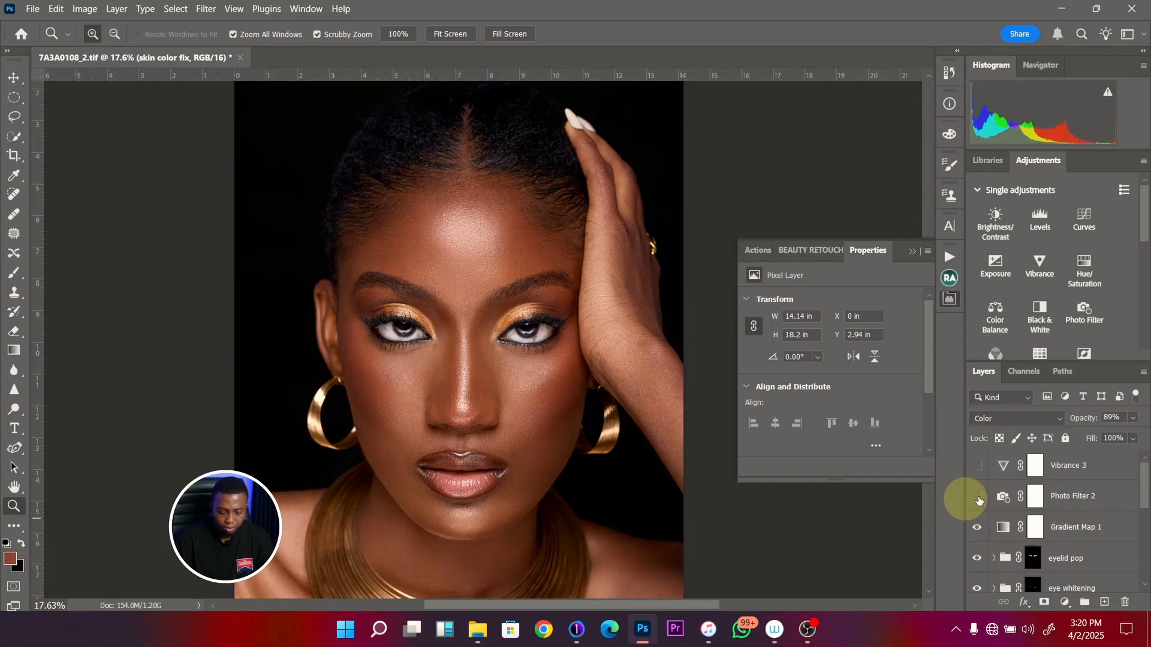
{"action": "left_click", "coordinate": [978, 497]}
{"action": "left_click", "coordinate": [979, 466]}
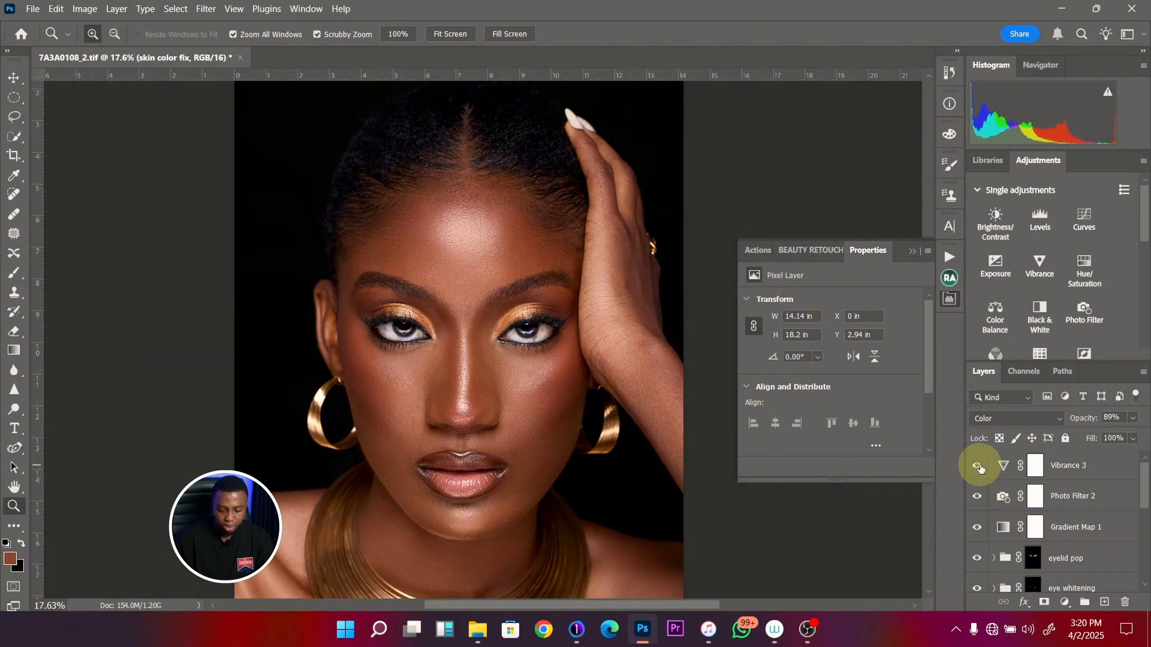
- Compare the full retouched portrait with the original Background and inspect the skin and eyes up close
{"action": "key", "text": "ctrl+0"}
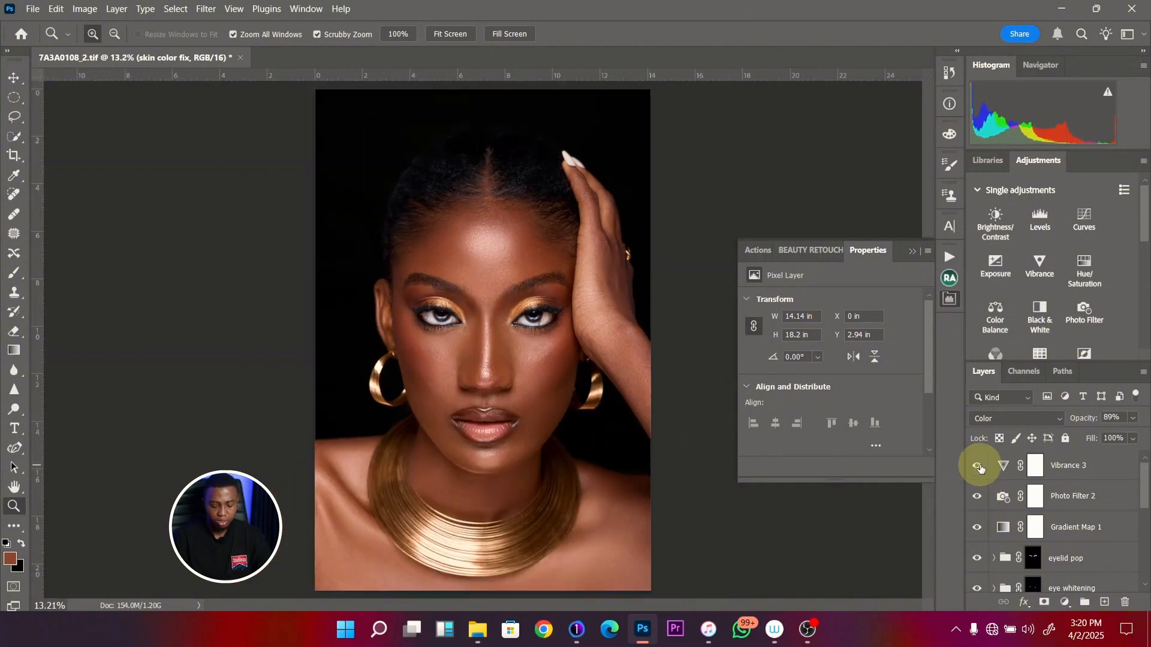
{"action": "left_click_drag", "start_coordinate": [1141, 464], "coordinate": [1139, 539]}
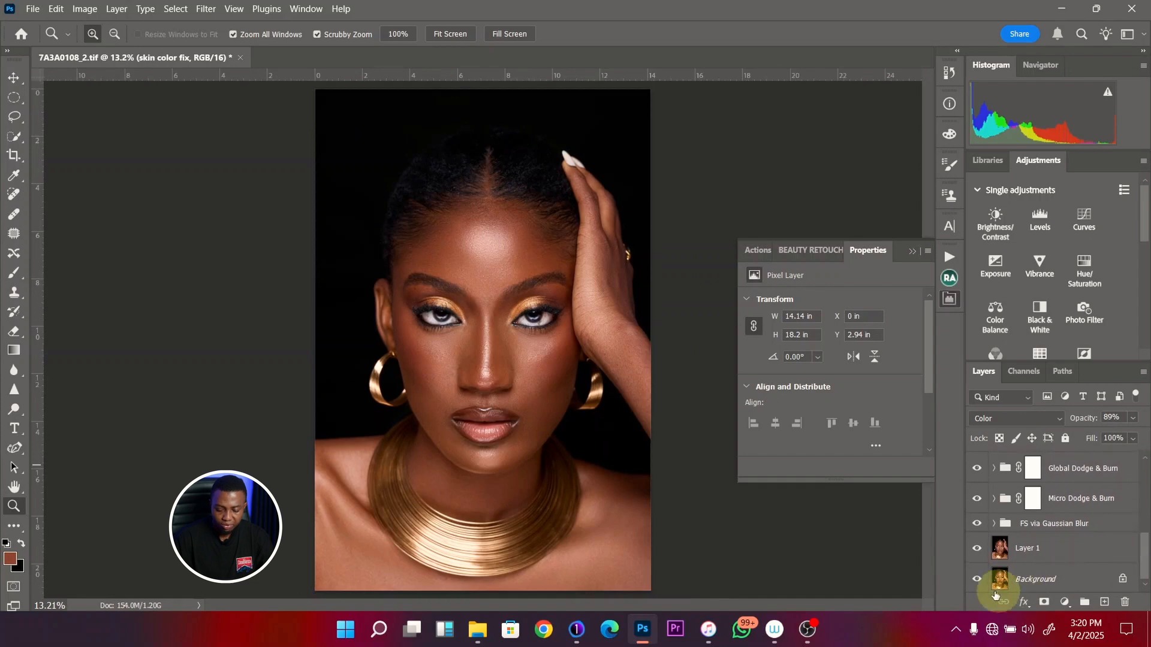
{"action": "left_click", "coordinate": [978, 580]}
{"action": "left_click", "coordinate": [978, 579]}
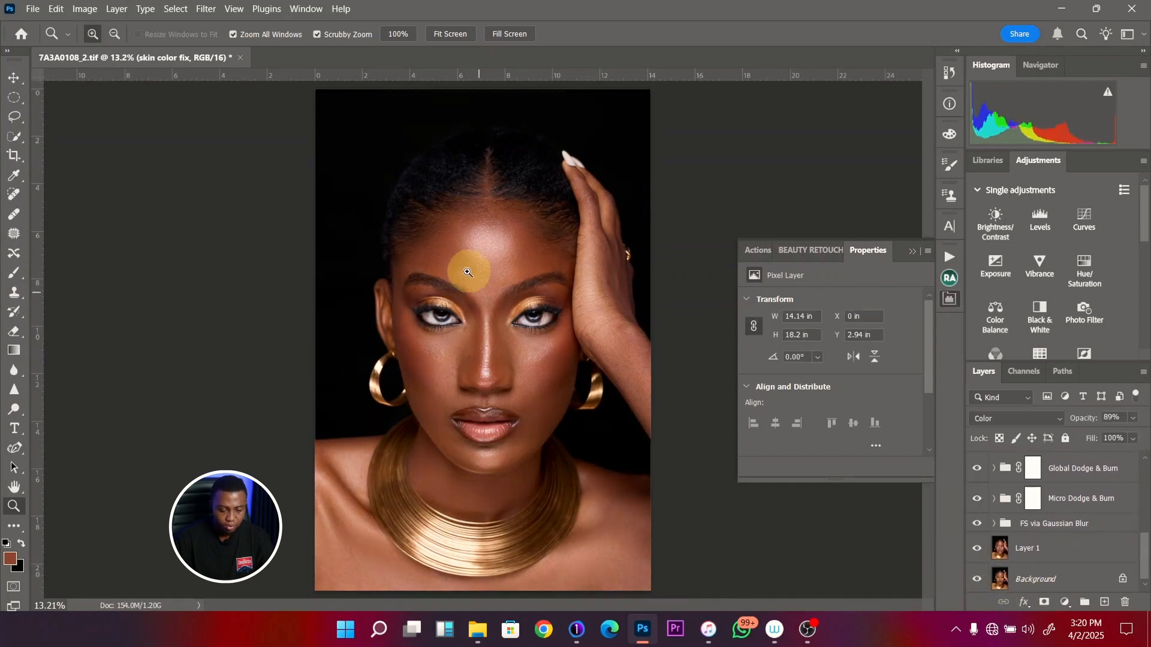
{"action": "left_click_drag", "start_coordinate": [478, 321], "coordinate": [524, 323]}
{"action": "left_click_drag", "start_coordinate": [520, 258], "coordinate": [506, 324]}
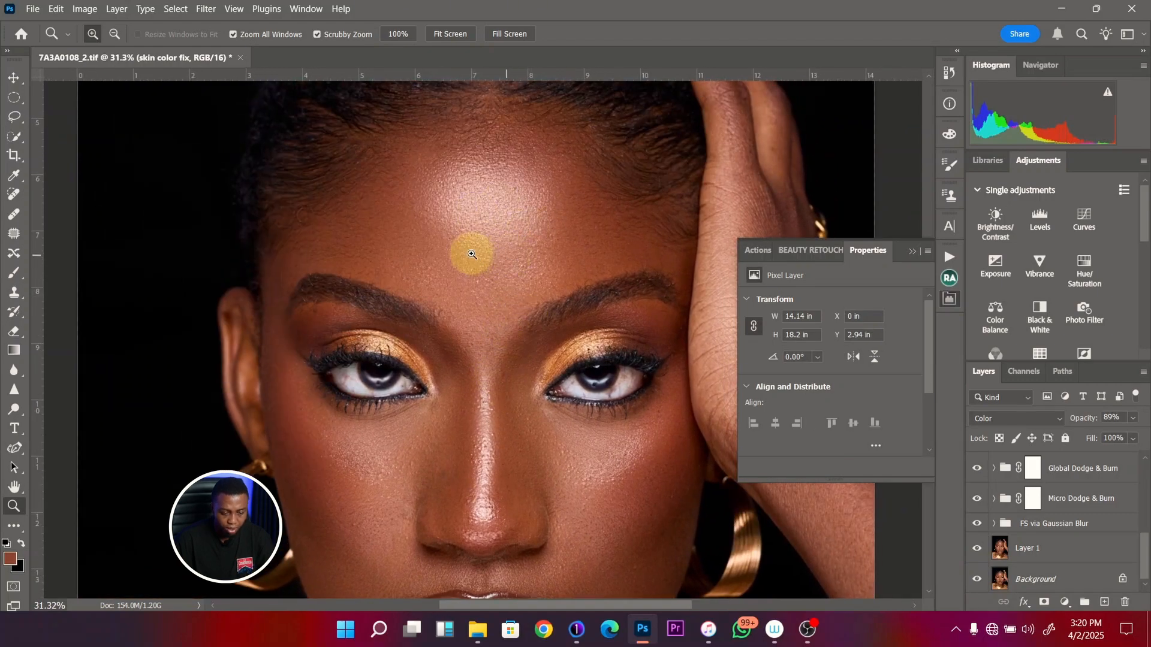
{"action": "left_click_drag", "start_coordinate": [471, 252], "coordinate": [456, 264]}
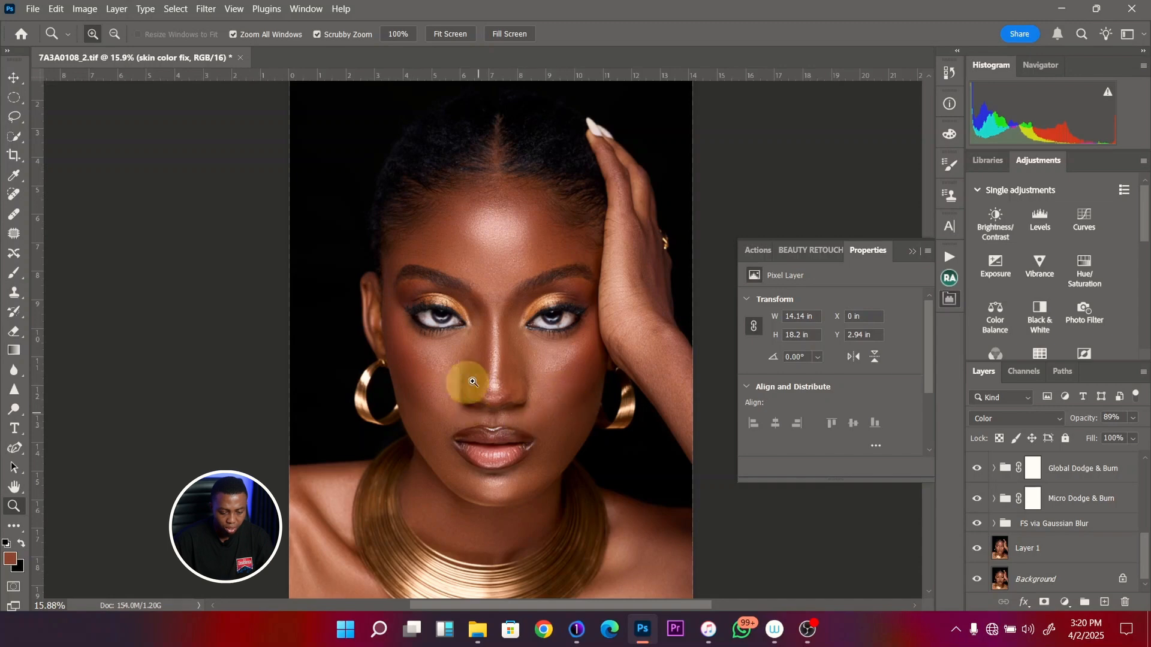
{"action": "left_click_drag", "start_coordinate": [459, 425], "coordinate": [459, 423]}
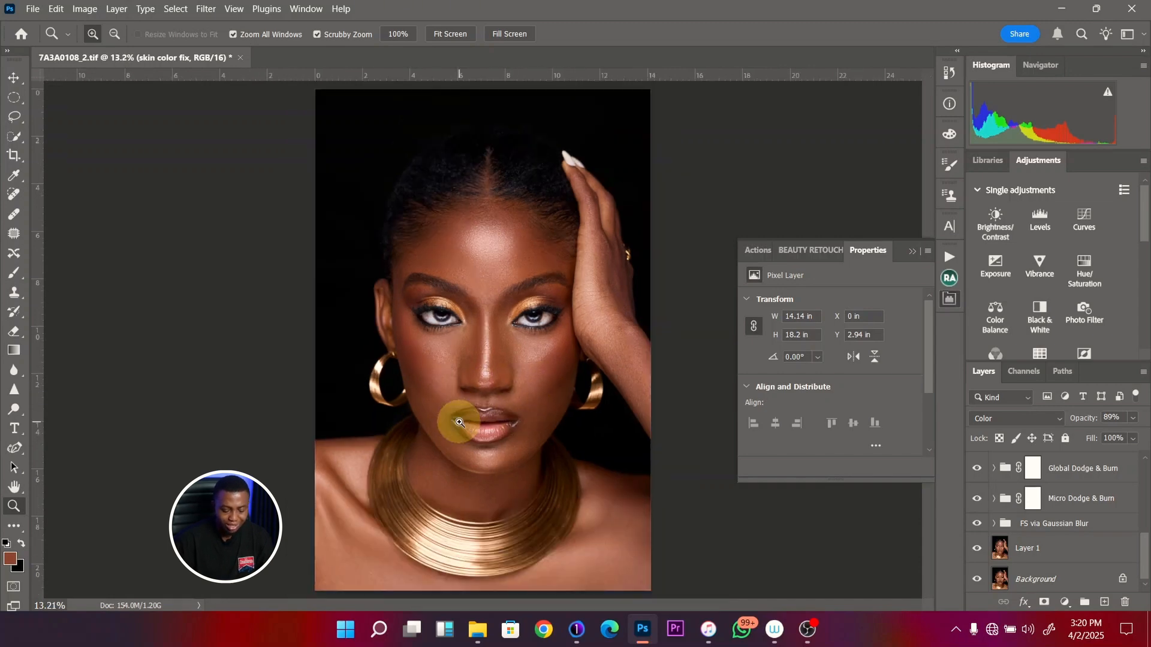
- Add a sharpening layer above the Vibrance 3 layer with the Retouching Academy sharpening action and check the face up close
{"action": "left_click_drag", "start_coordinate": [1141, 547], "coordinate": [1145, 467]}
{"action": "left_click", "coordinate": [1108, 467]}
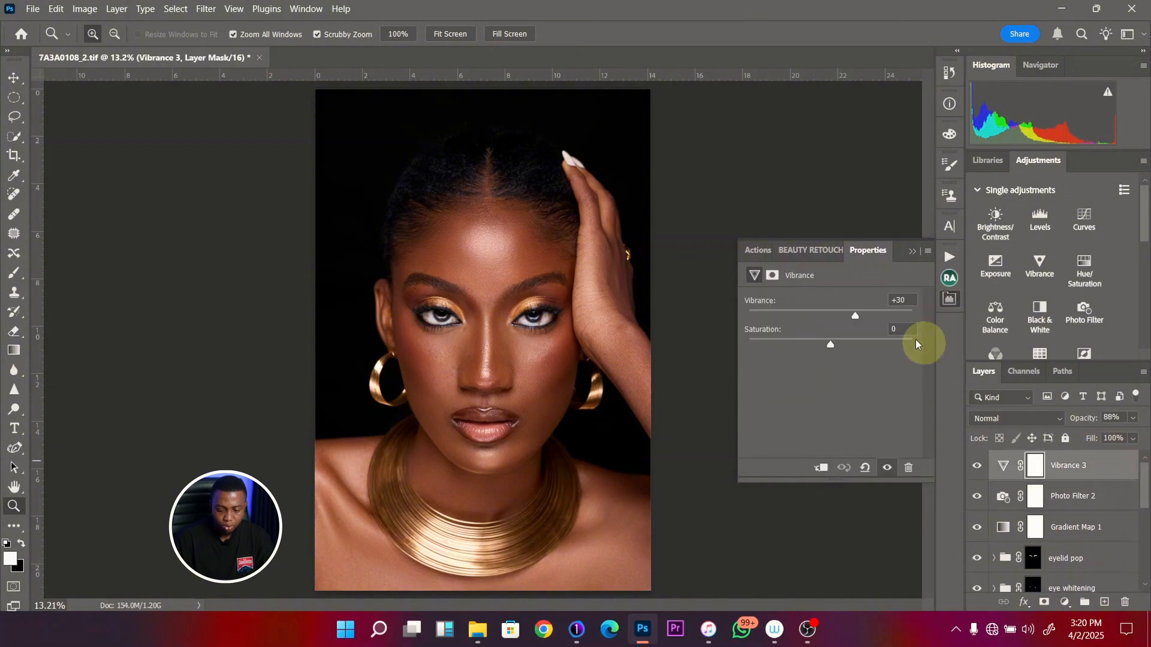
{"action": "left_click", "coordinate": [950, 279]}
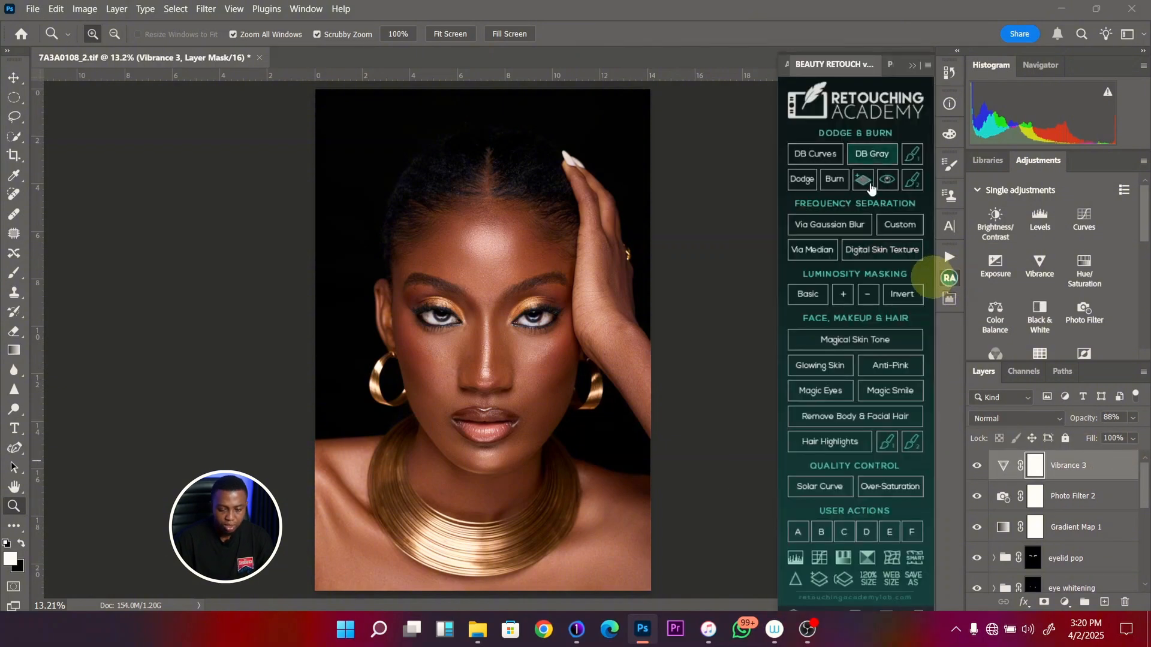
{"action": "left_click", "coordinate": [800, 584]}
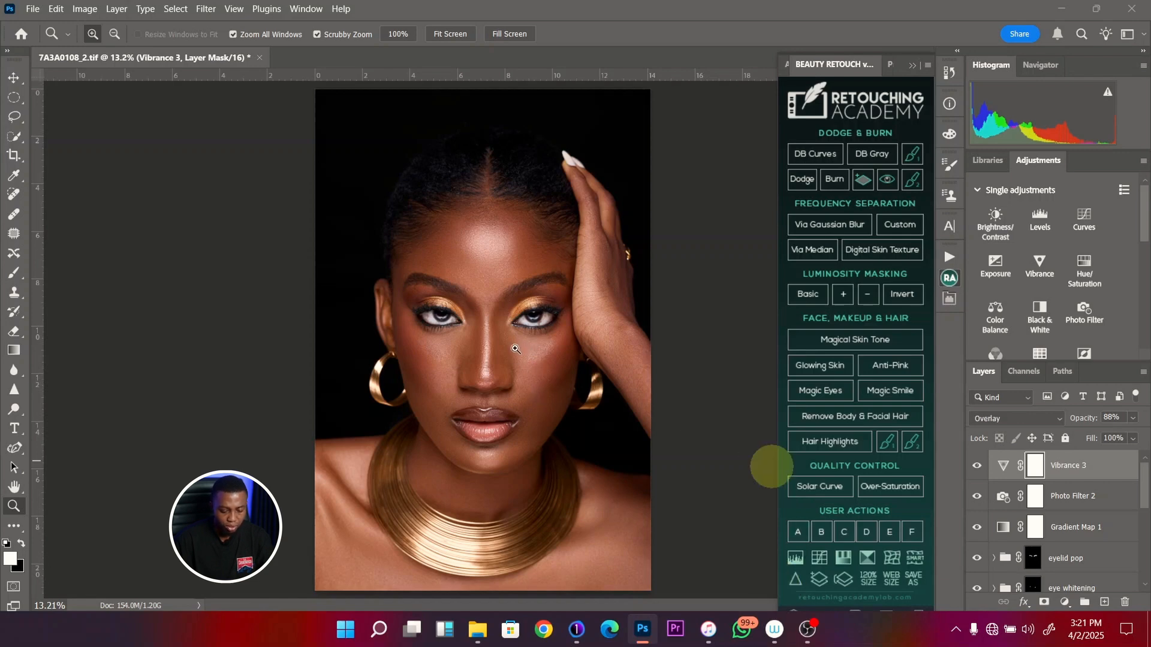
{"action": "left_click_drag", "start_coordinate": [514, 348], "coordinate": [523, 318]}
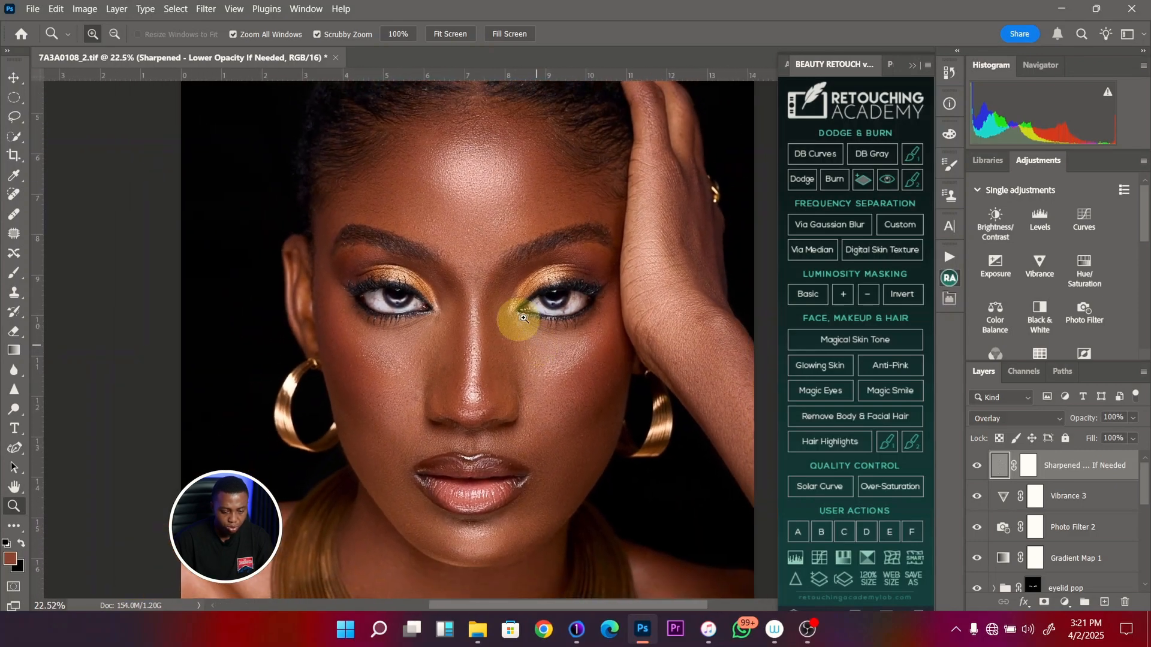
- Lower the sharpening layer's opacity to 40% and check the whole portrait
{"action": "left_click", "coordinate": [1132, 419]}
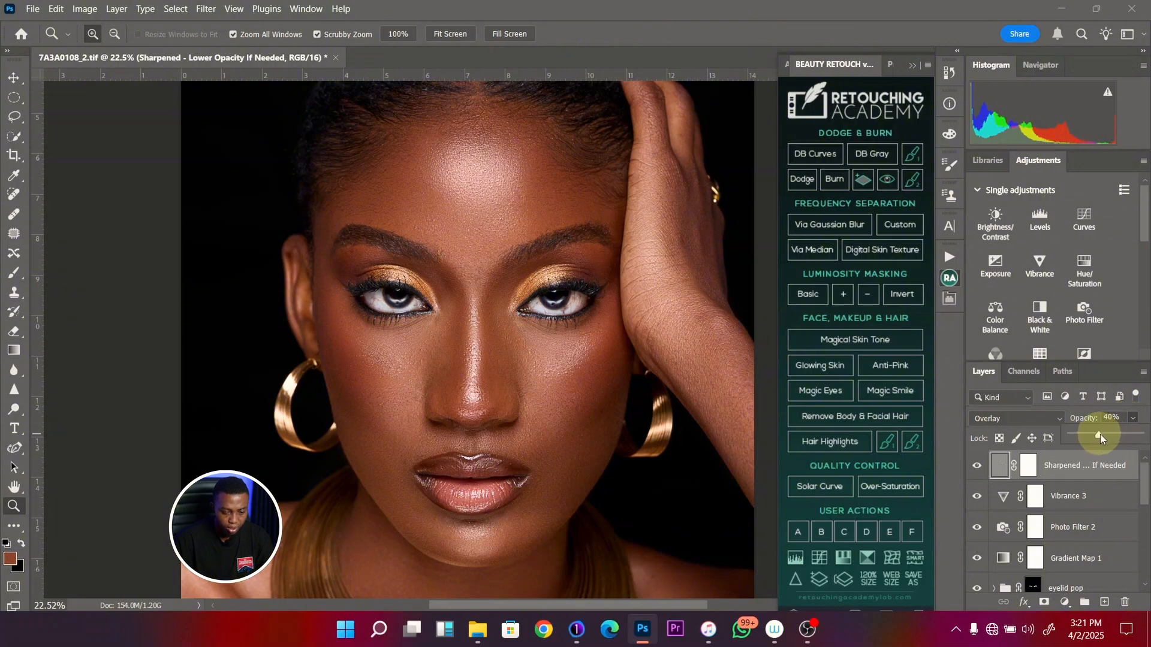
{"action": "key", "text": "ctrl+minus"}
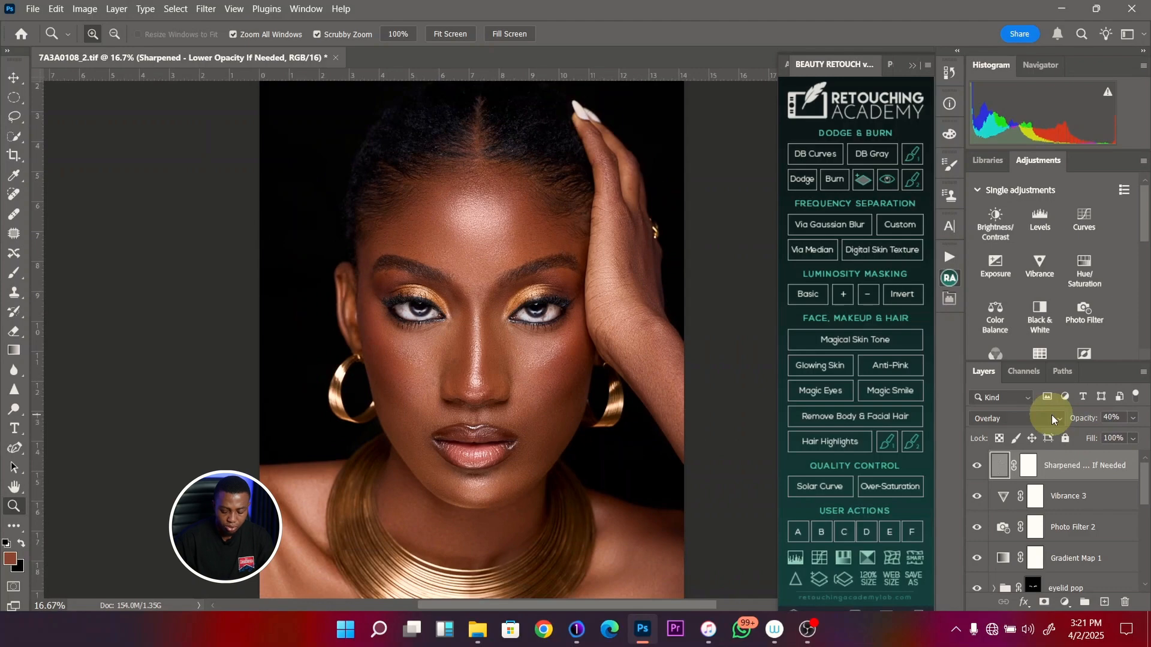
{"action": "key", "text": "ctrl+minus"}
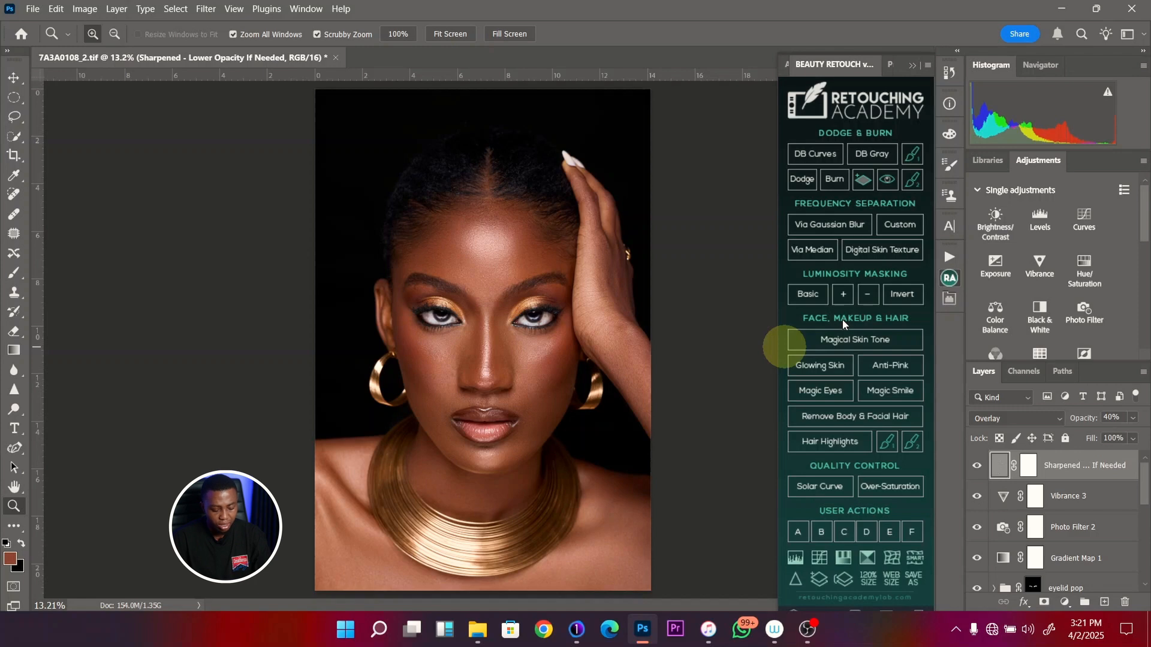
- Export the portrait with Save for Web as a quality 80 JPEG named 7A3A0108_2.jpg in the APRIL 25 folder
{"action": "key", "text": "ctrl+alt+shift+s"}
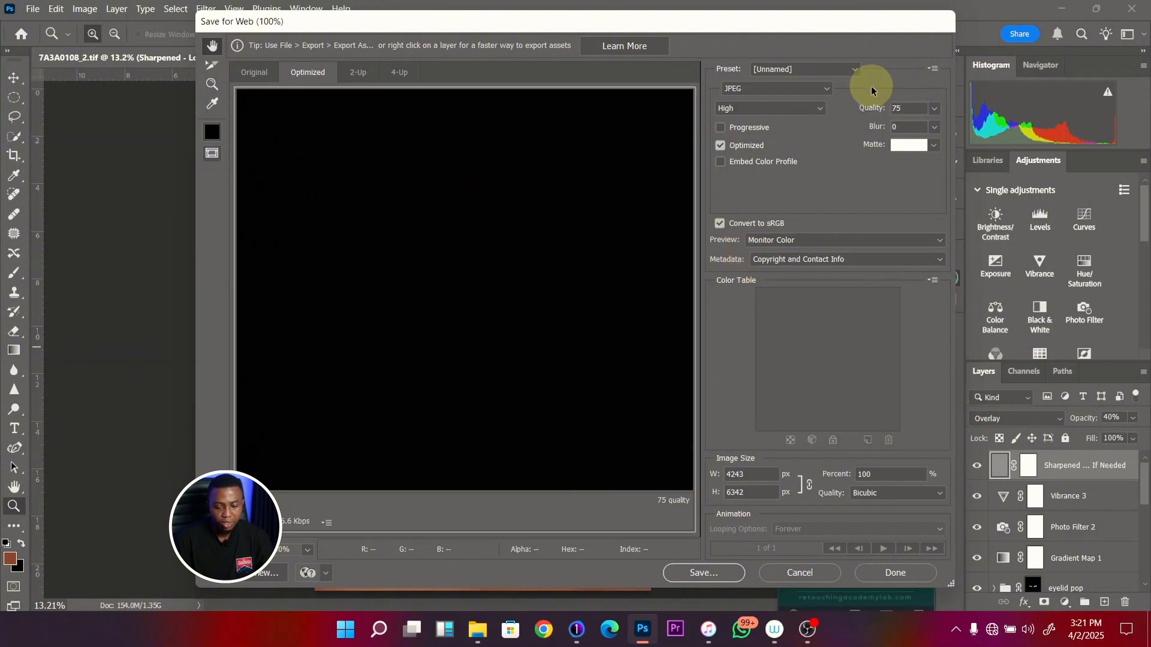
{"action": "left_click", "coordinate": [924, 111]}
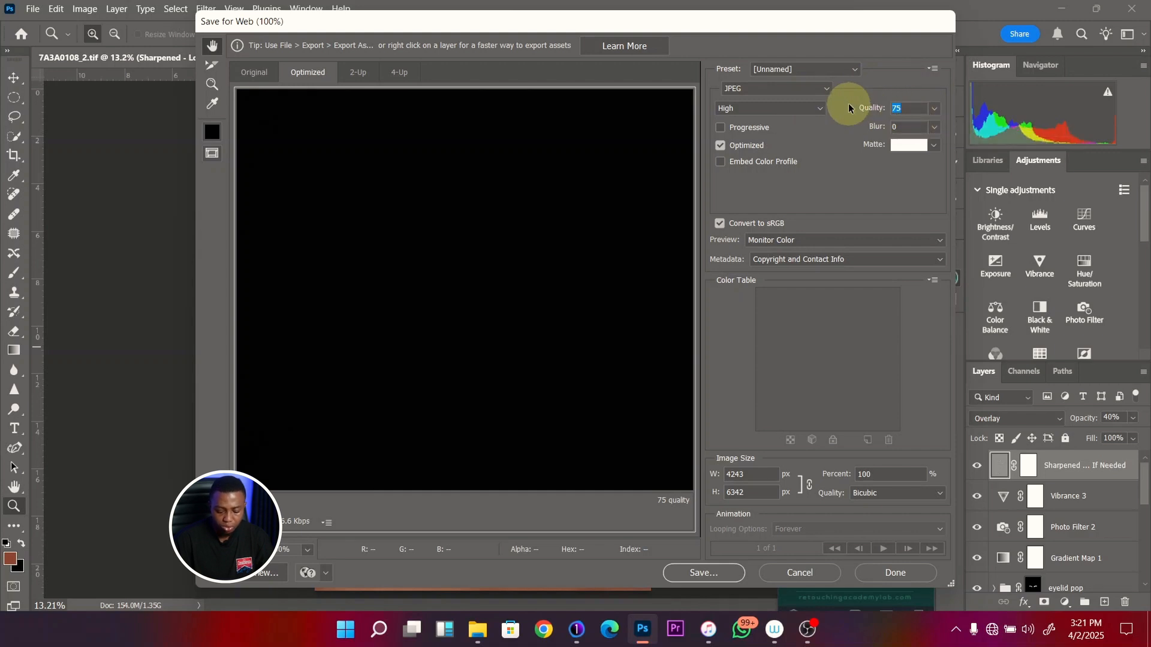
{"action": "type", "text": "8"}
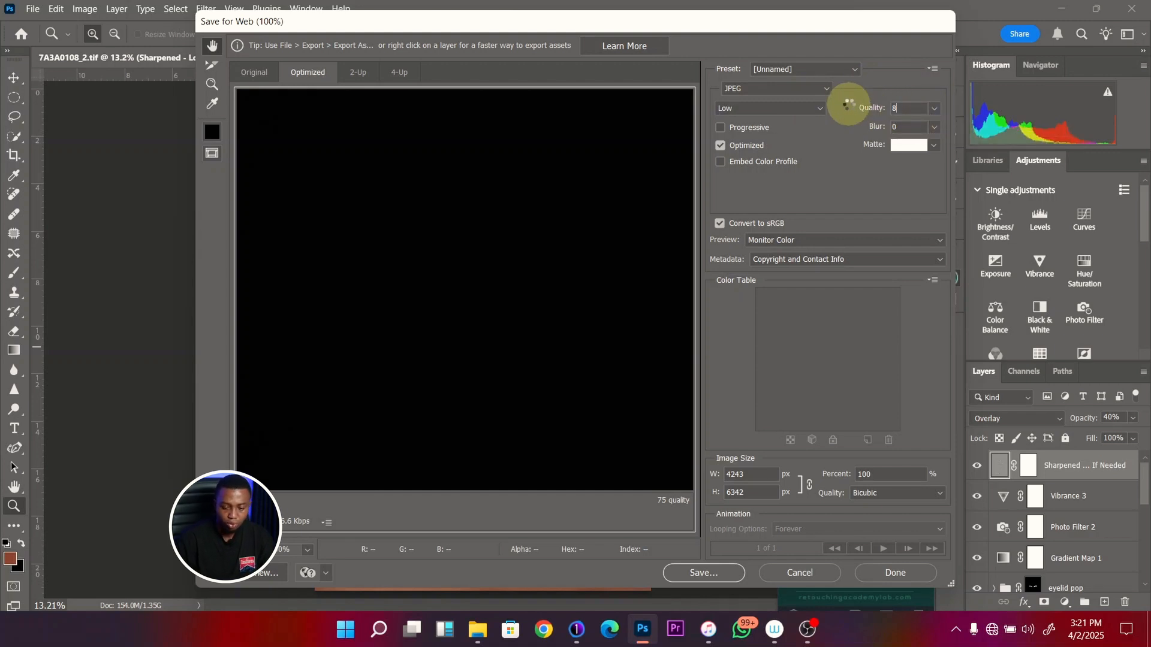
{"action": "type", "text": "0"}
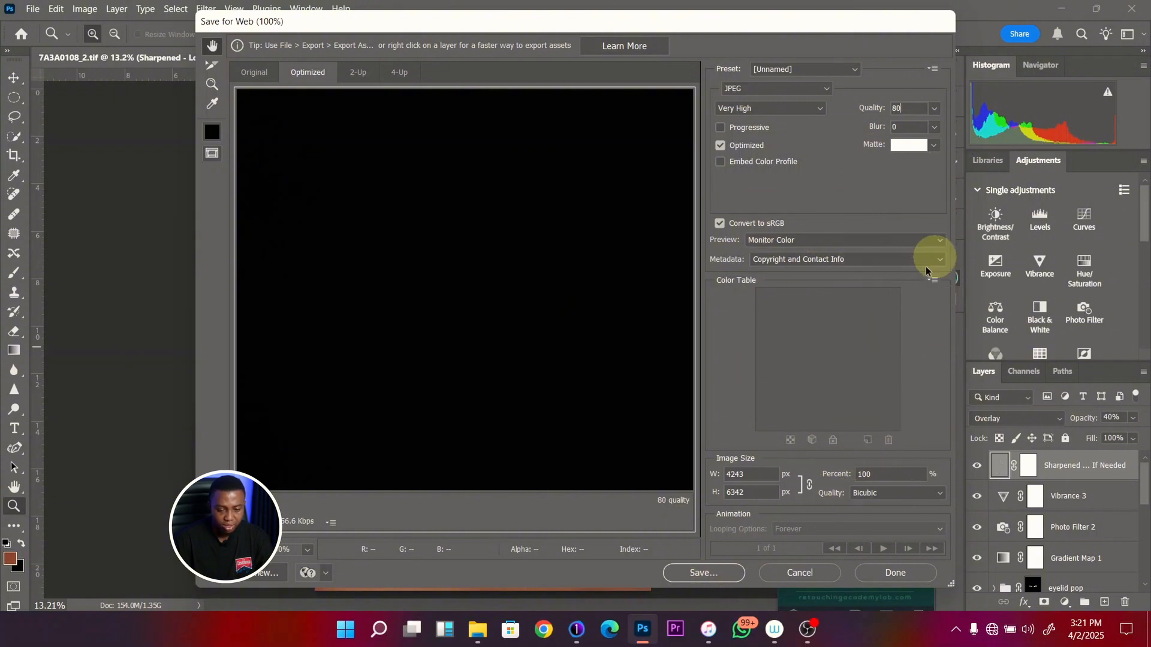
{"action": "left_click", "coordinate": [705, 573]}
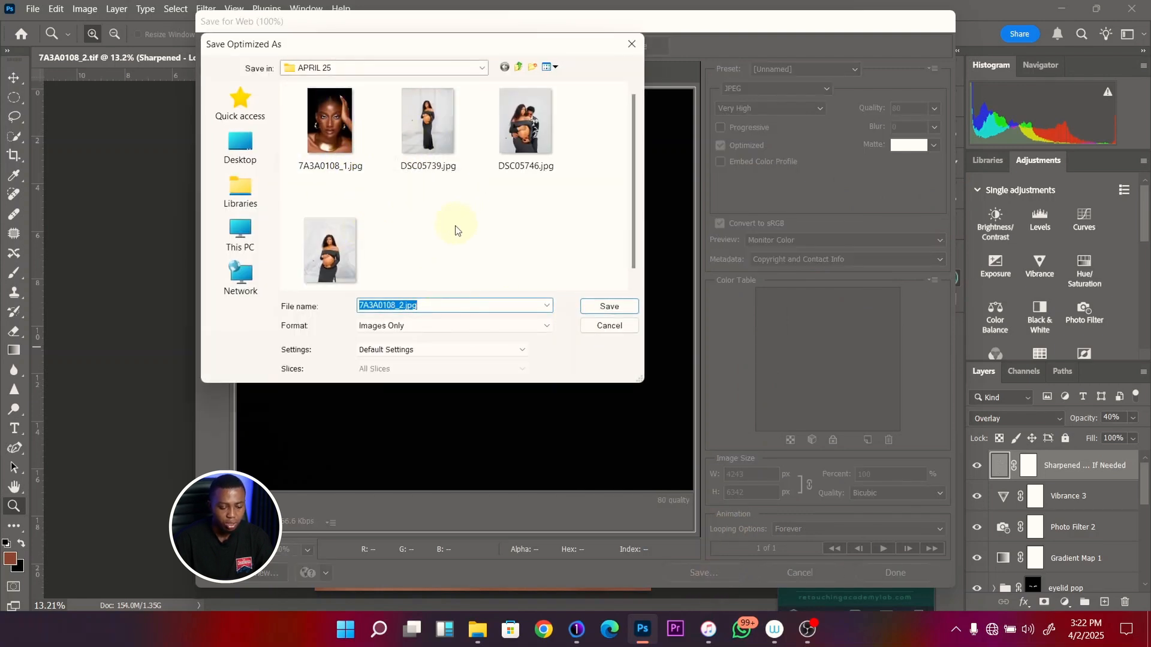
{"action": "left_click", "coordinate": [609, 307]}
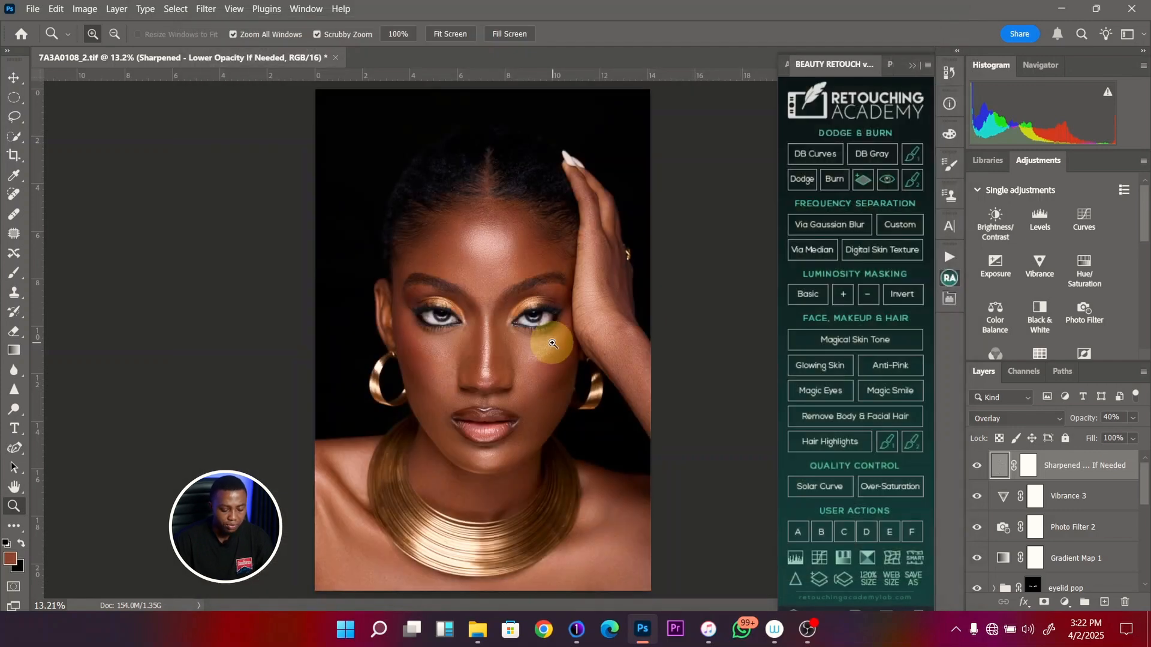
{"action": "left_click_drag", "start_coordinate": [492, 335], "coordinate": [475, 338]}
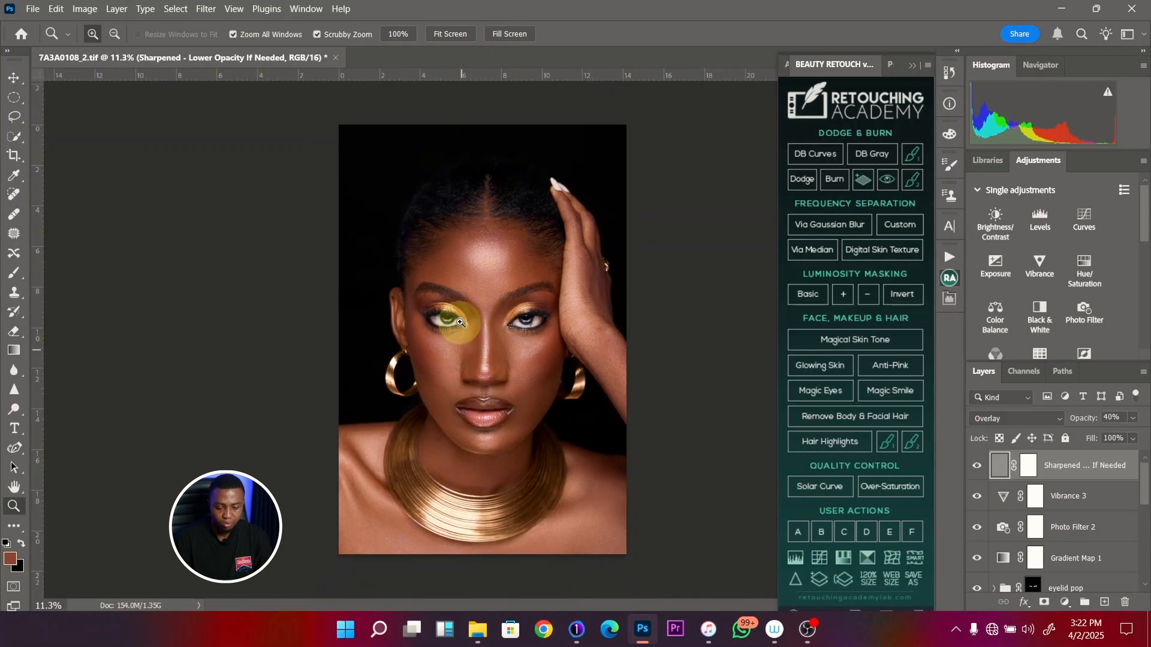
{"action": "left_click_drag", "start_coordinate": [486, 340], "coordinate": [516, 316]}
{"action": "key", "text": "ctrl+0"}
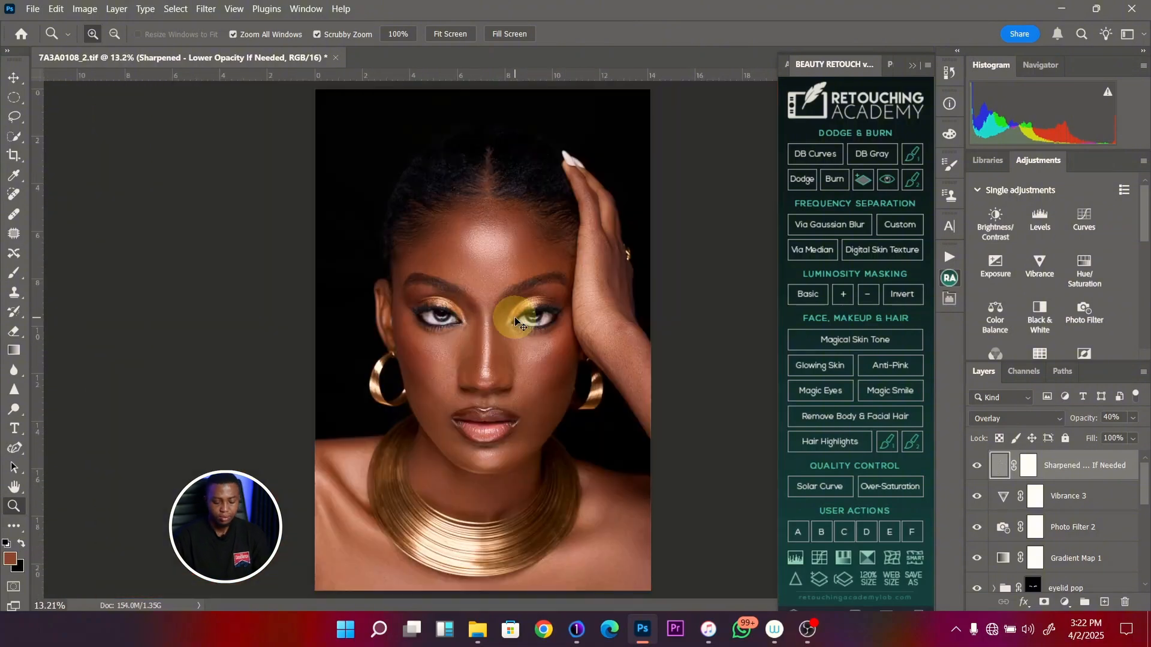